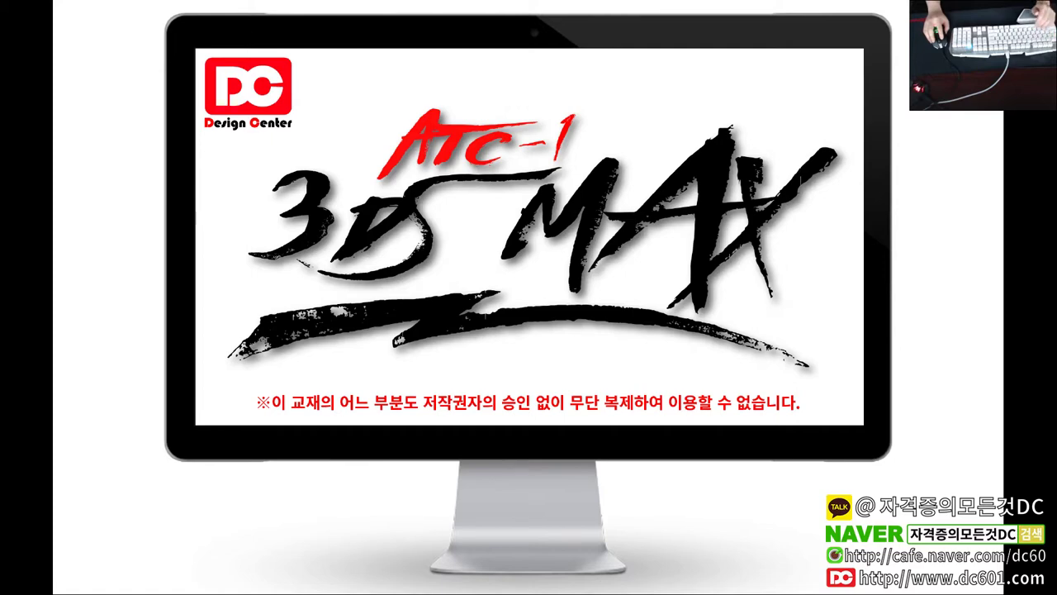
Skip past the title slides to bring up the 201615-exterior.max scene.
key(Right)
key(Escape)
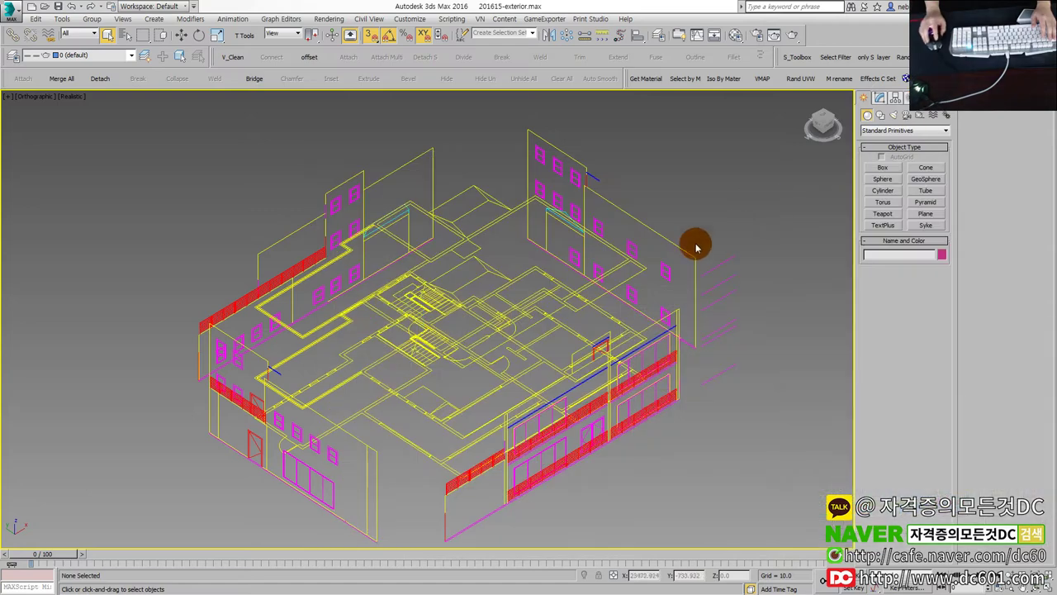
scroll(619, 279, down, 2)
middle_drag(619, 279, 591, 316)
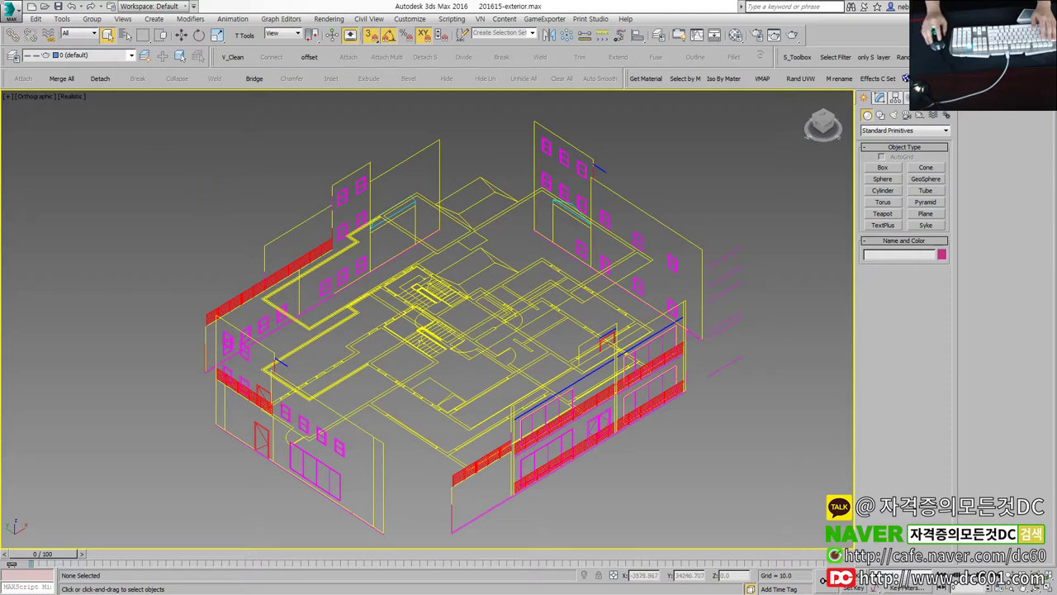
scroll(226, 263, up, 3)
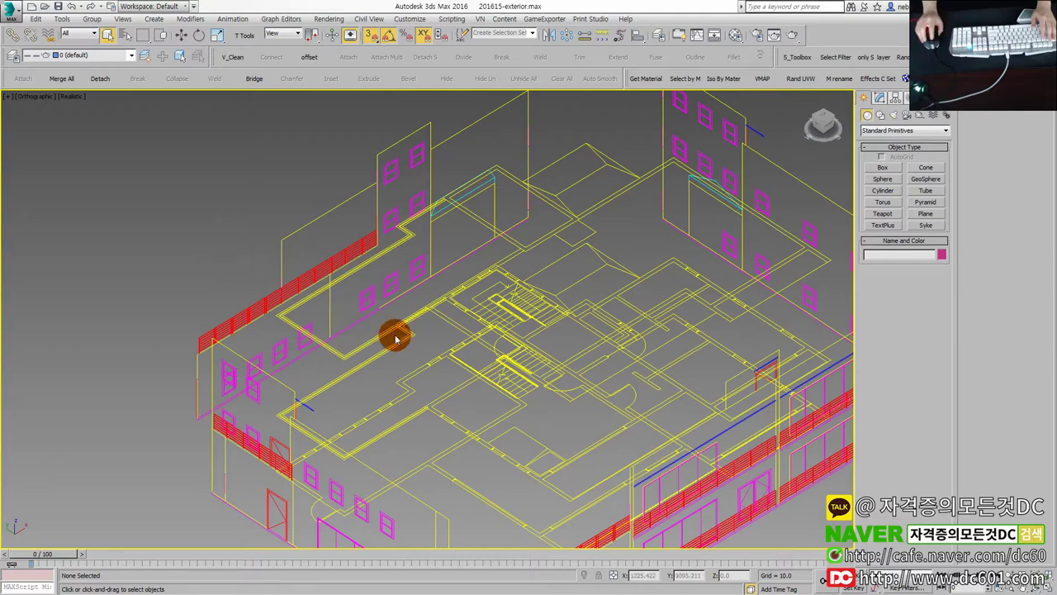
scroll(338, 336, down, 2)
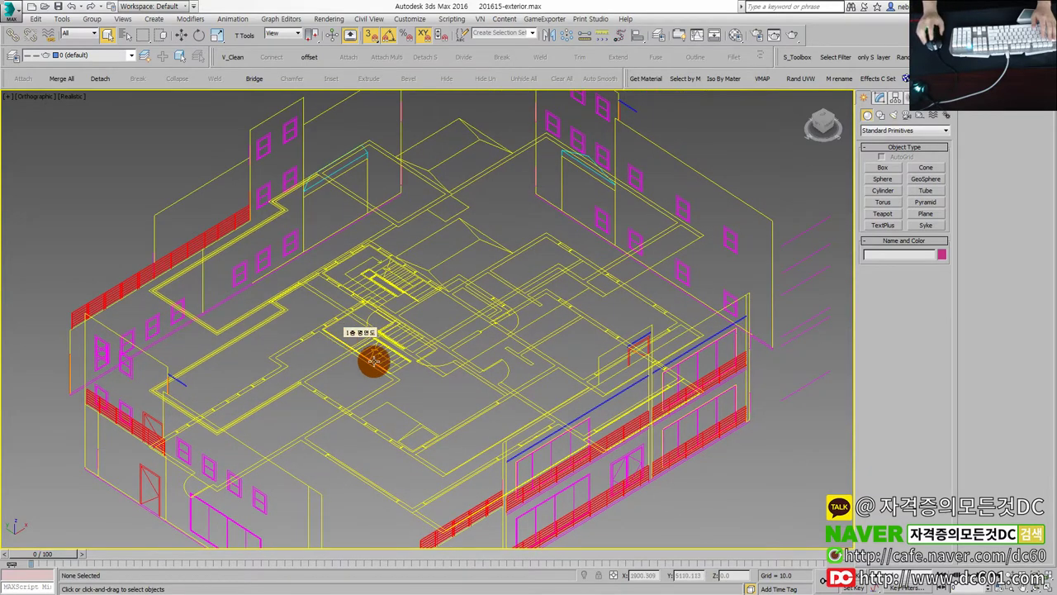
mouse_move(520, 416)
middle_down()
mouse_move(471, 405)
mouse_move(501, 394)
mouse_move(523, 394)
mouse_move(435, 422)
mouse_move(471, 396)
mouse_move(485, 402)
middle_up()
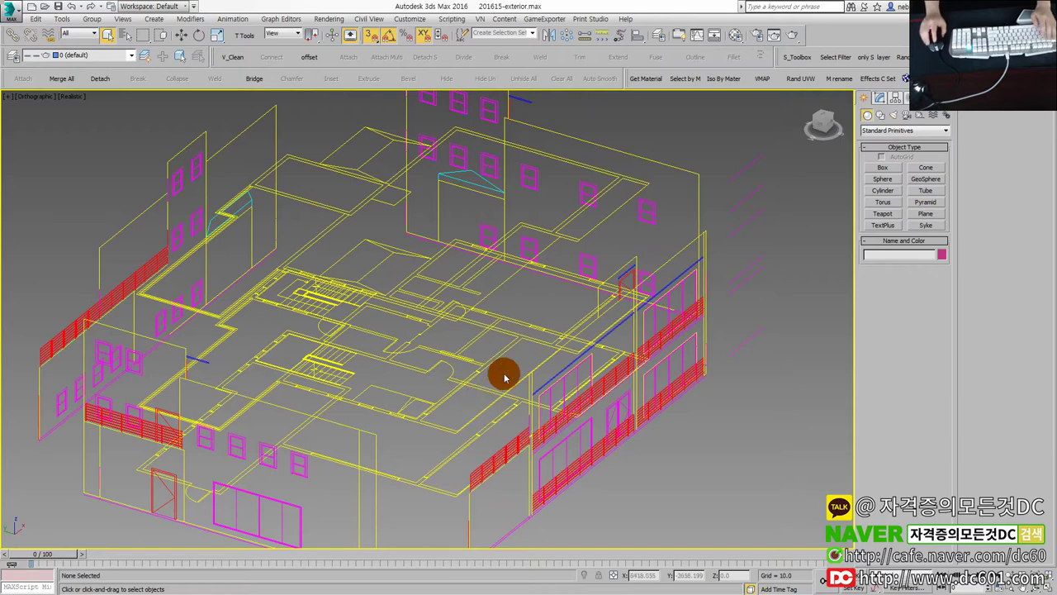
alt+middle_drag(534, 372, 514, 384)
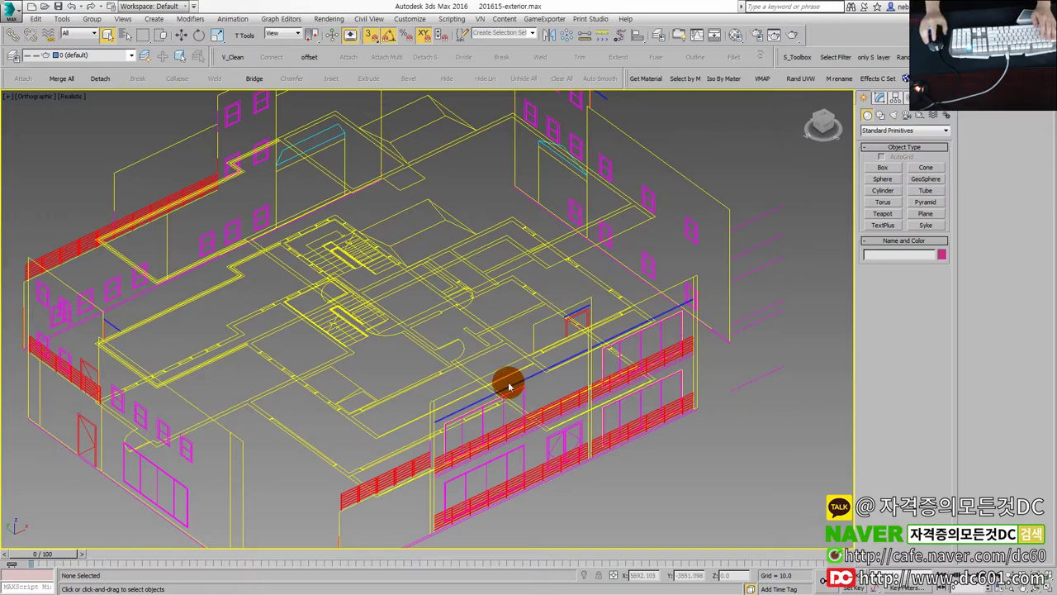
click(453, 372)
mouse_move(432, 378)
alt+middle_down()
mouse_move(413, 400)
mouse_move(472, 377)
mouse_move(401, 396)
mouse_move(437, 398)
mouse_move(415, 403)
alt+middle_up()
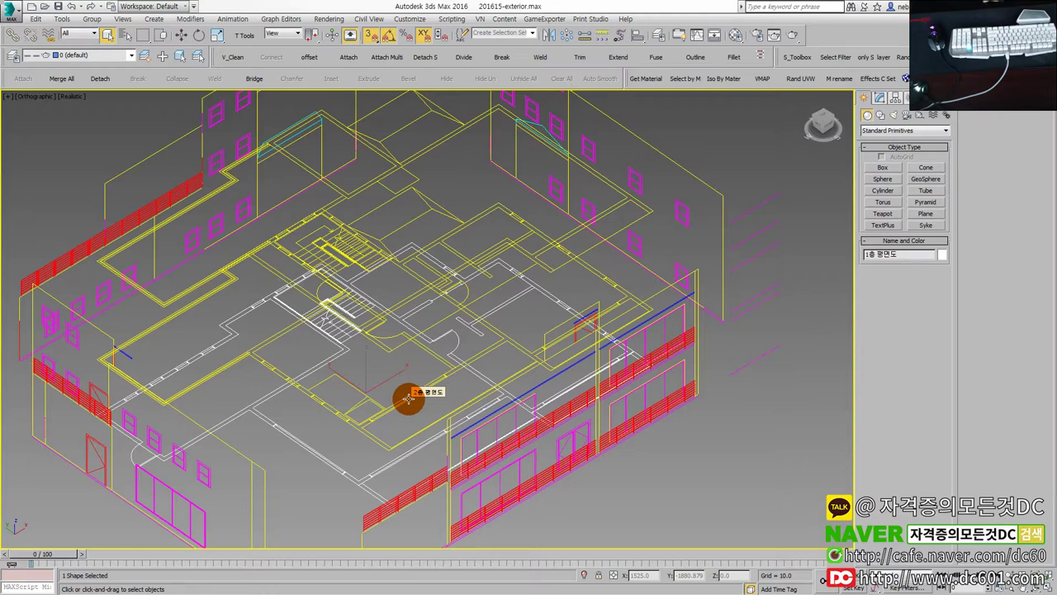
click(402, 388)
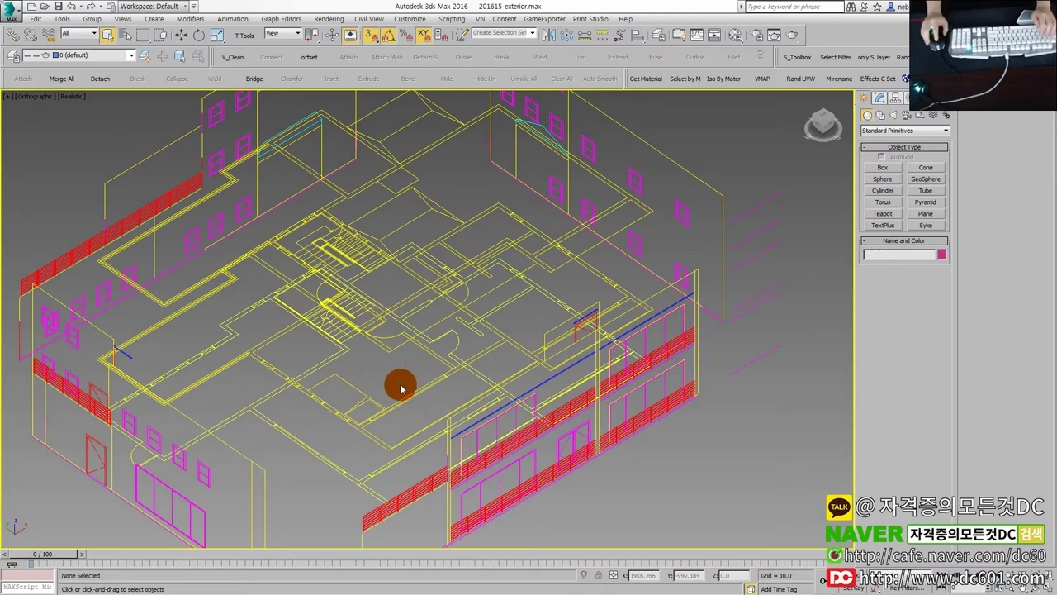
key(alt+w)
click(363, 398)
Switch the Create panel to spline Shapes and set the maximized viewport to Top view.
key(alt+w)
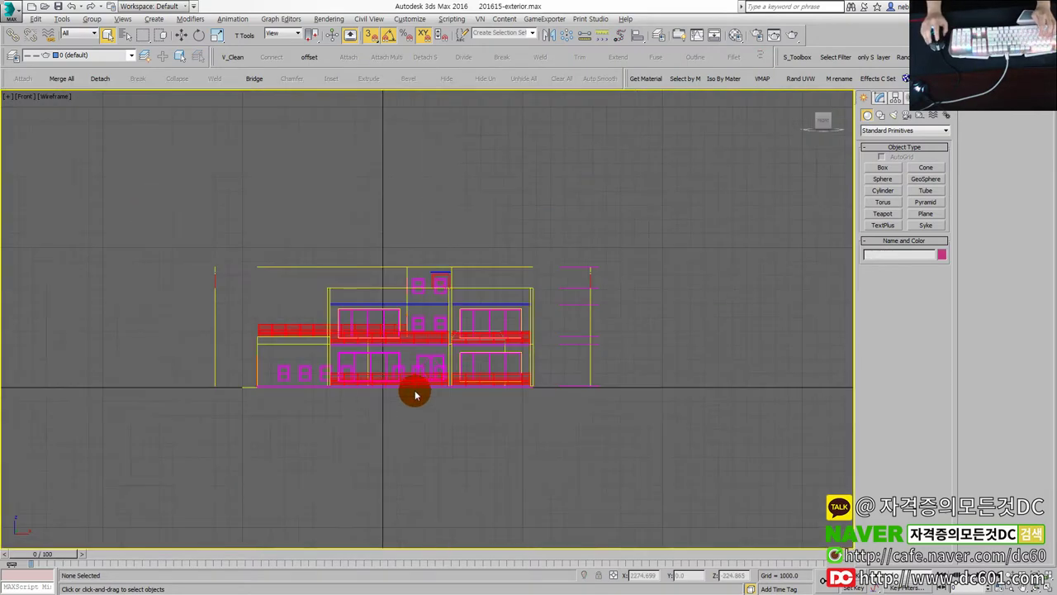
scroll(406, 377, up, 3)
scroll(408, 366, down, 1)
key(alt+w)
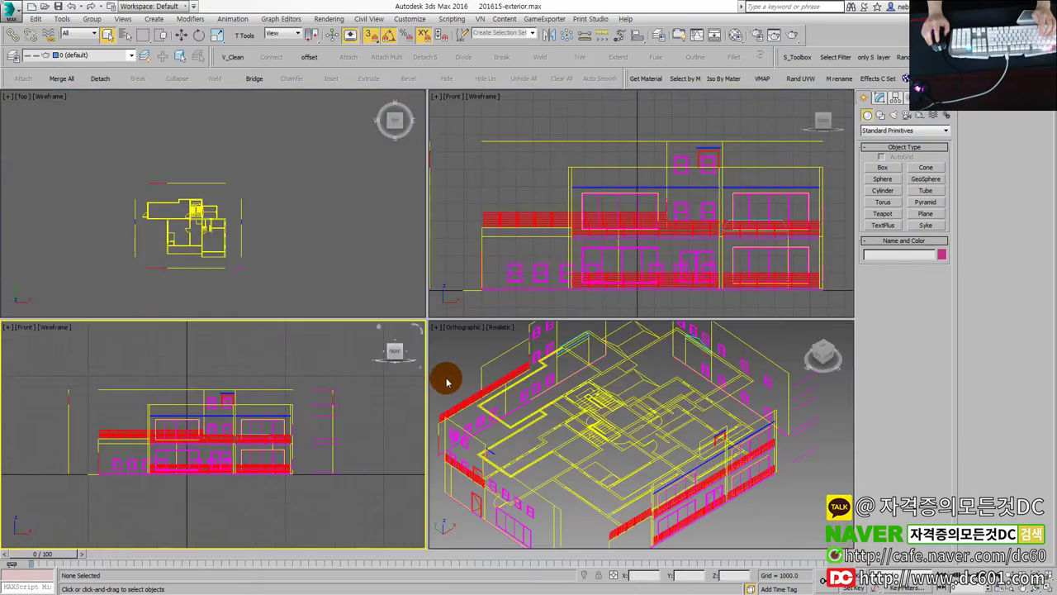
click(441, 370)
key(alt+w)
scroll(479, 392, down, 3)
click(882, 167)
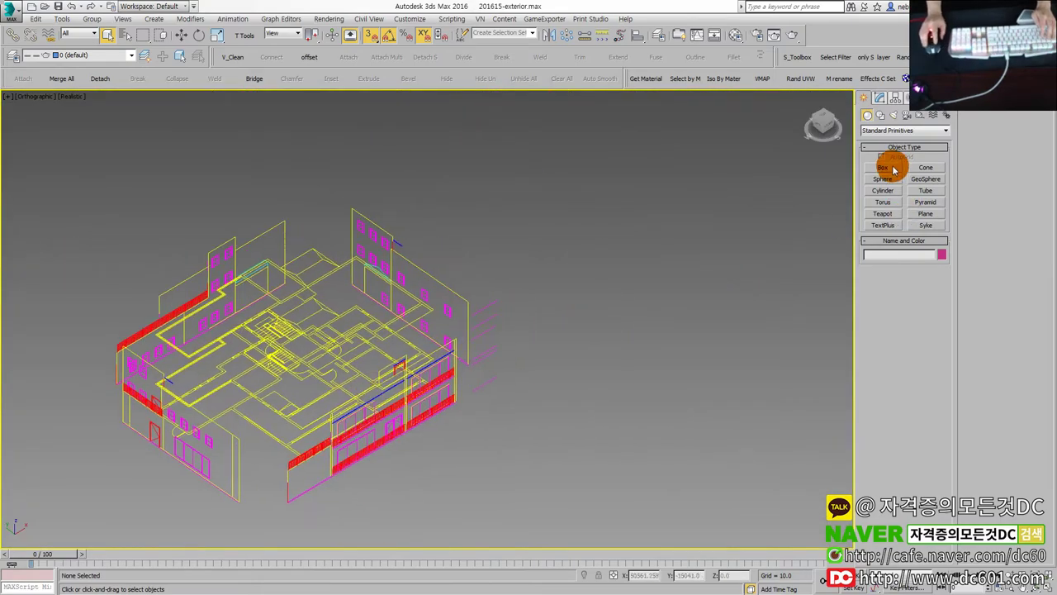
click(881, 115)
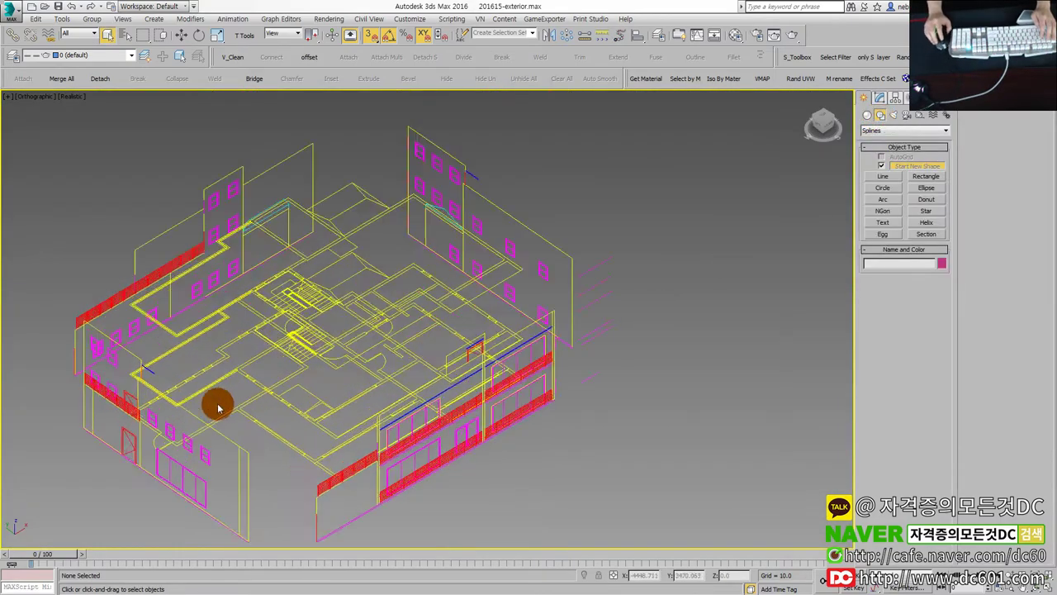
scroll(217, 401, up, 3)
scroll(281, 422, down, 3)
mouse_move(303, 424)
alt+middle_down()
mouse_move(314, 436)
mouse_move(330, 224)
alt+middle_up()
key(t)
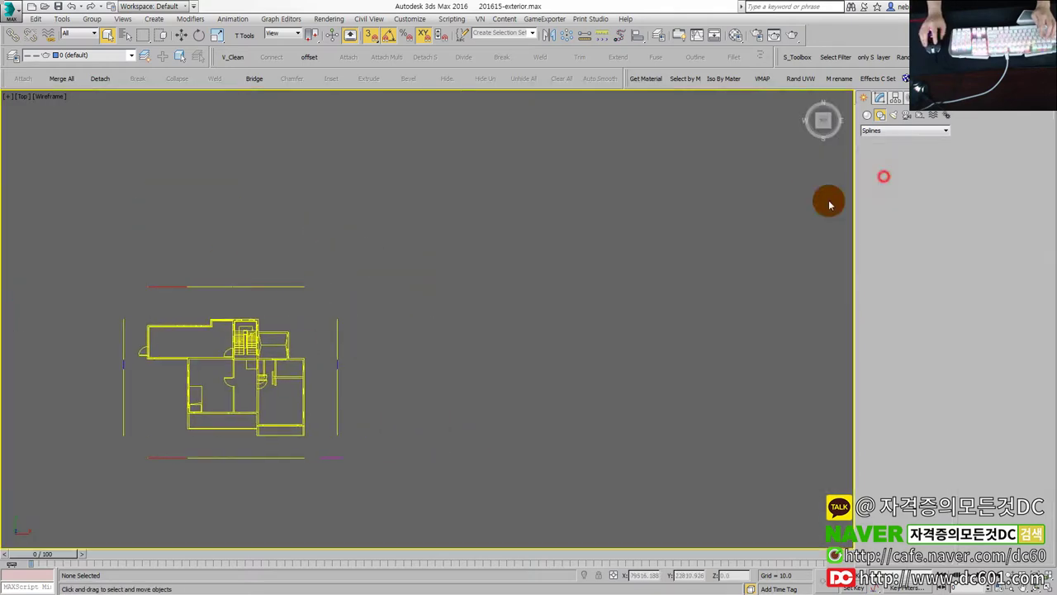
Pick the Line tool with Drag Type set to Corner, discarding a curved first attempt.
click(883, 176)
scroll(417, 339, up, 2)
scroll(428, 326, up, 1)
click(418, 318)
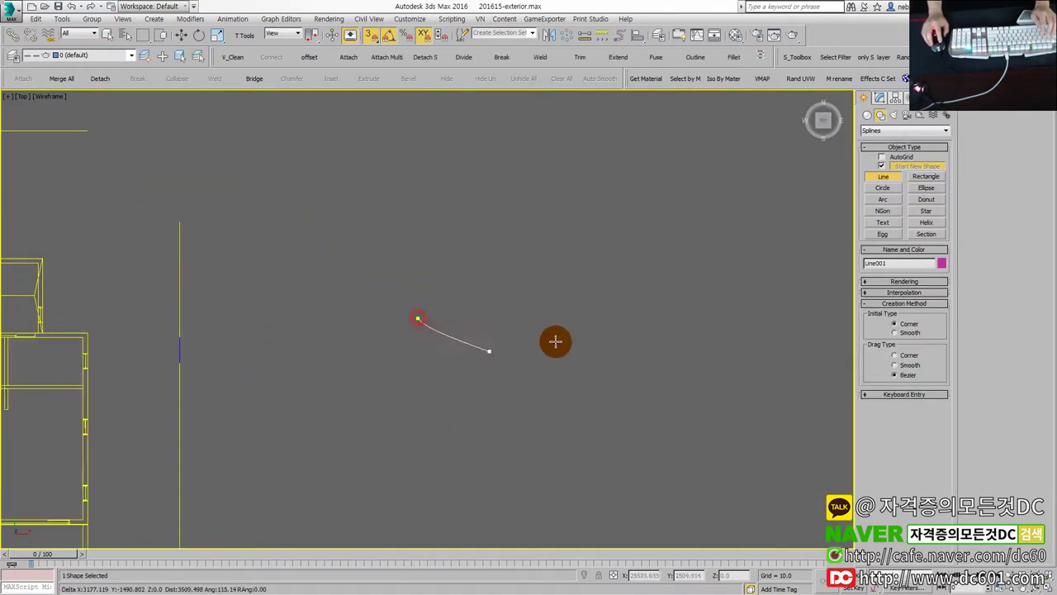
right_click(600, 316)
click(897, 343)
Click out the eight corners of the T outline and close the spline at its start.
click(430, 313)
click(646, 329)
click(576, 329)
click(576, 424)
click(560, 424)
click(560, 330)
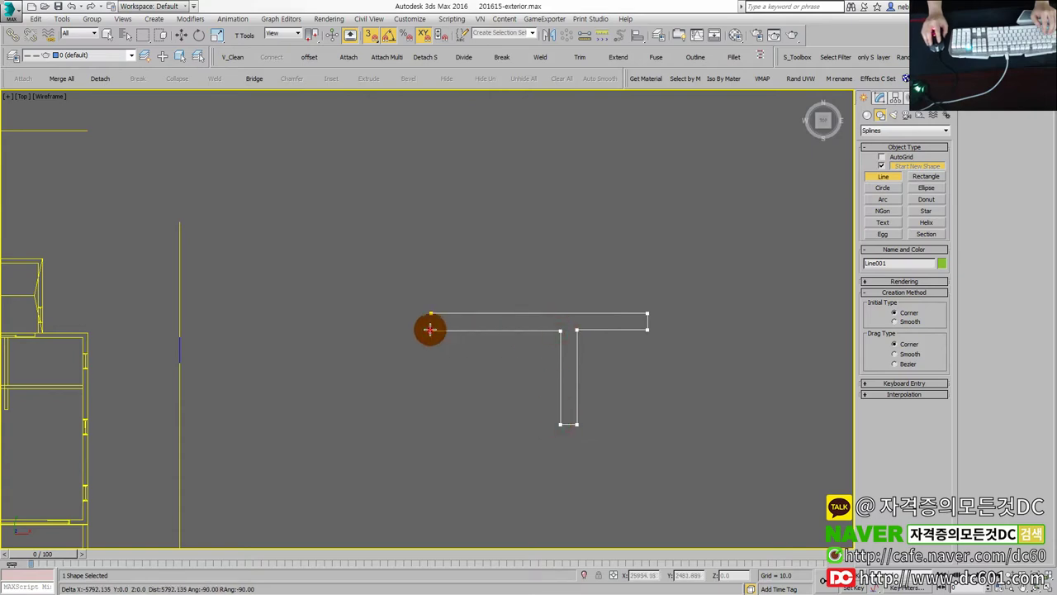
click(431, 314)
click(505, 335)
Maximize the Orthographic view and apply an Extrude to the T outline.
key(alt+w)
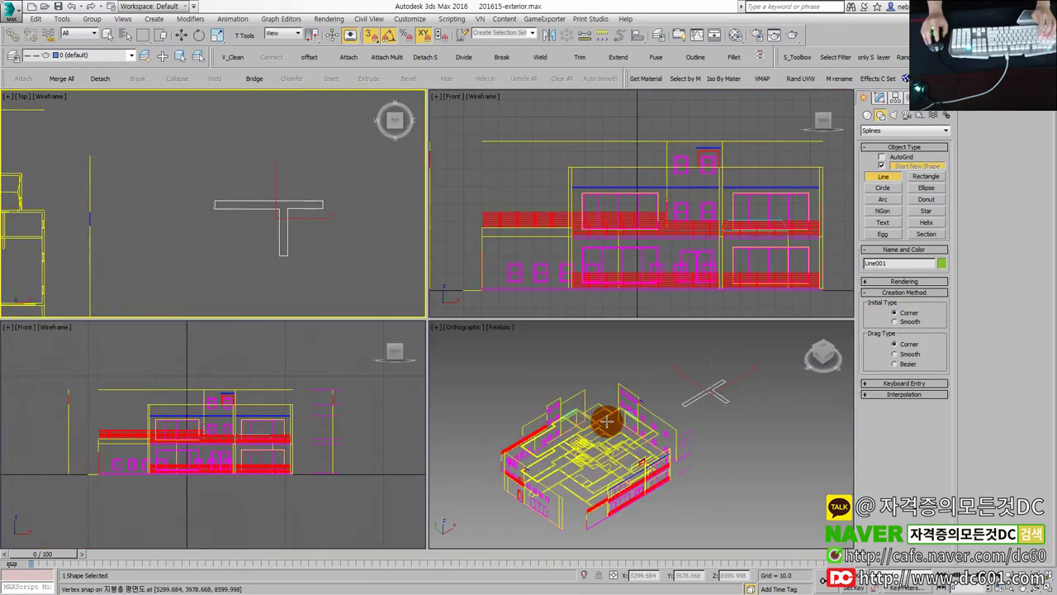
right_click(606, 422)
key(alt+w)
scroll(479, 408, up, 3)
scroll(434, 309, up, 3)
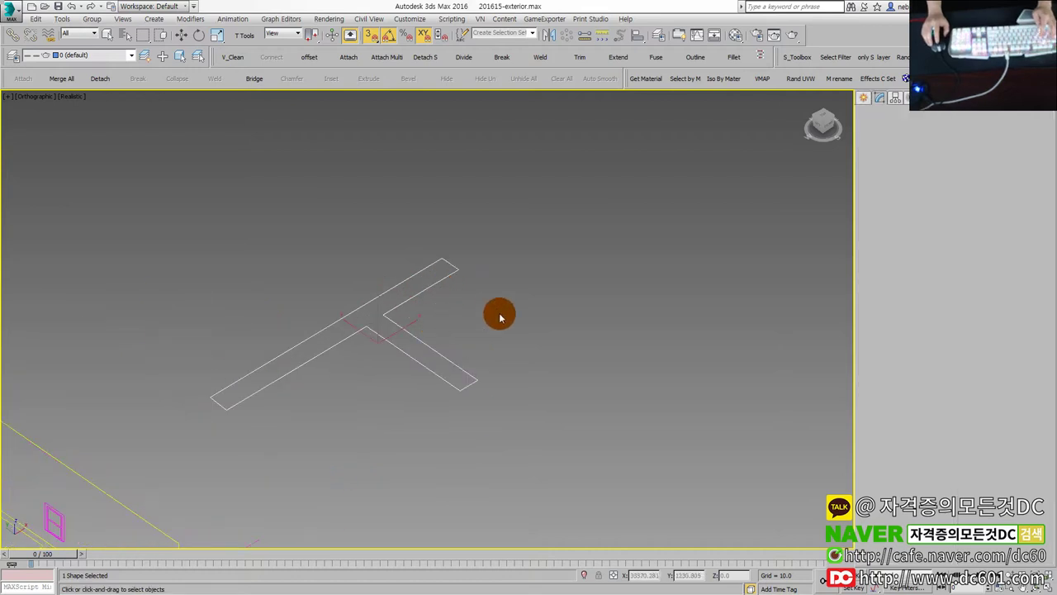
key(e)
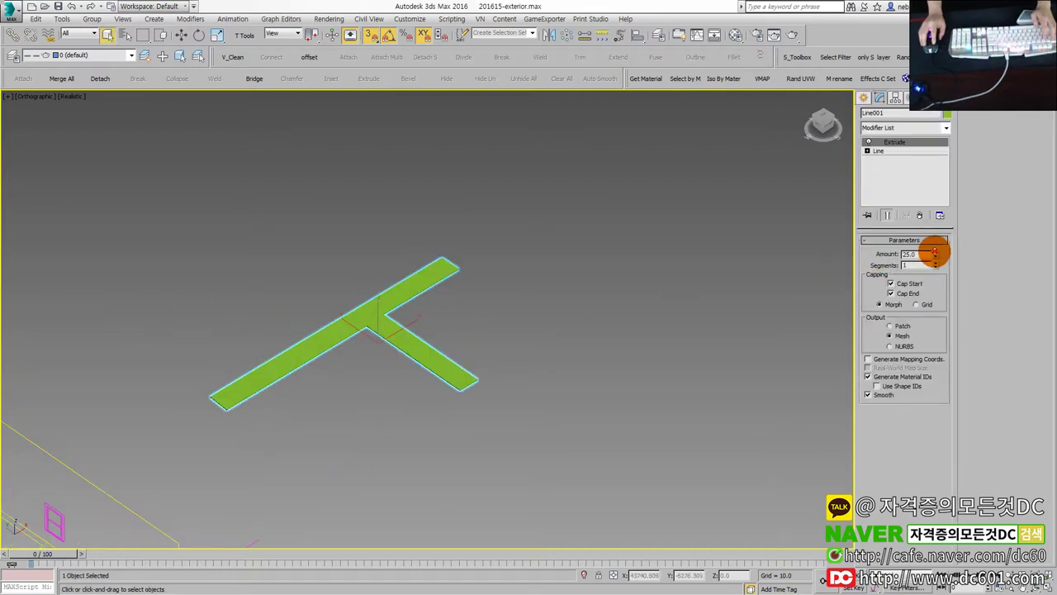
Extrude the T outline to 3915 and drag a thin box beside the walls.
drag(935, 254, 905, 417)
middle_drag(343, 448, 313, 504)
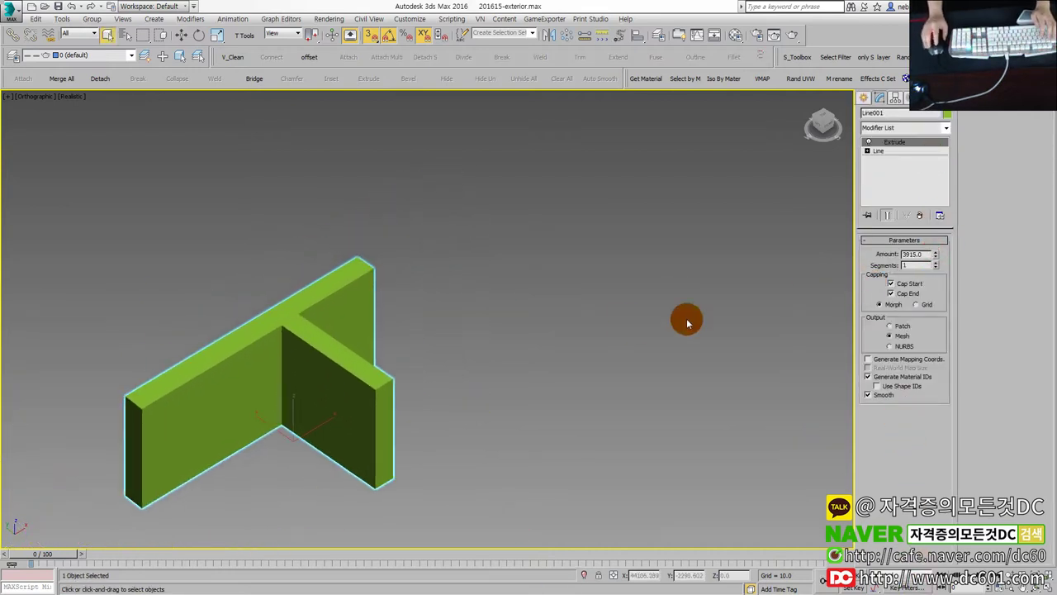
click(864, 97)
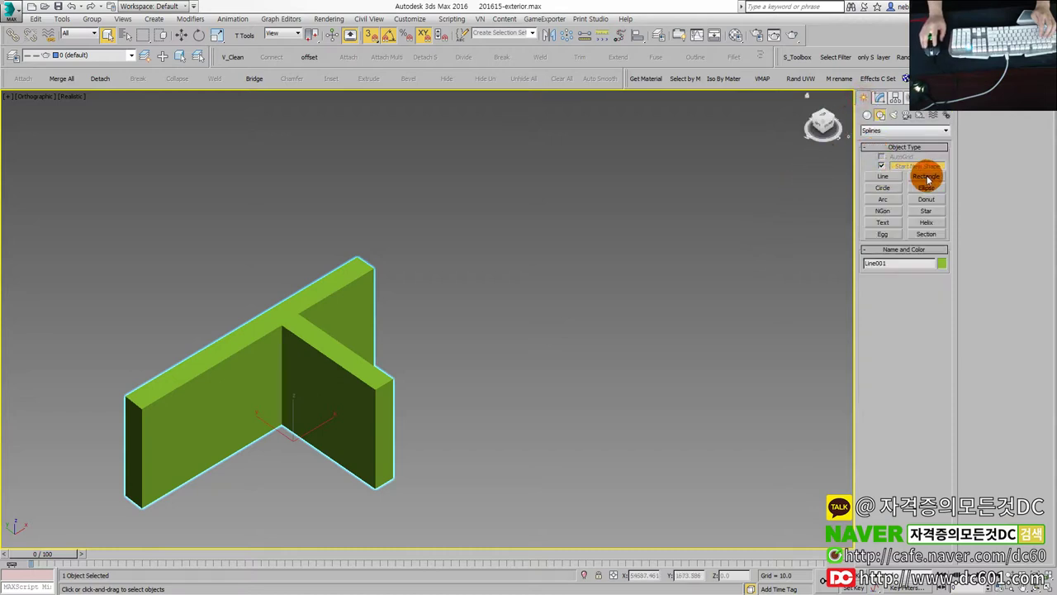
click(867, 115)
click(883, 168)
drag(583, 279, 455, 371)
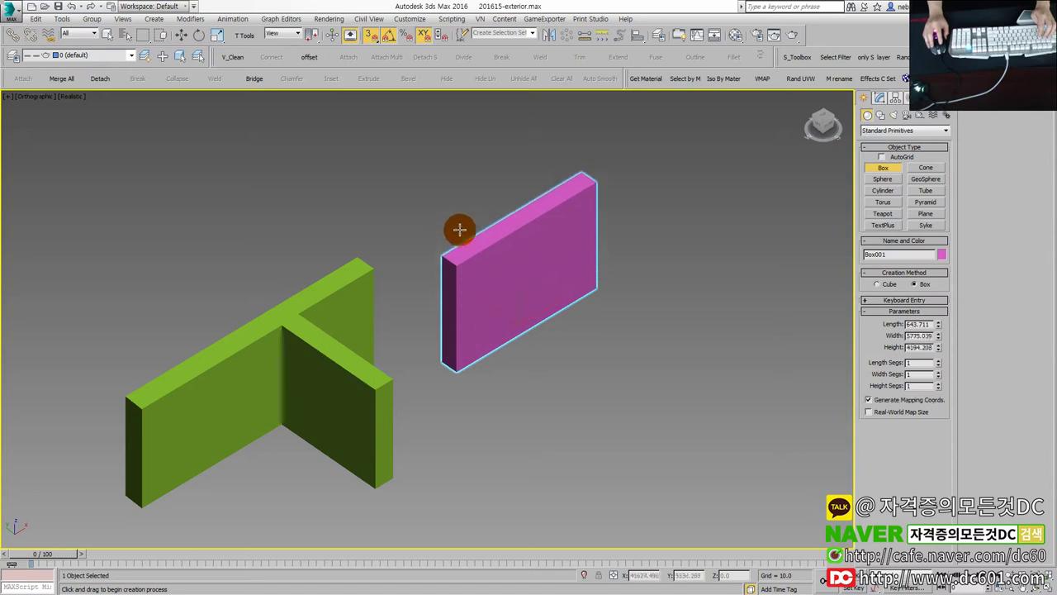
click(460, 229)
alt+middle_drag(537, 303, 541, 364)
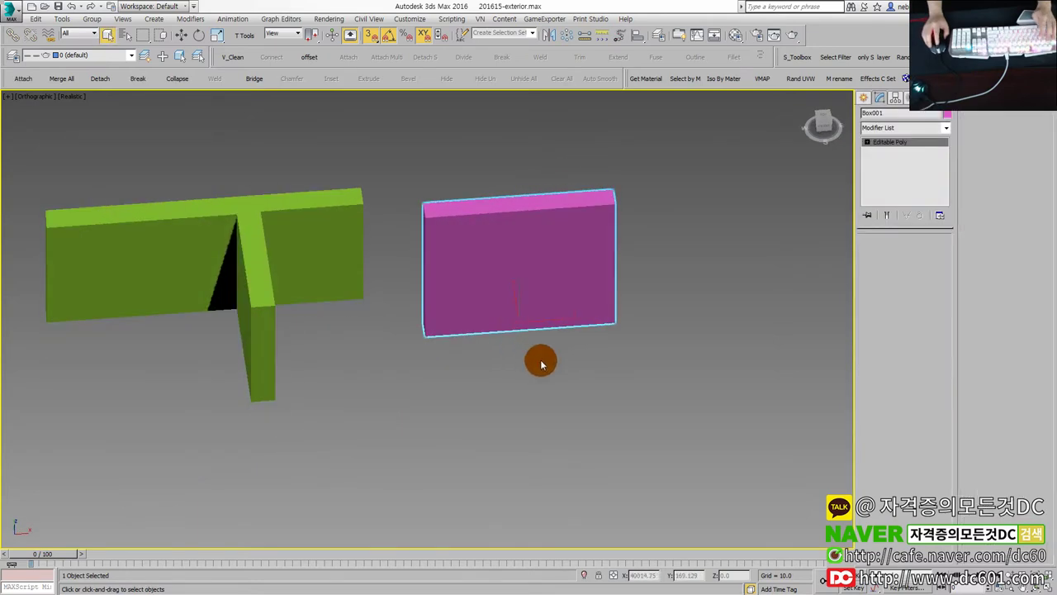
Connect two new edges across the box's horizontal edges and slide the middle one right.
key(2)
drag(541, 355, 497, 173)
key(ctrl+shift+e)
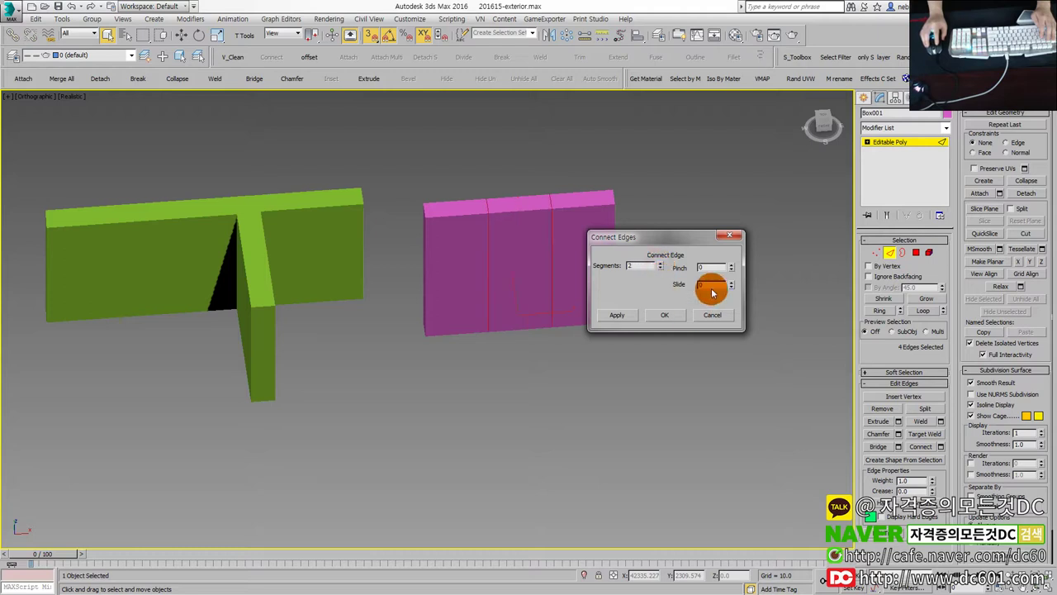
click(664, 315)
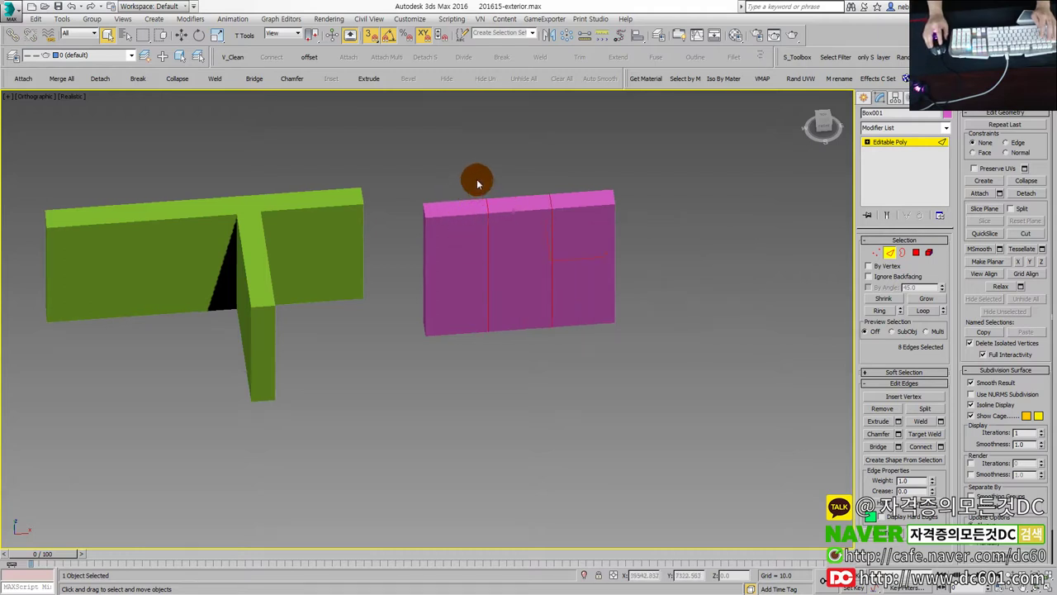
key(F4)
mouse_move(518, 264)
mouse_down()
mouse_move(541, 281)
mouse_move(549, 312)
mouse_up()
Extrude the box's faces into a second T-shaped wall.
key(4)
mouse_move(531, 336)
alt+middle_down()
mouse_move(548, 324)
mouse_move(537, 370)
mouse_move(494, 380)
alt+middle_up()
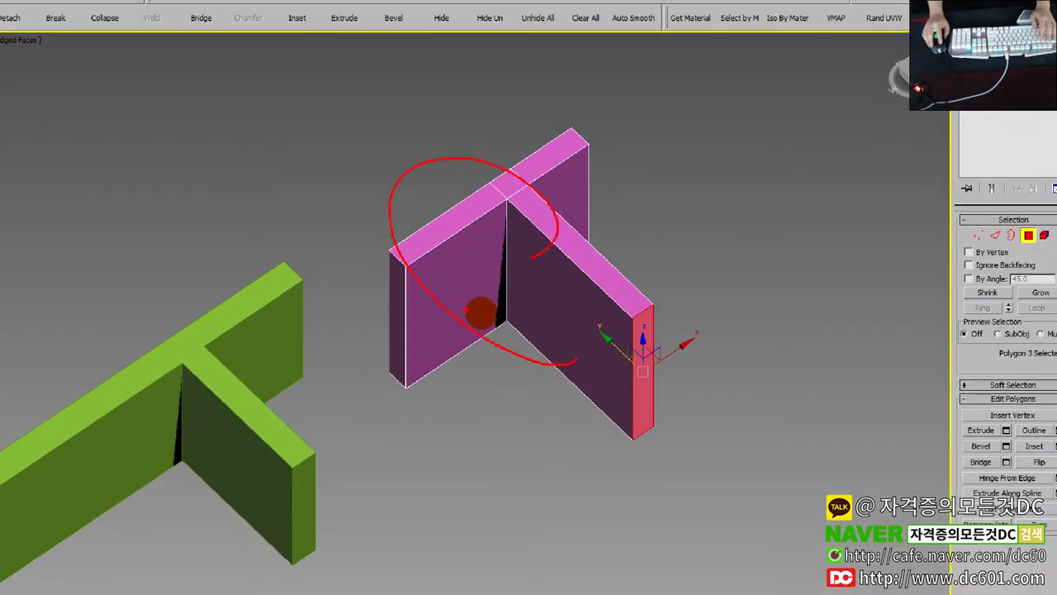
drag(604, 264, 609, 285)
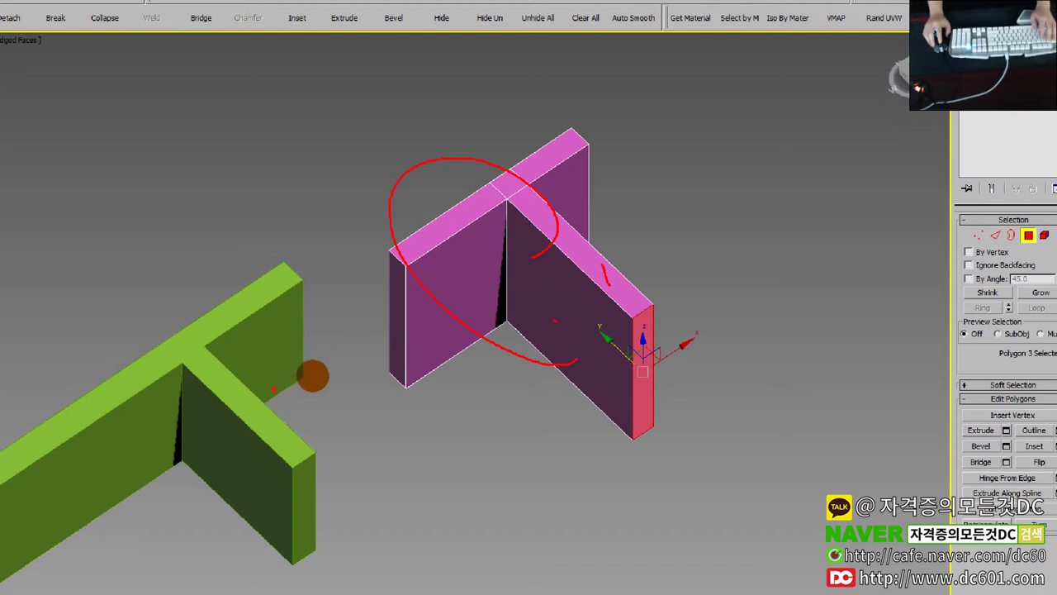
drag(473, 171, 575, 267)
drag(152, 339, 186, 378)
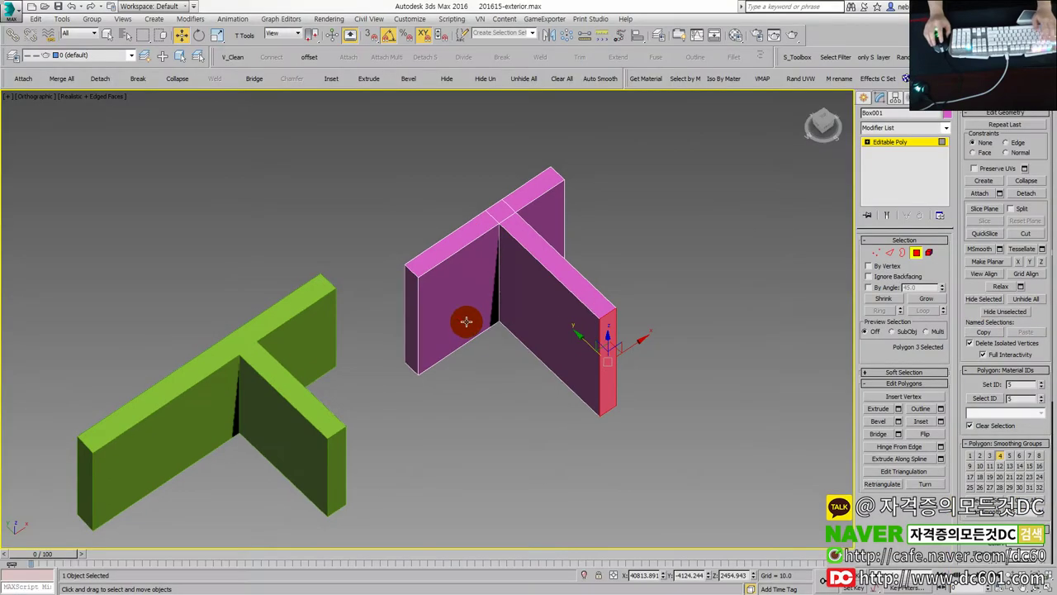
Select both the green and pink test walls and delete them.
click(448, 372)
drag(515, 397, 409, 230)
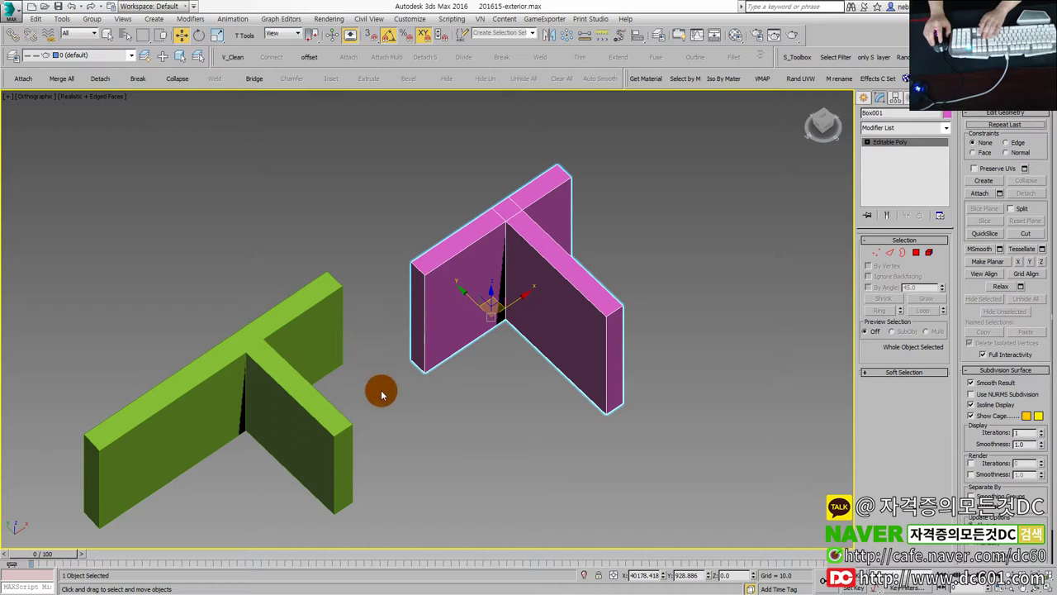
middle_drag(455, 361, 501, 344)
click(299, 354)
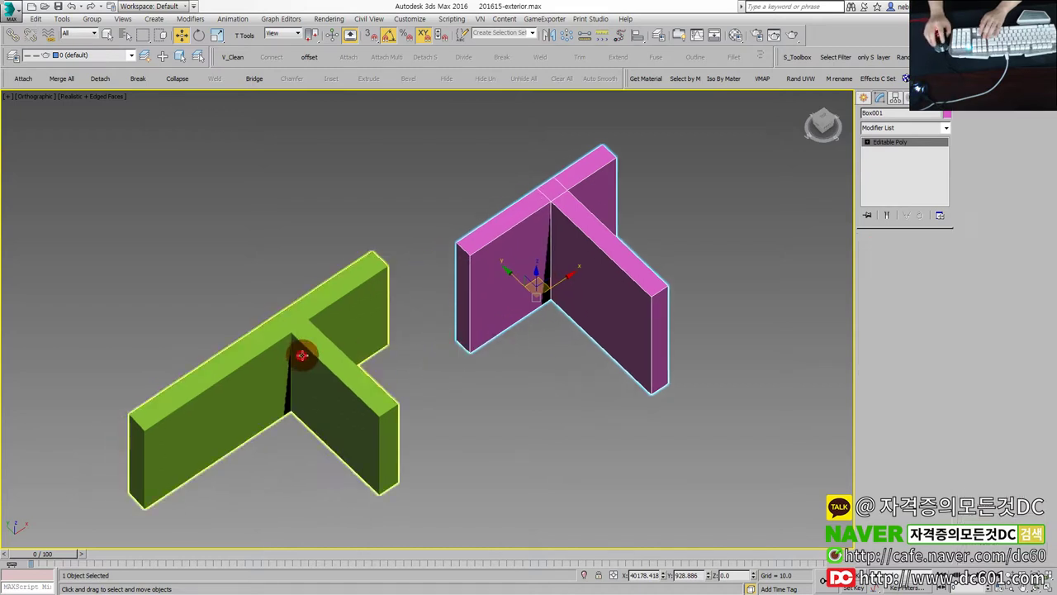
click(546, 439)
drag(597, 473, 303, 230)
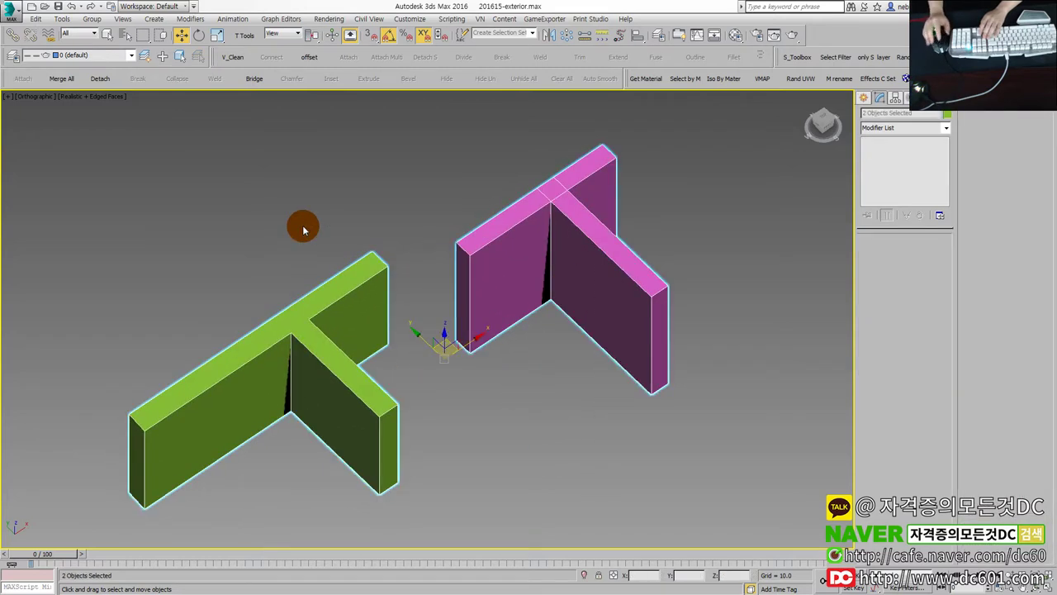
key(Delete)
Zoom extents on the building and maximize the Front view.
key(z)
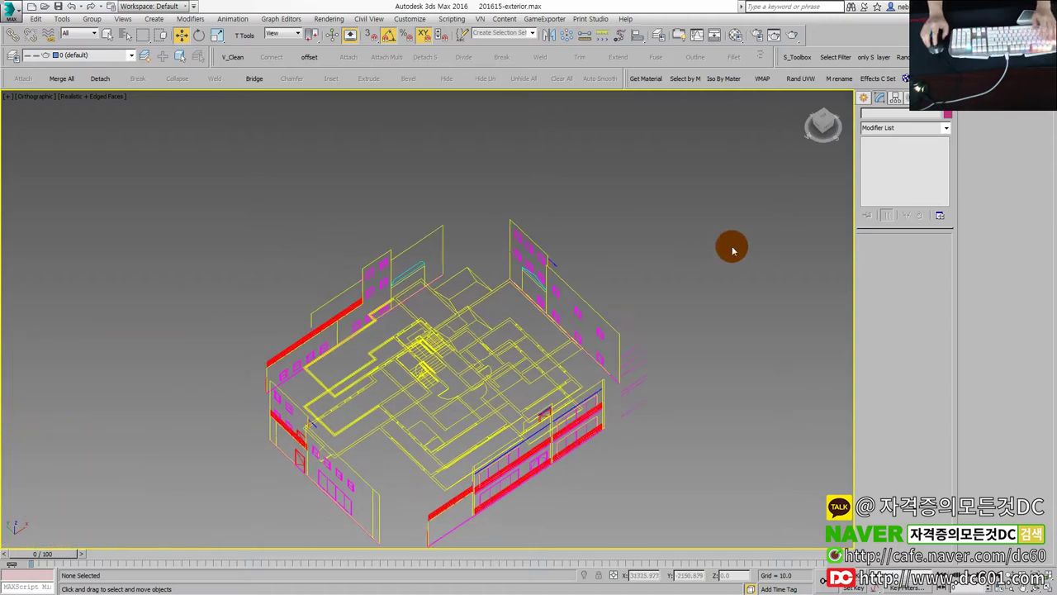
scroll(566, 357, up, 3)
scroll(566, 380, up, 2)
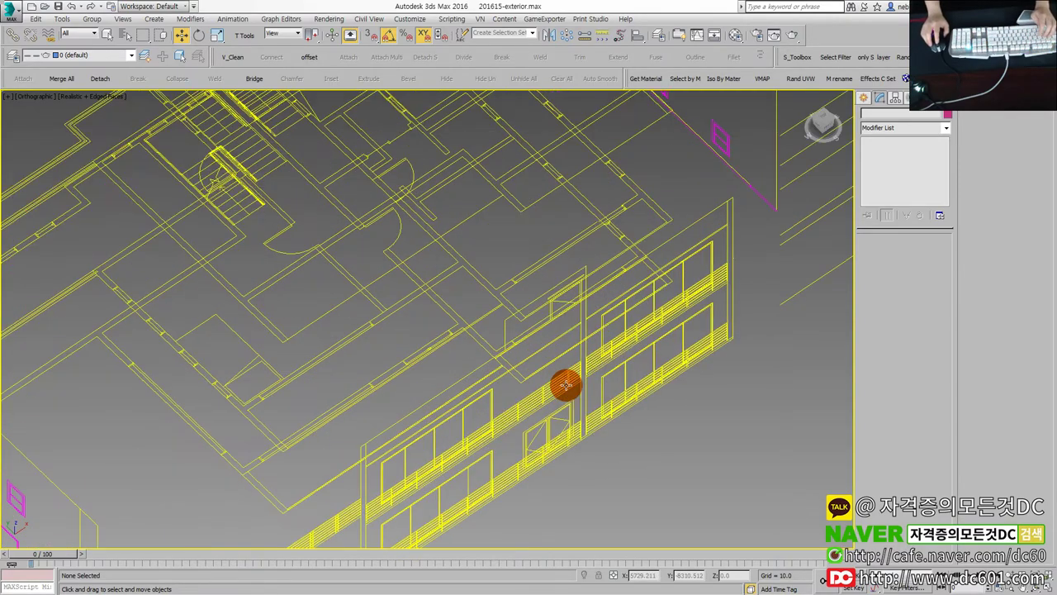
scroll(563, 317, up, 1)
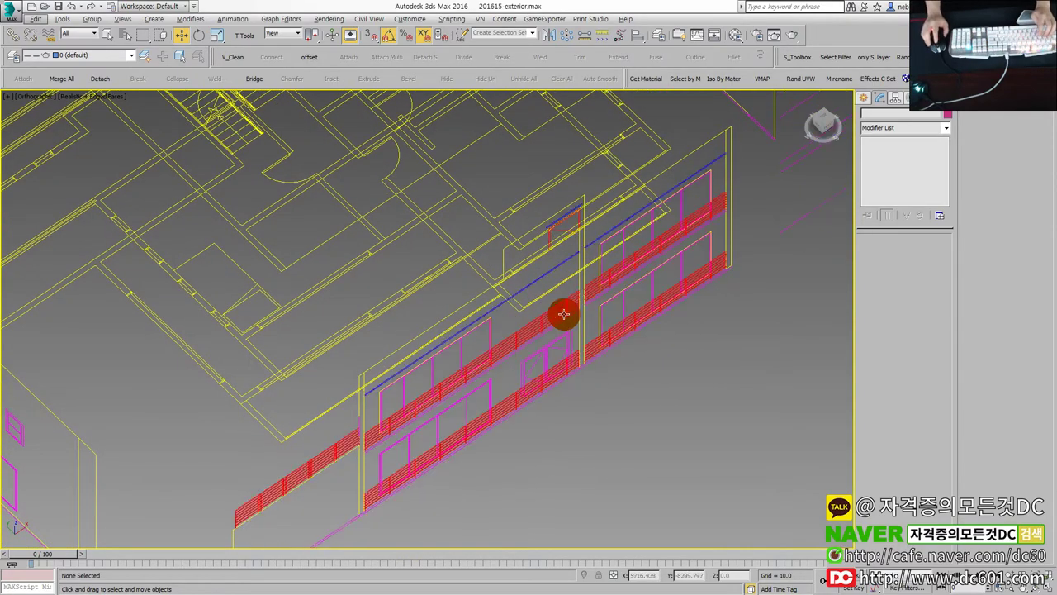
key(alt+w)
key(alt+w)
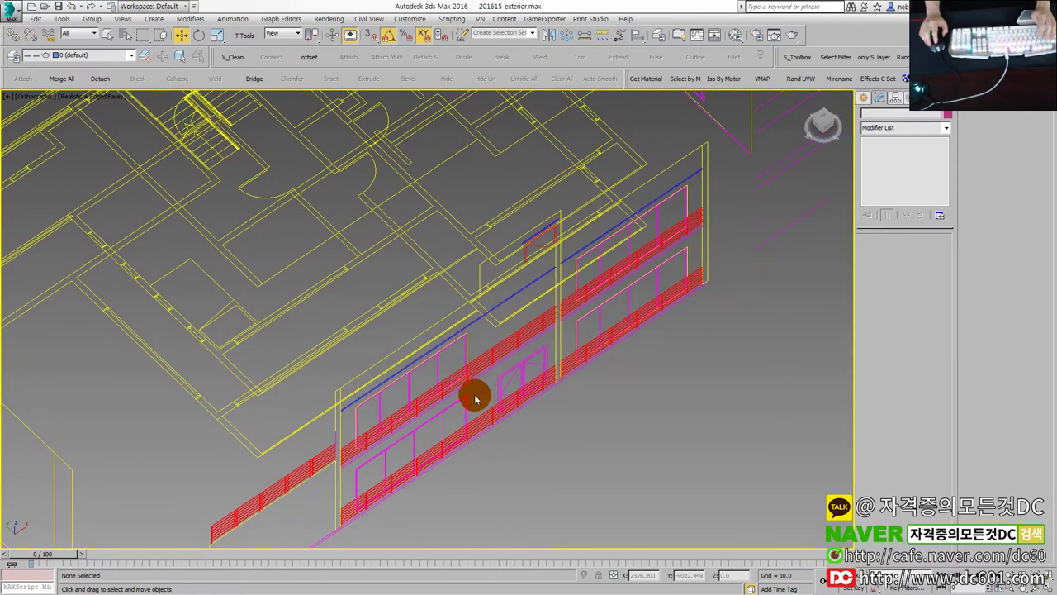
key(alt+w)
scroll(301, 411, up, 3)
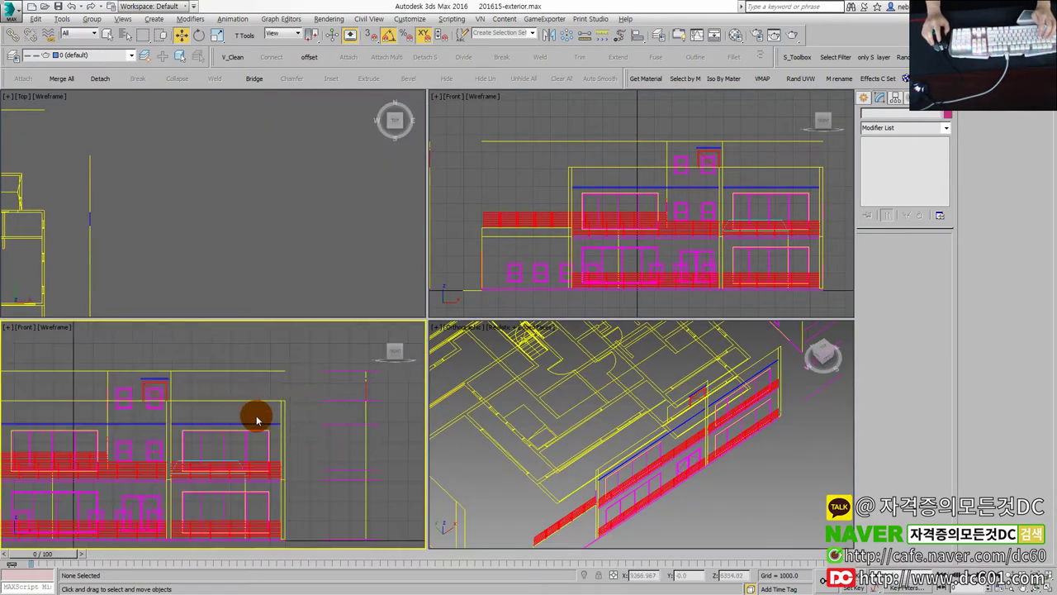
key(alt+w)
Select the front facade elevation group and the floor plan outline in the Orthographic view.
key(ctrl+a)
scroll(359, 304, up, 2)
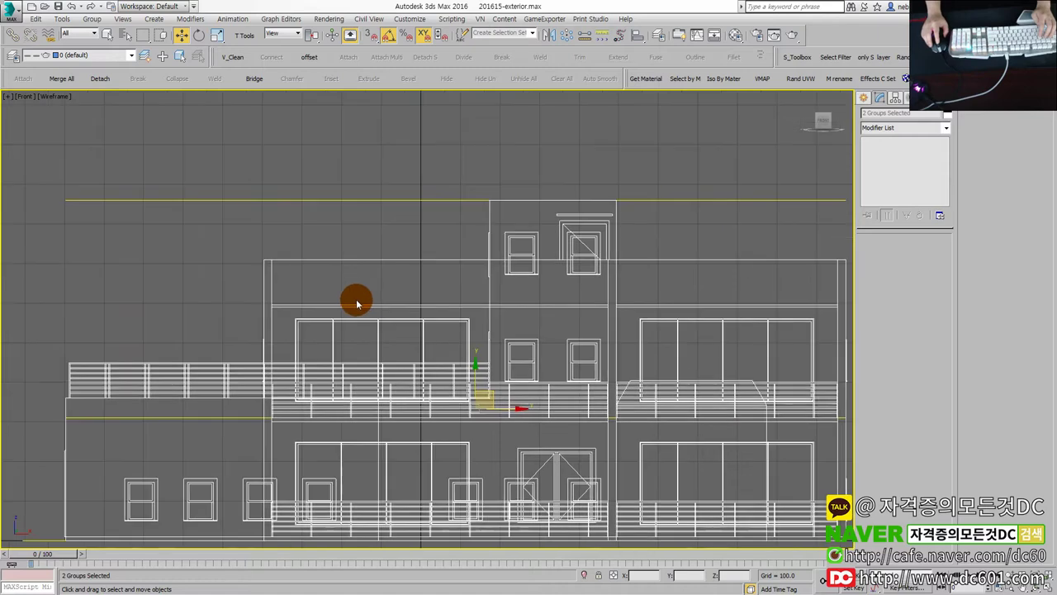
click(361, 295)
scroll(364, 296, down, 2)
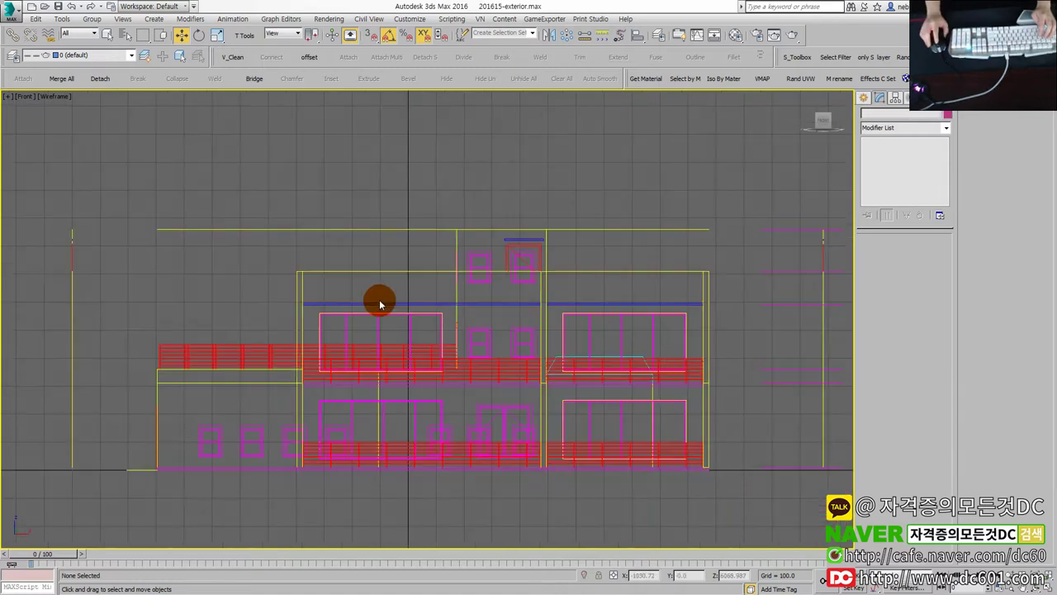
key(ctrl+a)
key(alt+w)
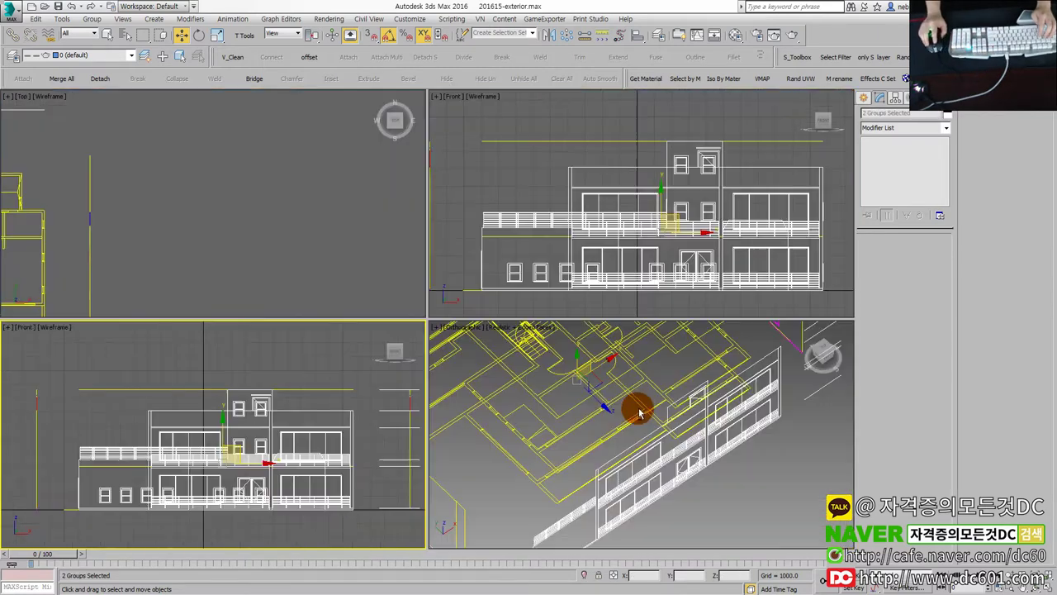
right_click(633, 405)
key(alt+w)
click(560, 450)
click(440, 400)
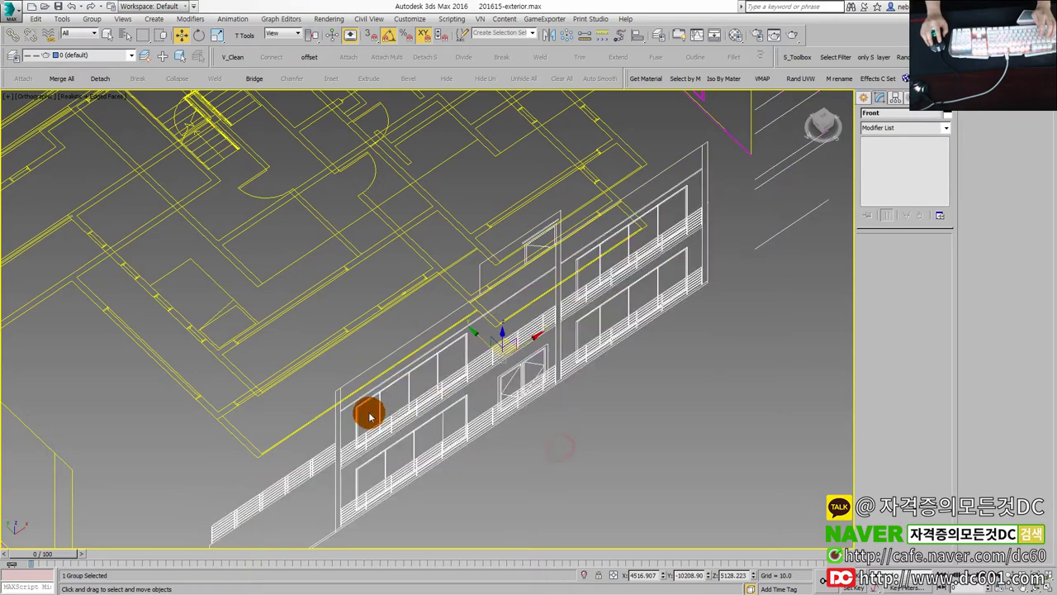
ctrl+click(296, 431)
alt+middle_drag(296, 433, 314, 417)
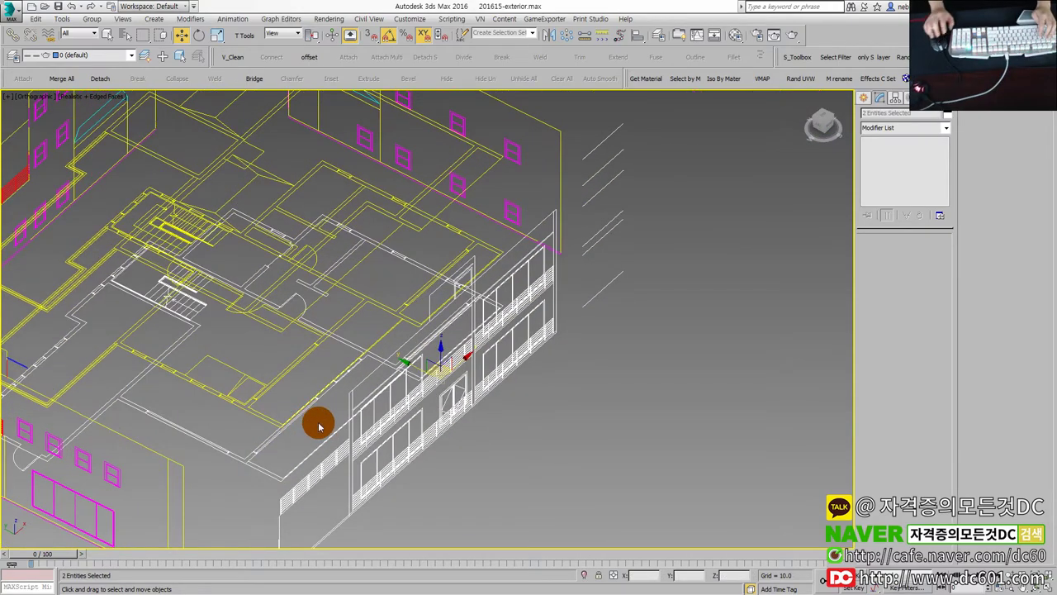
Toggle Isolate Selection on and off for the two selected drawings.
key(alt+q)
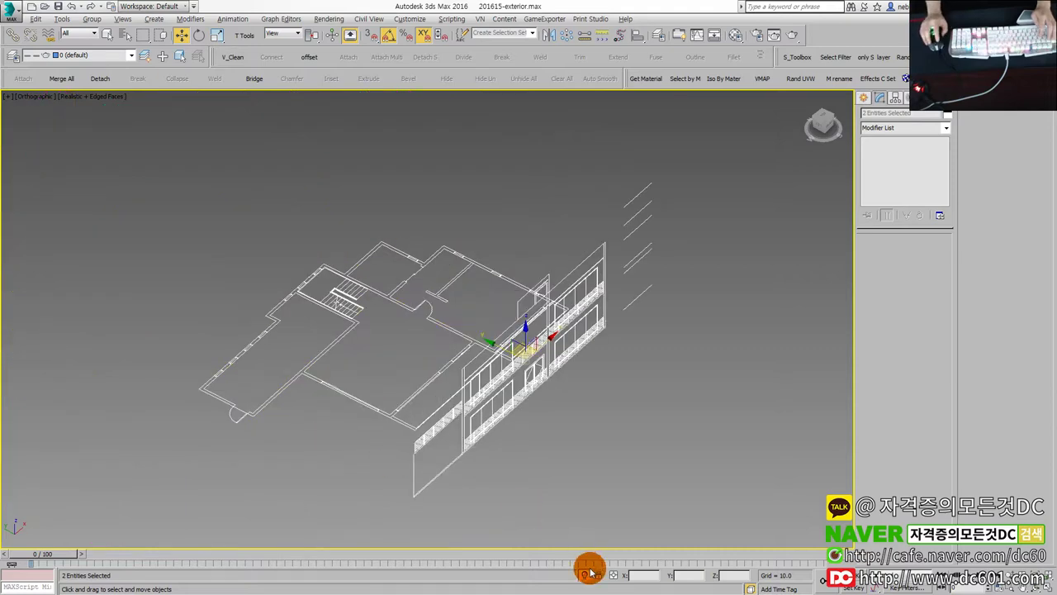
click(586, 577)
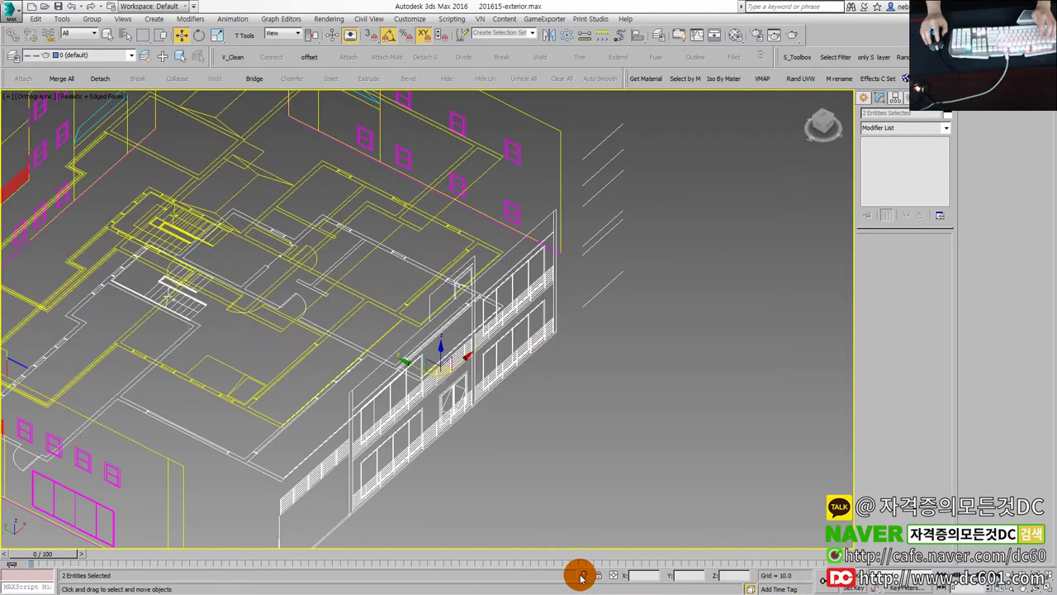
click(582, 576)
click(582, 576)
click(583, 576)
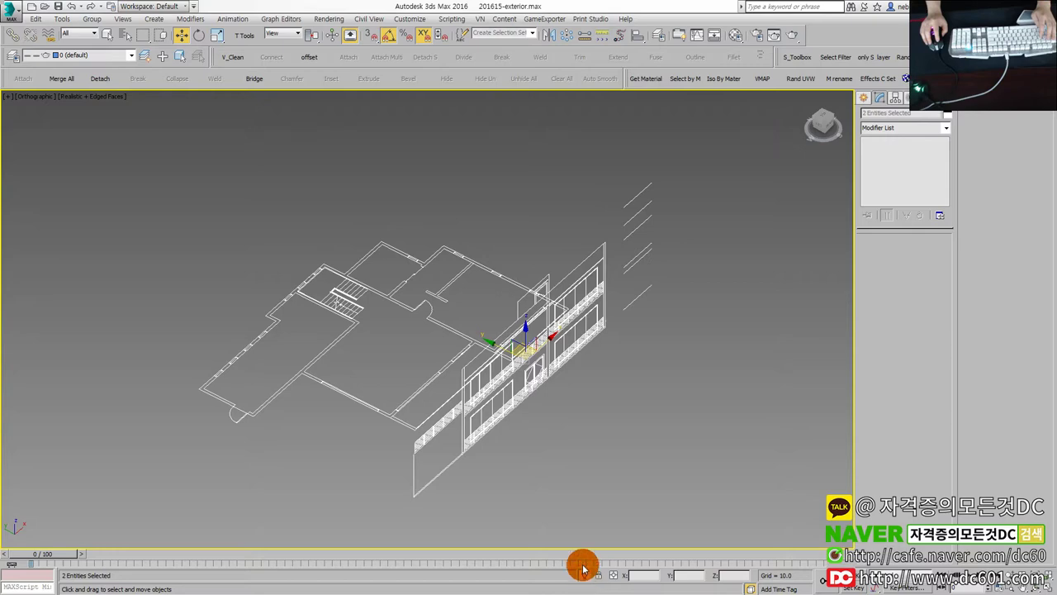
key(alt+q)
Maximize the Front view and box-select the front elevation drawings.
key(alt+w)
click(279, 456)
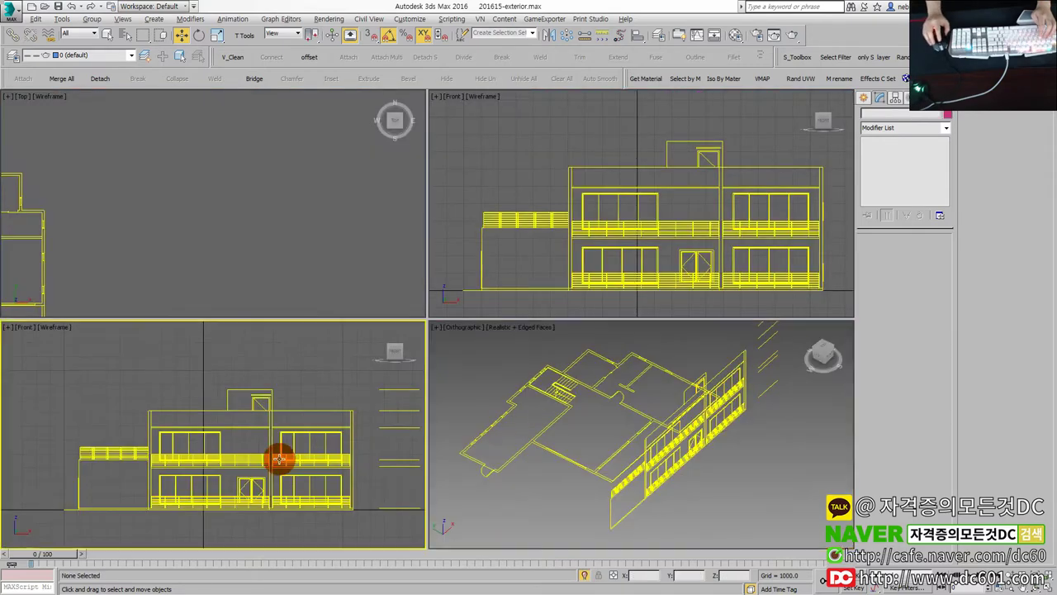
key(alt+w)
scroll(243, 432, up, 3)
middle_drag(269, 424, 290, 423)
scroll(290, 423, down, 3)
drag(592, 514, 353, 303)
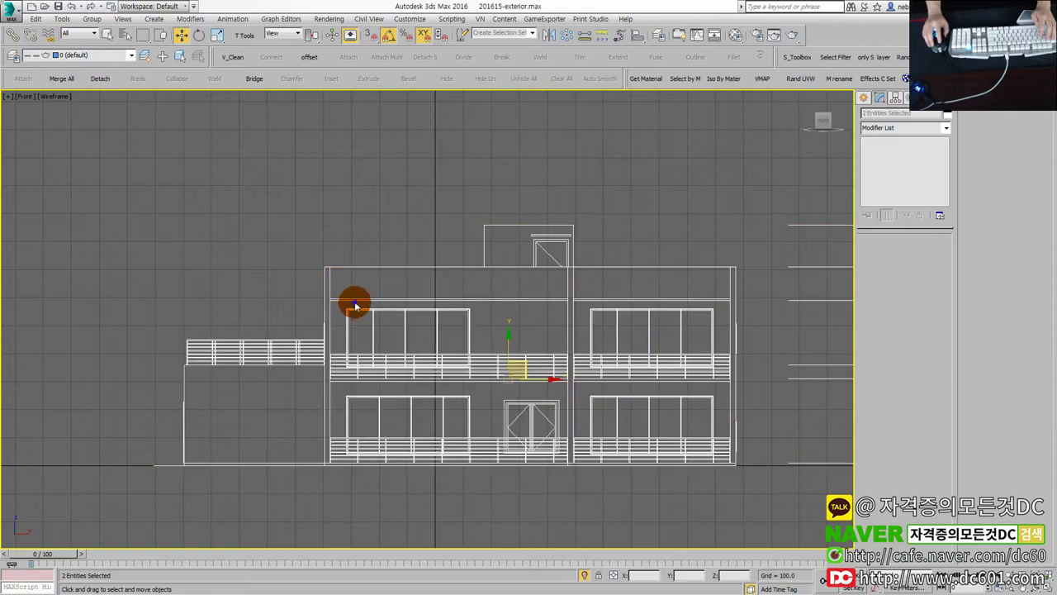
Freeze the selected front elevation in grey and turn off the viewport grid.
right_click(459, 301)
click(382, 289)
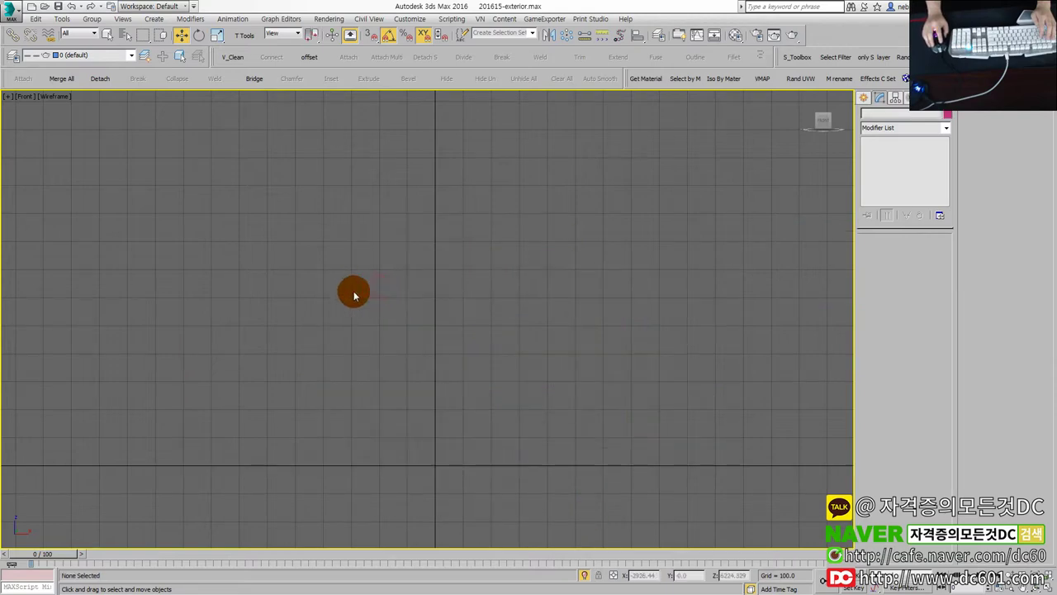
key(ctrl+z)
right_click(420, 299)
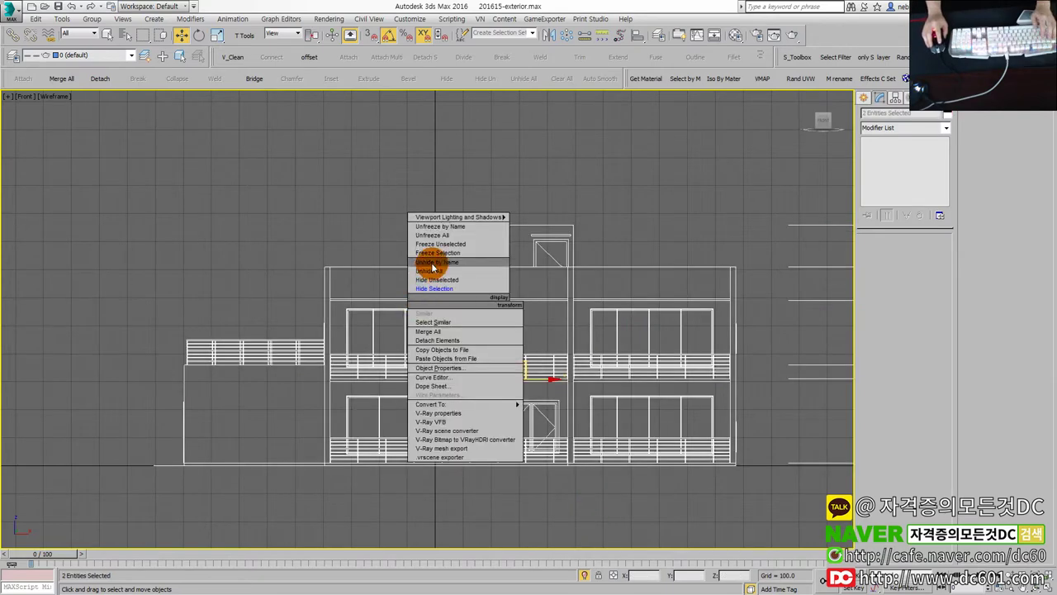
click(433, 253)
scroll(311, 376, up, 2)
key(g)
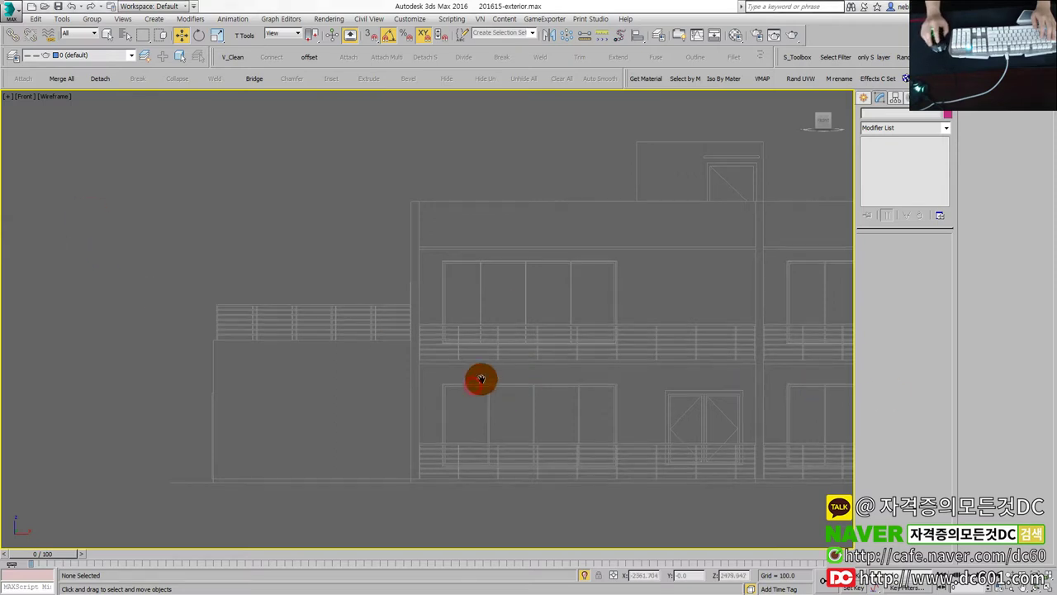
middle_drag(372, 406, 429, 380)
Drag a rectangle from the railing corner over the lower-left wall in the Front view.
click(864, 97)
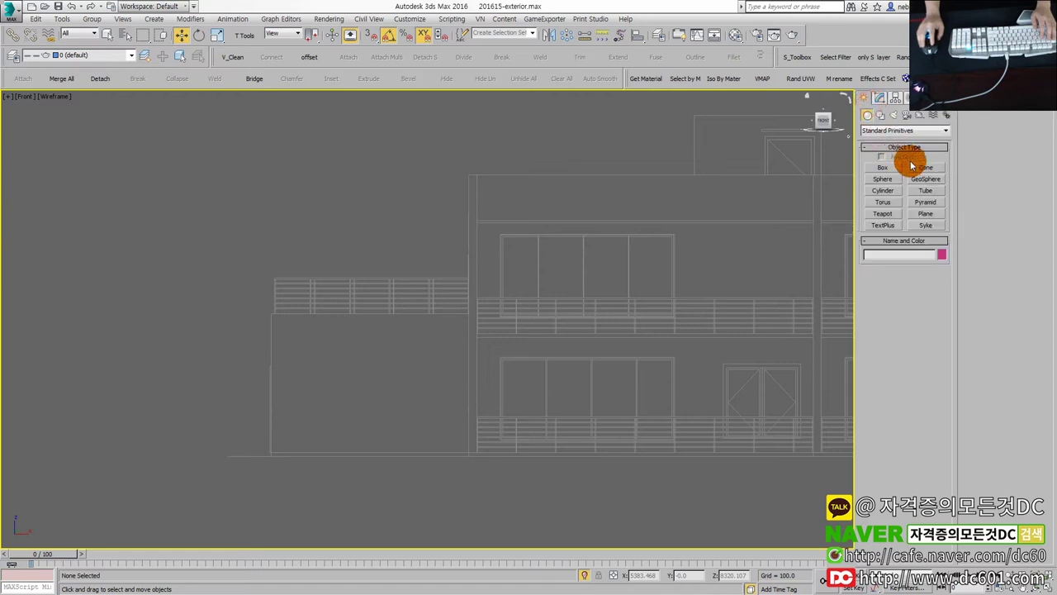
click(879, 115)
click(926, 176)
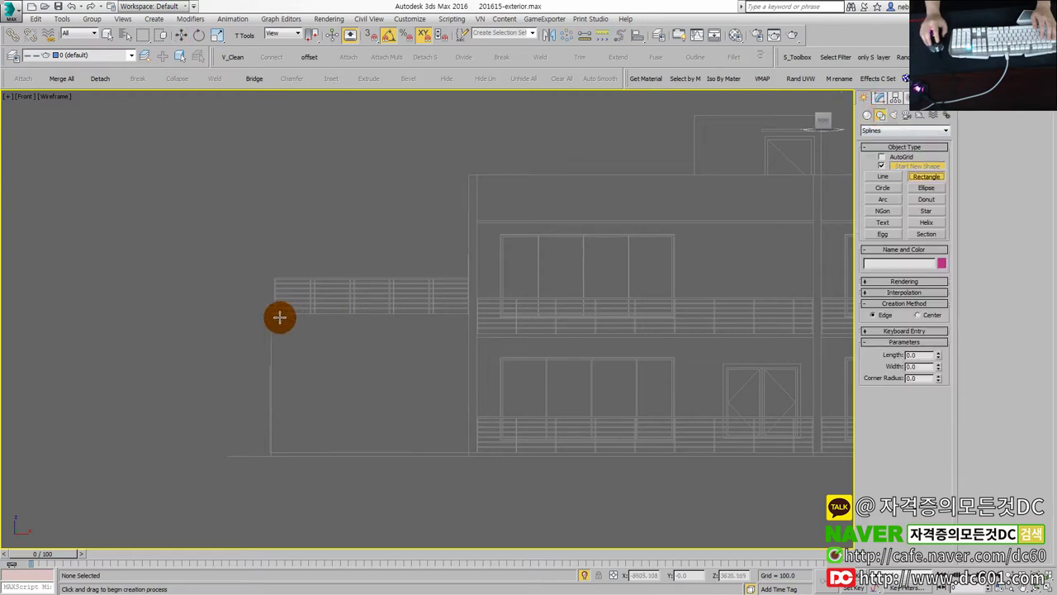
drag(269, 321, 418, 408)
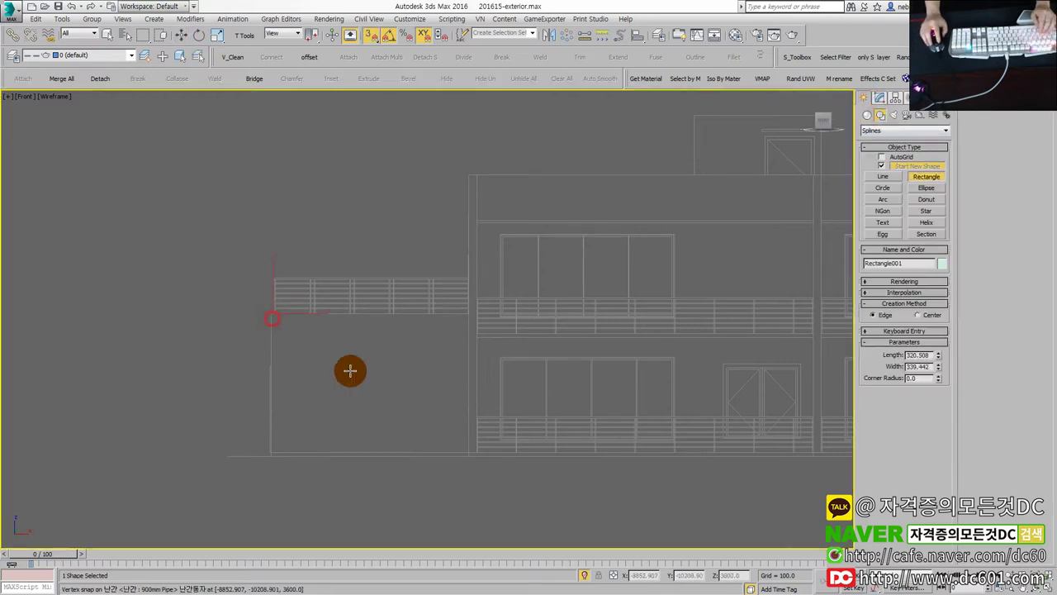
drag(414, 404, 468, 453)
right_click(421, 400)
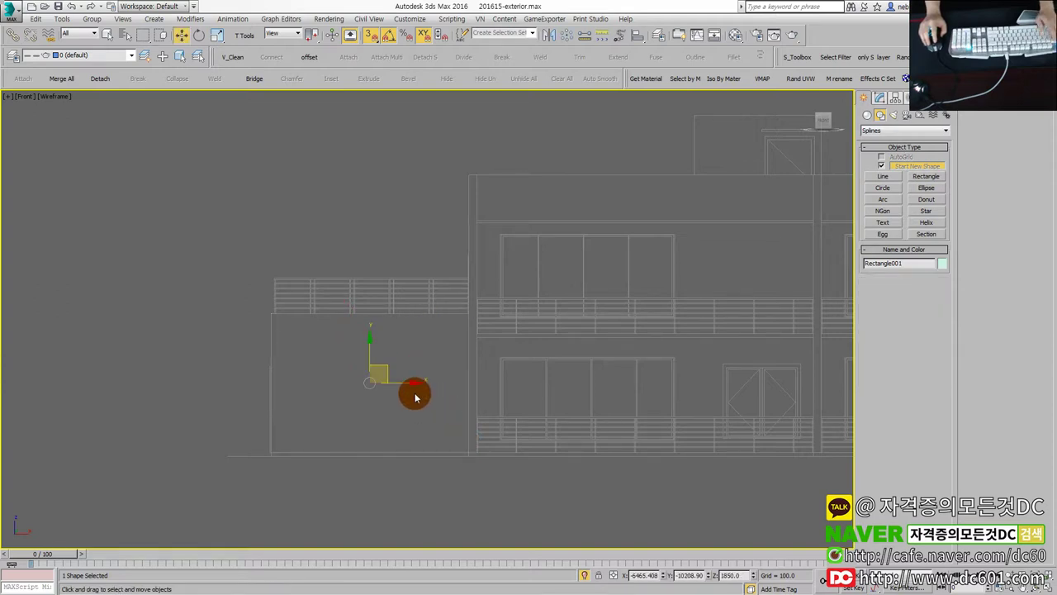
Review Rectangle001 in the four-view layout and clear the selection.
key(alt+w)
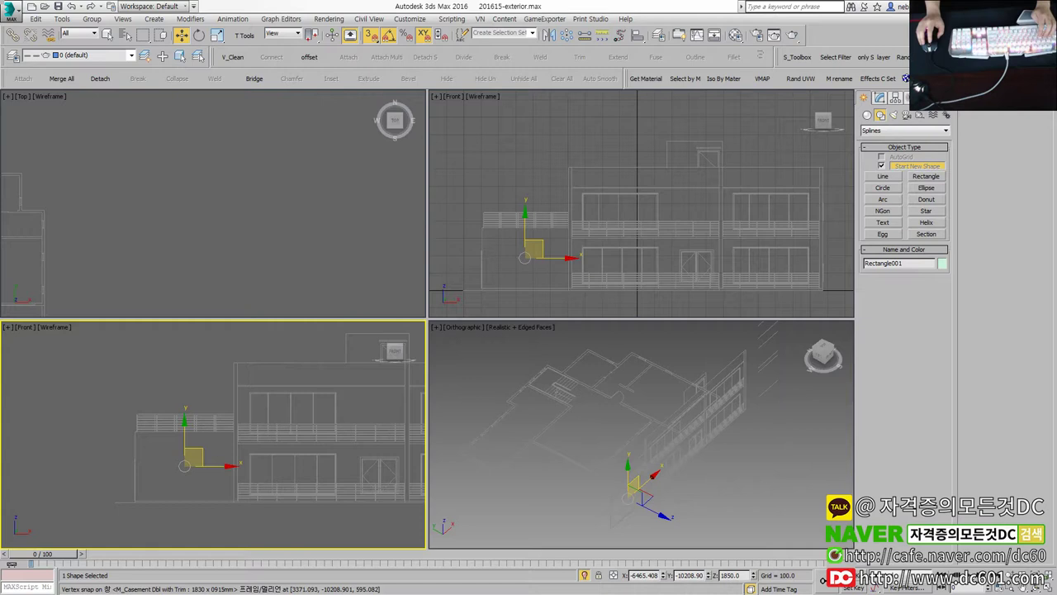
middle_drag(756, 441, 717, 444)
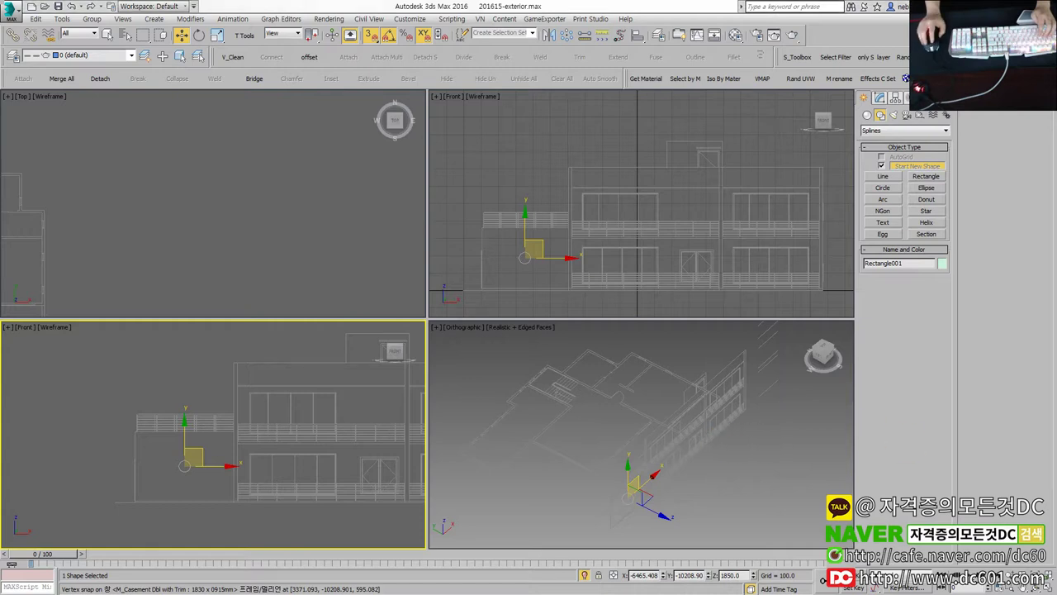
click(280, 426)
scroll(602, 432, up, 3)
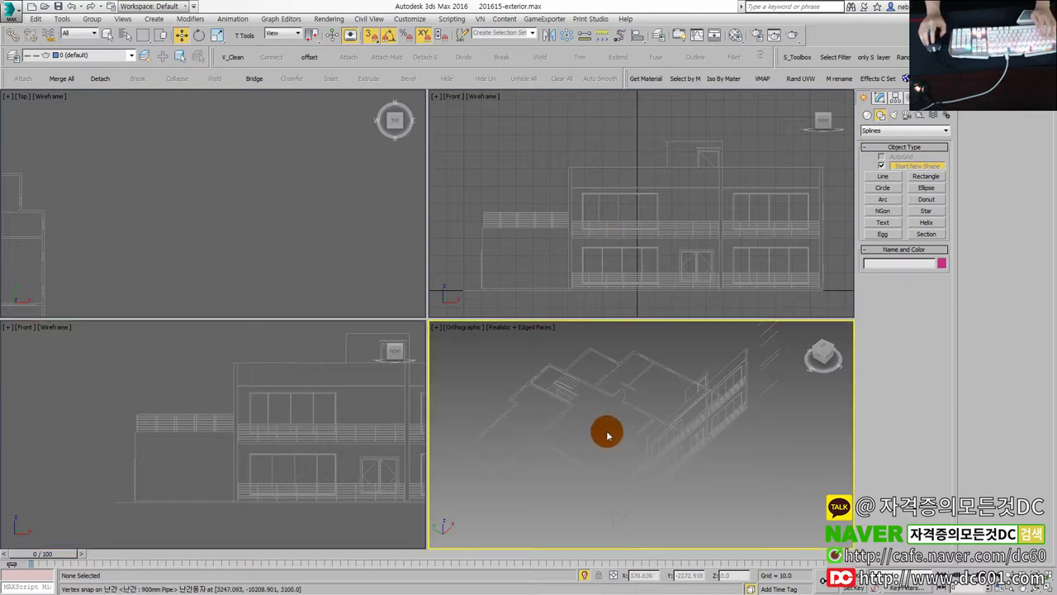
key(ctrl+z)
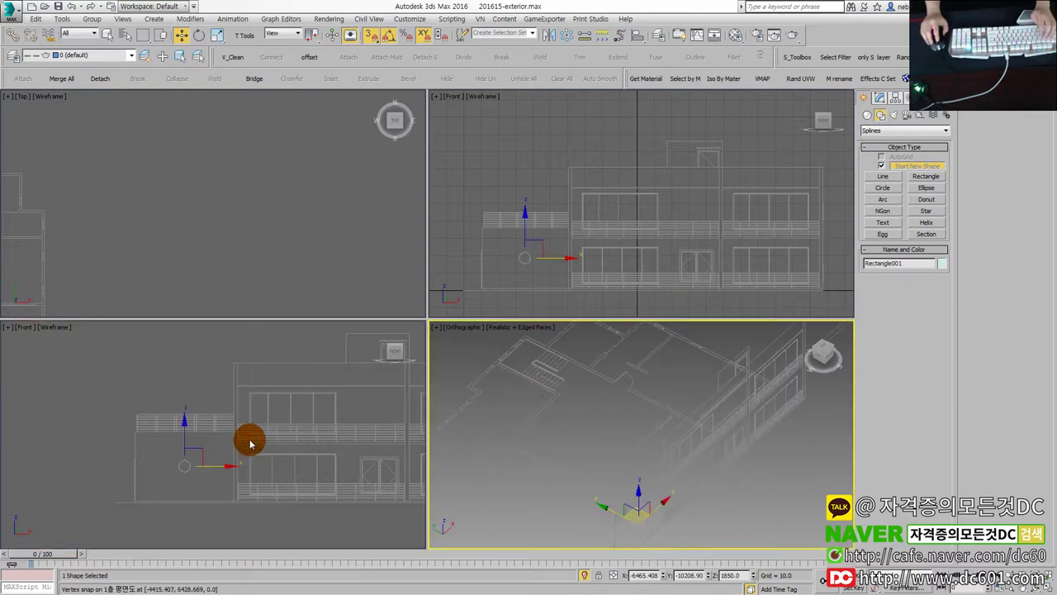
middle_drag(247, 442, 254, 435)
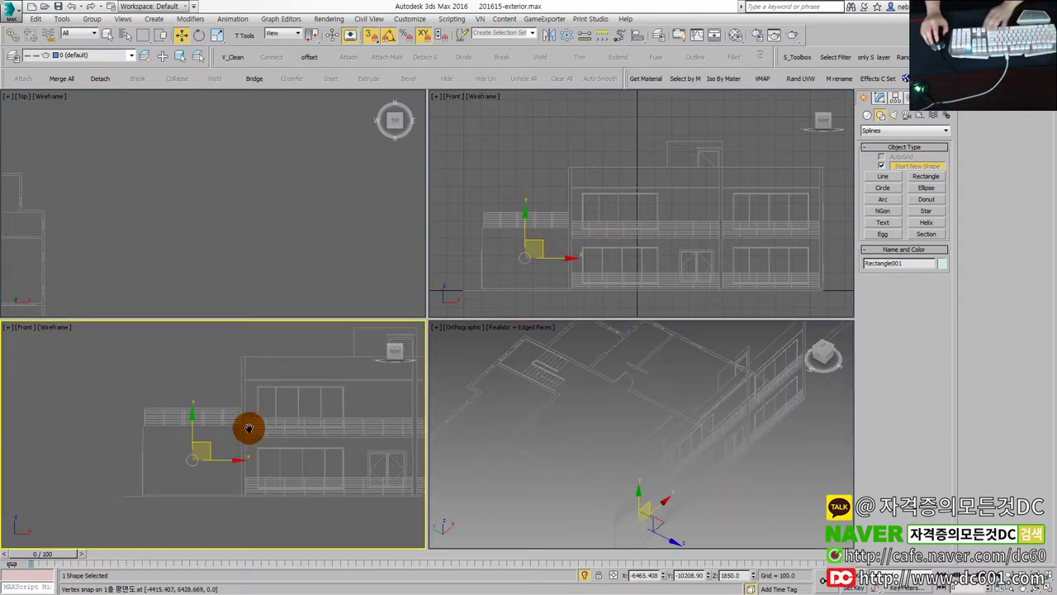
click(206, 442)
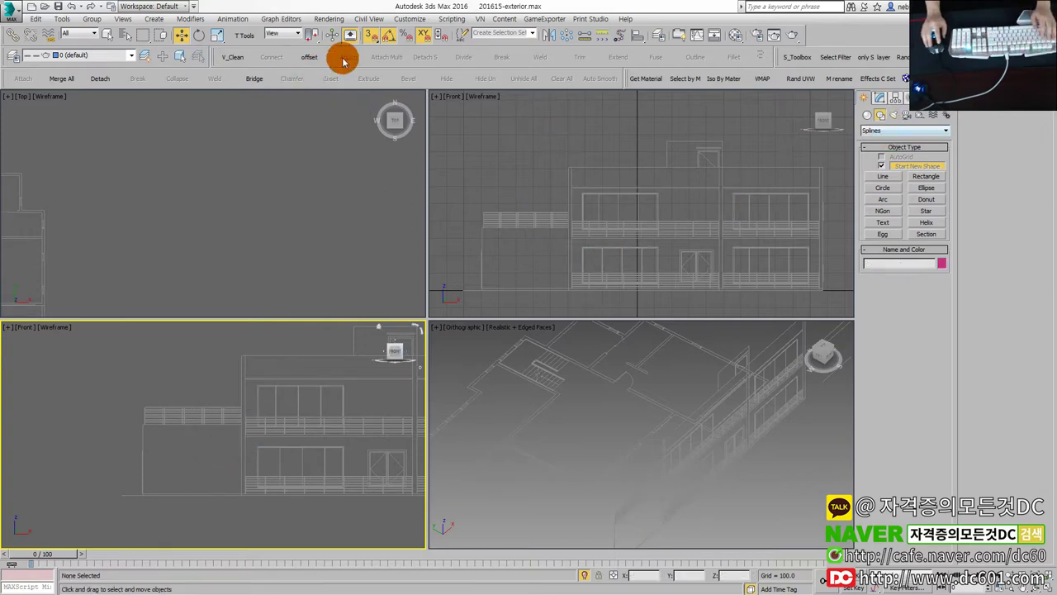
Trace the low left wall with a rectangle in the maximized Front view.
key(alt+w)
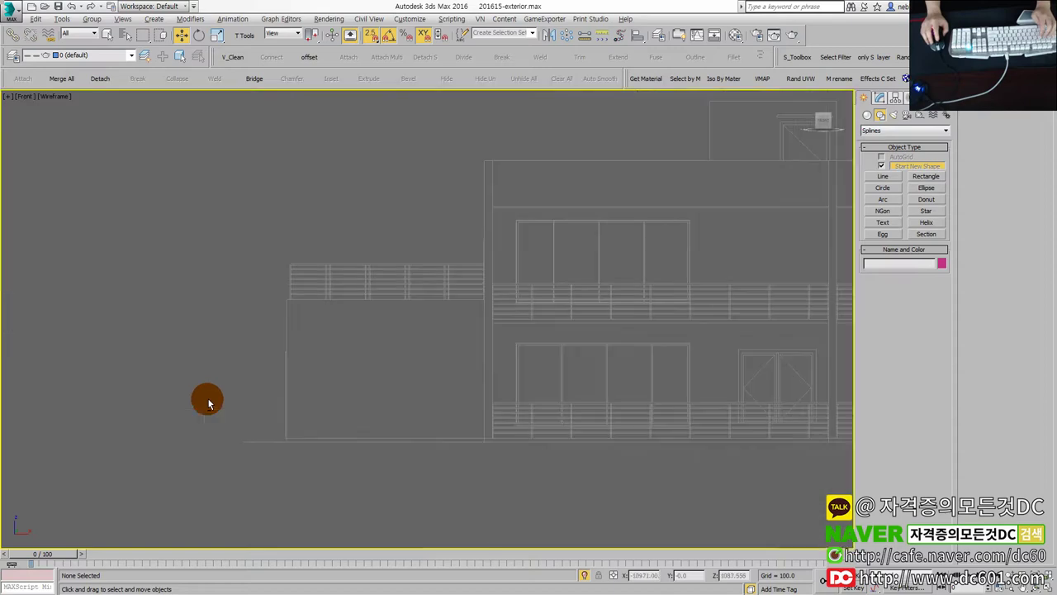
click(925, 176)
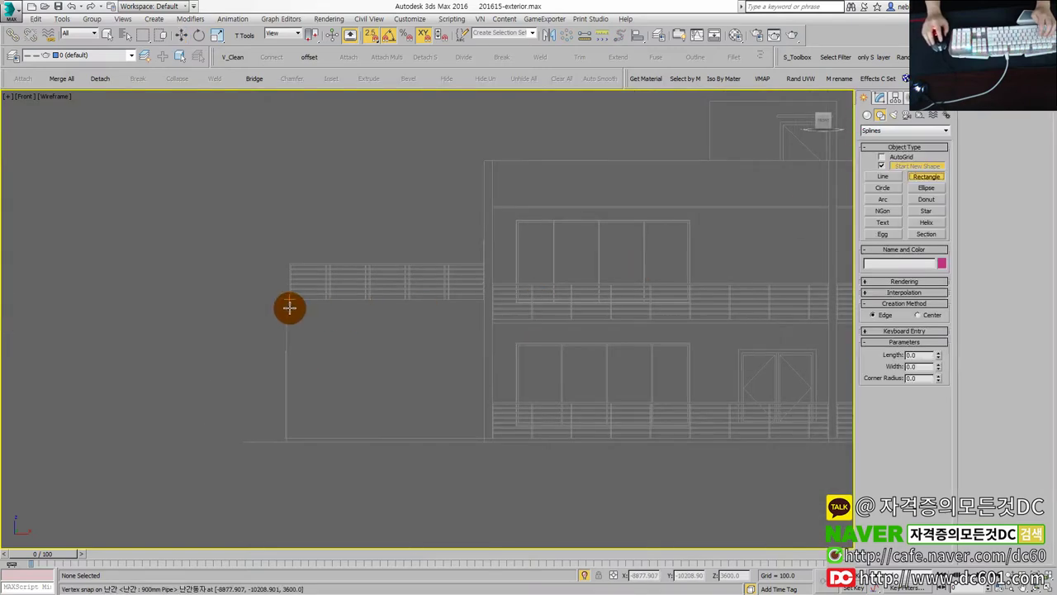
drag(285, 299, 484, 438)
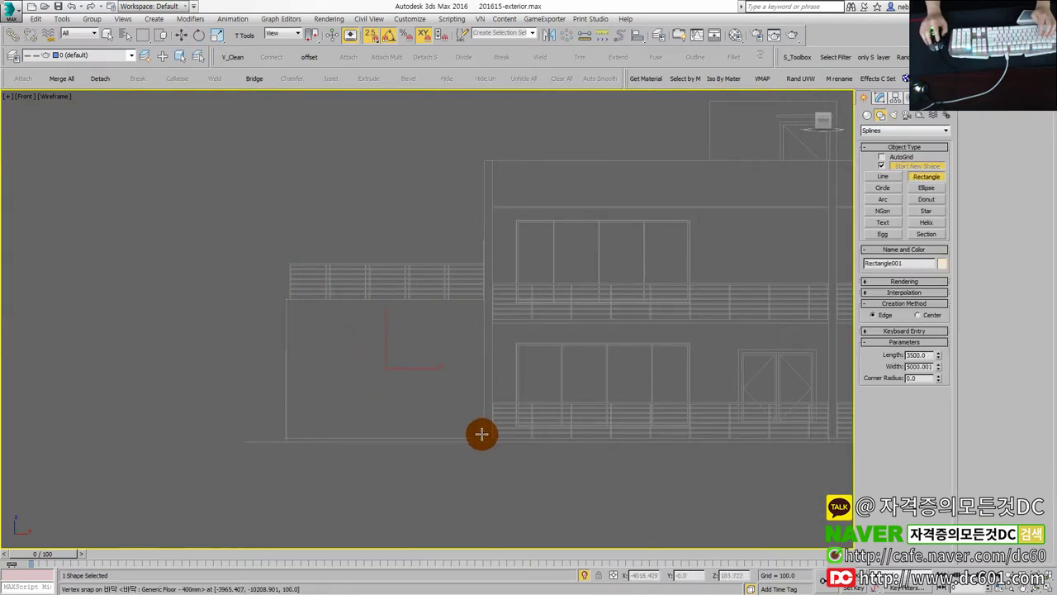
scroll(371, 385, up, 2)
key(alt+w)
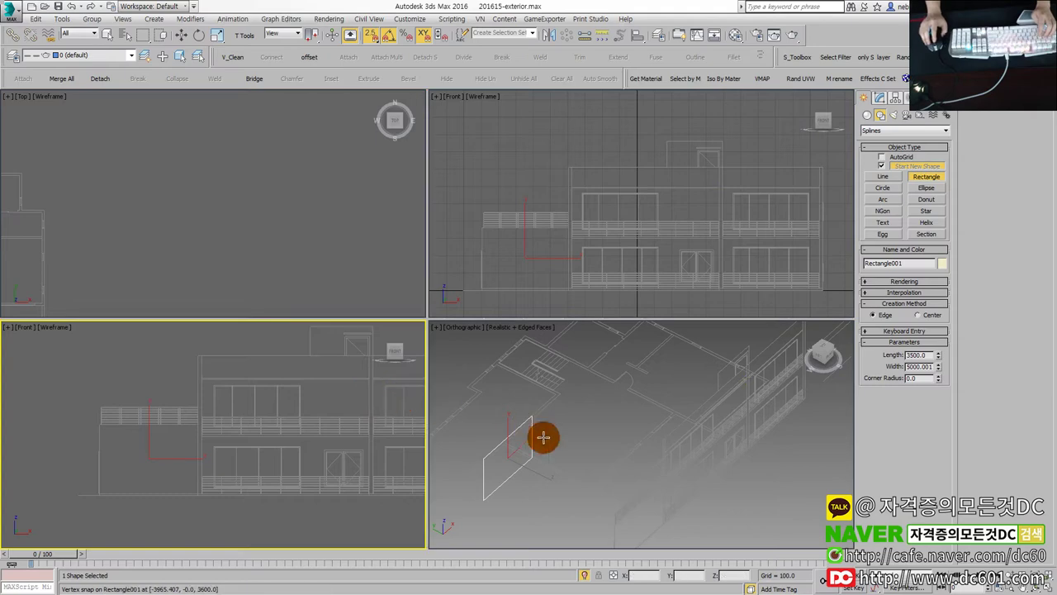
right_click(544, 437)
key(alt+w)
key(alt+w)
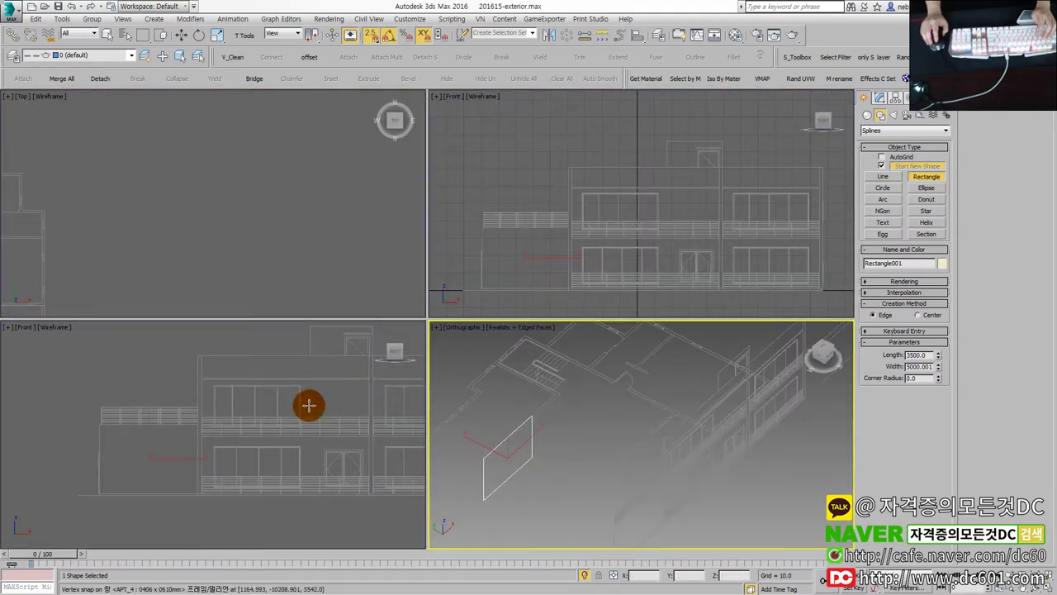
key(alt+w)
middle_drag(284, 425, 295, 420)
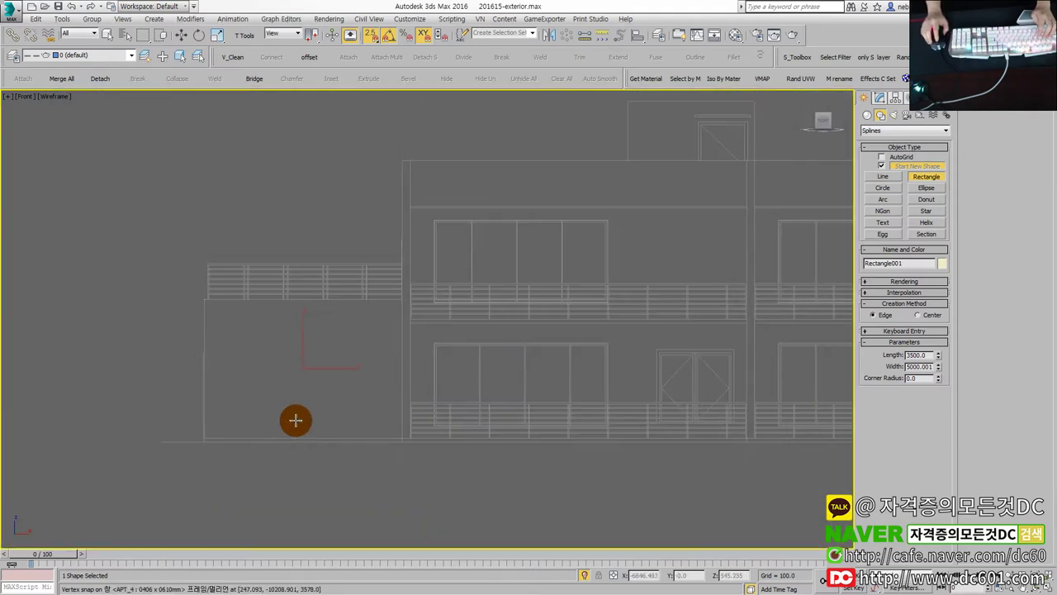
Outline the upper wall panel of the front elevation with a second rectangle.
key(k)
scroll(536, 339, up, 1)
scroll(532, 344, down, 1)
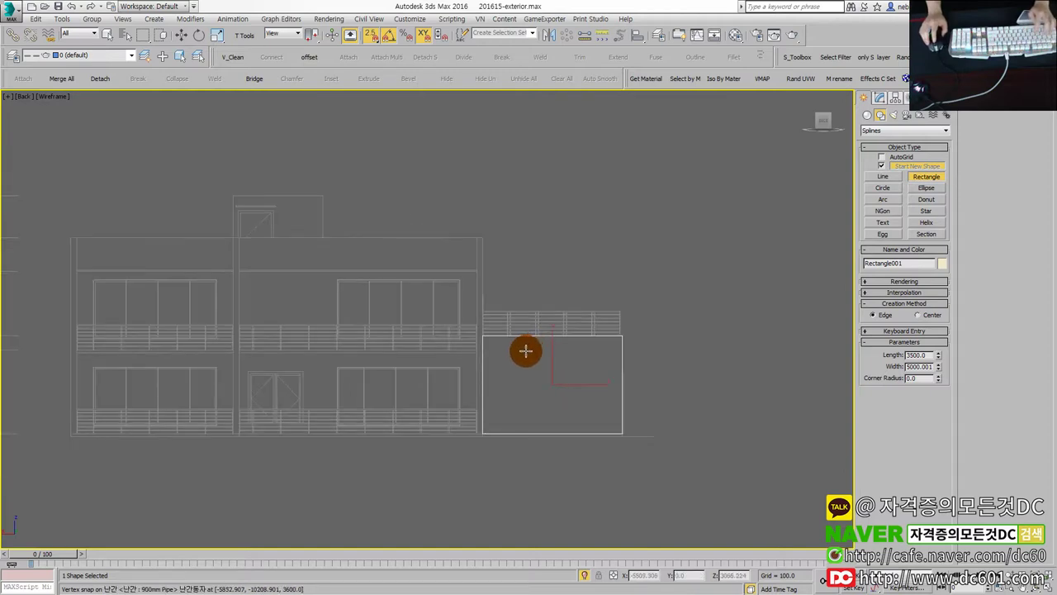
key(f)
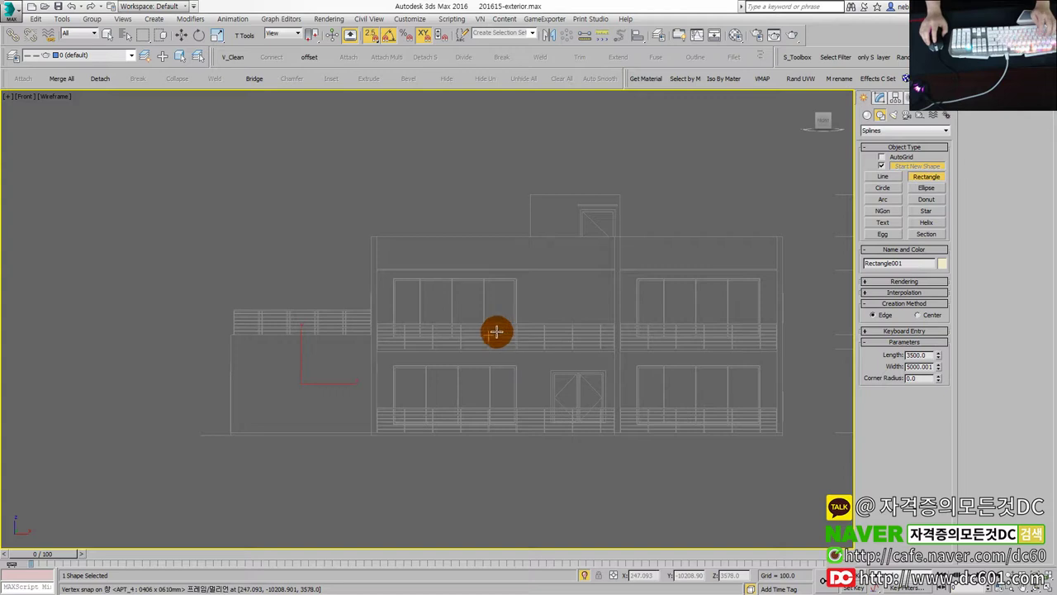
scroll(337, 326, up, 1)
scroll(330, 292, up, 1)
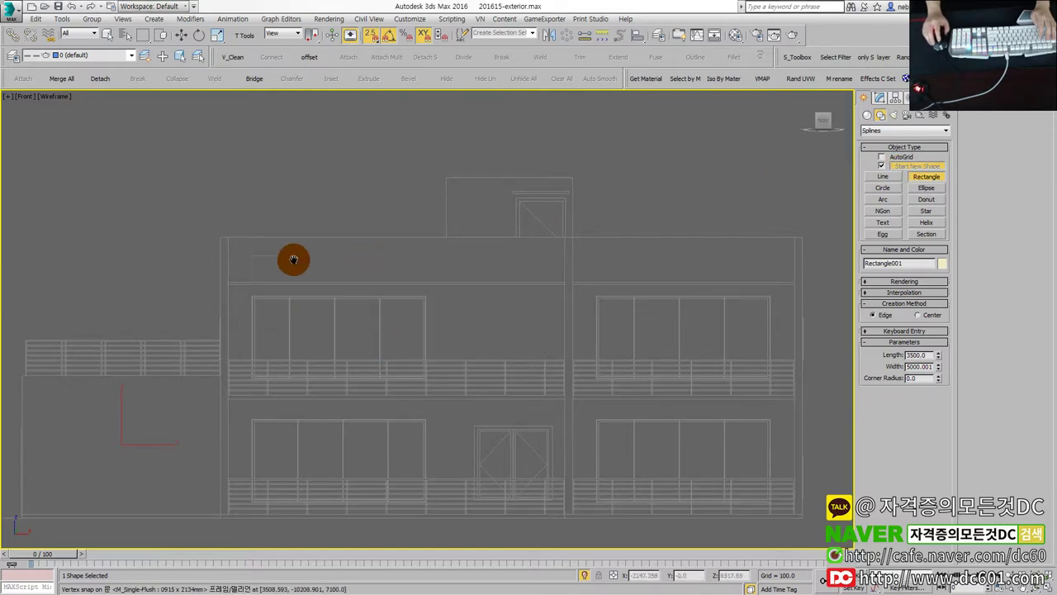
middle_drag(240, 250, 233, 220)
mouse_move(232, 220)
mouse_down()
mouse_move(566, 461)
mouse_move(568, 494)
mouse_up()
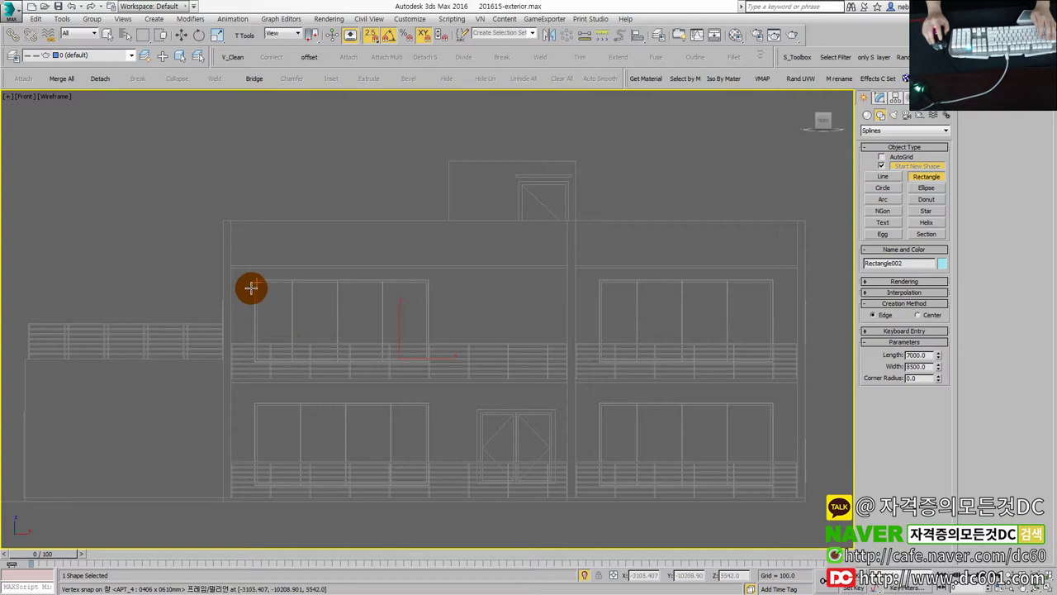
Trace the large upper window opening with a third rectangle and view it in 3D.
scroll(262, 286, up, 3)
scroll(262, 285, up, 2)
middle_drag(339, 329, 334, 323)
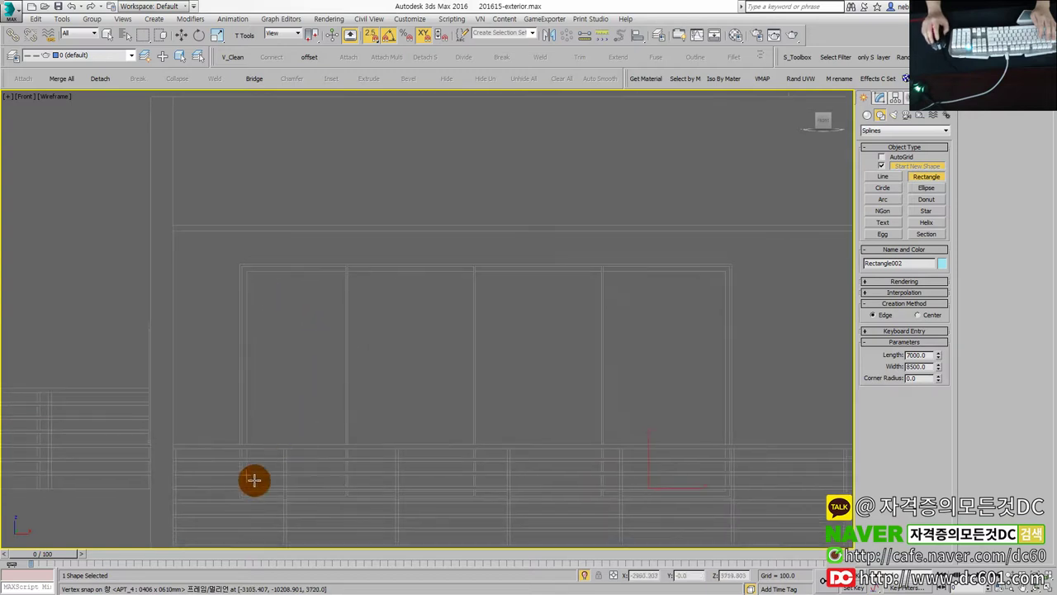
mouse_move(238, 498)
mouse_down()
mouse_move(743, 266)
mouse_move(734, 263)
mouse_up()
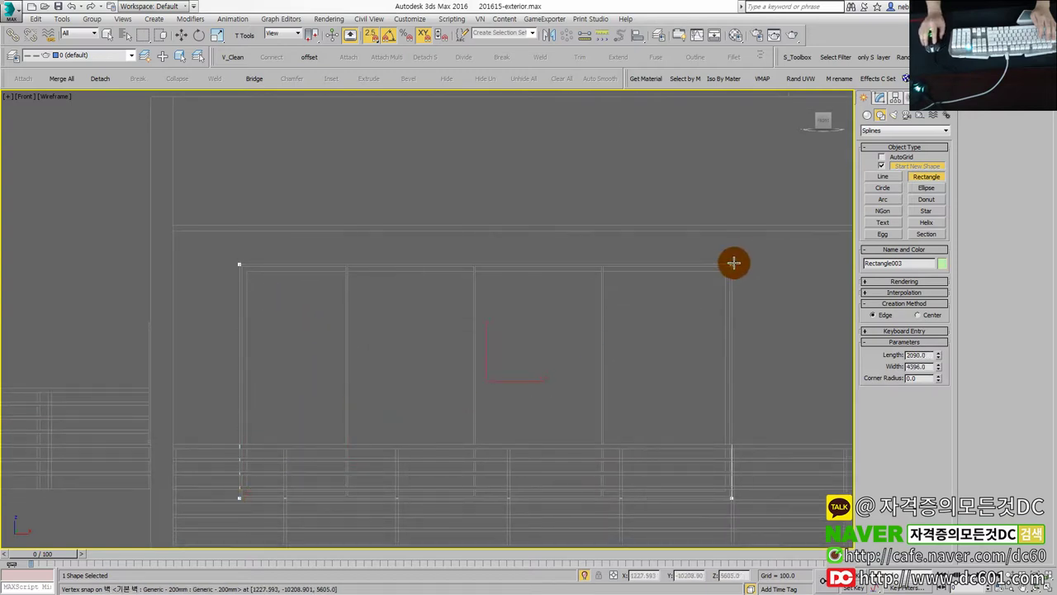
key(alt+w)
key(alt+w)
mouse_move(576, 406)
alt+middle_down()
mouse_move(550, 422)
mouse_move(340, 221)
mouse_move(302, 200)
mouse_move(371, 200)
alt+middle_up()
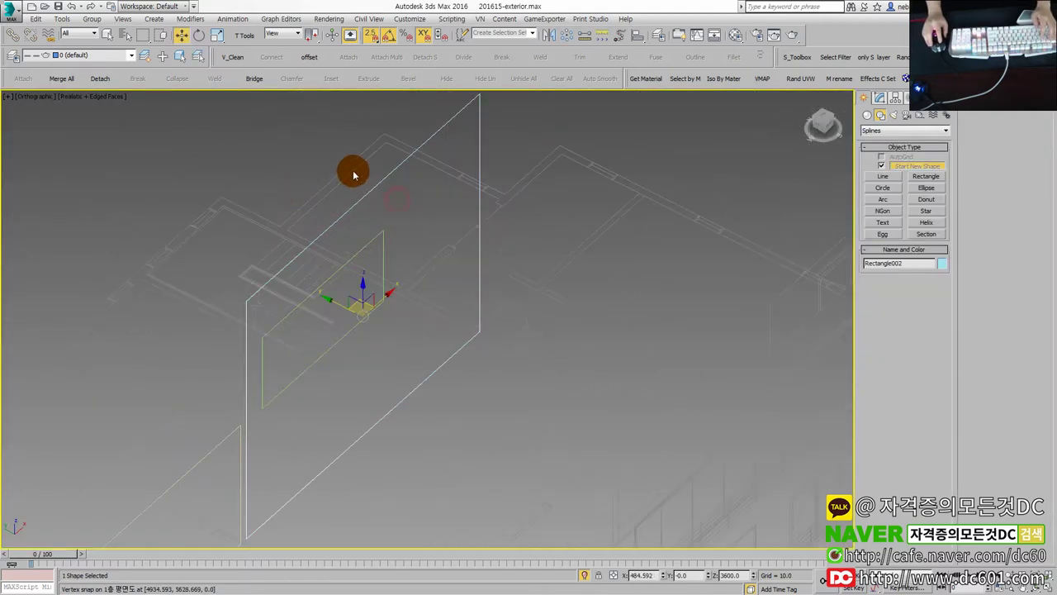
Extrude both rectangles into 25-unit slabs, then select only the Rectangle002 wall slab.
key(ctrl+a)
key(e)
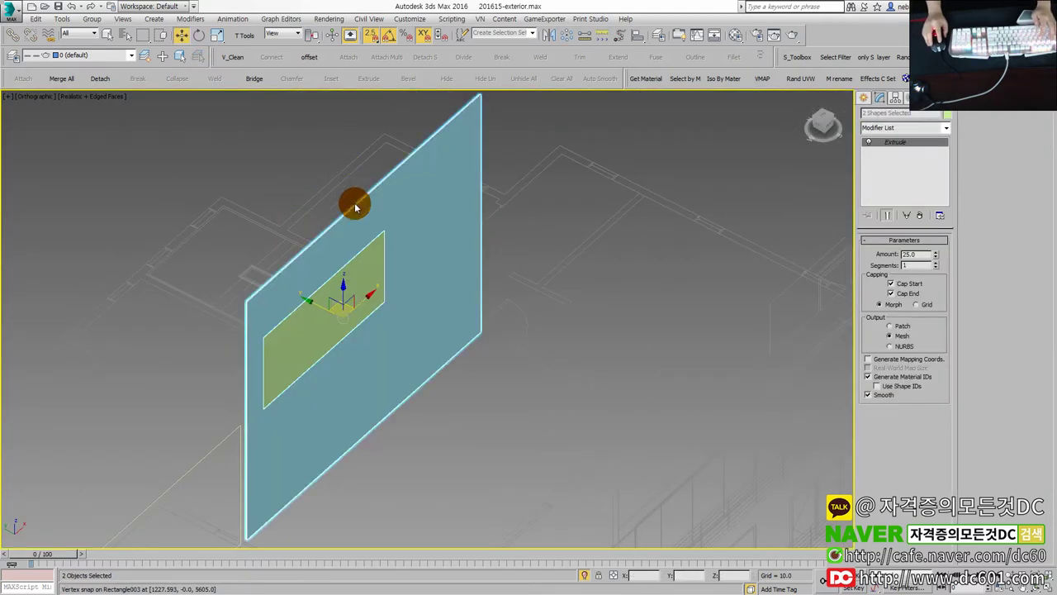
click(521, 265)
click(418, 210)
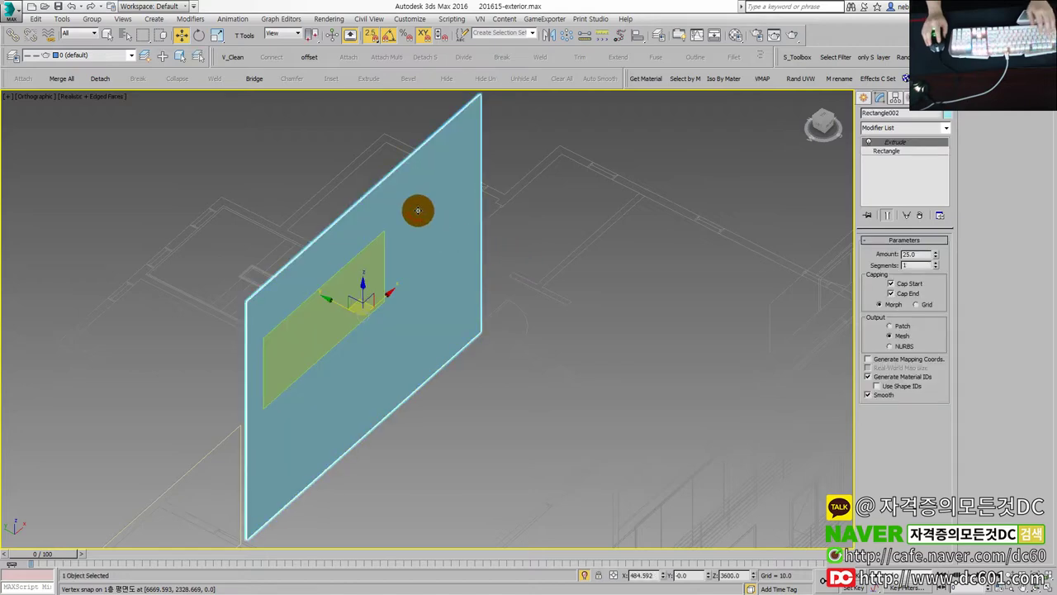
Dismiss the bridge script error and close the MAXScript editor.
key(b)
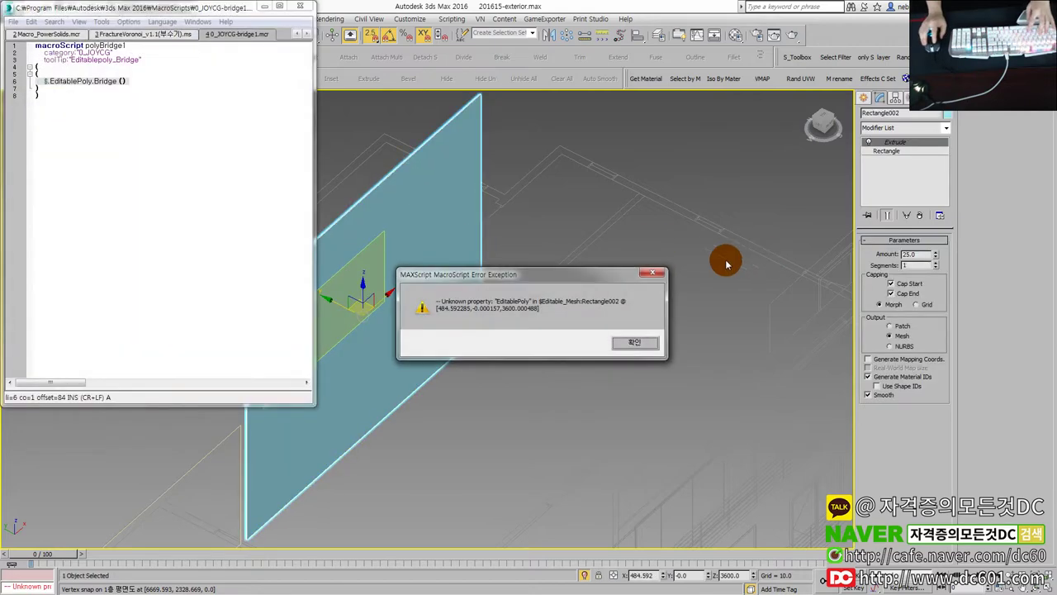
key(Return)
click(301, 8)
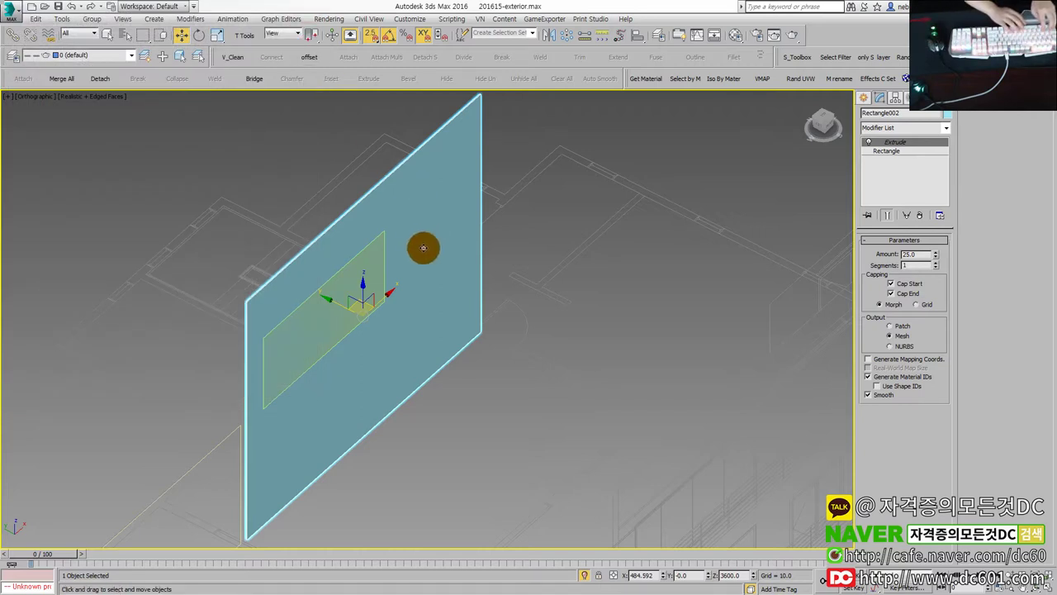
click(192, 18)
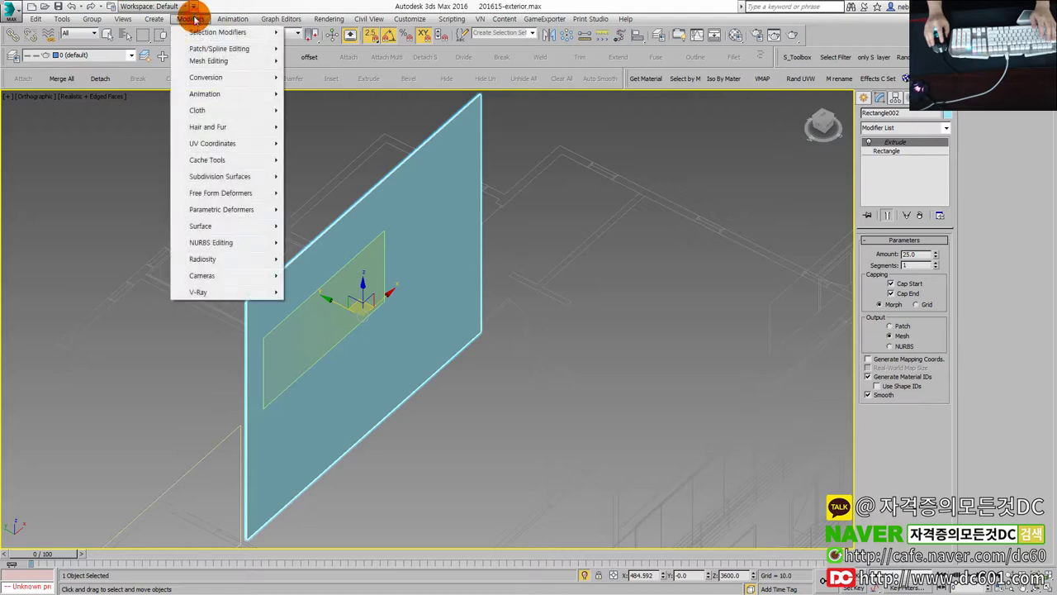
Start a ProBoolean on the wall slab from Geometry > Compound Objects.
click(329, 19)
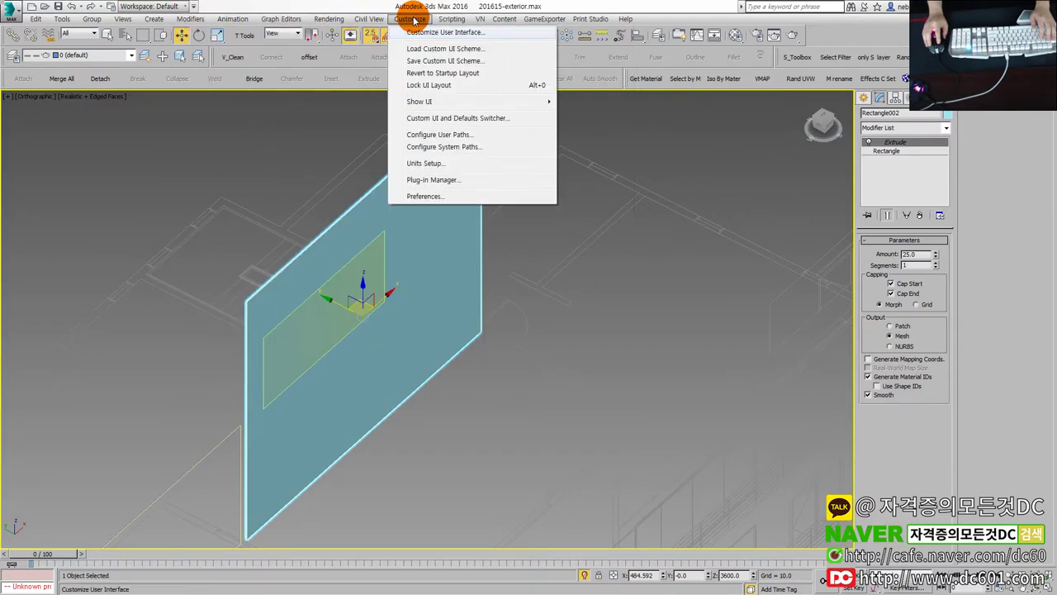
click(868, 98)
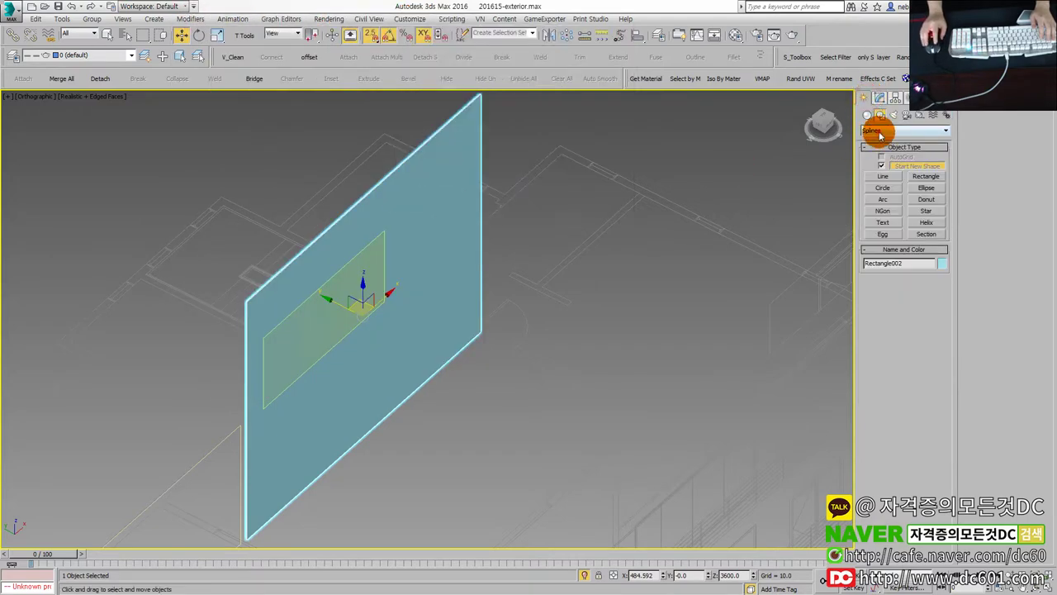
click(868, 115)
click(893, 130)
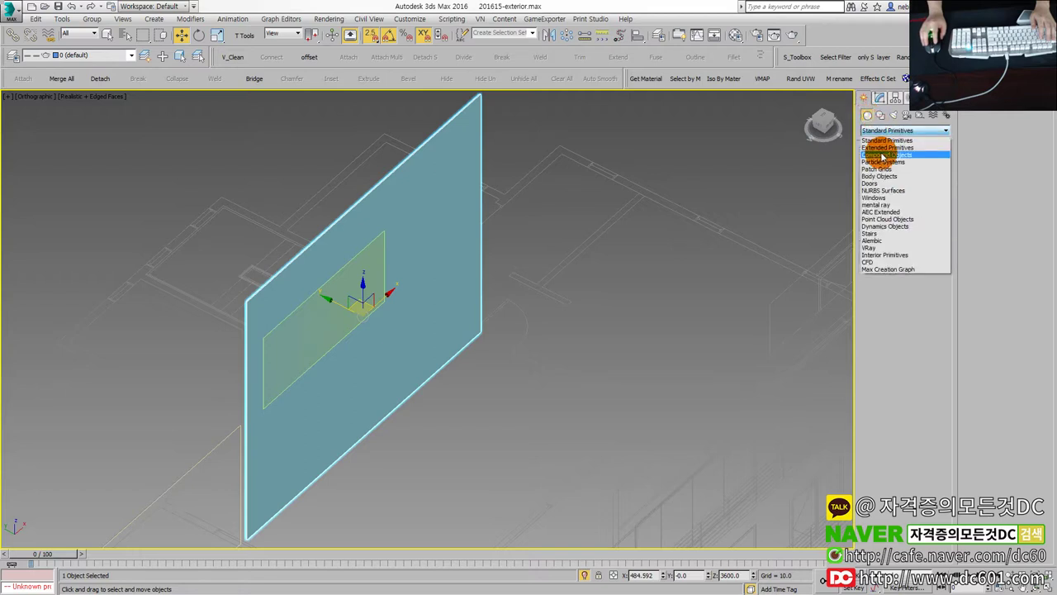
click(880, 155)
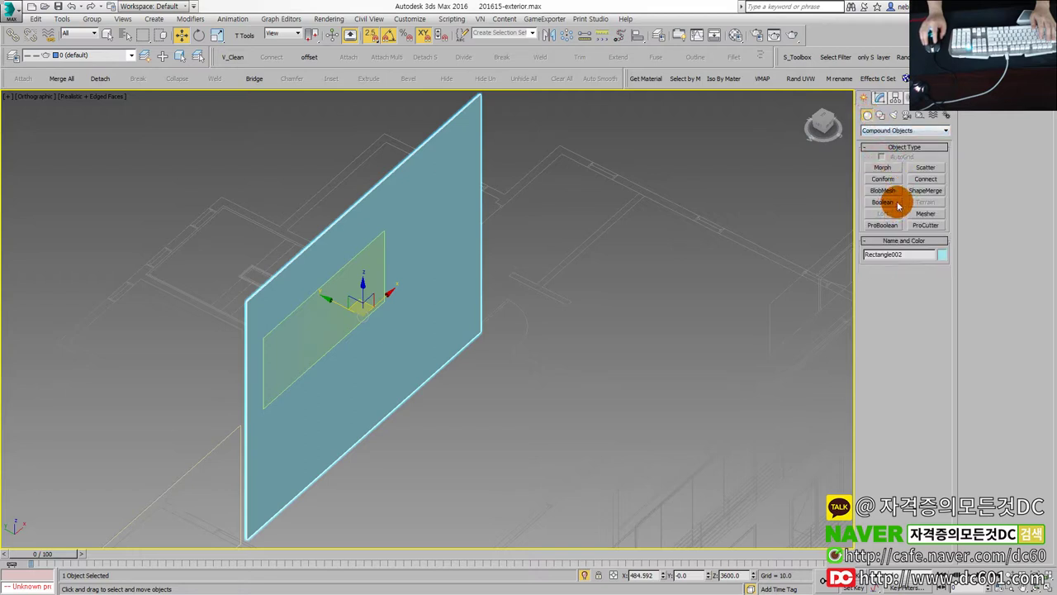
click(898, 204)
click(883, 224)
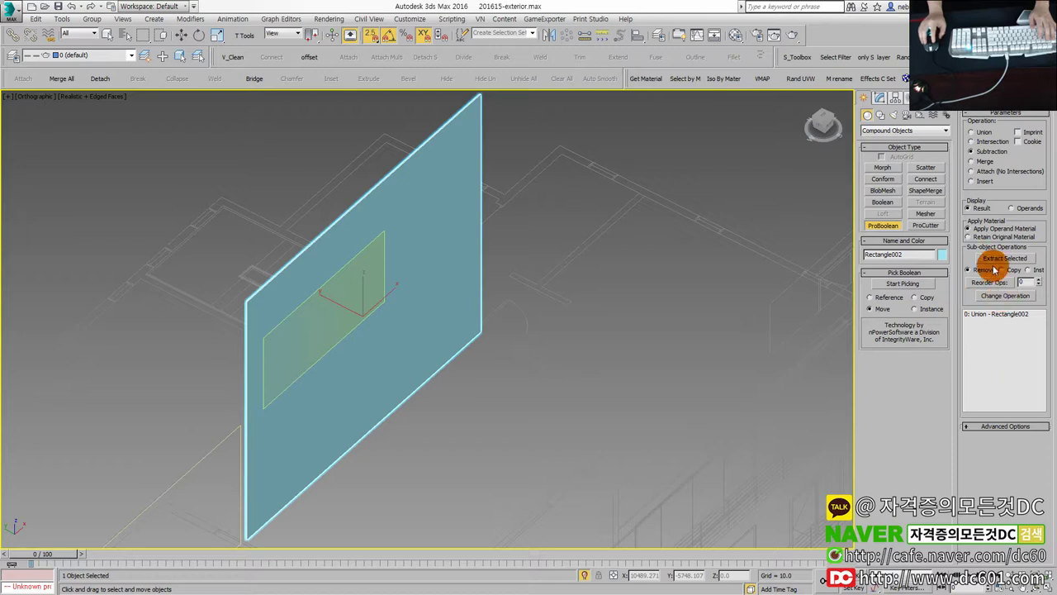
Set Subtraction and pick the window slab to cut an opening through the wall.
click(453, 217)
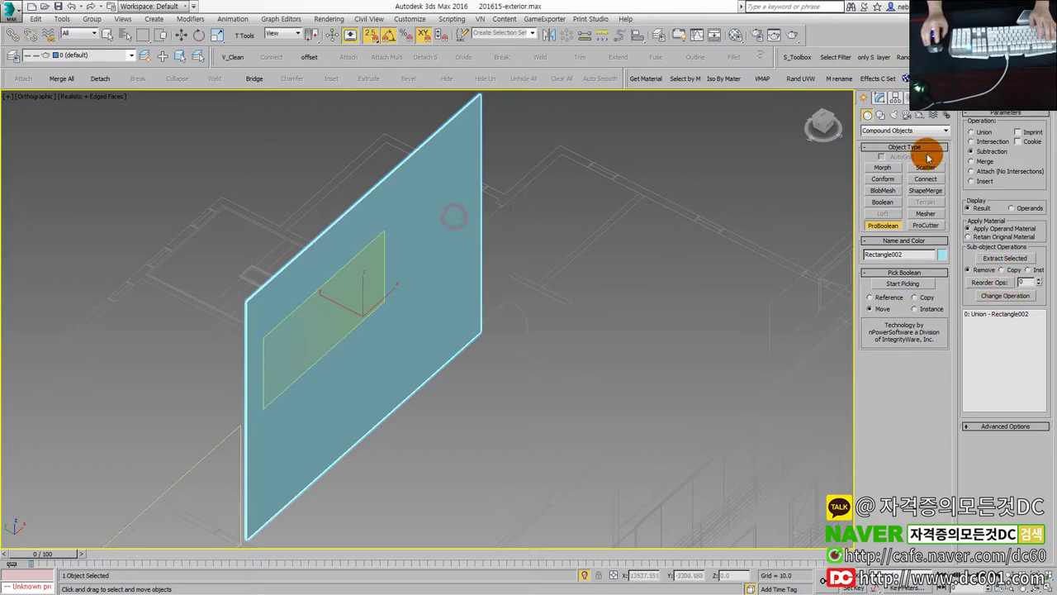
click(880, 95)
key(w)
click(999, 278)
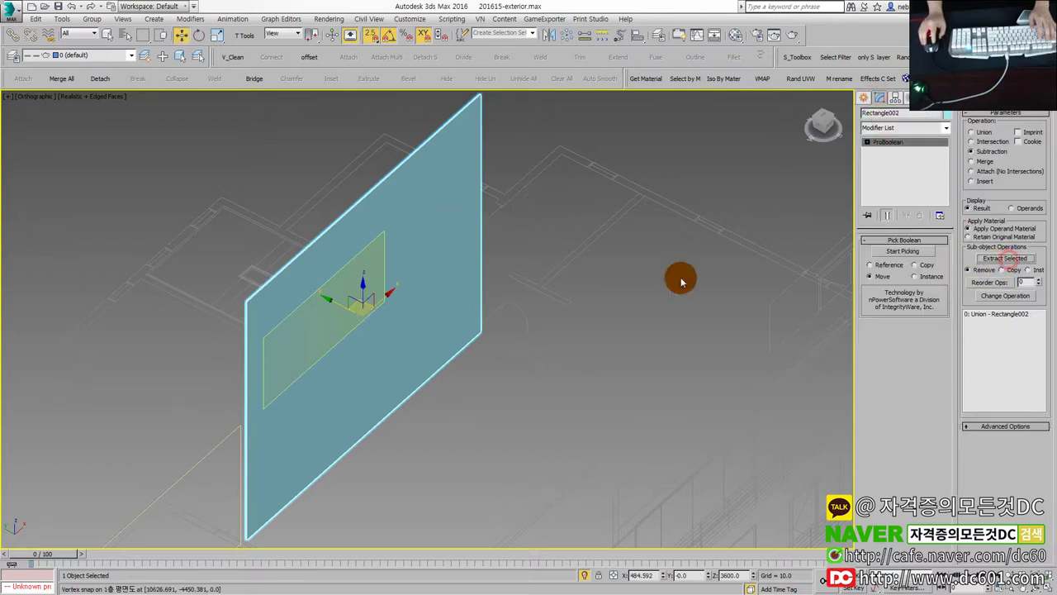
click(364, 288)
click(407, 260)
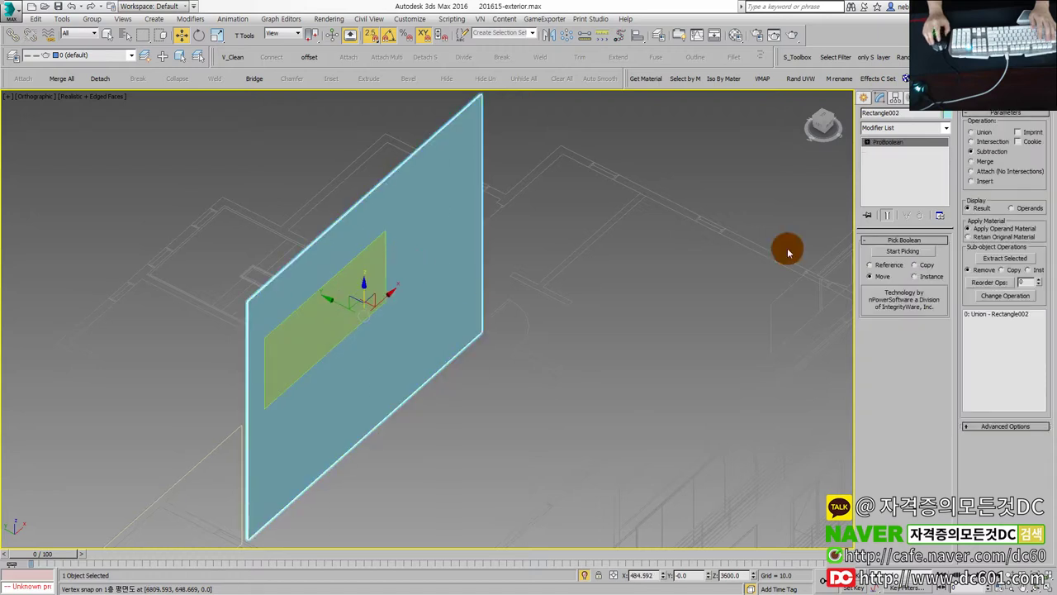
click(904, 251)
click(348, 293)
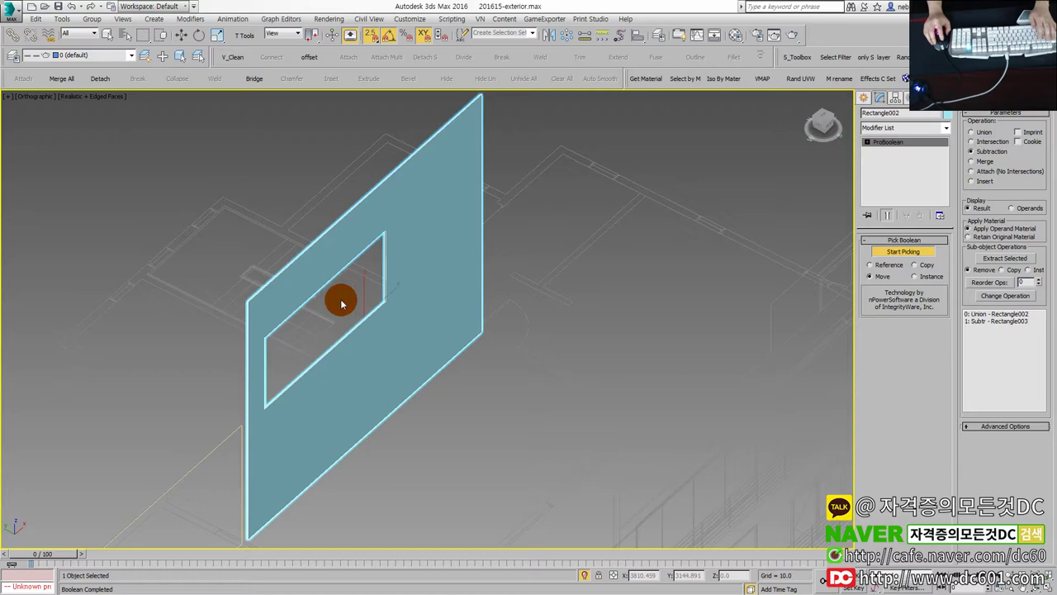
Inspect the opening and extract the window operand from the ProBoolean.
scroll(340, 303, up, 2)
mouse_move(337, 308)
alt+middle_down()
mouse_move(424, 288)
mouse_move(338, 302)
alt+middle_up()
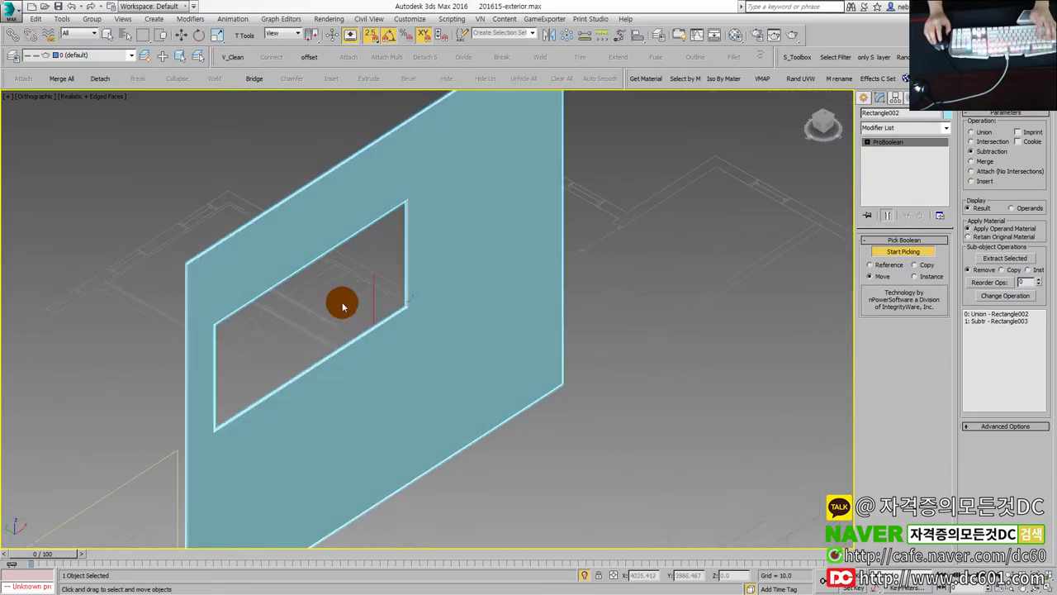
scroll(340, 306, down, 2)
click(343, 307)
key(w)
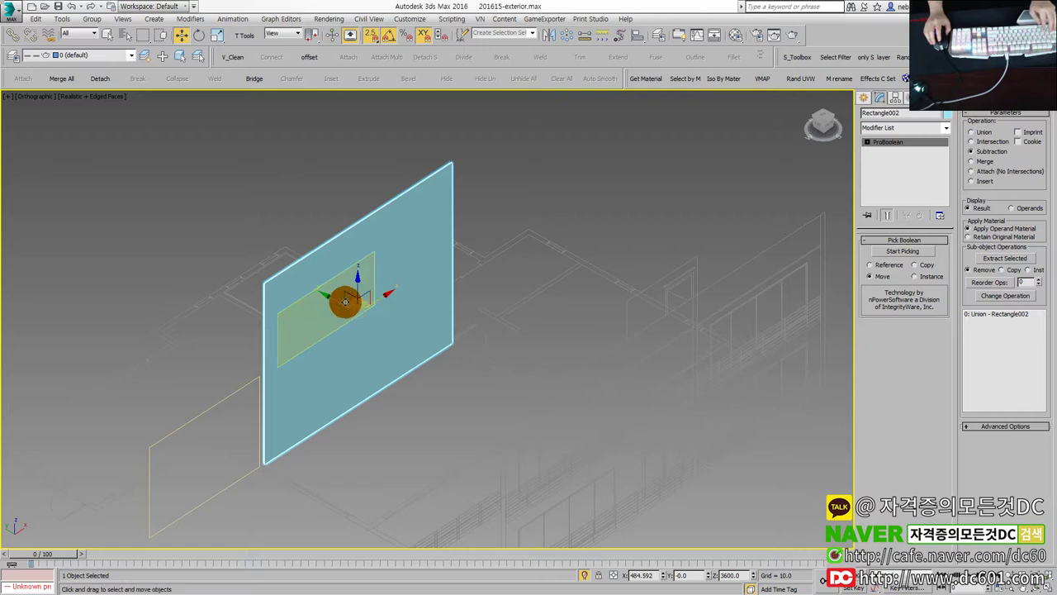
Undo the extraction, subtraction and 25-unit extrusion, then select Rectangle002.
key(ctrl+z)
key(ctrl+z)
key(ctrl+z)
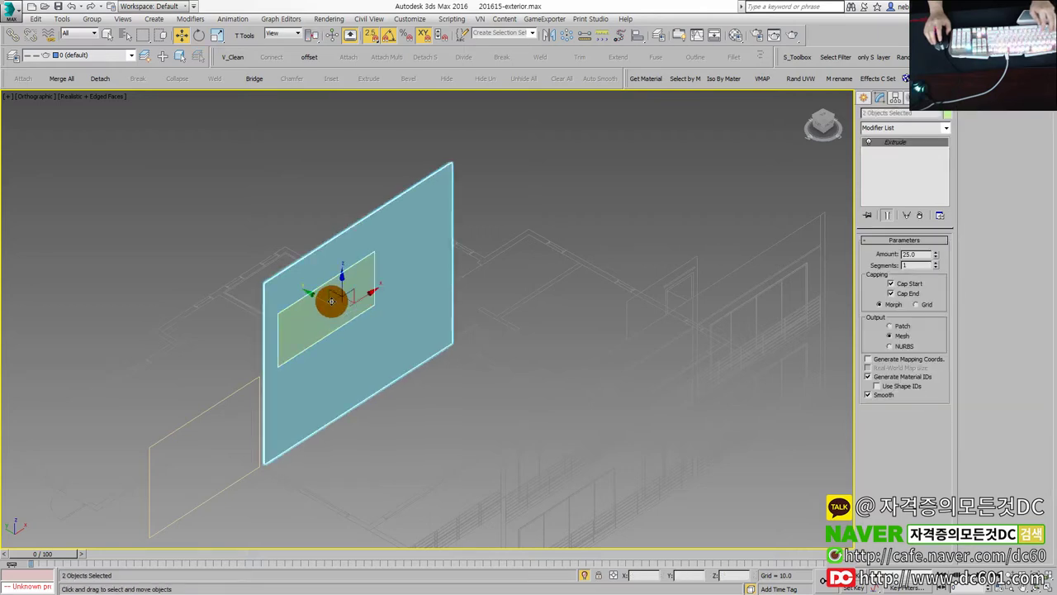
key(ctrl+z)
click(350, 229)
click(382, 229)
key(ctrl+z)
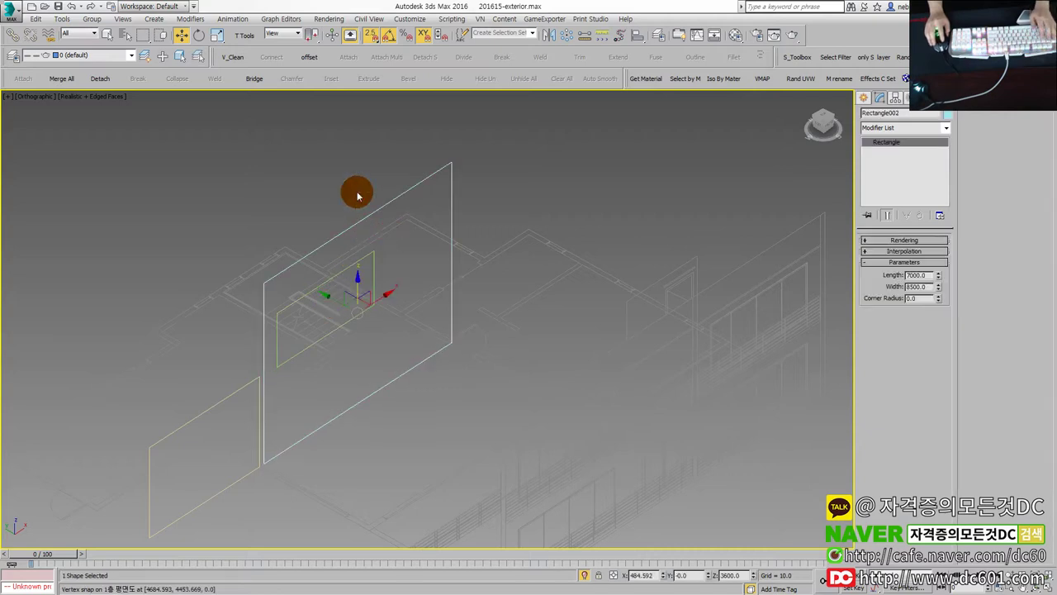
scroll(366, 258, up, 2)
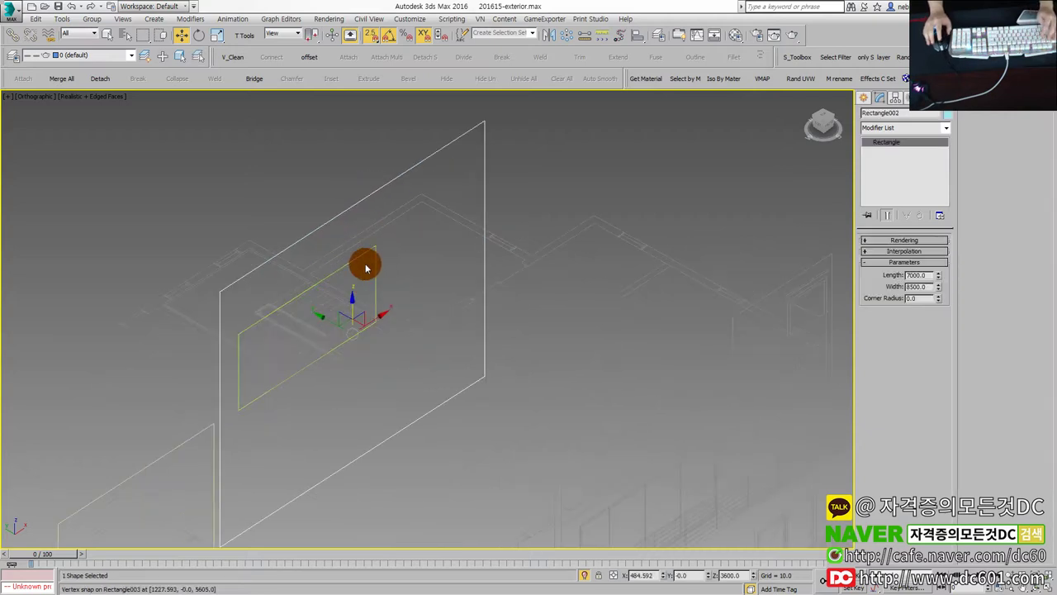
Convert the wall rectangle to an Editable Spline and attach the window rectangle to it.
right_click(377, 198)
mouse_move(401, 299)
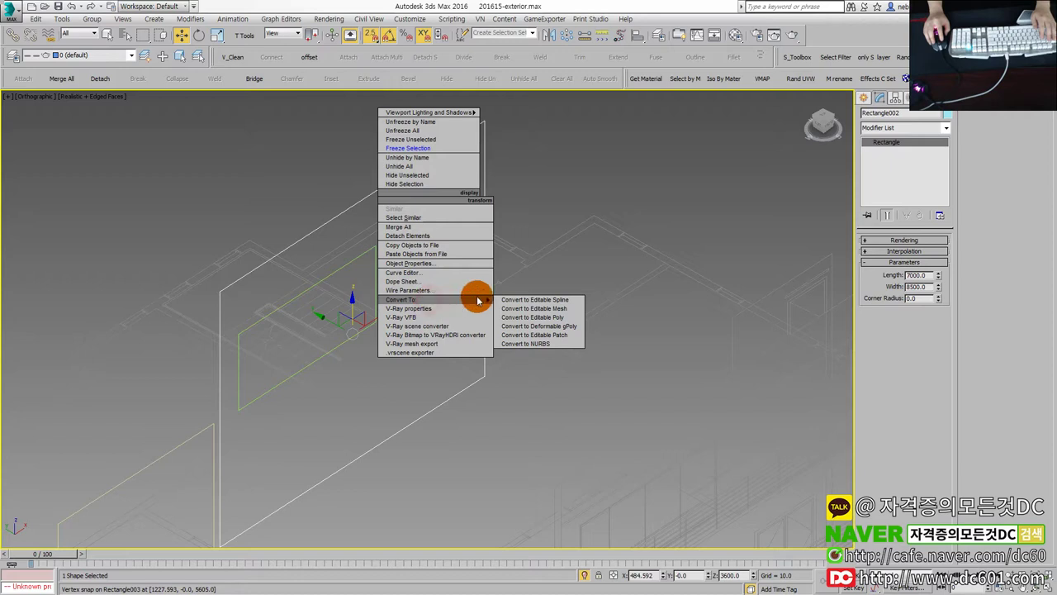
click(541, 300)
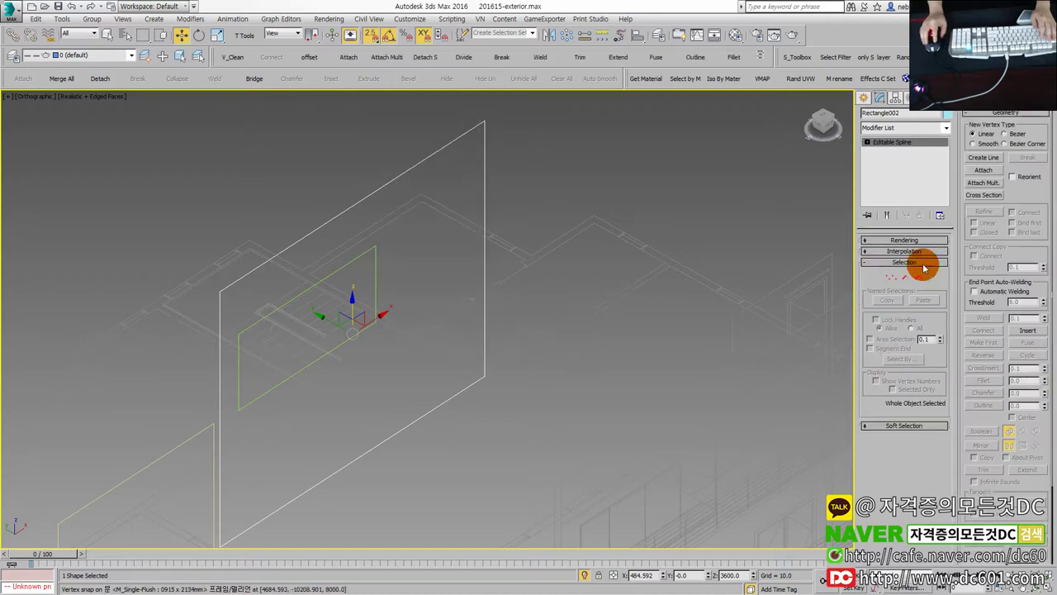
click(983, 169)
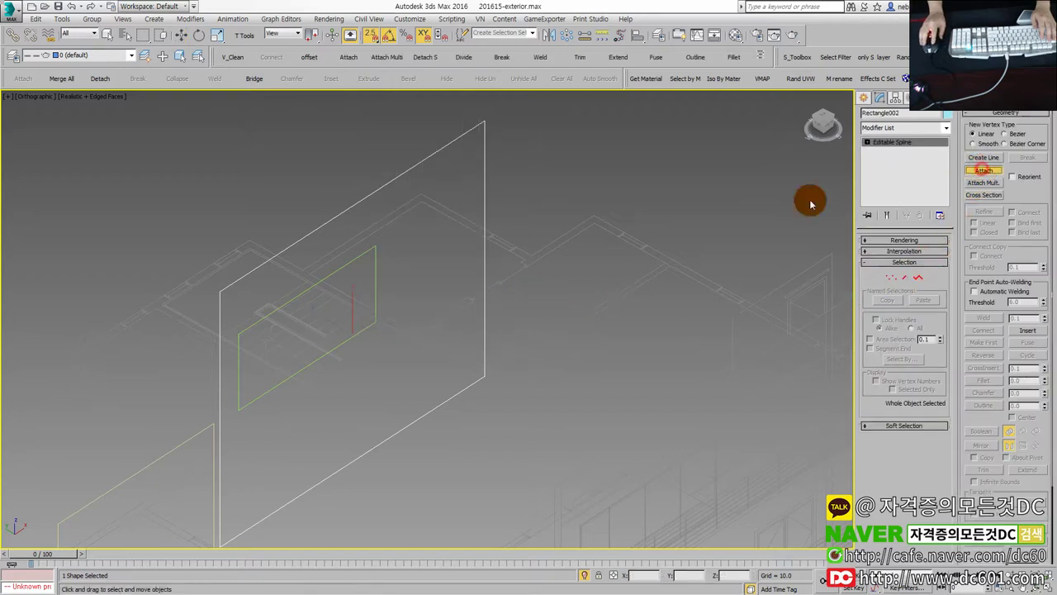
click(376, 253)
mouse_move(295, 275)
alt+middle_down()
mouse_move(333, 271)
mouse_move(297, 279)
alt+middle_up()
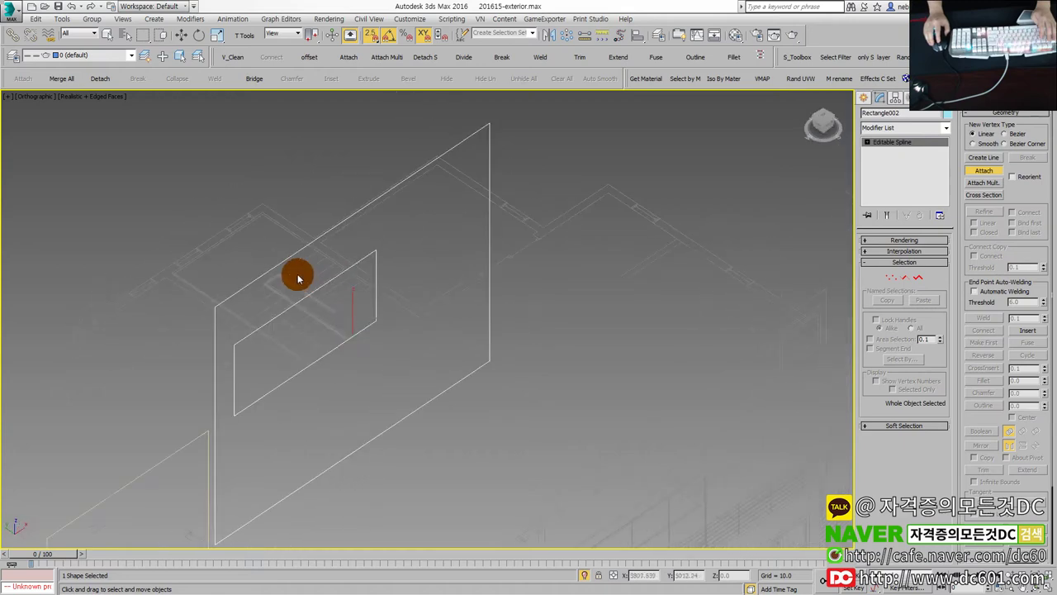
right_click(303, 264)
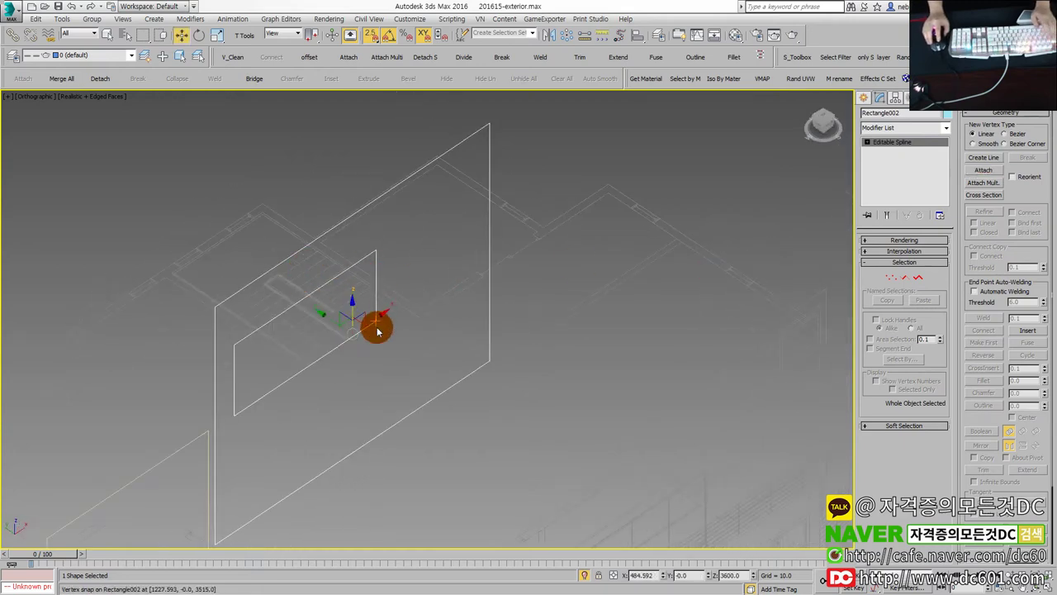
Try an Extrude on the wall shape, undo it, and select Rectangle003.
key(e)
key(ctrl+z)
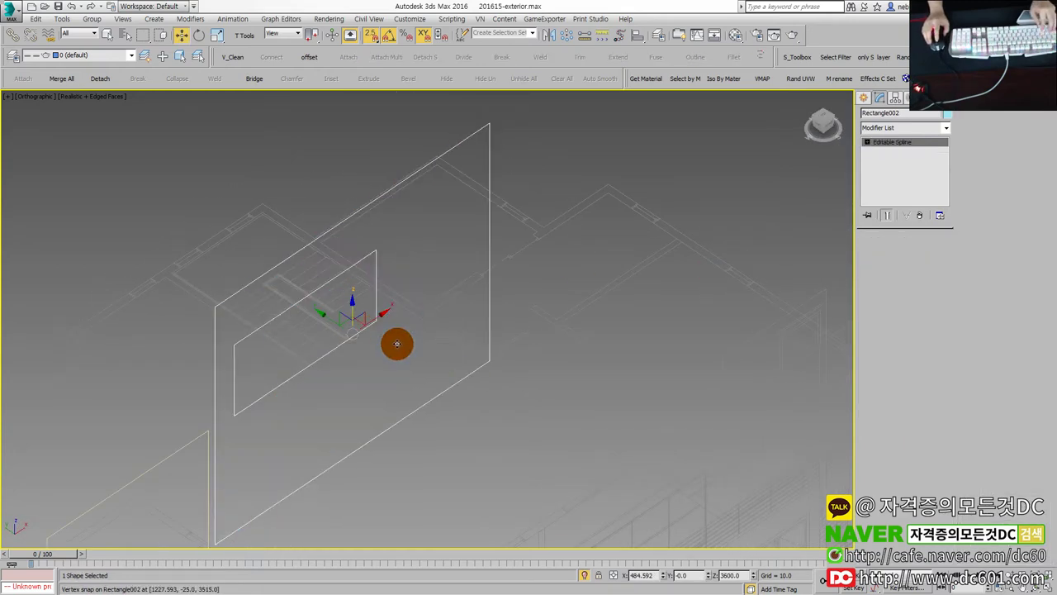
click(355, 264)
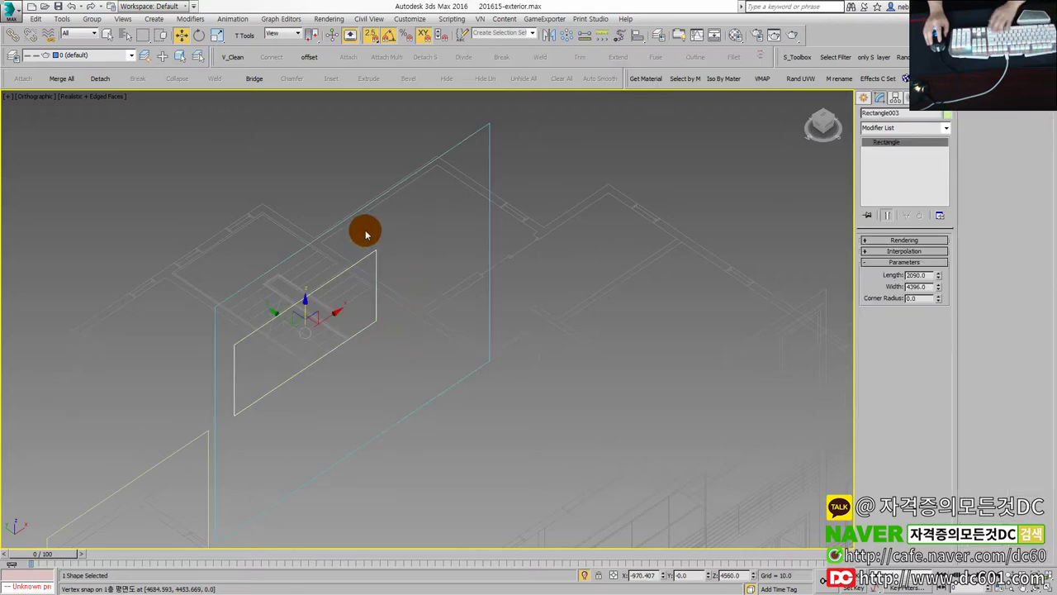
Delete the old rectangle and maximize the Front viewport.
key(Delete)
drag(409, 229, 335, 175)
scroll(331, 221, down, 3)
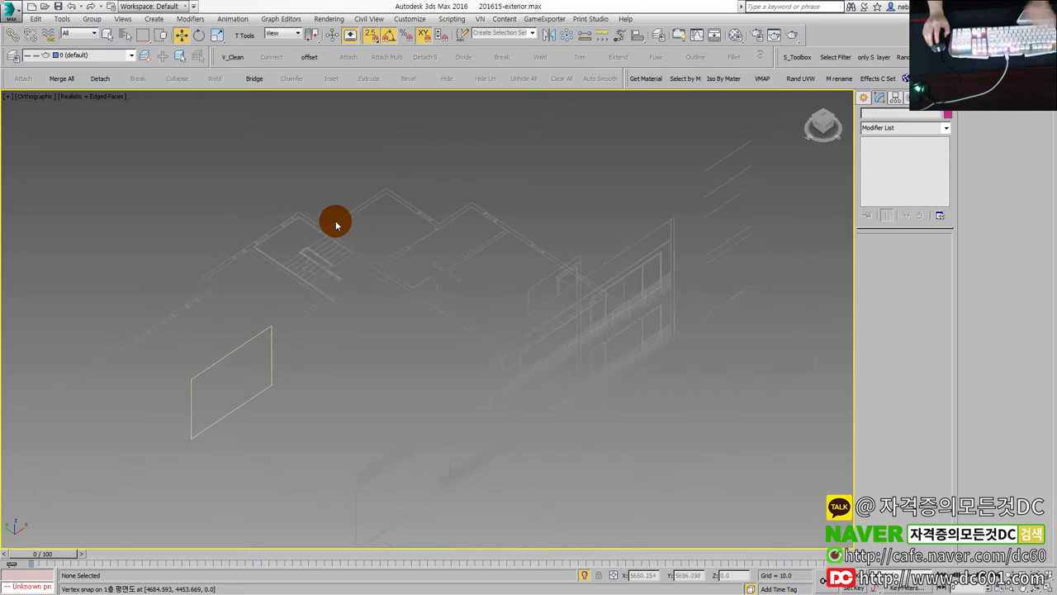
key(alt+w)
click(321, 375)
key(alt+w)
scroll(300, 366, down, 2)
Draw a 7000 × 8500 wall rectangle on the front elevation with the Rectangle shape tool.
click(869, 99)
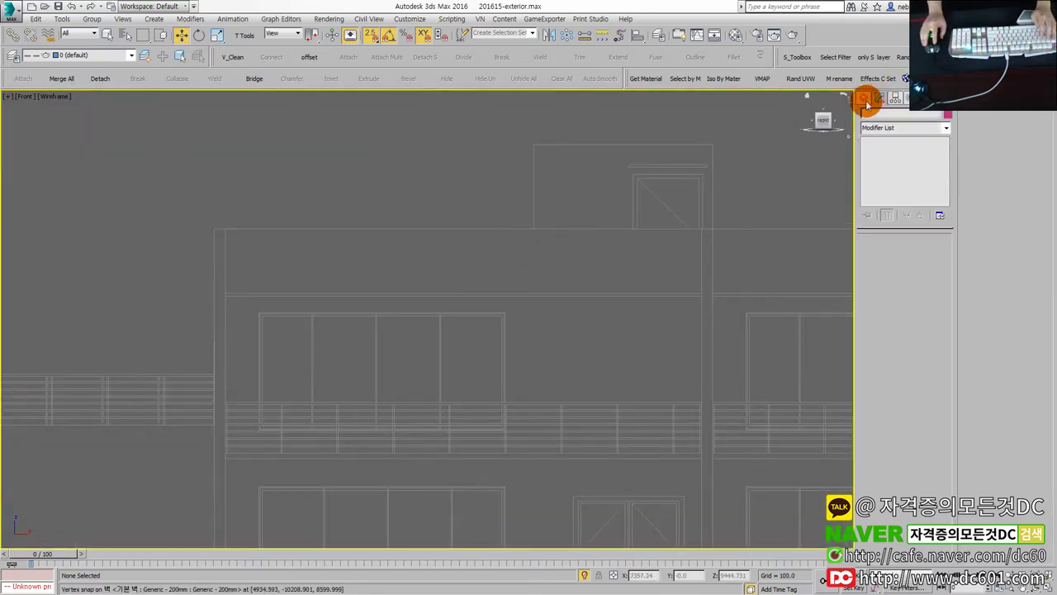
click(880, 115)
click(927, 184)
click(884, 177)
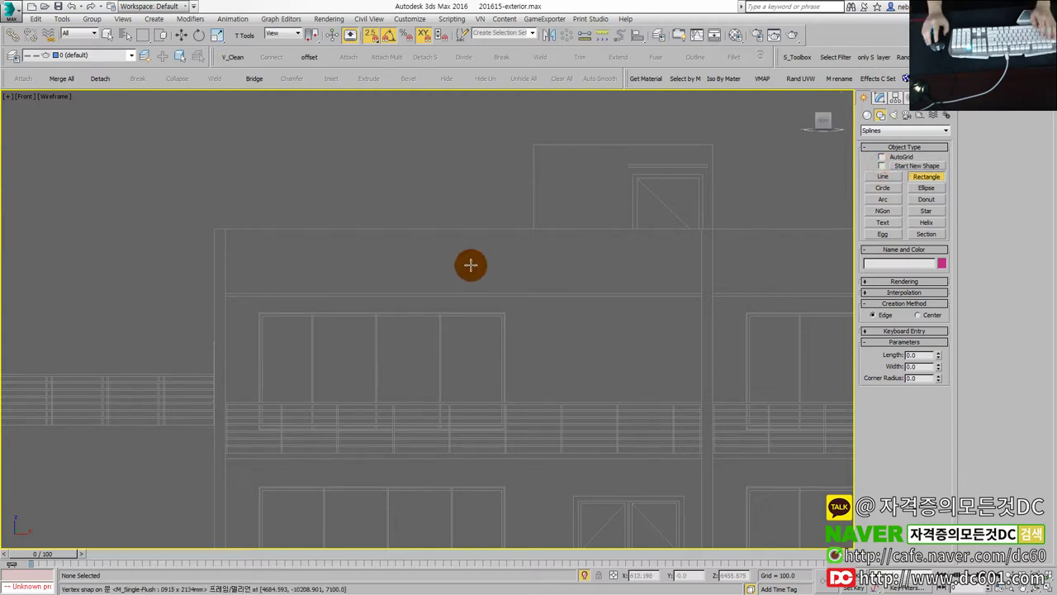
scroll(430, 278, down, 1)
scroll(355, 252, down, 1)
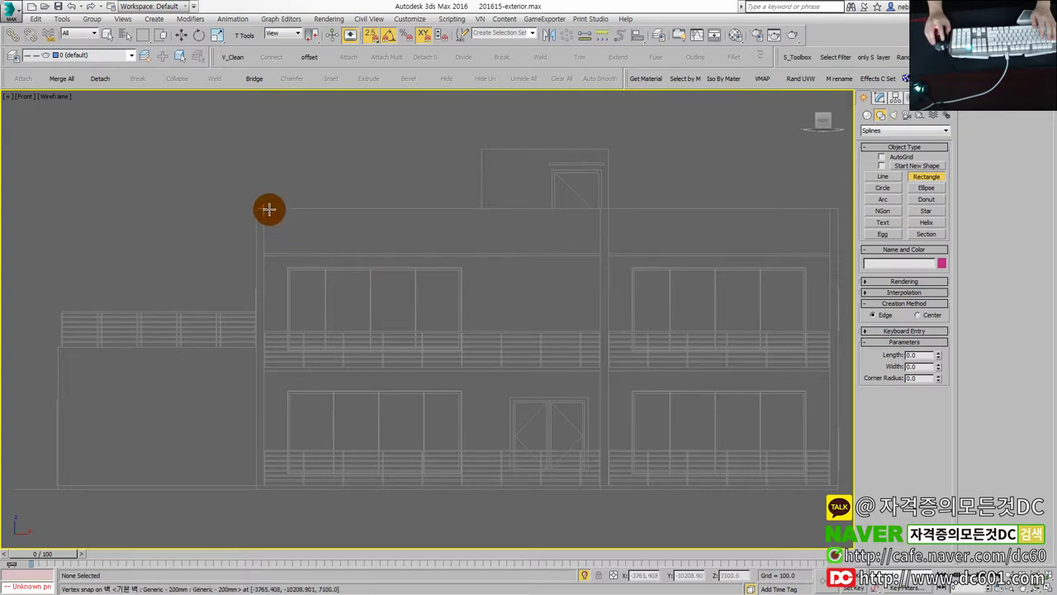
drag(269, 209, 548, 408)
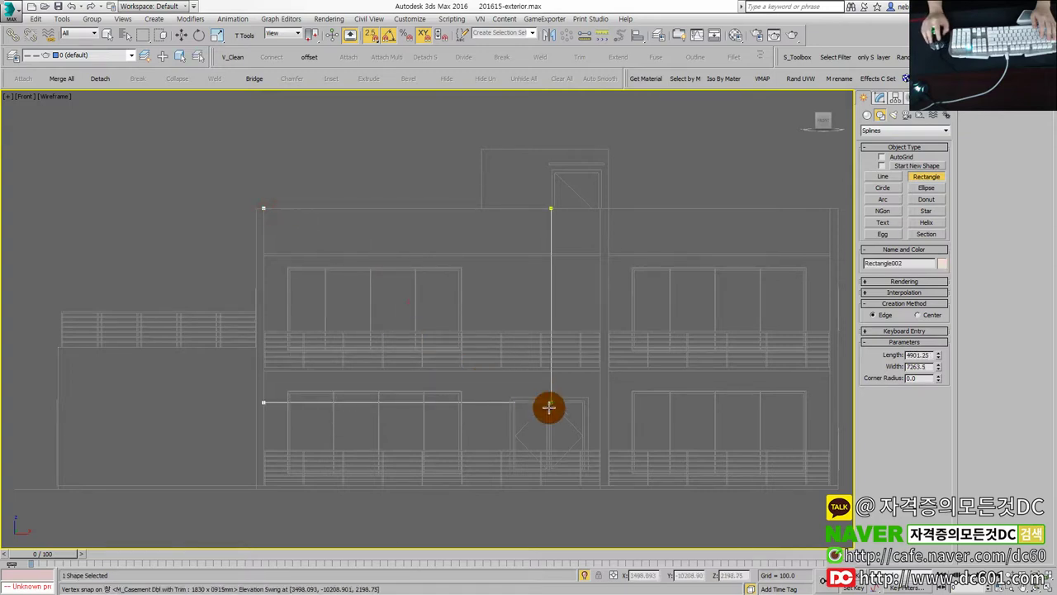
scroll(583, 507, up, 2)
scroll(602, 512, up, 3)
drag(548, 407, 559, 446)
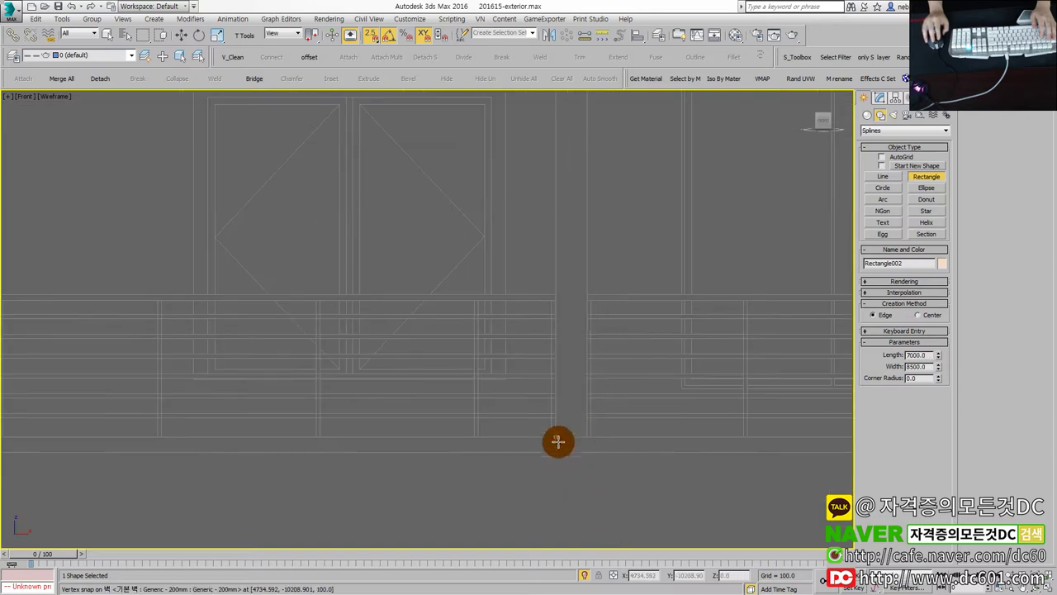
Outline the upper-left and lower-left windows with rectangles.
scroll(557, 437, down, 3)
mouse_move(432, 377)
middle_down()
mouse_move(618, 439)
mouse_move(406, 345)
middle_up()
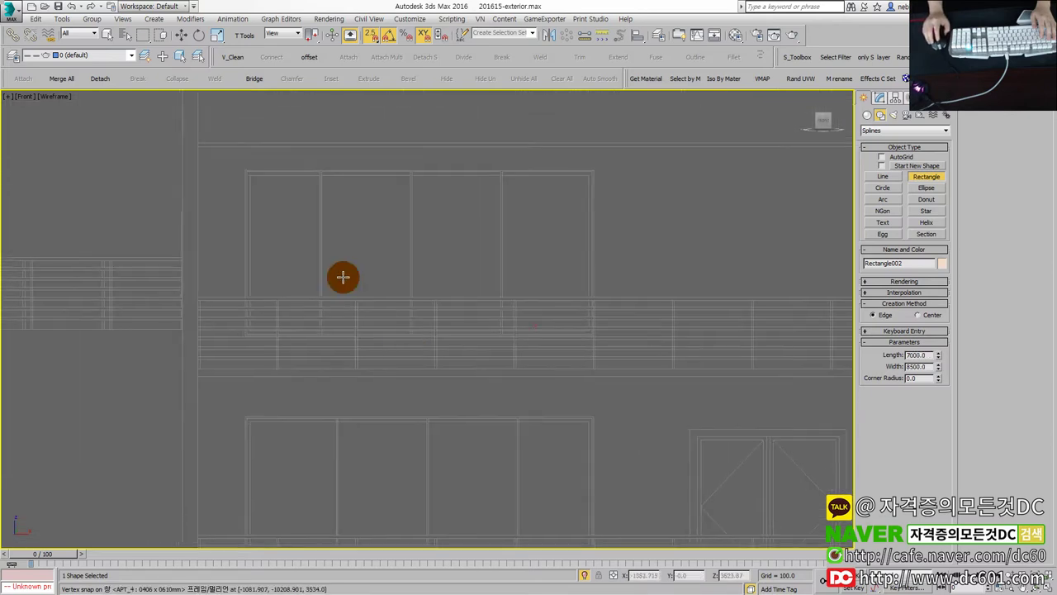
scroll(261, 174, up, 2)
middle_drag(267, 358, 227, 402)
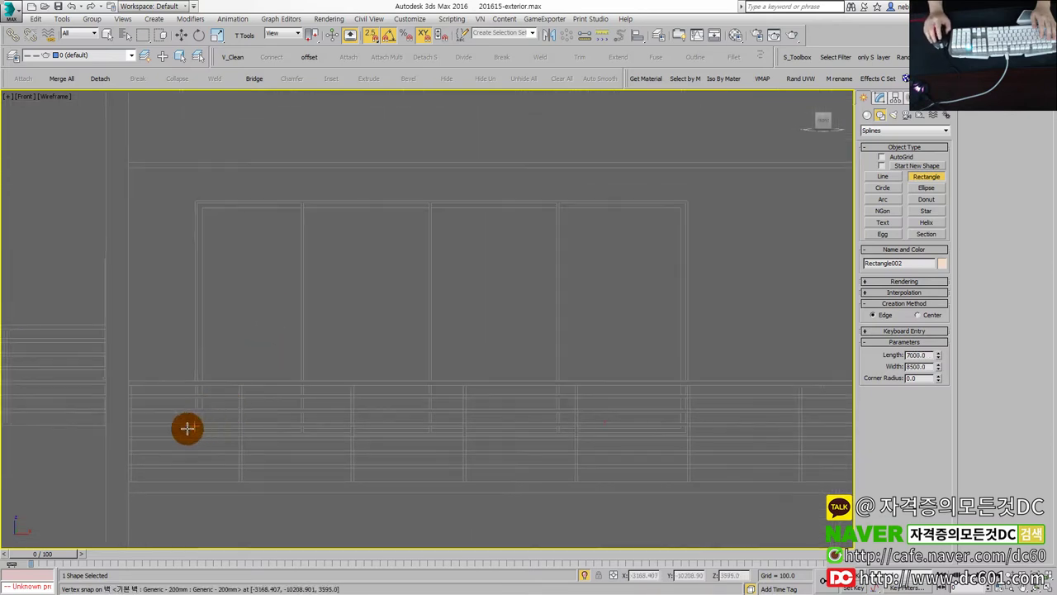
drag(190, 436, 703, 268)
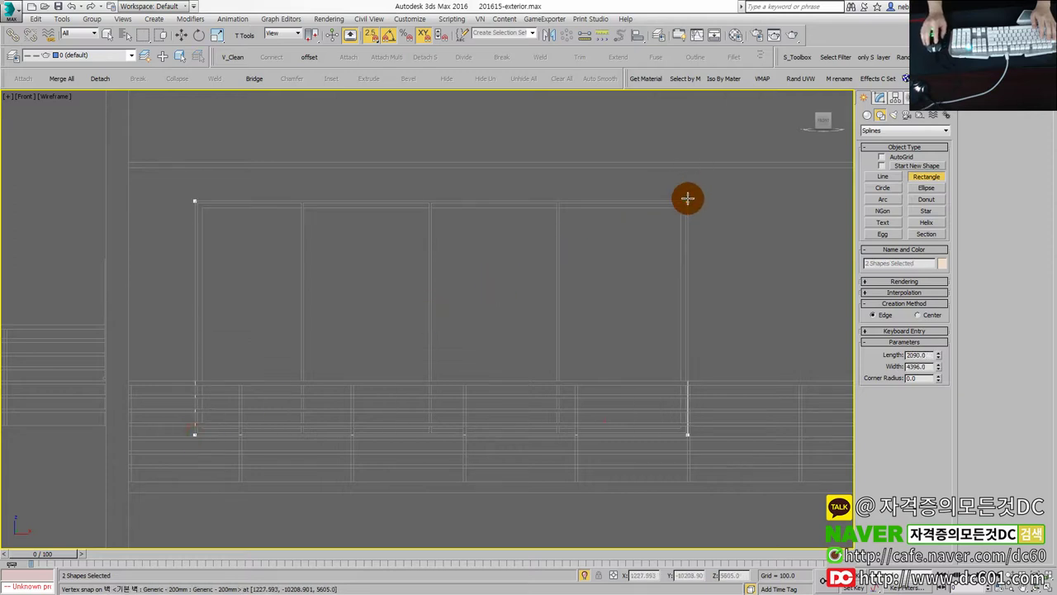
middle_drag(703, 268, 551, 189)
scroll(510, 286, down, 1)
middle_drag(509, 286, 229, 385)
scroll(185, 426, up, 2)
middle_drag(185, 426, 115, 453)
drag(113, 451, 802, 113)
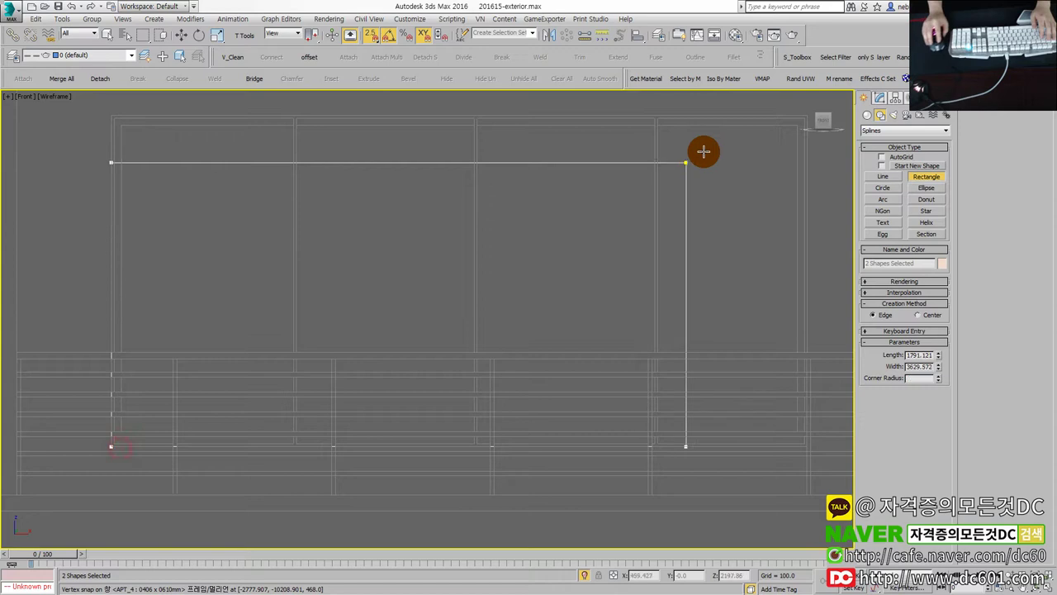
Outline the double door with a rectangle, then maximize the 3D view.
scroll(678, 185, down, 2)
scroll(435, 246, up, 2)
scroll(593, 229, up, 1)
scroll(448, 302, down, 1)
scroll(421, 433, up, 2)
scroll(384, 483, up, 2)
scroll(384, 477, down, 2)
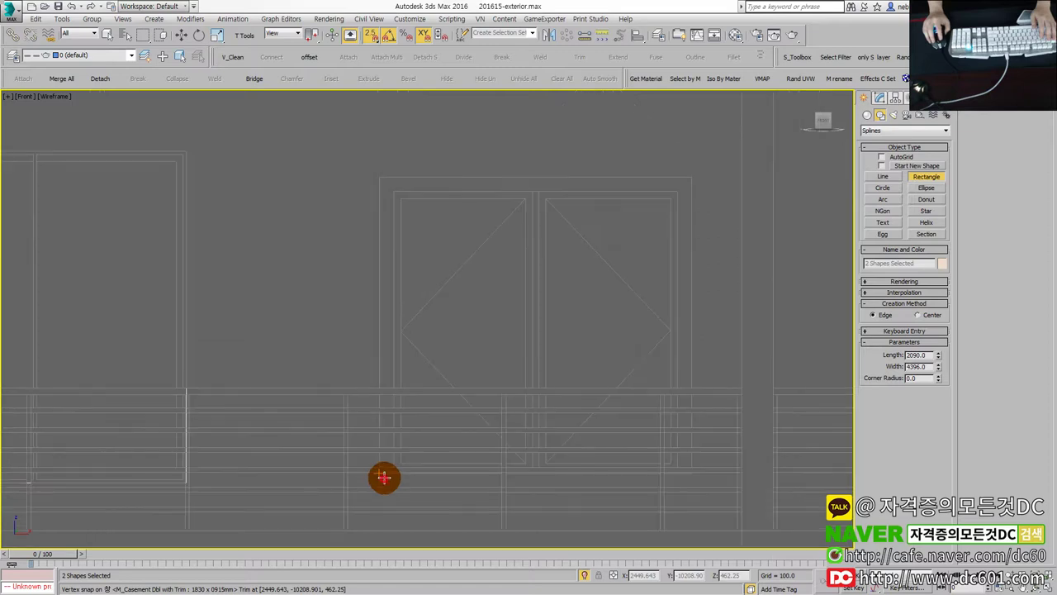
drag(380, 474, 696, 180)
scroll(665, 239, down, 1)
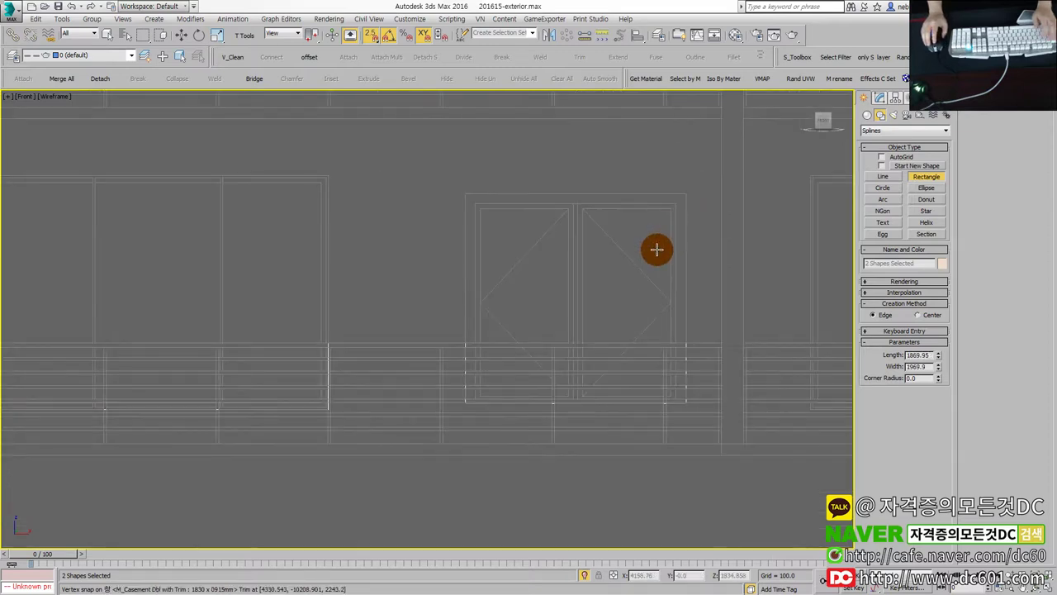
scroll(655, 250, down, 2)
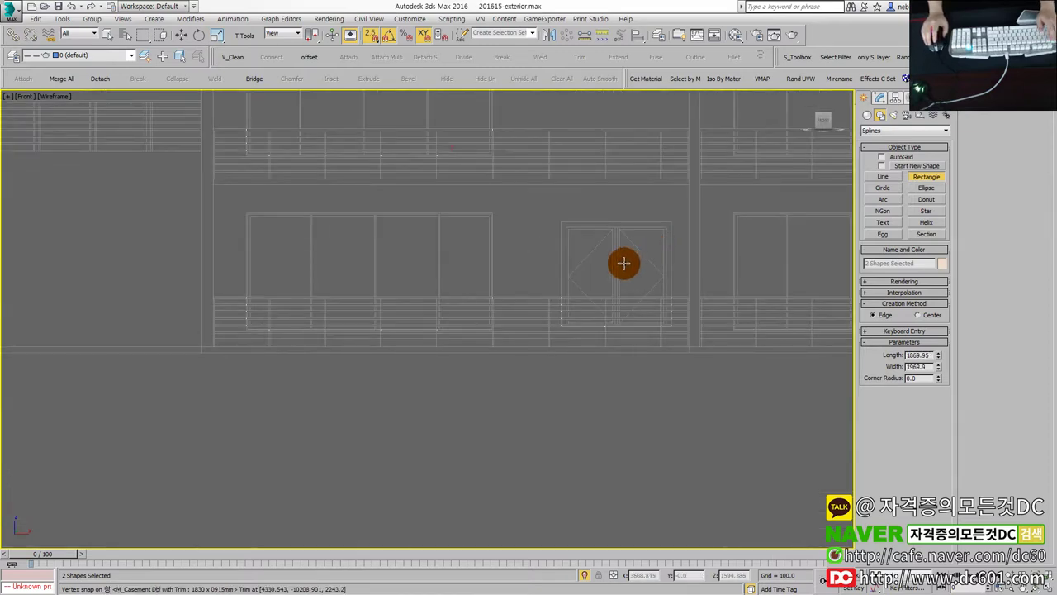
right_click(624, 263)
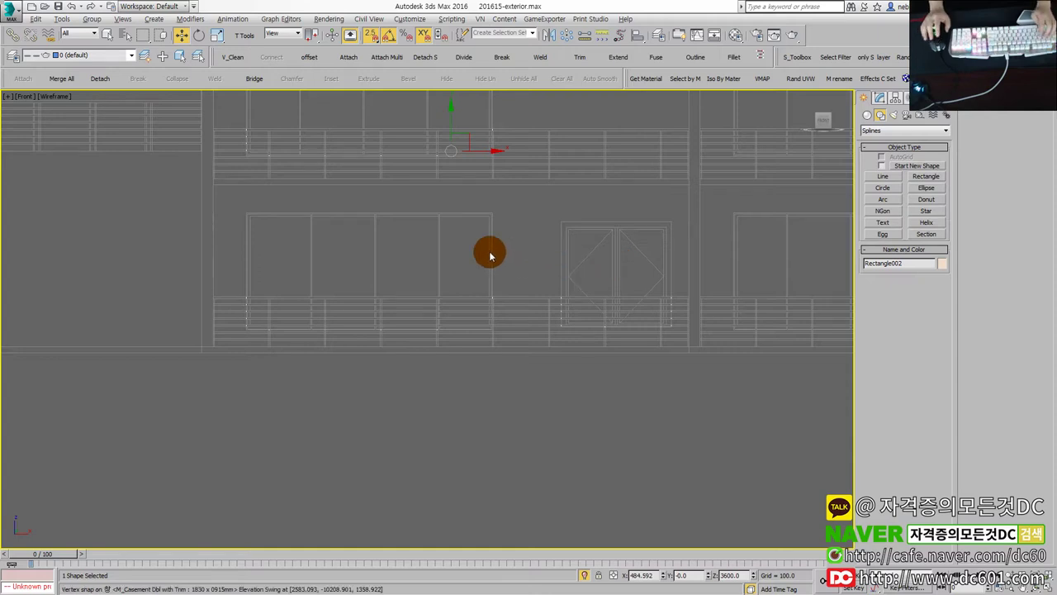
key(alt+w)
click(555, 350)
key(alt+w)
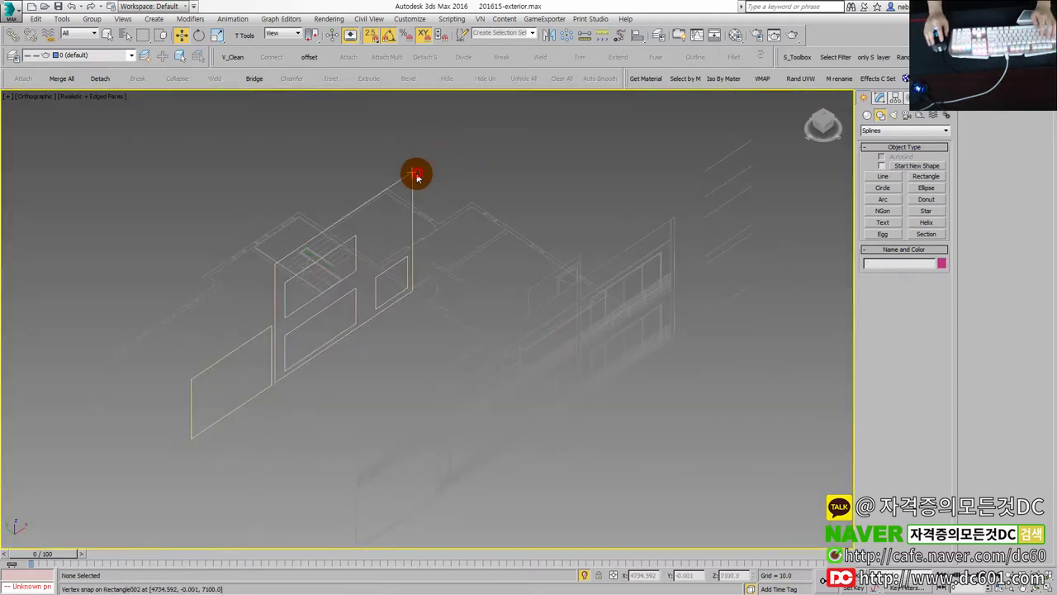
click(410, 176)
click(882, 98)
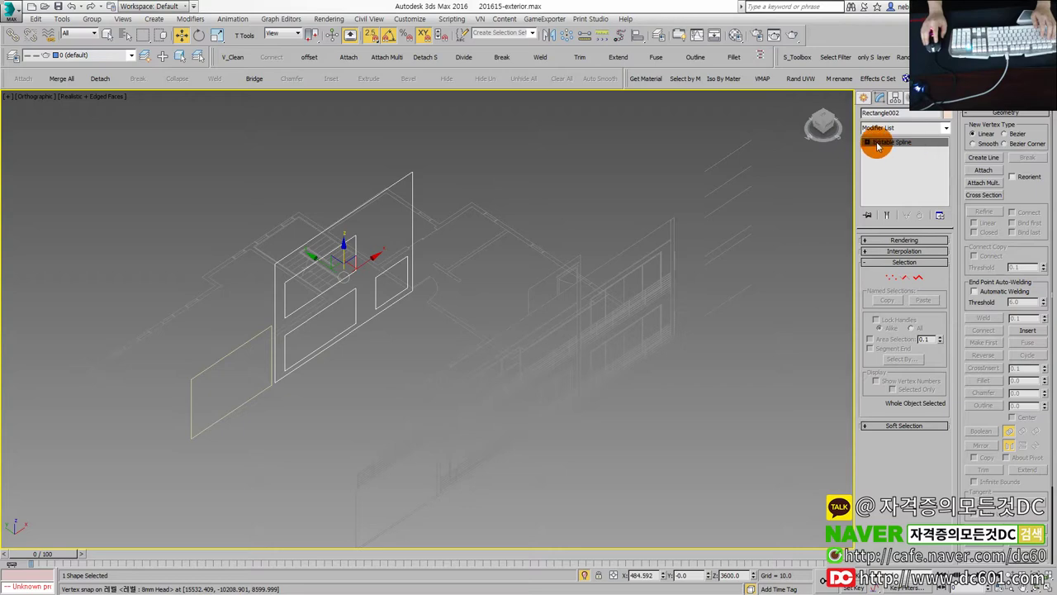
scroll(449, 243, up, 2)
scroll(371, 260, up, 2)
scroll(422, 264, up, 2)
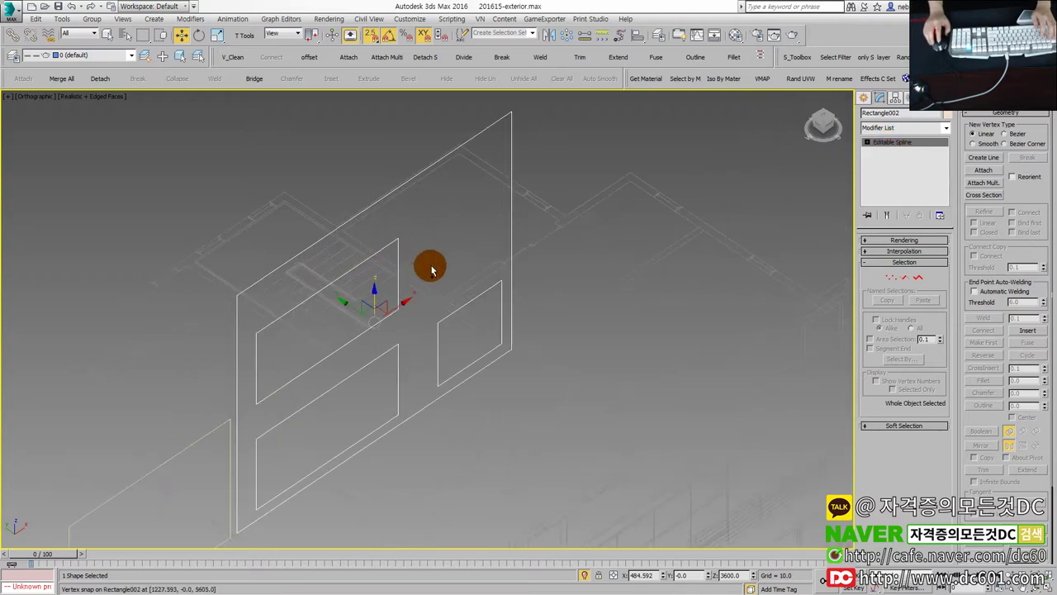
key(alt+e)
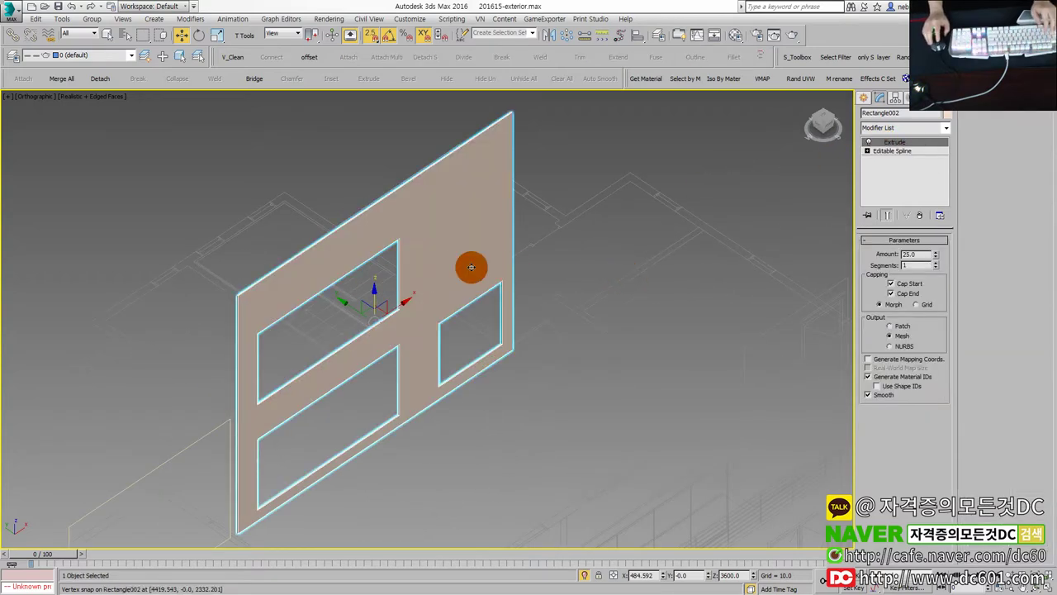
key(ctrl+z)
key(ctrl+z)
scroll(529, 216, down, 3)
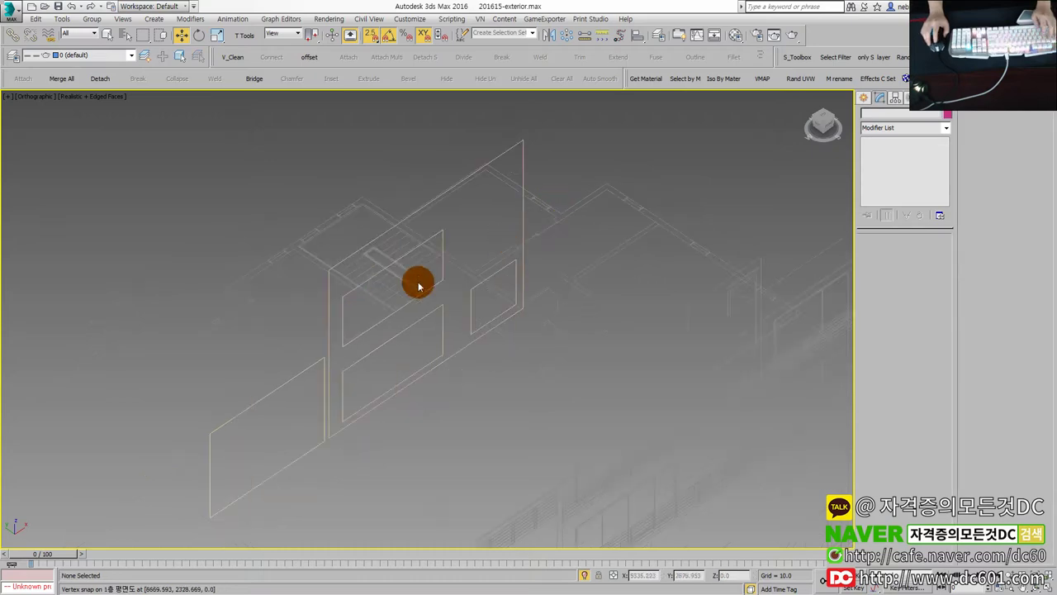
key(alt+w)
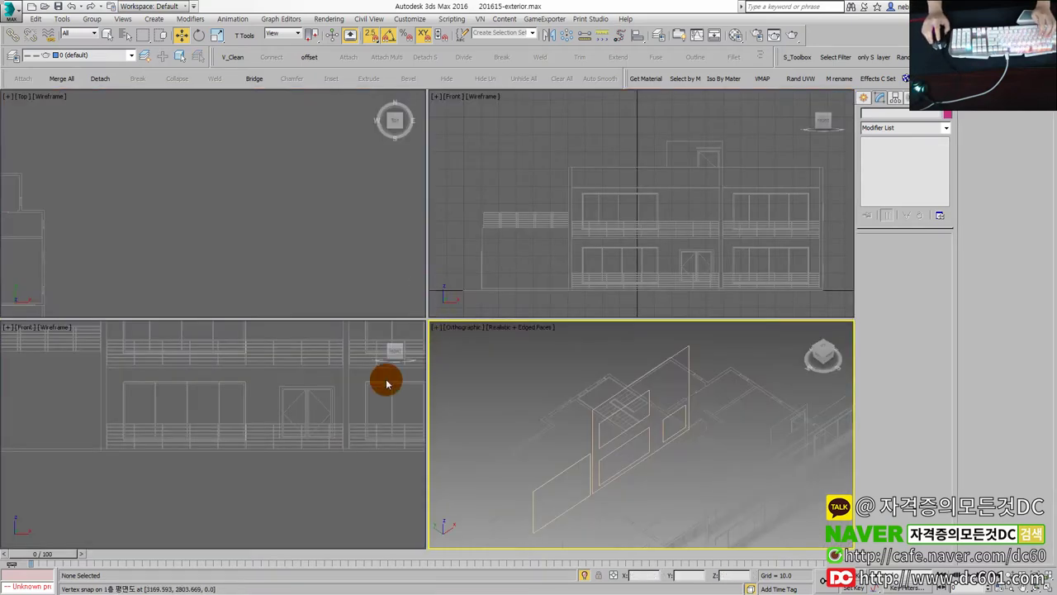
middle_click(383, 377)
key(alt+w)
scroll(421, 379, down, 2)
scroll(491, 267, up, 2)
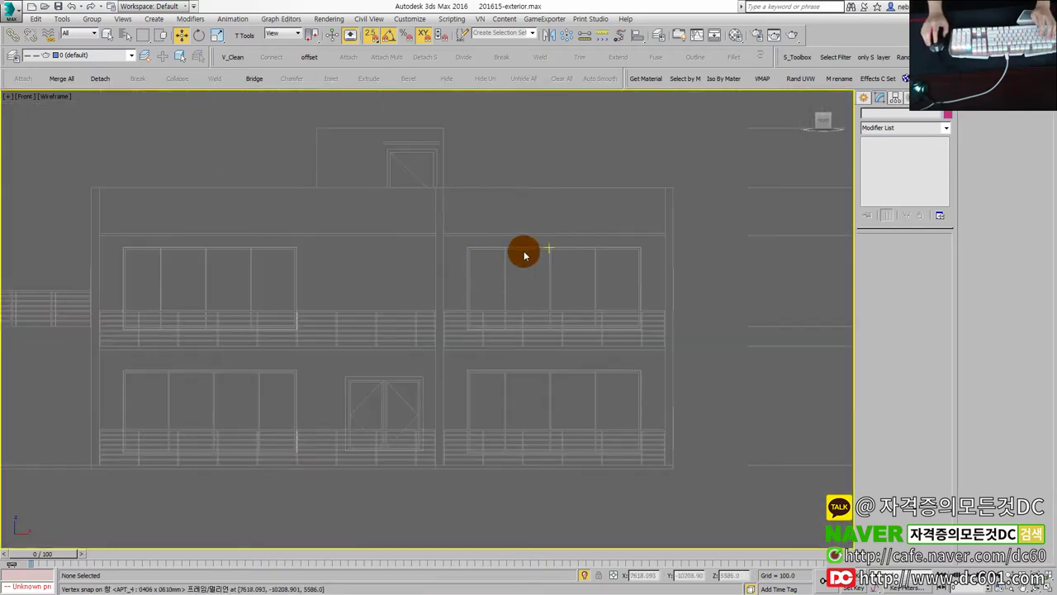
key(alt+w)
middle_click(659, 403)
key(alt+w)
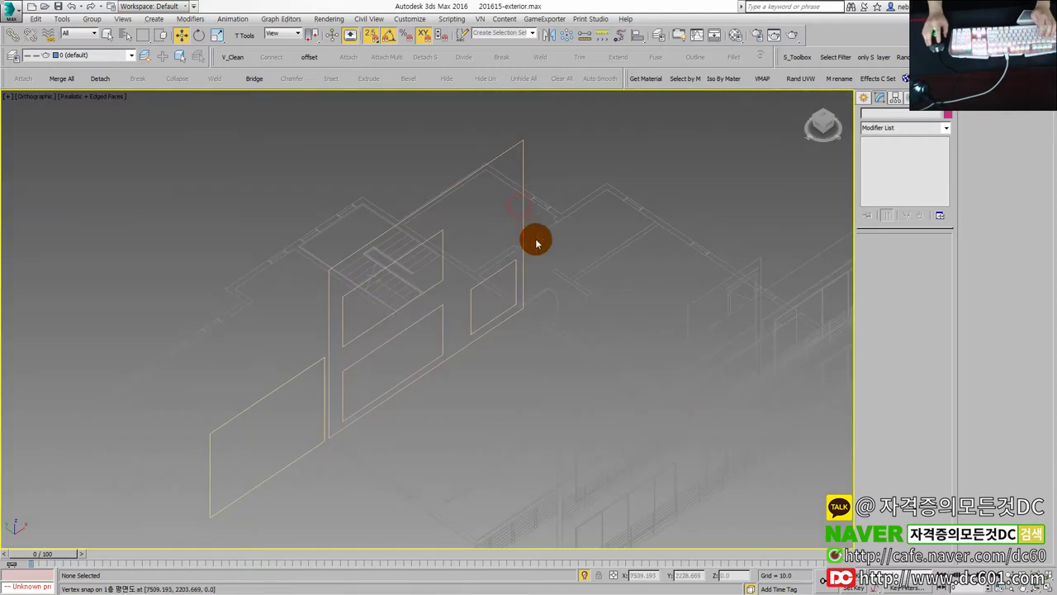
click(526, 223)
Select the wall panel shape containing the window openings.
middle_drag(628, 337, 481, 339)
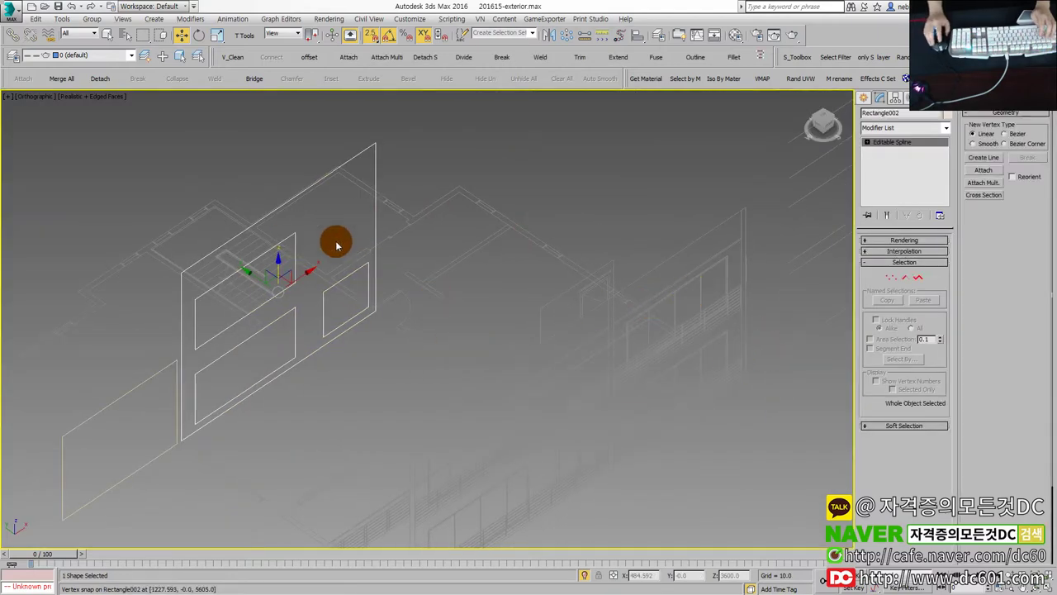
key(ctrl+1)
drag(552, 258, 477, 136)
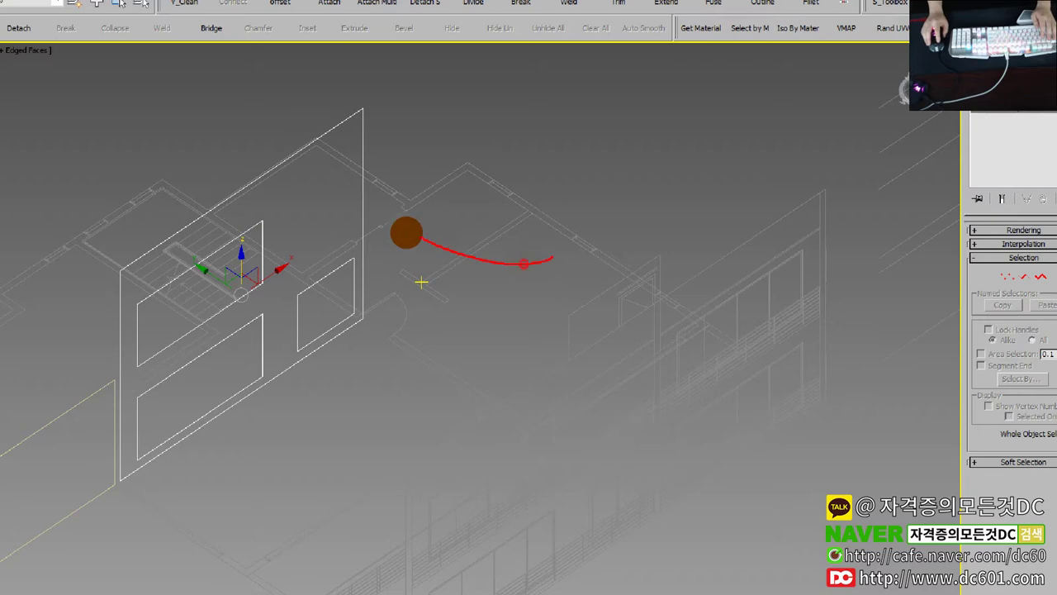
drag(388, 229, 332, 210)
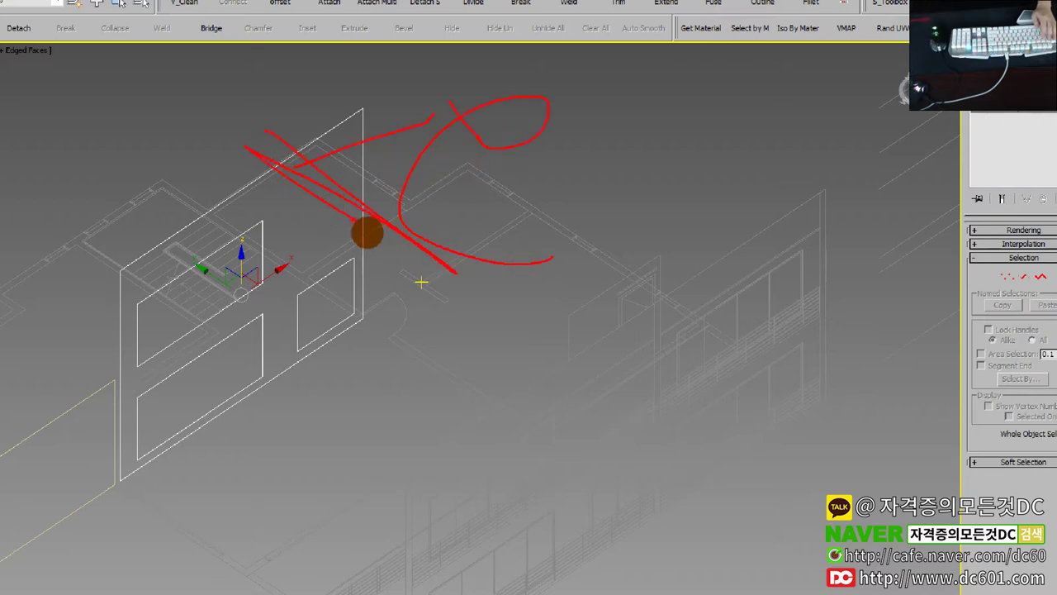
key(Escape)
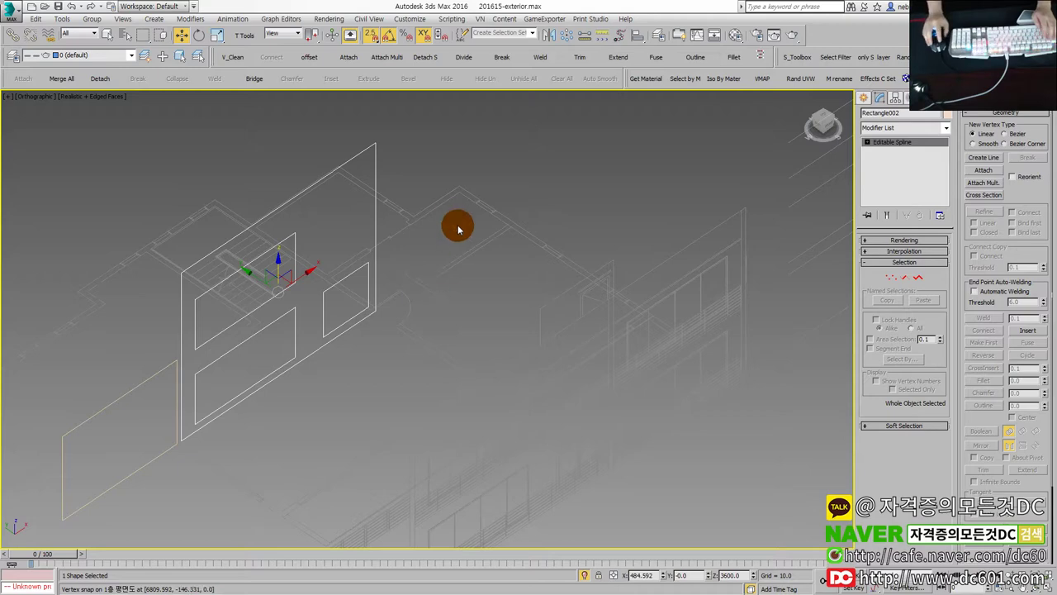
Maximize the Front viewport and zoom in on the elevation's windows.
key(alt+w)
right_click(366, 382)
key(alt+w)
scroll(463, 355, up, 2)
scroll(532, 312, up, 2)
click(864, 97)
click(880, 97)
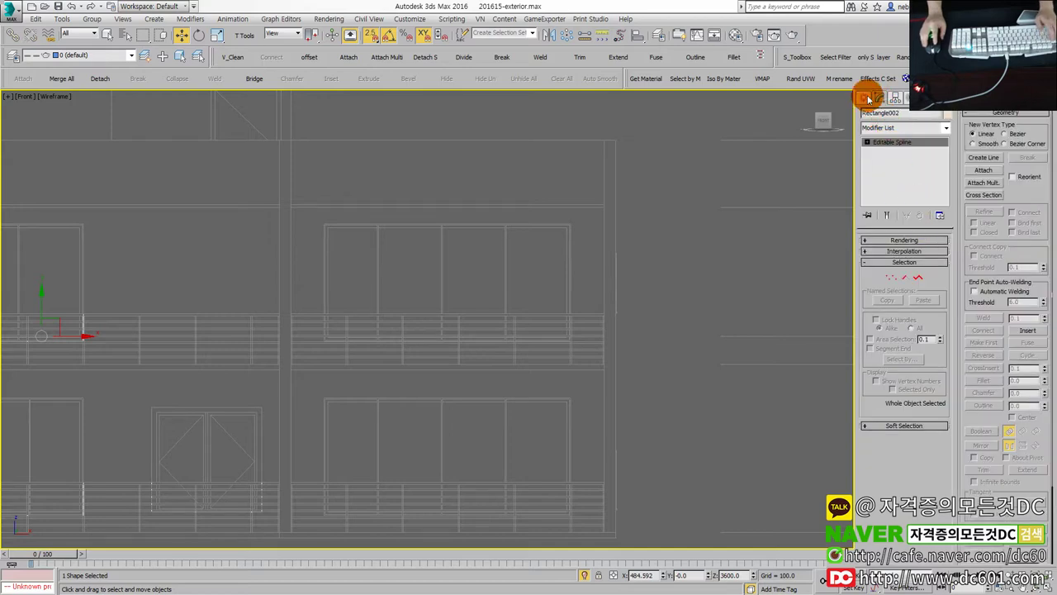
With Start New Shape unchecked, trace a 7000 × 5600 wall outline rectangle.
click(865, 97)
click(927, 177)
middle_drag(425, 251, 427, 220)
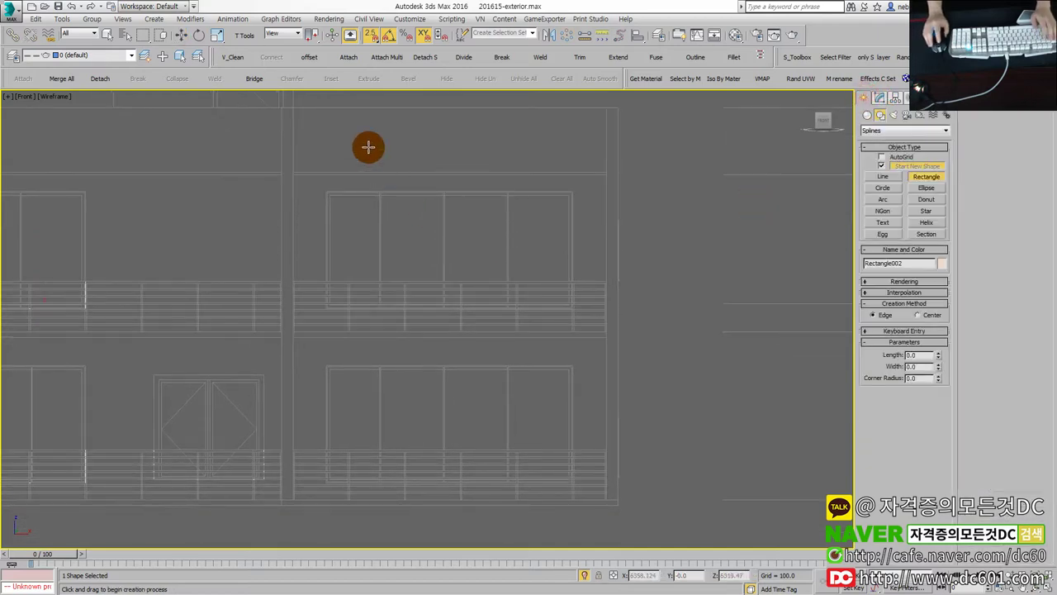
middle_drag(455, 196, 458, 212)
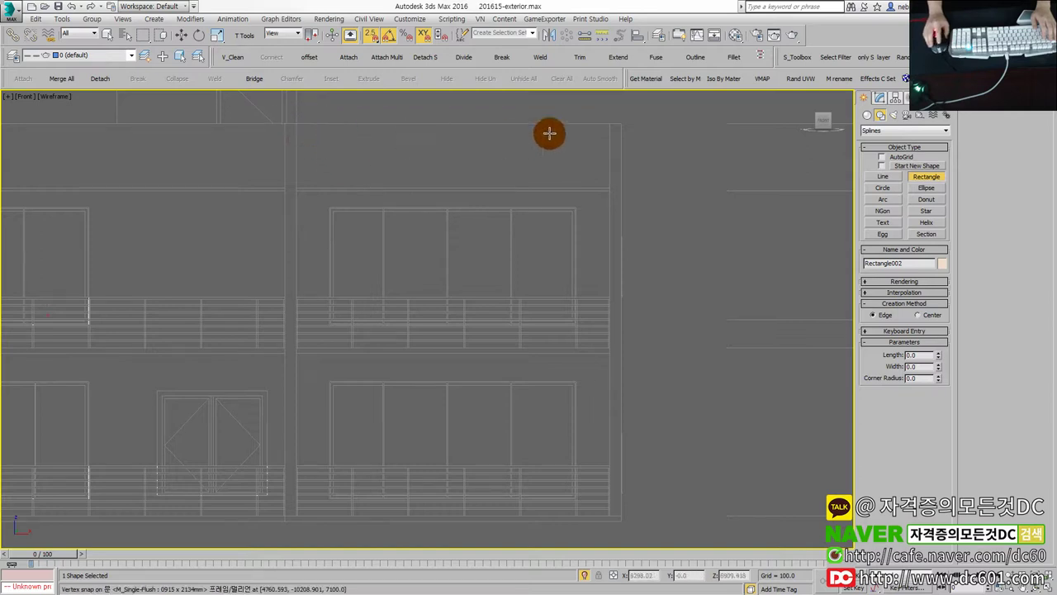
mouse_move(609, 124)
mouse_down()
mouse_move(306, 519)
mouse_move(293, 515)
mouse_up()
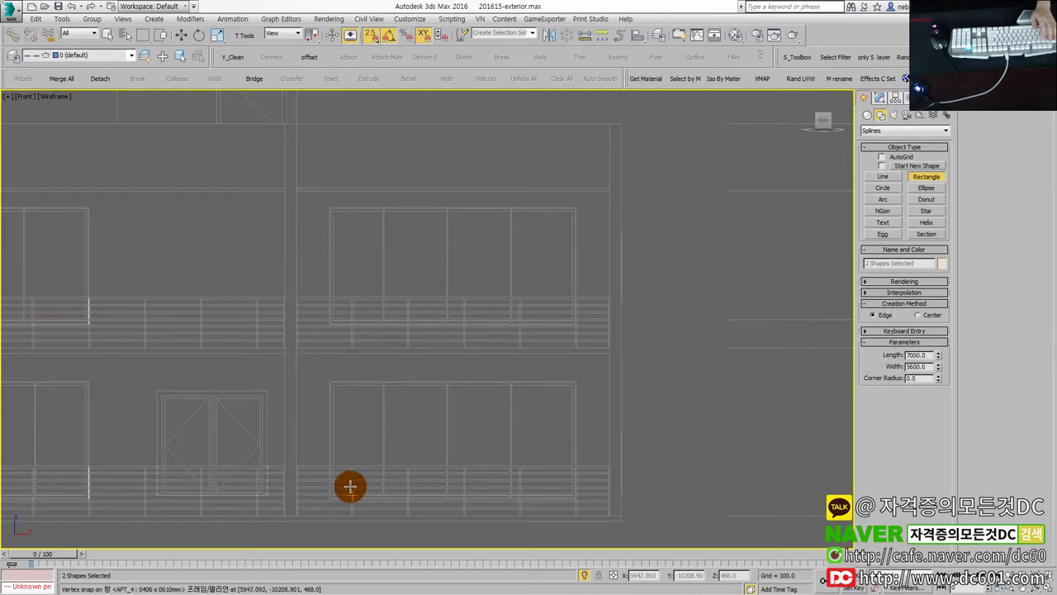
Trace the upper and lower window openings as rectangles in the same shape.
scroll(415, 214, up, 1)
scroll(462, 231, up, 1)
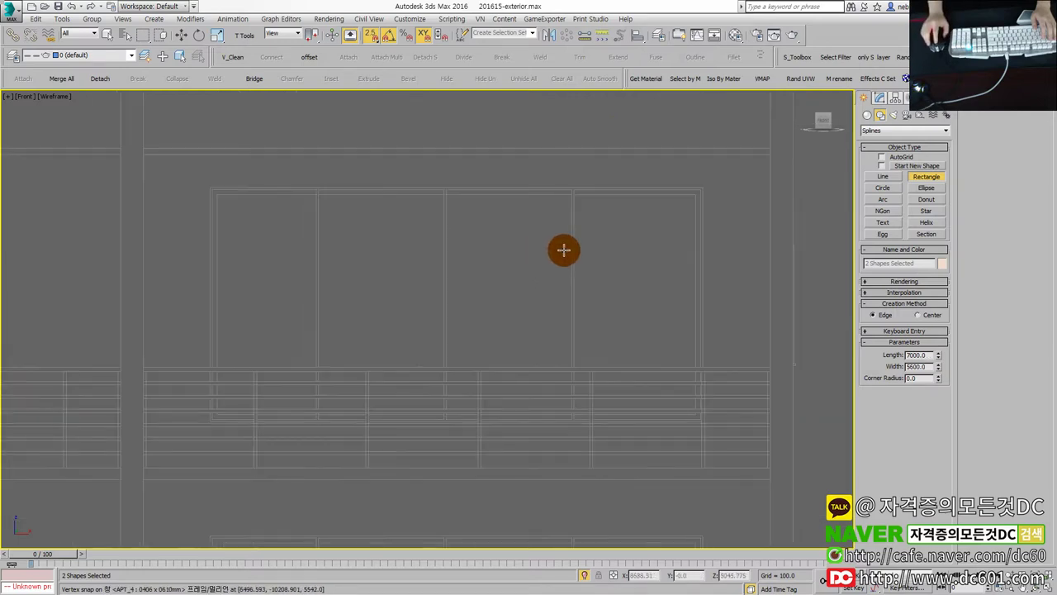
drag(701, 183, 204, 423)
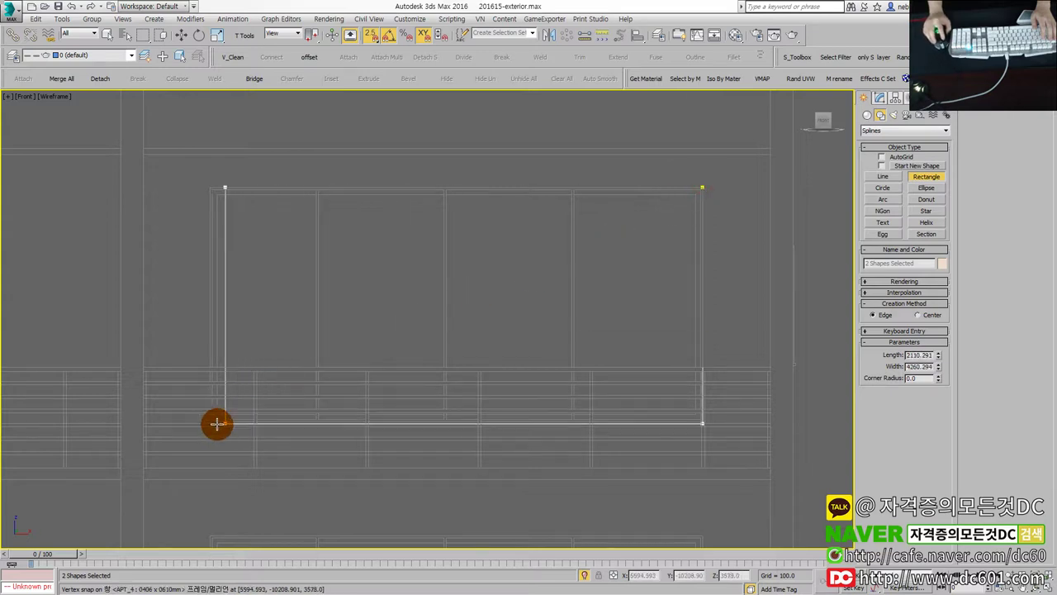
middle_drag(248, 378, 413, 432)
middle_drag(234, 399, 239, 325)
drag(195, 458, 697, 220)
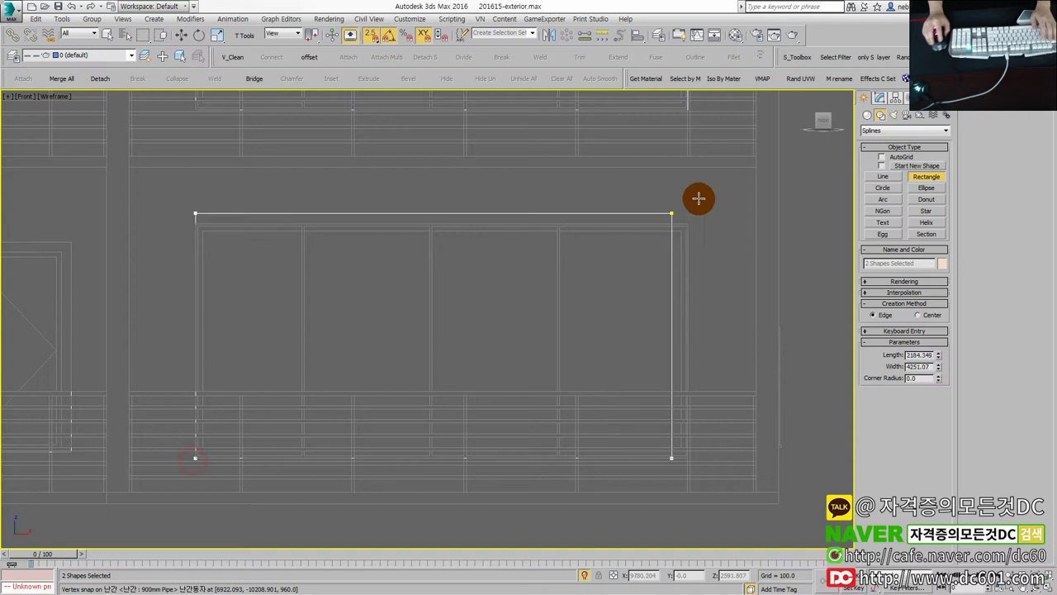
scroll(627, 257, down, 3)
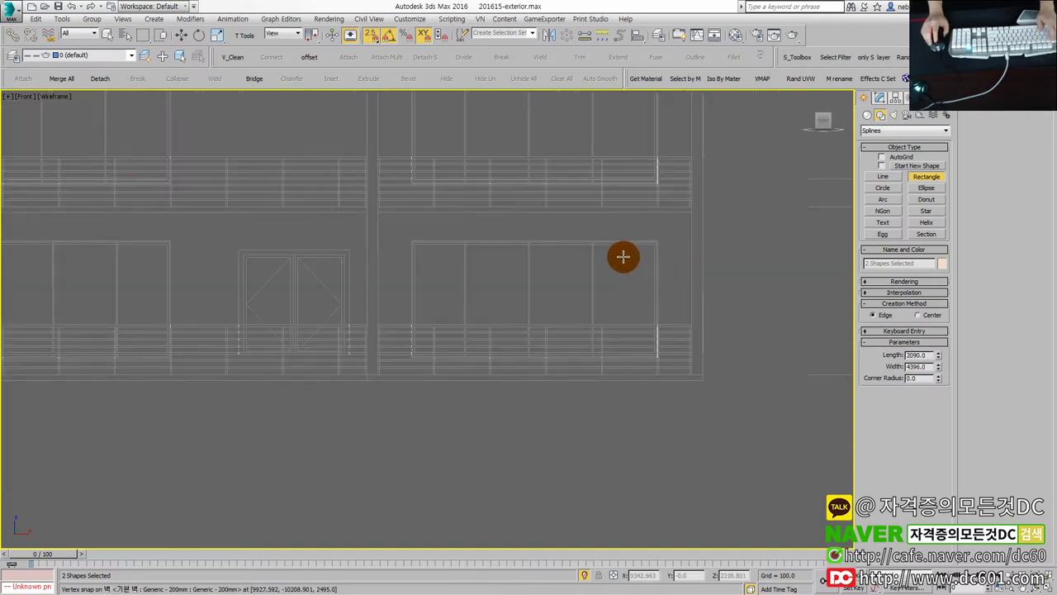
Finish drawing and view the new panel beside the first in the maximized 3D view.
key(w)
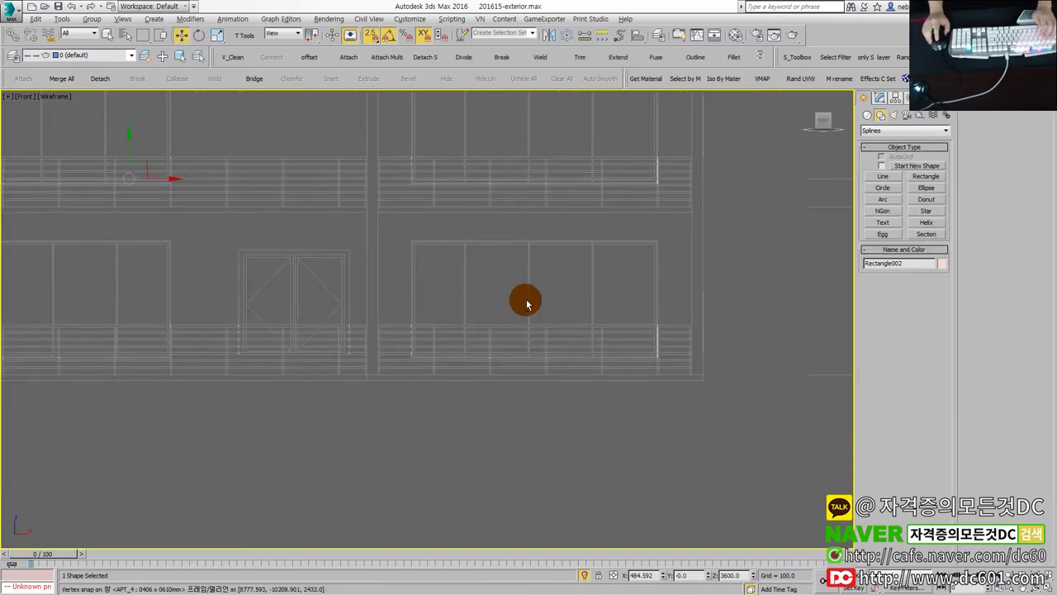
key(alt+w)
right_click(597, 385)
key(alt+w)
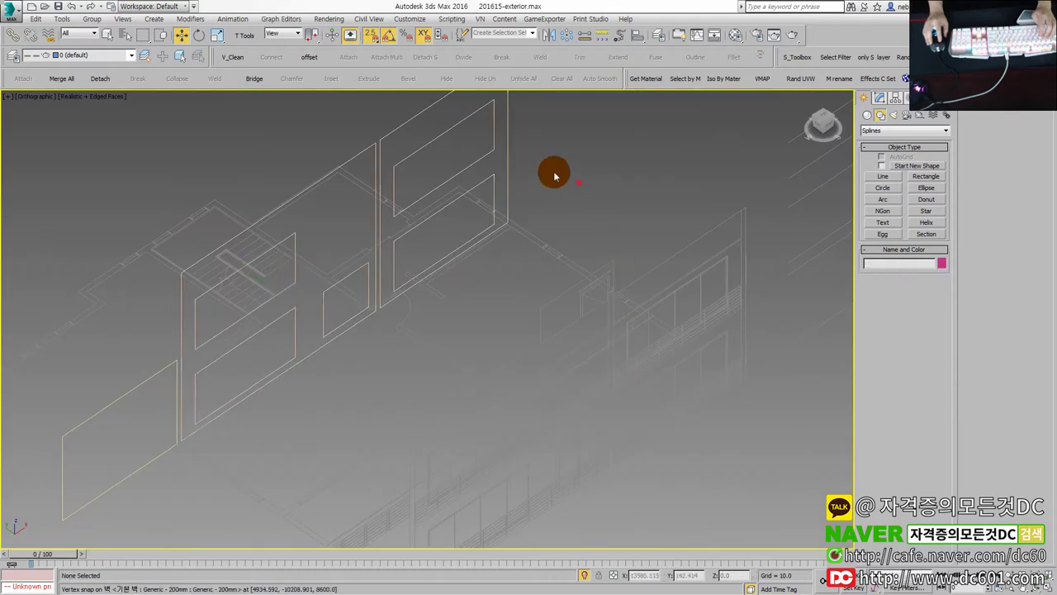
scroll(460, 229, up, 2)
mouse_move(262, 289)
alt+middle_down()
mouse_move(306, 323)
mouse_move(392, 308)
mouse_move(429, 320)
mouse_move(405, 342)
alt+middle_up()
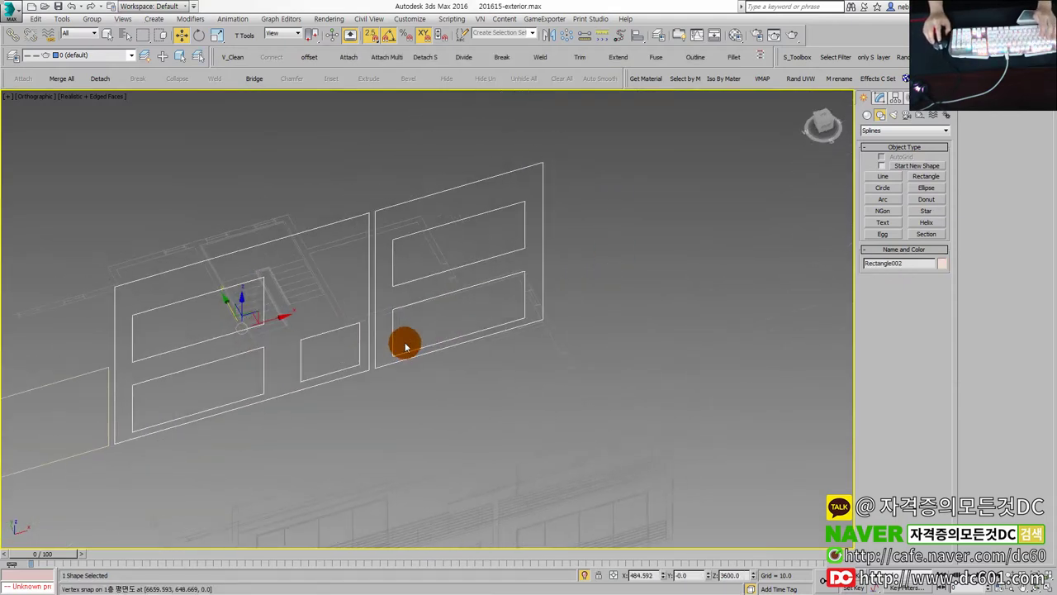
click(879, 97)
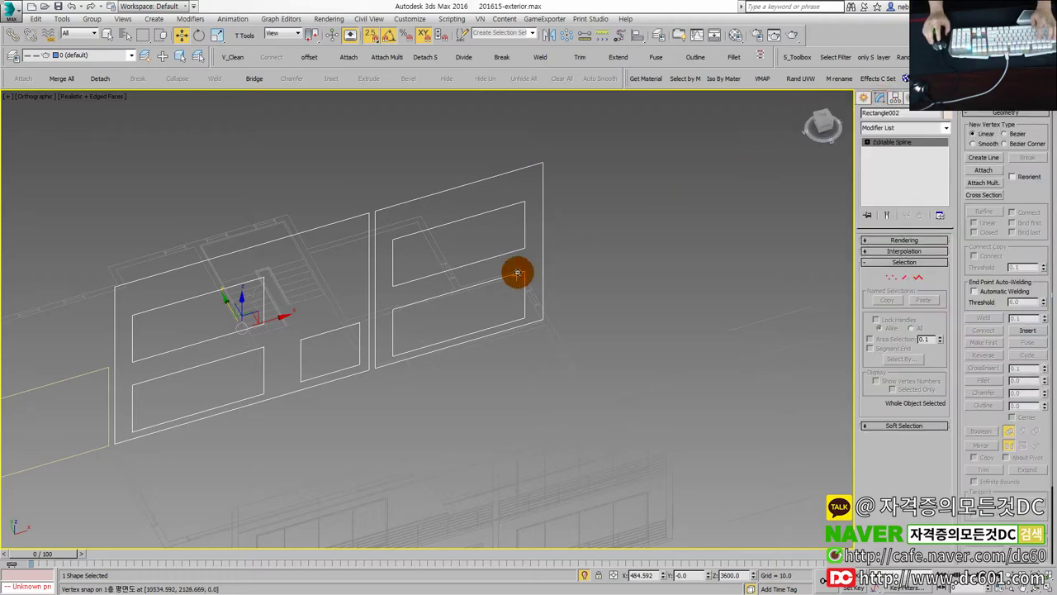
Detach the right panel's outline and its two window splines as a new shape, Shape001.
key(3)
alt+middle_drag(538, 289, 637, 388)
mouse_move(653, 409)
mouse_down()
mouse_move(401, 160)
mouse_move(409, 165)
mouse_up()
mouse_move(430, 205)
alt+middle_down()
mouse_move(460, 239)
mouse_move(676, 267)
alt+middle_up()
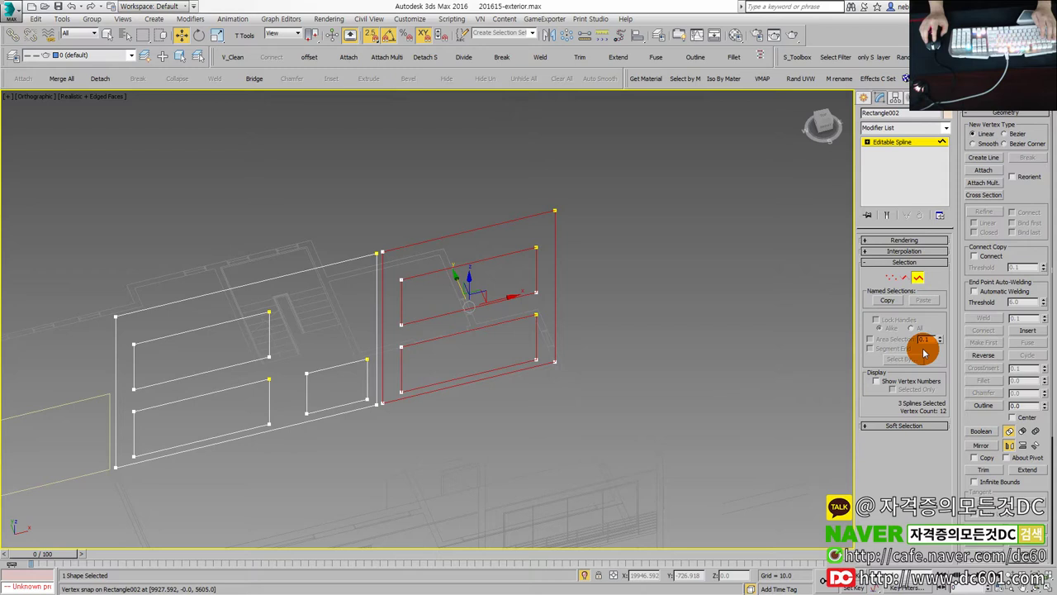
scroll(992, 389, down, 2)
scroll(994, 364, down, 2)
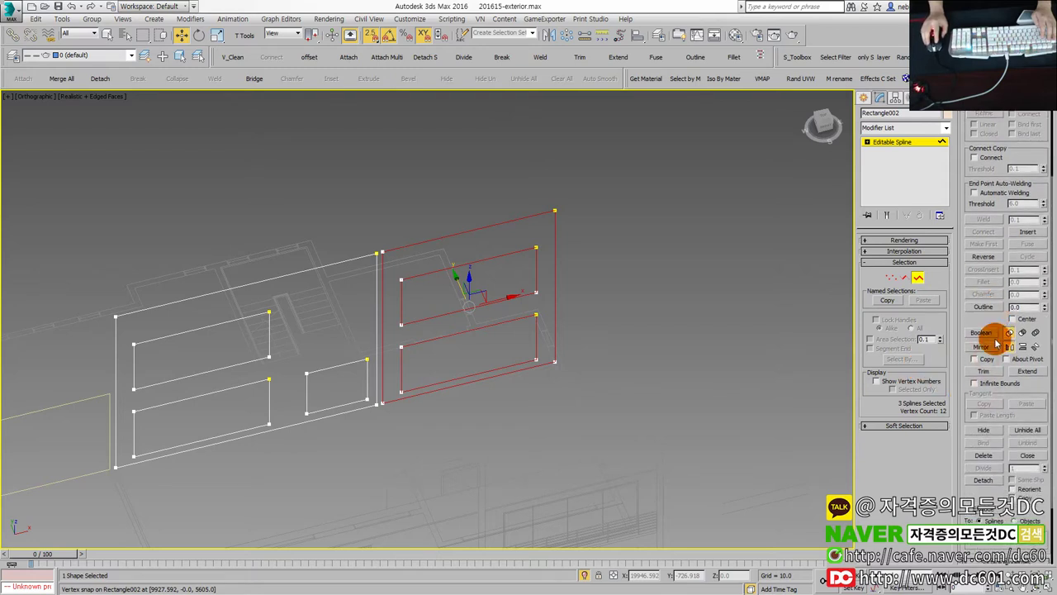
scroll(994, 372, down, 2)
scroll(996, 417, down, 2)
click(991, 433)
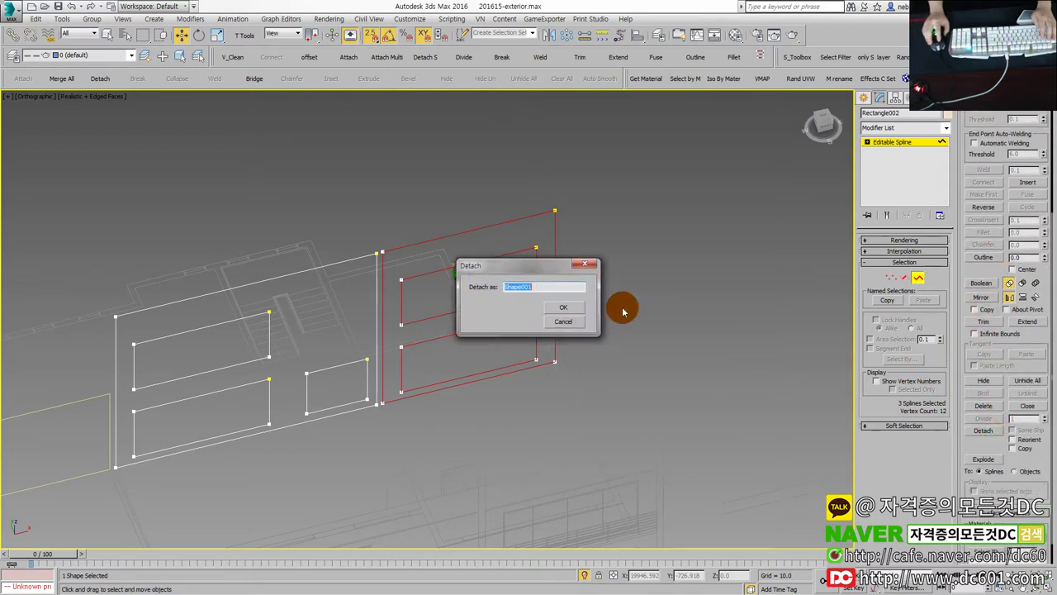
click(560, 309)
Leave spline level and check the detached right panel, first panel and small left panel separately.
click(916, 279)
click(750, 248)
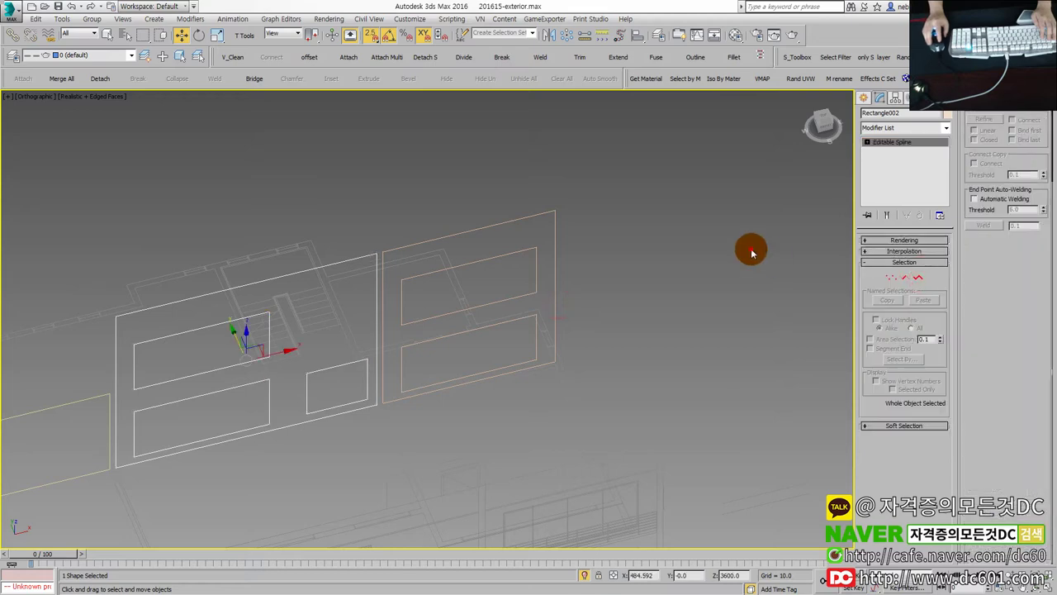
click(562, 243)
click(274, 336)
middle_drag(80, 414, 272, 377)
drag(273, 394, 253, 335)
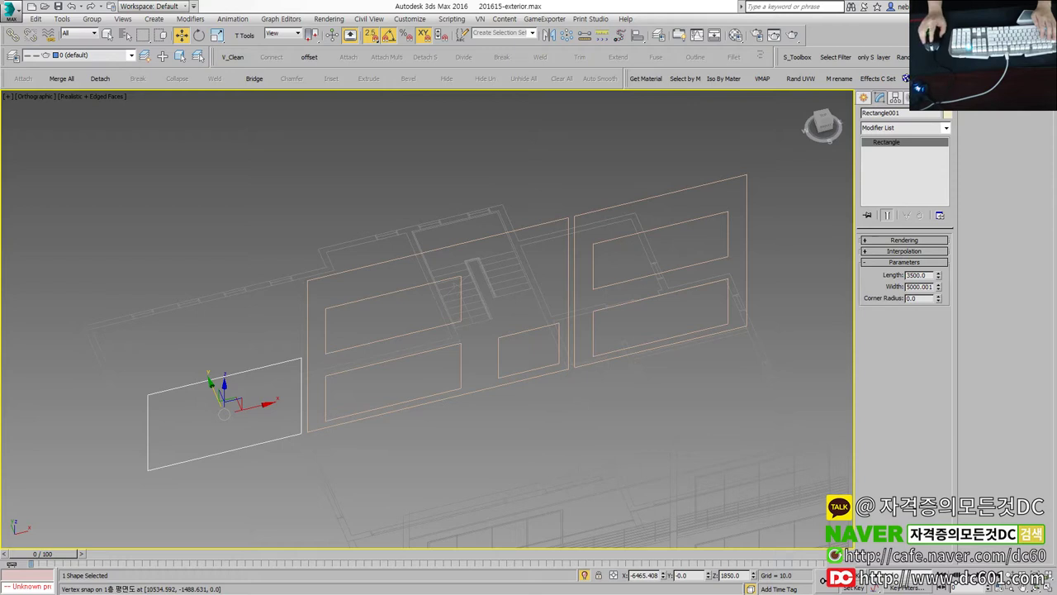
click(528, 382)
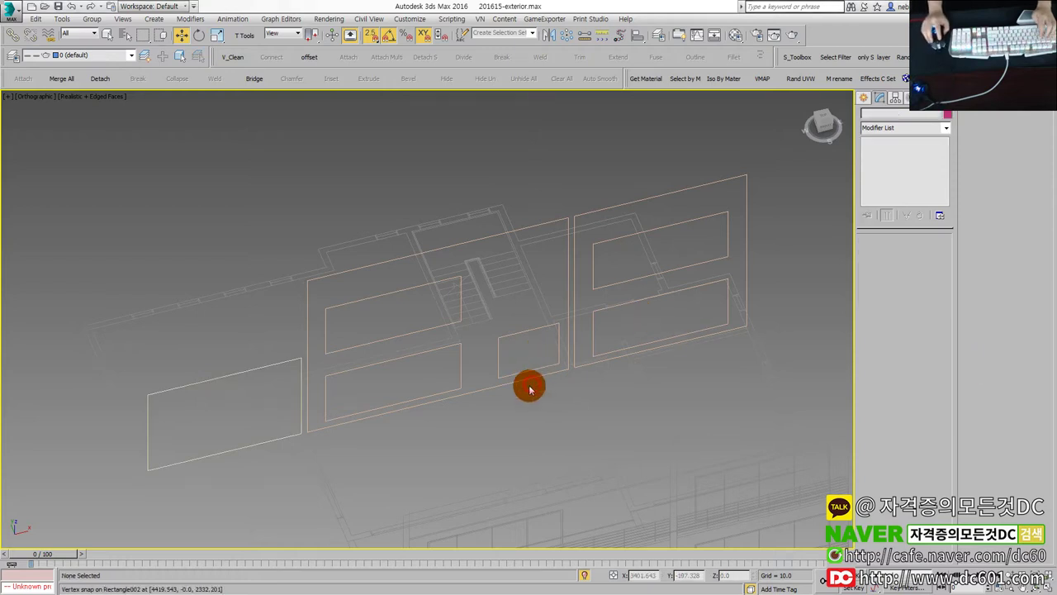
Maximize the Top view and zoom in on the traced floor plan.
key(alt+w)
click(316, 291)
key(alt+w)
scroll(354, 411, down, 5)
scroll(333, 361, up, 2)
scroll(302, 355, up, 2)
scroll(170, 283, up, 2)
scroll(319, 358, up, 1)
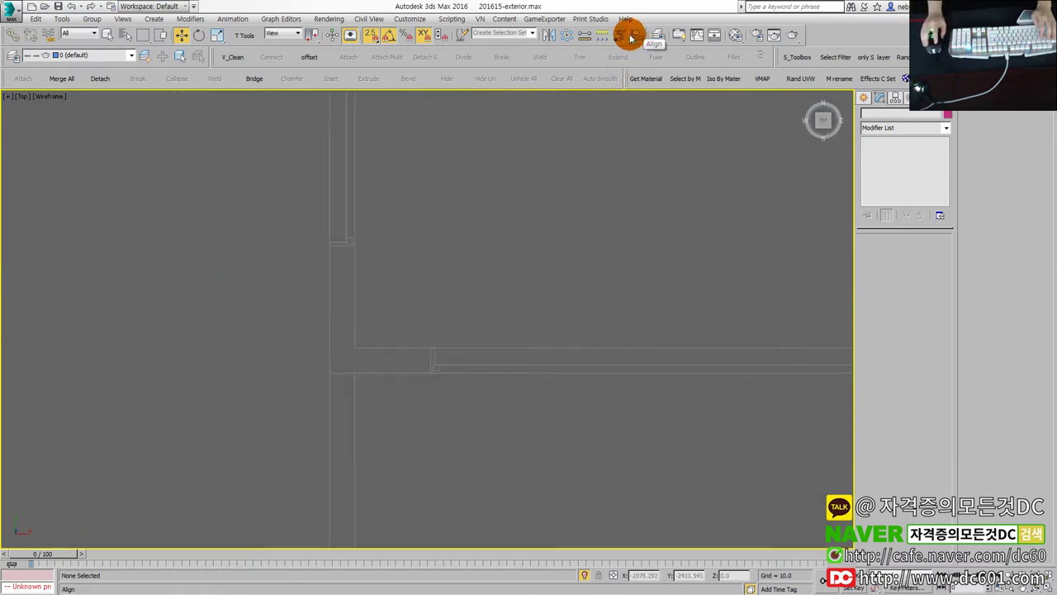
Measure the wall thickness across the plan corner, reading 200.0.
click(585, 36)
click(359, 347)
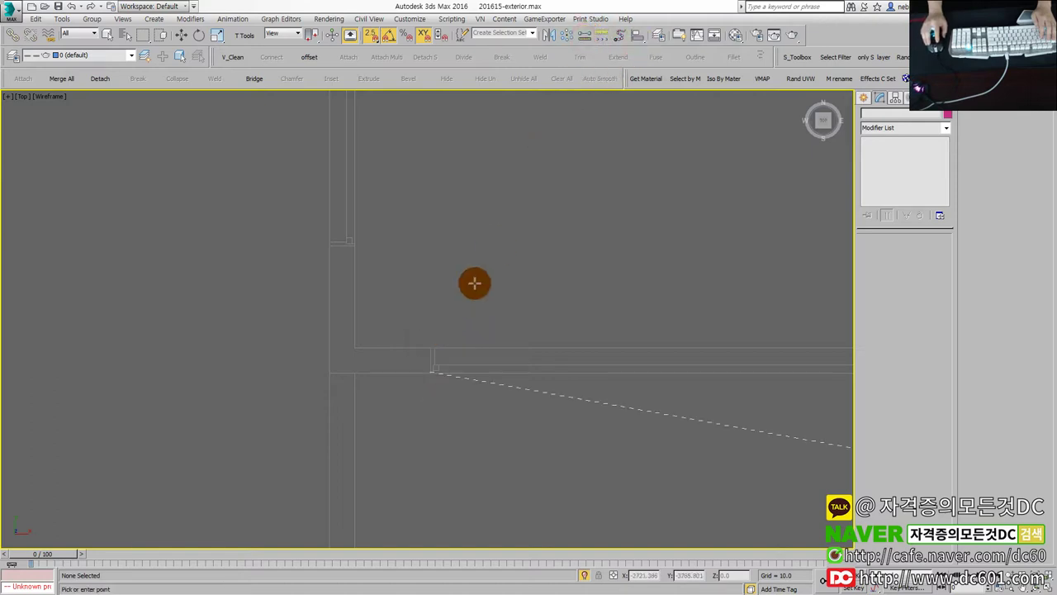
click(430, 347)
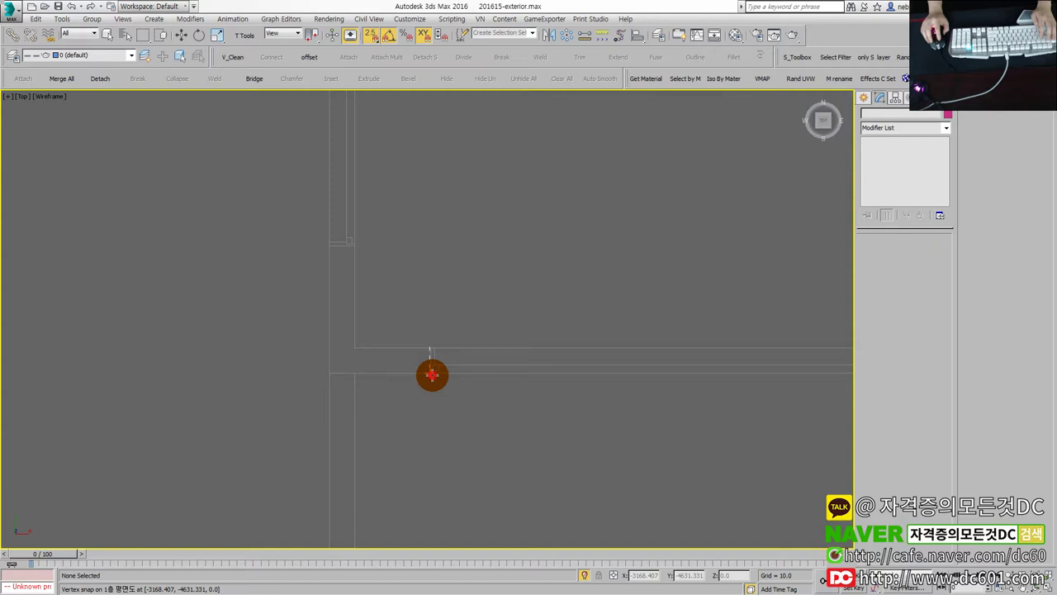
key(w)
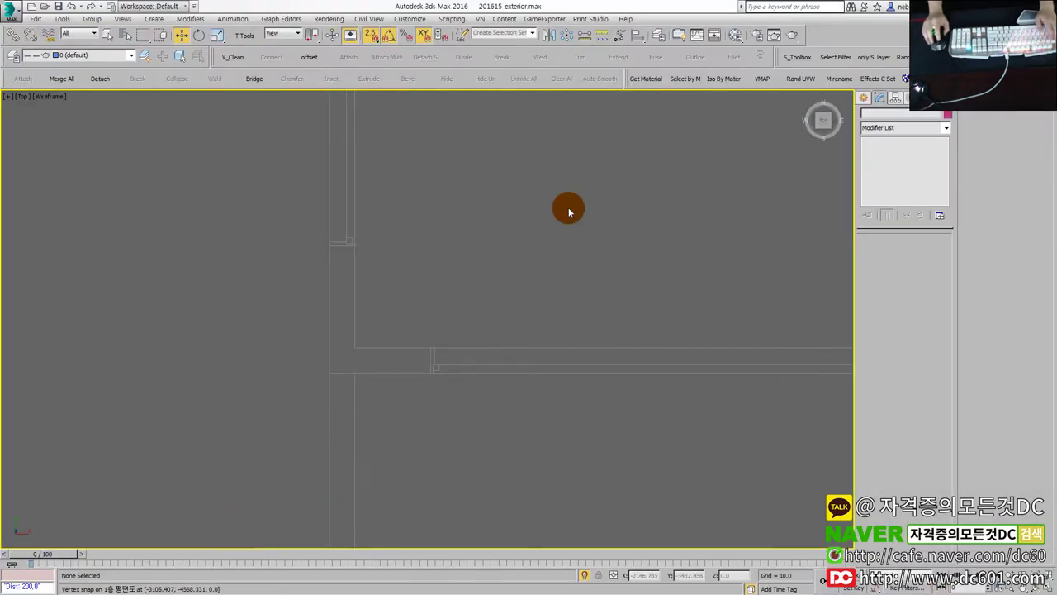
Draw a small rectangle at the wall corner of the plan.
click(860, 99)
click(880, 99)
click(864, 100)
click(926, 176)
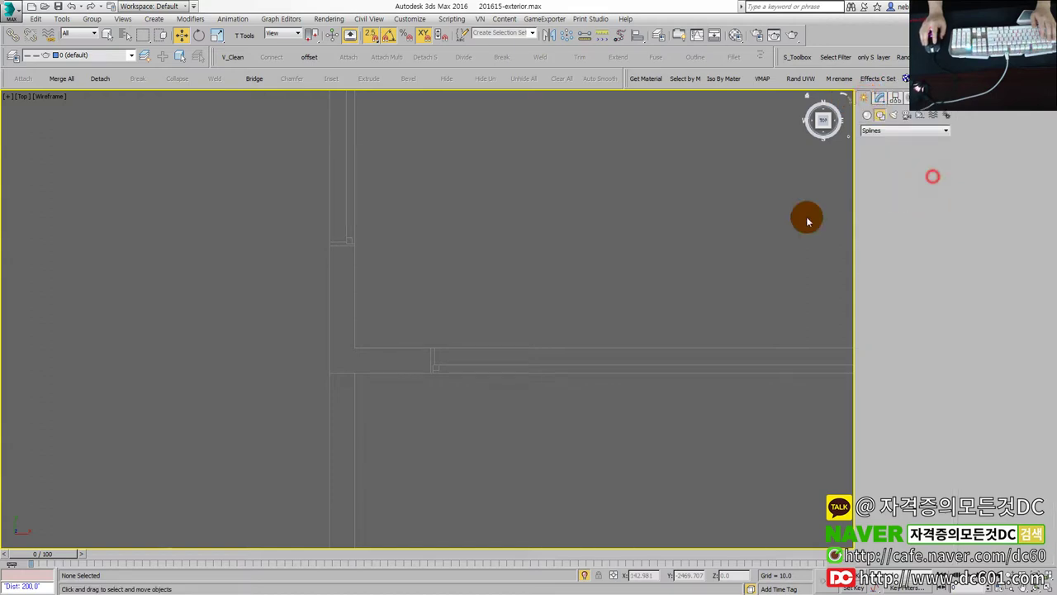
drag(426, 348, 422, 366)
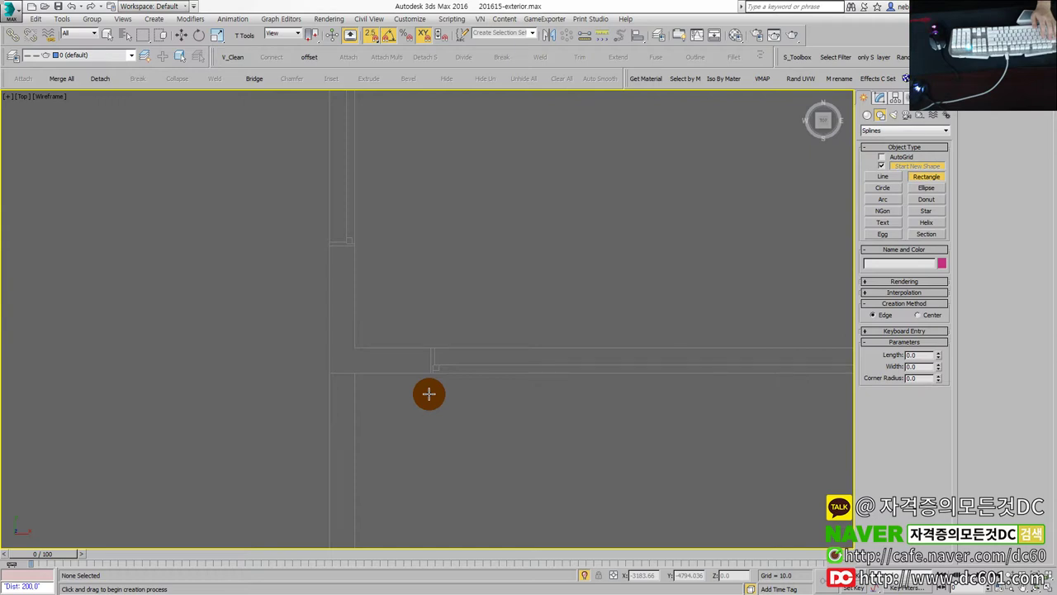
Zoom out to the whole plan, end rectangle creation, and select the three wall panel shapes.
scroll(462, 310, down, 3)
scroll(471, 276, down, 3)
scroll(373, 295, down, 3)
right_click(413, 295)
drag(715, 349, 94, 255)
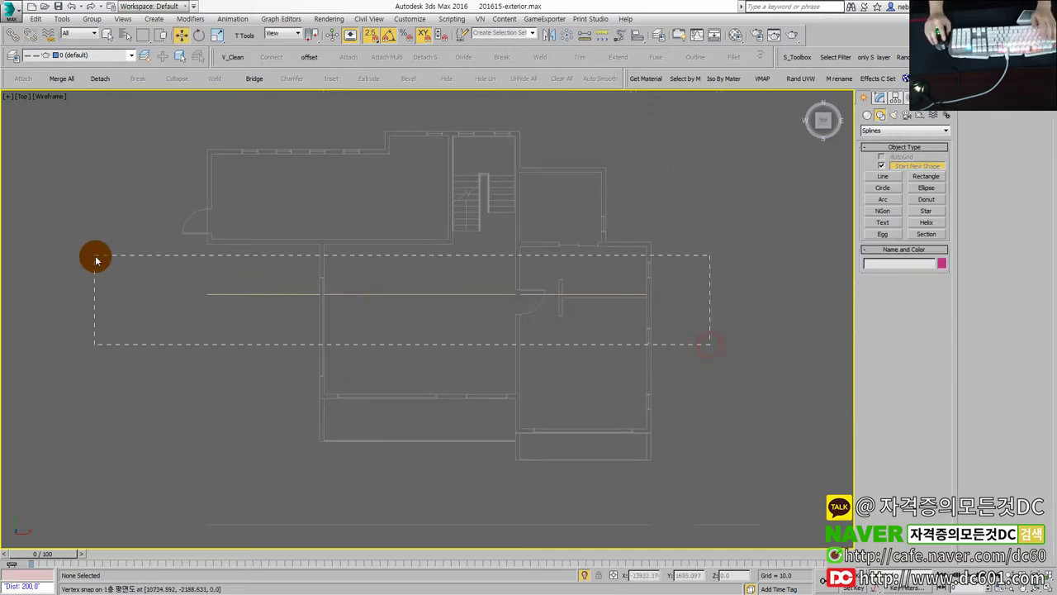
Extrude the three selected panel shapes with an Amount of 200.
key(alt+w)
key(alt+w)
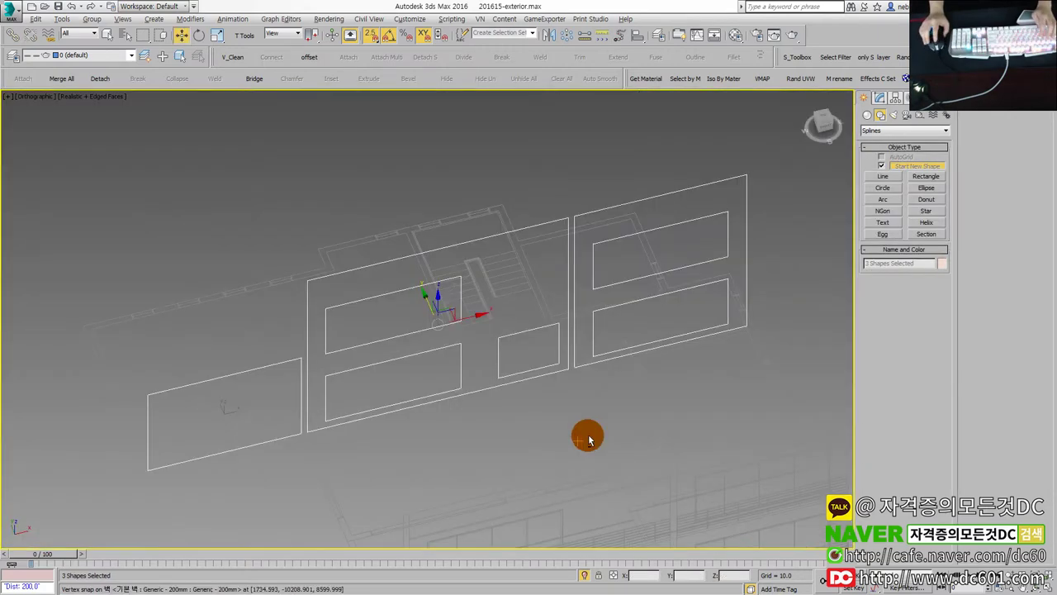
key(e)
double_click(917, 253)
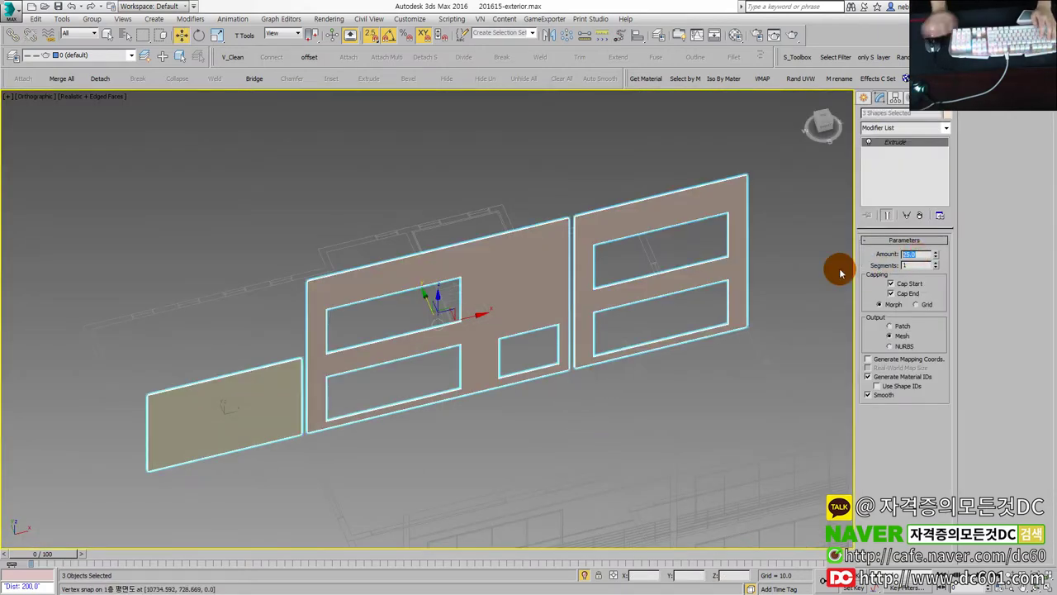
text(200)
key(Return)
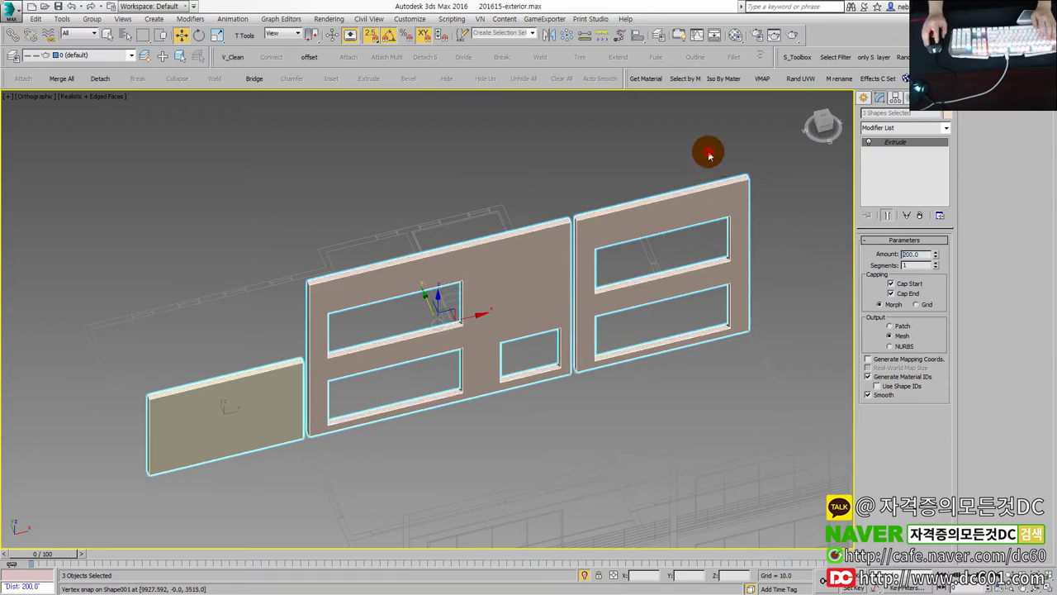
Select all three extruded panels and make them unique, confirming with Yes.
click(661, 207)
click(568, 239)
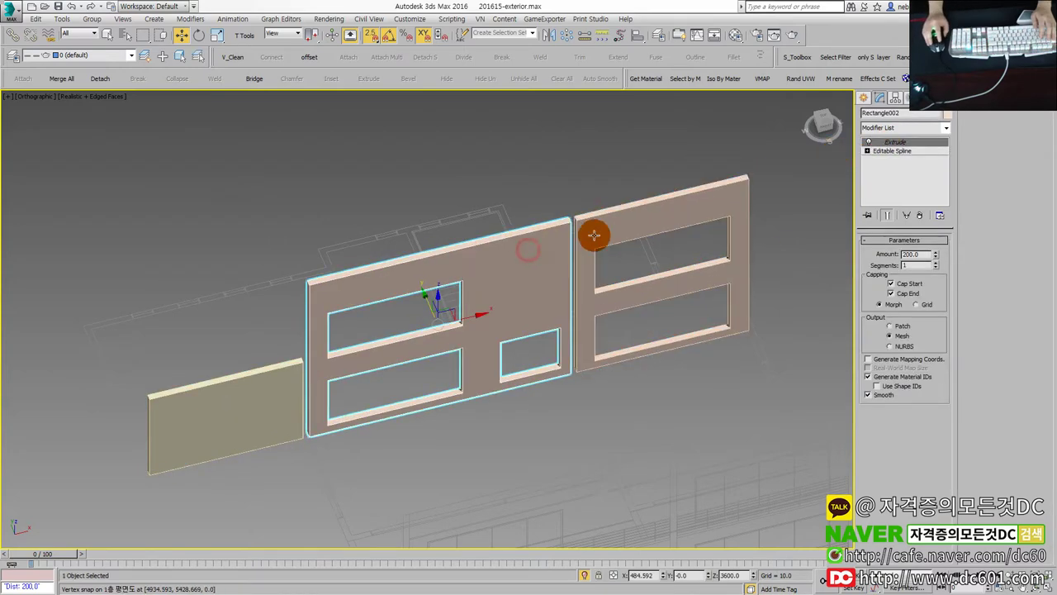
click(242, 373)
ctrl+click(318, 345)
ctrl+click(589, 243)
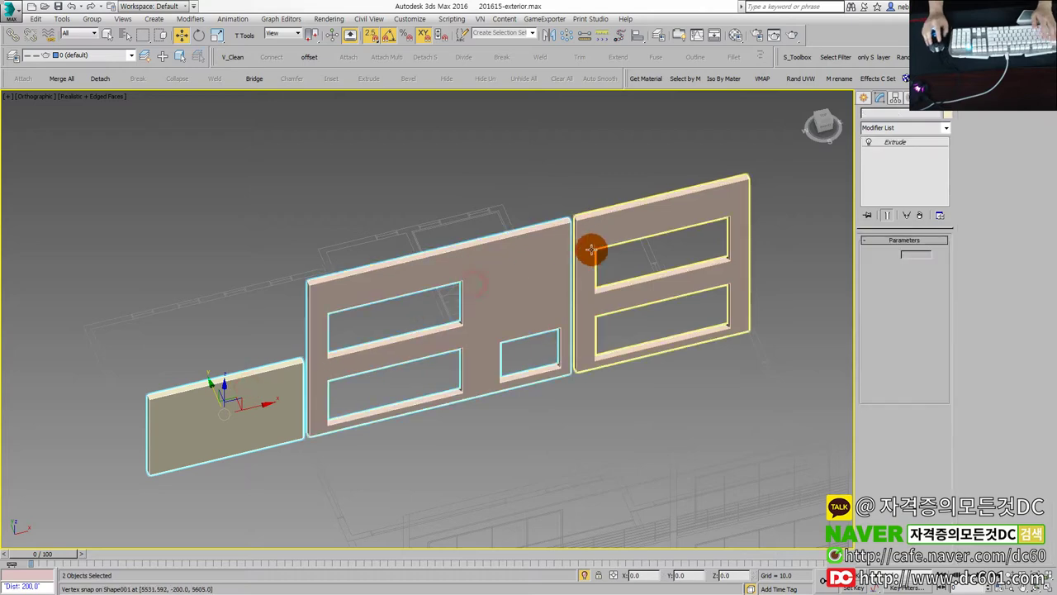
click(755, 189)
click(748, 185)
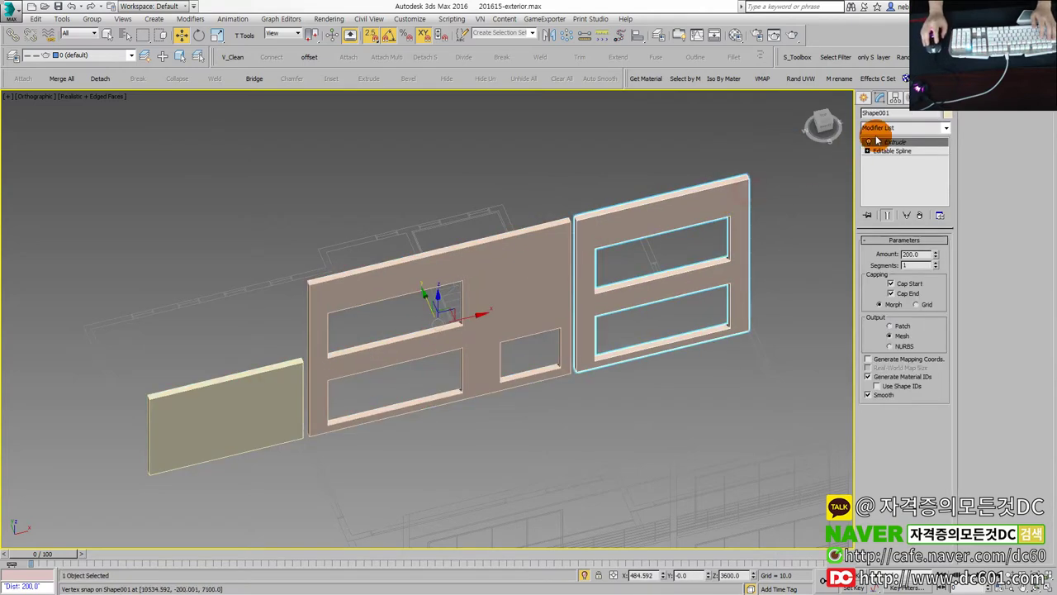
ctrl+click(482, 263)
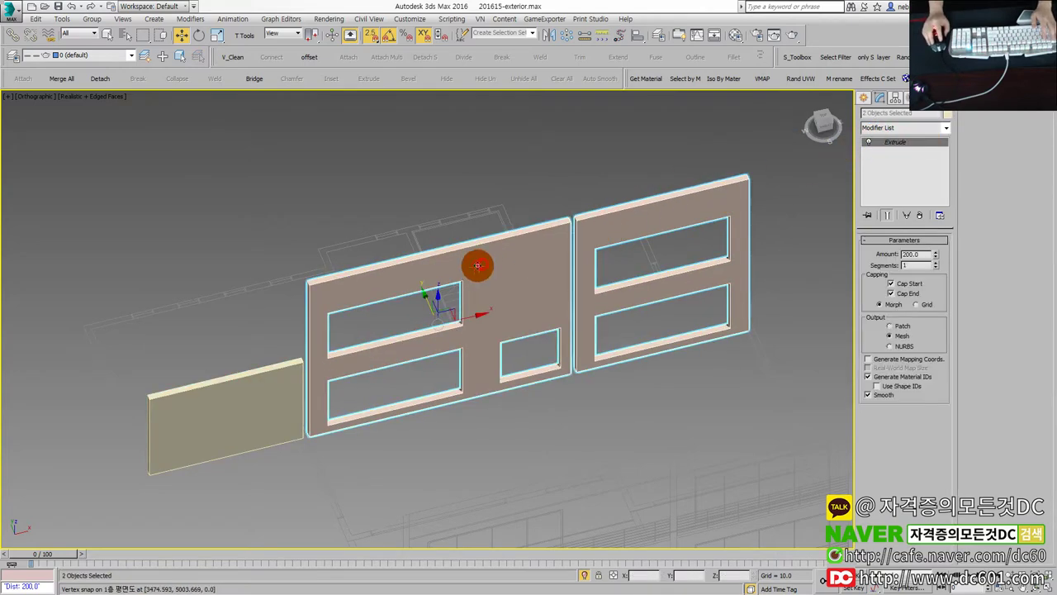
ctrl+click(258, 375)
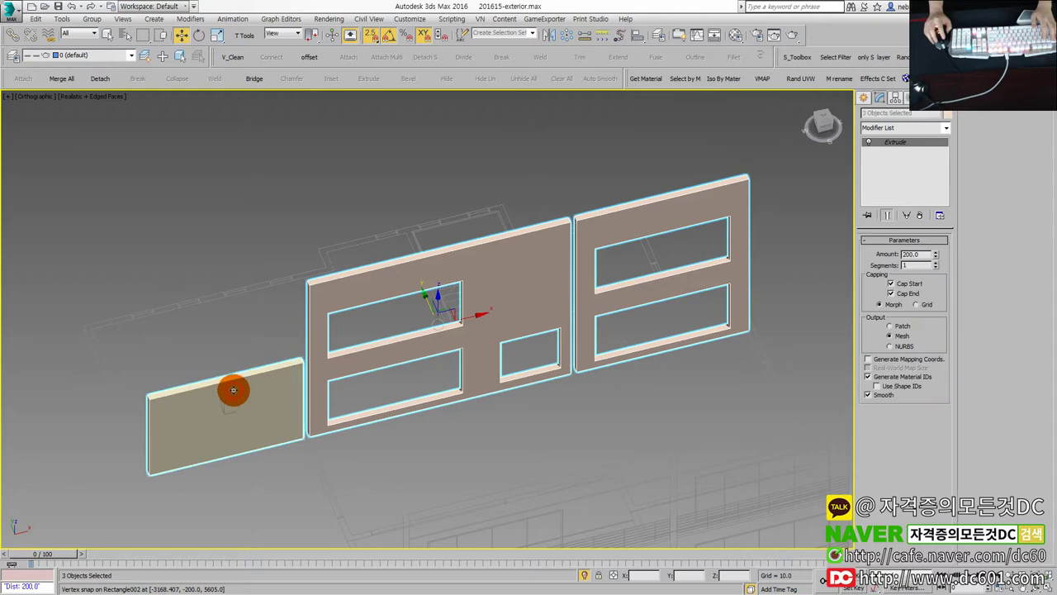
click(906, 217)
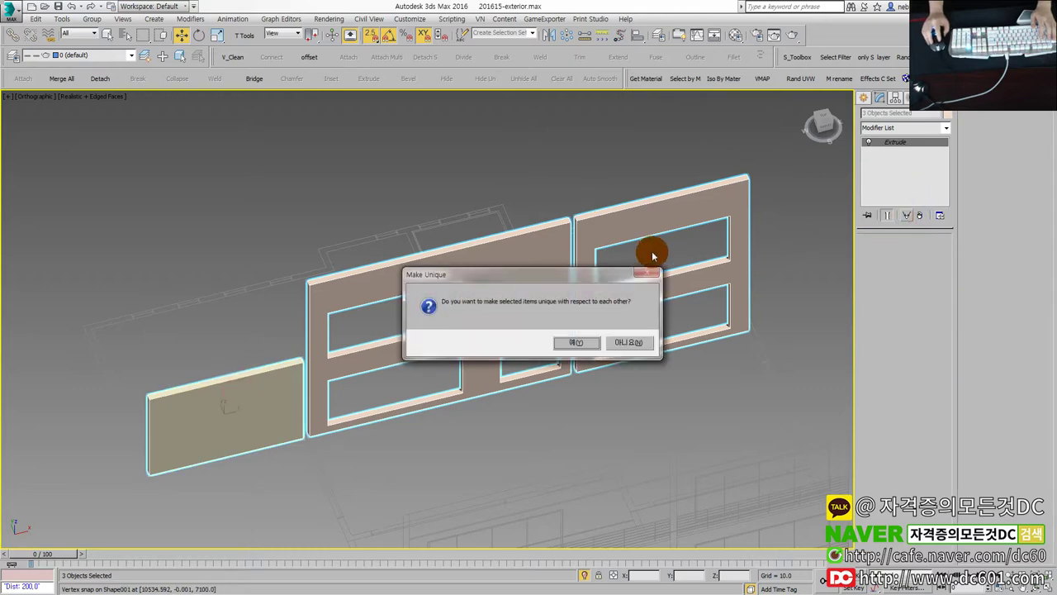
click(563, 343)
Select the right and middle wall panels individually to check them.
click(647, 157)
click(632, 217)
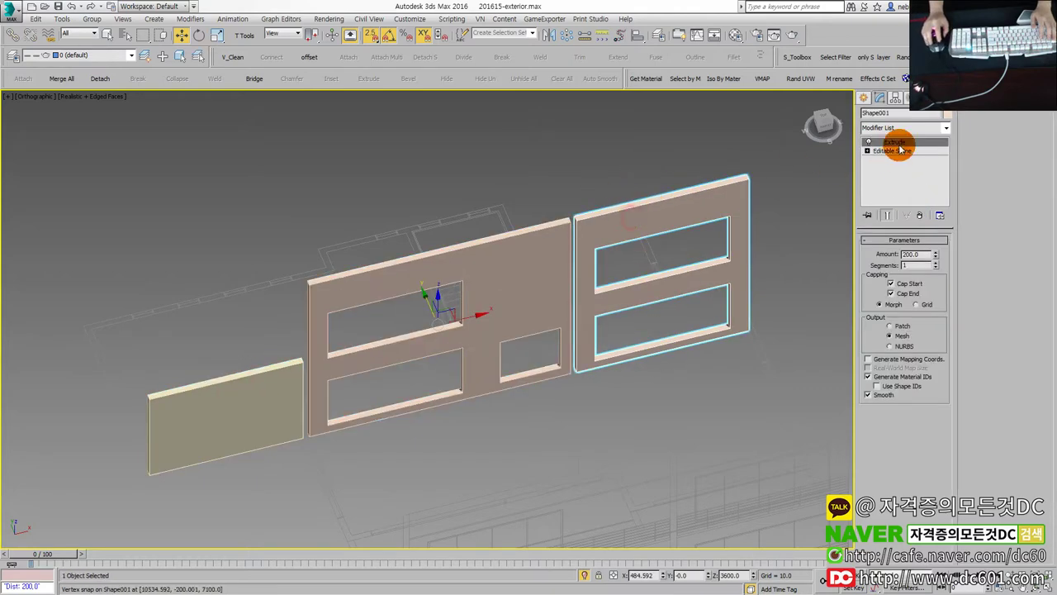
click(546, 280)
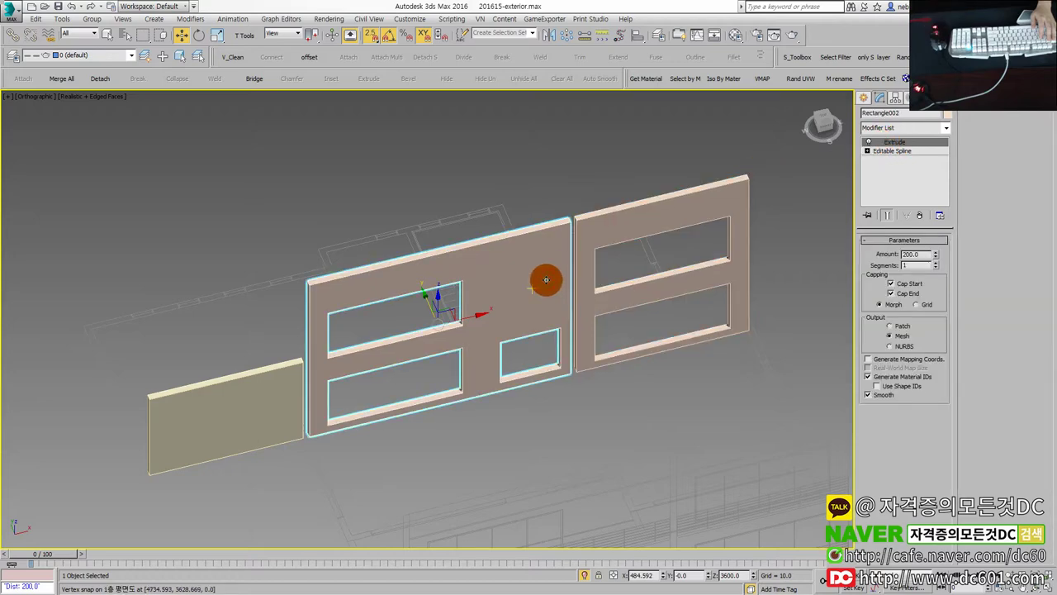
scroll(554, 258, down, 3)
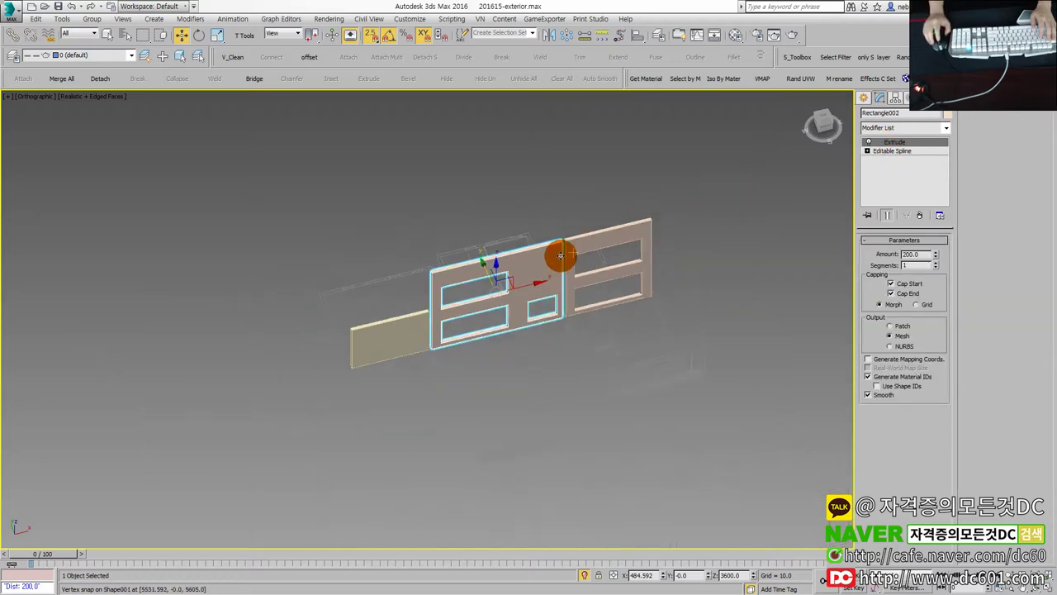
In the maximized Top view, move the left wall panel up onto its plan wall line.
scroll(507, 310, up, 2)
scroll(535, 366, down, 1)
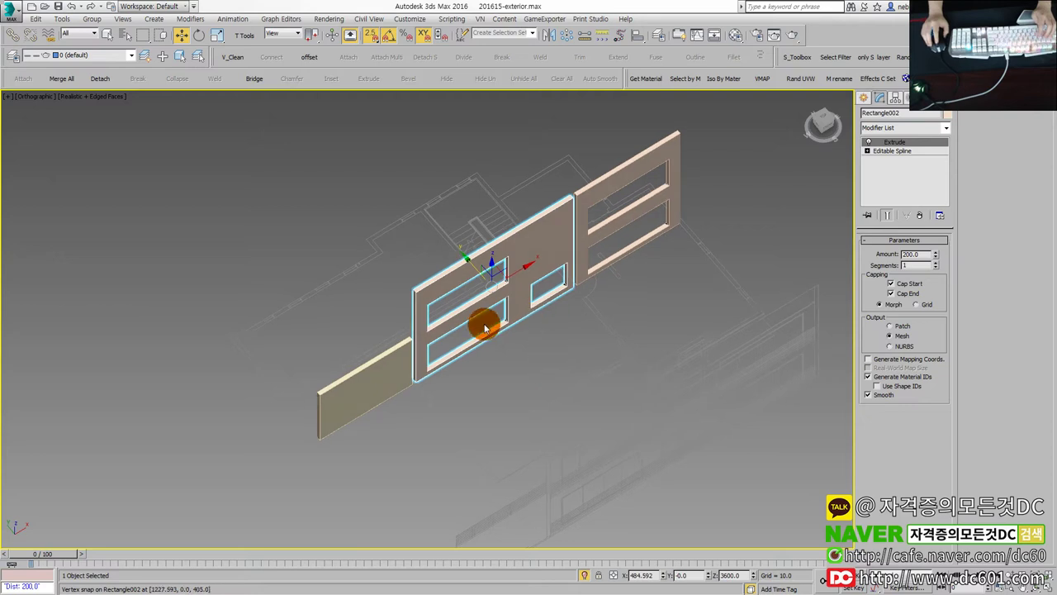
key(alt+w)
middle_click(319, 240)
key(alt+w)
click(285, 323)
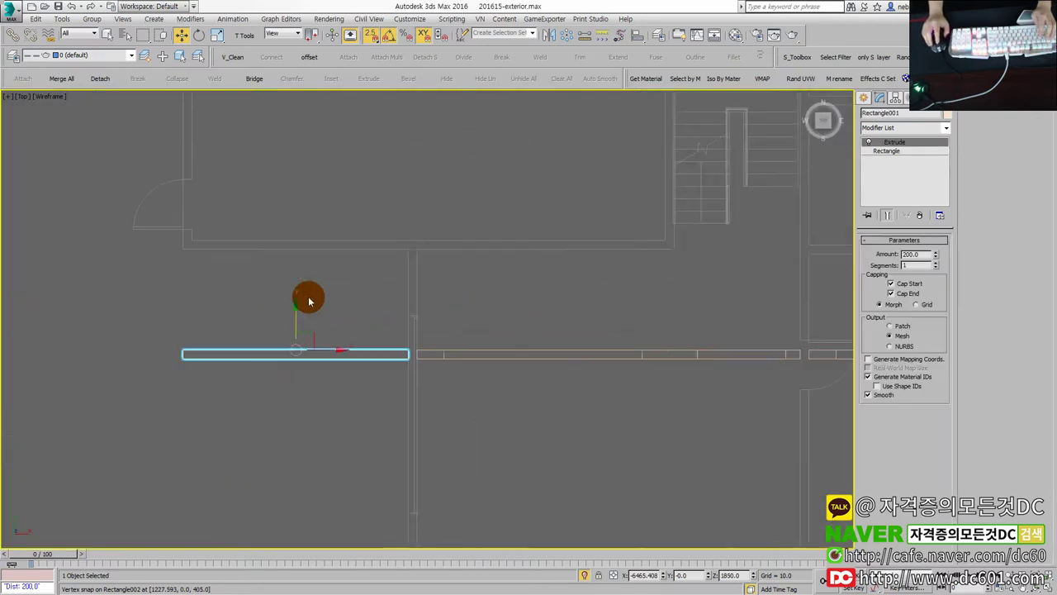
scroll(302, 298, up, 3)
scroll(290, 314, up, 2)
middle_drag(148, 349, 242, 380)
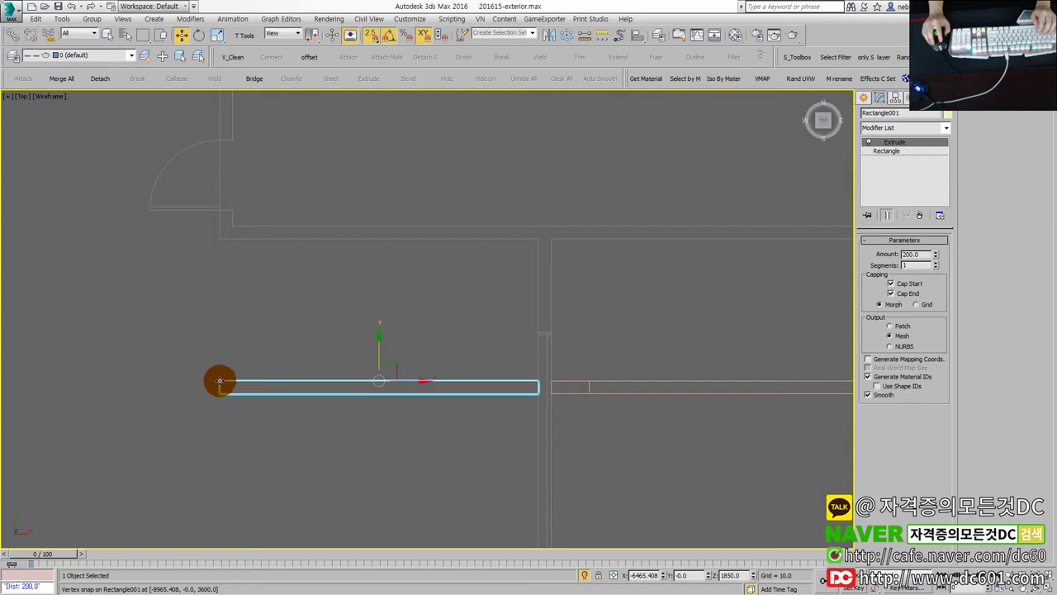
drag(219, 393, 226, 241)
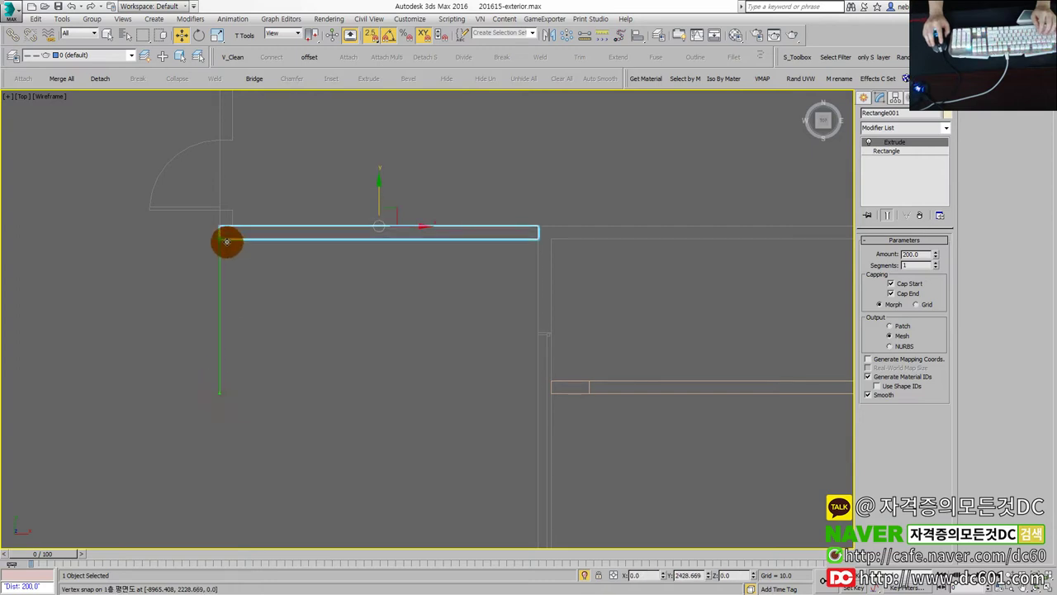
Move the middle wall panel down onto its plan wall line.
scroll(223, 248, down, 4)
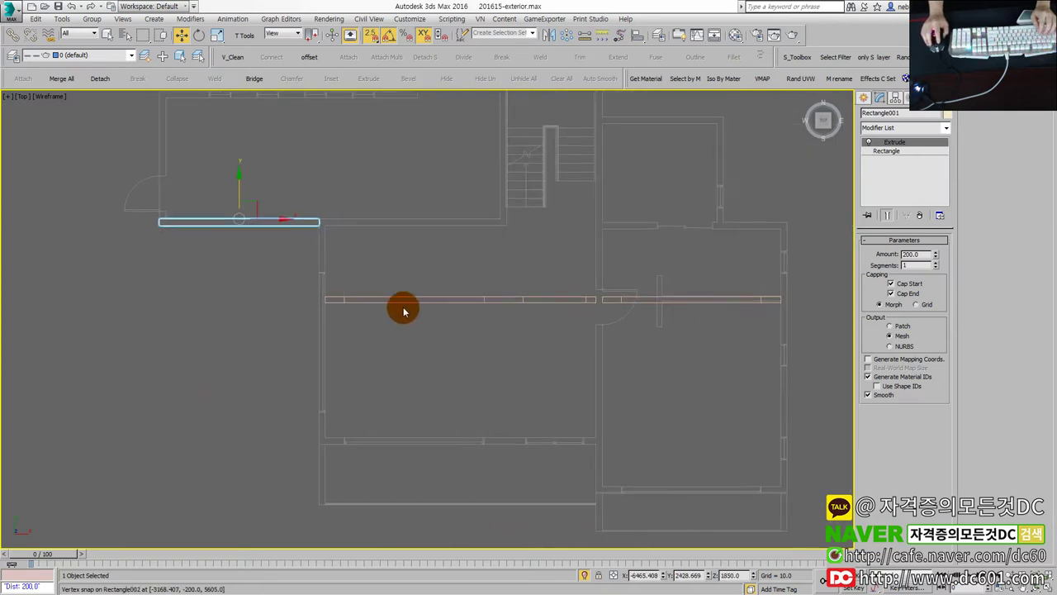
click(404, 307)
click(402, 304)
middle_drag(496, 350, 441, 286)
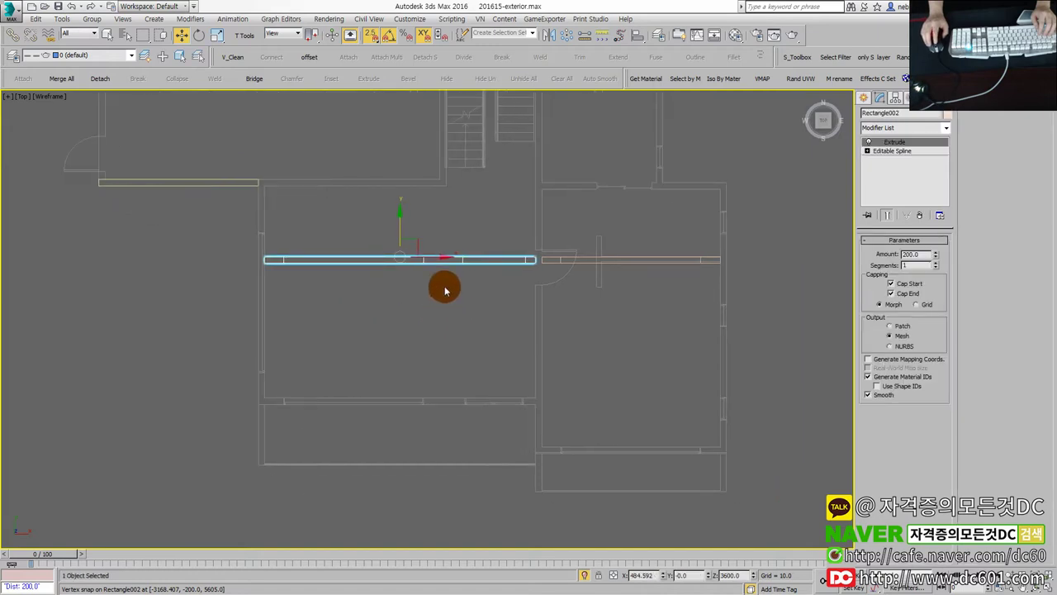
drag(534, 256, 533, 396)
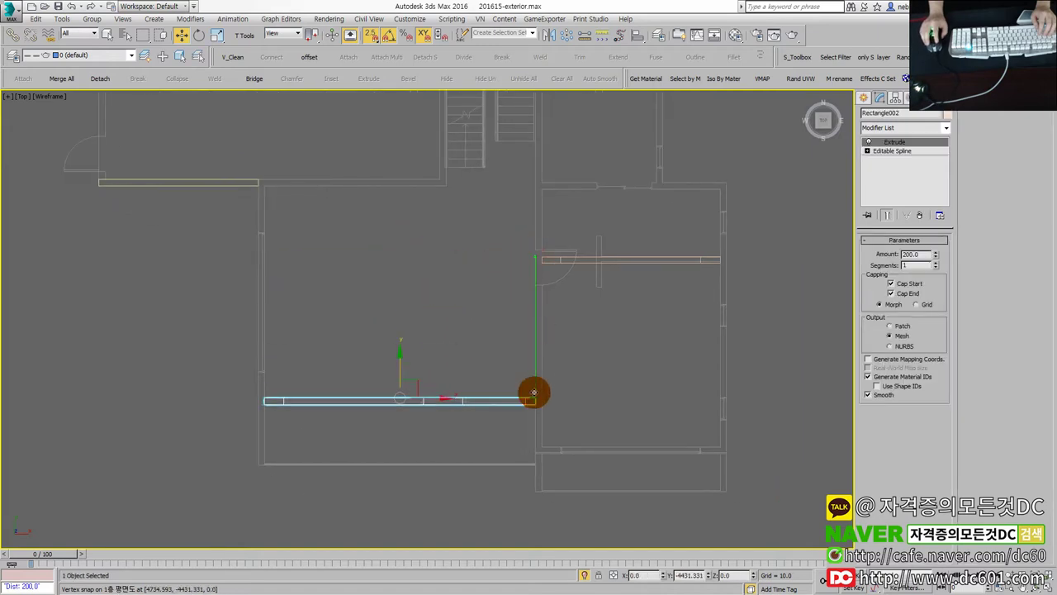
Move the right wall panel down onto its plan wall line.
middle_drag(604, 361, 455, 336)
click(553, 234)
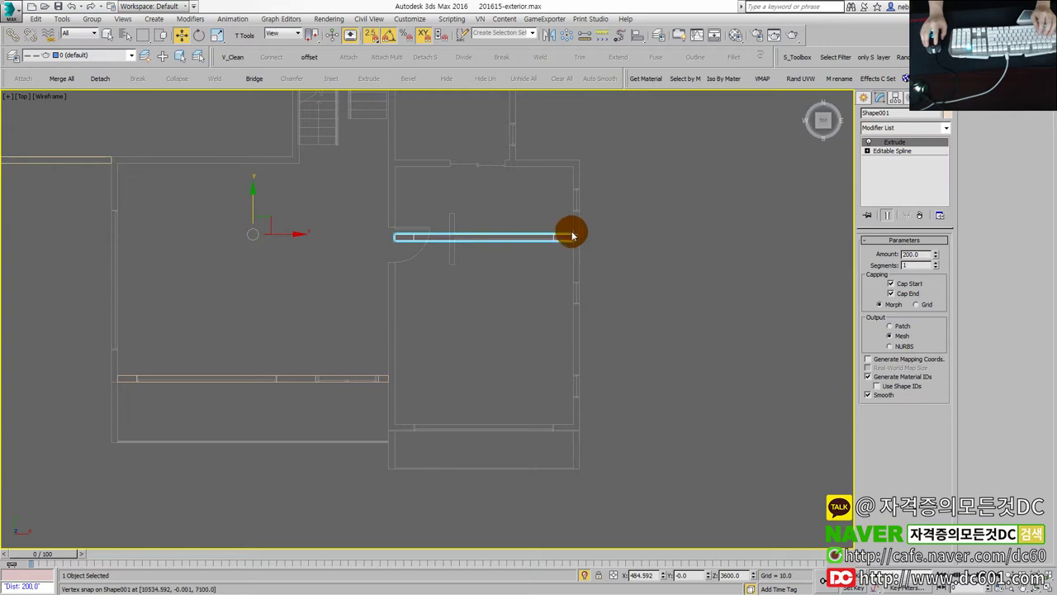
drag(571, 234, 573, 416)
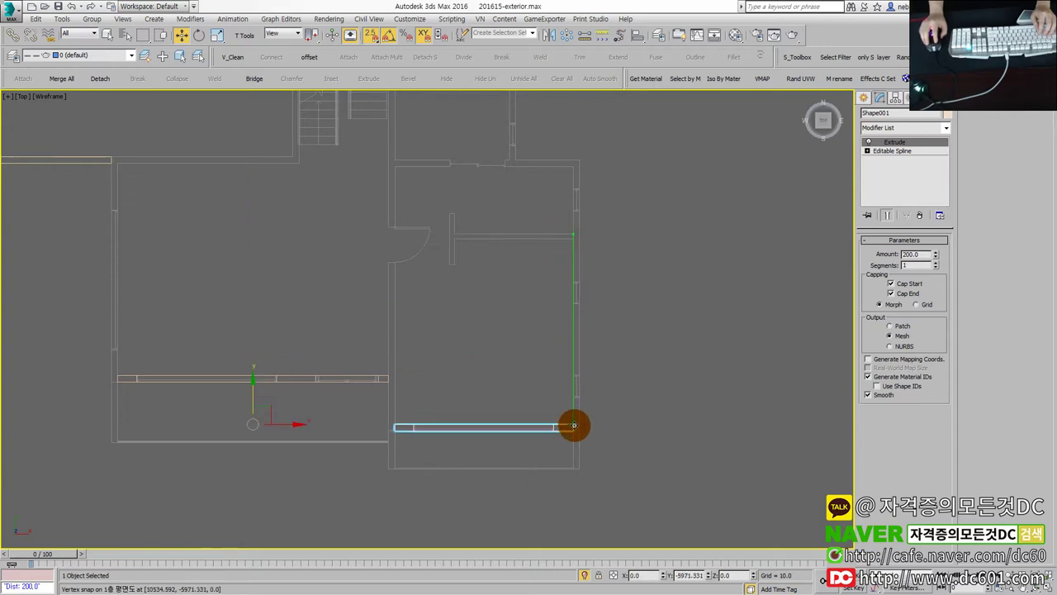
scroll(609, 435, up, 3)
scroll(609, 436, up, 1)
click(592, 420)
Select the left panel, inspect it in the 3D view, then return to the maximized Top view.
scroll(491, 353, down, 4)
middle_drag(491, 354, 431, 371)
scroll(259, 274, up, 4)
scroll(259, 274, up, 1)
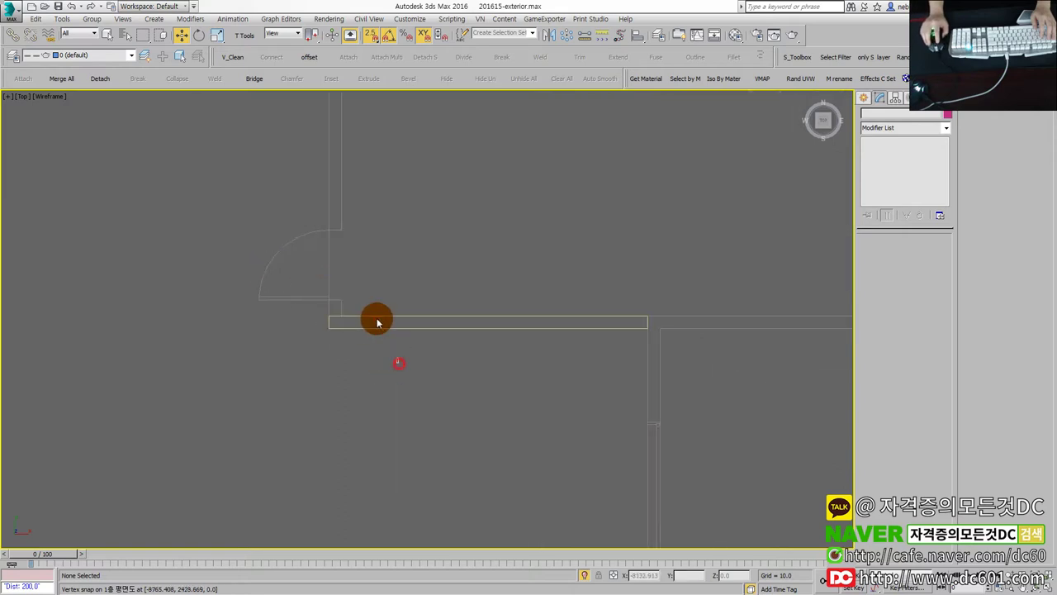
click(329, 320)
key(ctrl+e)
key(alt+w)
key(alt+w)
mouse_move(479, 436)
alt+middle_down()
mouse_move(534, 446)
mouse_move(429, 436)
mouse_move(475, 442)
alt+middle_up()
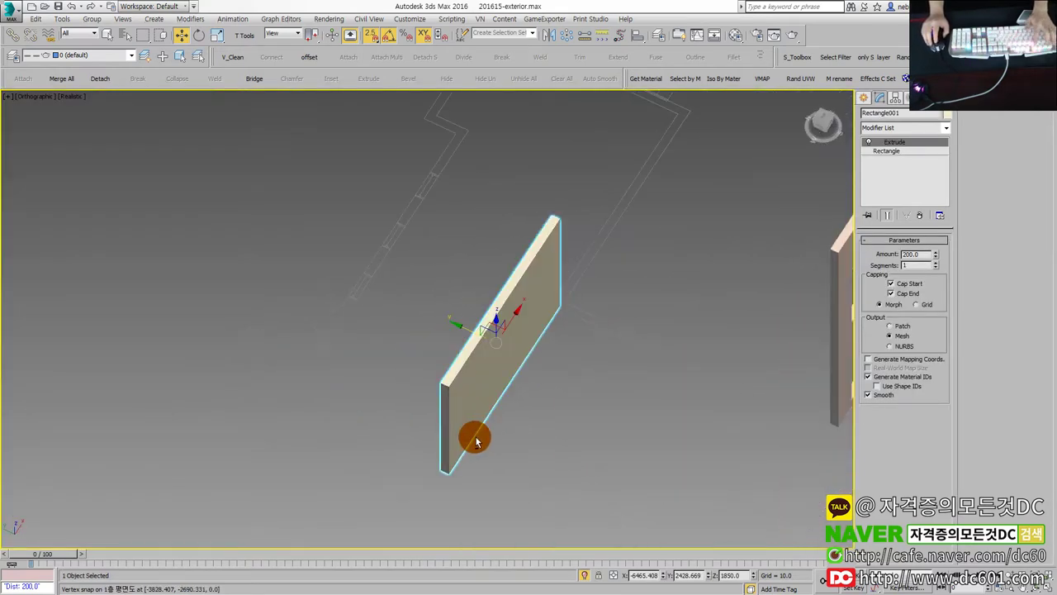
key(alt+w)
middle_click(269, 286)
key(alt+w)
mouse_move(269, 286)
middle_down()
mouse_move(350, 328)
mouse_move(248, 338)
middle_up()
scroll(319, 359, down, 2)
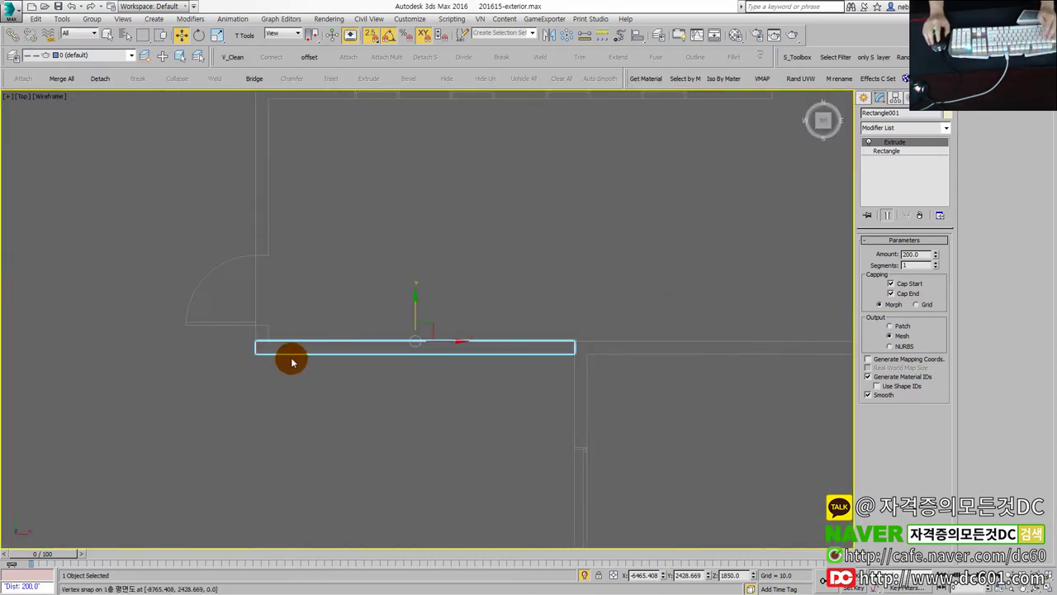
Convert the left panel to Editable Poly and connect its selected edges.
key(2)
click(396, 405)
key(ctrl+shift+e)
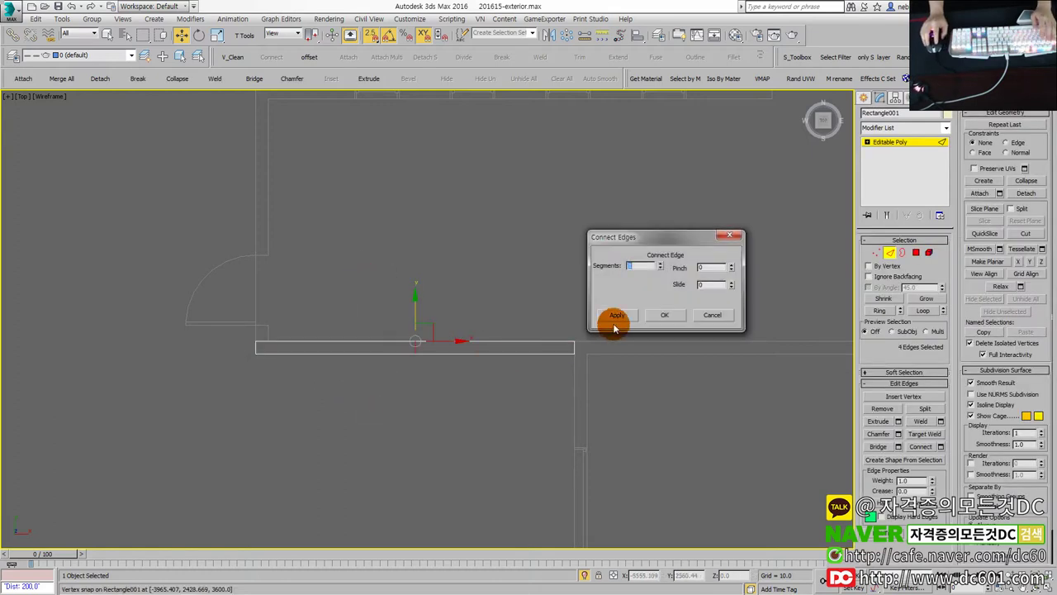
key(alt+w)
key(alt+w)
Select the wall's end polygon and snap-move it to a plan vertex in the Top view.
alt+middle_drag(561, 438, 604, 430)
key(4)
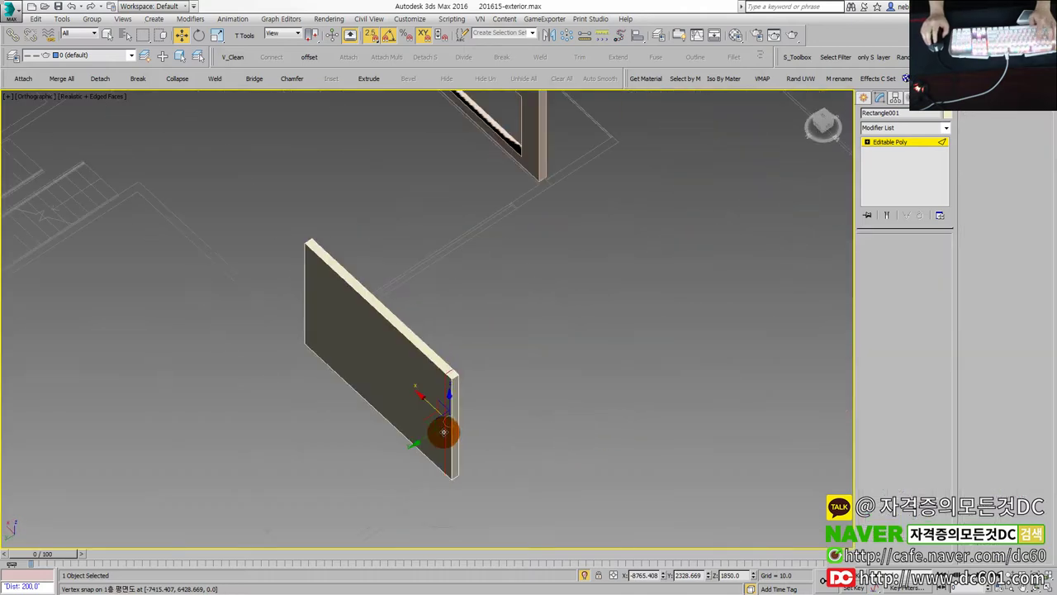
click(446, 431)
scroll(438, 450, up, 3)
key(shift+e)
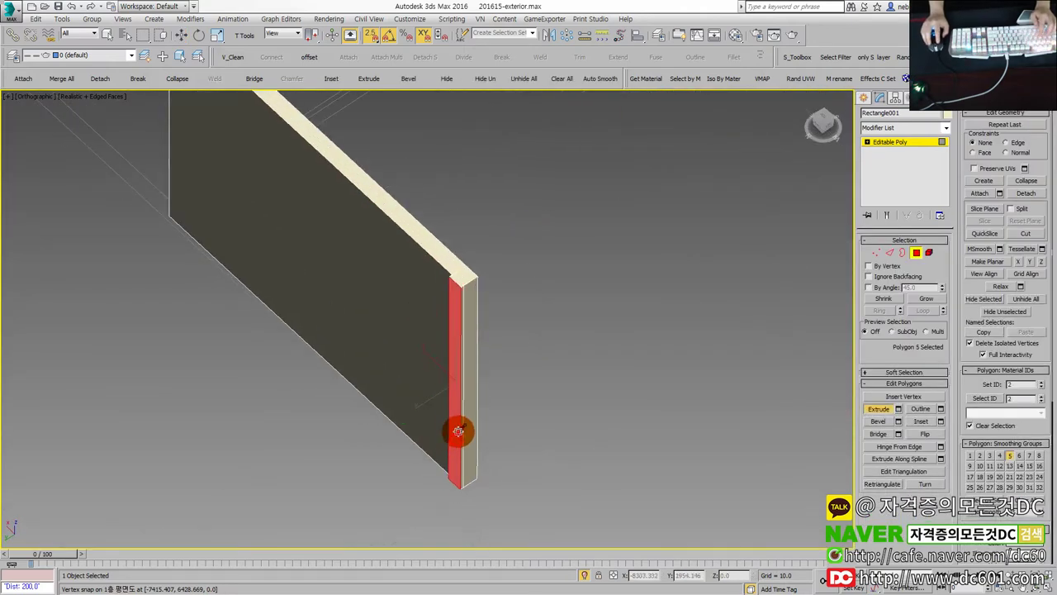
key(t)
key(F3)
key(w)
scroll(264, 326, up, 1)
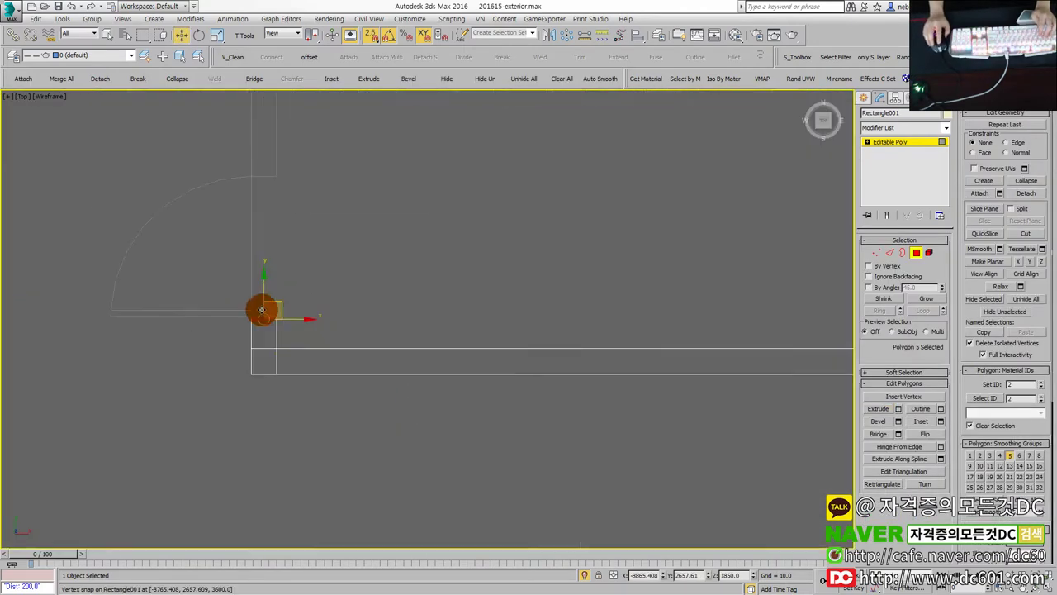
drag(272, 300, 279, 319)
Adjust the end face in the 3D view, then exit face editing and clear the selection.
key(F3)
mouse_move(396, 345)
alt+middle_down()
mouse_move(538, 454)
mouse_move(536, 437)
mouse_move(585, 437)
mouse_move(391, 438)
mouse_move(426, 440)
alt+middle_up()
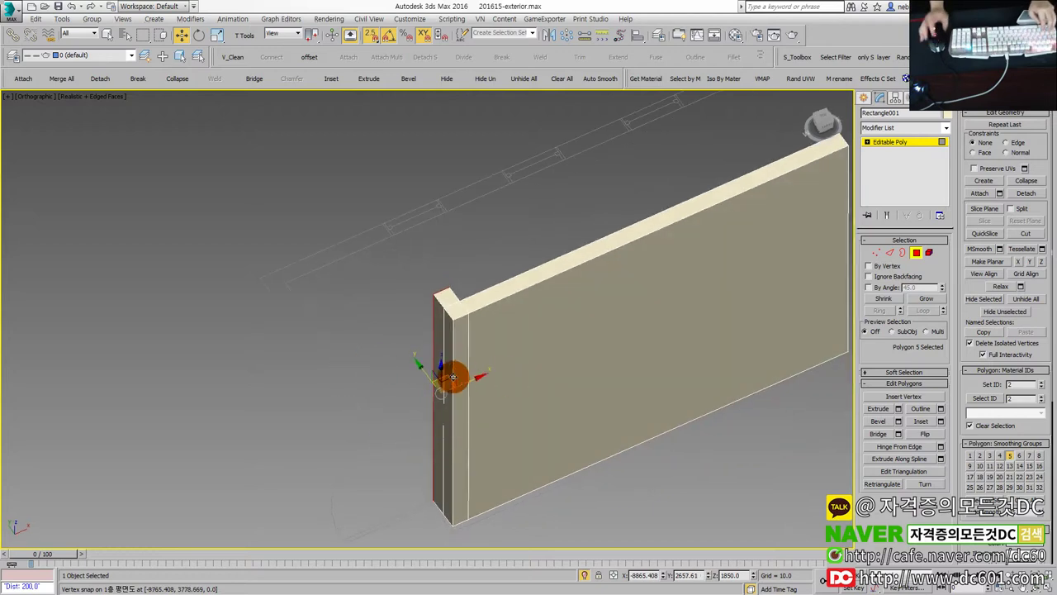
drag(453, 377, 453, 377)
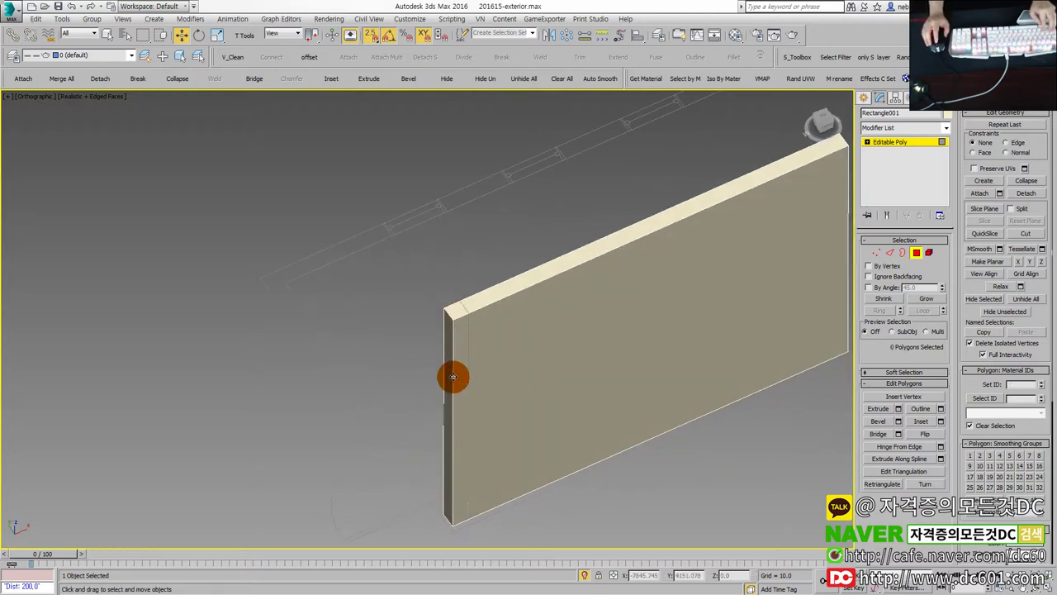
click(453, 377)
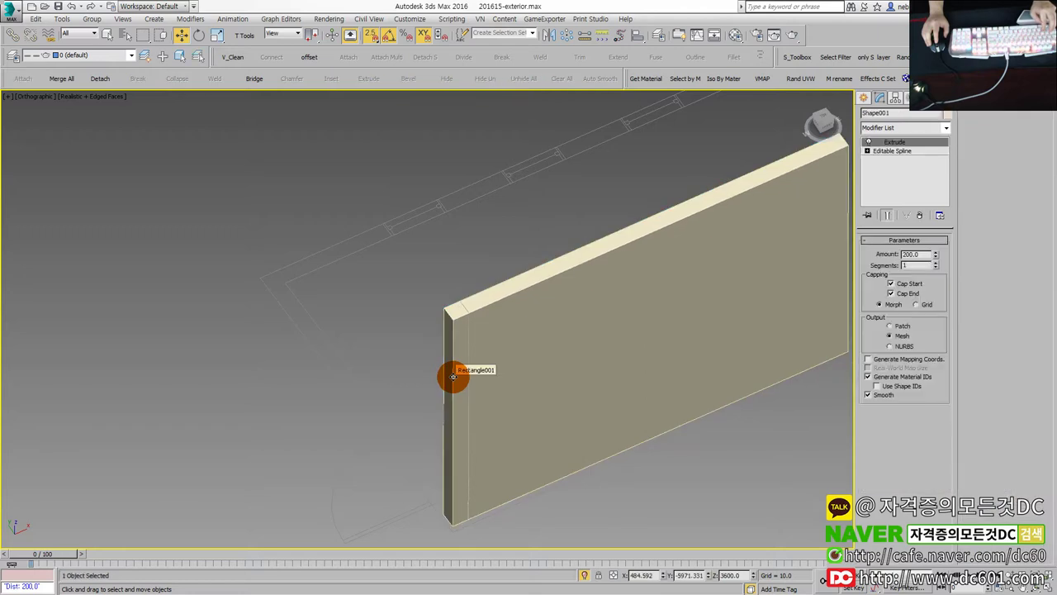
scroll(452, 376, down, 3)
click(611, 420)
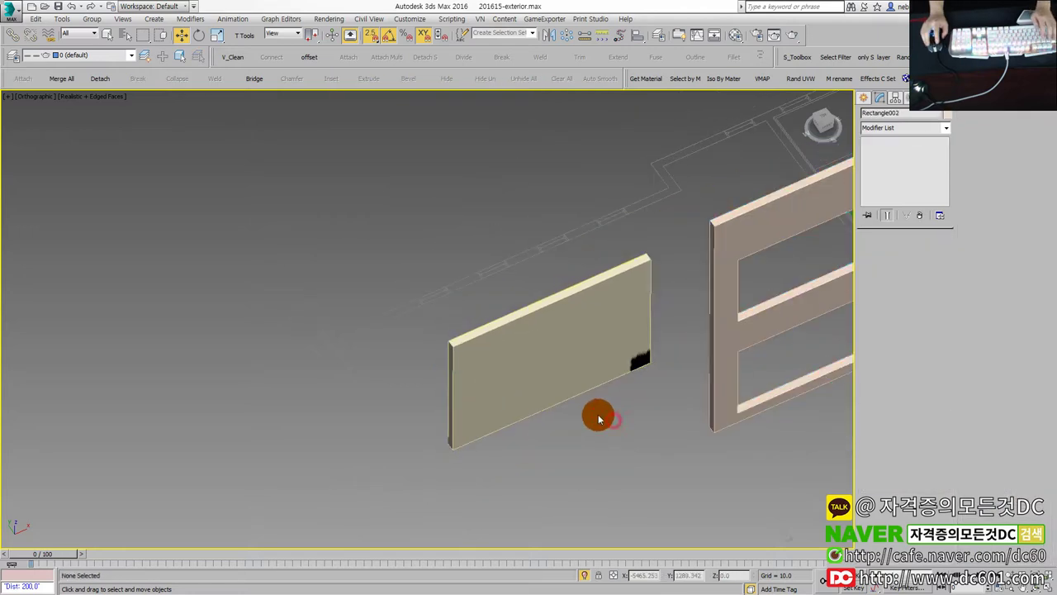
Set the viewport shading to Shaded + Edged Faces.
click(93, 97)
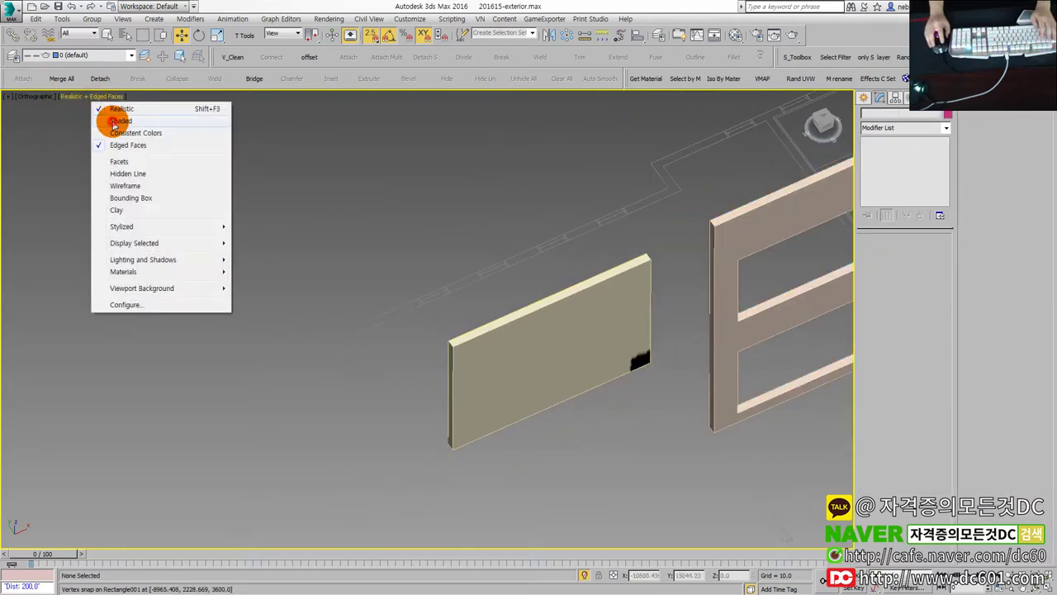
click(124, 123)
scroll(559, 401, down, 2)
scroll(524, 413, down, 2)
mouse_move(673, 309)
alt+middle_down()
mouse_move(666, 395)
mouse_move(686, 368)
mouse_move(681, 394)
mouse_move(696, 394)
mouse_move(680, 377)
alt+middle_up()
Maximize the Top view and move the left wall panel down onto its wall line.
key(alt+w)
middle_drag(350, 283, 333, 275)
key(alt+w)
scroll(333, 276, down, 5)
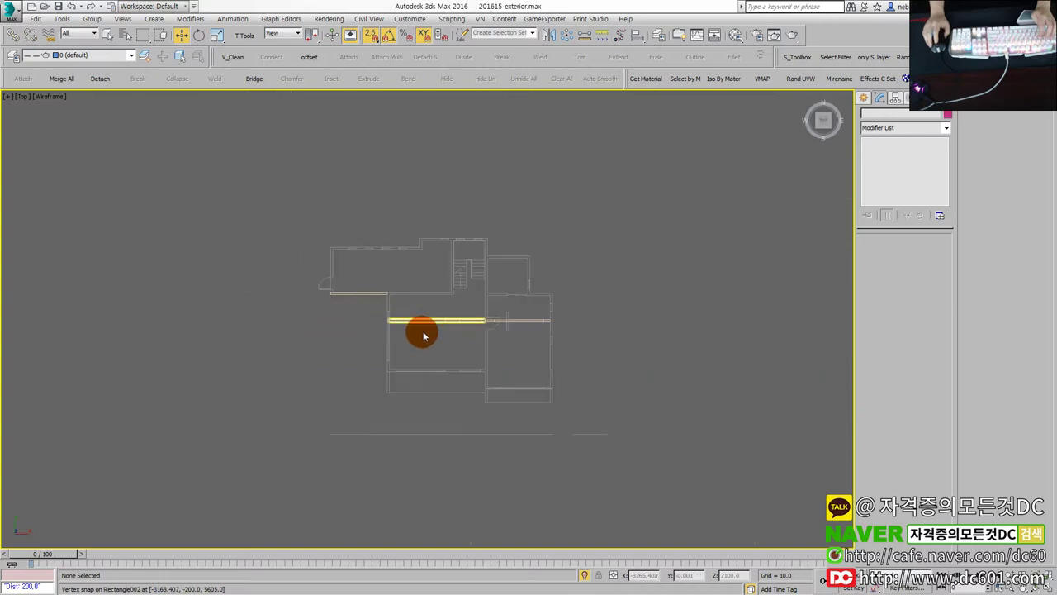
scroll(460, 337, up, 3)
click(449, 299)
mouse_move(512, 305)
mouse_down()
mouse_move(496, 378)
mouse_move(504, 405)
mouse_up()
Move the right wall panel down onto its wall line and restore the four-view layout.
click(529, 305)
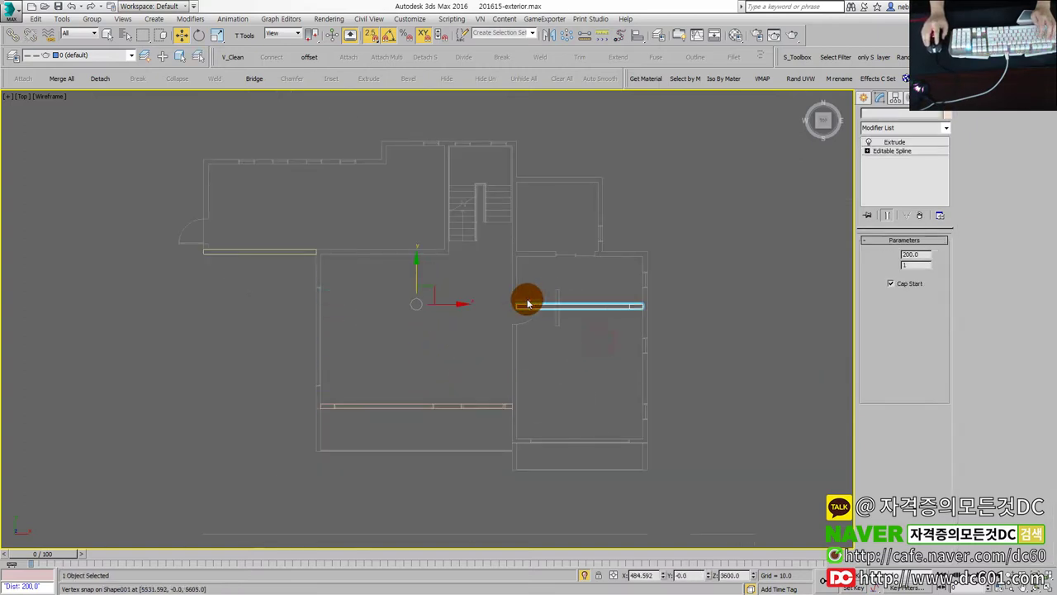
drag(512, 303, 519, 439)
scroll(552, 422, up, 3)
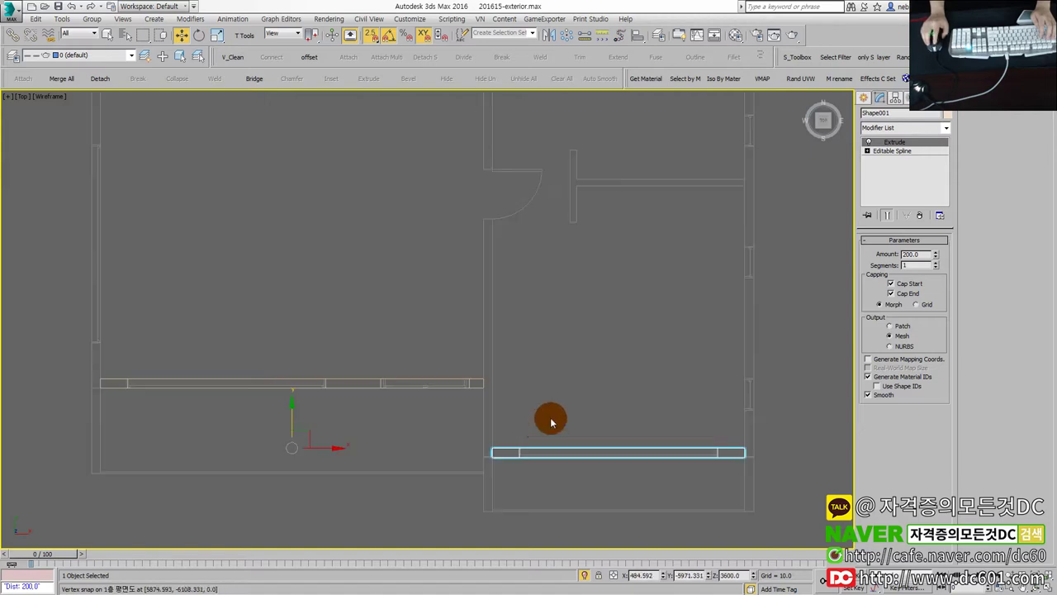
click(564, 384)
scroll(515, 372, down, 3)
scroll(491, 371, down, 3)
key(alt+w)
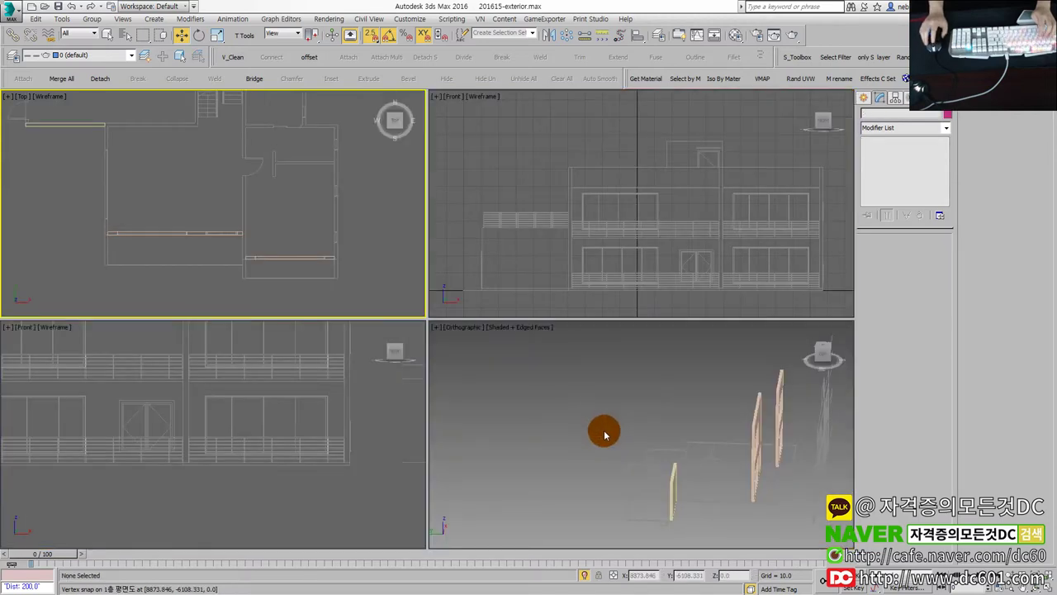
Maximize the Front viewport in Realistic shading and select the left facade panel.
click(299, 430)
key(alt+w)
scroll(297, 427, down, 3)
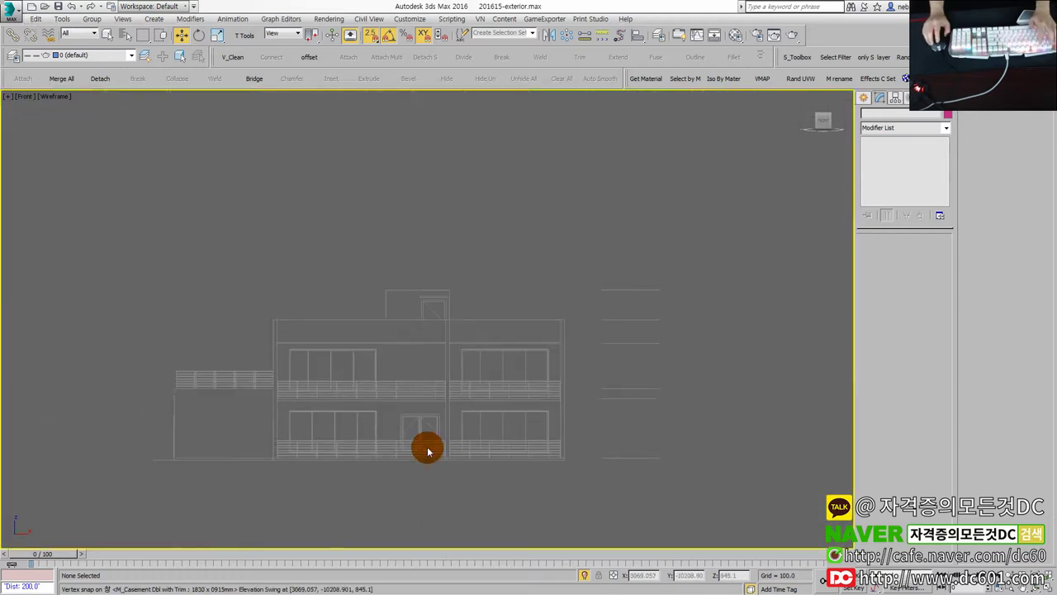
key(F3)
scroll(376, 406, up, 4)
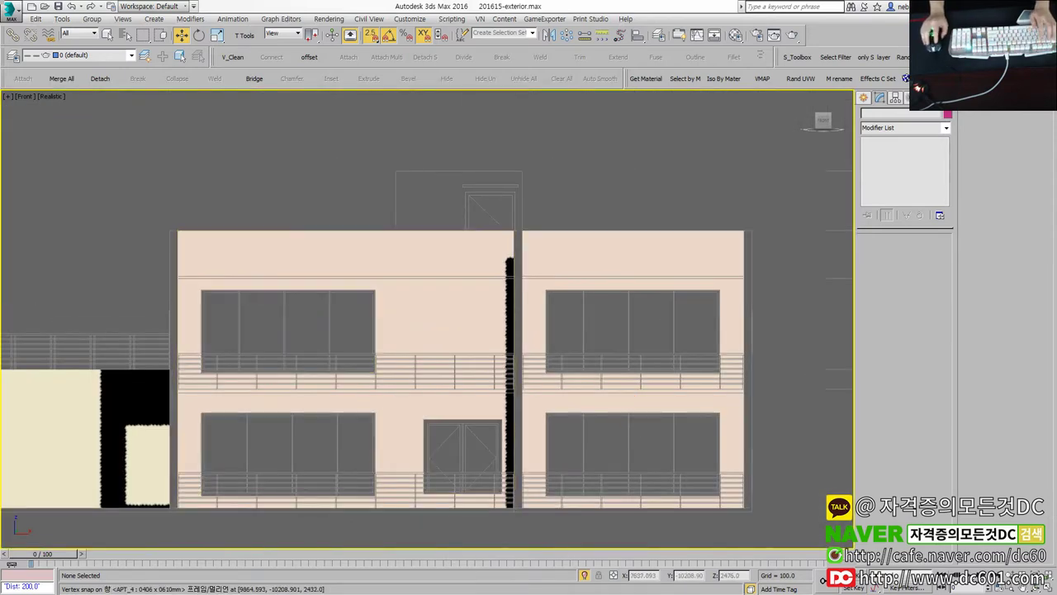
click(509, 416)
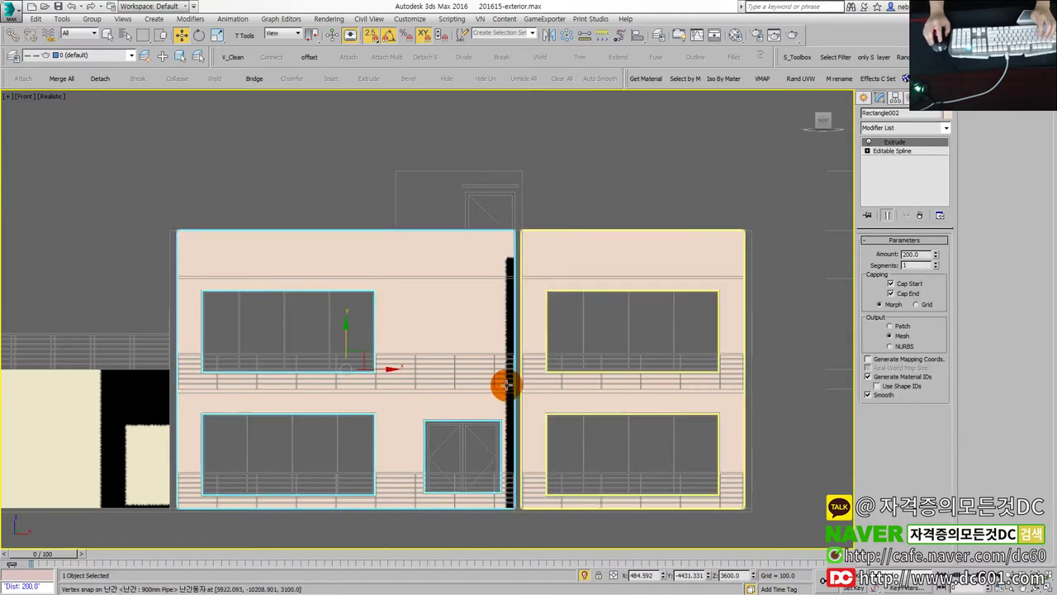
Maximize the 3D view, orbit to an angle, and select the small and middle facade panels.
key(alt+w)
middle_click(683, 442)
key(alt+w)
mouse_move(623, 424)
alt+middle_down()
mouse_move(661, 350)
mouse_move(644, 342)
alt+middle_up()
click(386, 410)
ctrl+click(565, 382)
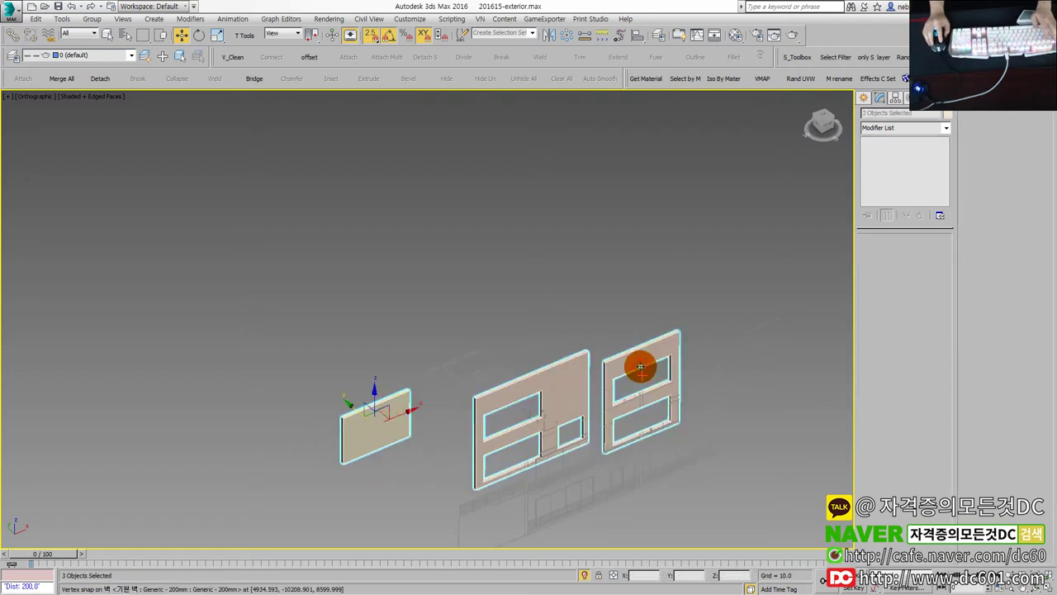
Set the selected facade panels' object colour to blue, then deselect them.
click(942, 128)
click(947, 119)
click(575, 286)
click(583, 362)
click(690, 313)
Unhide All objects so the plan lines, windows and railings reappear around the panels.
mouse_move(690, 314)
alt+middle_down()
mouse_move(638, 328)
mouse_move(630, 356)
mouse_move(488, 397)
alt+middle_up()
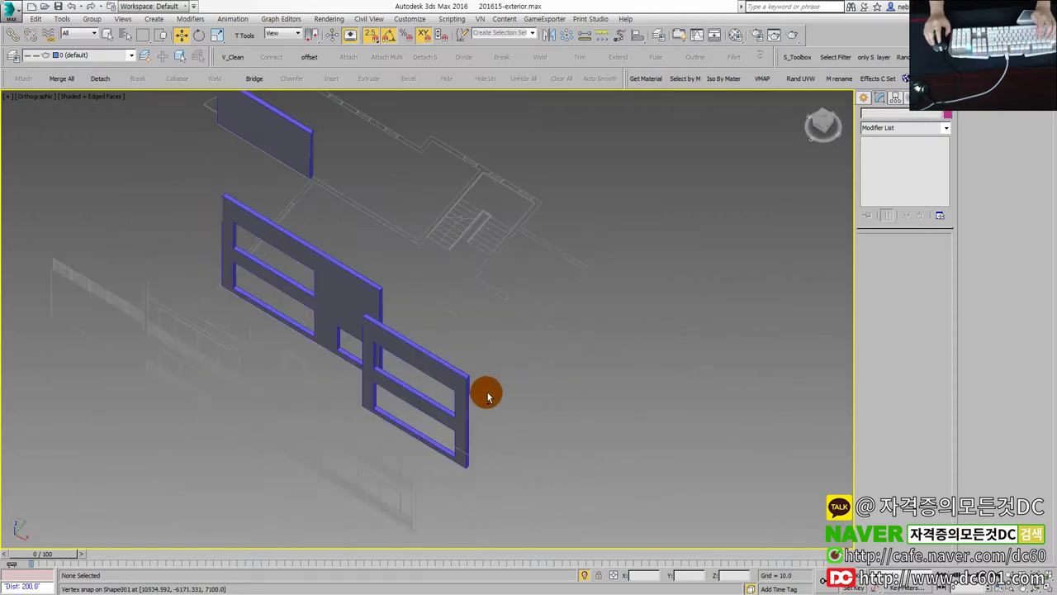
alt+middle_drag(515, 361, 623, 372)
right_click(570, 311)
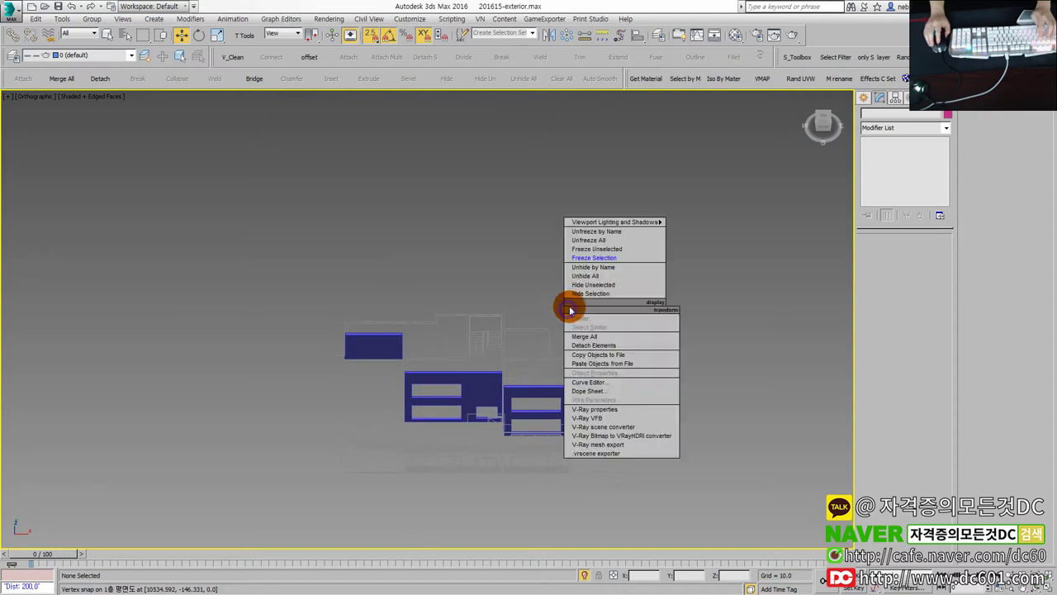
click(590, 276)
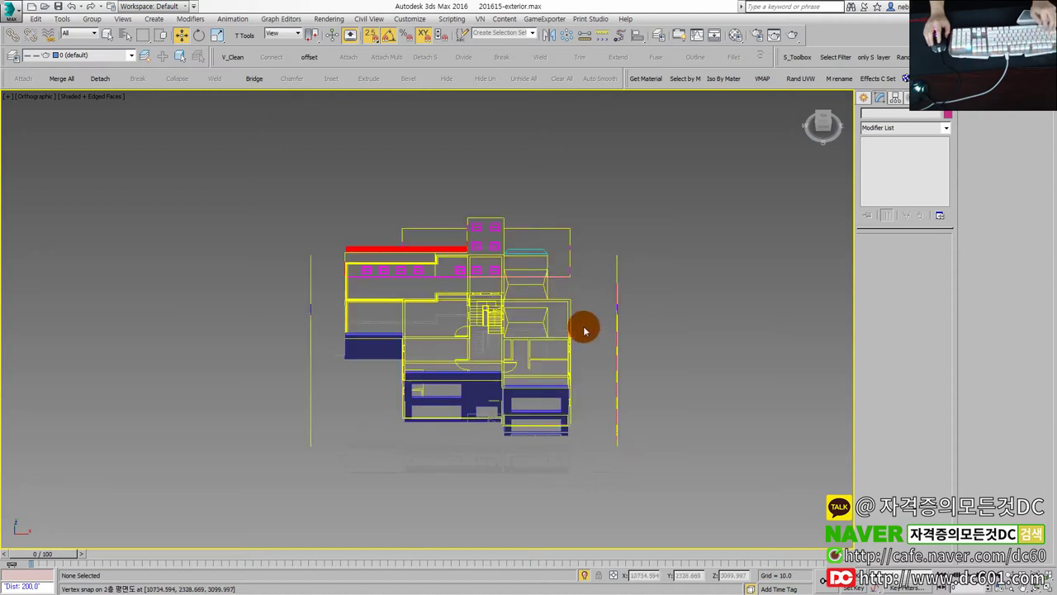
key(ctrl+z)
right_click(584, 327)
click(604, 264)
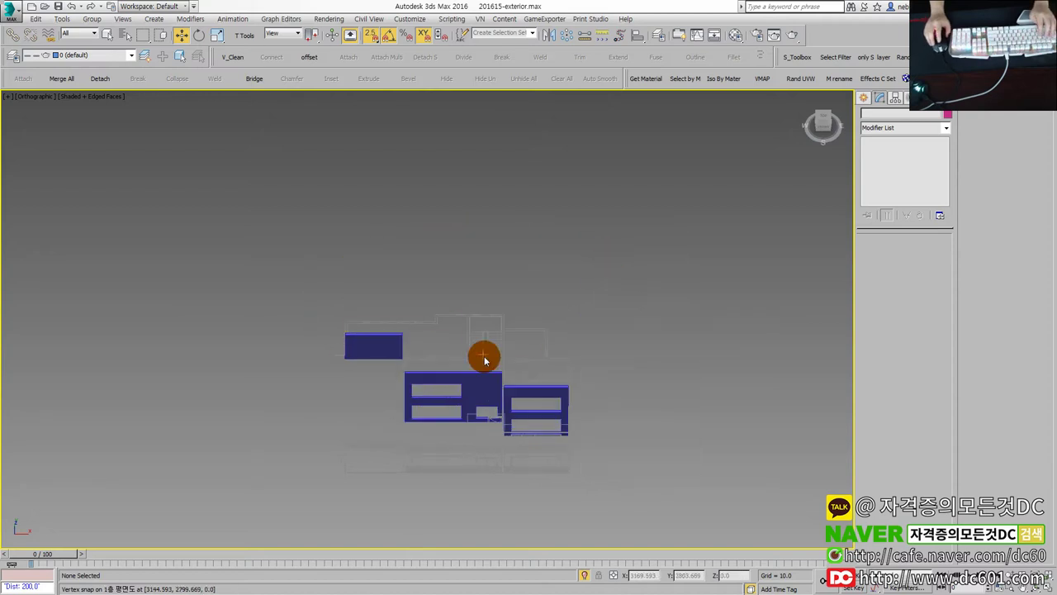
right_click(570, 338)
click(561, 313)
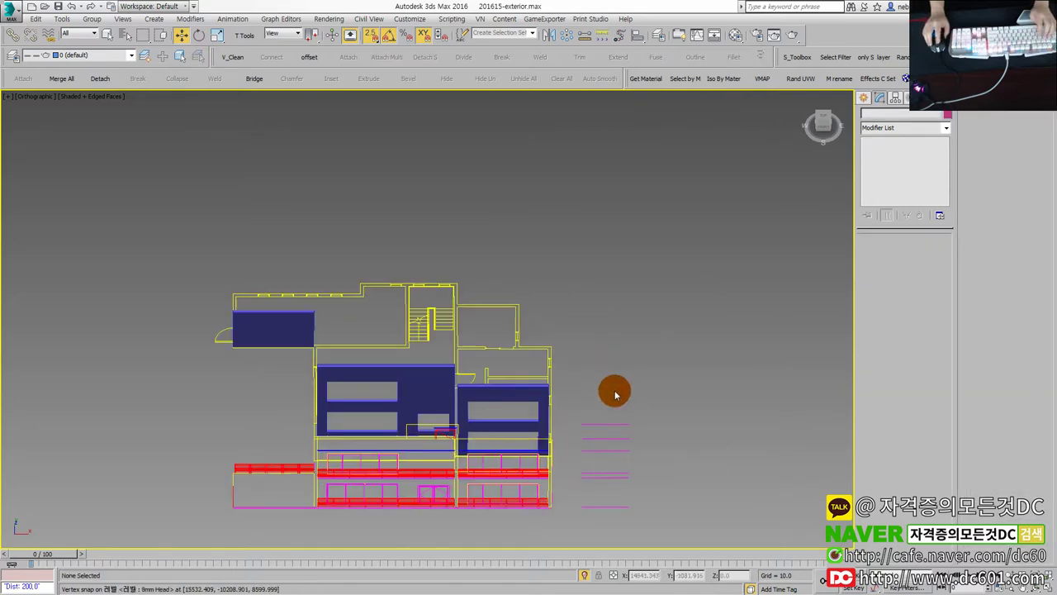
Orbit and zoom to a three-quarter view of the whole building.
alt+middle_drag(581, 578, 613, 496)
scroll(580, 462, down, 3)
scroll(520, 467, down, 2)
mouse_move(520, 467)
alt+middle_down()
mouse_move(586, 433)
mouse_move(562, 418)
alt+middle_up()
scroll(618, 410, up, 4)
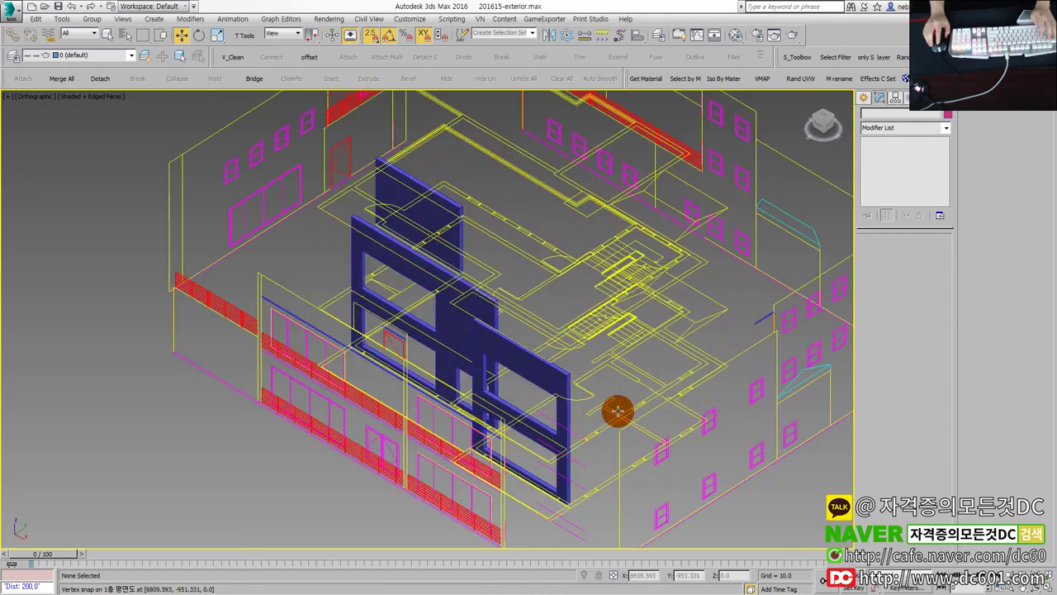
Select the right side elevation and floor plan and isolate them.
click(727, 367)
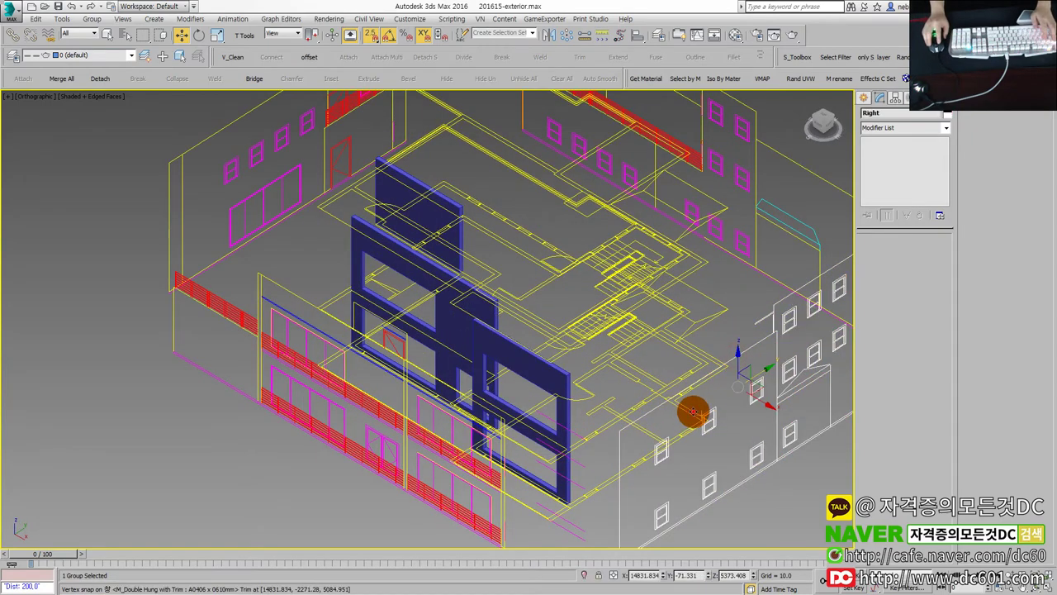
ctrl+click(699, 436)
key(alt+q)
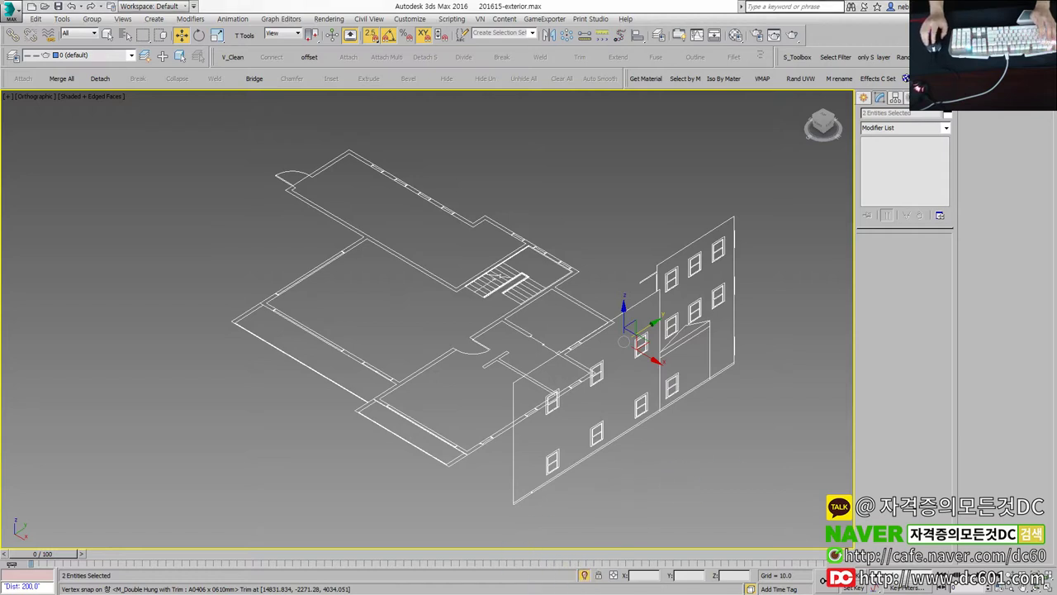
click(642, 421)
key(alt+w)
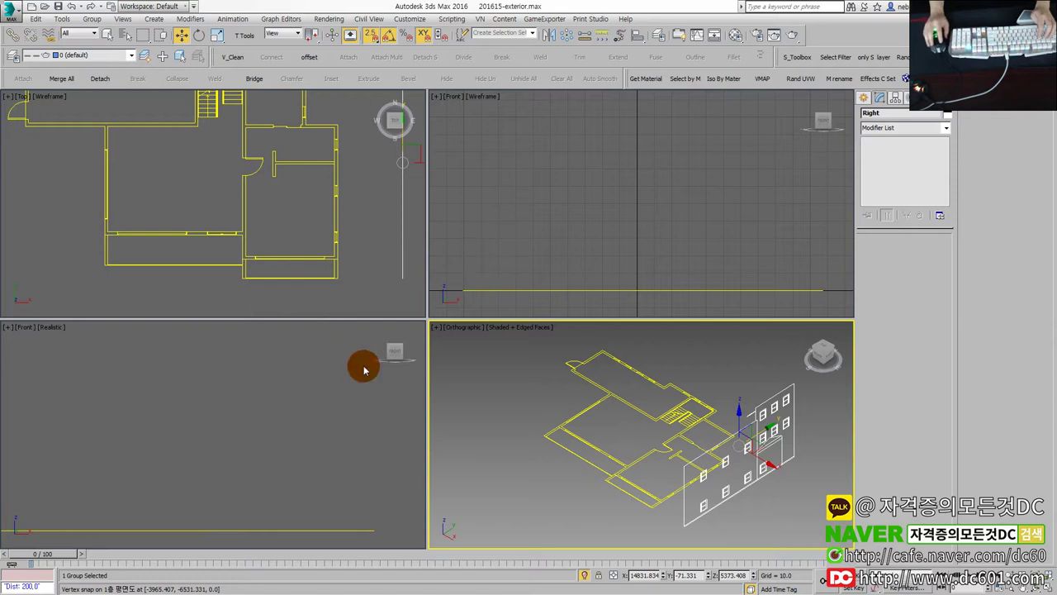
Switch the top-right viewport to the Left view.
click(321, 396)
scroll(319, 397, down, 2)
scroll(319, 397, down, 1)
click(578, 234)
key(l)
scroll(588, 258, down, 1)
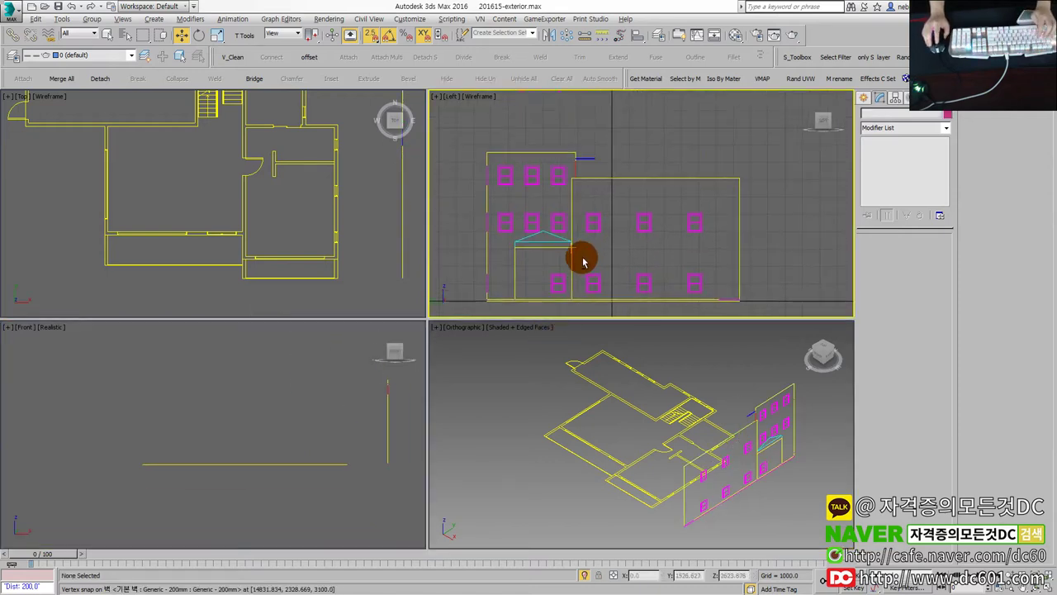
key(alt+w)
key(alt+w)
click(615, 501)
click(496, 176)
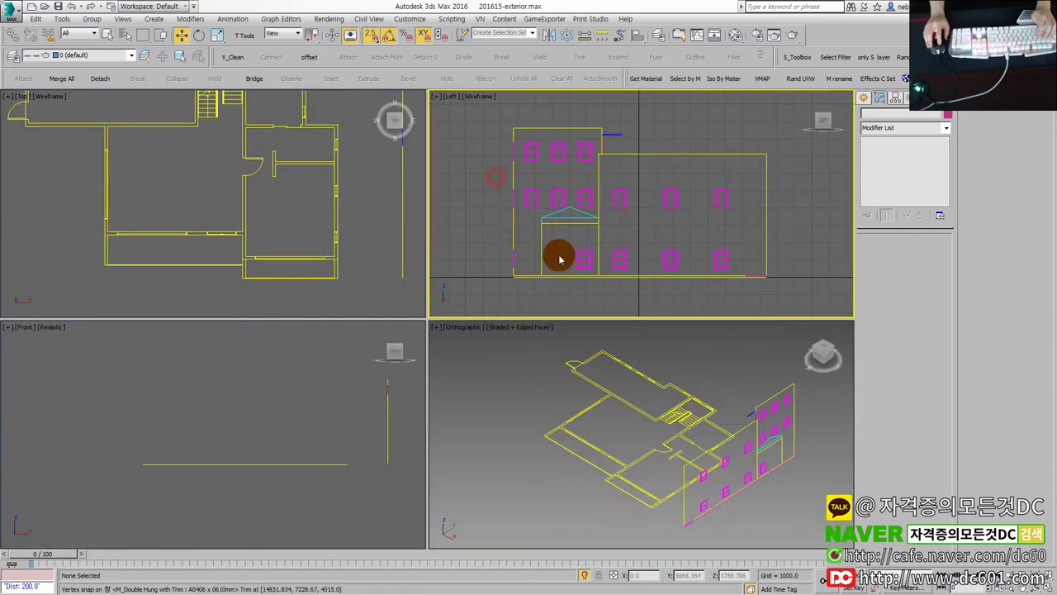
Freeze the selected side elevation drawings as grey references.
click(550, 199)
right_click(553, 201)
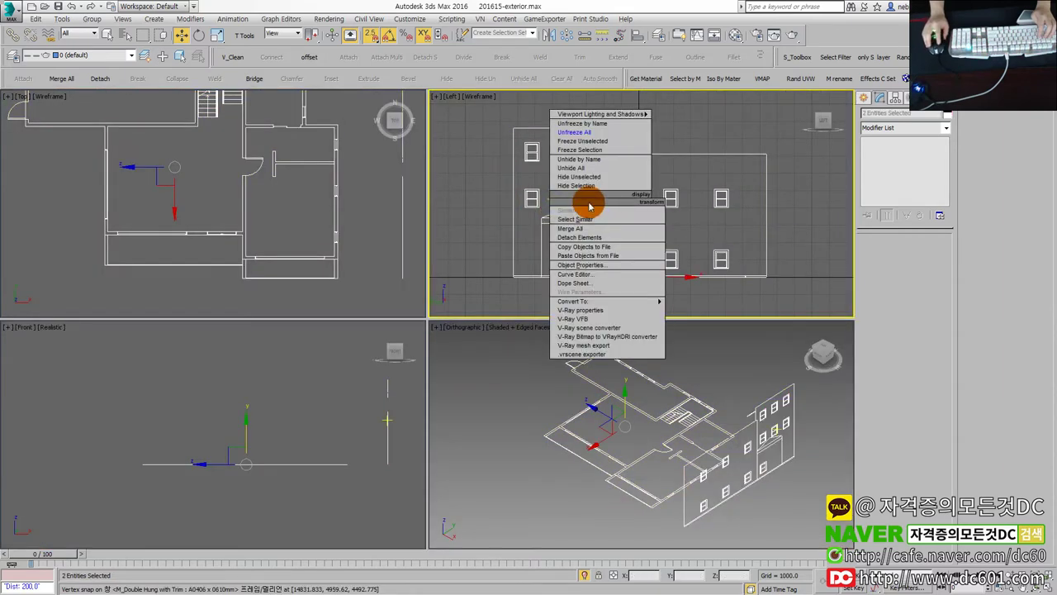
click(584, 151)
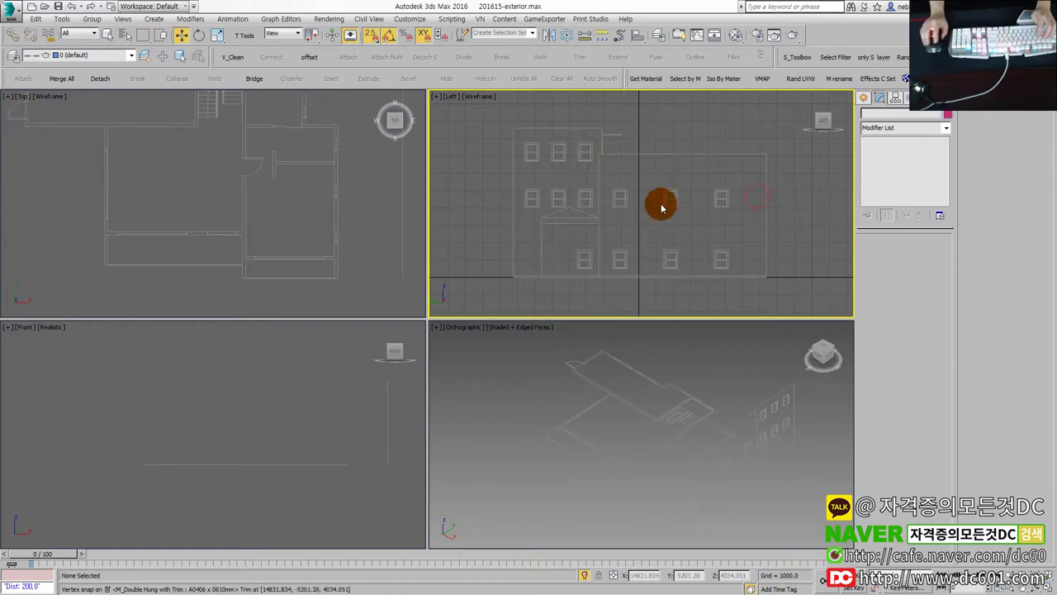
middle_drag(703, 472, 639, 447)
Maximize the Left viewport to fill the screen.
click(534, 217)
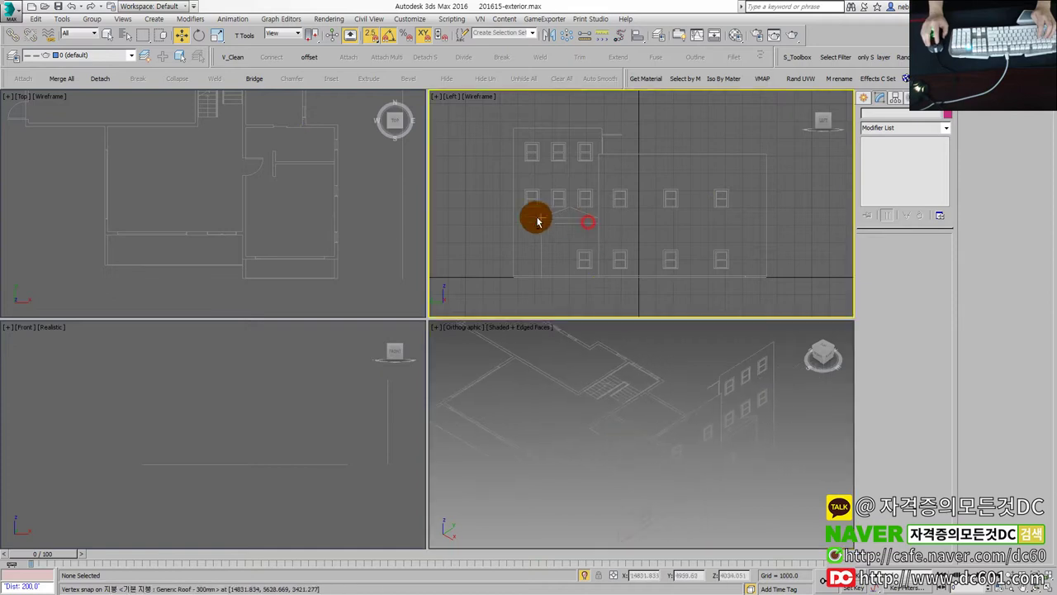
key(alt+w)
click(51, 96)
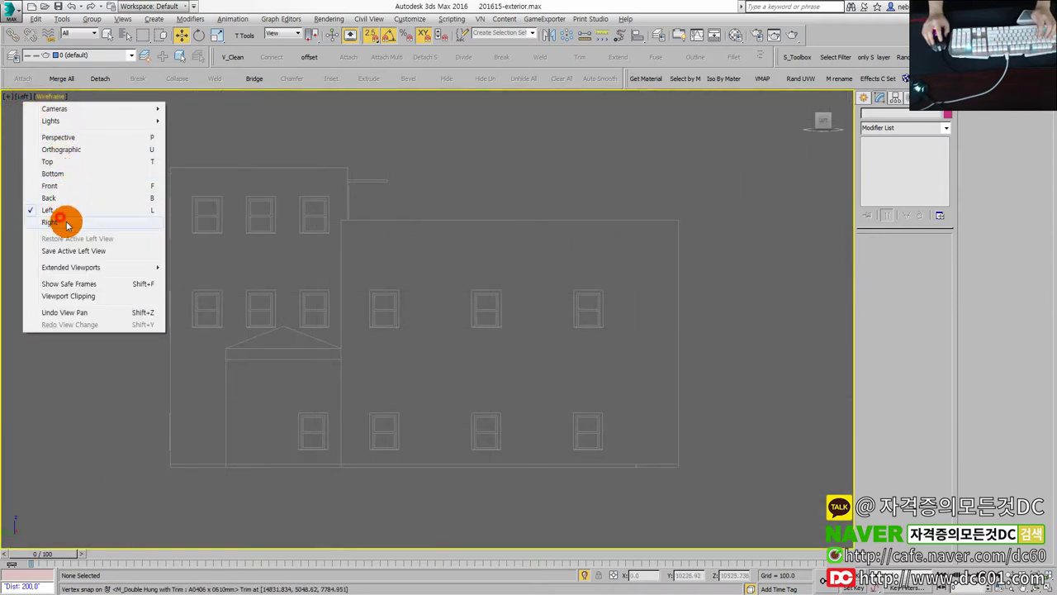
Change the view to Right and start the Rectangle tool with Start New Shape off.
click(67, 225)
mouse_move(538, 323)
middle_down()
mouse_move(498, 321)
mouse_move(523, 263)
middle_up()
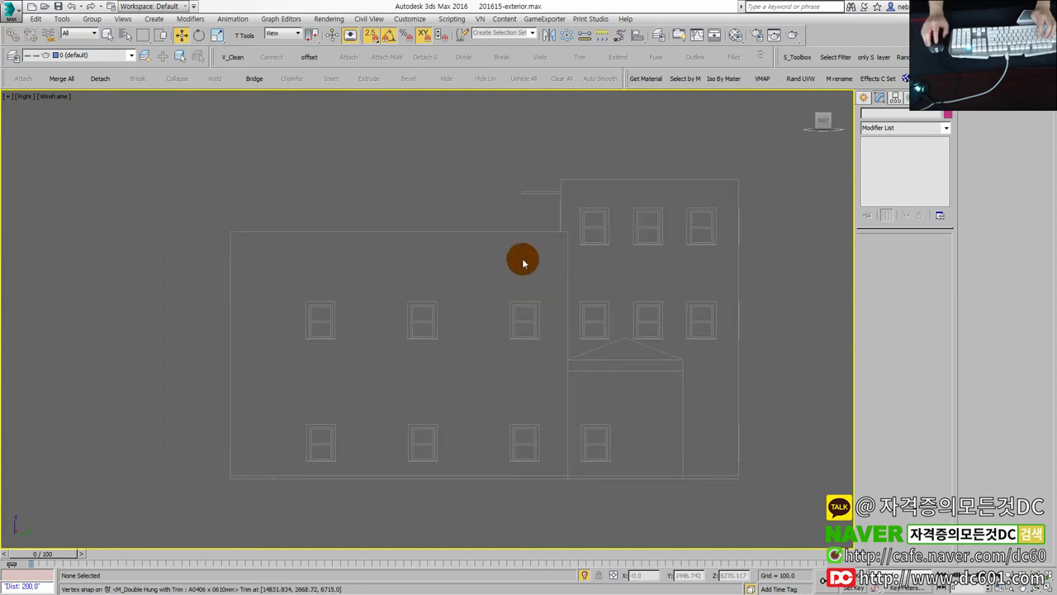
click(865, 100)
click(924, 177)
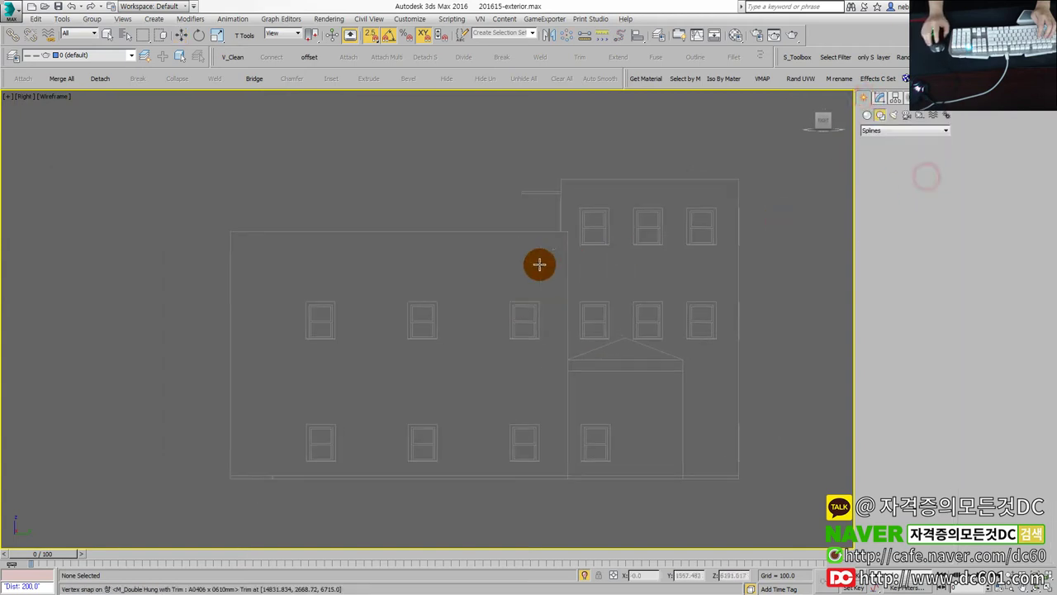
middle_drag(538, 264, 623, 245)
click(883, 166)
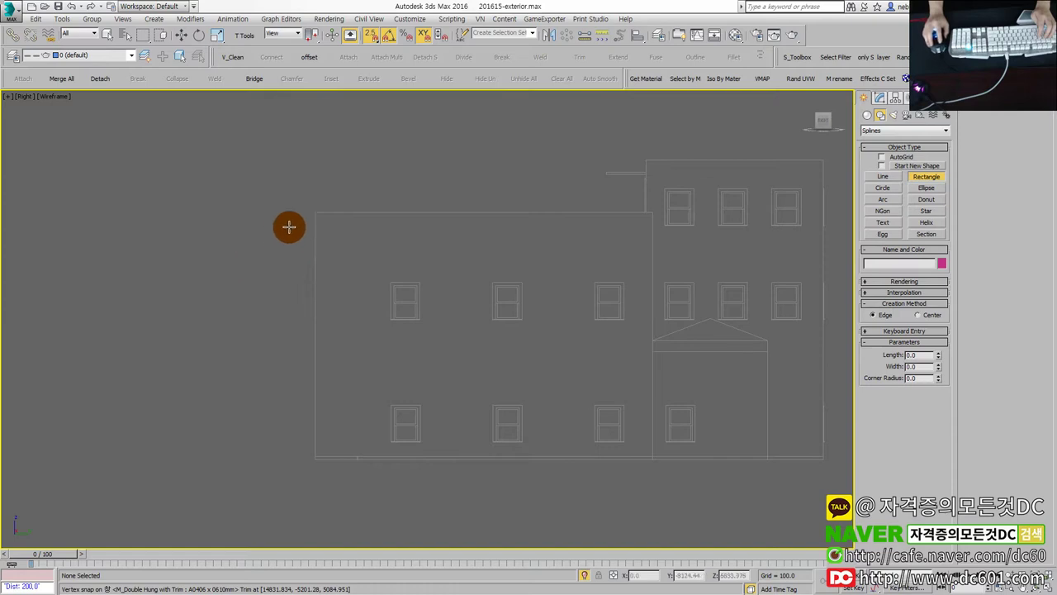
Trace the lower wall block and the upper windows with rectangles.
drag(315, 213, 652, 456)
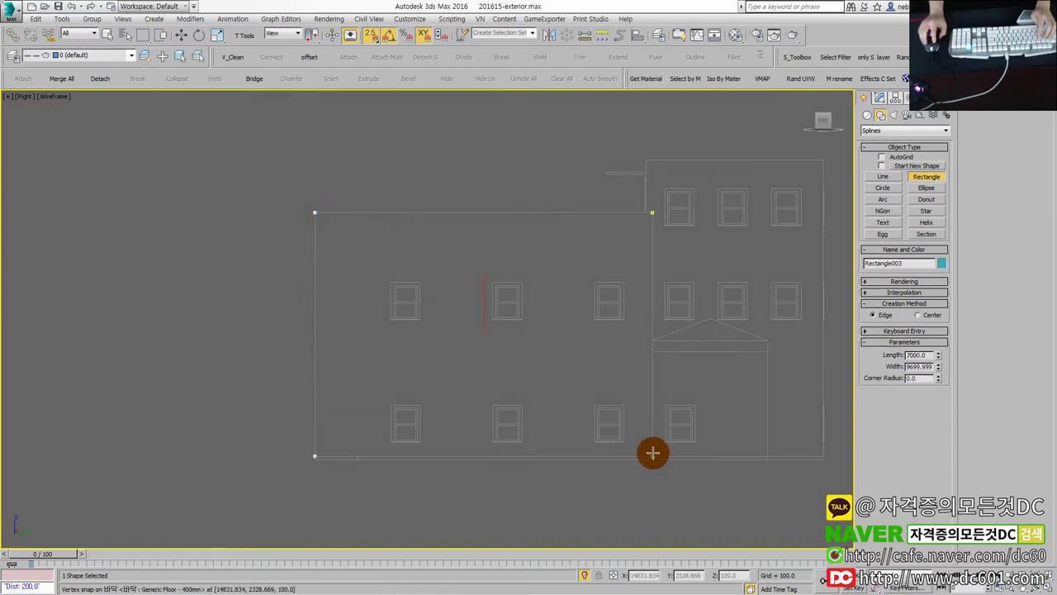
mouse_move(386, 278)
mouse_down()
mouse_move(427, 320)
mouse_move(421, 331)
mouse_up()
scroll(429, 327, up, 2)
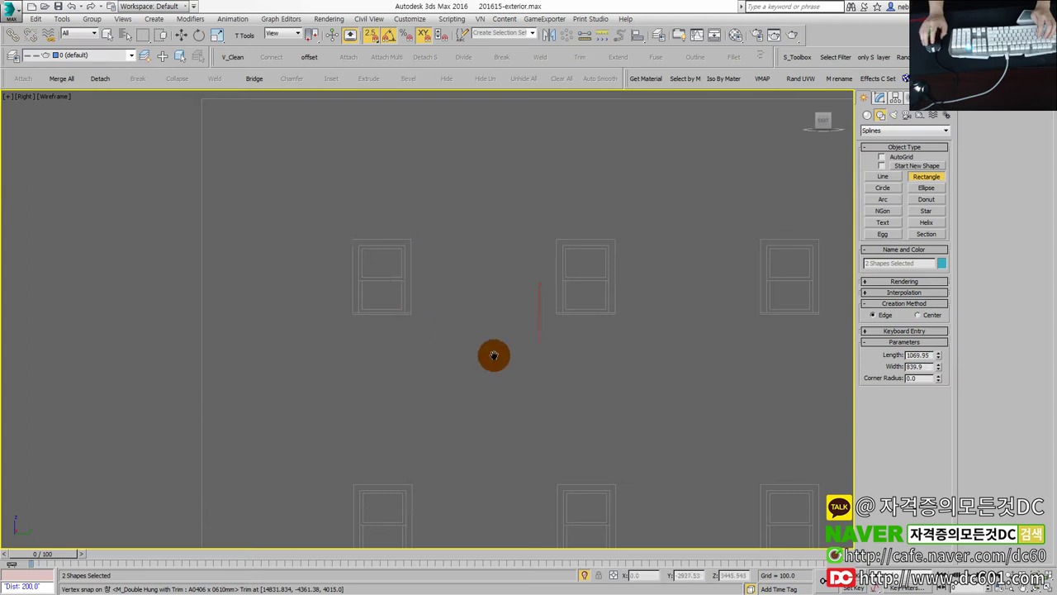
middle_drag(494, 356, 350, 368)
drag(407, 252, 472, 330)
middle_drag(472, 331, 432, 361)
drag(490, 249, 560, 348)
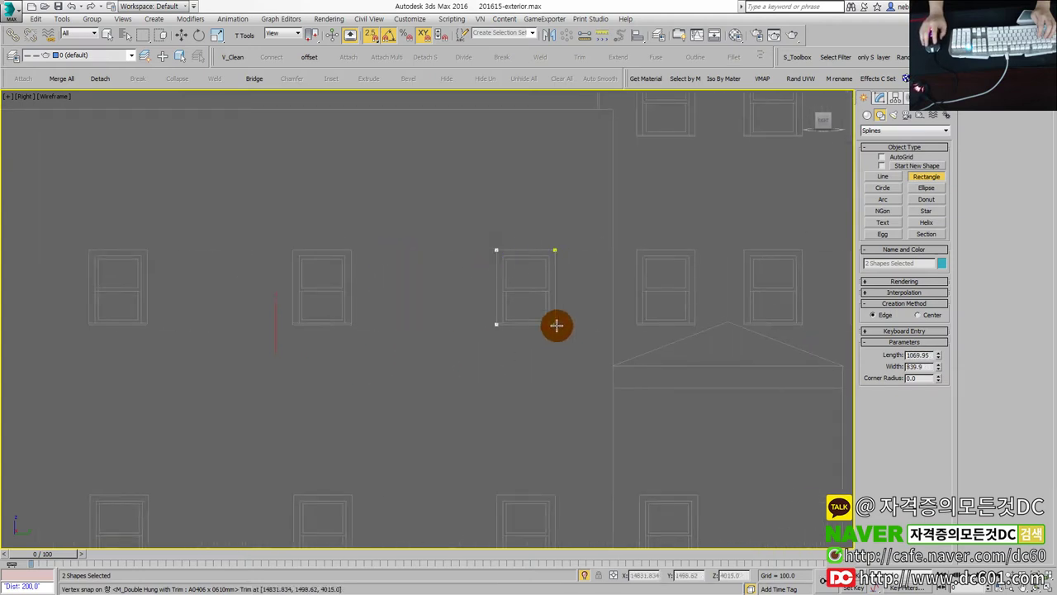
middle_drag(550, 441, 459, 371)
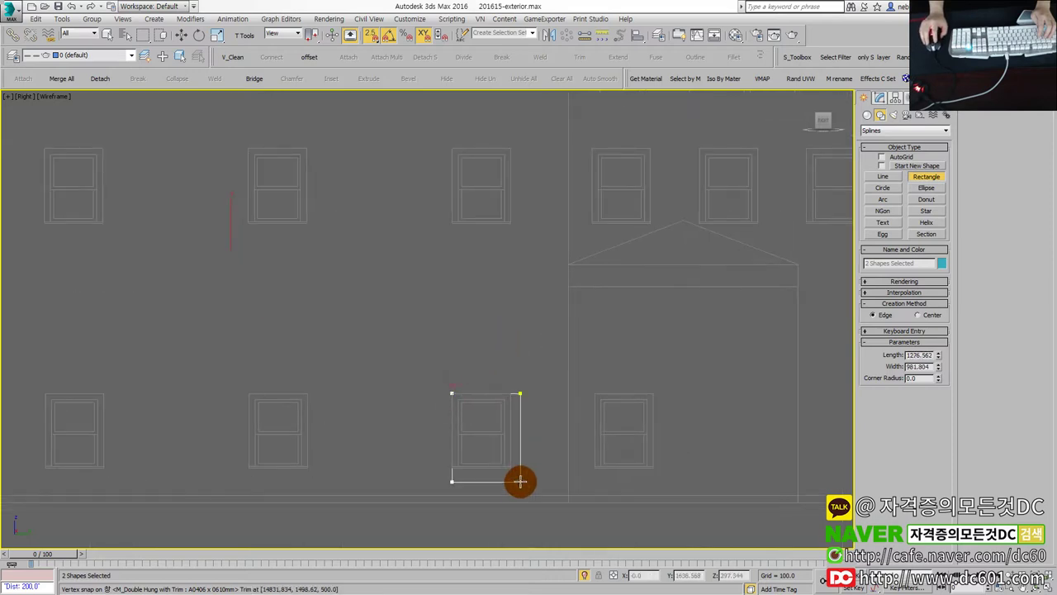
scroll(528, 471, up, 3)
key(w)
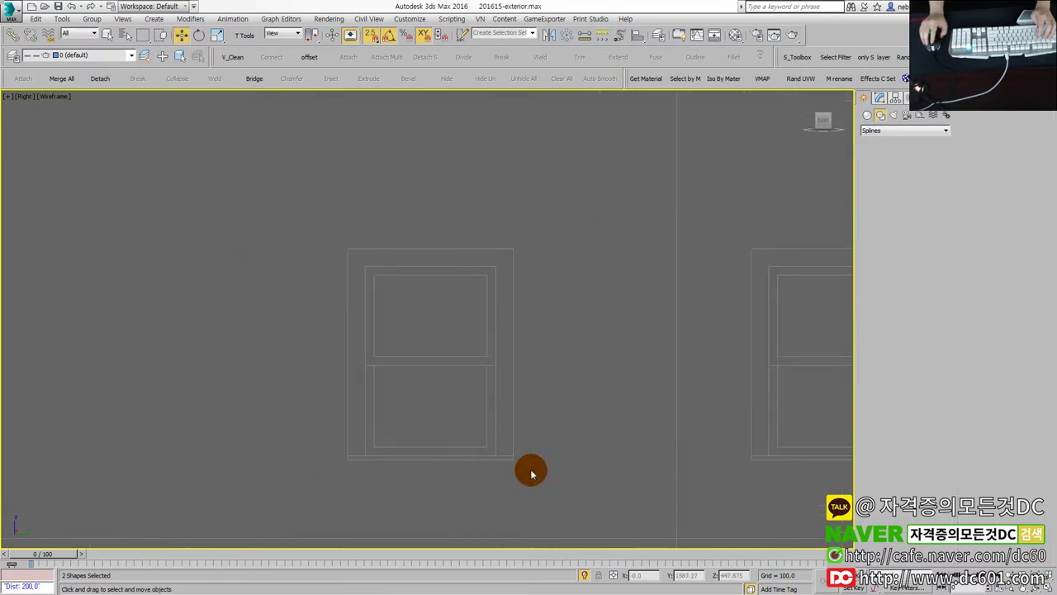
scroll(505, 417, down, 4)
Draw a rectangle over a ground-floor window and slide it into place.
key(alt+w)
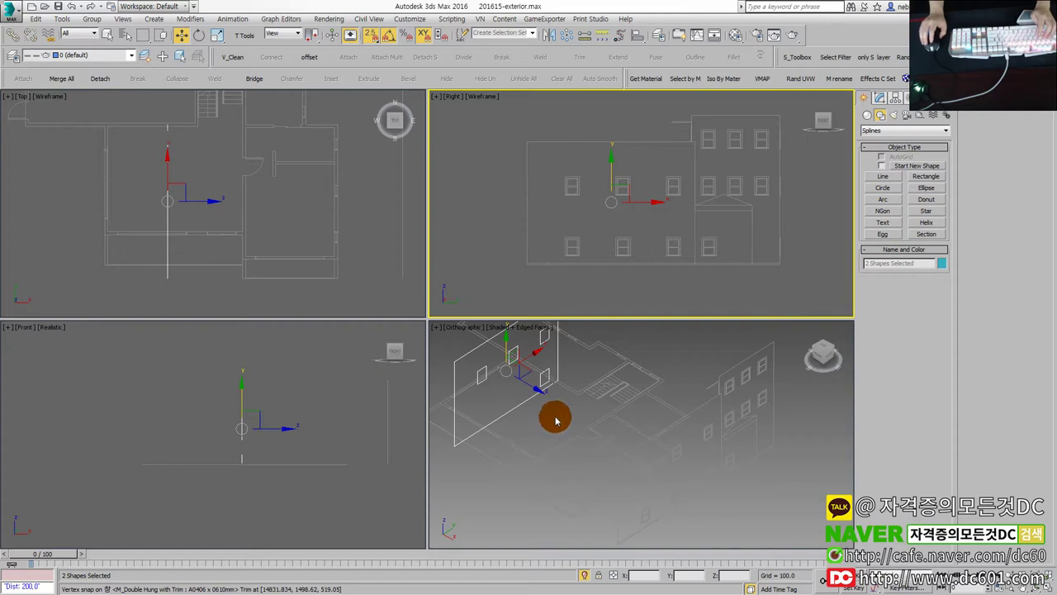
key(alt)
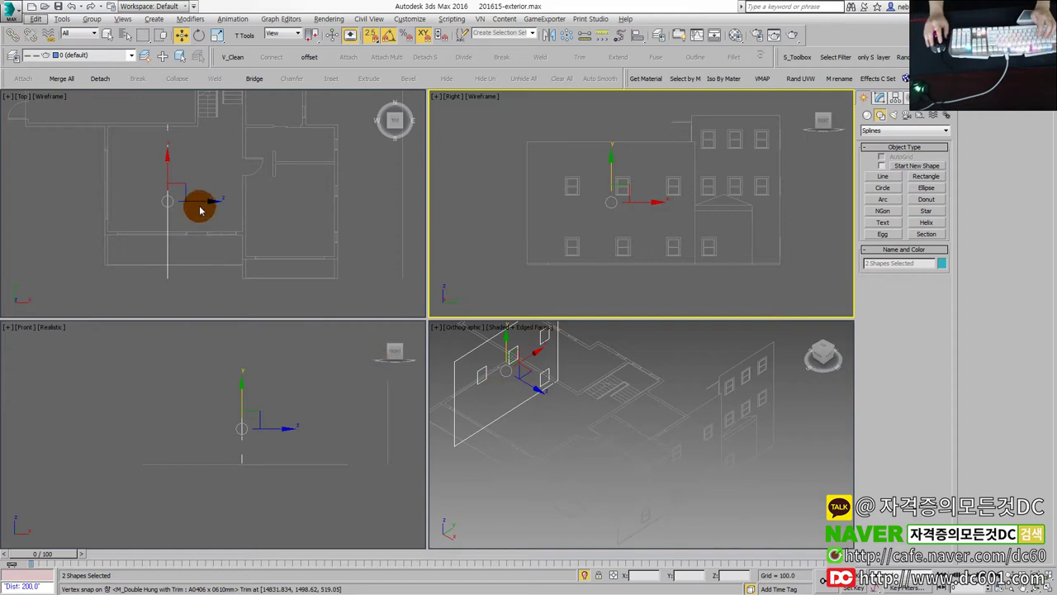
click(201, 206)
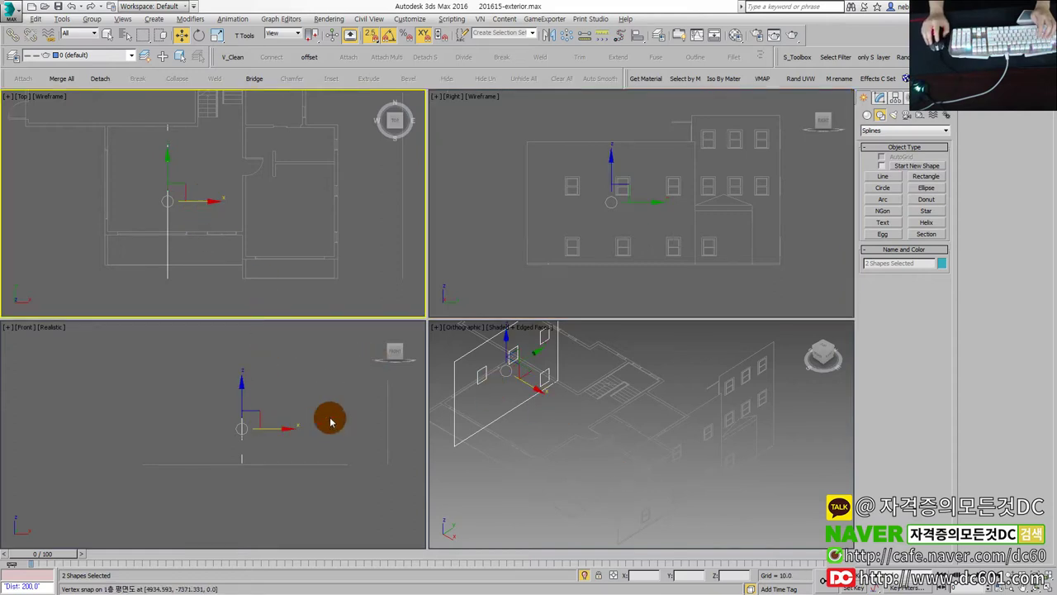
key(alt+w)
drag(451, 353, 526, 449)
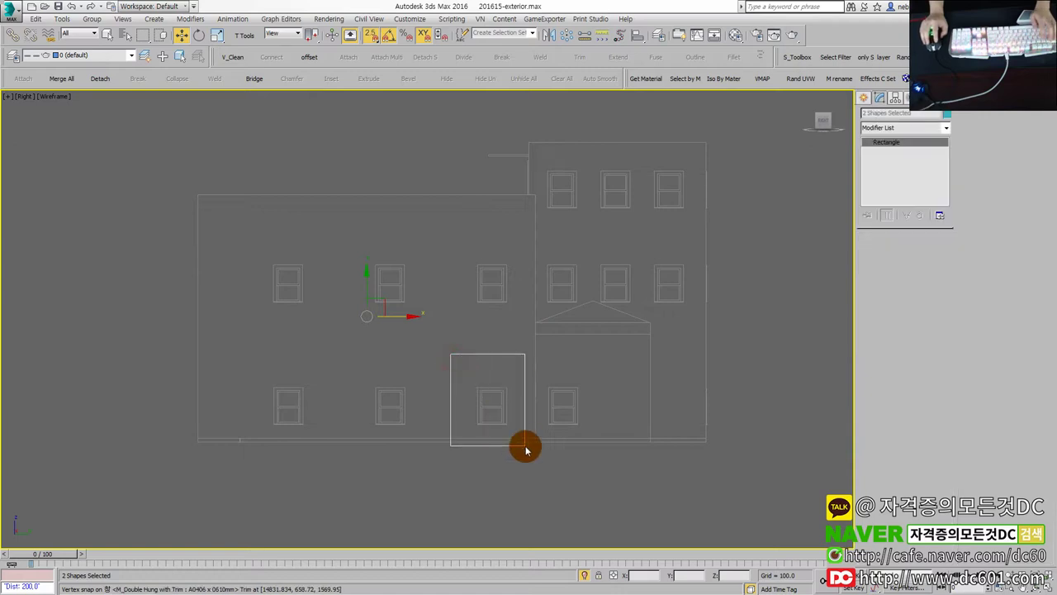
scroll(516, 403, up, 5)
drag(501, 404, 513, 410)
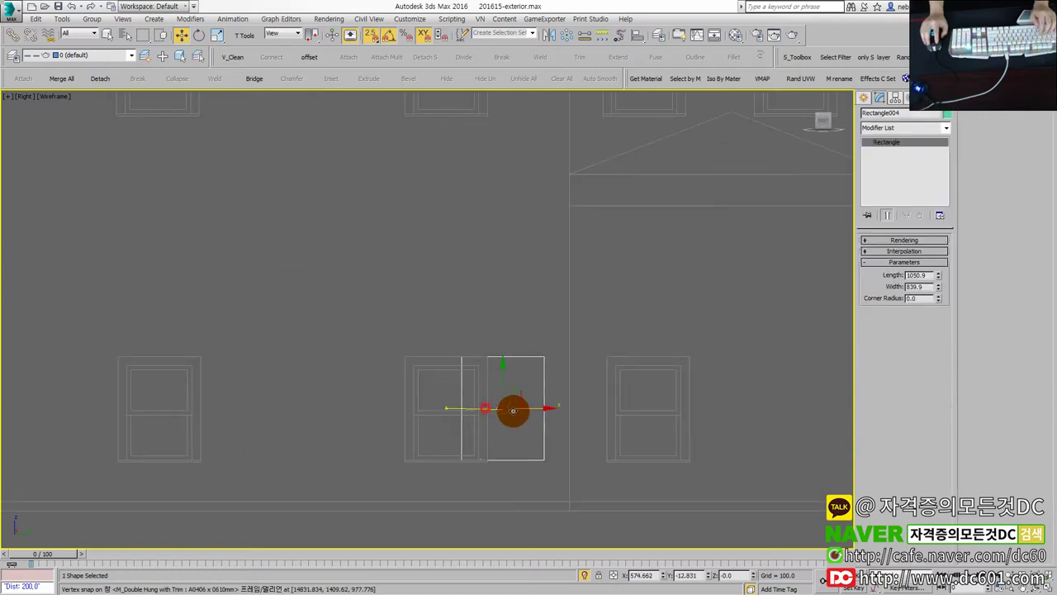
scroll(494, 449, up, 3)
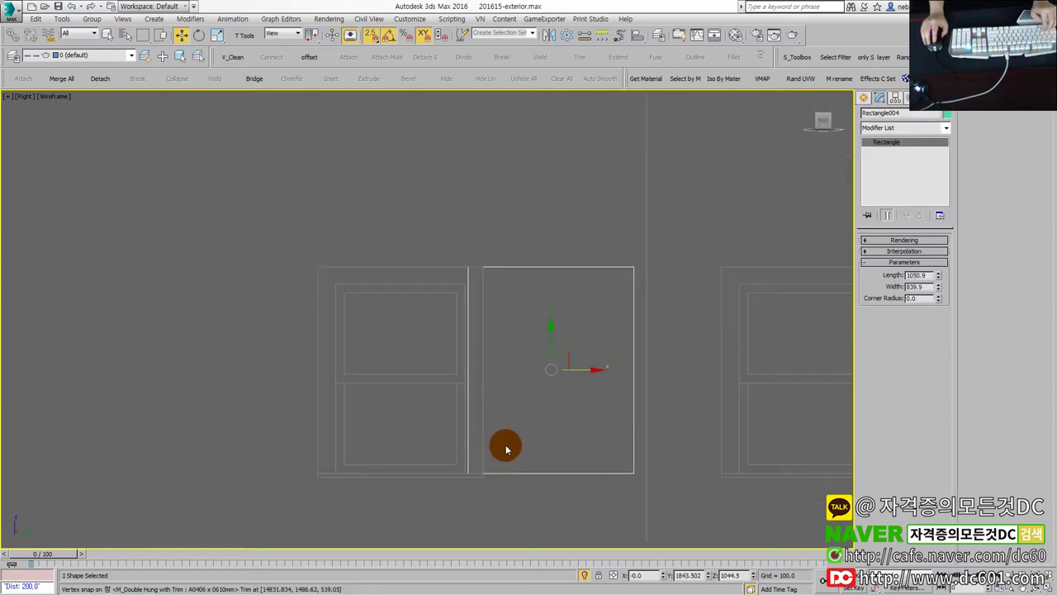
scroll(506, 448, down, 2)
scroll(503, 440, down, 3)
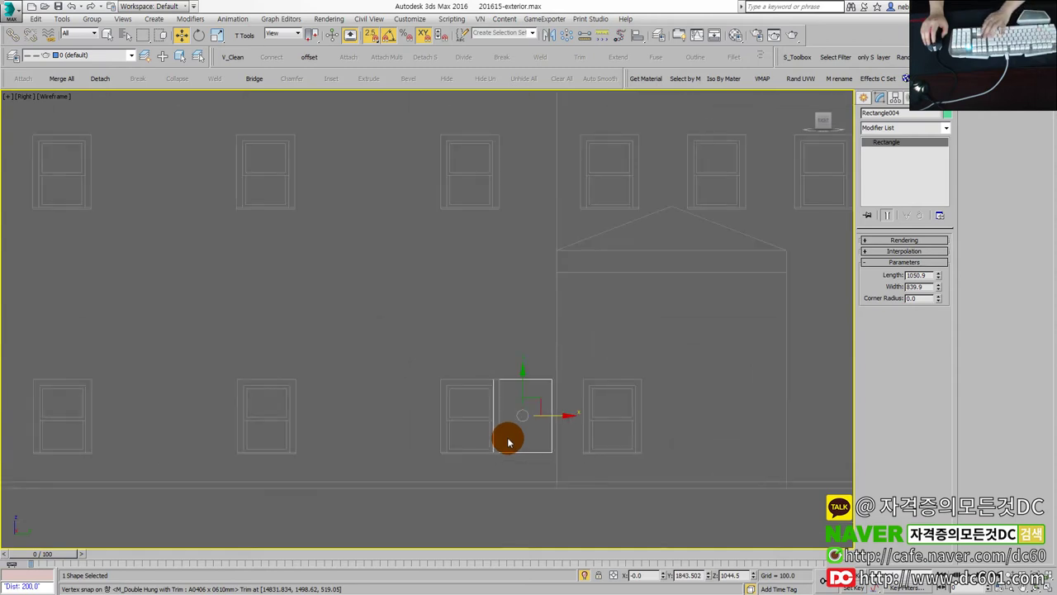
scroll(509, 442, down, 3)
scroll(509, 442, down, 1)
Check the new window rectangle against the facade panel in the 3D view.
key(alt+w)
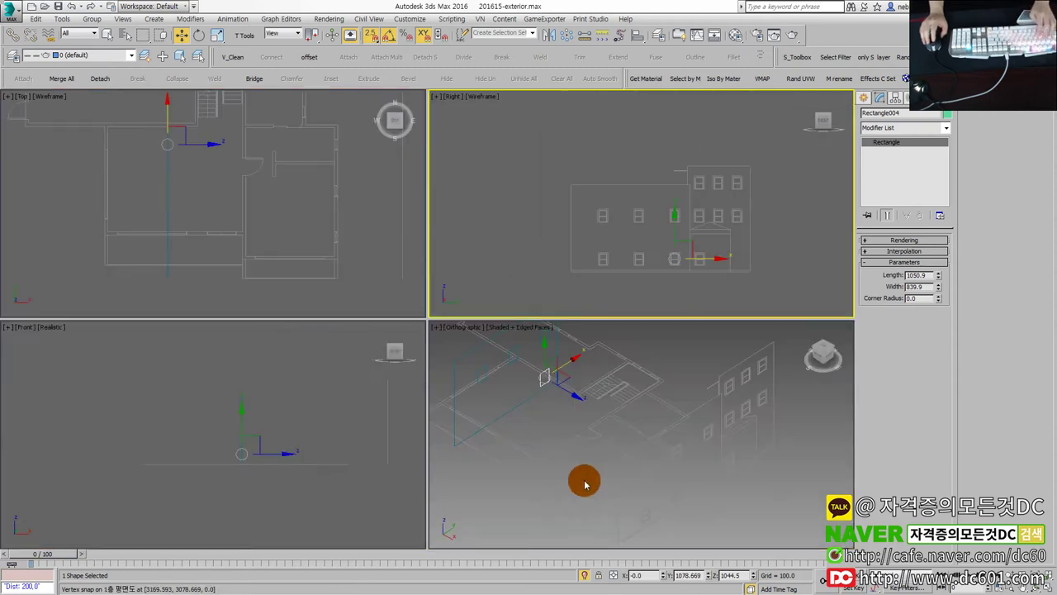
right_click(570, 441)
key(alt+w)
click(498, 357)
middle_drag(395, 317, 446, 355)
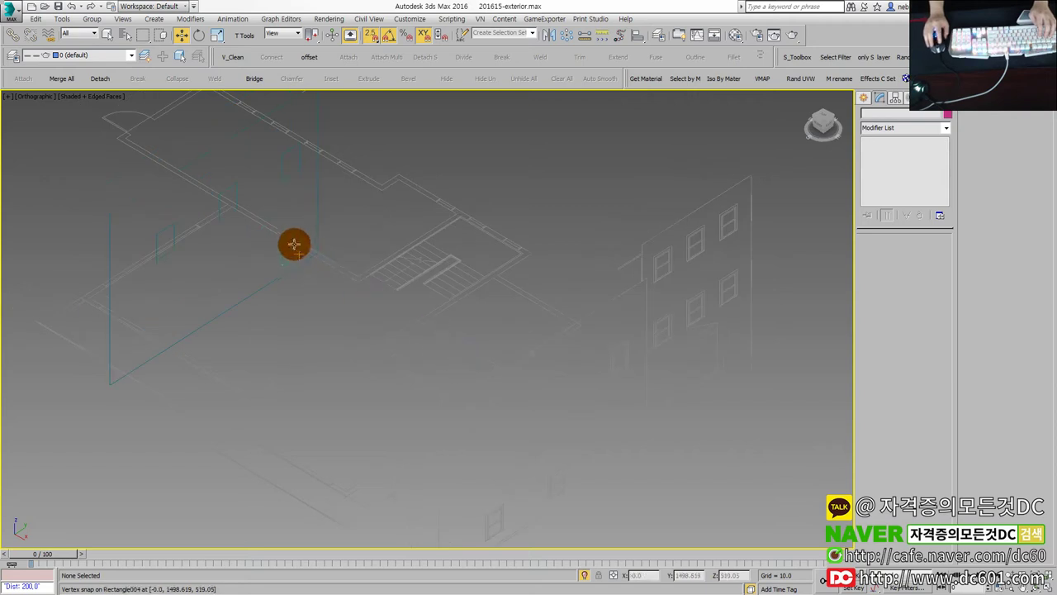
click(288, 216)
click(361, 227)
key(alt+w)
right_click(293, 415)
key(alt+w)
key(alt+w)
right_click(554, 255)
key(alt+w)
scroll(573, 349, up, 3)
Draw rectangles around the central window and the lower window.
click(863, 97)
click(926, 175)
scroll(394, 347, up, 2)
middle_drag(394, 347, 604, 290)
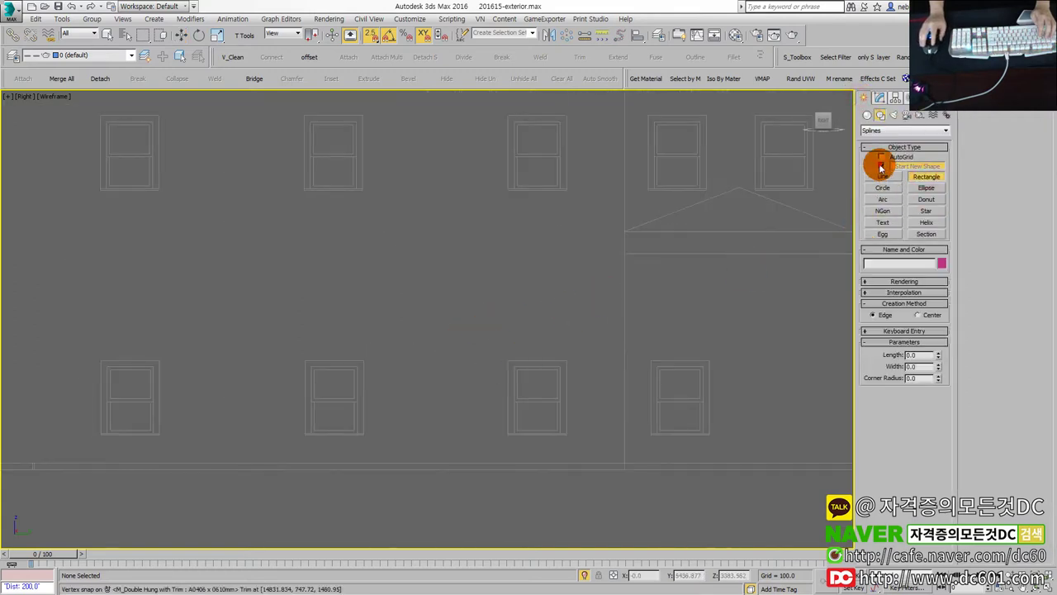
scroll(536, 421, up, 3)
mouse_move(486, 273)
mouse_down()
mouse_move(620, 467)
mouse_move(608, 424)
mouse_up()
middle_drag(464, 454, 413, 346)
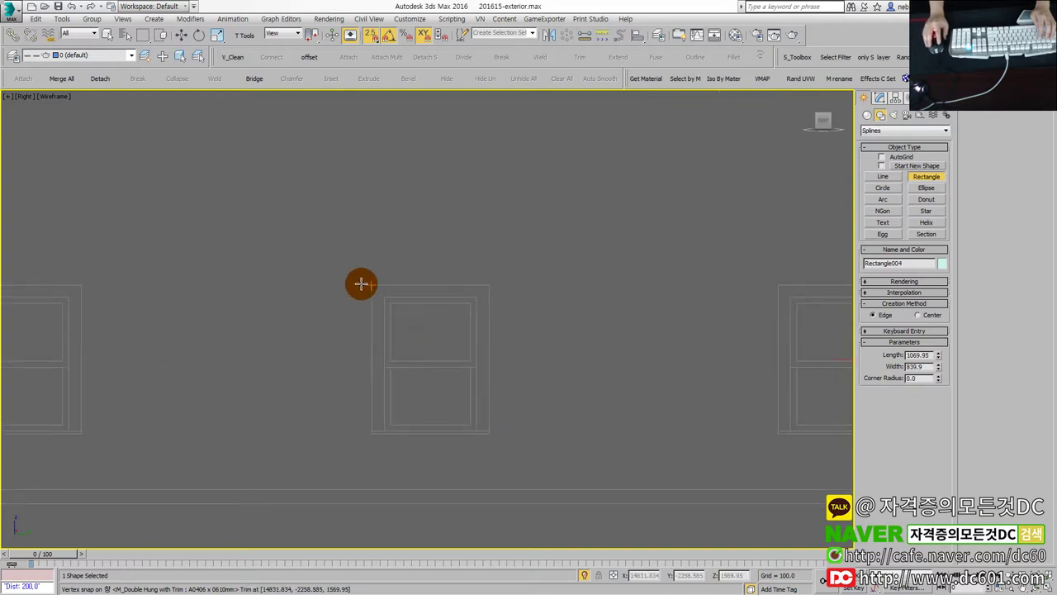
middle_drag(552, 424, 533, 449)
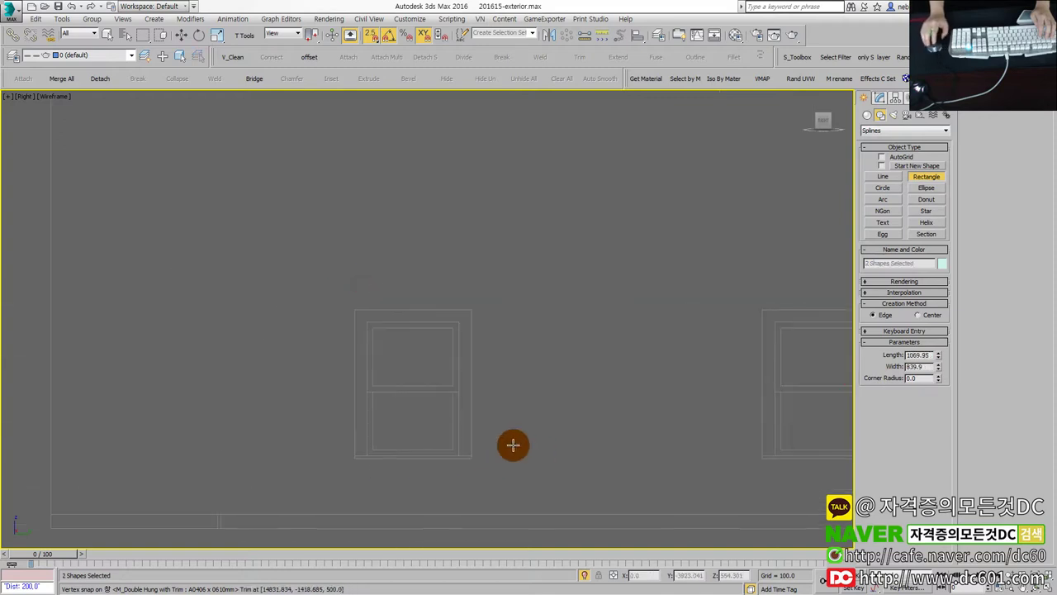
drag(354, 310, 474, 466)
scroll(475, 464, down, 3)
scroll(515, 441, down, 1)
scroll(516, 442, up, 2)
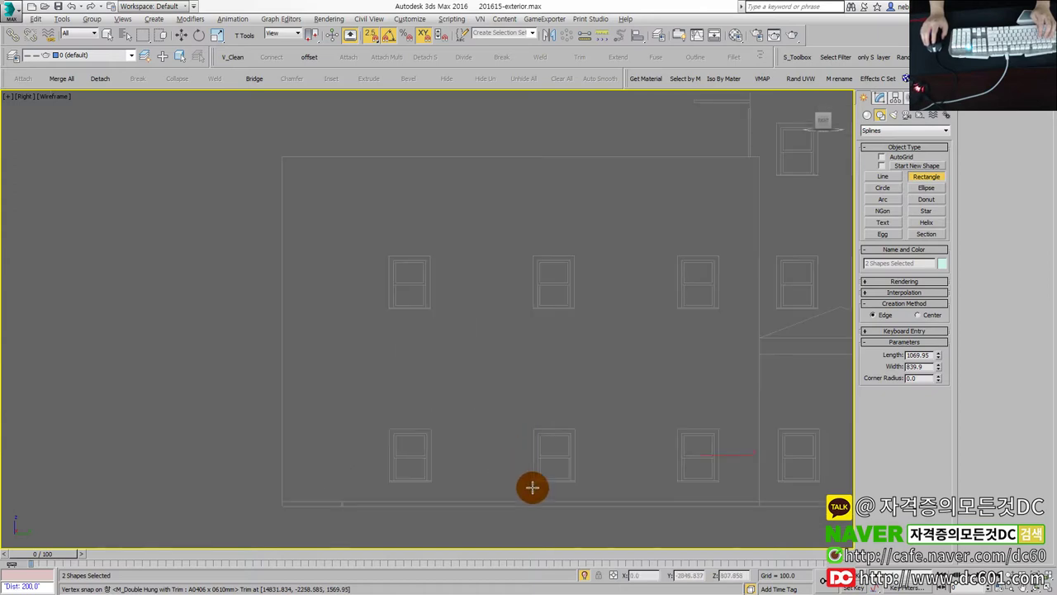
End rectangle drawing and select the facade wall outline, Rectangle003, in the 3D view.
key(alt+w)
key(alt+w)
right_click(531, 477)
click(471, 321)
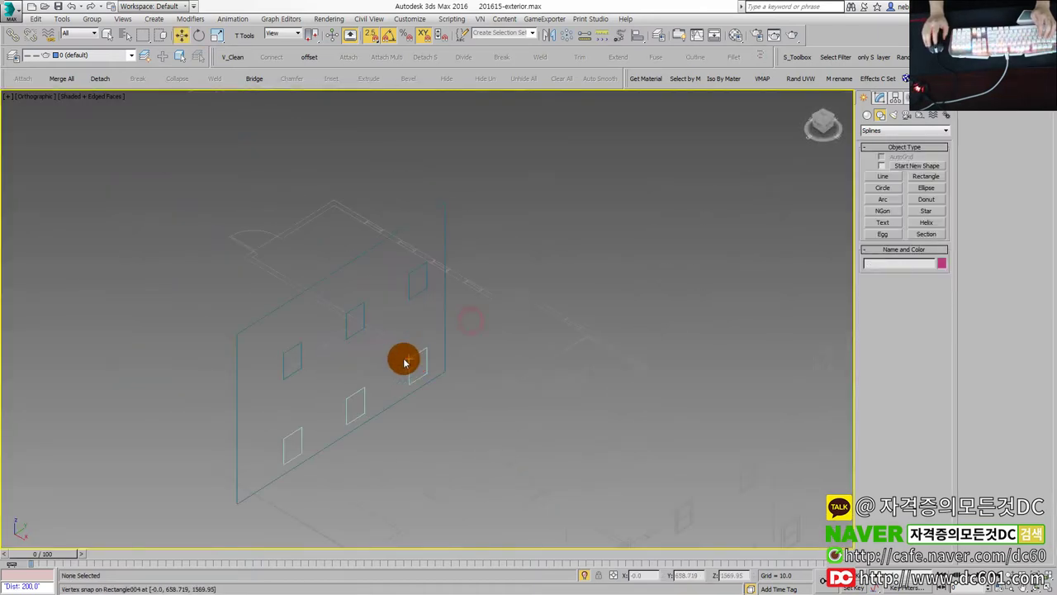
scroll(405, 362, up, 2)
click(447, 304)
Attach the window rectangles to Rectangle003 using Attach in the Geometry rollout.
click(879, 97)
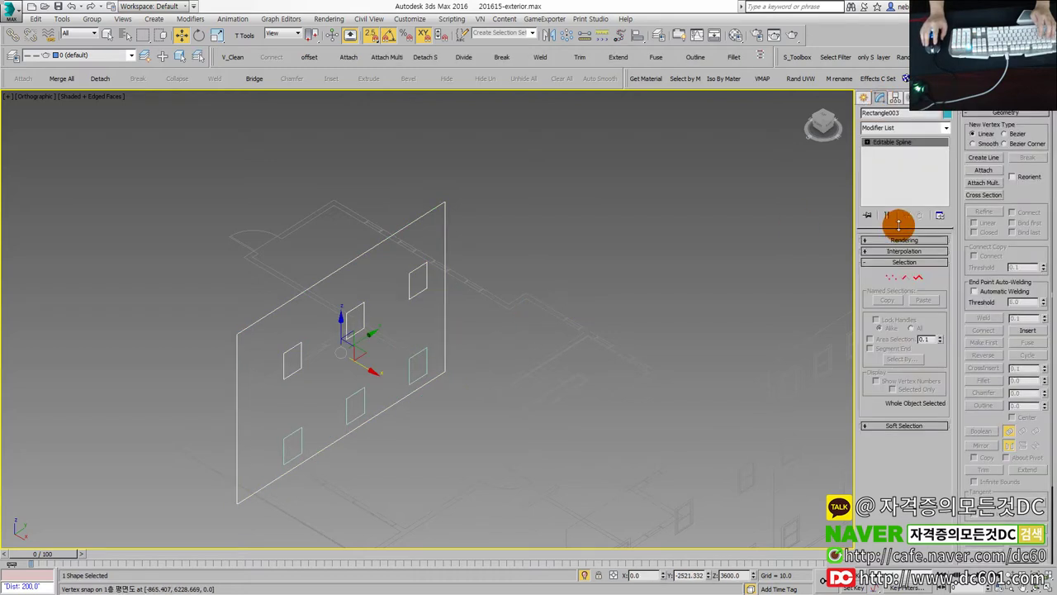
click(979, 171)
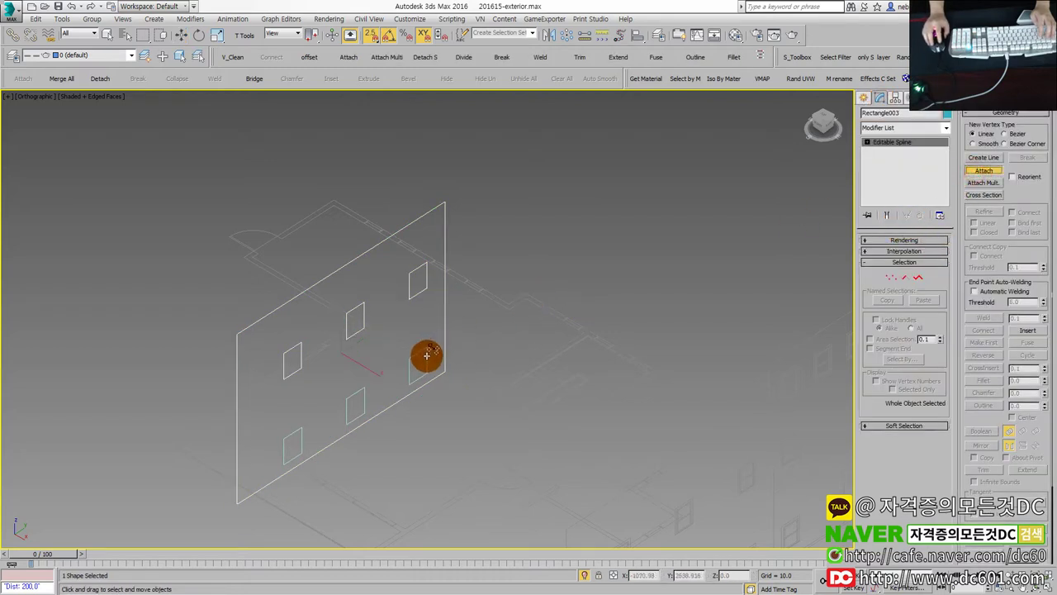
right_click(496, 353)
scroll(512, 368, down, 2)
key(alt+w)
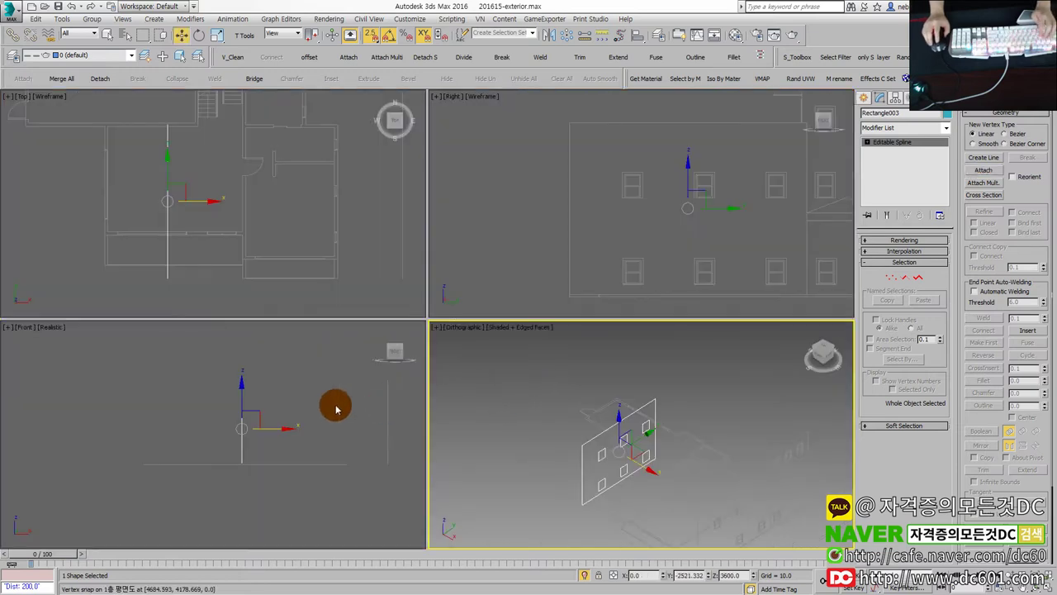
key(alt+w)
scroll(507, 352, down, 2)
scroll(404, 389, up, 1)
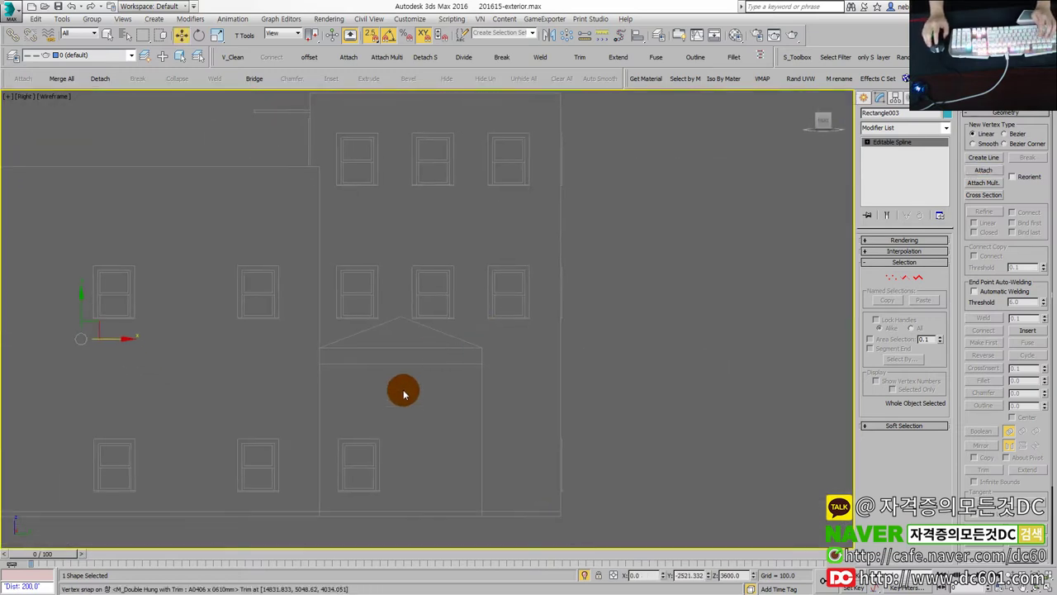
Draw a 3000 by 3300 rectangle below the gable and outline the entrance block's lower window.
click(863, 100)
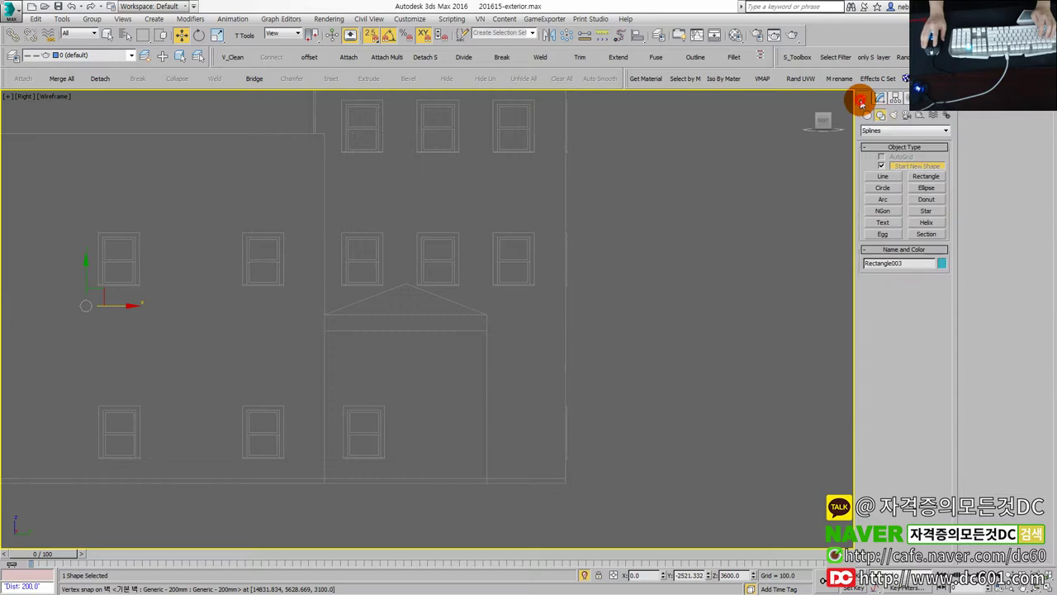
click(927, 177)
mouse_move(335, 342)
middle_down()
mouse_move(514, 323)
mouse_move(394, 331)
middle_up()
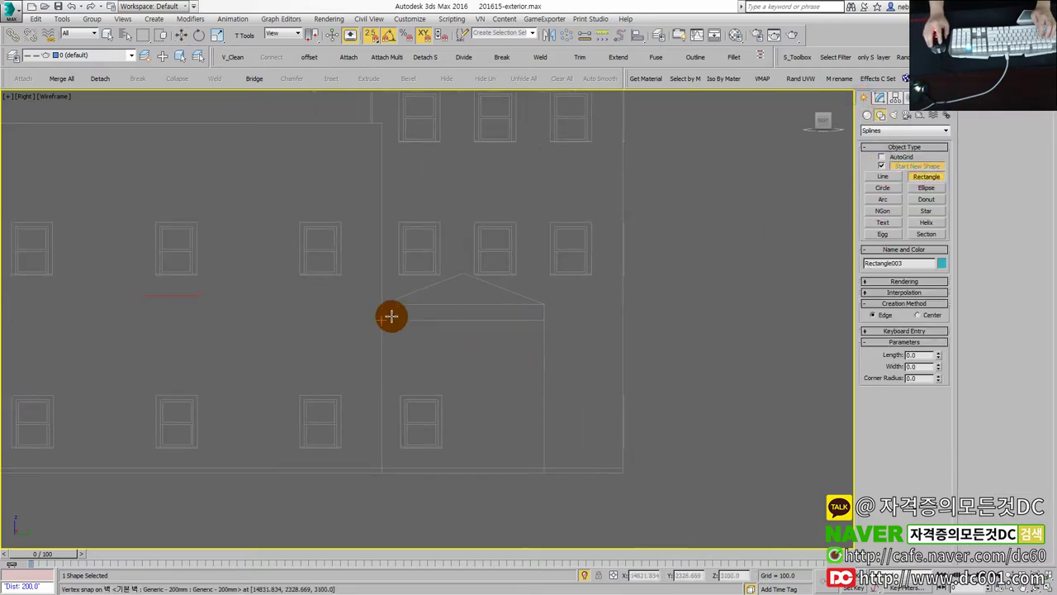
drag(381, 321, 546, 466)
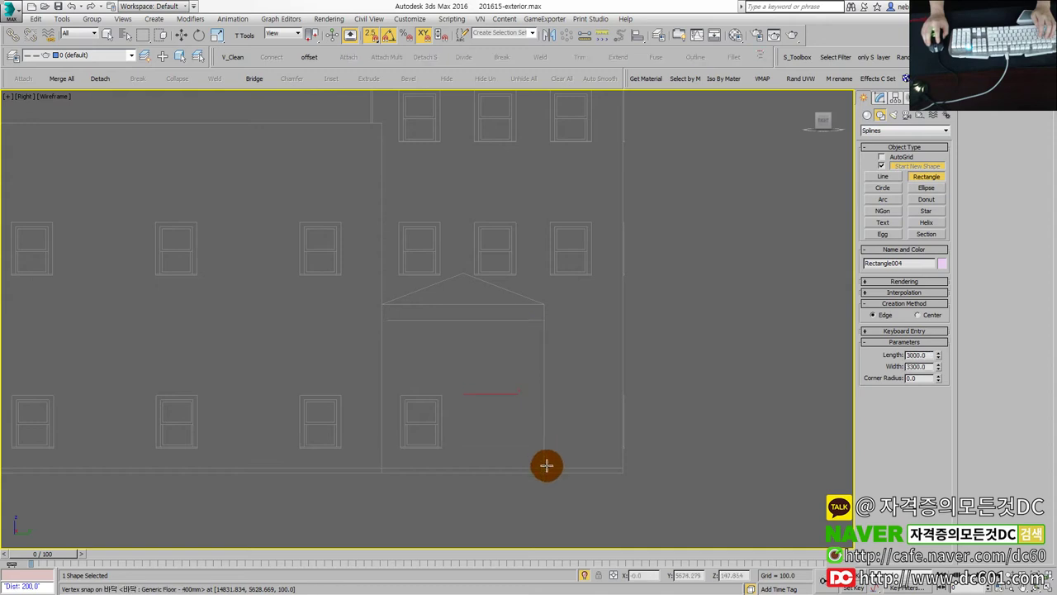
click(881, 166)
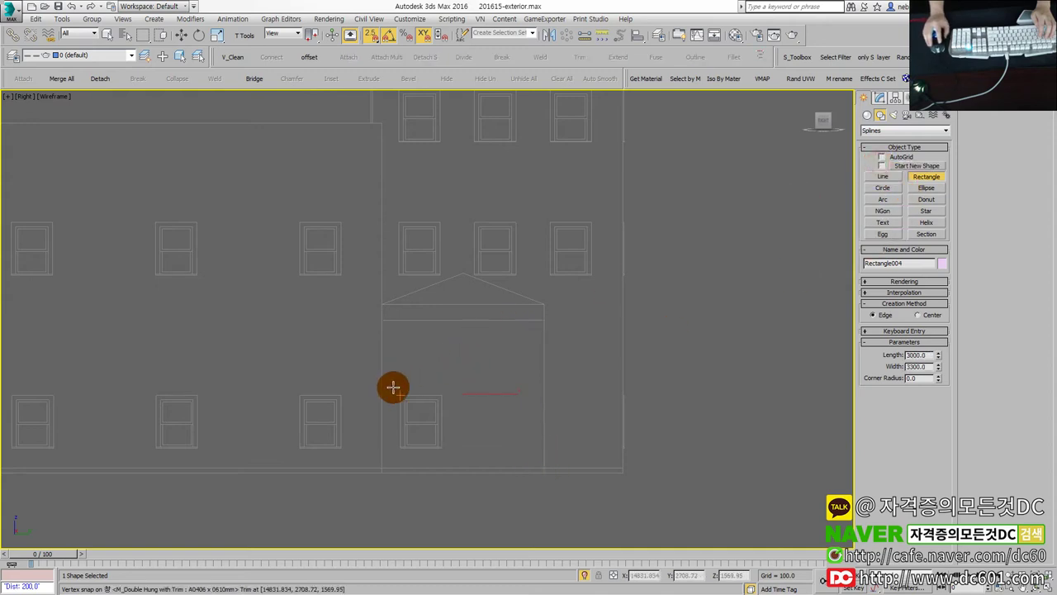
drag(402, 394, 444, 453)
scroll(445, 453, up, 2)
scroll(430, 455, up, 2)
scroll(444, 454, down, 4)
scroll(484, 426, down, 2)
scroll(415, 482, down, 1)
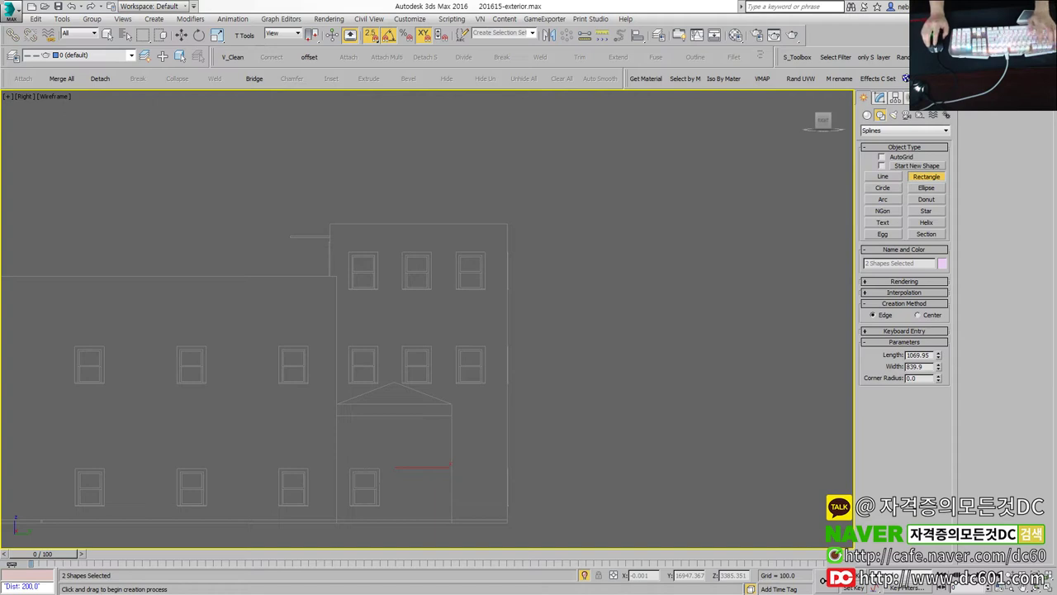
Draw an 8500 by 5100 rectangle over the right block as a new wall shape.
click(920, 358)
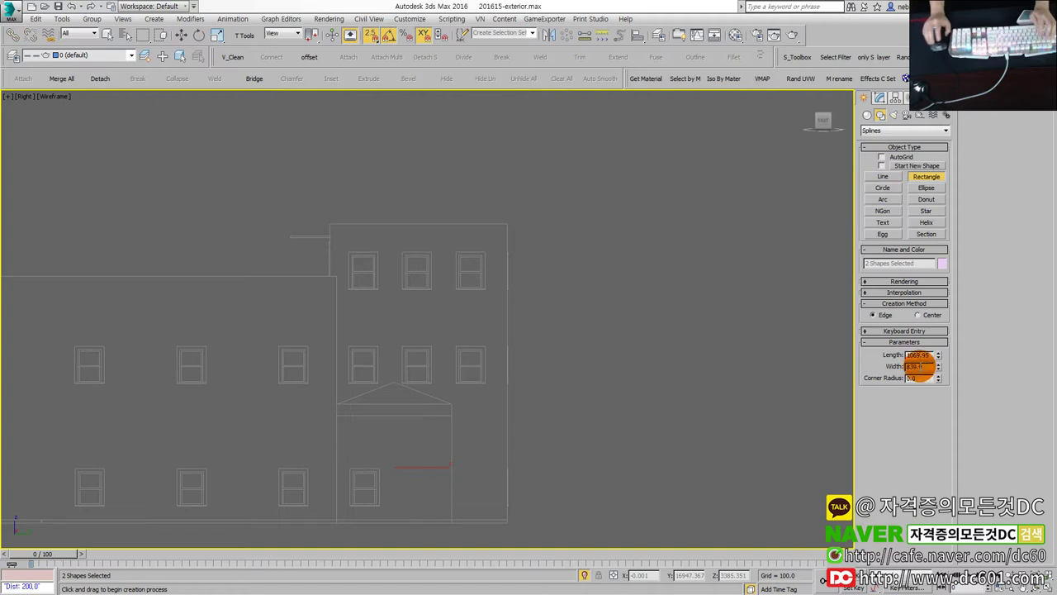
drag(427, 317, 438, 316)
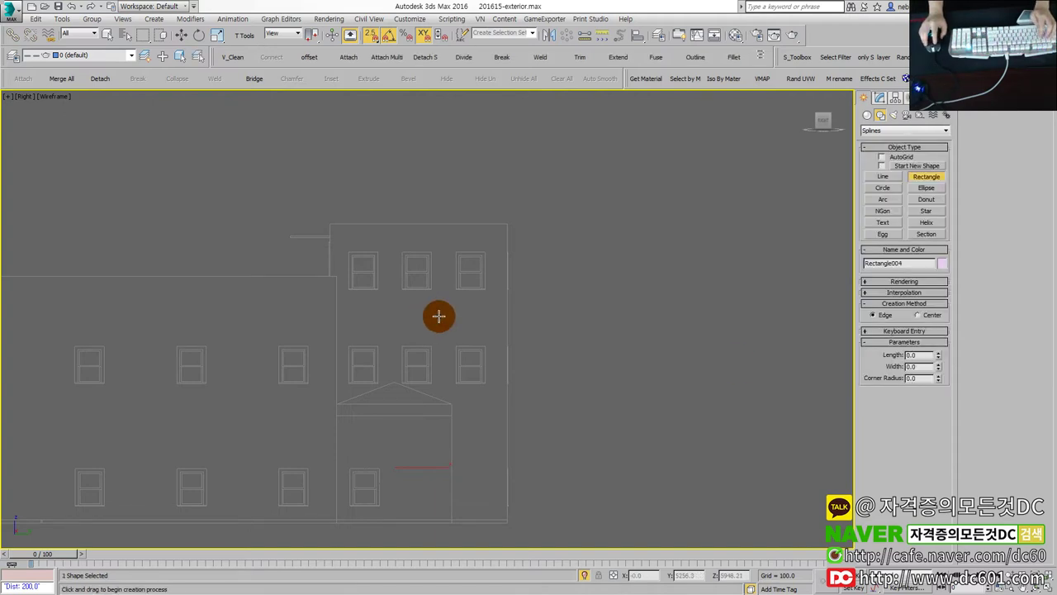
middle_drag(442, 316, 469, 304)
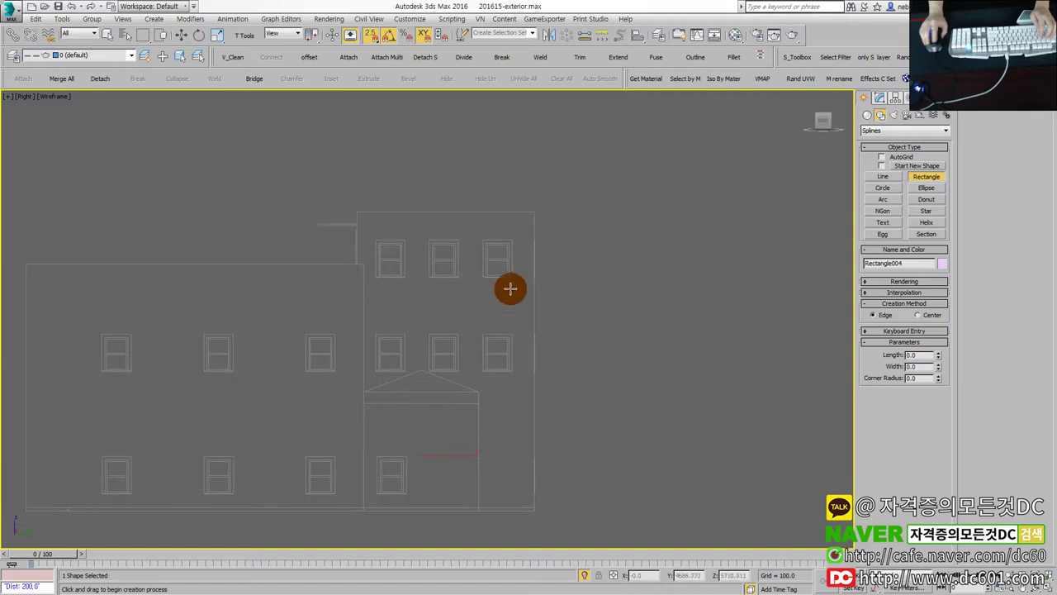
click(882, 166)
middle_drag(430, 274, 480, 257)
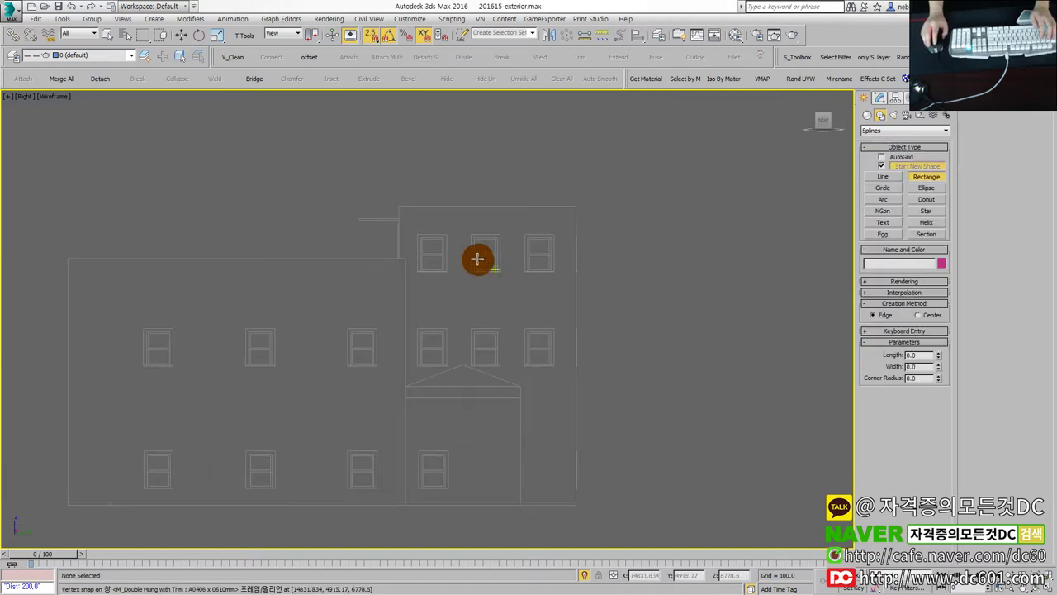
drag(400, 207, 576, 503)
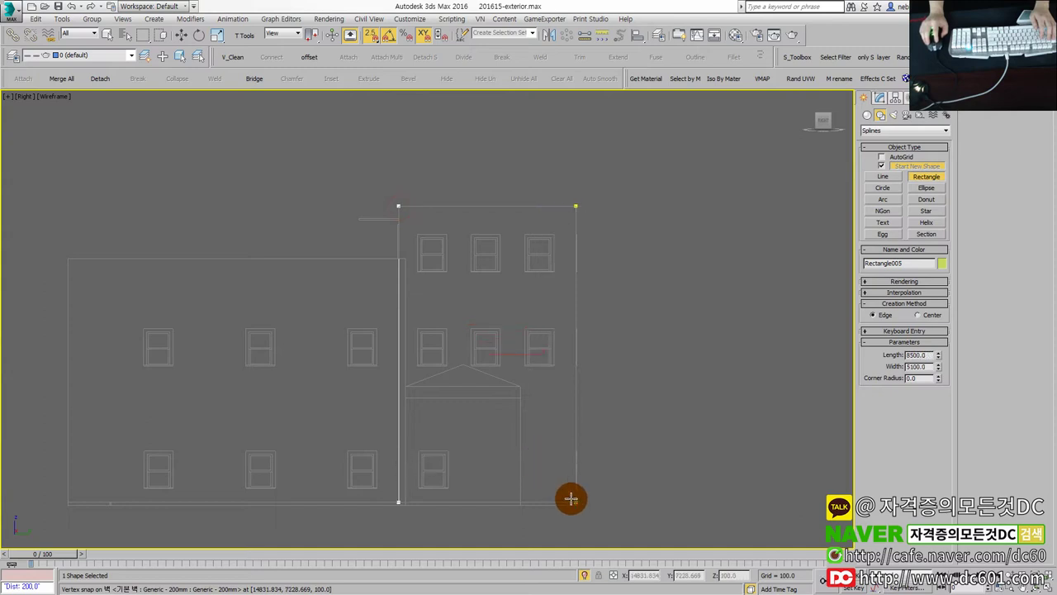
Add rectangles around the upper-left and middle windows to the same wall shape.
click(883, 166)
scroll(437, 228, up, 3)
drag(380, 239, 438, 325)
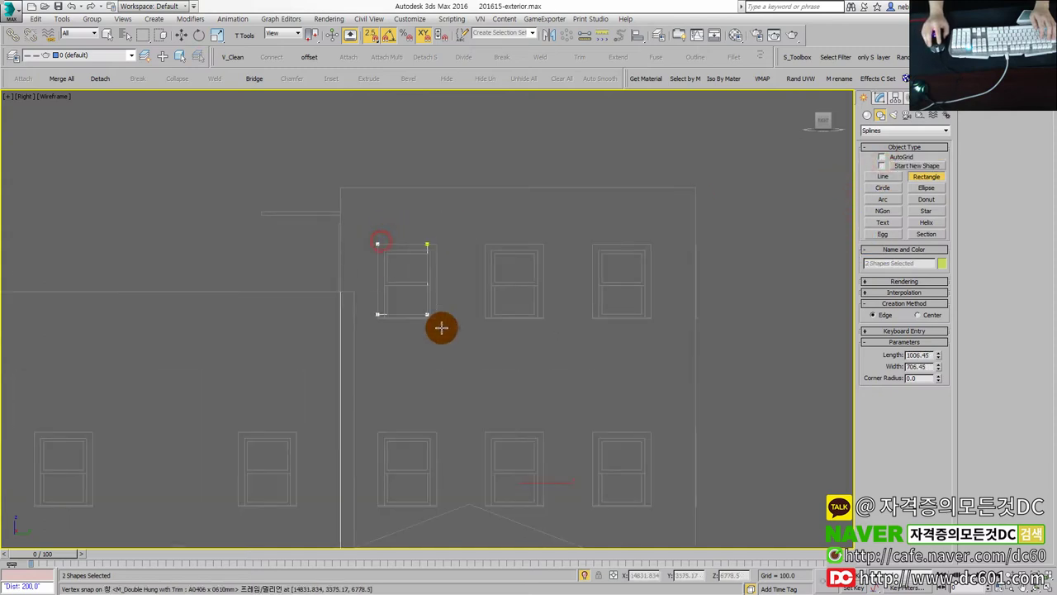
scroll(501, 315, up, 3)
drag(472, 205, 601, 358)
Re-trace the middle window and outline the left window, then switch to Move.
mouse_move(591, 355)
middle_down()
mouse_move(536, 349)
mouse_move(492, 197)
middle_up()
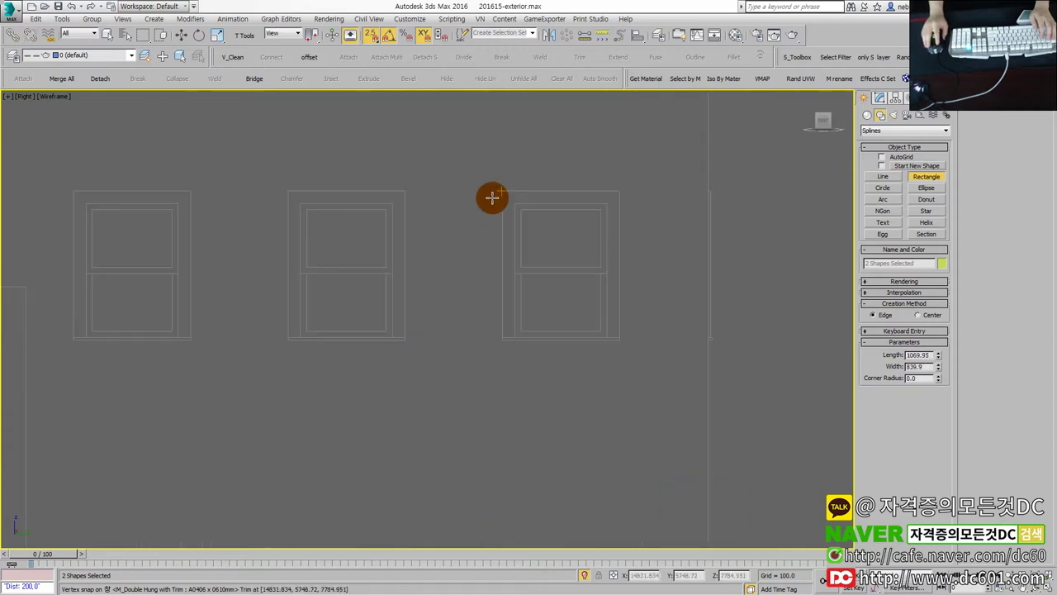
scroll(595, 289, down, 2)
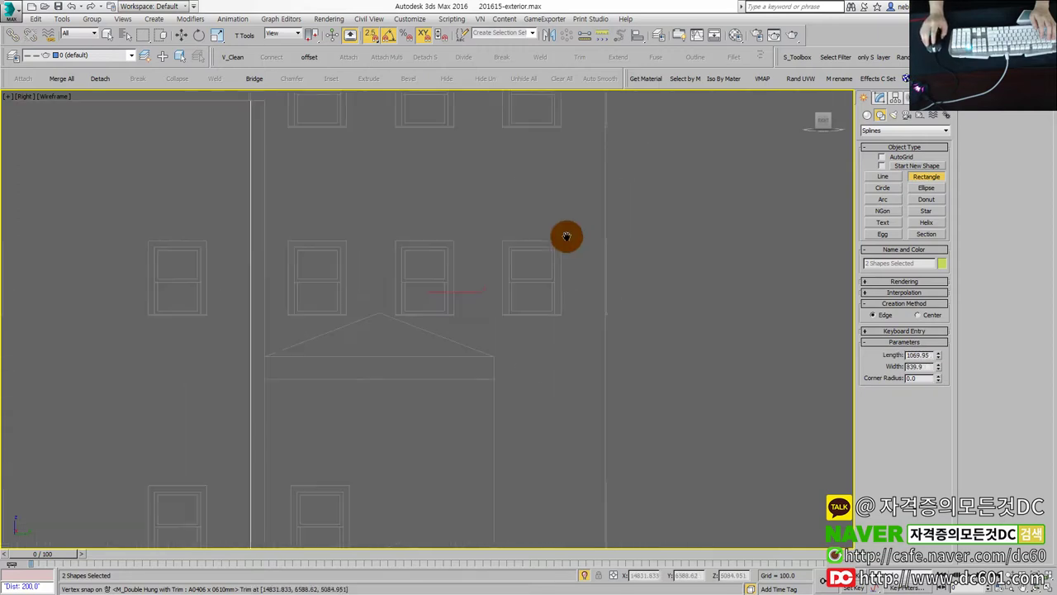
scroll(529, 231, up, 2)
drag(472, 210, 592, 369)
middle_drag(347, 322, 553, 315)
drag(473, 223, 586, 374)
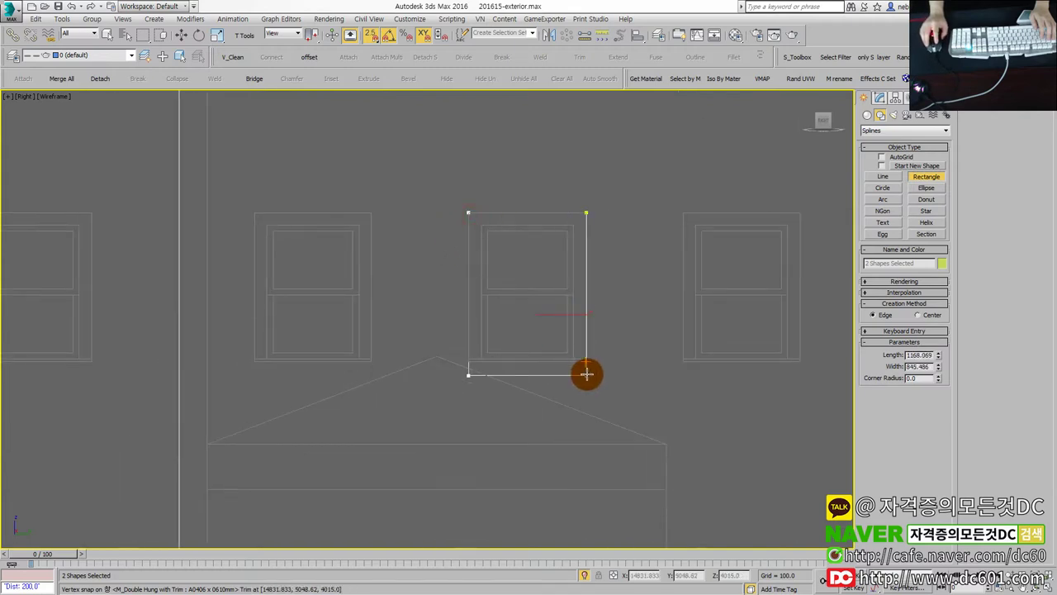
drag(253, 212, 373, 367)
scroll(380, 363, down, 3)
scroll(399, 314, down, 2)
scroll(413, 331, up, 2)
key(w)
scroll(419, 347, down, 2)
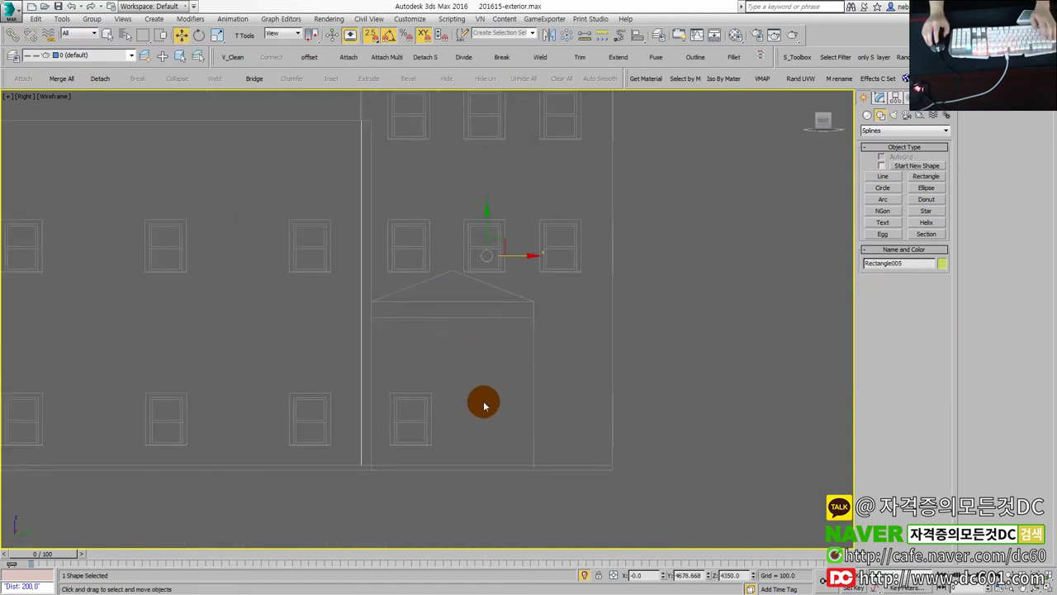
Extrude the three elevation wall shapes with an Amount of 200.
key(alt+w)
key(alt+w)
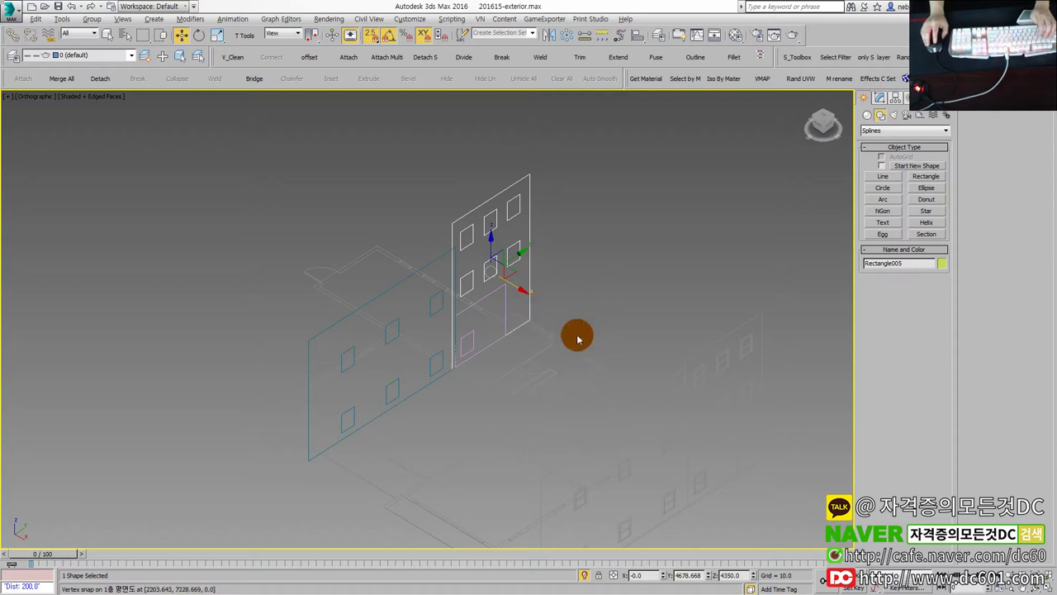
drag(543, 306, 395, 250)
key(e)
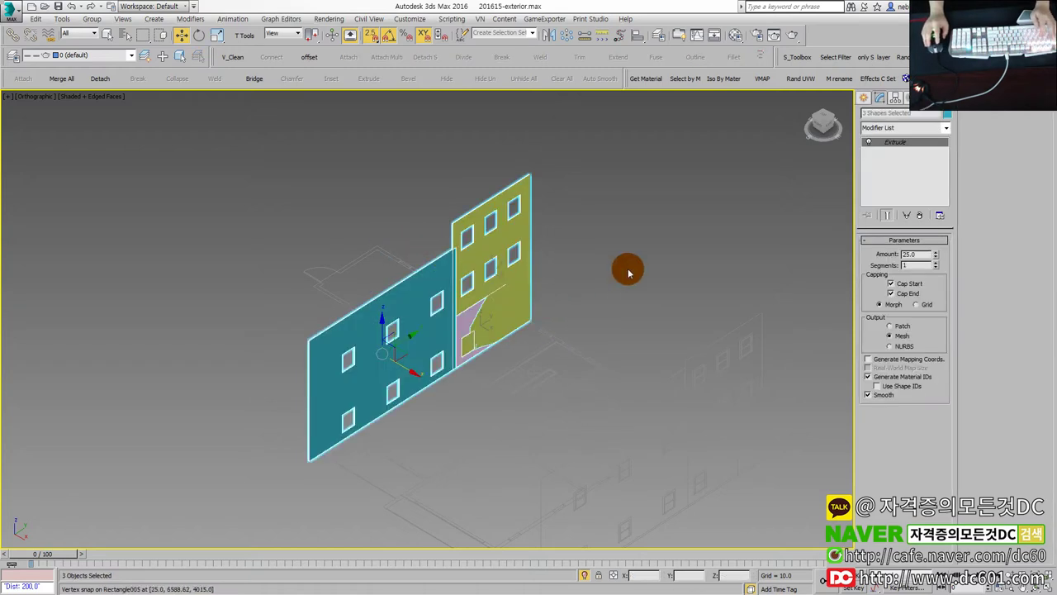
double_click(917, 254)
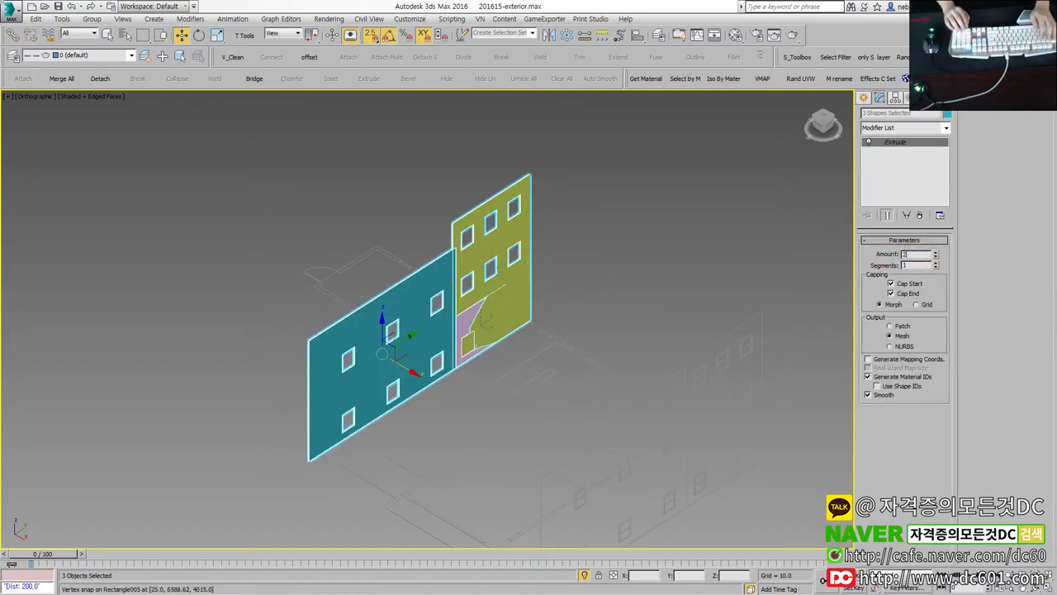
text(0)
key(Return)
In the Top view, snap the teal wall panel onto the plan's wall line.
click(644, 255)
click(366, 330)
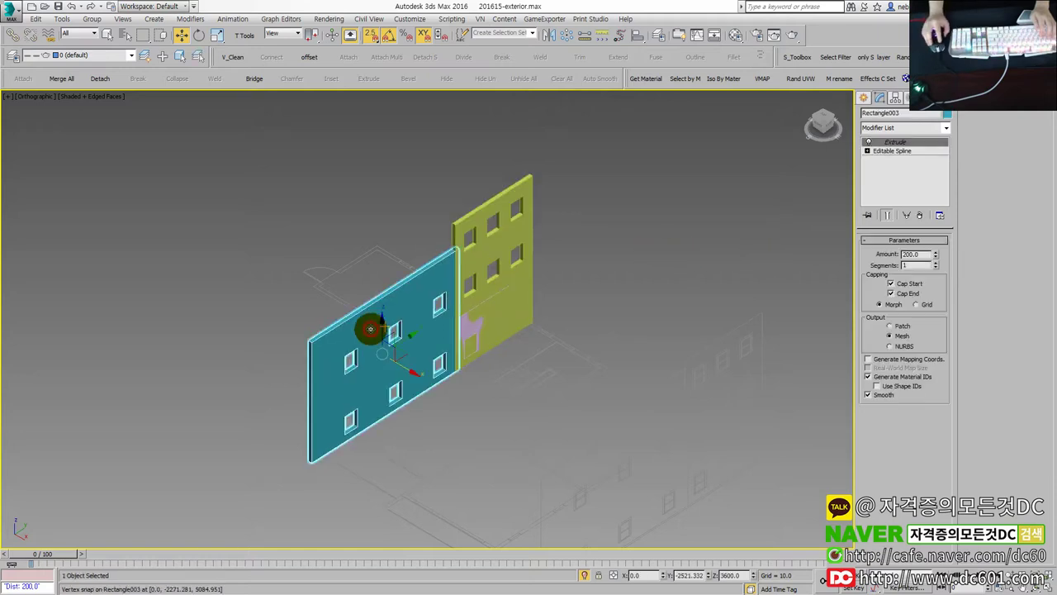
key(alt+w)
key(alt+w)
scroll(297, 305, up, 2)
drag(242, 330, 584, 424)
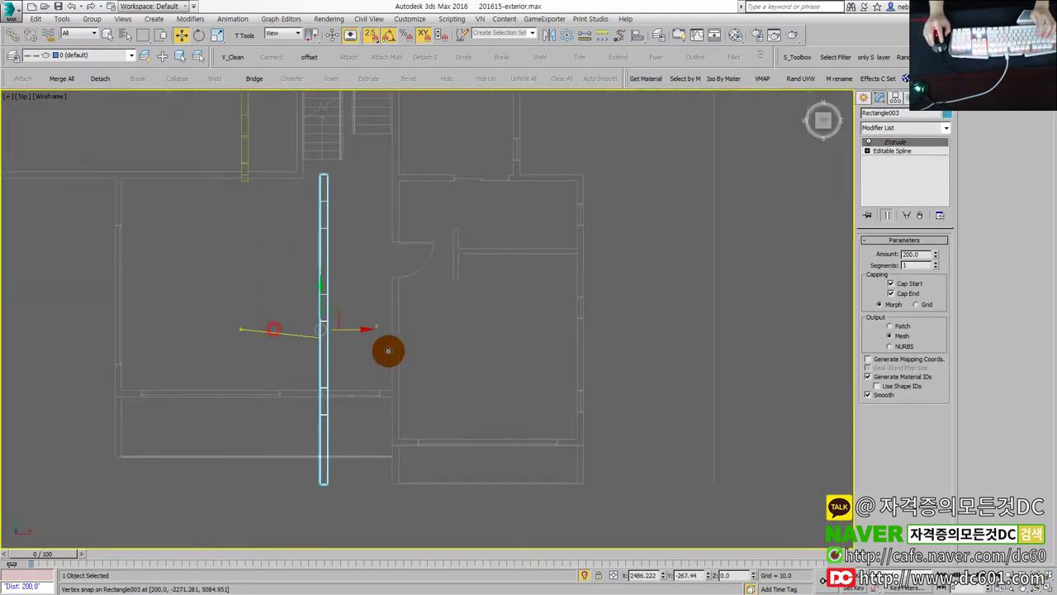
Snap the yellow and small pink wall panels onto their floor-plan wall lines.
middle_drag(437, 289, 477, 476)
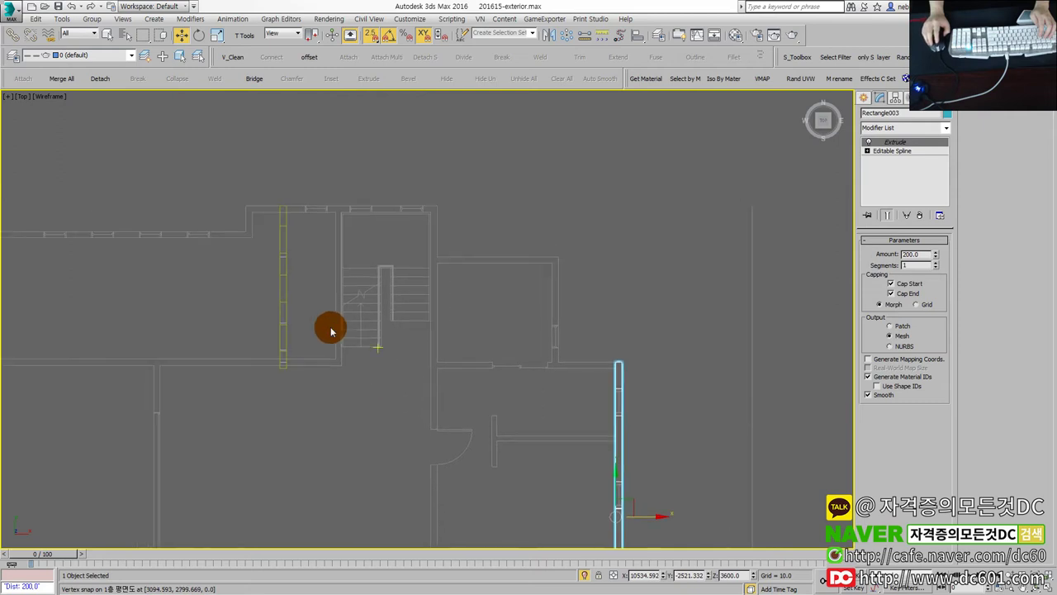
click(285, 247)
drag(302, 284, 427, 209)
scroll(437, 204, up, 1)
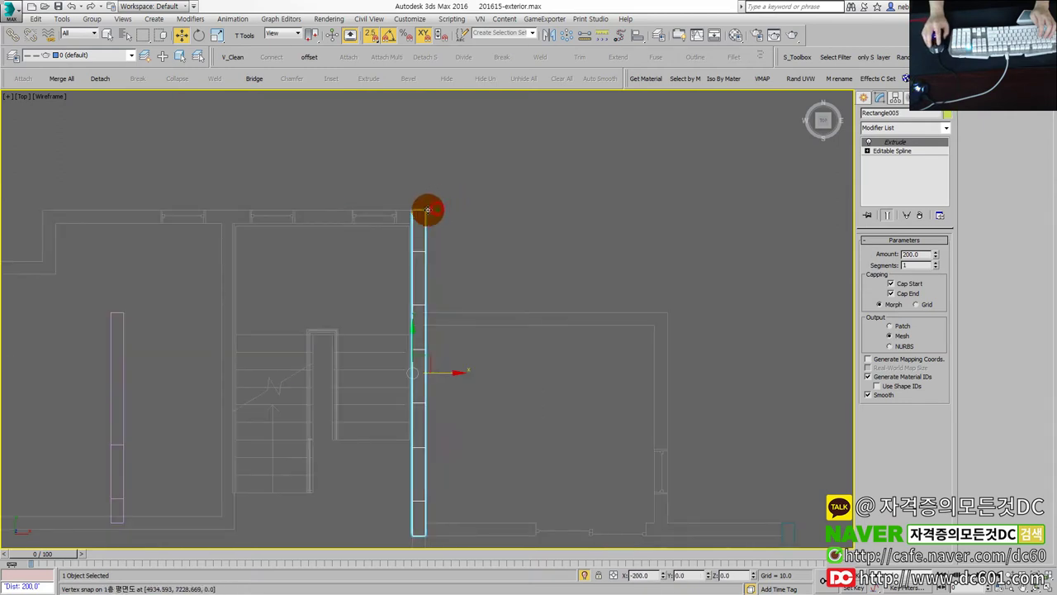
scroll(395, 202, up, 2)
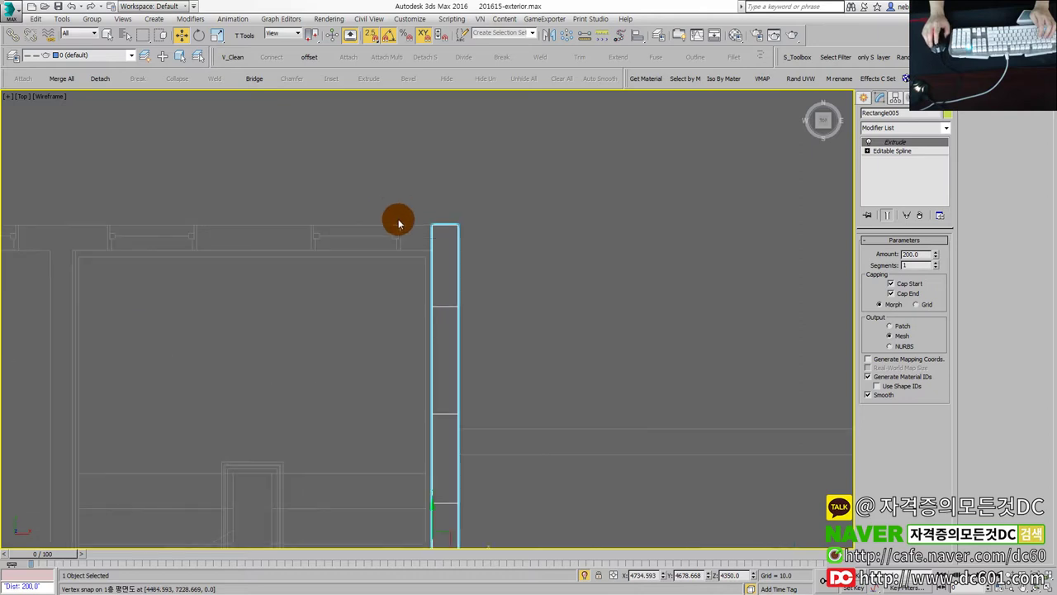
scroll(398, 223, down, 2)
click(200, 292)
drag(200, 293, 589, 293)
click(670, 302)
In the full-size 3D view, use Unhide All to show every building object.
key(alt+w)
click(633, 427)
key(alt+w)
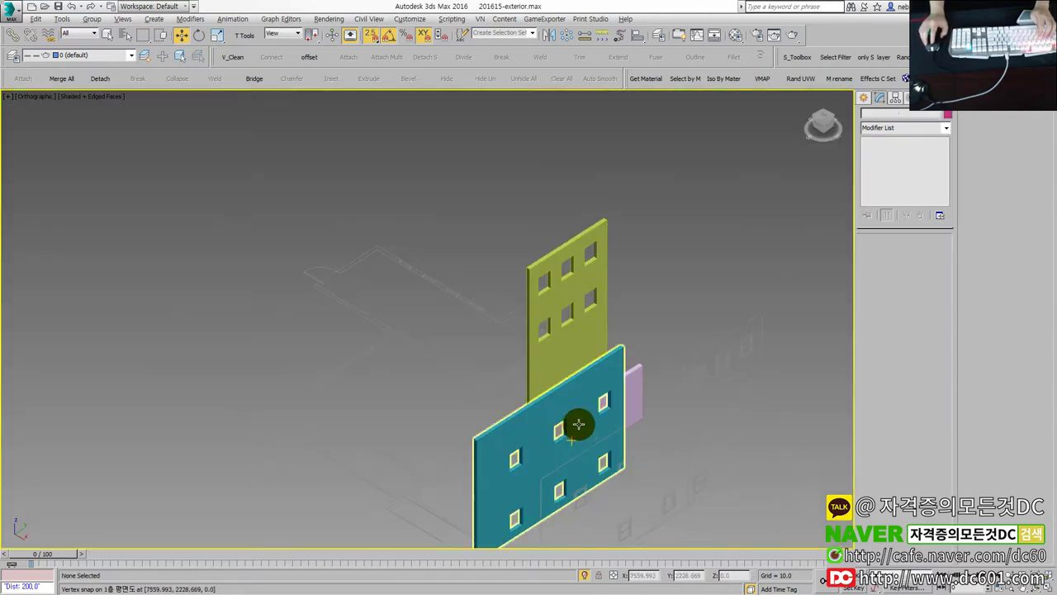
mouse_move(550, 389)
alt+middle_down()
mouse_move(453, 342)
mouse_move(465, 338)
alt+middle_up()
click(465, 337)
click(637, 321)
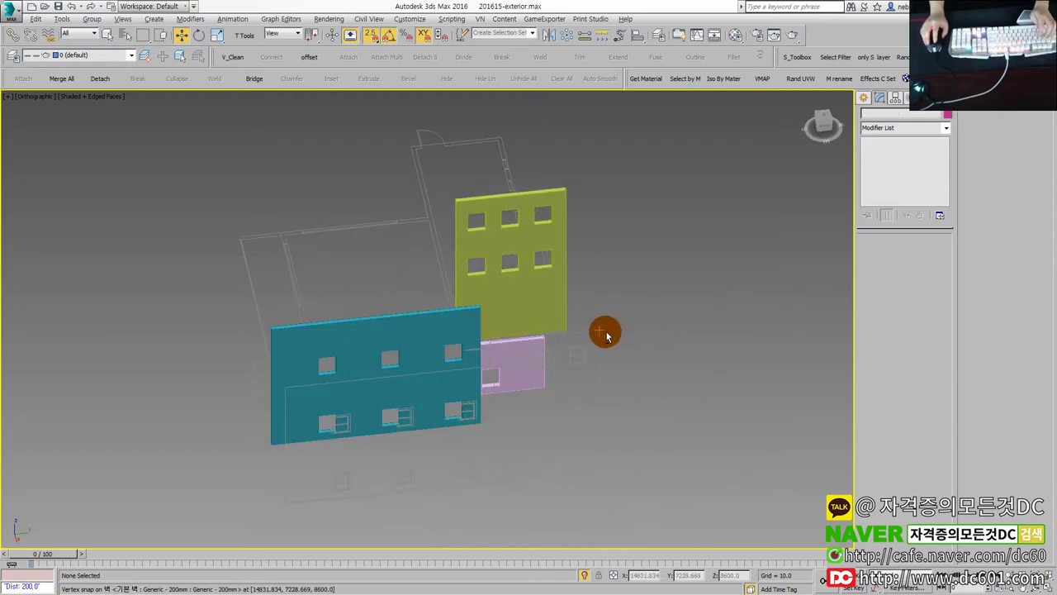
right_click(628, 313)
click(647, 247)
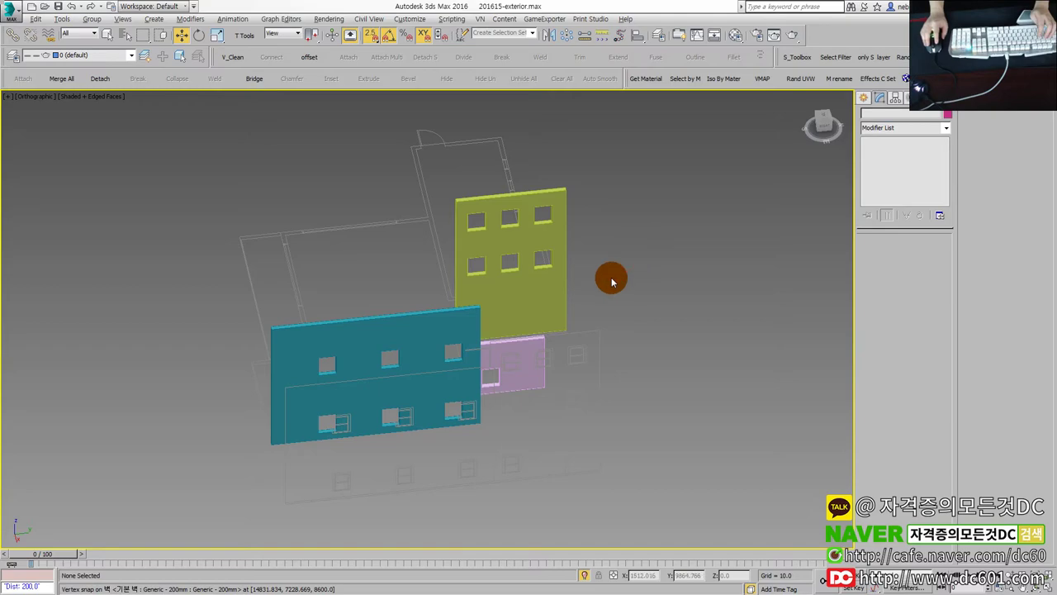
mouse_move(606, 349)
alt+middle_down()
mouse_move(686, 356)
mouse_move(545, 356)
mouse_move(301, 411)
alt+middle_up()
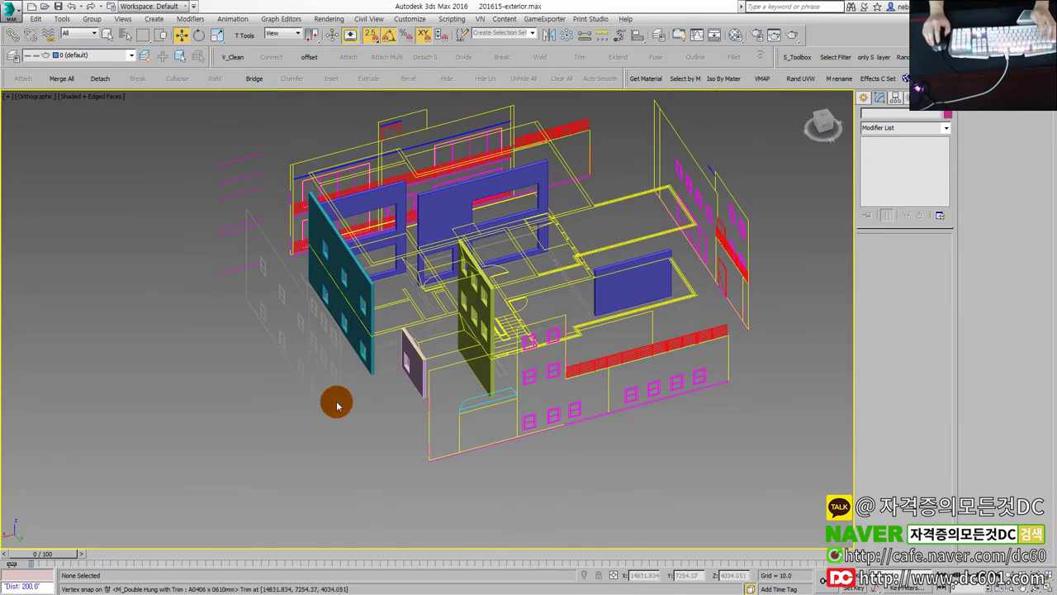
Select the window elevation and floor plan, briefly isolating the floor-plan outline with Alt+Q.
scroll(567, 366, up, 3)
click(578, 369)
scroll(570, 376, up, 3)
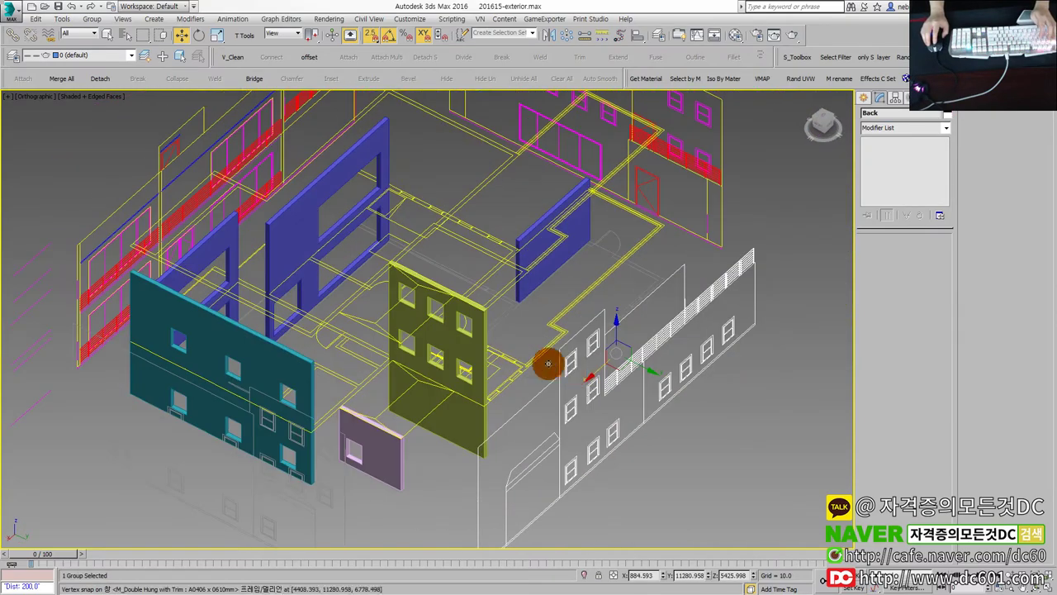
ctrl+click(538, 355)
mouse_move(538, 370)
alt+middle_down()
mouse_move(562, 330)
mouse_move(536, 449)
alt+middle_up()
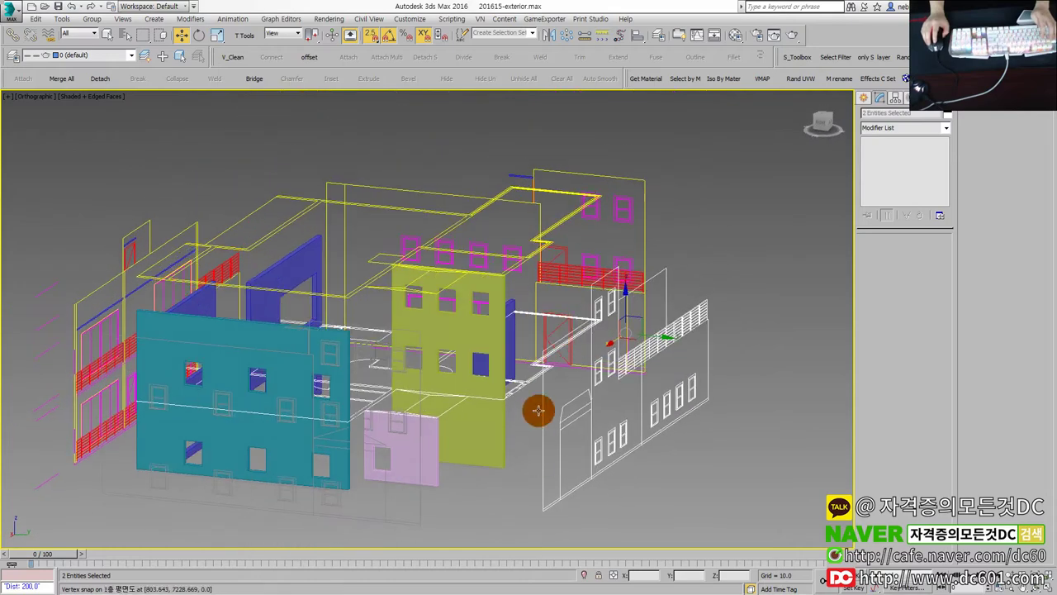
click(443, 443)
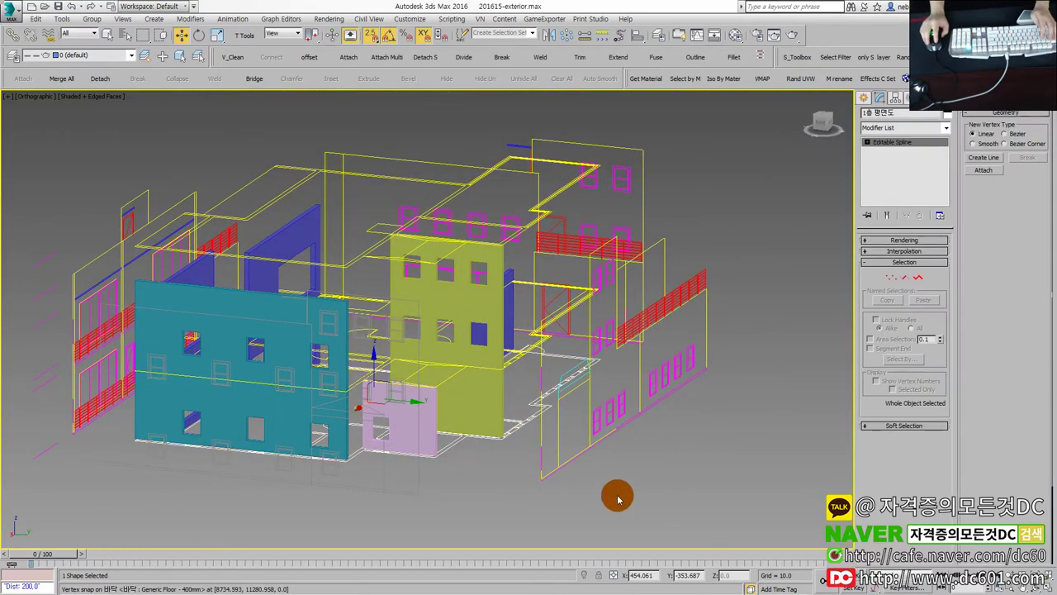
key(alt+q)
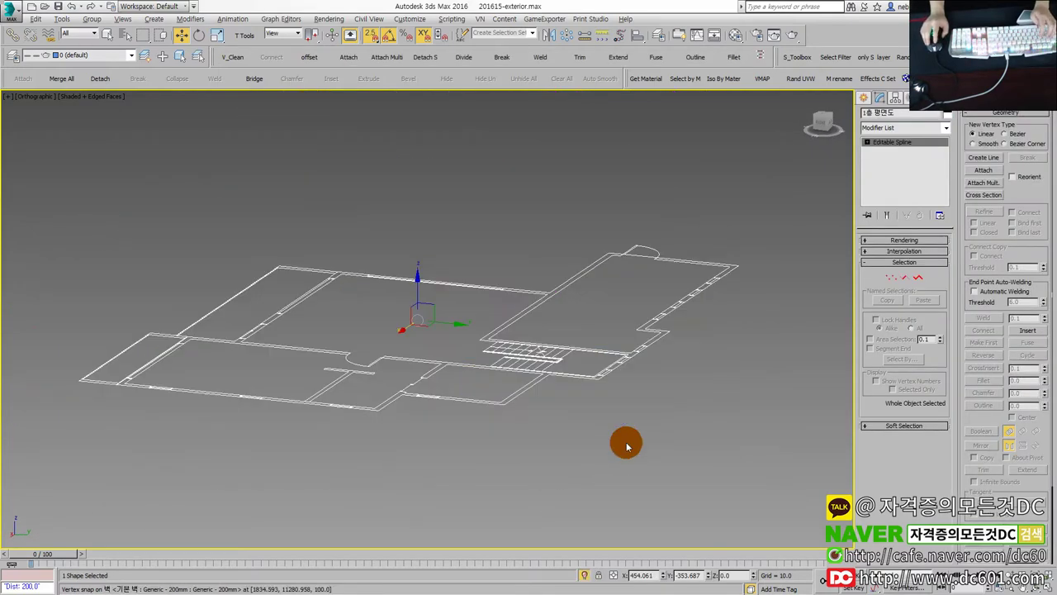
key(alt+q)
click(622, 408)
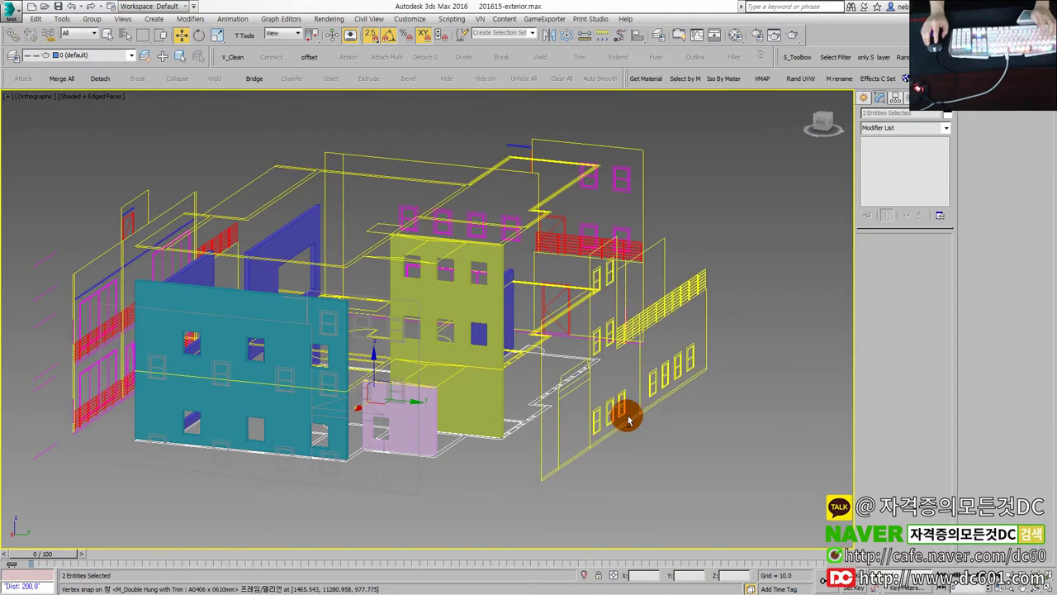
Show four viewports fitted to the model, turning the Front view into Back.
key(alt+w)
click(335, 394)
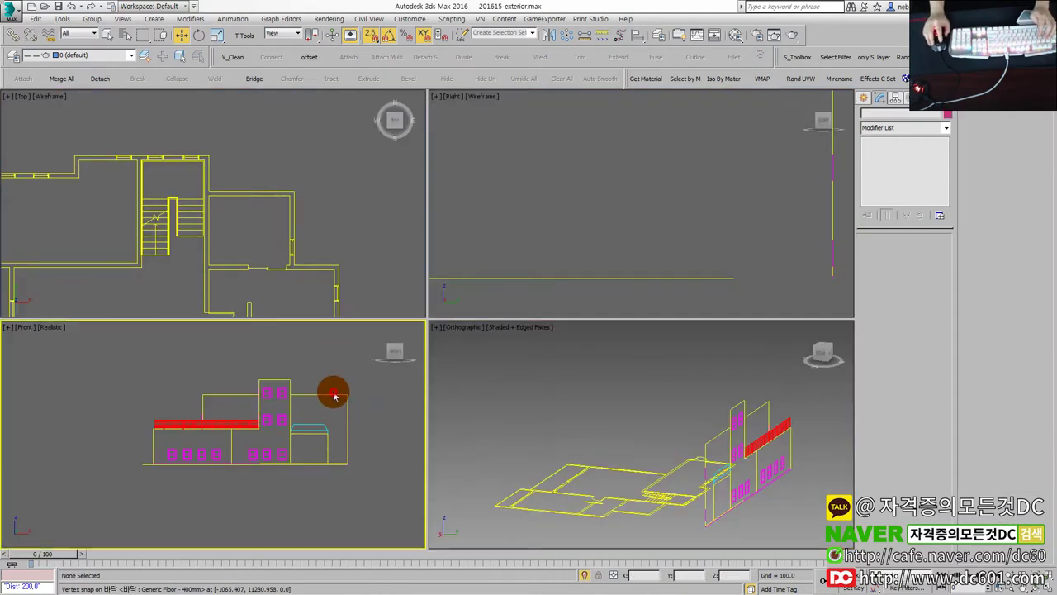
key(ctrl+shift+z)
key(k)
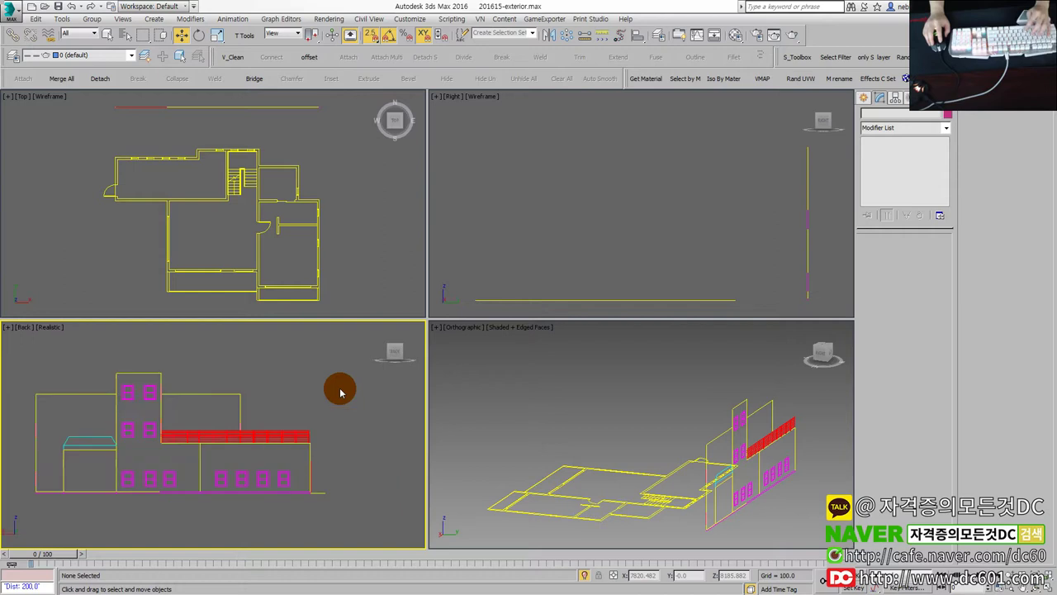
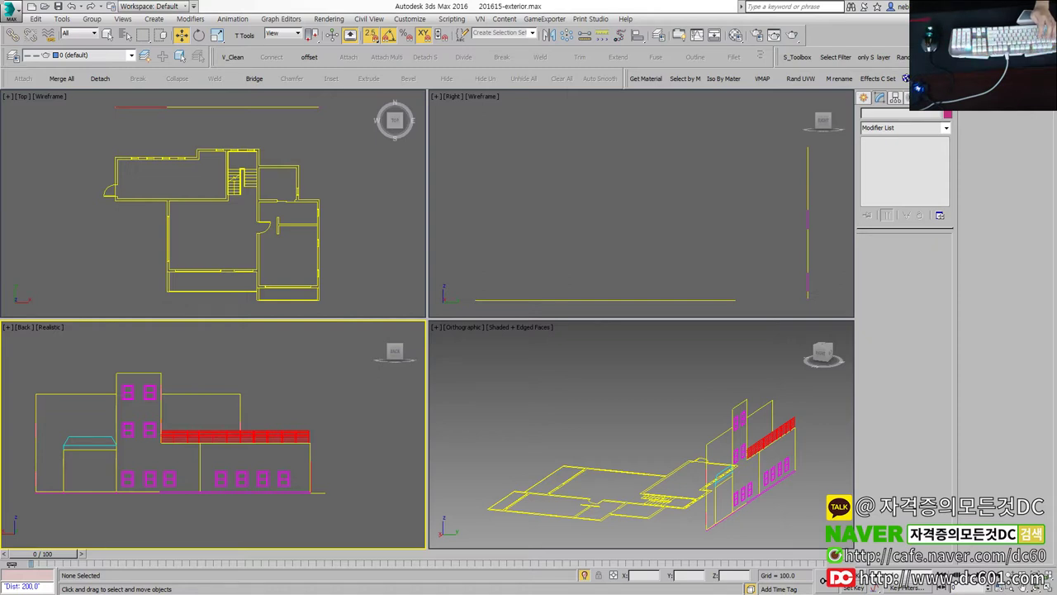
In the maximized Back view, snap-draw rectangles over three wall sections, ending with 3500 × 5700 Rectangle008.
key(alt+w)
mouse_move(219, 406)
middle_down()
mouse_move(413, 373)
mouse_move(391, 367)
middle_up()
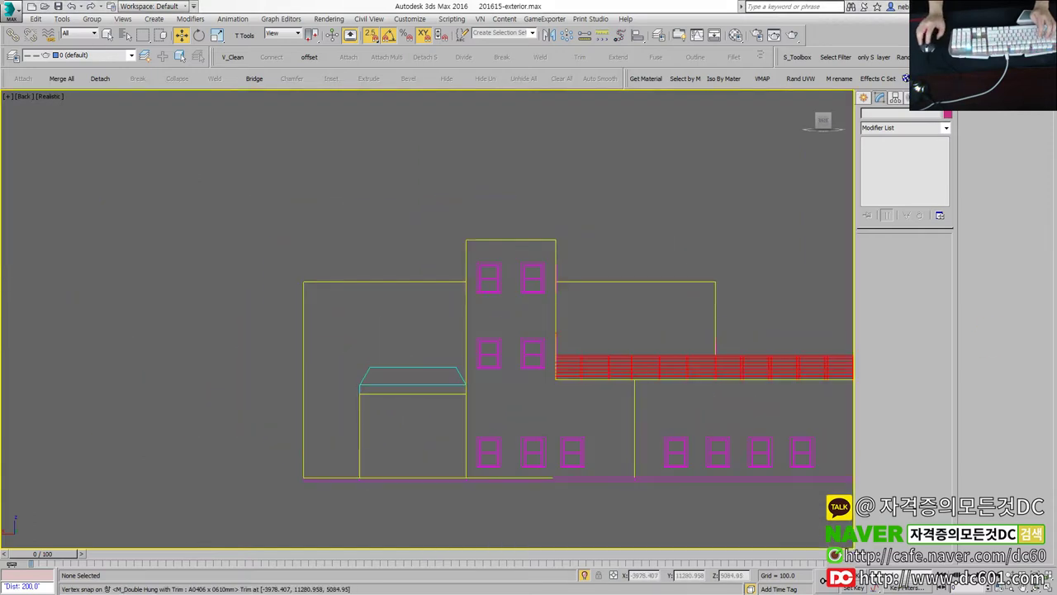
click(866, 97)
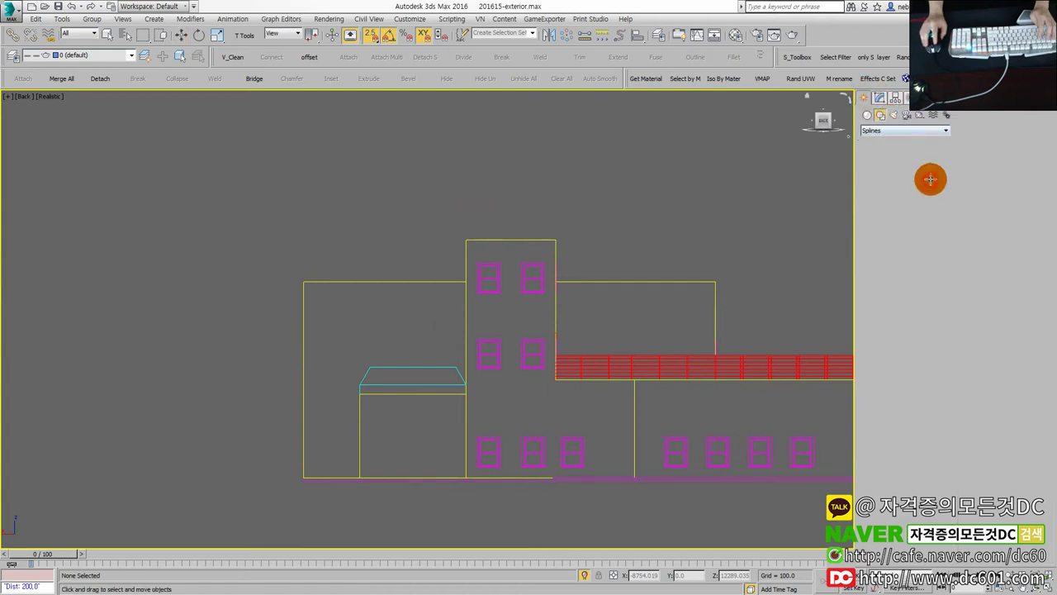
click(927, 176)
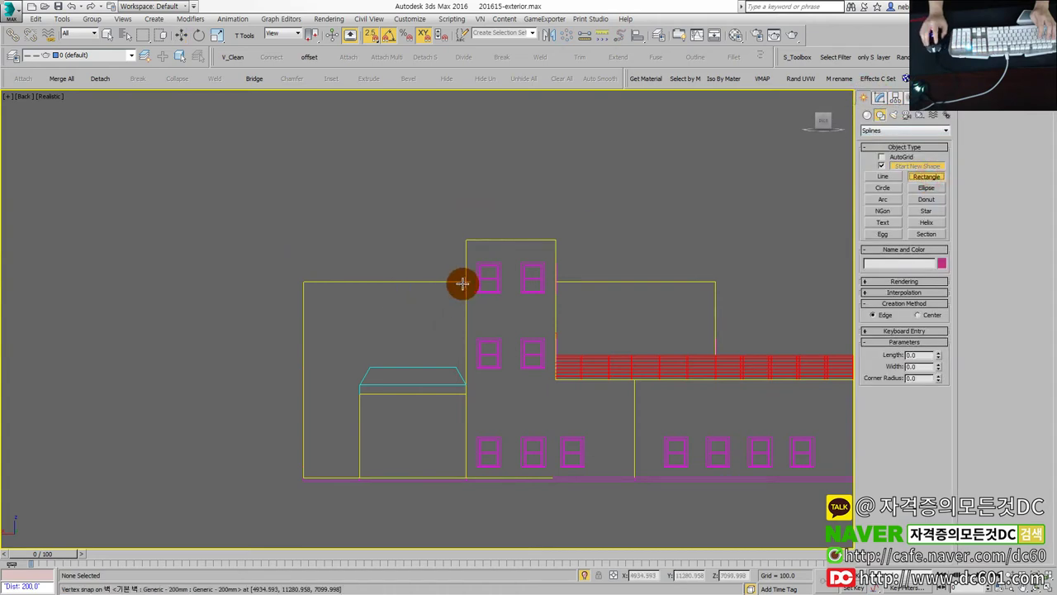
drag(462, 284, 314, 454)
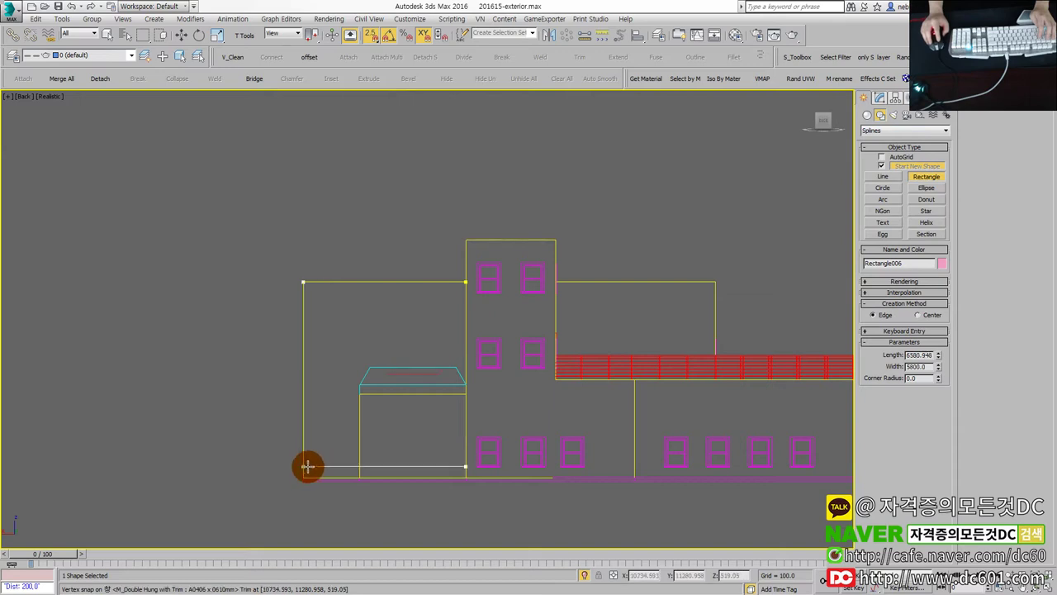
scroll(455, 439, up, 2)
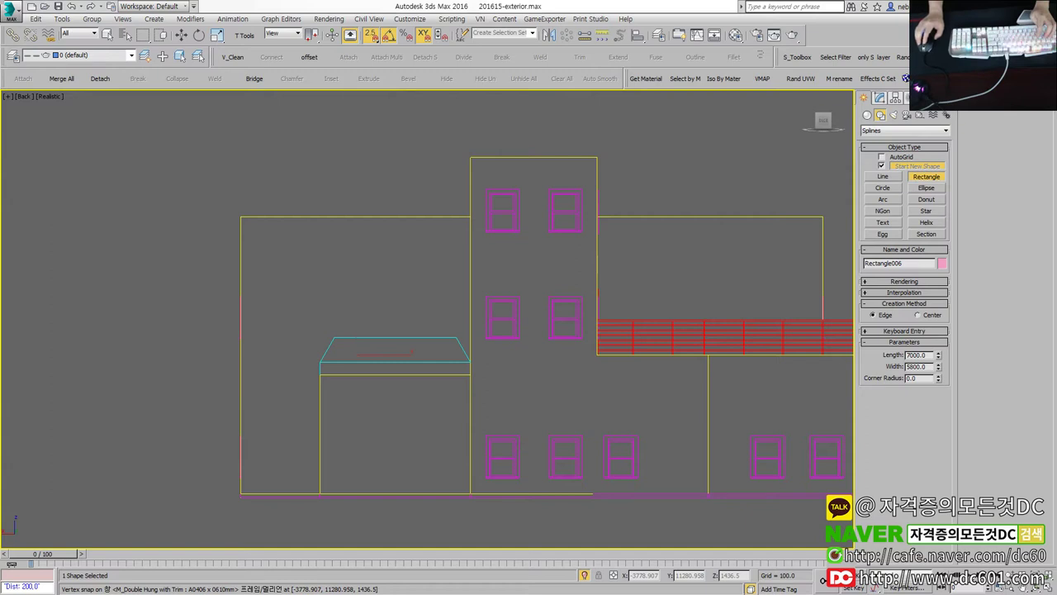
mouse_move(476, 392)
mouse_down()
mouse_move(462, 374)
mouse_move(332, 477)
mouse_up()
middle_drag(338, 482, 278, 436)
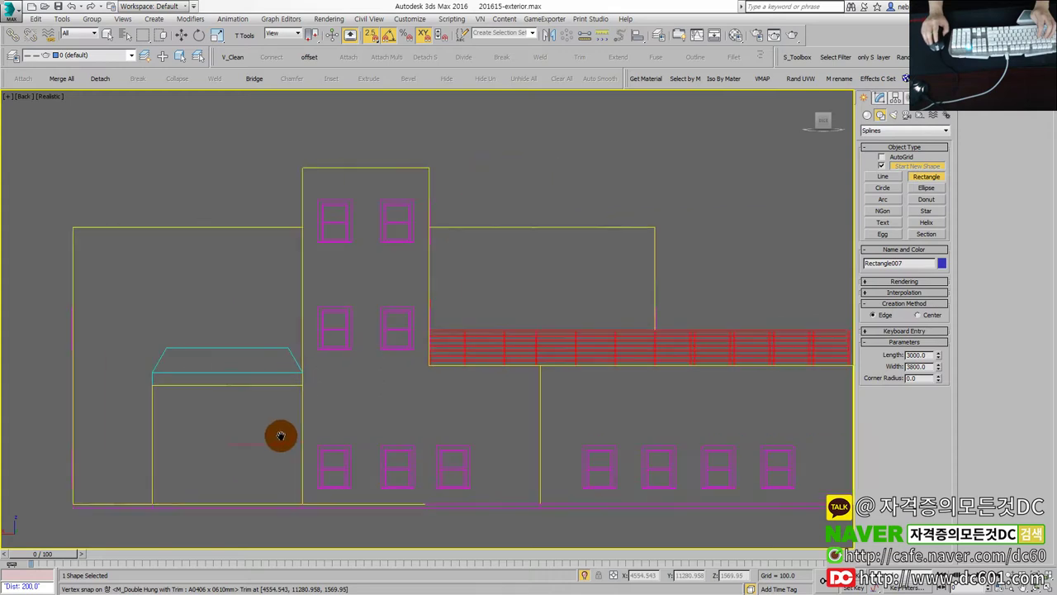
middle_drag(484, 425, 394, 425)
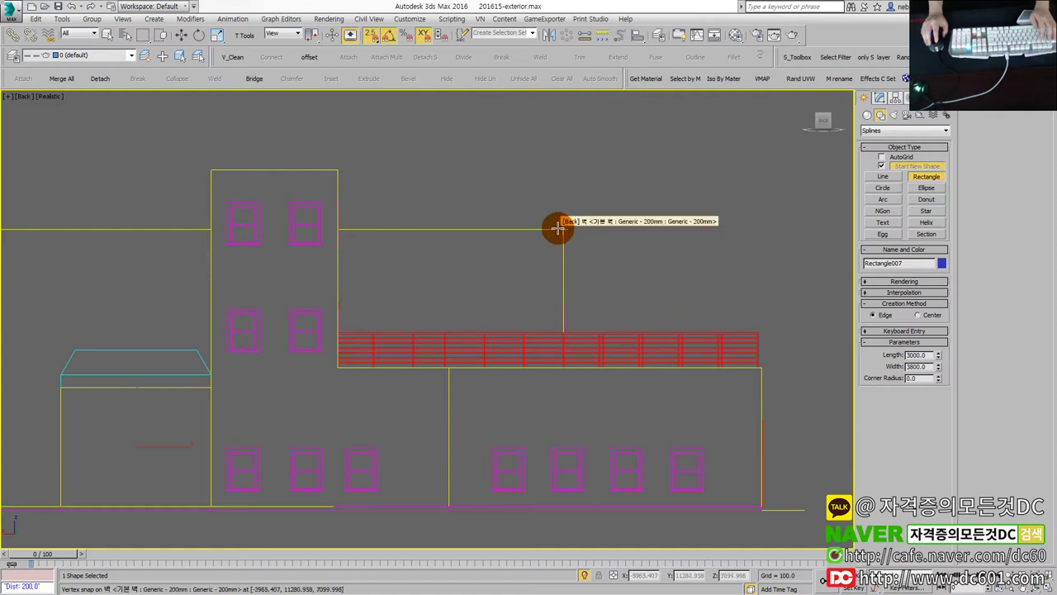
drag(563, 230, 331, 376)
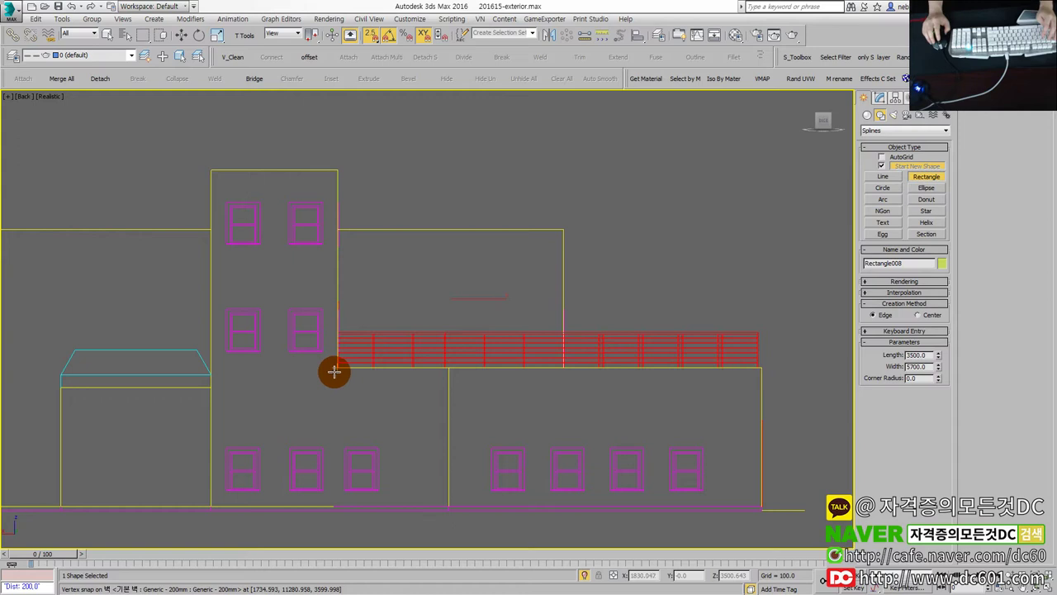
Convert Rectangle008 to an editable spline and snap its bottom vertices down to the building's base.
key(w)
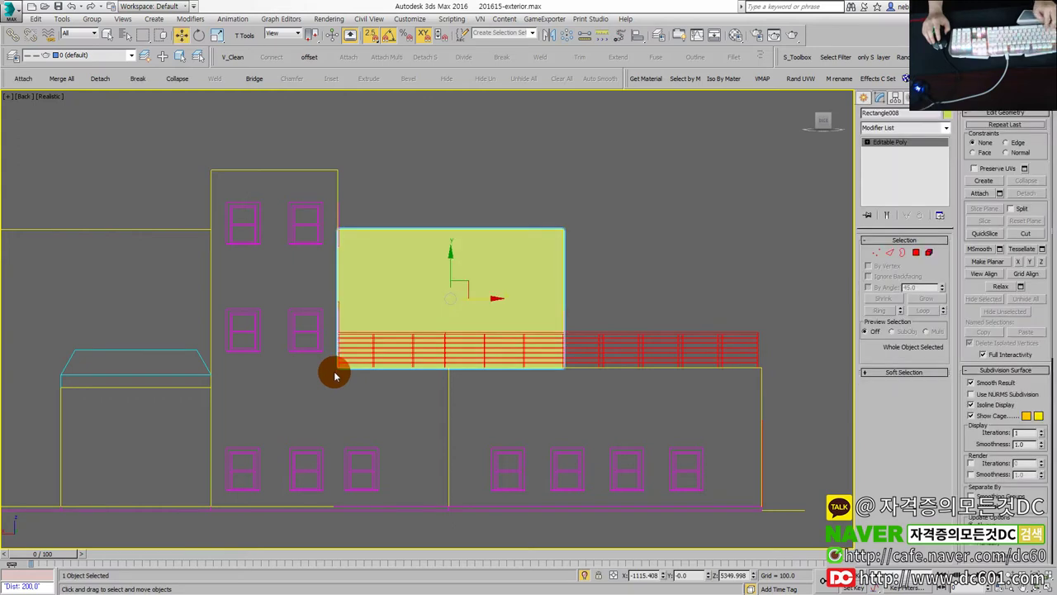
key(ctrl+z)
key(1)
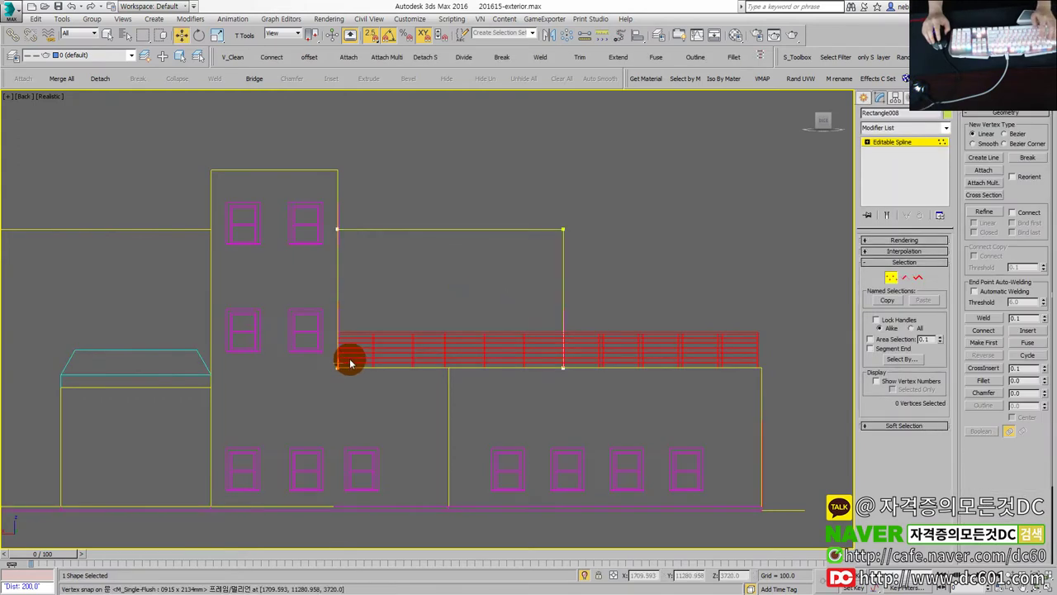
drag(295, 350, 446, 417)
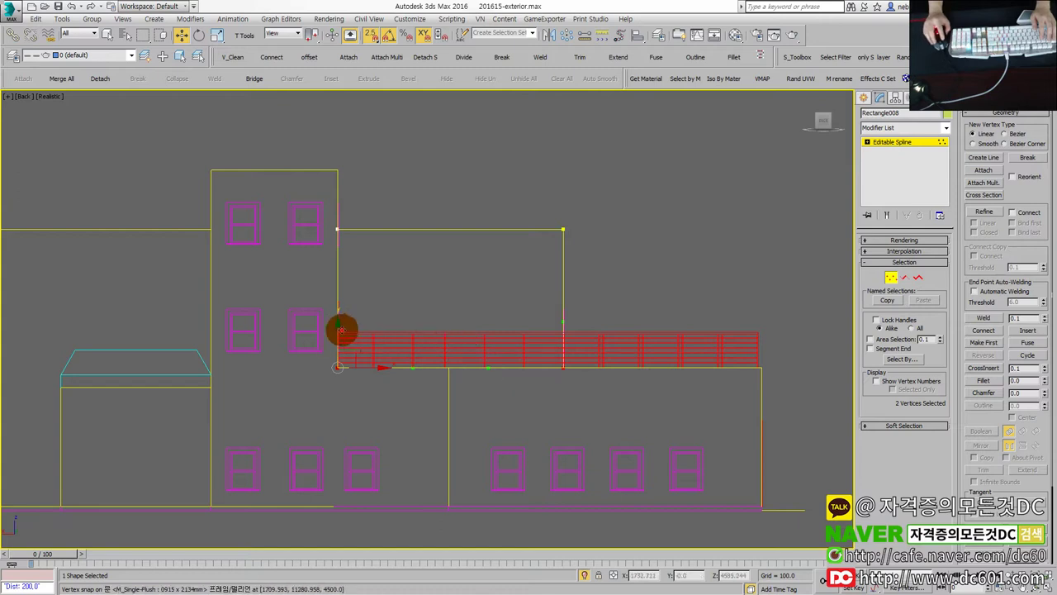
drag(339, 367, 452, 499)
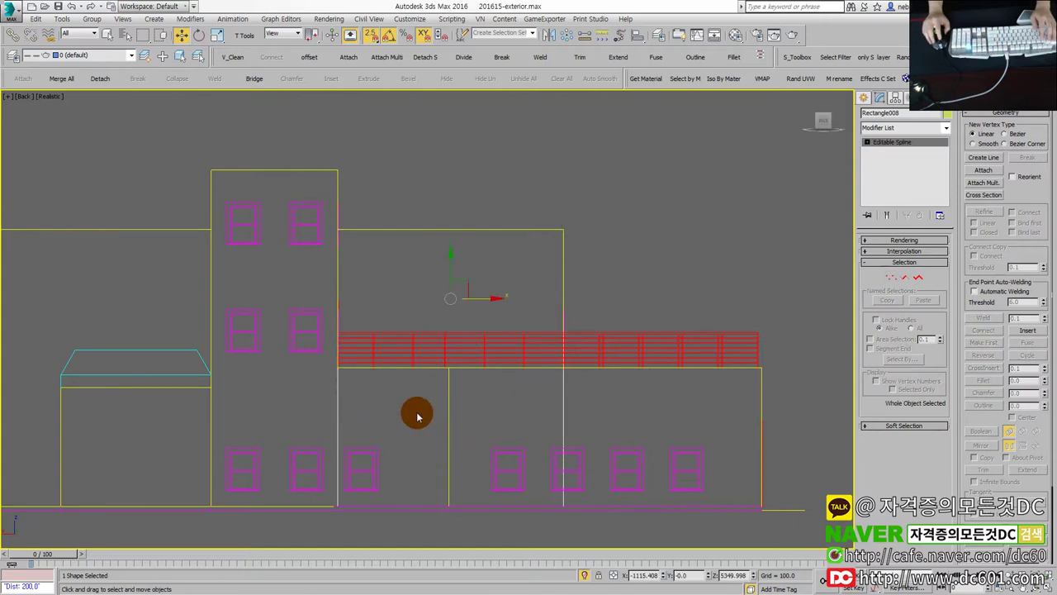
key(ctrl+a)
right_click(489, 284)
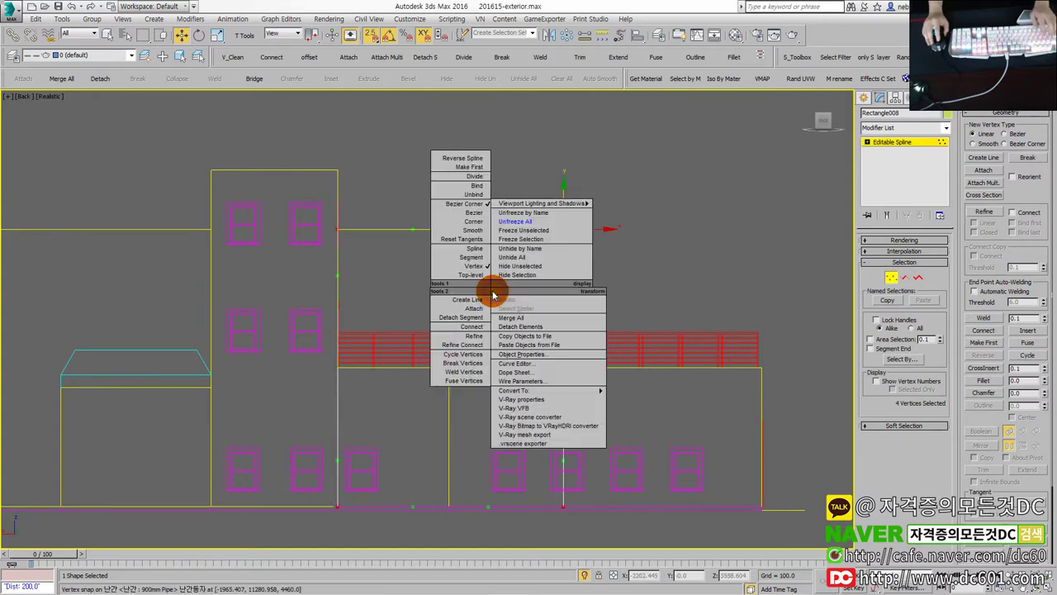
click(471, 274)
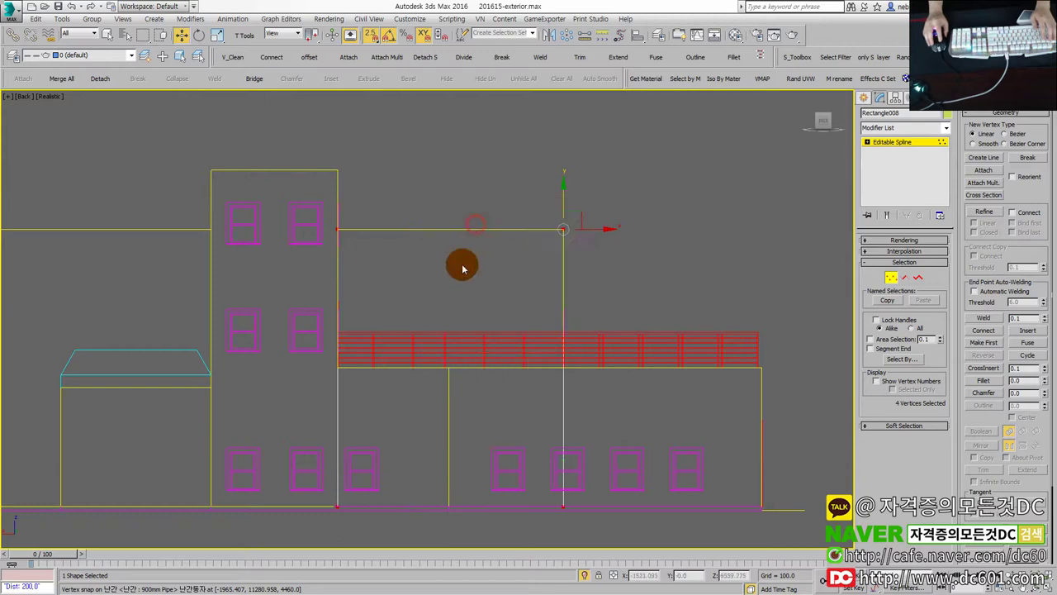
click(638, 285)
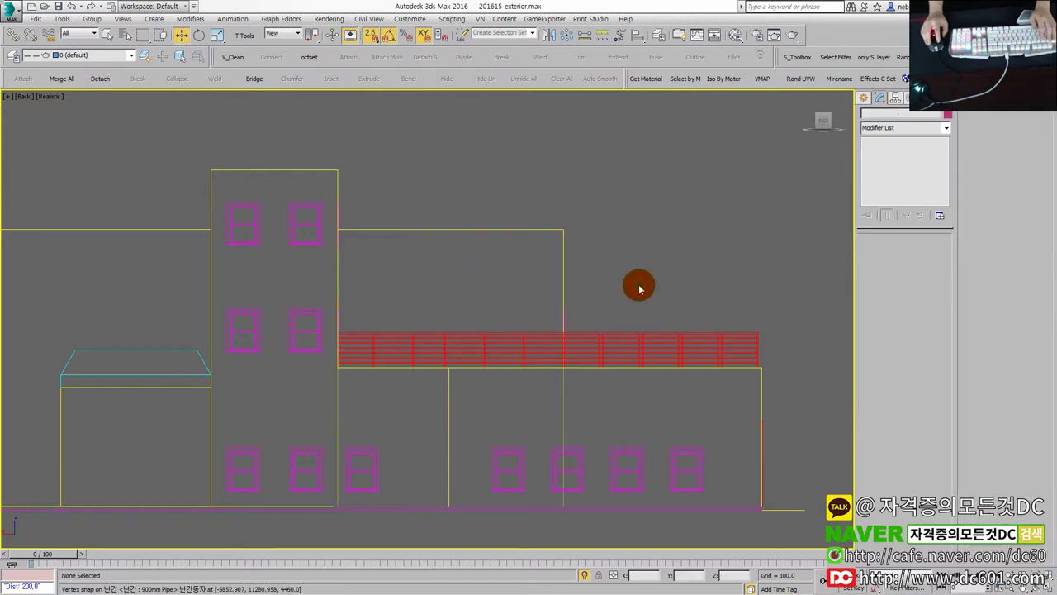
middle_drag(604, 306, 627, 293)
middle_drag(484, 283, 570, 279)
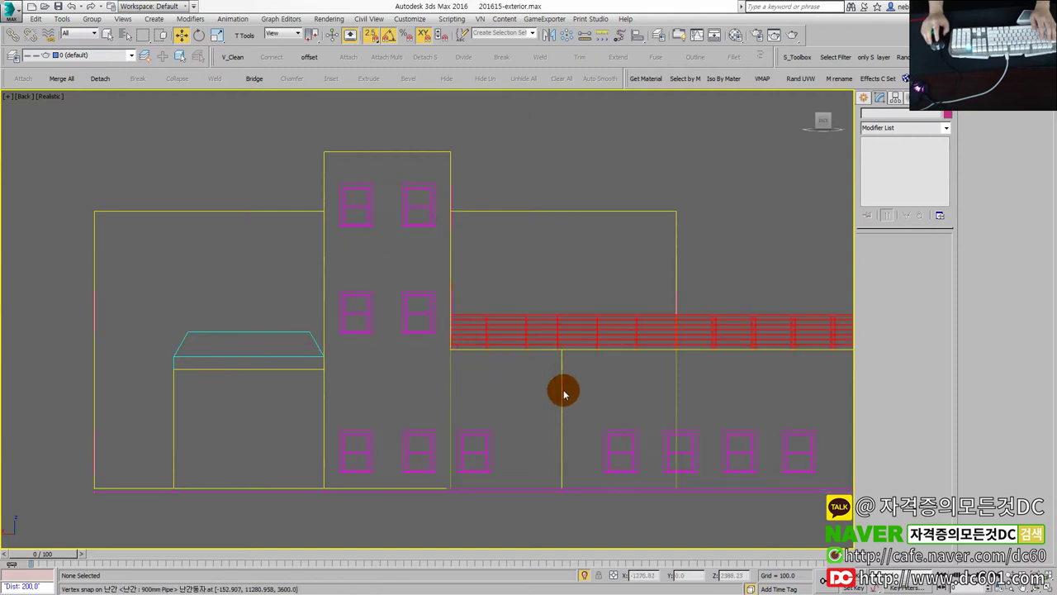
click(868, 97)
Trace a closed line outline around the tower wall, from its top corner down to the base.
click(883, 176)
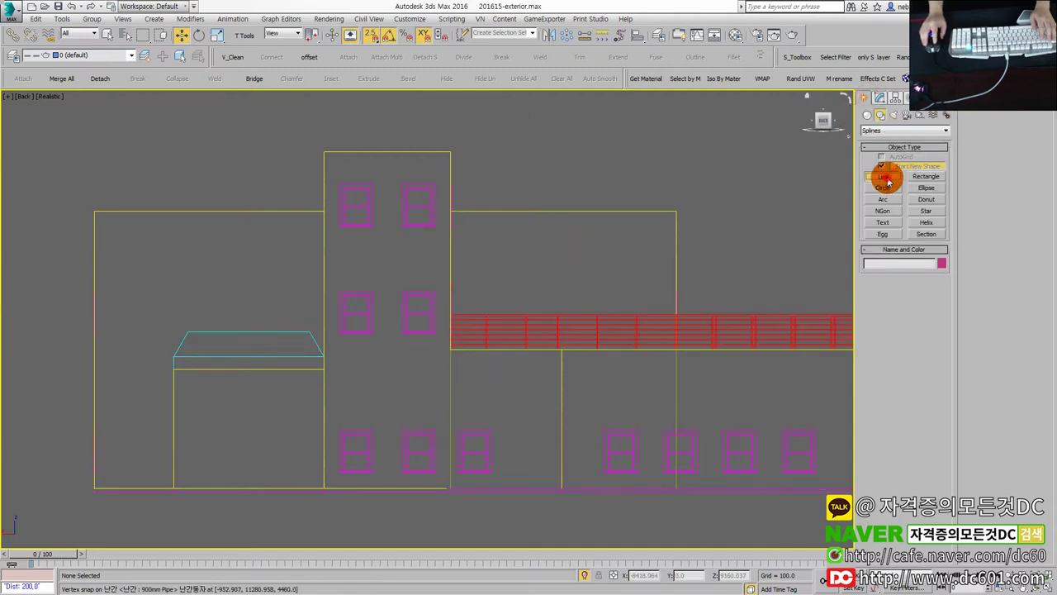
click(324, 153)
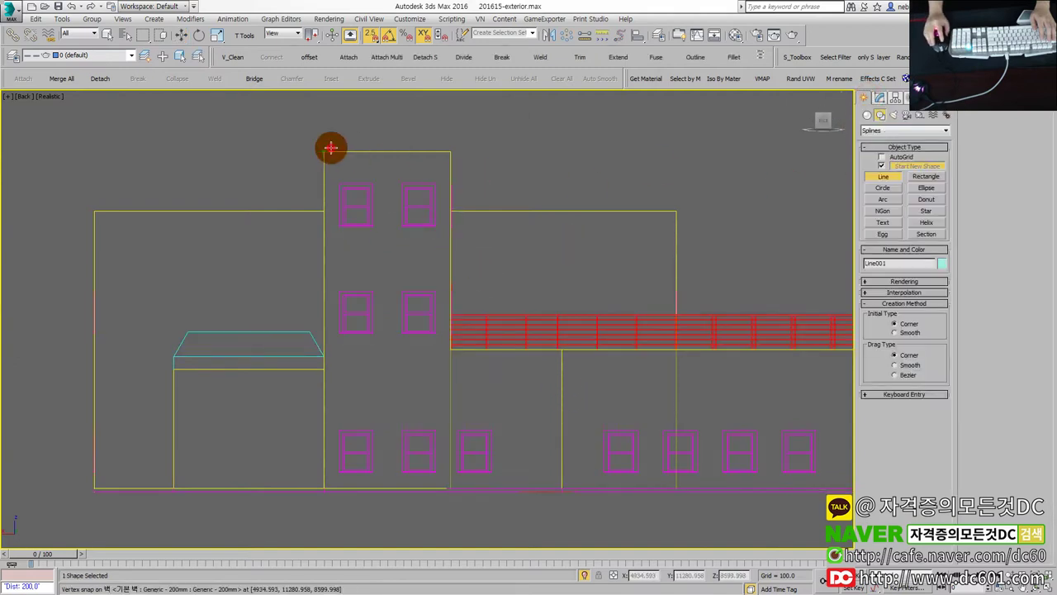
click(323, 488)
click(563, 487)
click(562, 350)
click(450, 349)
click(450, 152)
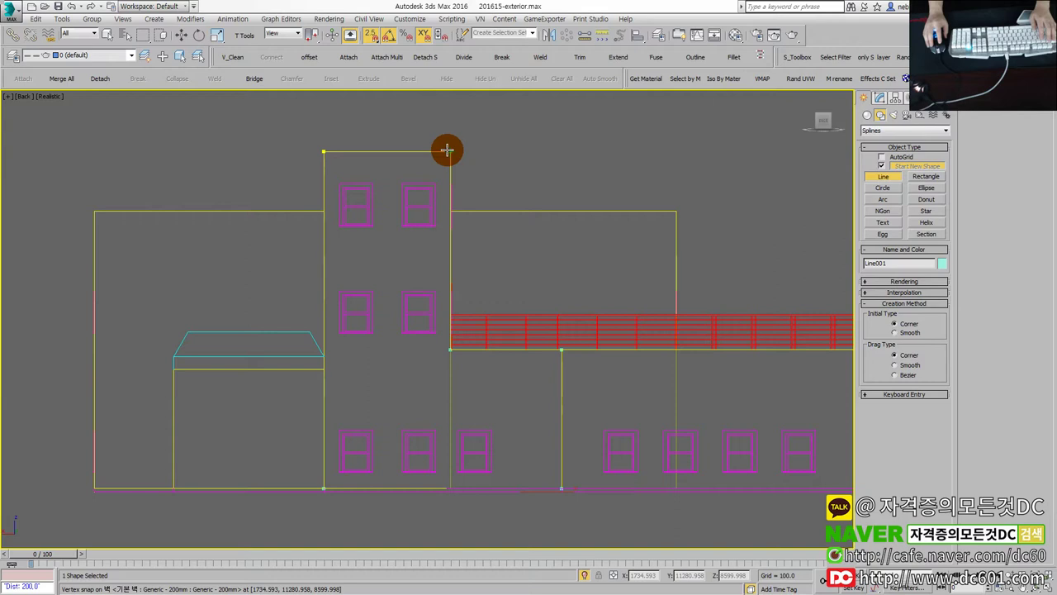
click(386, 138)
click(507, 335)
Snap rectangles over the first row of window openings, including the left and right windows.
scroll(696, 200, up, 2)
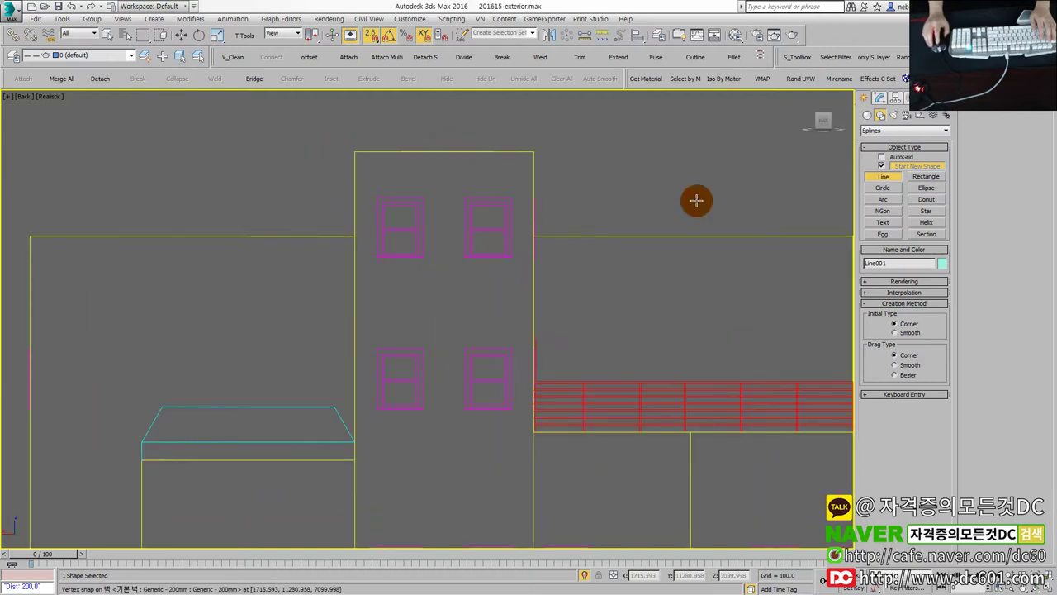
click(927, 180)
scroll(385, 196, up, 2)
scroll(369, 198, up, 2)
drag(369, 204, 506, 376)
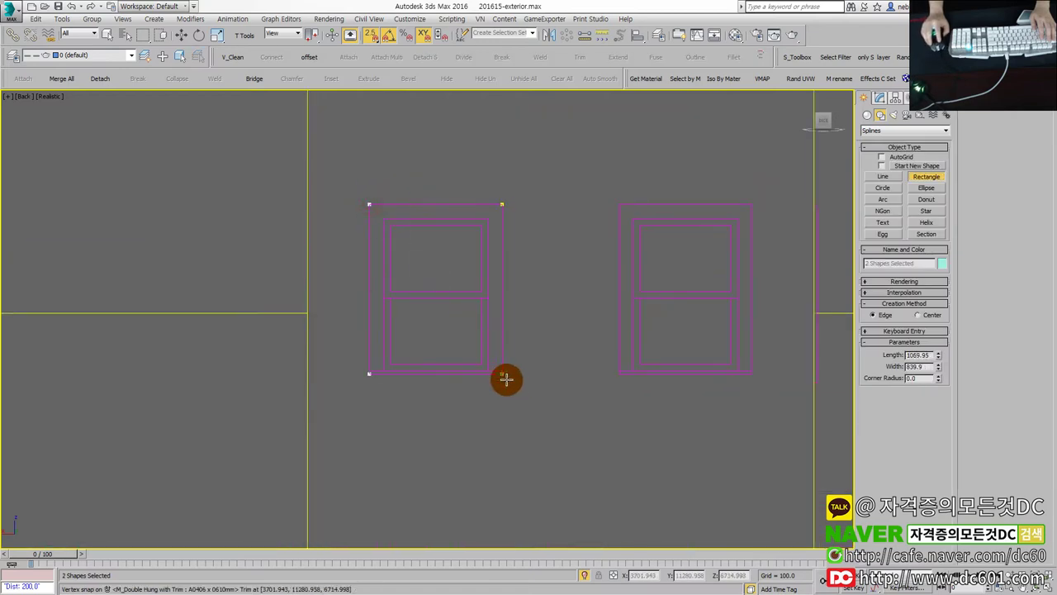
middle_drag(545, 370, 396, 366)
drag(468, 199, 601, 372)
scroll(593, 392, down, 5)
scroll(491, 313, up, 3)
scroll(491, 313, up, 3)
drag(492, 285, 622, 464)
drag(243, 285, 385, 464)
Trace the next left, middle and right windows with rectangles, then frame the whole facade.
scroll(382, 460, down, 3)
middle_drag(436, 491, 335, 415)
scroll(351, 326, up, 3)
scroll(315, 427, up, 2)
mouse_move(315, 427)
mouse_down()
mouse_move(465, 284)
mouse_move(448, 259)
mouse_up()
middle_drag(568, 336, 413, 388)
drag(419, 446, 556, 273)
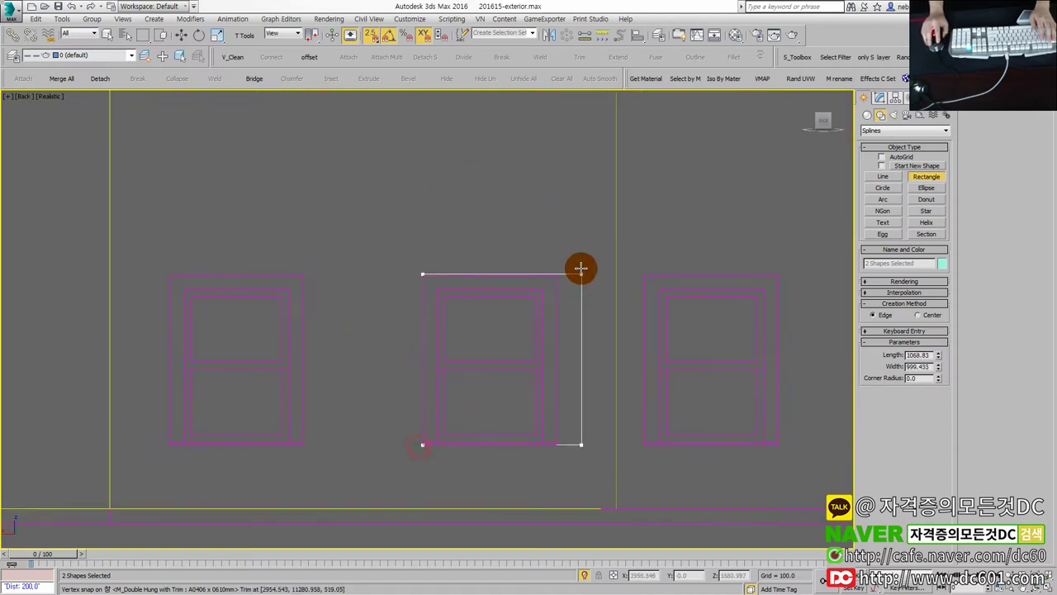
middle_drag(611, 325, 359, 328)
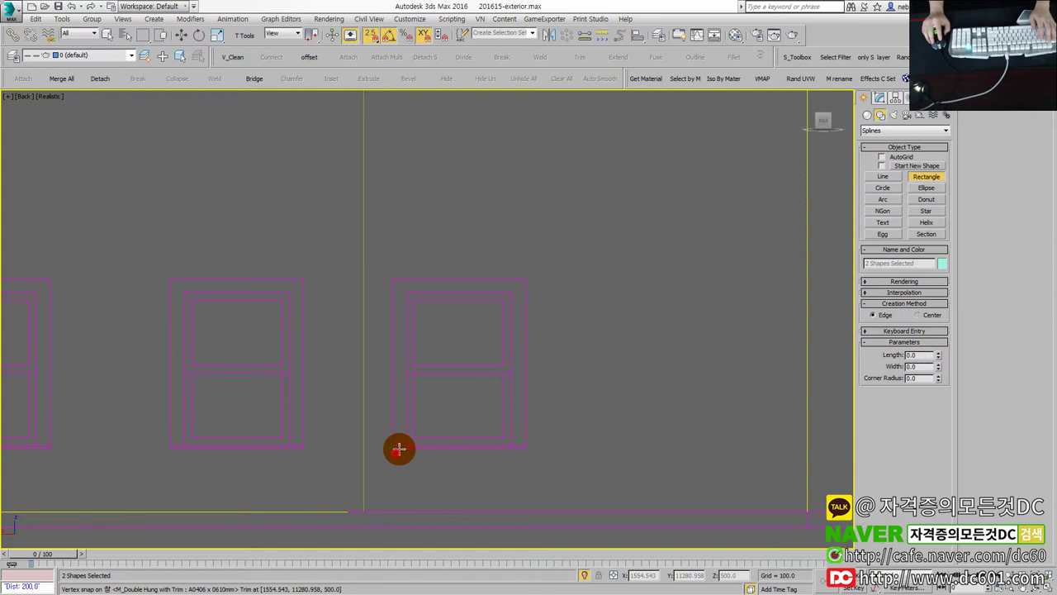
drag(399, 449, 540, 273)
scroll(529, 278, down, 3)
middle_drag(569, 279, 373, 357)
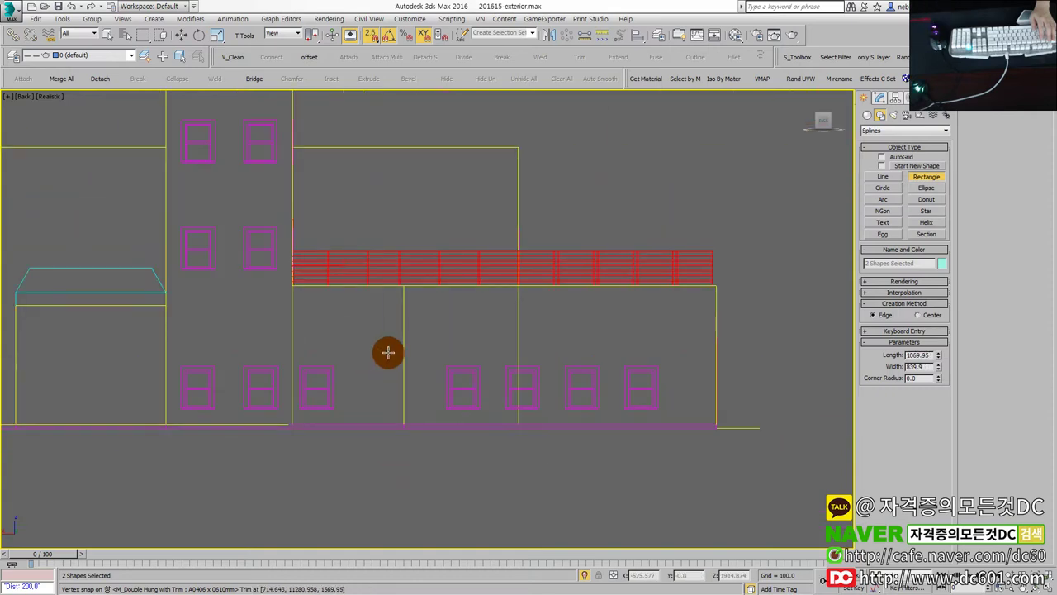
middle_drag(574, 306, 514, 307)
Draw a snapped rectangle over the ground-floor wall.
click(883, 174)
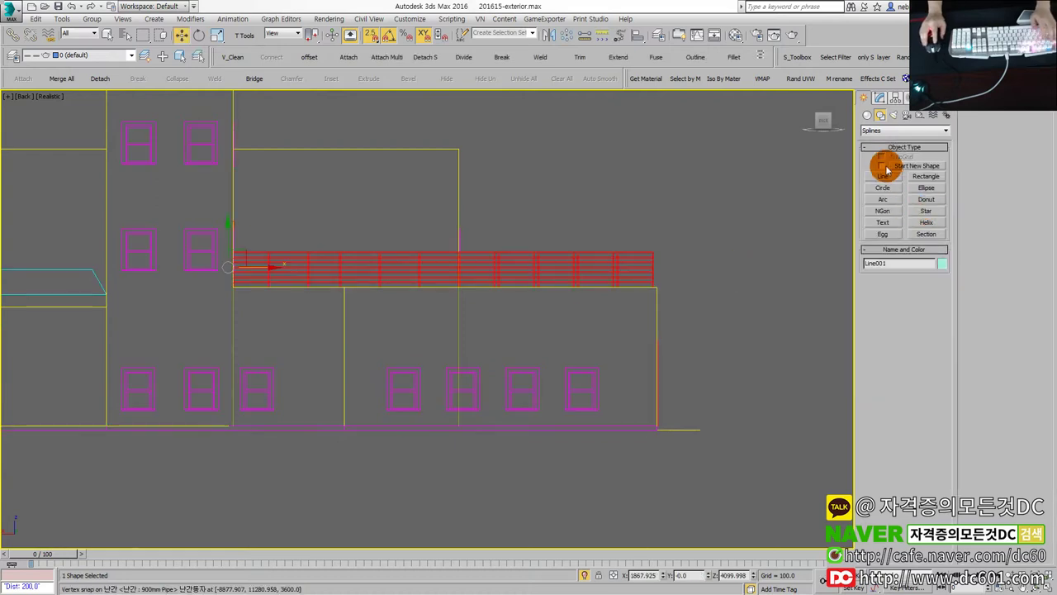
click(926, 176)
mouse_move(344, 288)
mouse_down()
mouse_move(649, 386)
mouse_move(659, 419)
mouse_up()
click(874, 181)
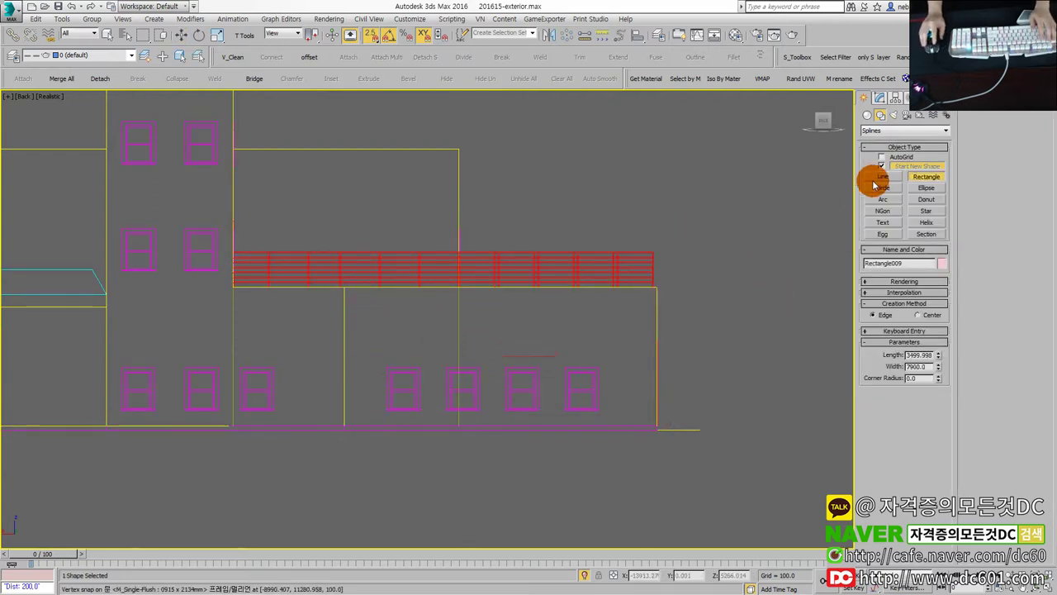
Trace the four ground-floor window openings with rectangles.
scroll(380, 420, up, 3)
scroll(379, 446, up, 2)
mouse_move(384, 440)
mouse_down()
mouse_move(485, 328)
mouse_move(477, 318)
mouse_up()
drag(556, 430, 636, 312)
mouse_move(637, 312)
middle_down()
mouse_move(460, 373)
mouse_move(457, 456)
middle_up()
drag(496, 414, 554, 325)
drag(625, 450, 727, 325)
scroll(713, 378, down, 3)
Return to the four-view layout and orbit to a three-quarter view of the model.
key(w)
scroll(608, 397, down, 2)
key(alt+w)
key(alt+w)
mouse_move(630, 427)
alt+middle_down()
mouse_move(537, 435)
mouse_move(371, 342)
mouse_move(501, 387)
mouse_move(736, 507)
mouse_move(611, 385)
alt+middle_up()
scroll(521, 380, down, 2)
click(611, 385)
Freeze the existing building and extrude the five new wall outlines by 200.
right_click(611, 385)
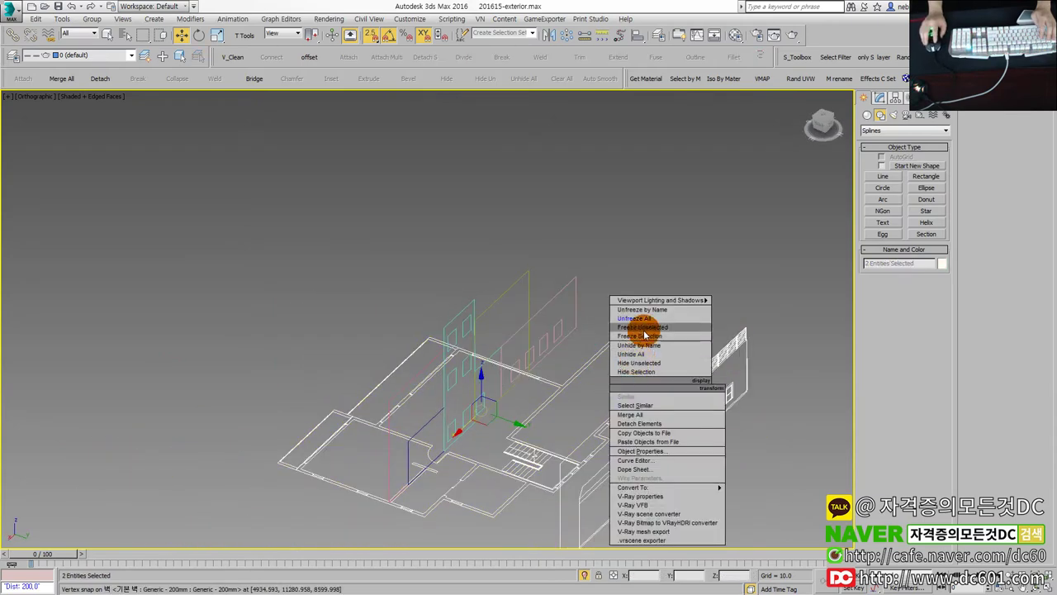
click(641, 336)
drag(552, 434, 385, 278)
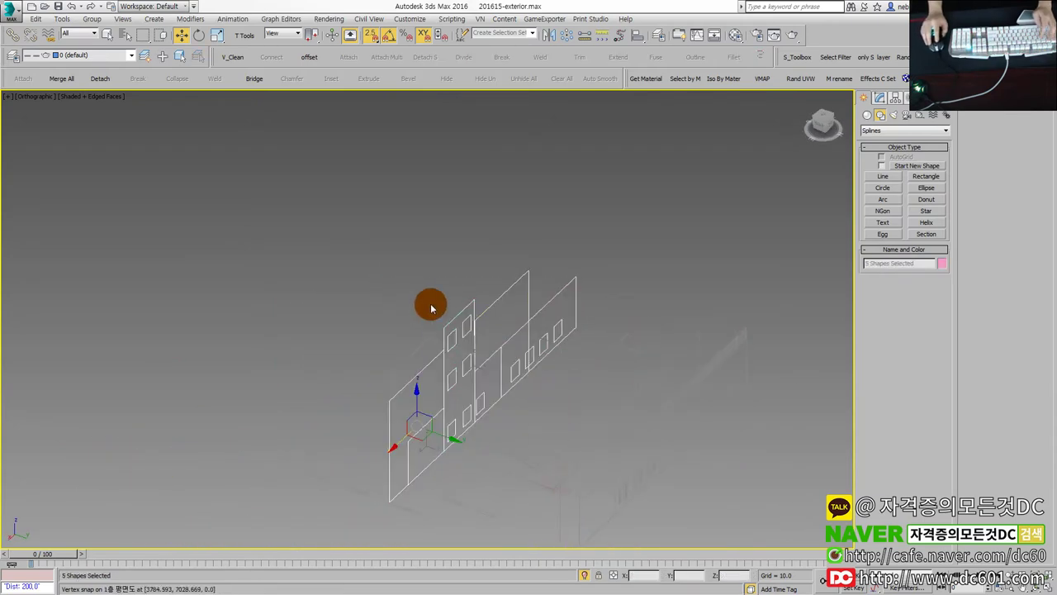
key(alt+e)
double_click(917, 254)
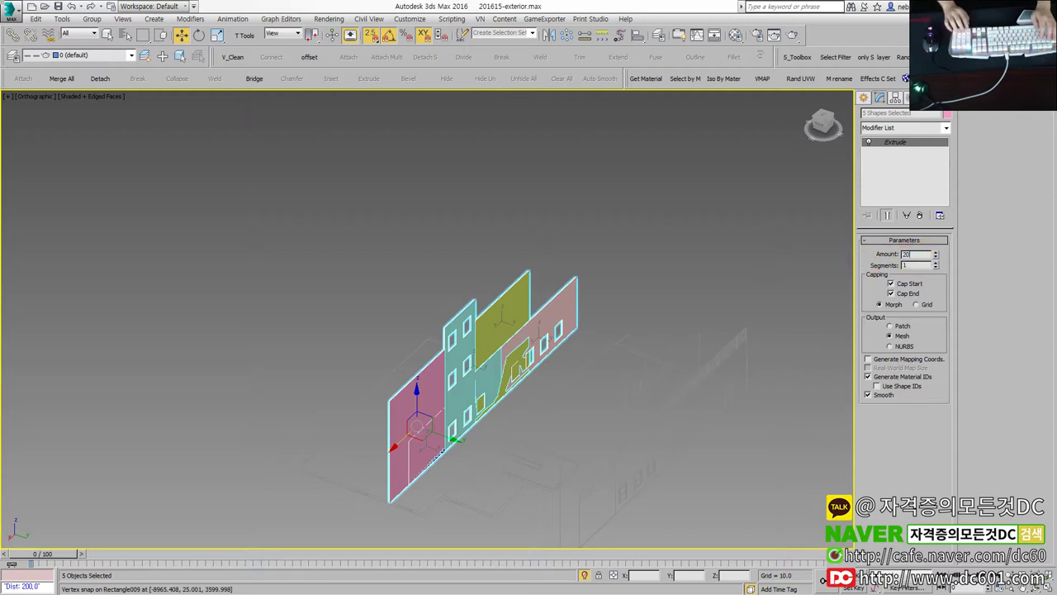
key(Return)
Select the pink Rectangle006 panel and restore the four-viewport layout.
click(519, 212)
click(406, 391)
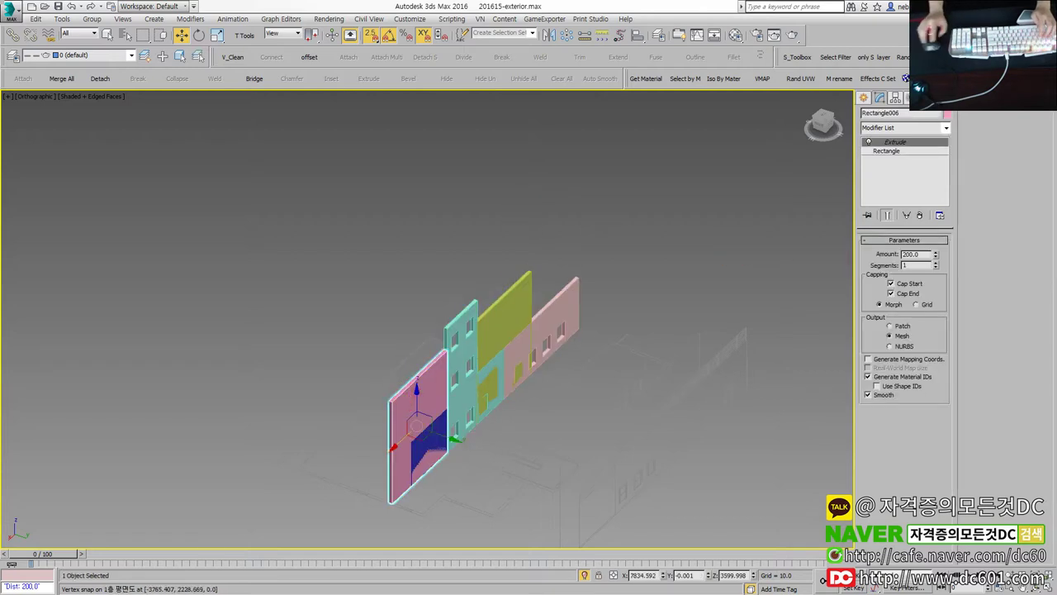
key(alt+w)
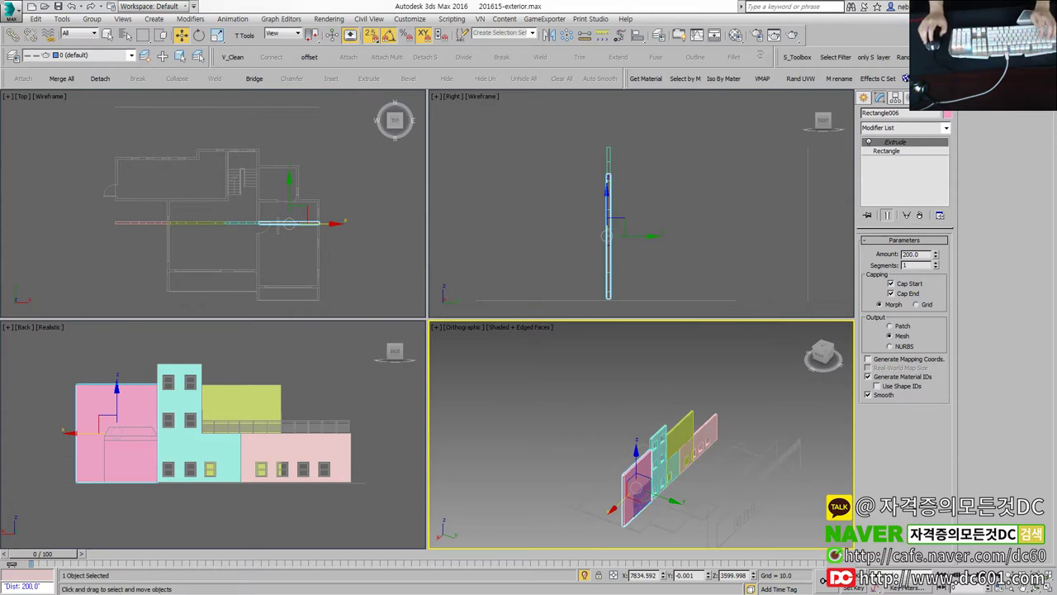
In the maximized Top view, snap-move Rectangle009 onto the lower plan wall line.
click(264, 221)
key(alt+w)
click(322, 330)
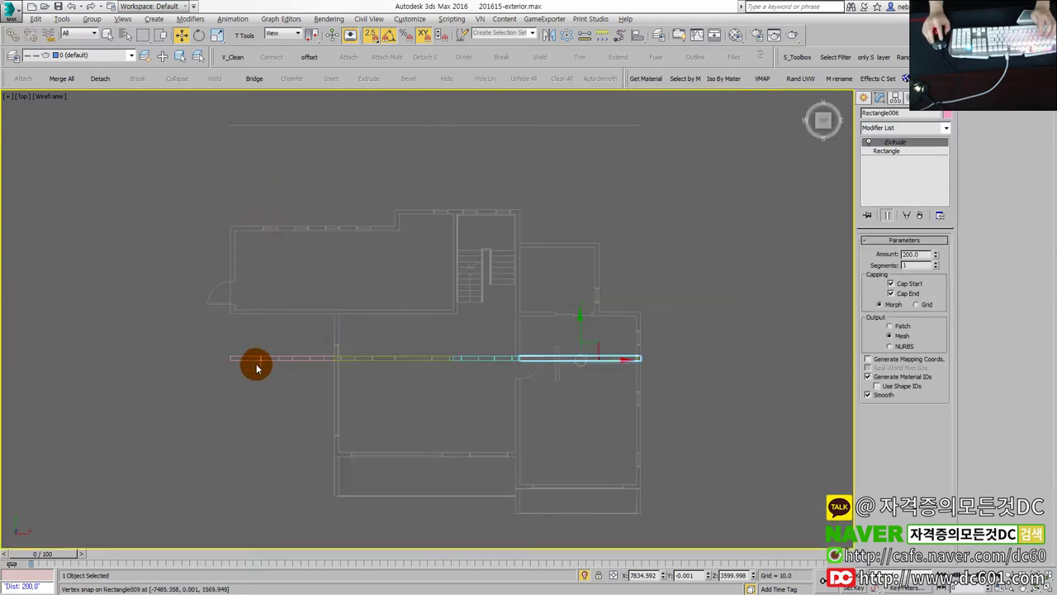
click(259, 359)
middle_drag(292, 394, 308, 357)
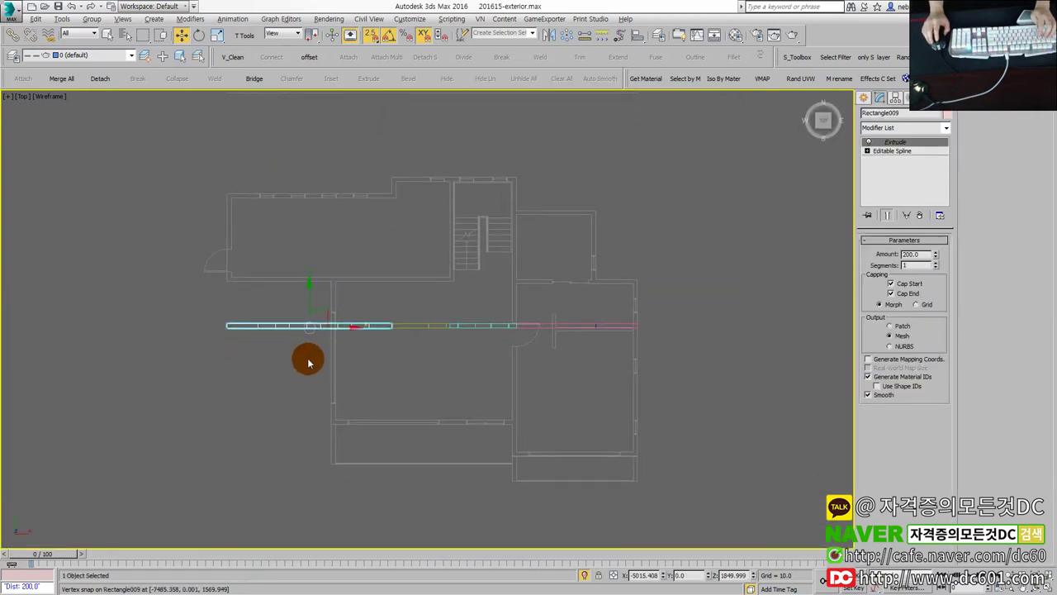
key(alt+w)
scroll(141, 217, up, 3)
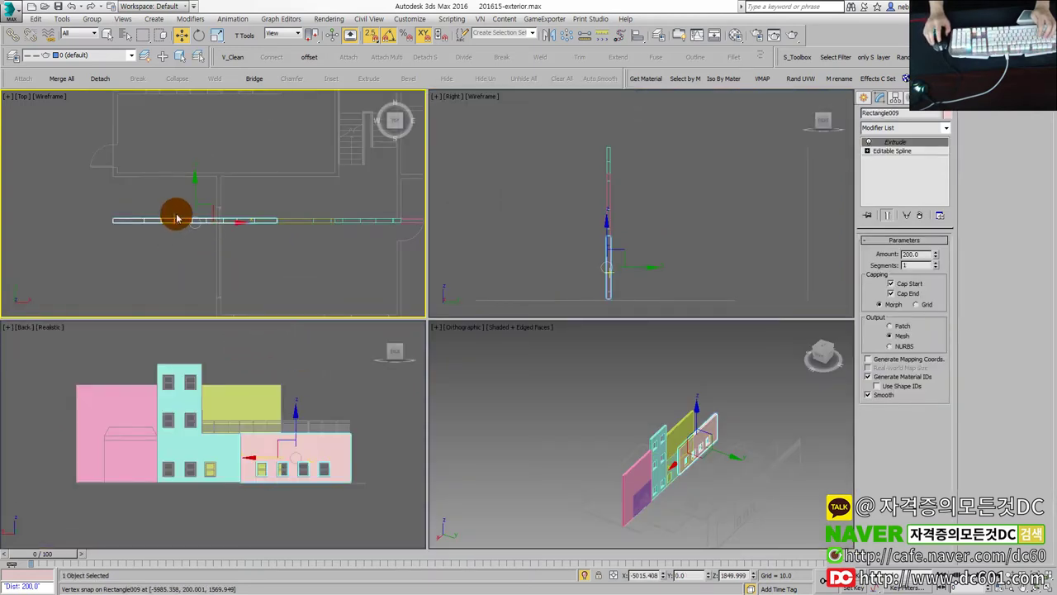
middle_drag(176, 218, 203, 260)
key(alt+w)
scroll(277, 459, up, 2)
click(278, 479)
drag(277, 511, 129, 252)
middle_drag(246, 331, 314, 359)
key(ctrl+d)
Snap Line001 onto the top wall line and the lower wall piece onto its plan line.
drag(342, 480, 369, 359)
drag(406, 342, 480, 398)
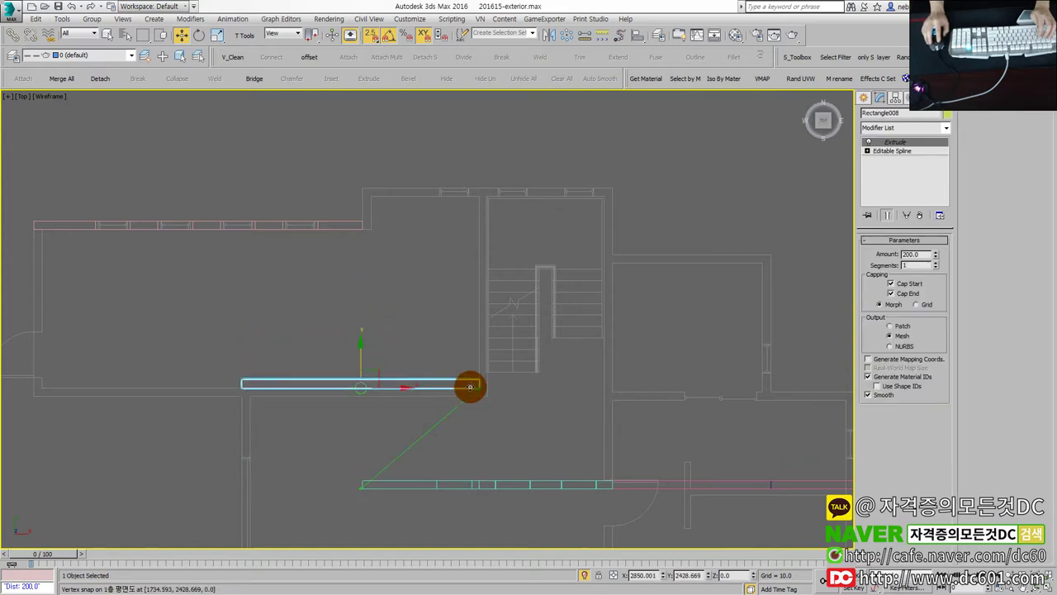
middle_drag(533, 454, 434, 453)
click(385, 477)
click(393, 483)
drag(385, 457, 279, 195)
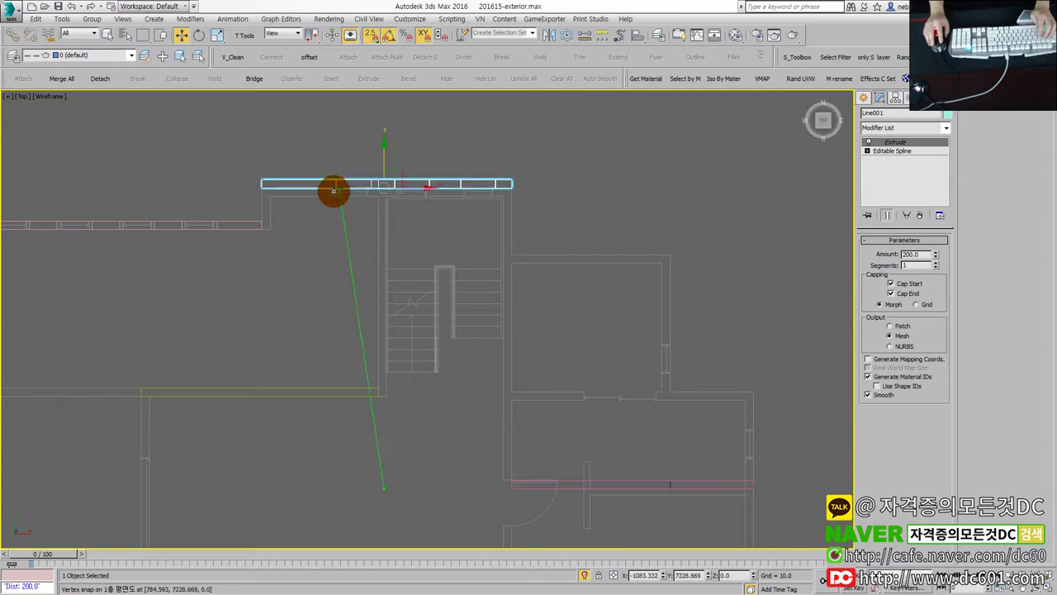
middle_drag(514, 383, 437, 413)
drag(338, 398, 620, 482)
drag(495, 425, 635, 369)
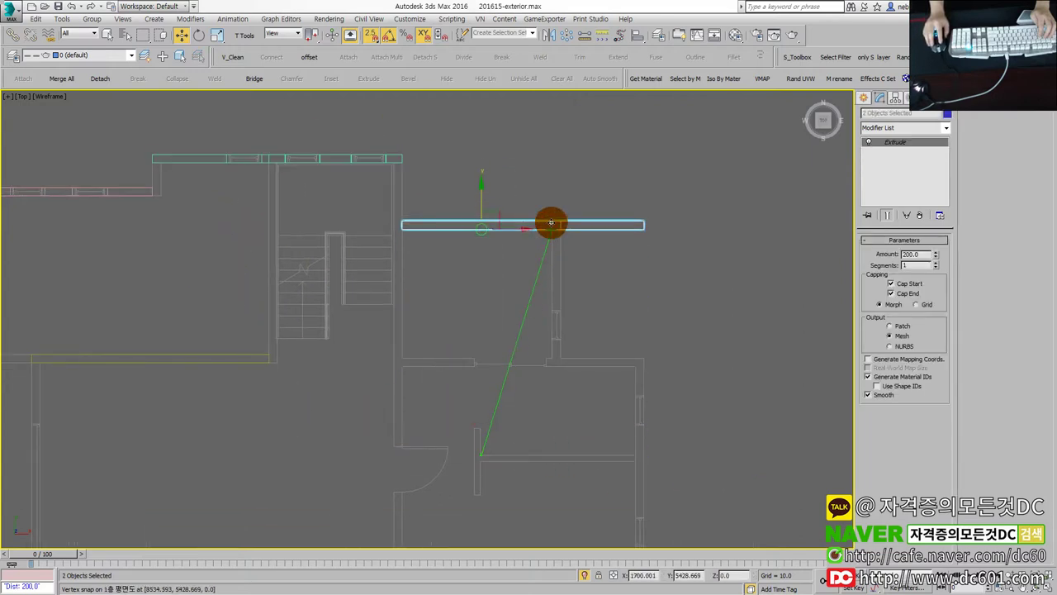
Maximize the shaded 3D view and orbit to inspect the placed walls.
key(alt+w)
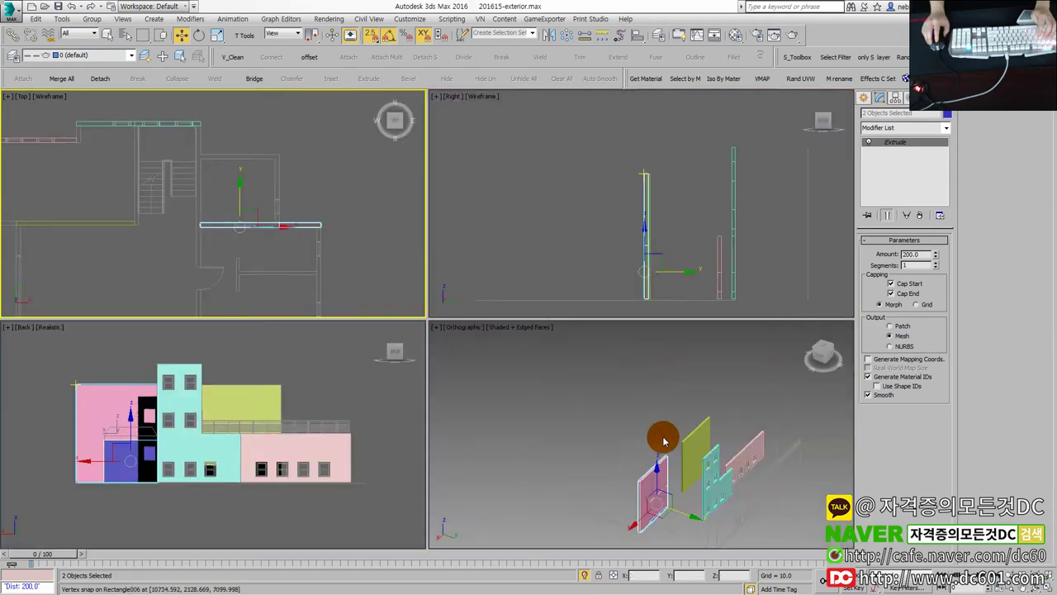
key(alt+w)
scroll(590, 424, up, 3)
alt+middle_drag(586, 421, 532, 432)
Snap Rectangle007 up to the top wall edge in the plan.
click(411, 399)
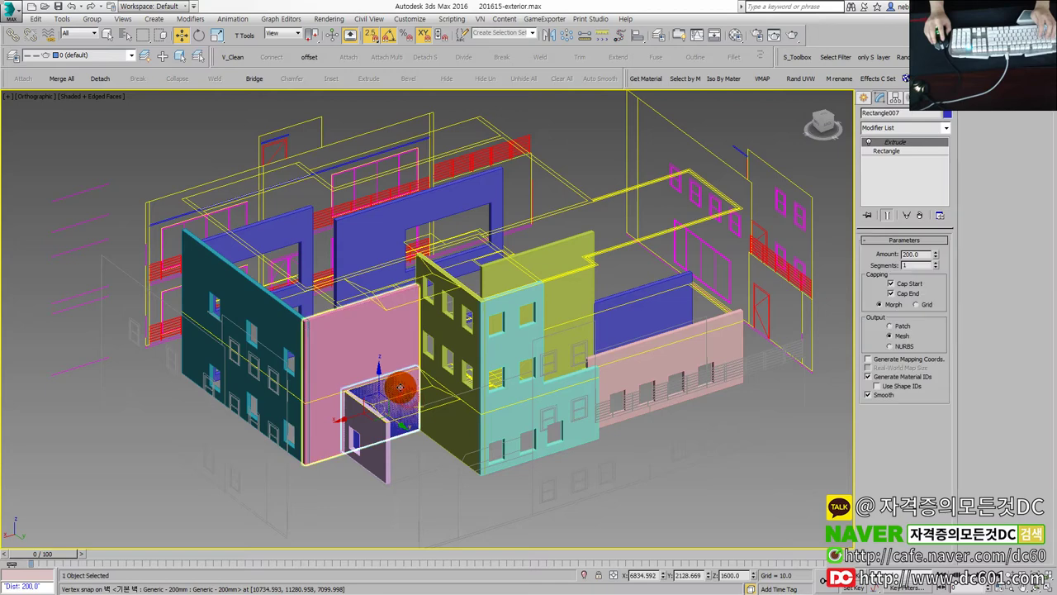
key(alt+w)
key(alt+w)
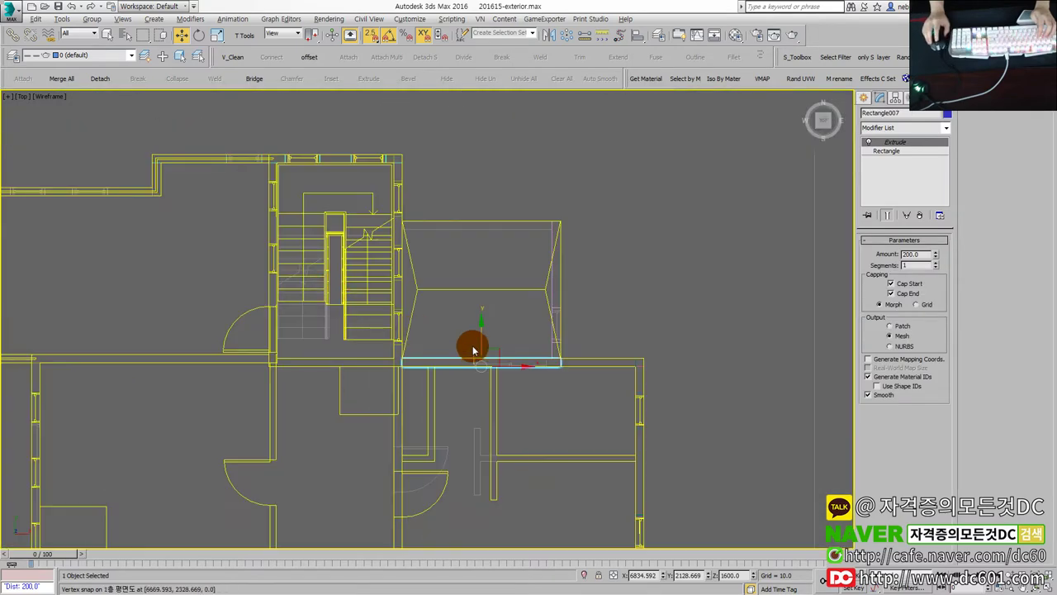
mouse_move(487, 341)
mouse_down()
mouse_move(484, 302)
mouse_move(540, 231)
mouse_move(560, 223)
mouse_up()
key(alt+w)
key(alt+w)
Orbit around the building to check the assembled wall panels from front and above.
scroll(500, 435, up, 2)
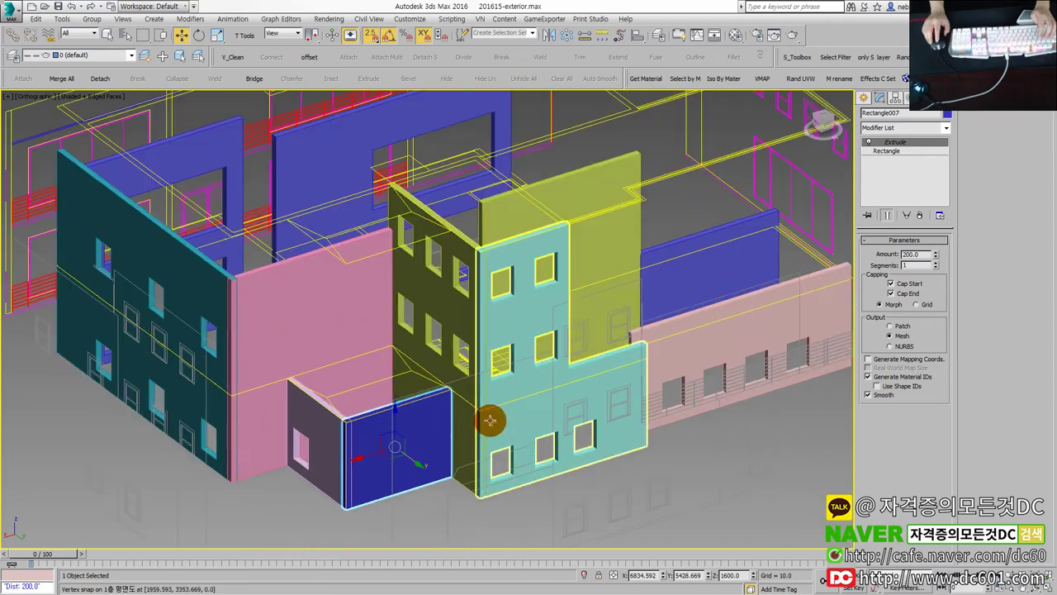
scroll(491, 421, up, 2)
scroll(517, 435, down, 2)
mouse_move(529, 436)
alt+middle_down()
mouse_move(488, 432)
mouse_move(751, 425)
alt+middle_up()
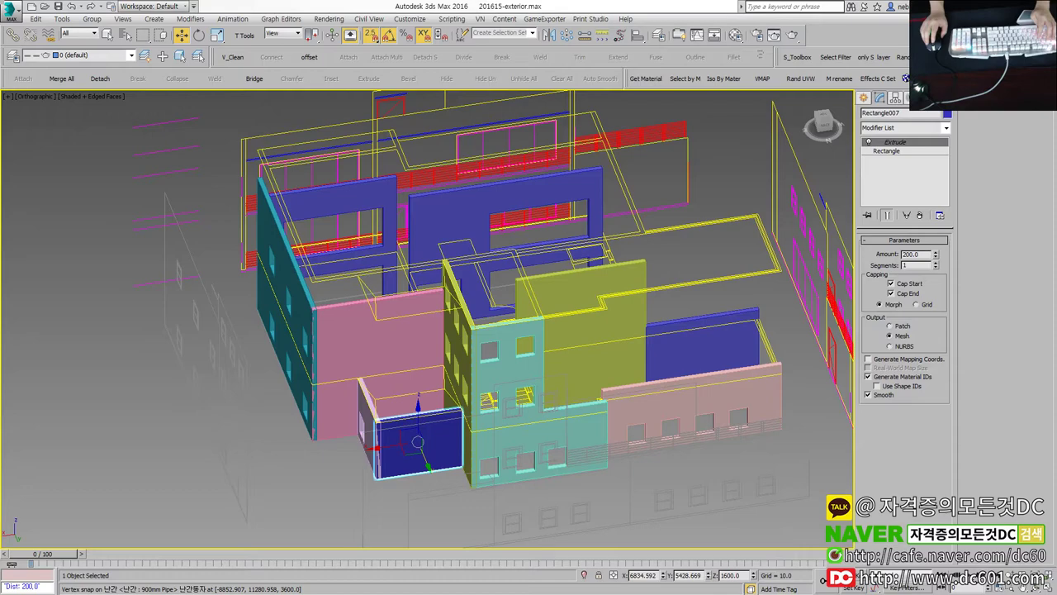
scroll(583, 295, down, 1)
scroll(583, 295, down, 2)
mouse_move(664, 306)
alt+middle_down()
mouse_move(640, 325)
mouse_move(578, 313)
alt+middle_up()
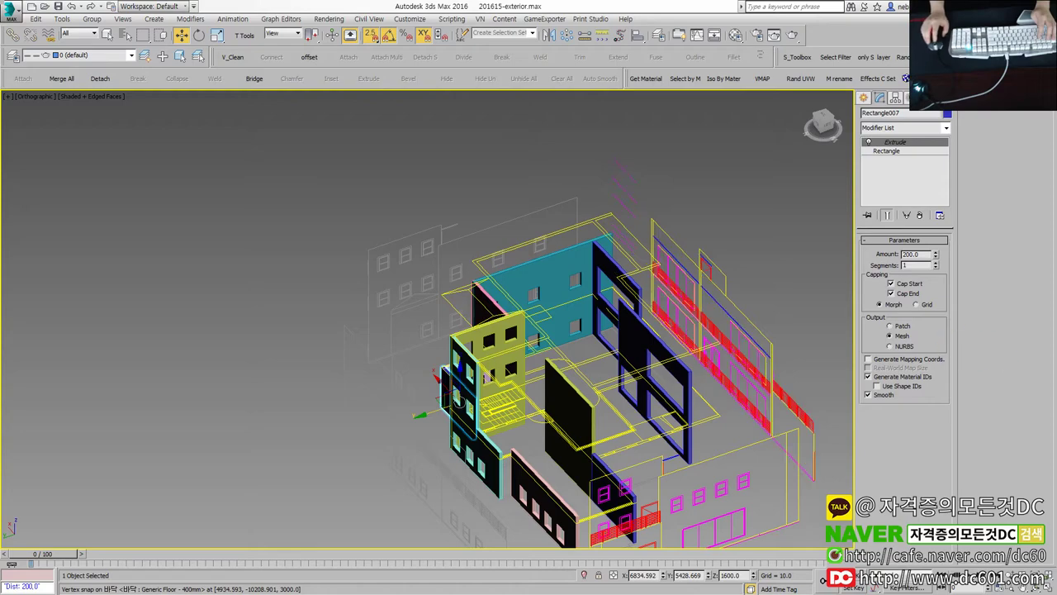
mouse_move(765, 361)
alt+middle_down()
mouse_move(603, 330)
mouse_move(555, 350)
mouse_move(590, 347)
mouse_move(574, 340)
alt+middle_up()
key(alt+w)
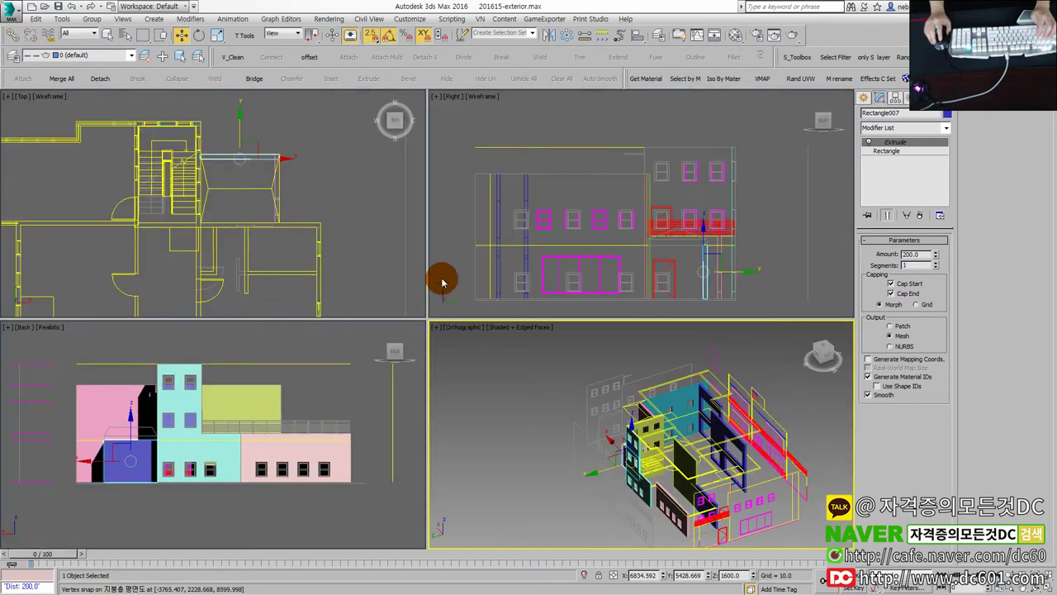
Change the side viewport to a Left view and select the 2층 평면도 plan shape.
click(509, 243)
key(l)
click(506, 242)
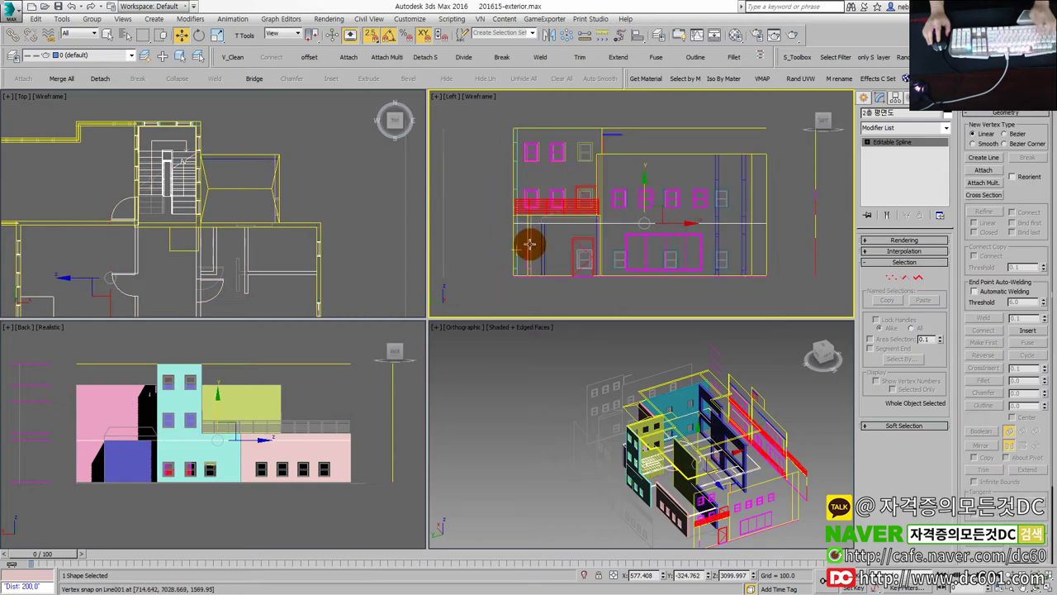
key(alt+w)
key(F3)
key(F3)
key(alt+w)
Freeze the front wall group and hide everything except the floor plan and elevation drawing.
click(650, 442)
key(alt+w)
scroll(652, 463, up, 3)
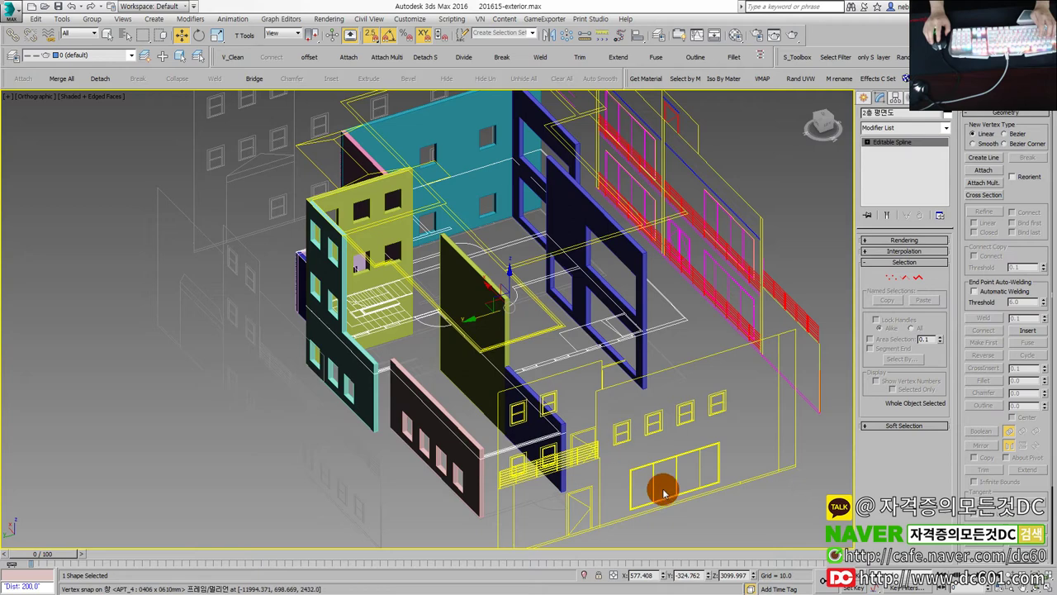
click(740, 500)
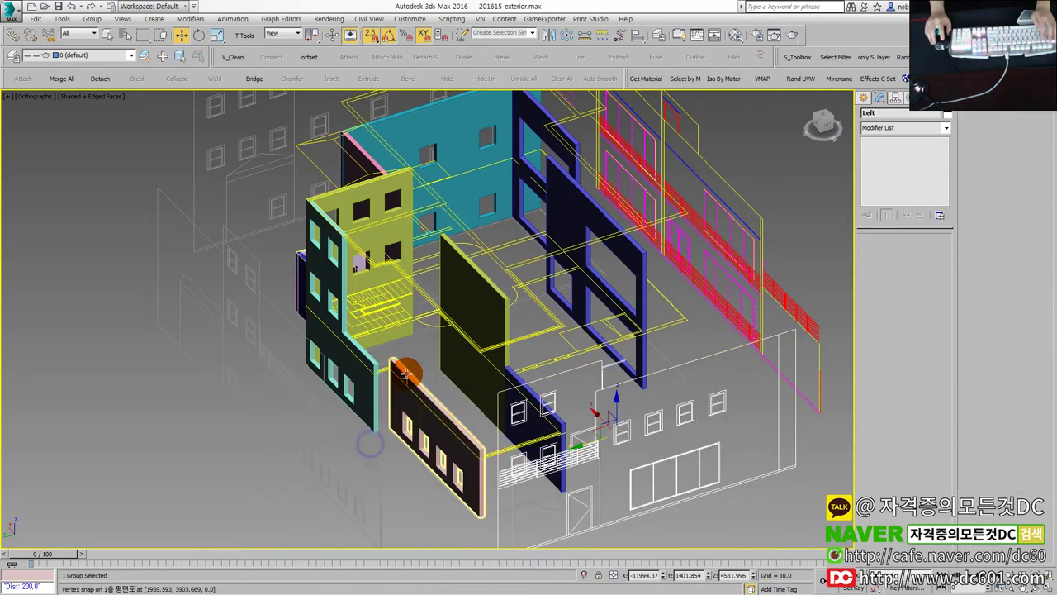
right_click(395, 396)
click(428, 335)
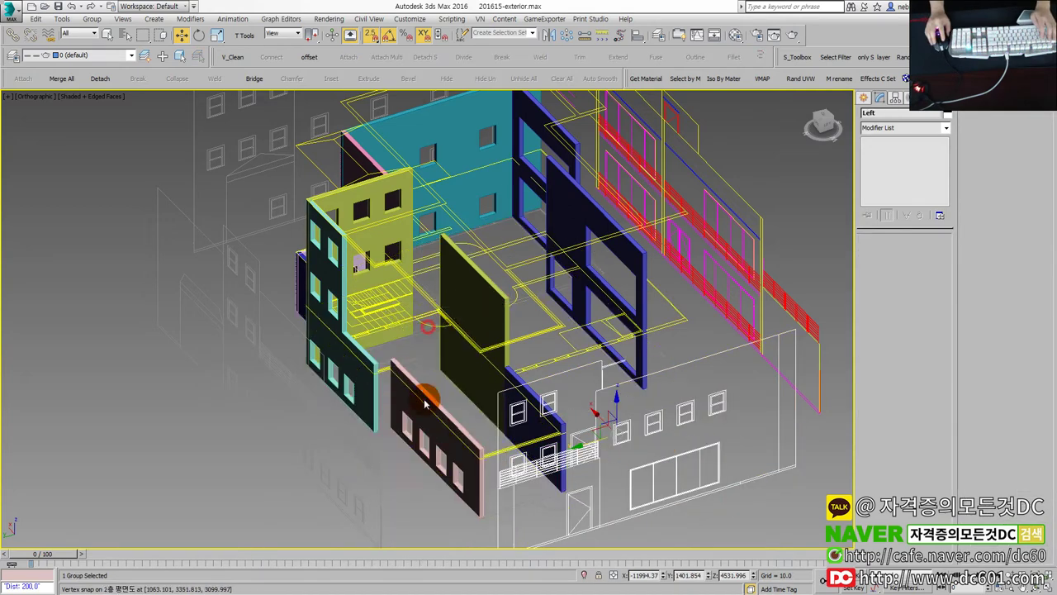
click(424, 369)
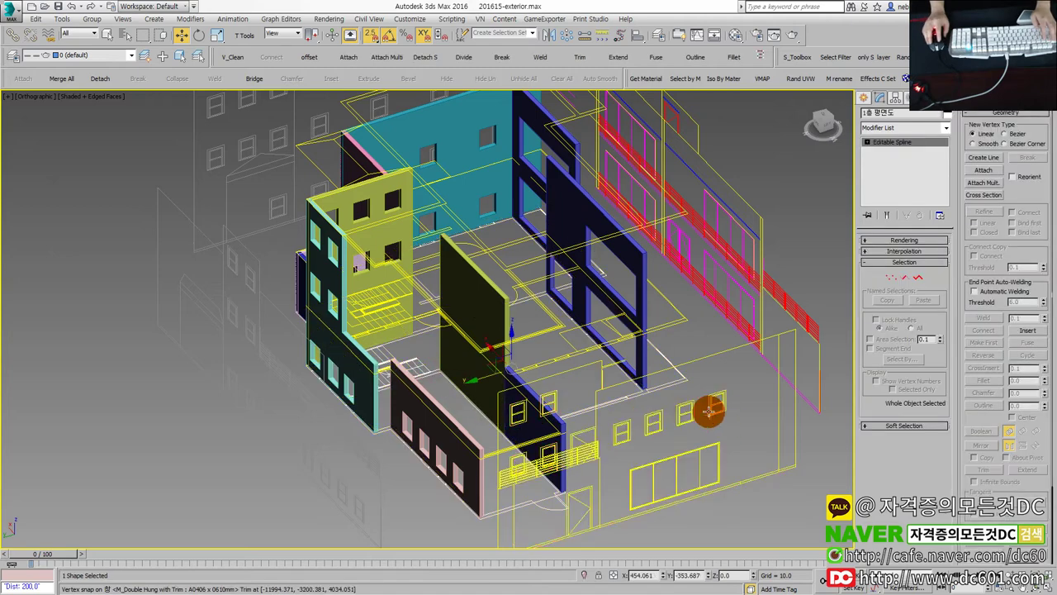
key(alt+q)
click(750, 479)
key(alt+w)
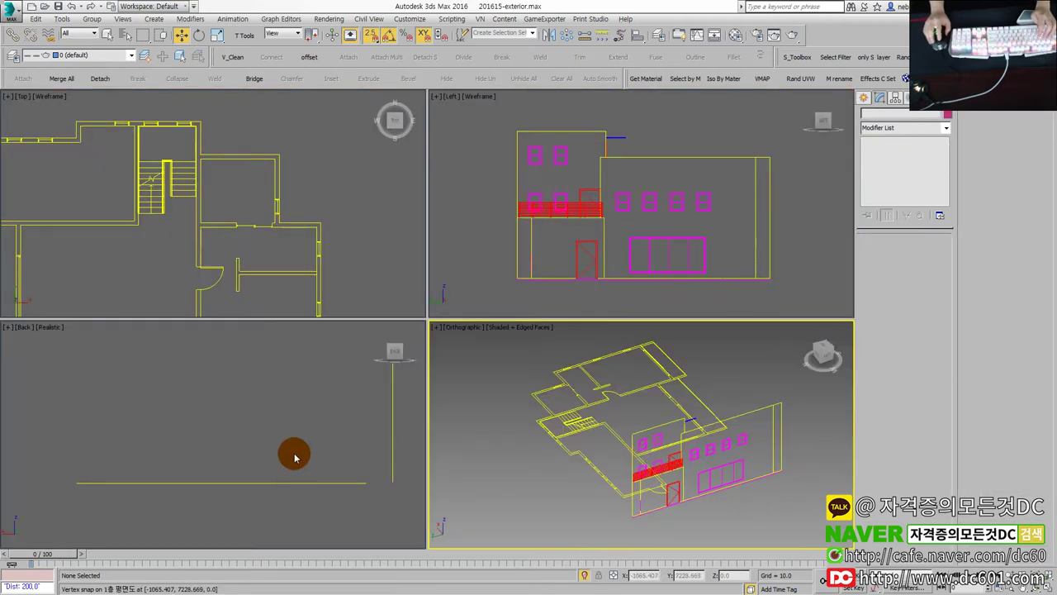
Maximize the Left elevation view and switch to the Rectangle shape tool.
key(alt+w)
middle_drag(508, 359, 623, 371)
scroll(394, 366, up, 2)
scroll(395, 371, down, 2)
click(866, 98)
click(926, 176)
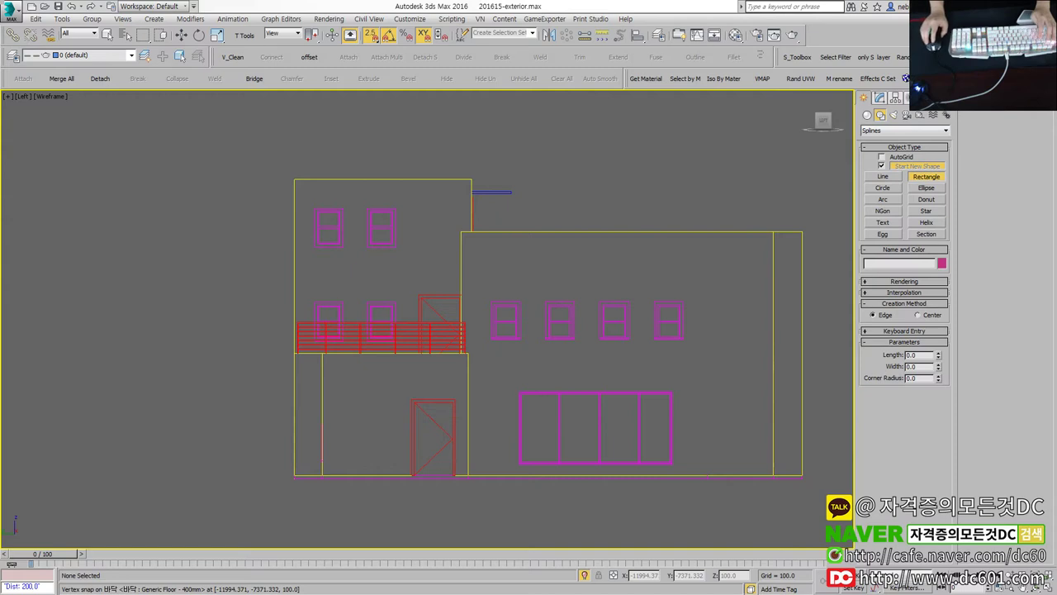
Draw rectangles along the wall's left edge and over the lower wall section.
scroll(308, 361, up, 2)
drag(327, 383, 352, 353)
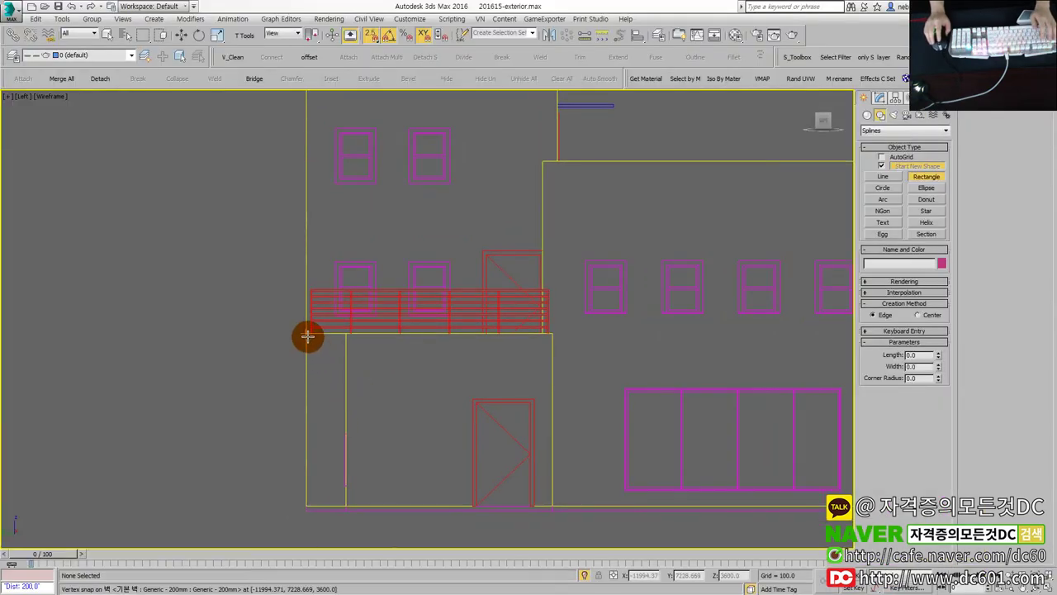
drag(306, 505, 349, 336)
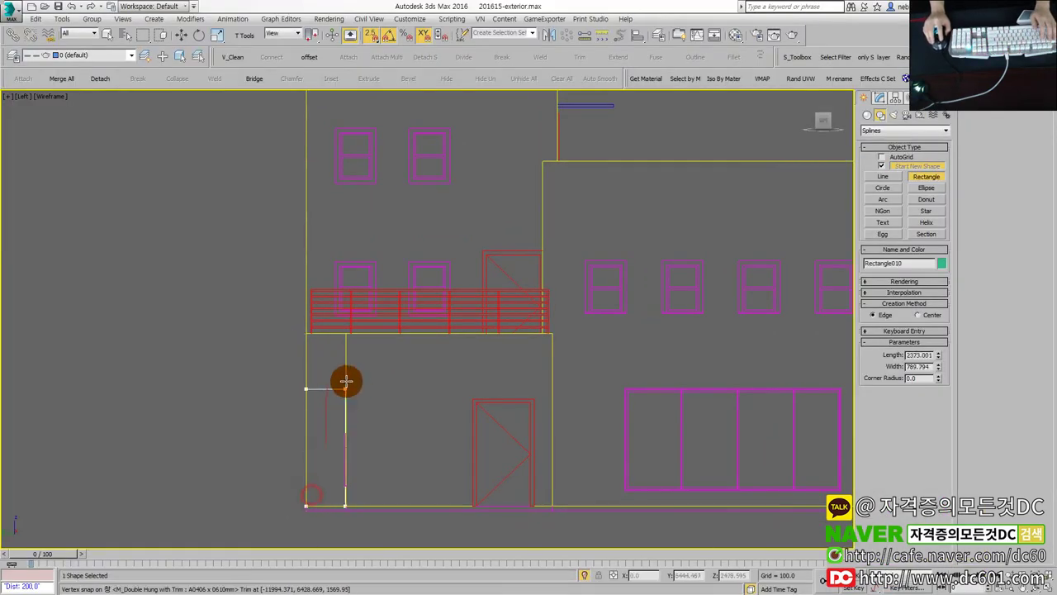
middle_drag(380, 379, 295, 361)
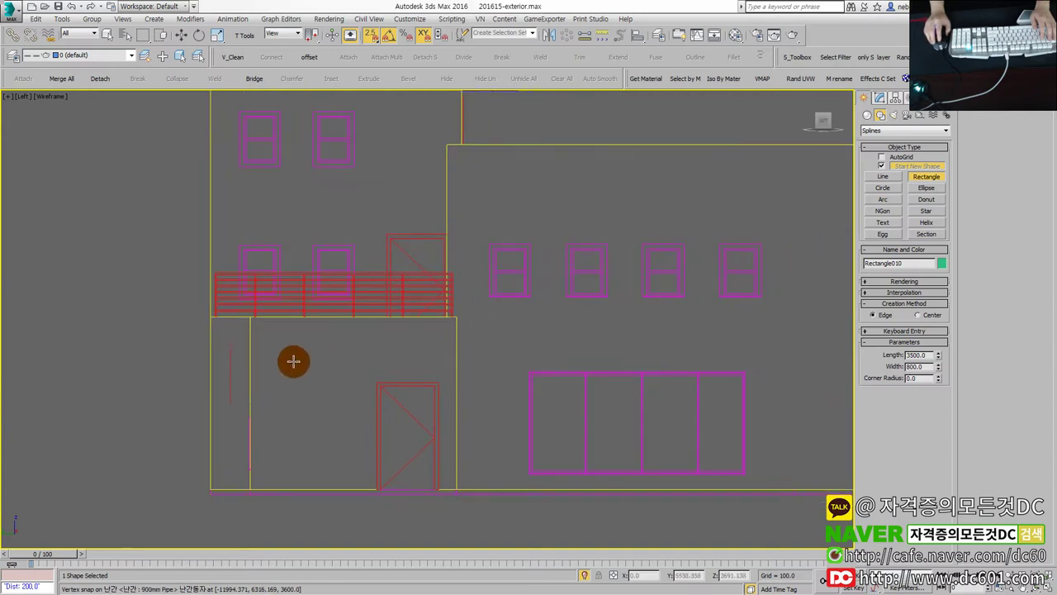
drag(250, 317, 457, 487)
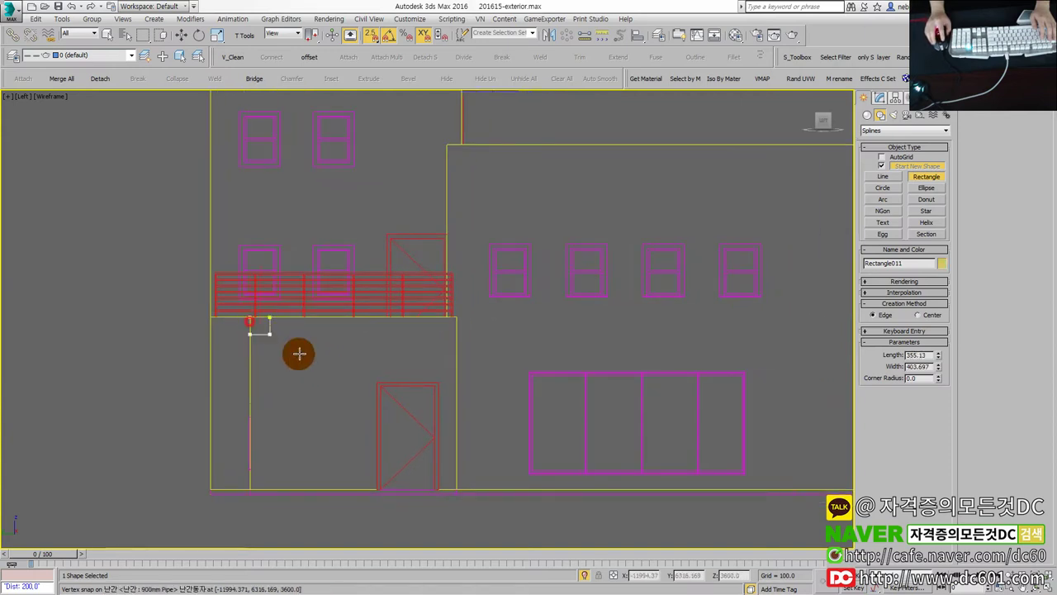
Outline the door frame with a snapped rectangle.
scroll(458, 487, up, 2)
scroll(448, 474, up, 2)
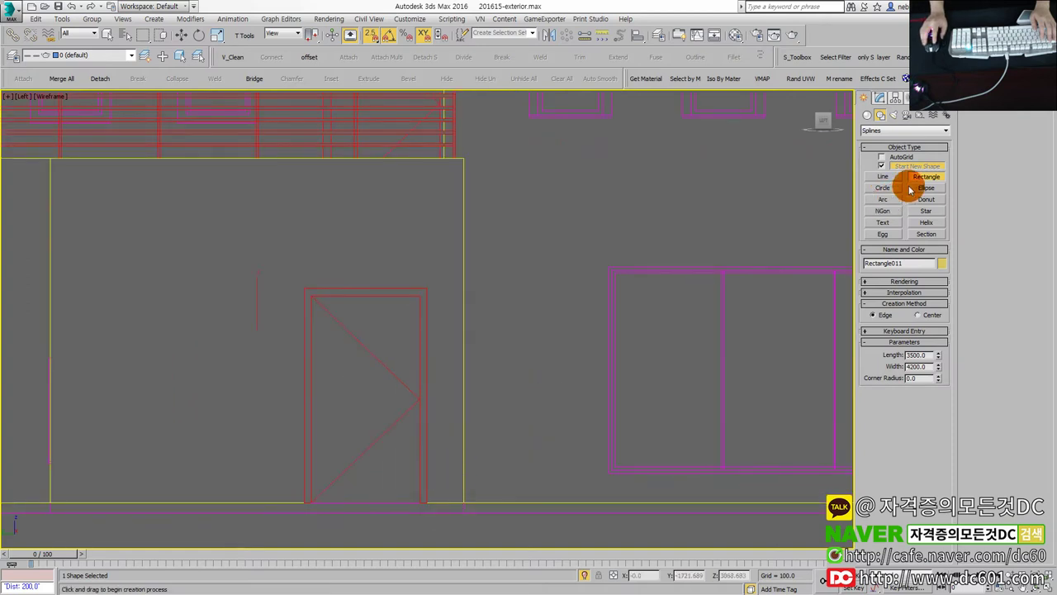
click(333, 311)
click(891, 213)
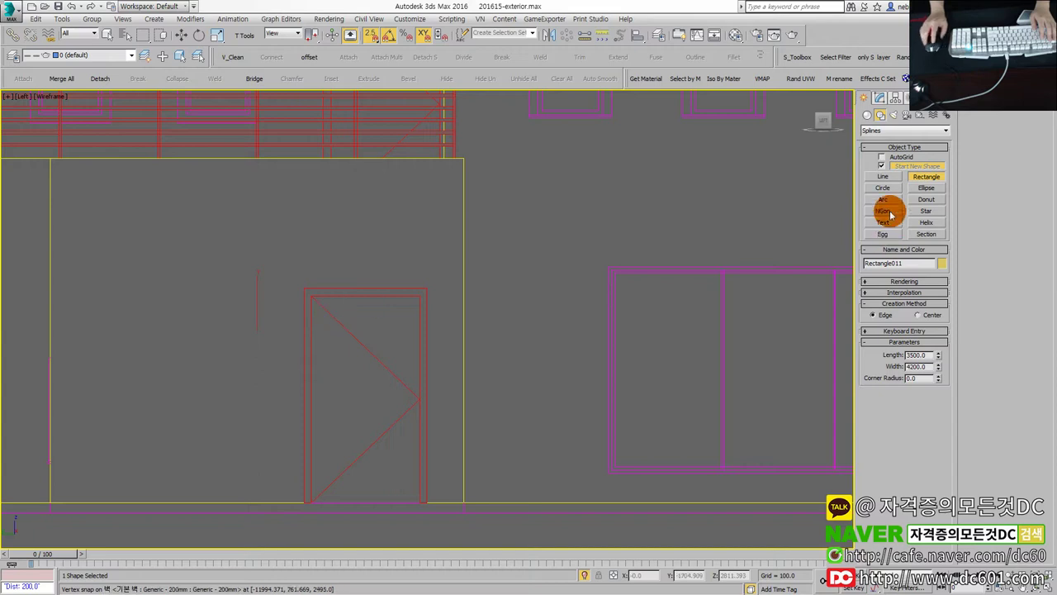
drag(303, 288, 434, 505)
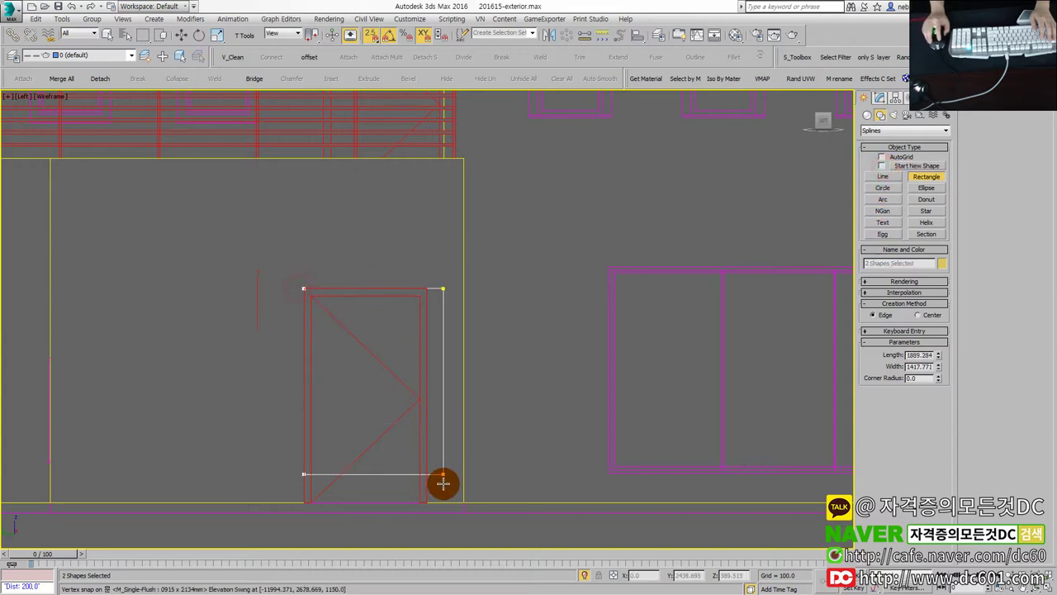
With Start New Shape ticked, draw a 7000 × 8960 rectangle over the right-hand facade block.
scroll(363, 426, down, 4)
click(927, 176)
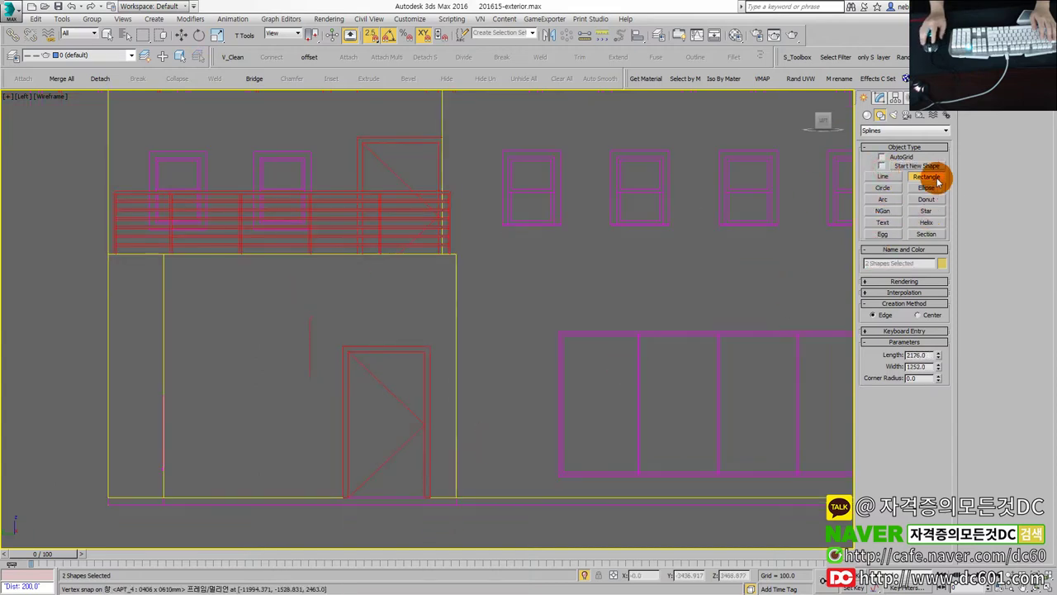
scroll(832, 231, down, 2)
middle_drag(568, 306, 344, 347)
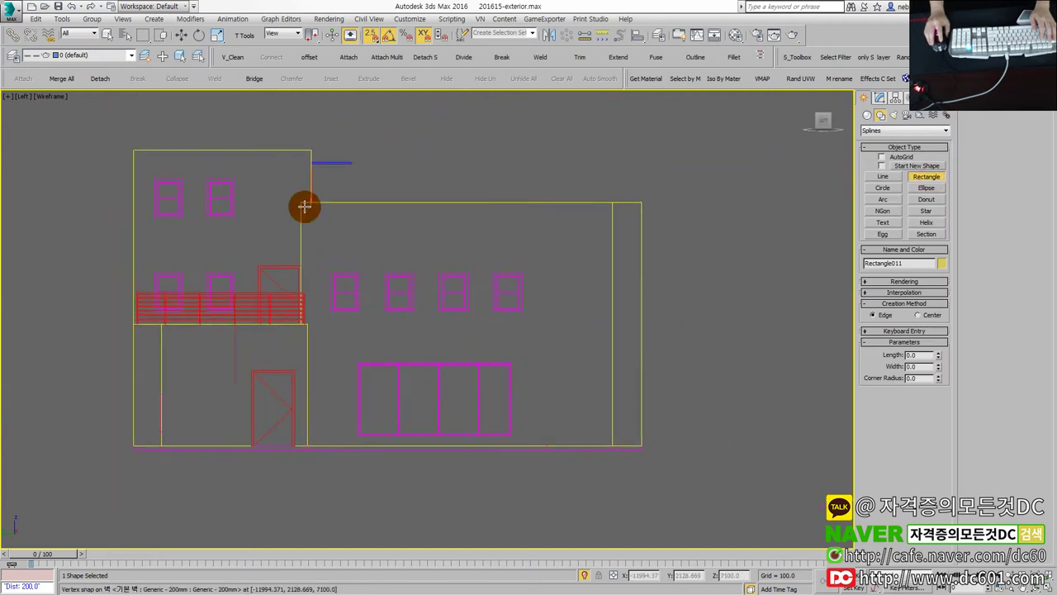
click(881, 165)
click(333, 201)
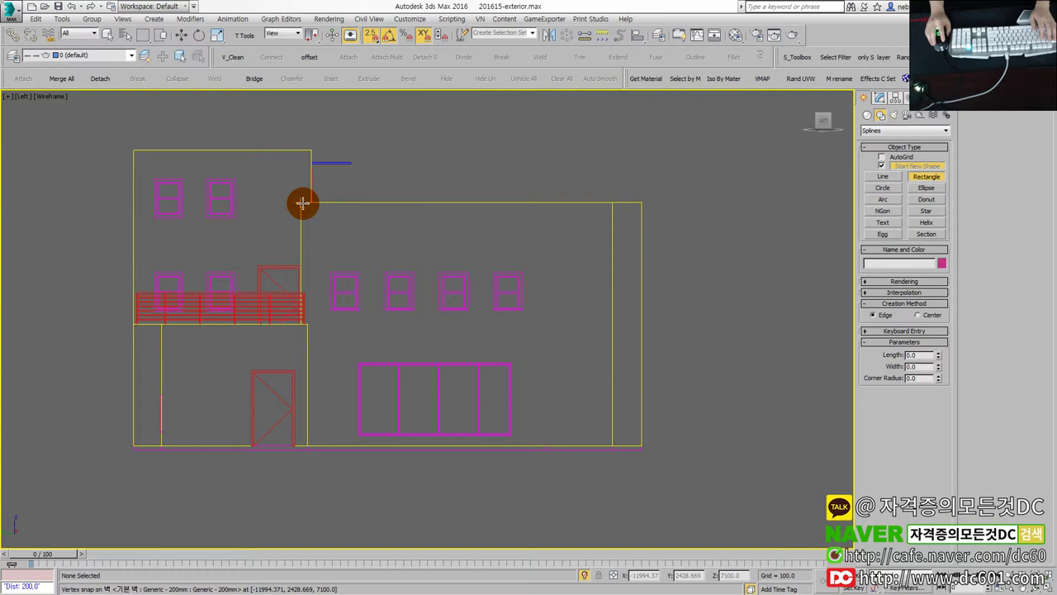
drag(302, 202, 615, 439)
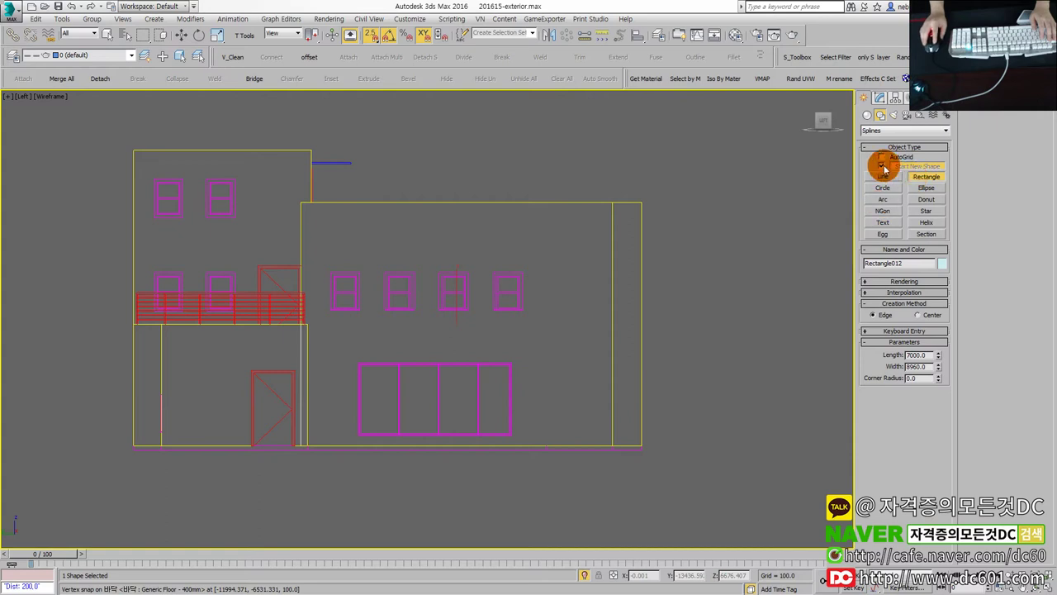
Snap rectangles over each window in the row, including the right-hand window.
scroll(371, 285, up, 3)
drag(285, 261, 364, 358)
scroll(409, 310, up, 3)
drag(385, 214, 508, 378)
middle_drag(504, 362, 398, 223)
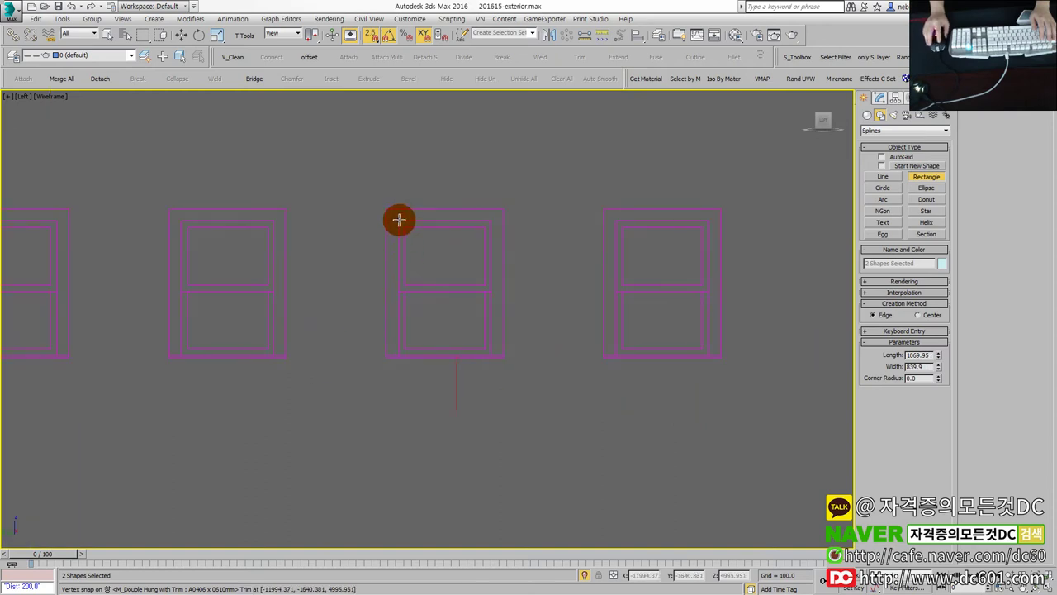
drag(382, 211, 505, 371)
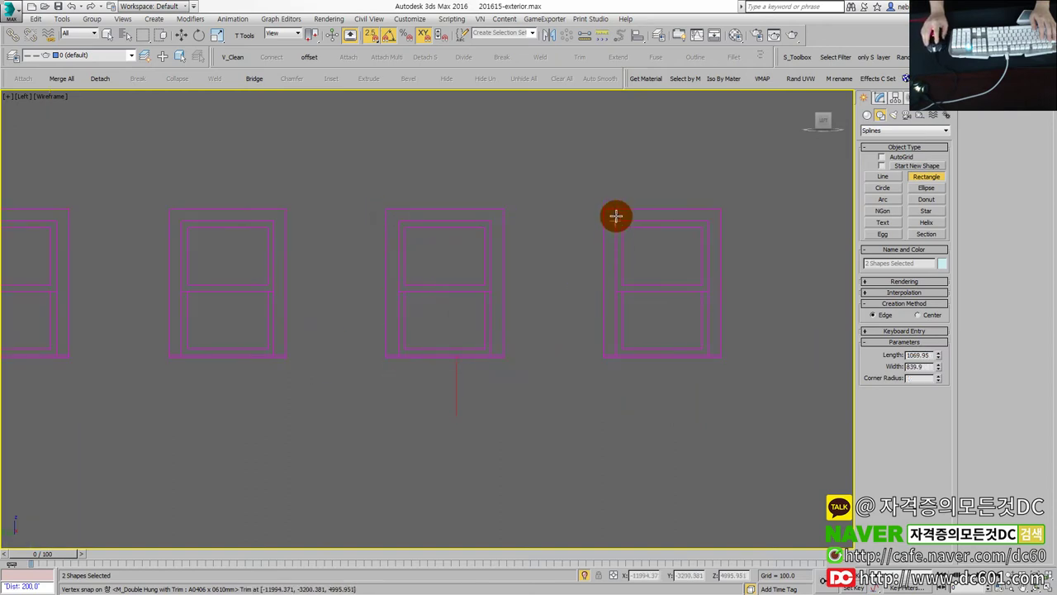
drag(602, 212, 735, 360)
Outline the wide window and draw a tall rectangle down the facade's right edge.
scroll(661, 314, down, 5)
scroll(307, 336, up, 3)
drag(291, 269, 729, 485)
scroll(728, 480, down, 3)
middle_drag(743, 460, 642, 219)
drag(492, 134, 536, 446)
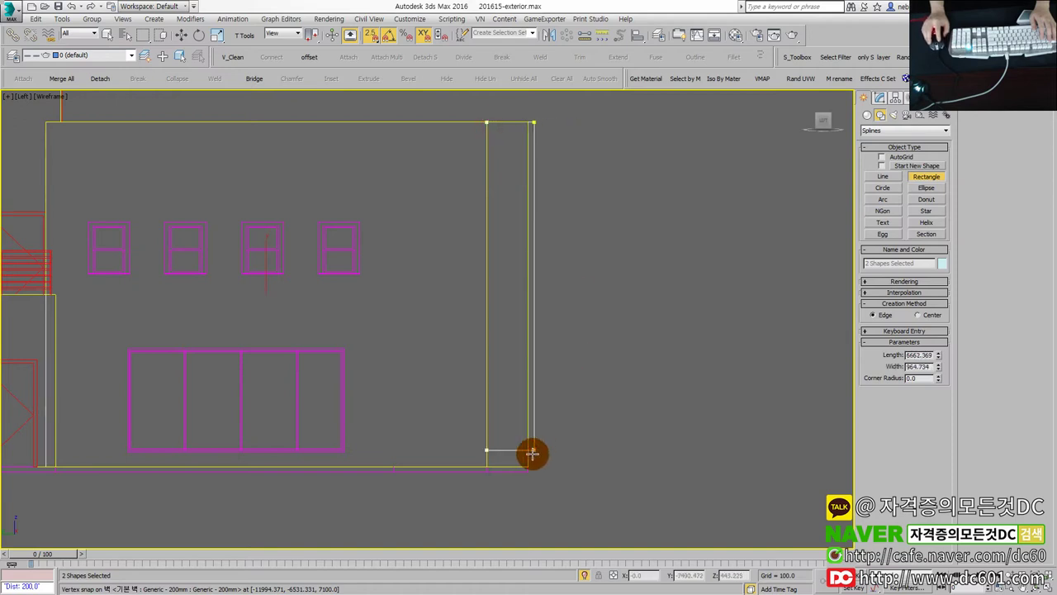
Delete the stray wall rectangles and draw the 8500 × 5100 left wall block rectangle.
scroll(531, 457, down, 3)
scroll(378, 371, up, 1)
scroll(397, 303, up, 1)
middle_drag(444, 297, 394, 186)
drag(472, 199, 332, 333)
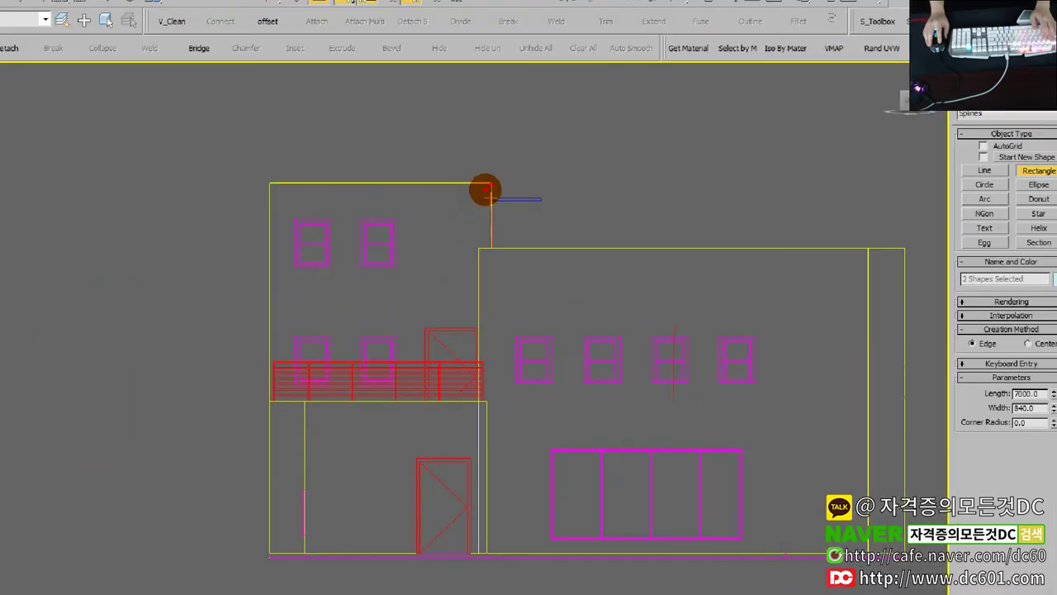
drag(295, 367, 281, 402)
drag(485, 207, 337, 547)
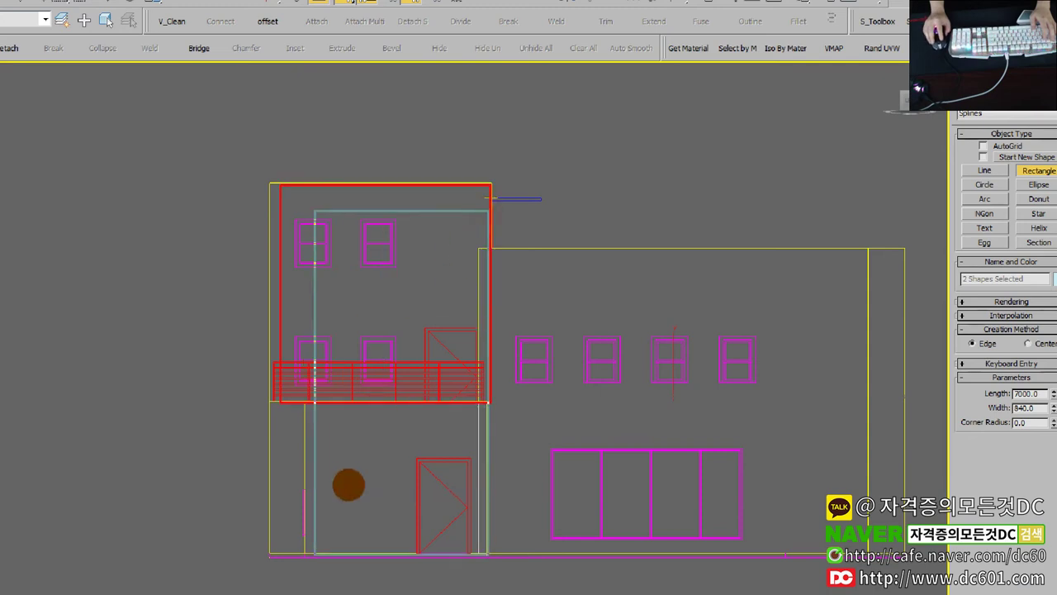
key(Delete)
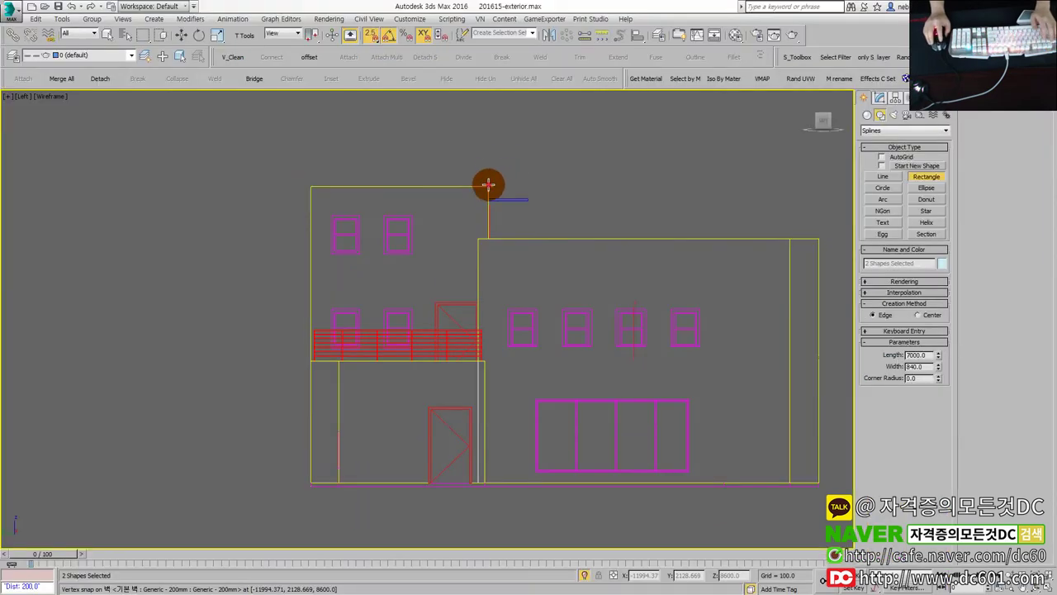
drag(488, 185, 314, 477)
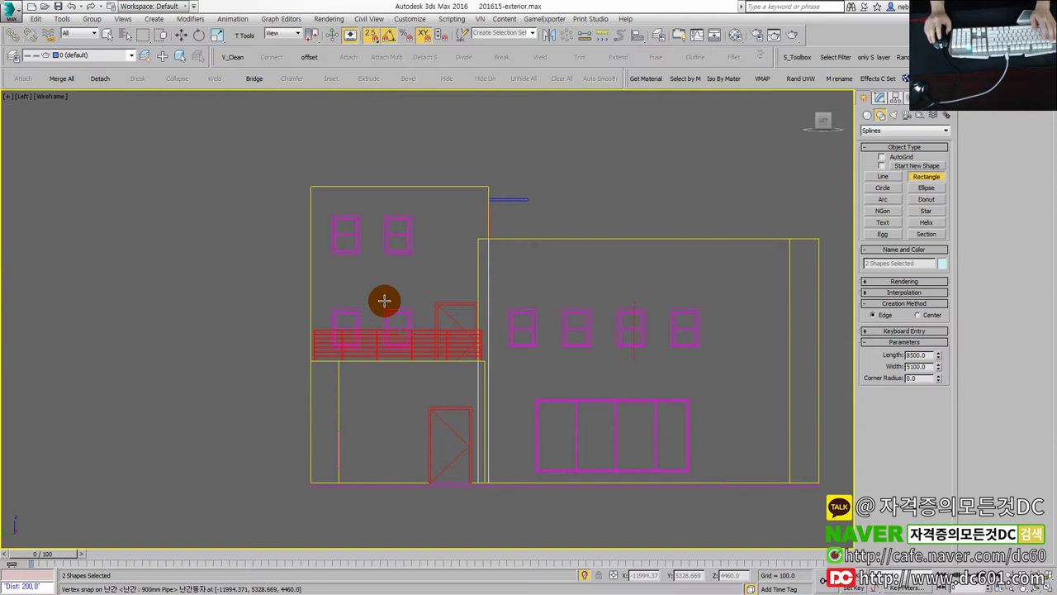
Outline the two upper-left windows and a window behind the railing.
scroll(352, 238, up, 3)
drag(305, 193, 379, 292)
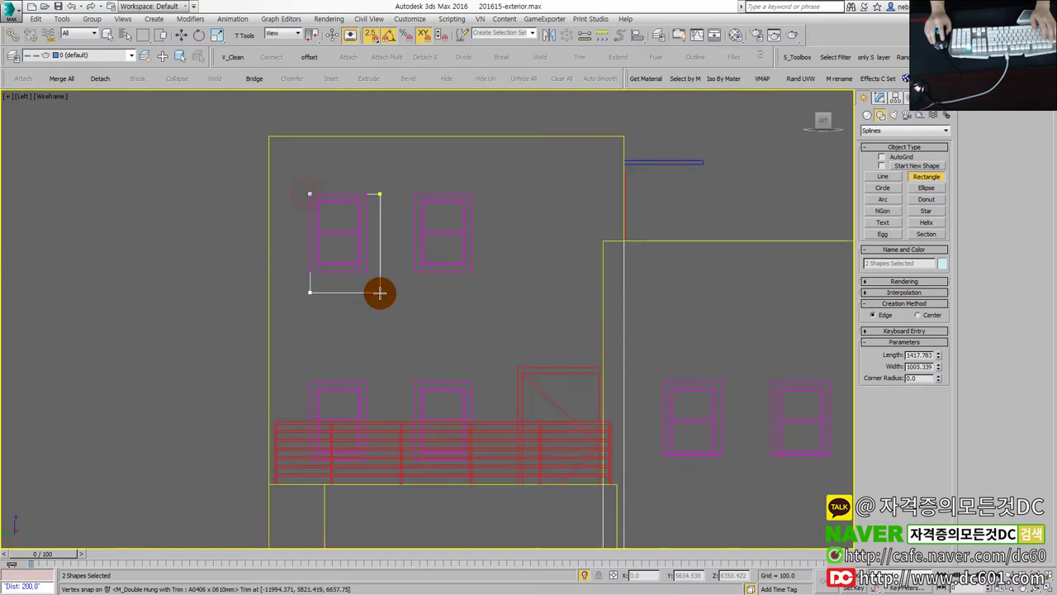
drag(421, 205, 485, 291)
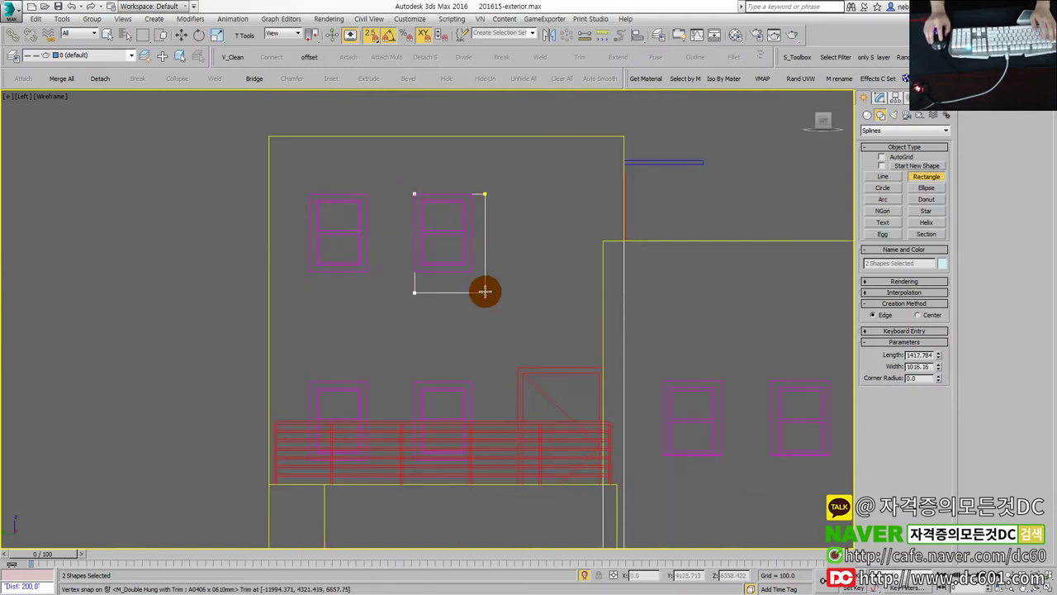
scroll(372, 297, up, 3)
mouse_move(278, 294)
mouse_down()
mouse_move(406, 470)
mouse_move(378, 444)
mouse_up()
Cancel the unfinished railing-window rectangle and draw a small rectangle above the middle window.
scroll(404, 455, up, 3)
scroll(425, 420, down, 3)
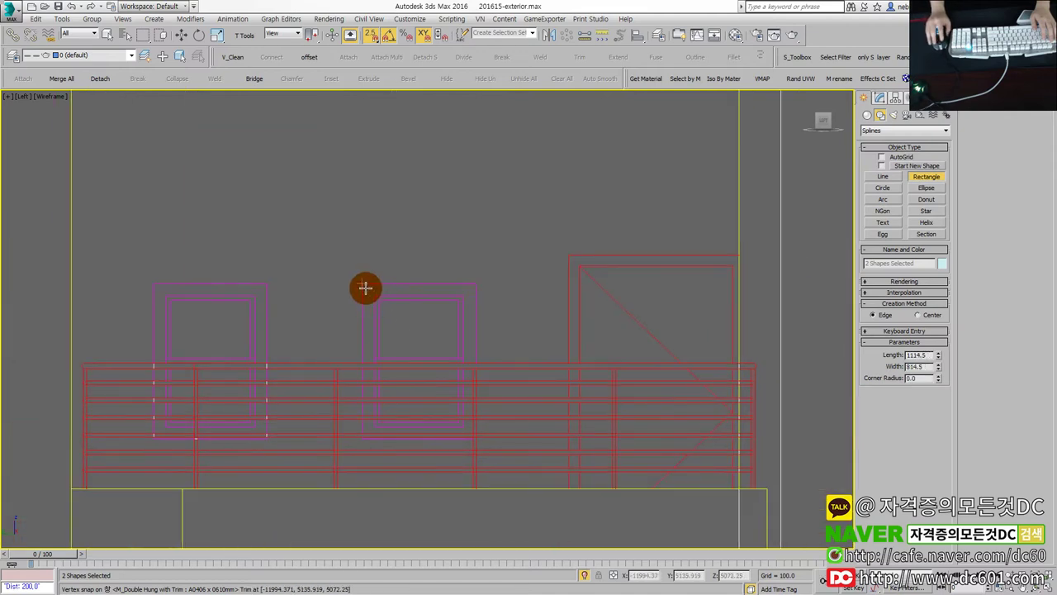
drag(388, 311, 456, 408)
drag(446, 334, 438, 228)
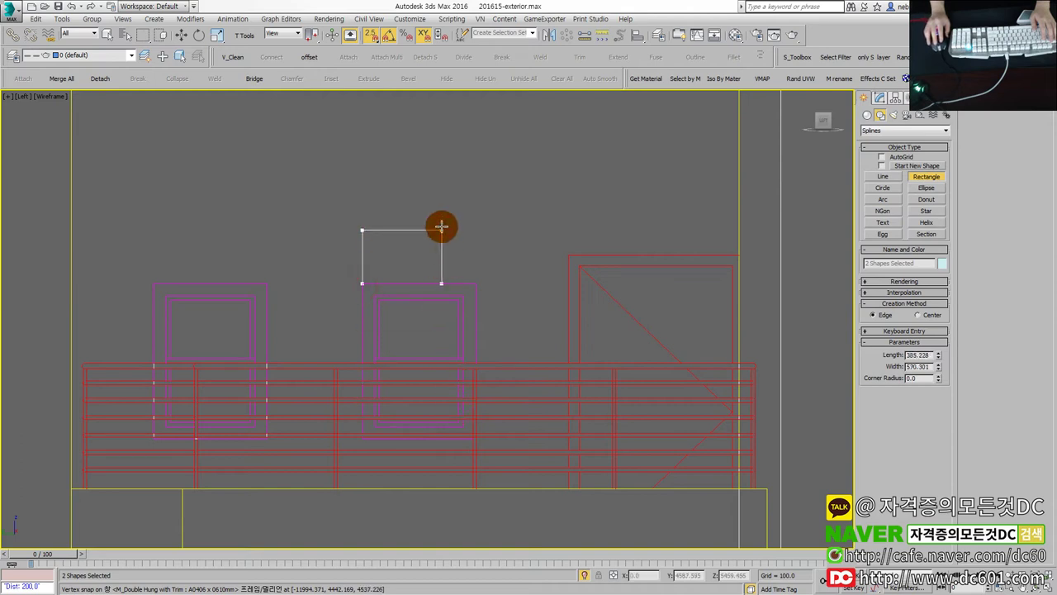
right_click(439, 228)
drag(465, 283, 463, 279)
Select the small rectangle with the Move tool and maximize the Orthographic view.
key(w)
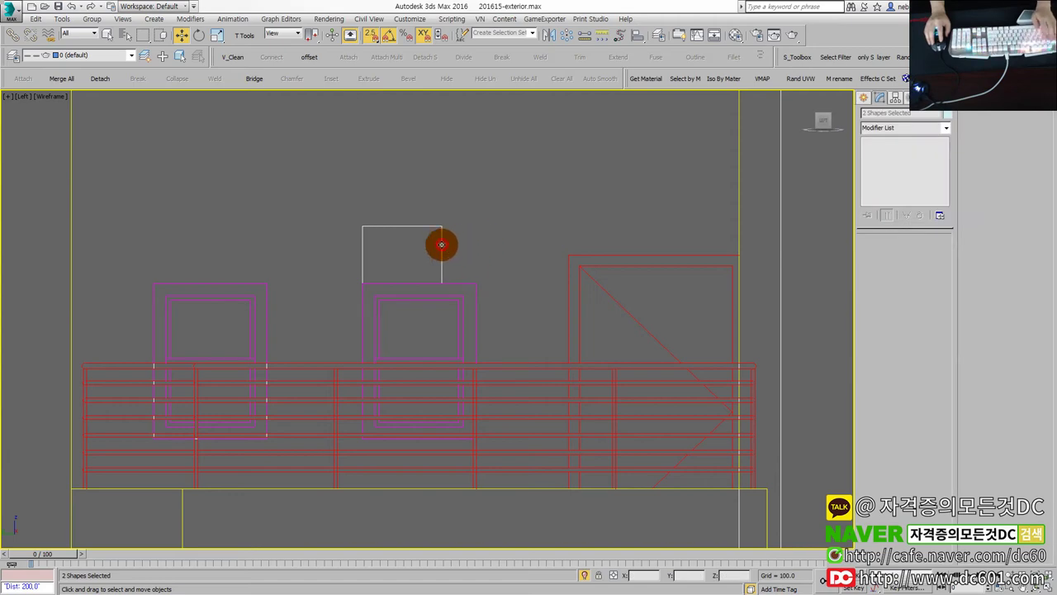
click(441, 245)
key(alt+w)
middle_click(619, 437)
key(alt+w)
scroll(452, 326, down, 2)
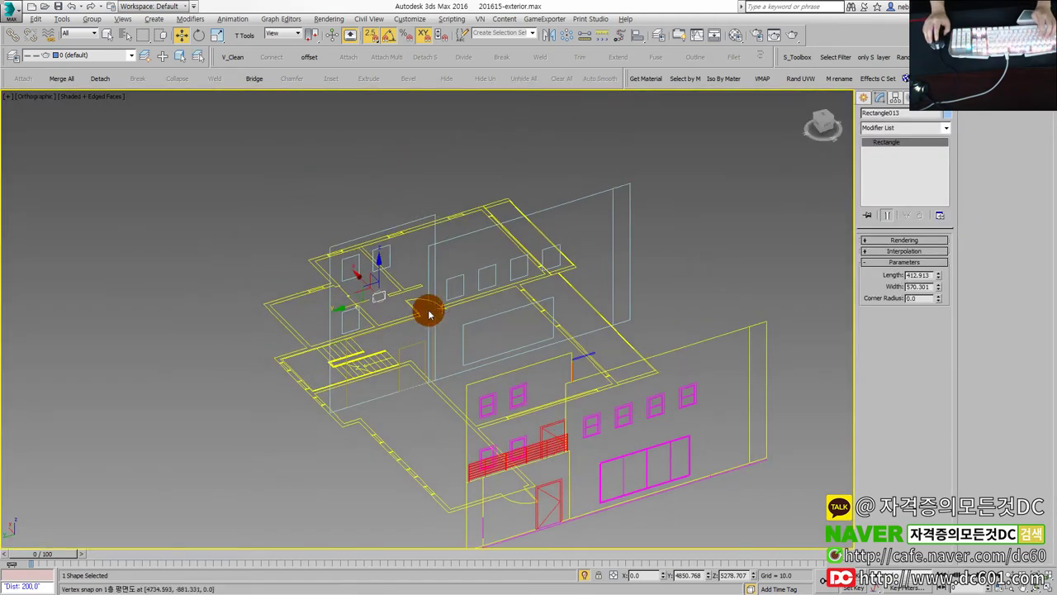
Snap the small rectangle to its new position, then select the large wall rectangle.
mouse_move(366, 278)
mouse_down()
mouse_move(382, 249)
mouse_move(396, 289)
mouse_up()
scroll(397, 289, up, 1)
scroll(404, 309, up, 1)
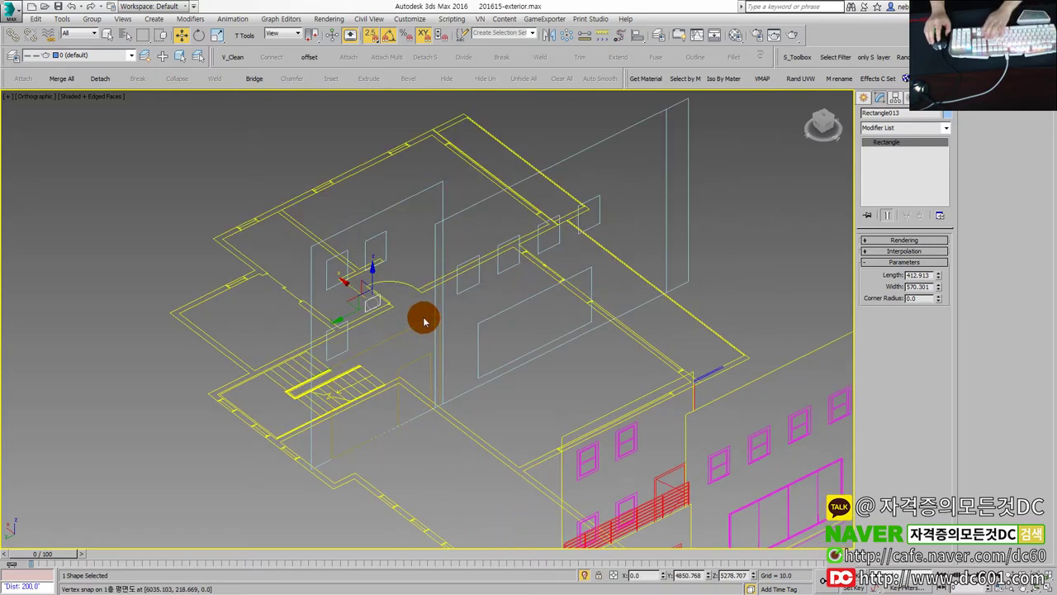
click(413, 195)
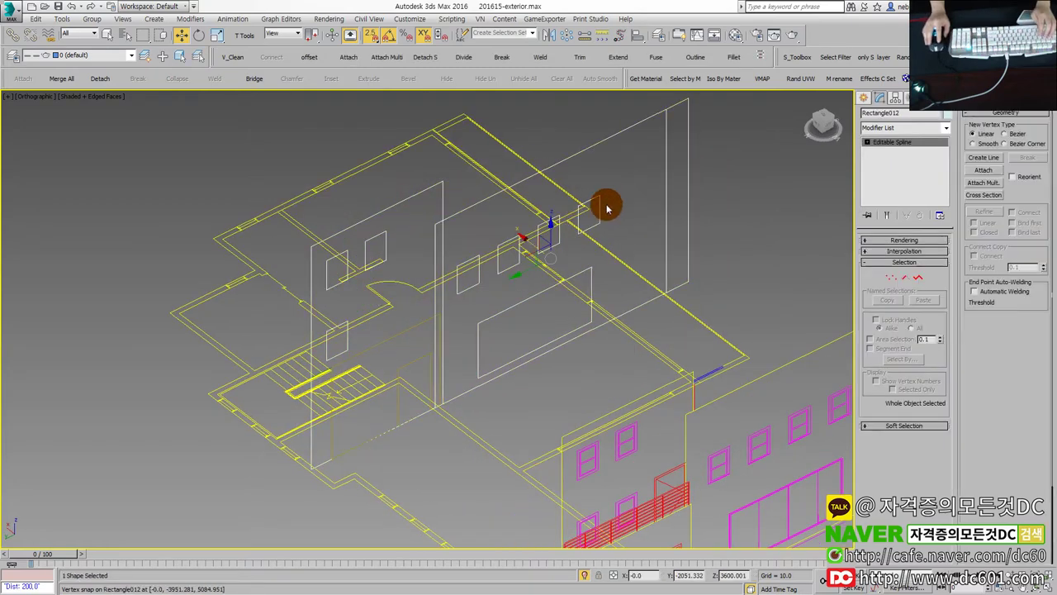
key(alt+w)
key(alt+w)
key(alt+w)
key(alt+w)
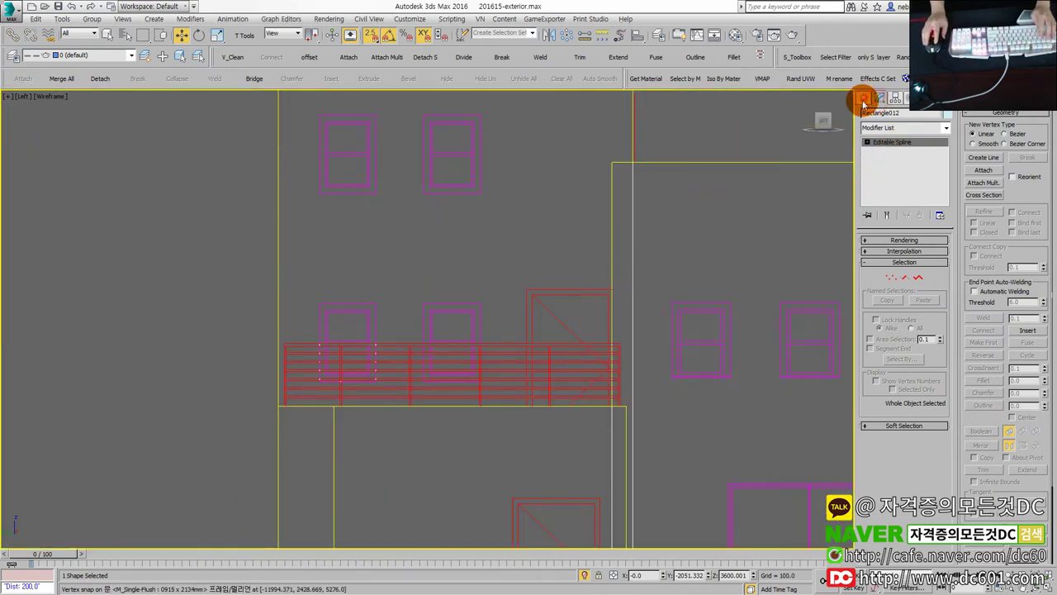
Back in the Left view, draw a rectangle over the window behind the railing.
click(864, 100)
click(880, 114)
click(926, 176)
scroll(462, 320, up, 3)
drag(499, 293, 379, 455)
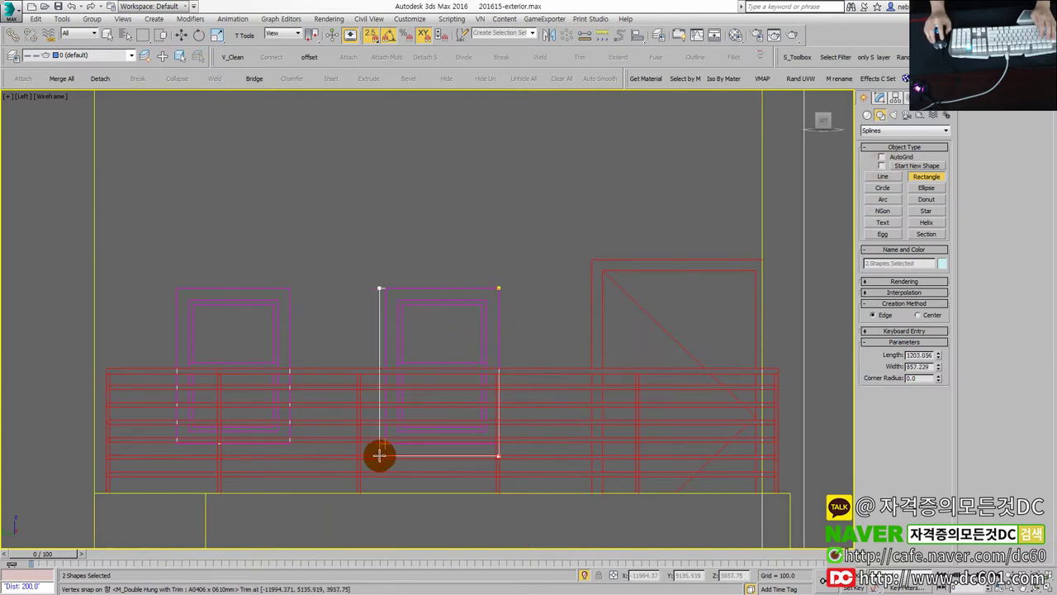
middle_drag(591, 289, 372, 267)
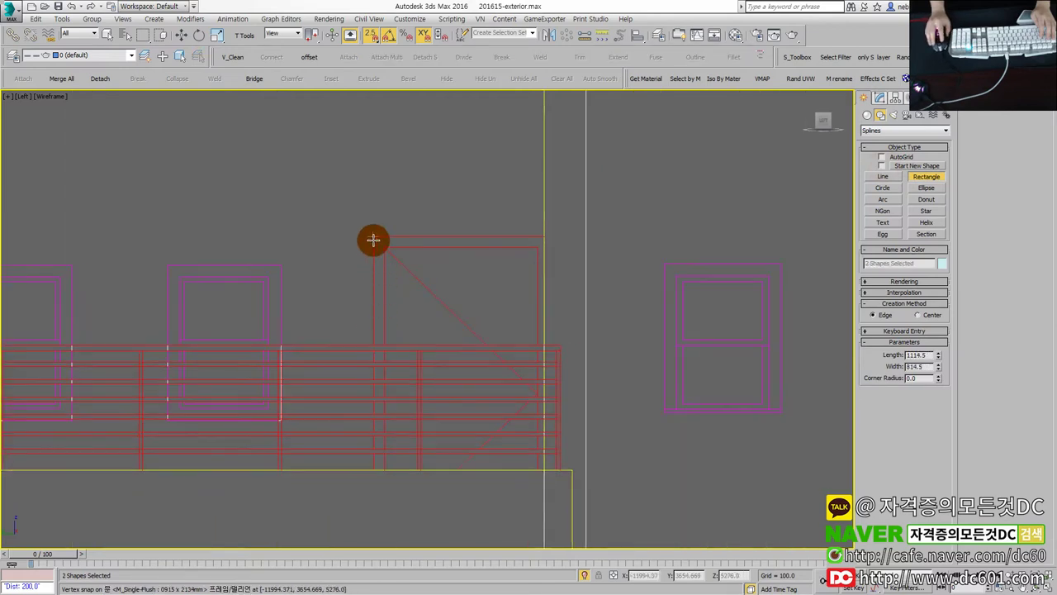
scroll(372, 471, down, 3)
right_click(397, 448)
Maximize the Orthographic view and orbit to look down on the house.
scroll(396, 446, down, 3)
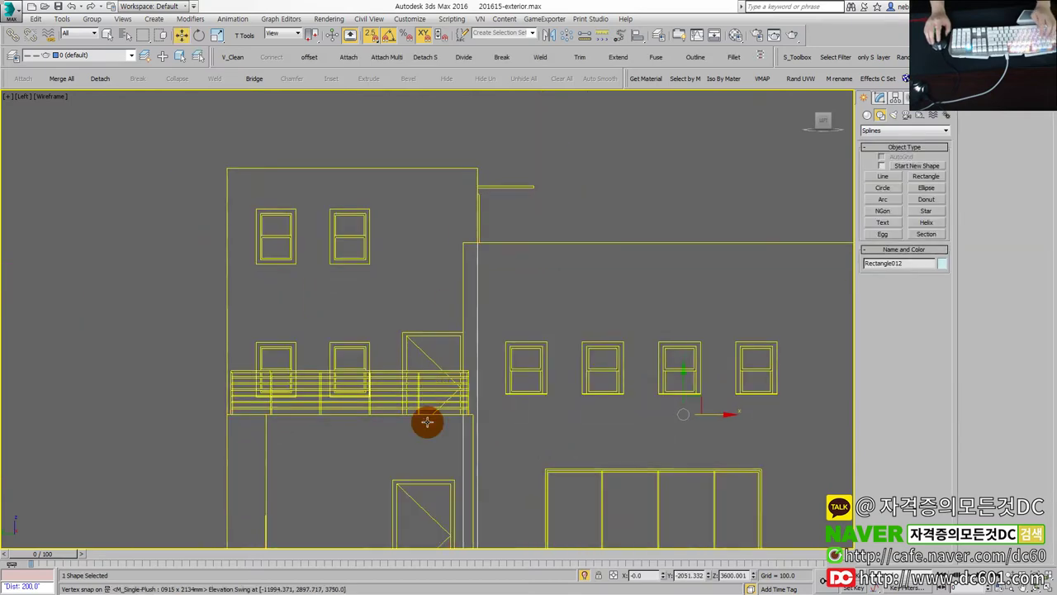
key(alt+w)
key(alt+w)
click(590, 378)
scroll(515, 385, down, 2)
alt+middle_drag(490, 385, 448, 383)
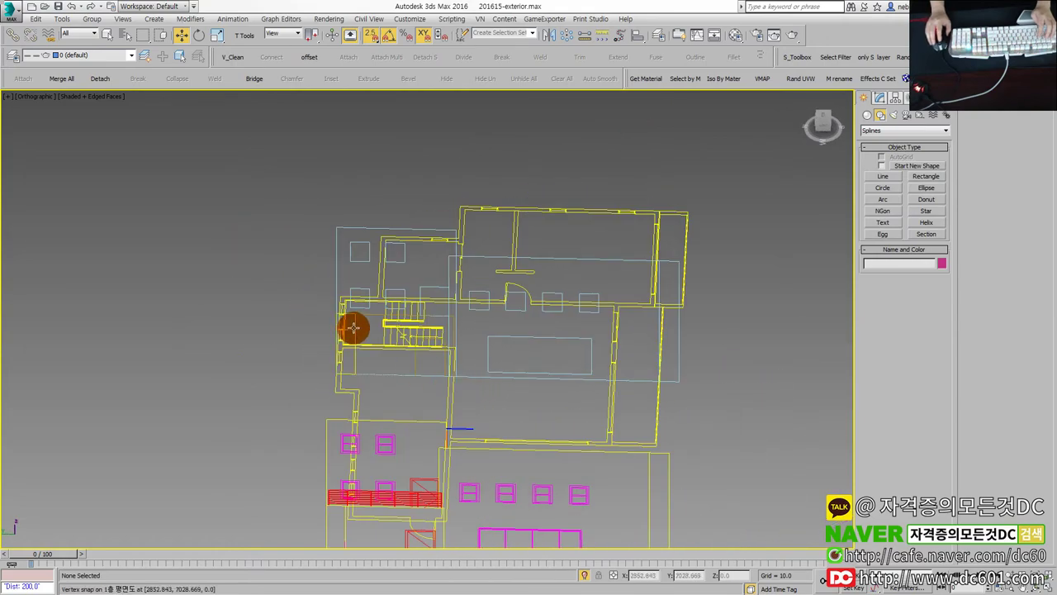
Apply an Extrude modifier to the selected rectangle and commit its height.
alt+middle_drag(367, 360, 402, 361)
scroll(378, 371, up, 3)
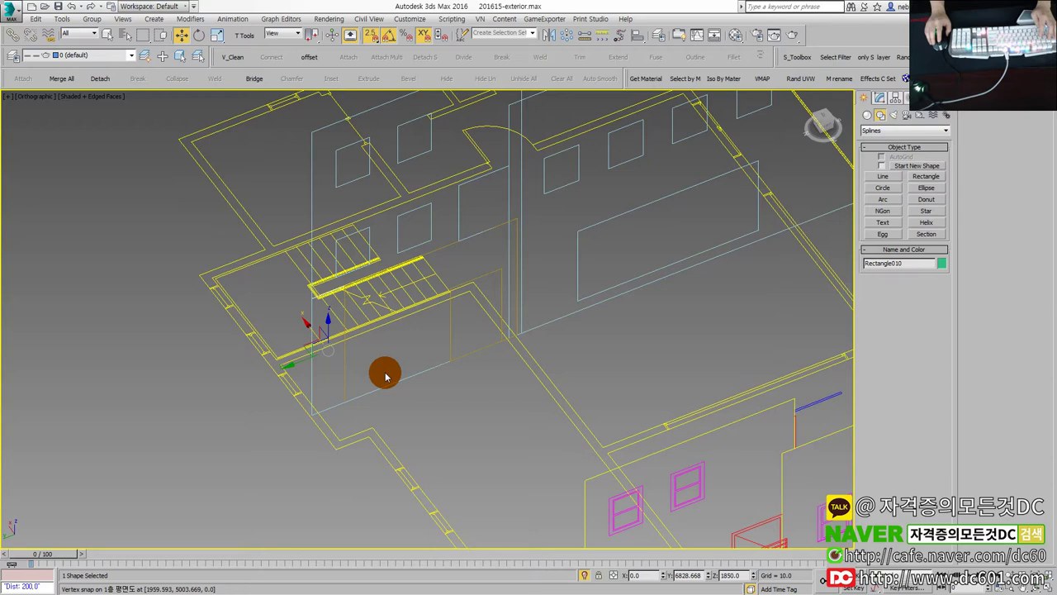
key(alt+e)
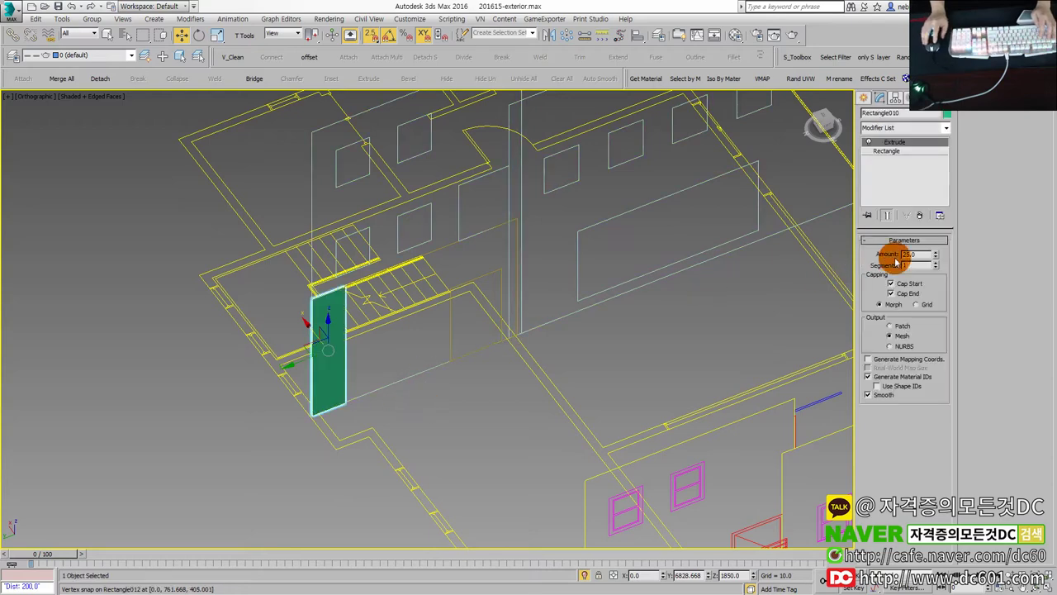
text(200)
key(Return)
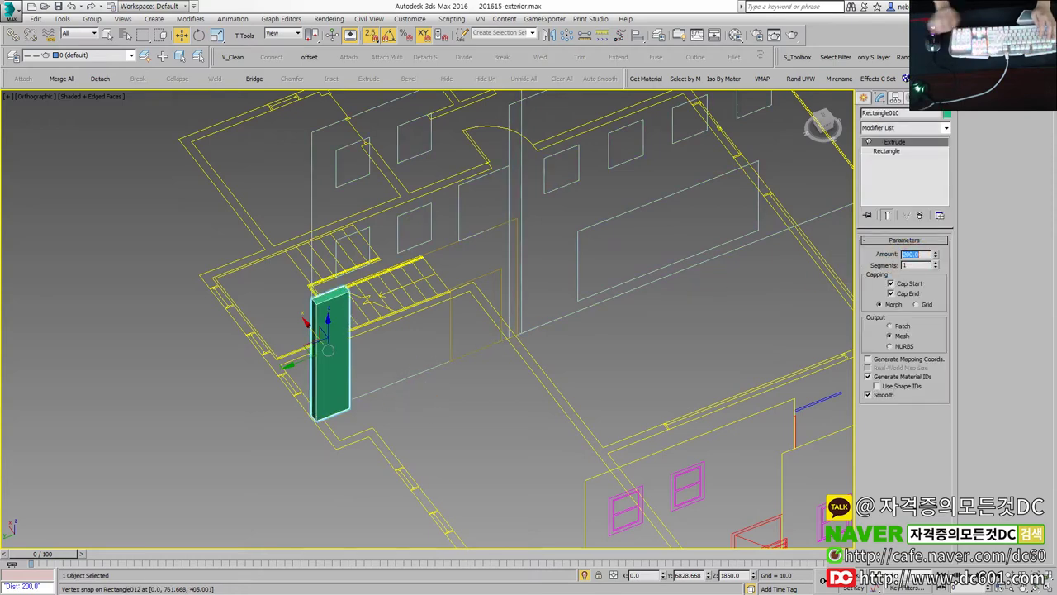
scroll(439, 425, down, 3)
Freeze the house plan linework so it can't be selected.
click(441, 424)
mouse_move(441, 424)
middle_down()
mouse_move(458, 370)
mouse_move(507, 373)
middle_up()
click(500, 364)
right_click(496, 355)
click(514, 343)
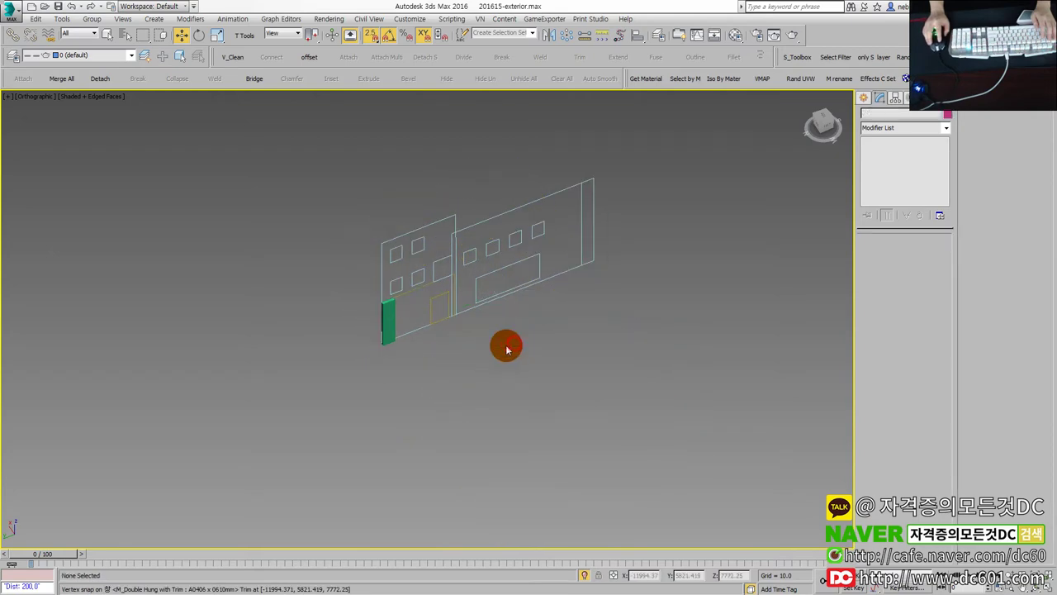
key(ctrl+z)
right_click(498, 347)
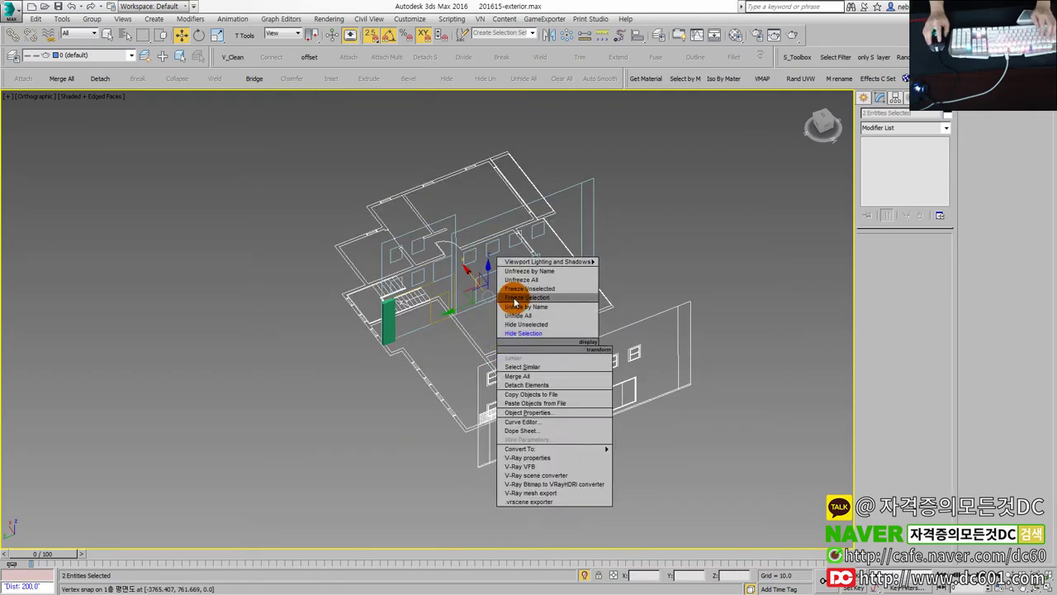
click(504, 288)
In the Top view, snap the green pillar onto the wall corner vertex.
click(389, 326)
scroll(377, 309, up, 3)
scroll(356, 314, up, 2)
key(t)
key(F3)
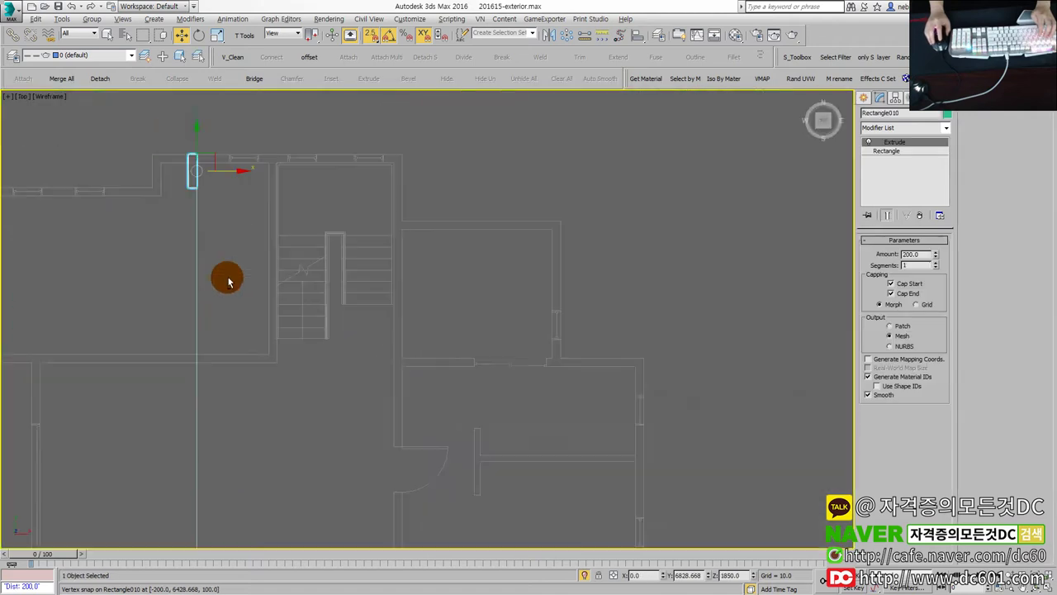
scroll(273, 231, up, 2)
drag(324, 286, 246, 258)
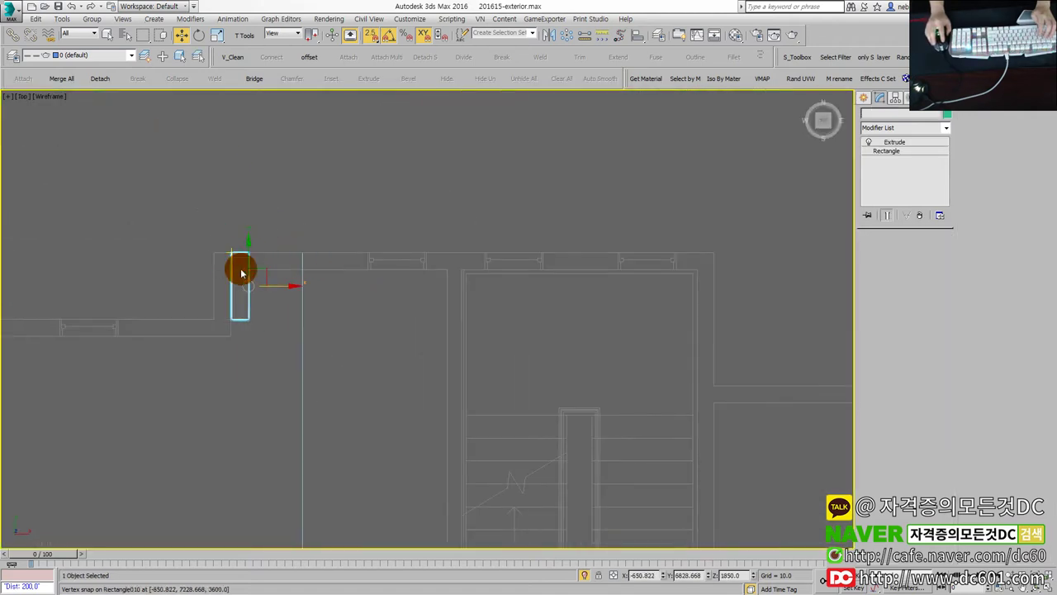
drag(231, 255, 209, 255)
Snap Rectangle011 into place beside the pillar and extrude it 25 units.
key(alt+w)
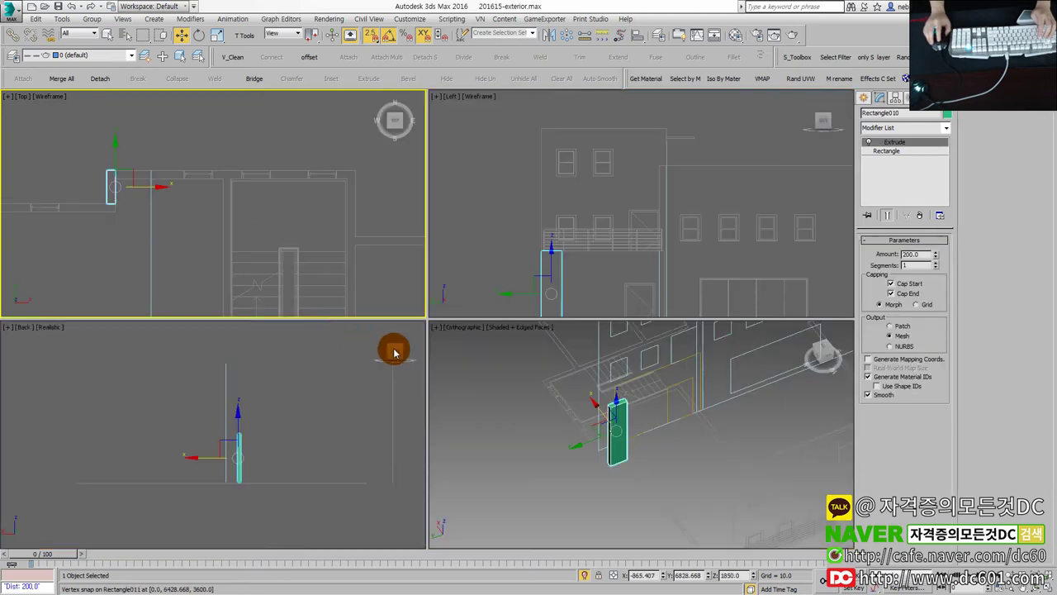
middle_click(463, 373)
key(alt+w)
alt+middle_drag(462, 373, 484, 313)
click(509, 277)
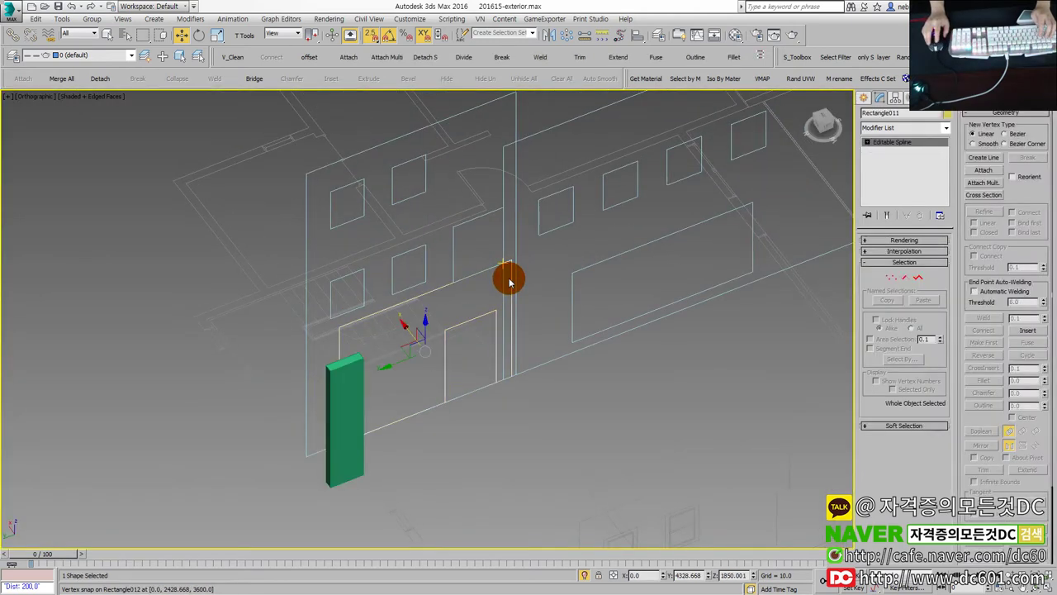
scroll(509, 277, down, 3)
drag(479, 386, 495, 402)
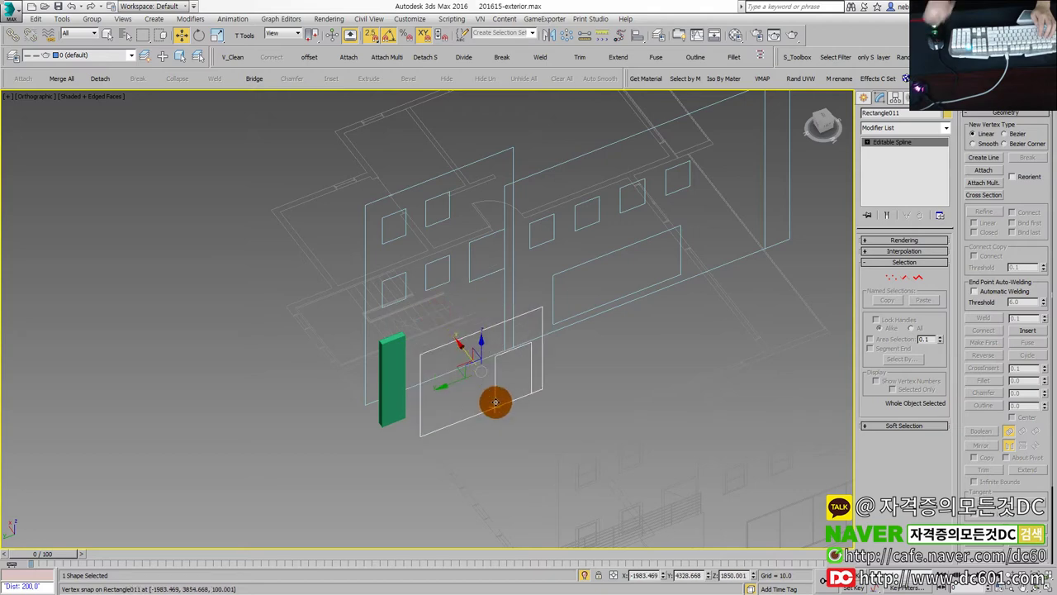
scroll(497, 395, up, 3)
key(alt+e)
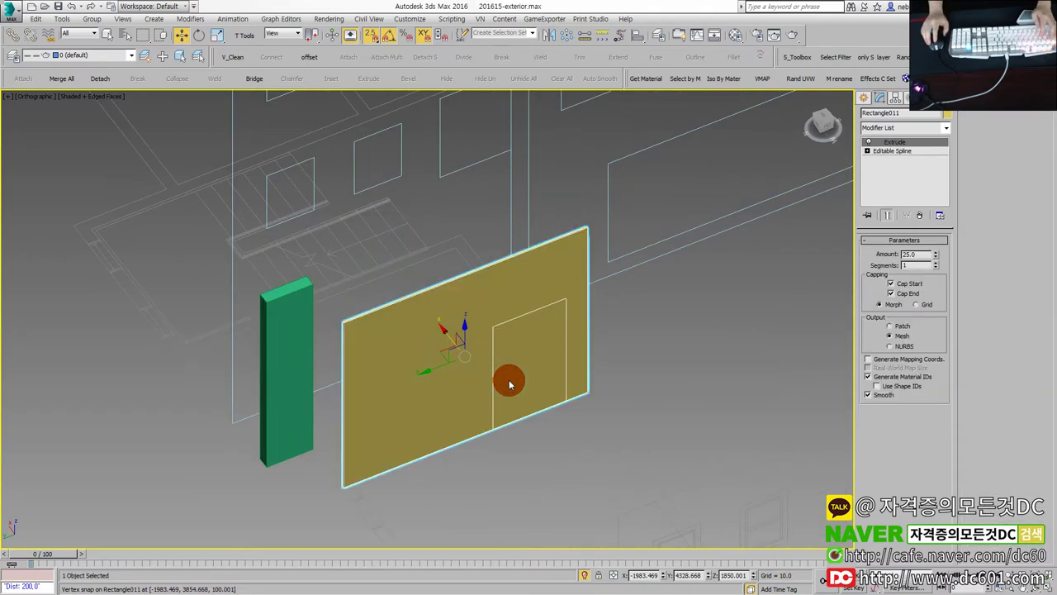
Remove the Extrude from Rectangle011, leaving the flat wall outline.
scroll(525, 363, up, 3)
key(ctrl+z)
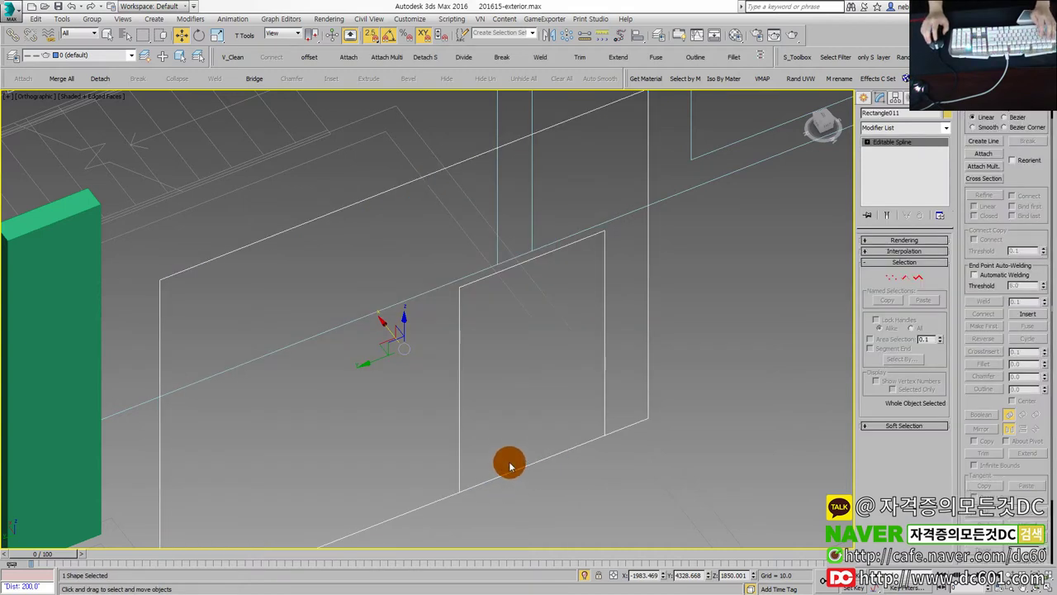
scroll(520, 425, down, 2)
scroll(521, 425, up, 2)
middle_drag(521, 425, 451, 384)
Maximize the Left elevation view and enter Vertex sub-object mode.
key(alt+w)
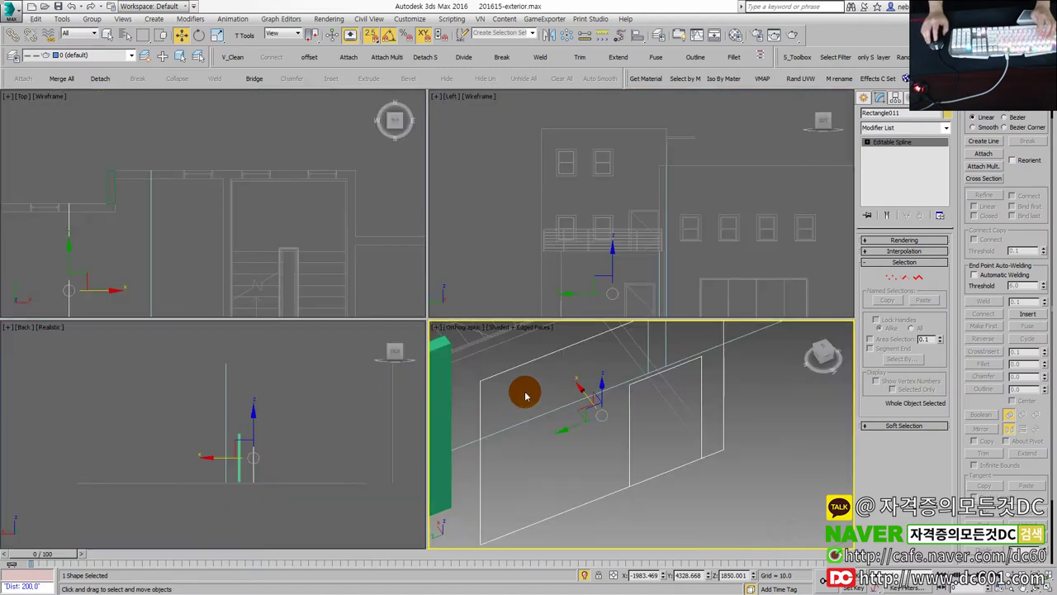
right_click(574, 295)
key(alt+w)
scroll(488, 384, up, 2)
scroll(487, 384, up, 1)
key(1)
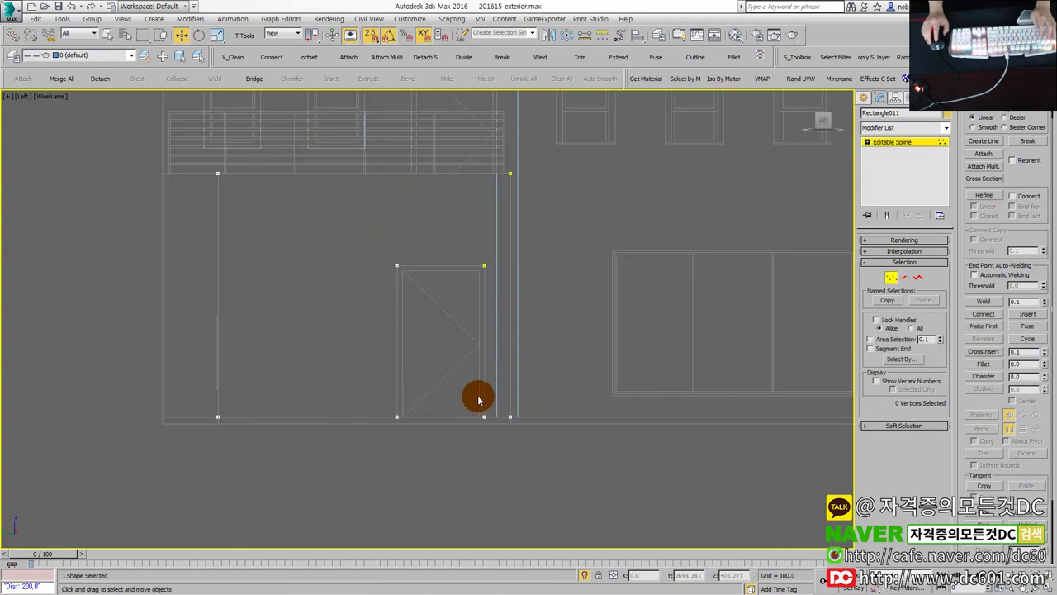
click(372, 393)
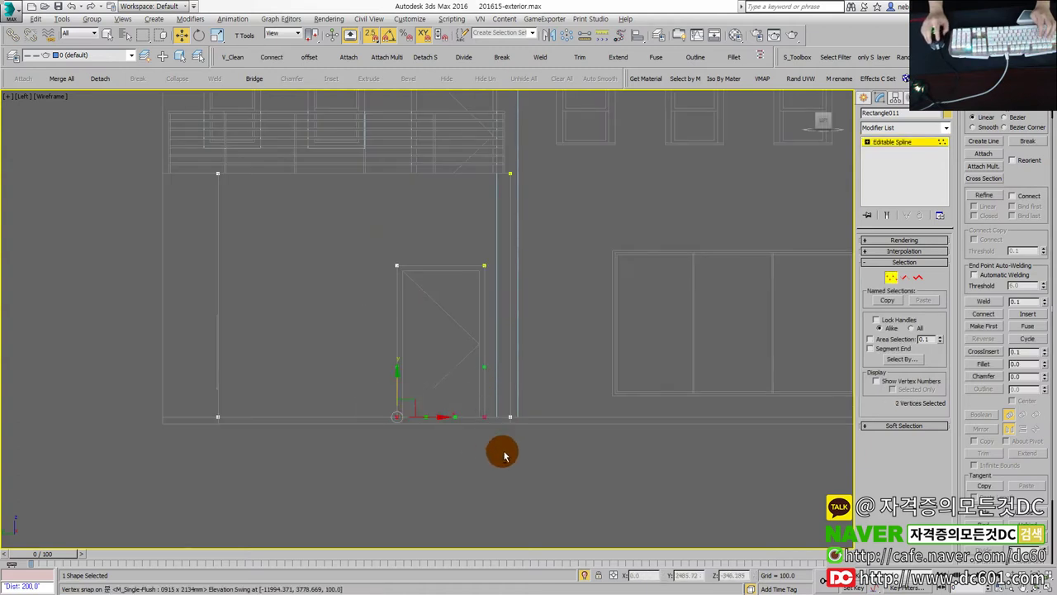
Reactivate the Left view and re-enter vertex editing on the wall outline.
key(alt+w)
right_click(570, 446)
key(alt+w)
key(alt+w)
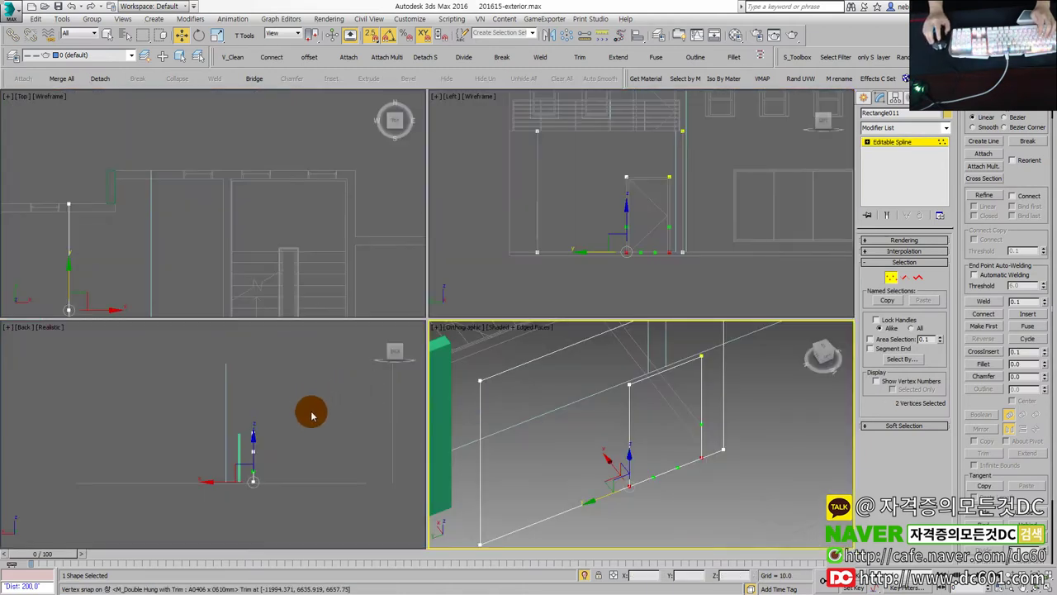
right_click(630, 218)
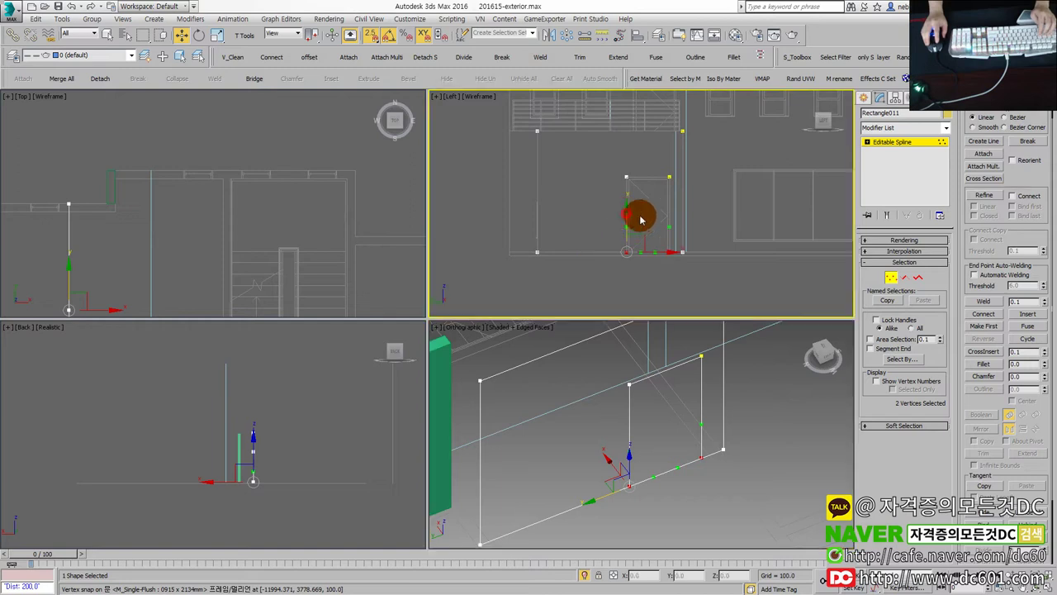
click(894, 281)
key(1)
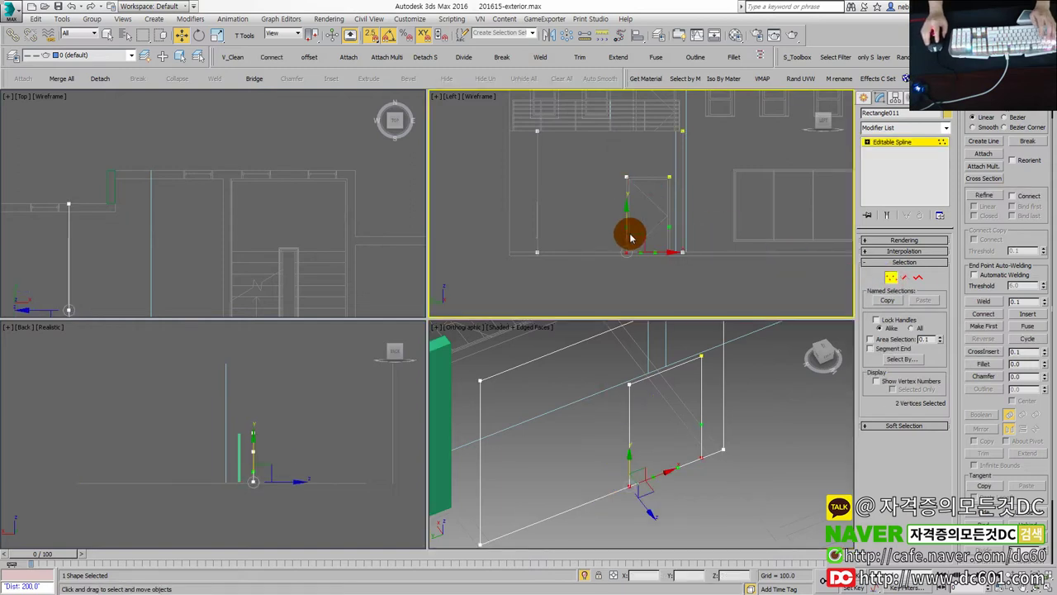
Select the door opening's bottom vertices and snap them below the wall's base.
drag(591, 234, 677, 266)
scroll(678, 255, up, 2)
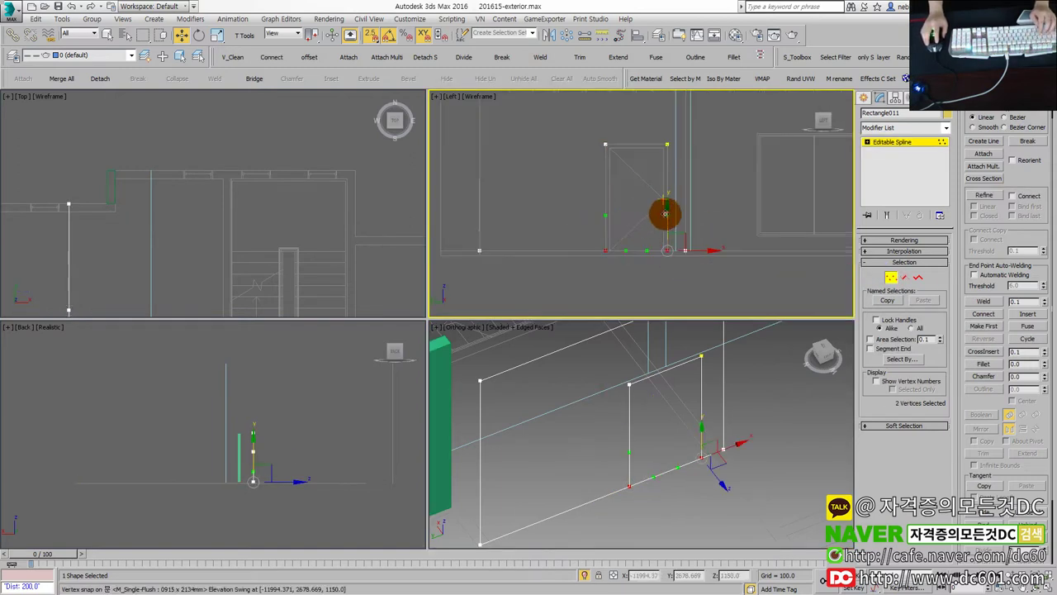
drag(666, 213, 663, 297)
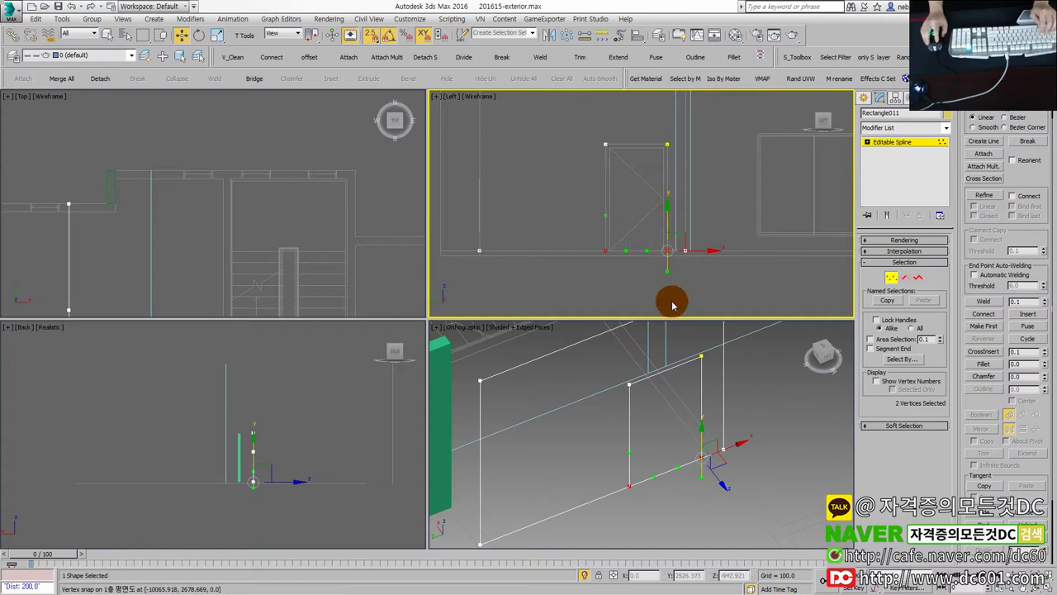
click(619, 243)
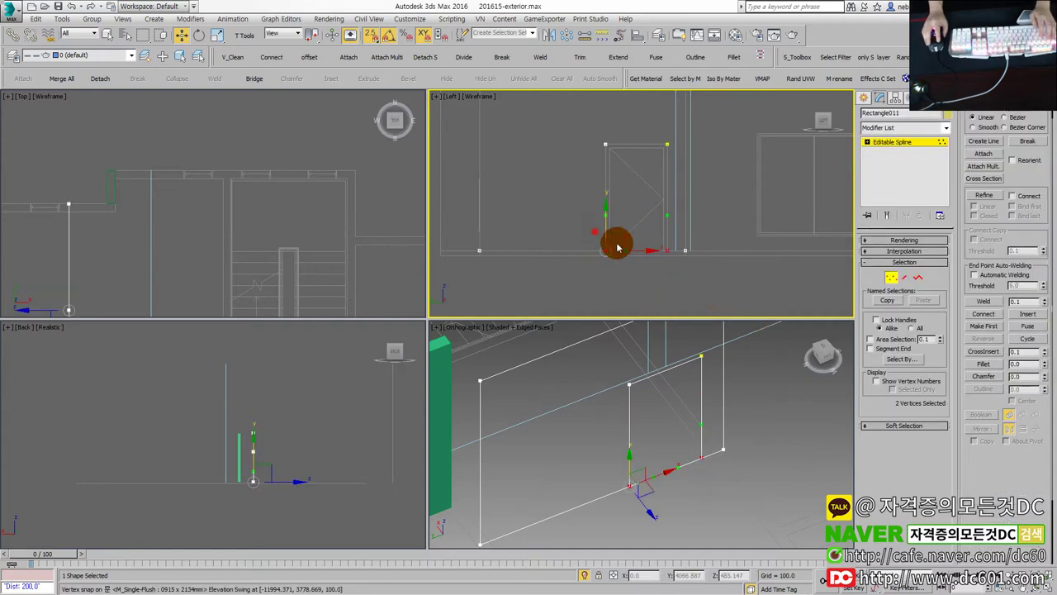
drag(587, 228, 681, 278)
click(932, 344)
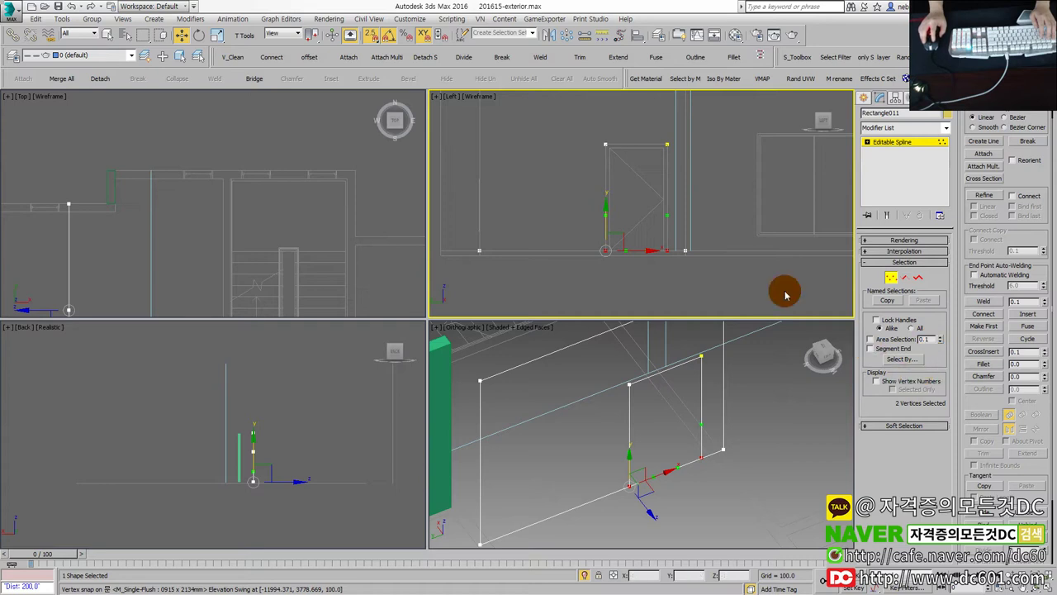
drag(606, 217, 606, 289)
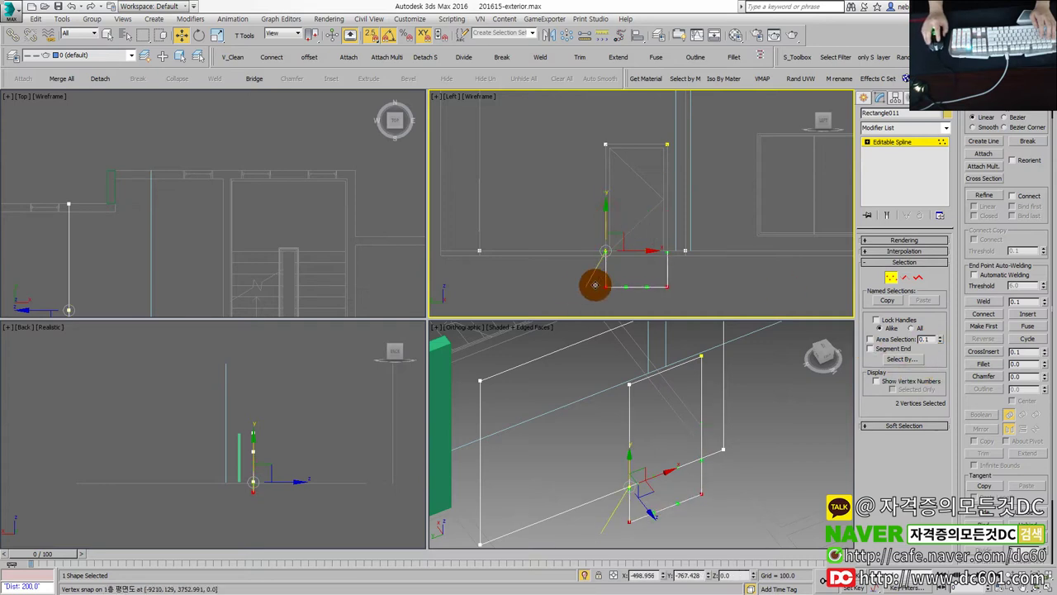
middle_drag(654, 289, 634, 294)
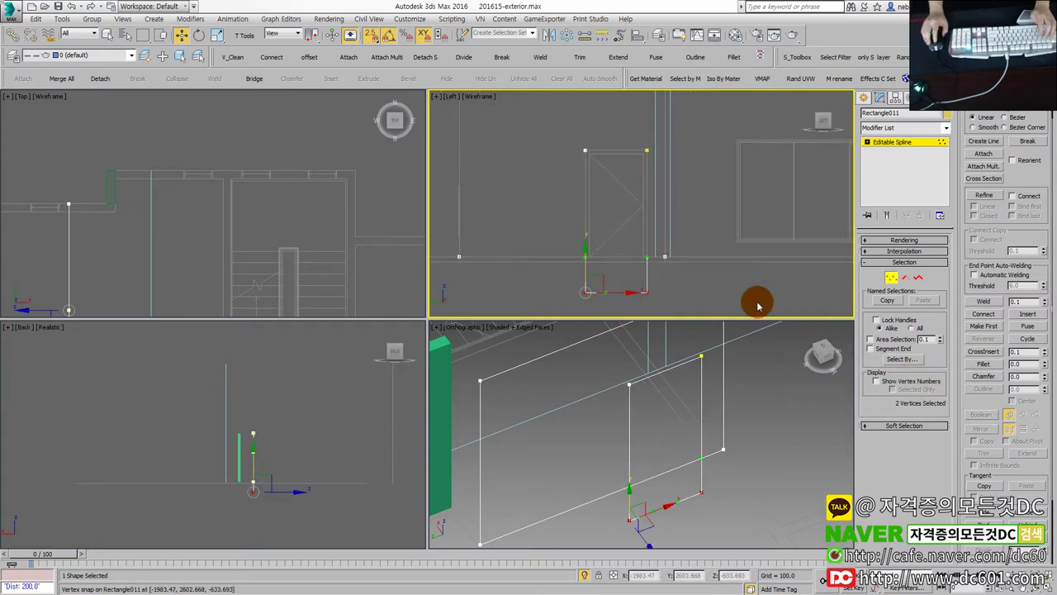
click(891, 282)
Subtract the door rectangle from the large wall rectangle's outline.
key(alt+w)
scroll(633, 436, down, 3)
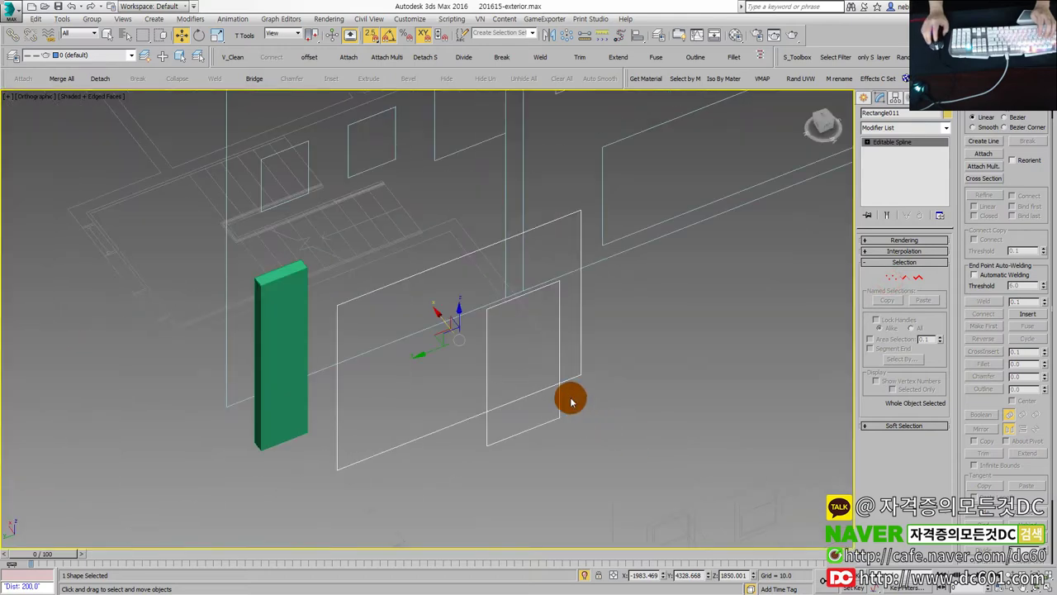
scroll(567, 394, up, 1)
alt+middle_drag(610, 382, 571, 366)
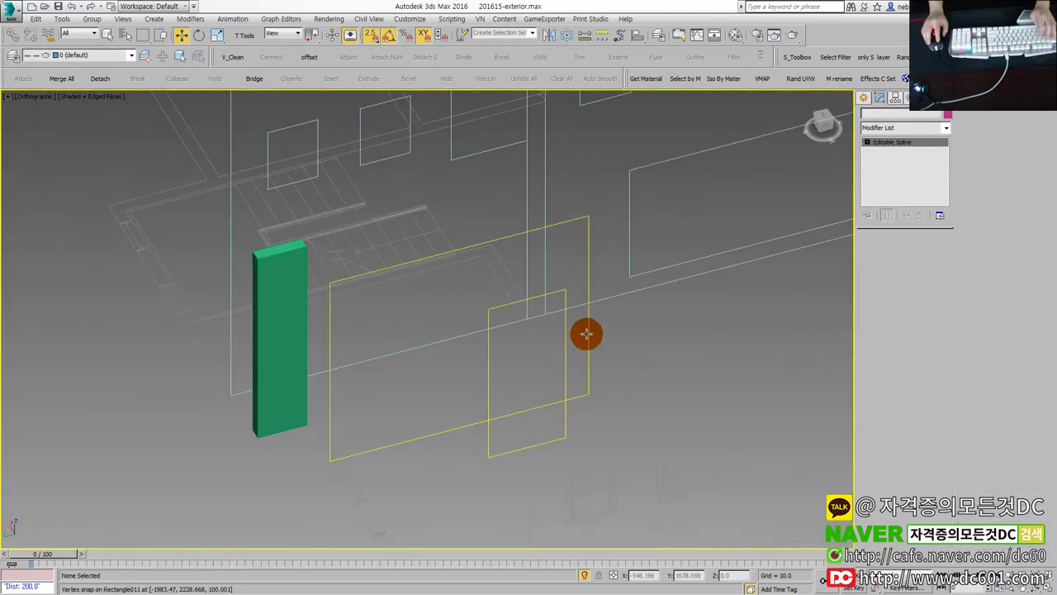
key(3)
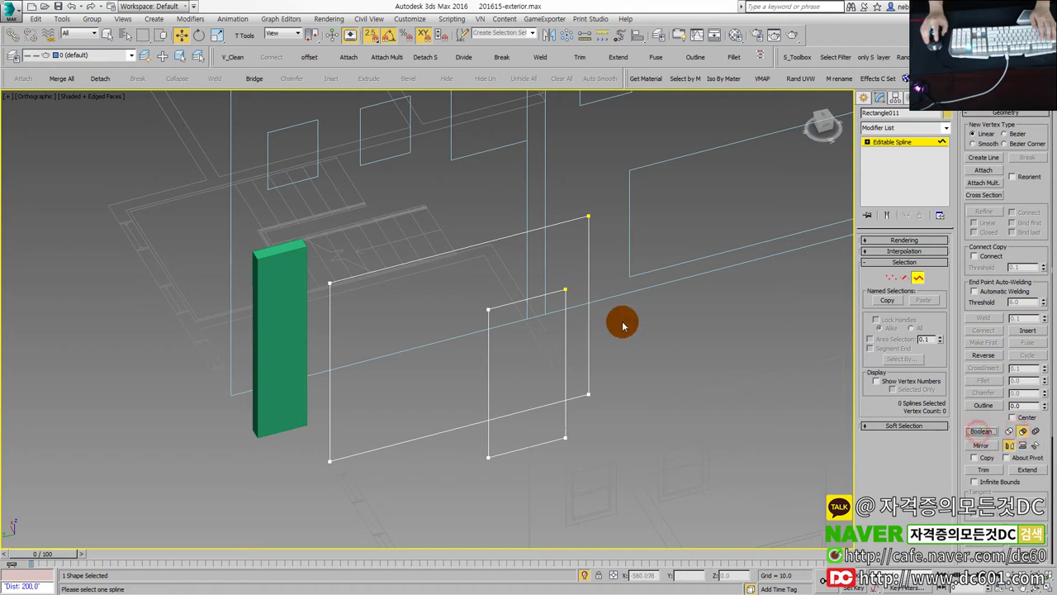
click(589, 315)
click(567, 371)
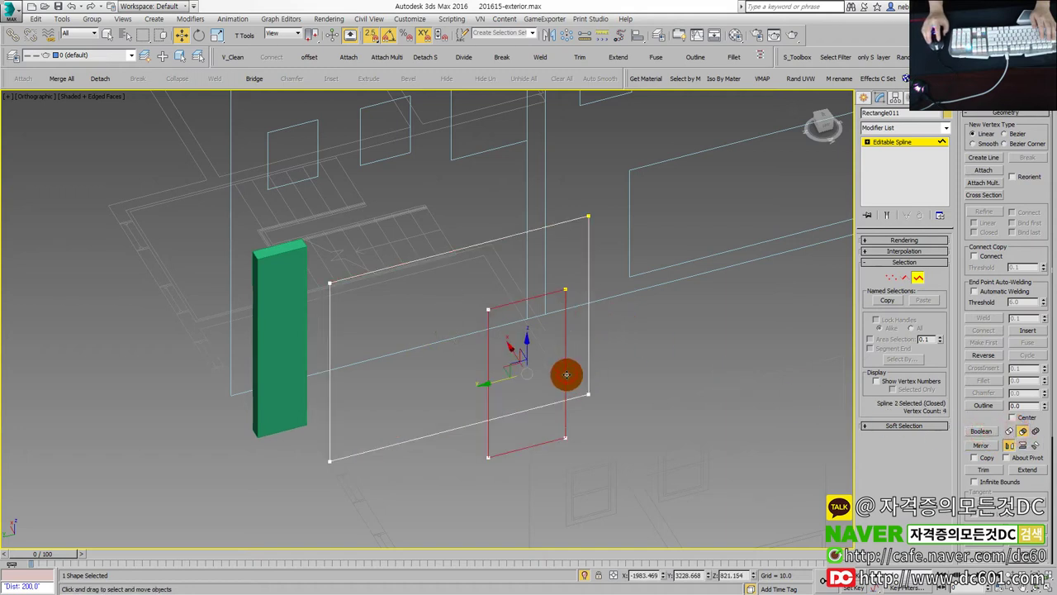
click(588, 370)
click(984, 431)
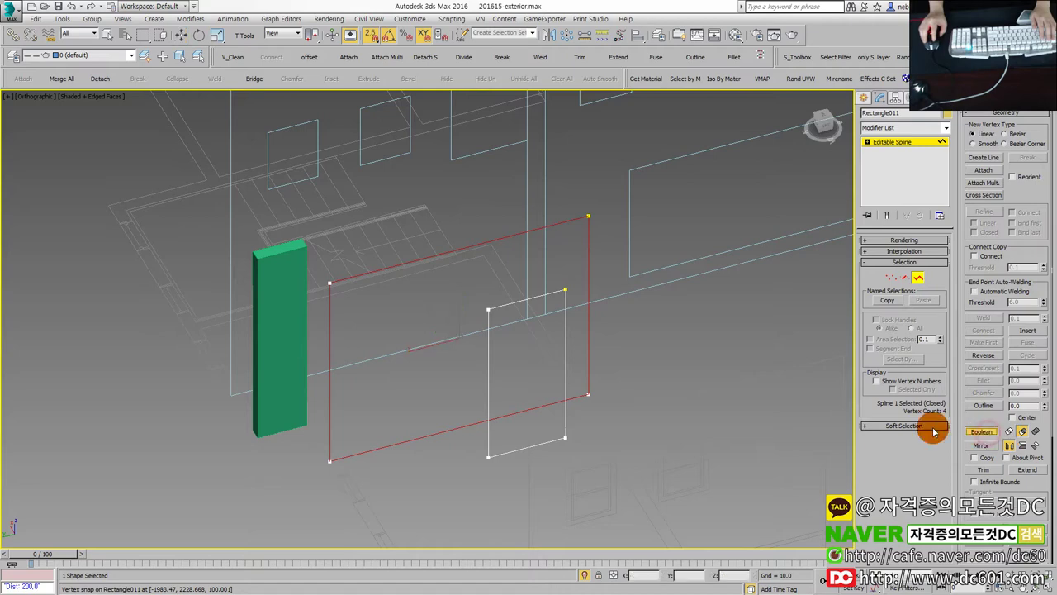
scroll(514, 385, up, 3)
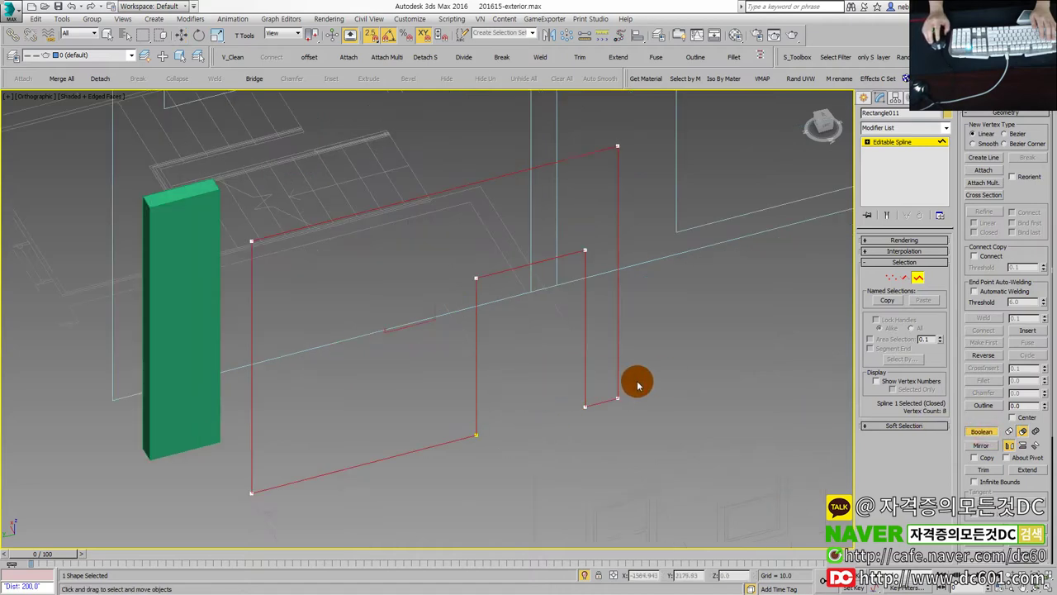
Set the merged outline's selected vertices to sharp Corner type.
key(1)
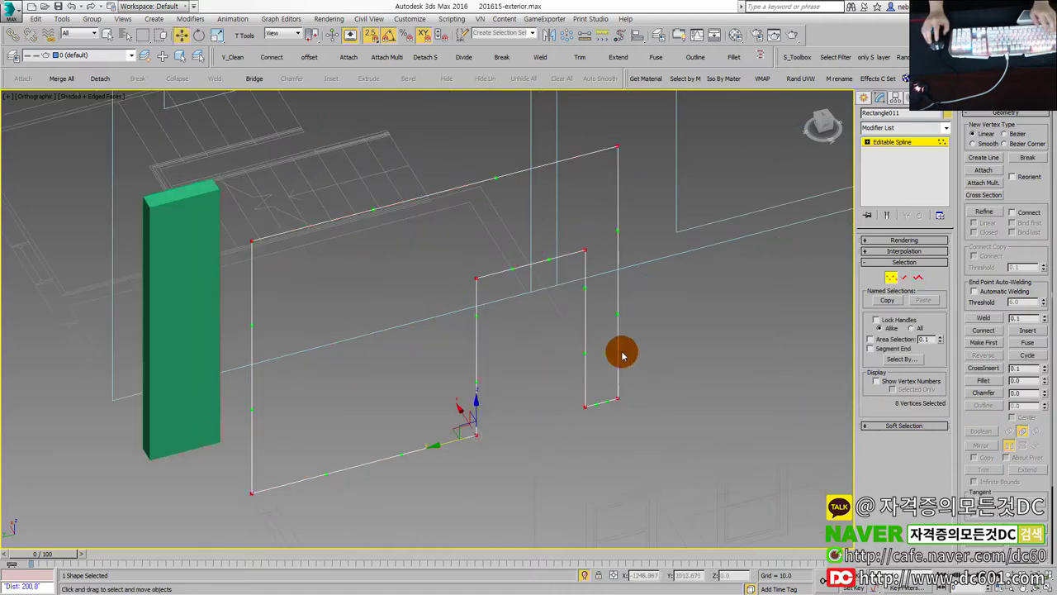
right_click(592, 256)
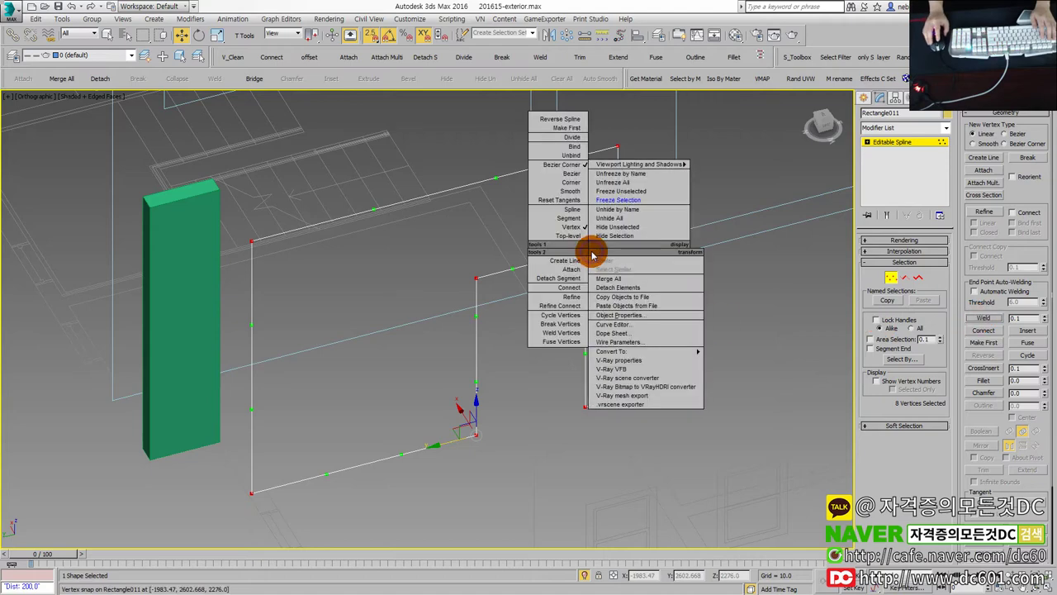
click(570, 188)
key(1)
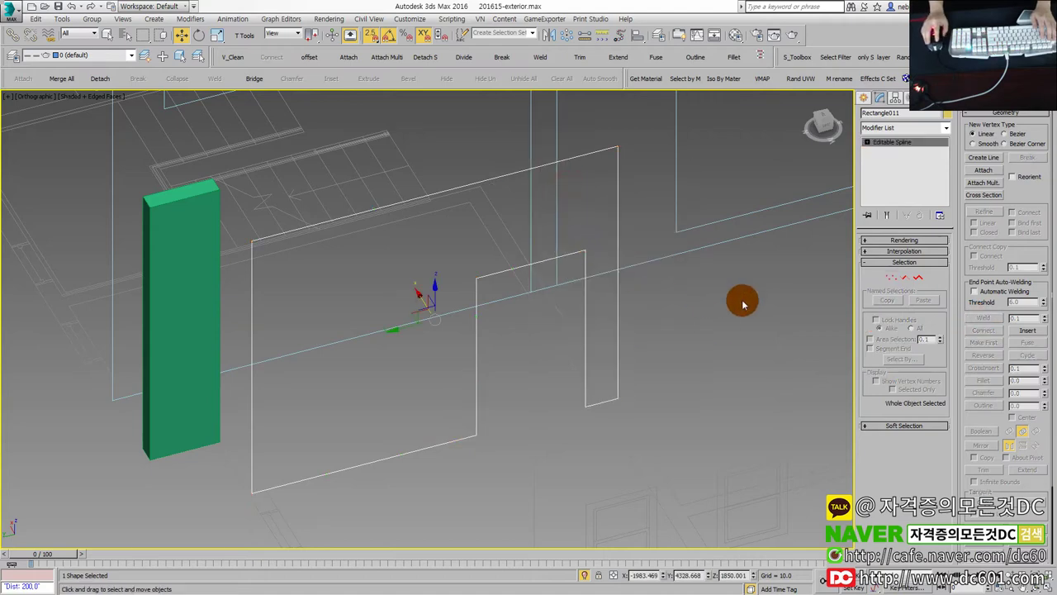
Extrude the door-cut outline 200 units into a wall.
key(alt+e)
click(915, 254)
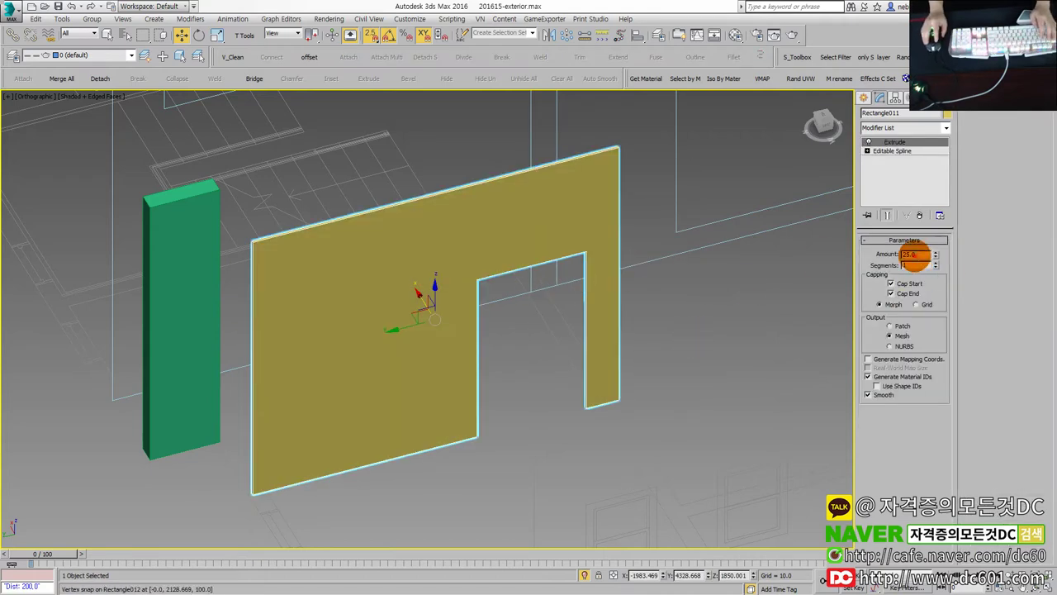
key(Return)
In the maximized Top view, snap the wall piece to the room's left corner.
key(alt+w)
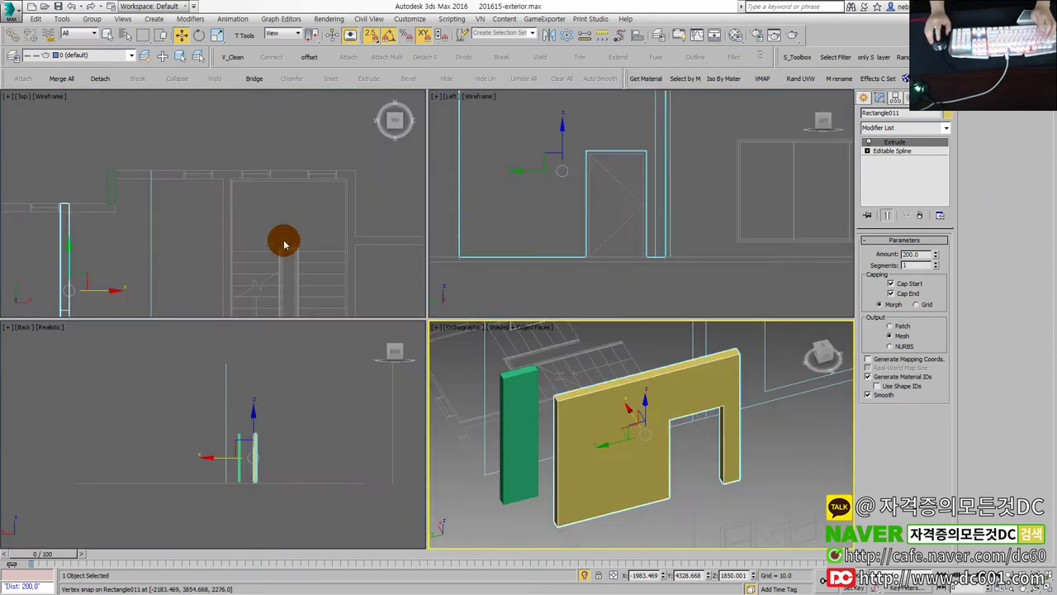
key(alt+w)
middle_drag(401, 241, 432, 333)
drag(432, 333, 170, 253)
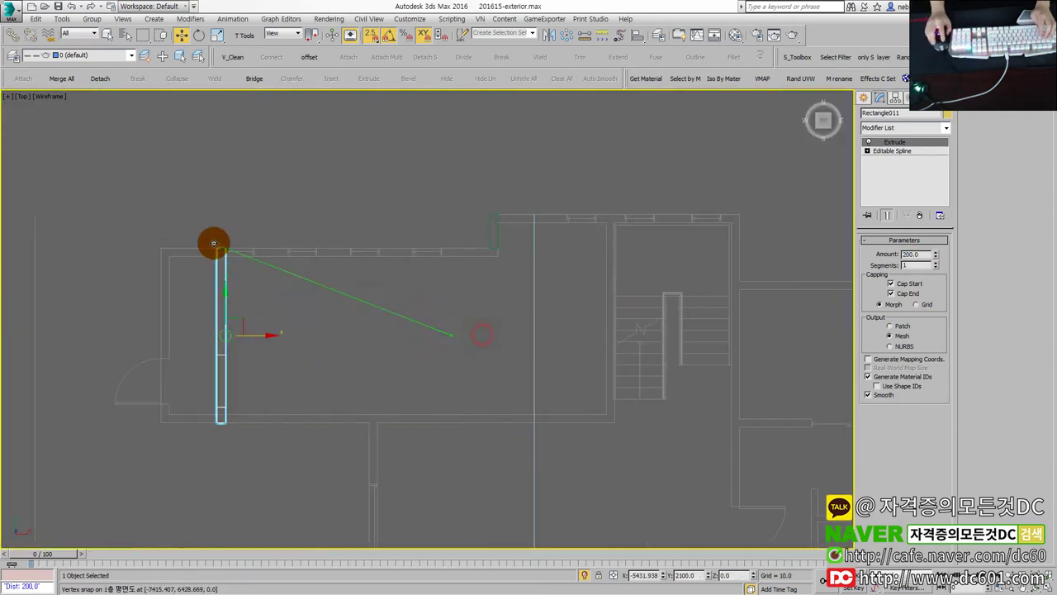
scroll(165, 258, up, 3)
scroll(163, 262, down, 3)
click(286, 309)
Frame the walls in the 3D view and select the front-wall outline with its openings.
key(alt+w)
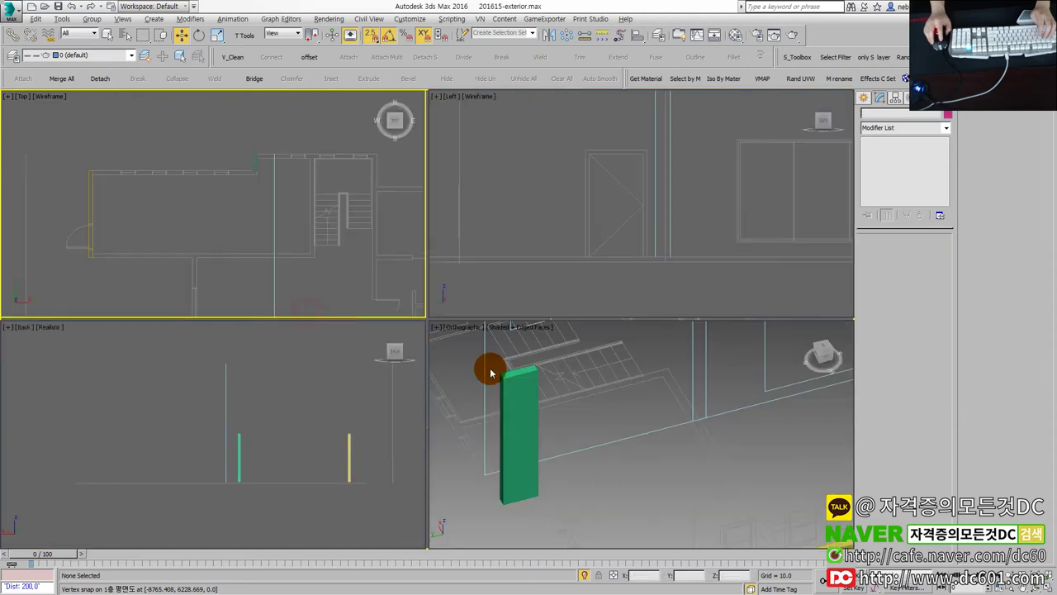
middle_click(489, 366)
key(alt+w)
scroll(510, 371, down, 2)
alt+middle_drag(508, 353, 503, 339)
click(508, 341)
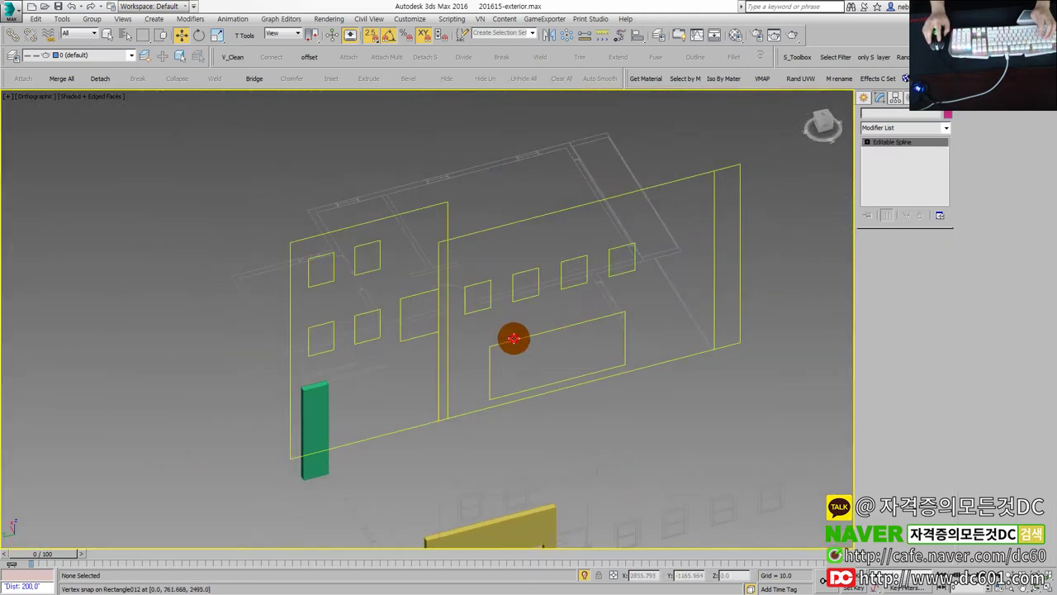
In Spline mode, detach the narrow right strip as a separate shape.
key(3)
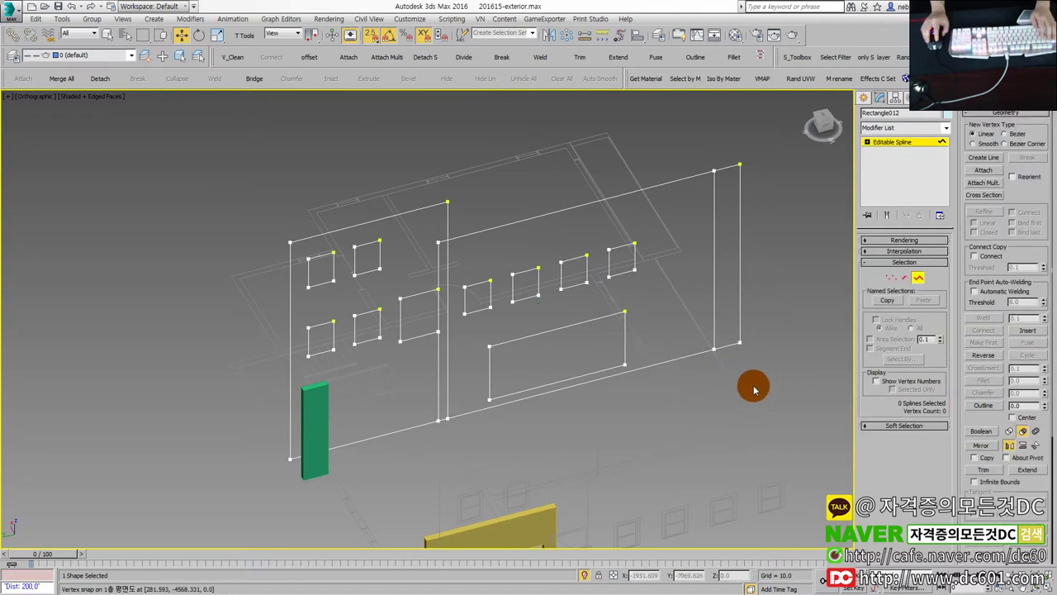
middle_drag(738, 291, 693, 312)
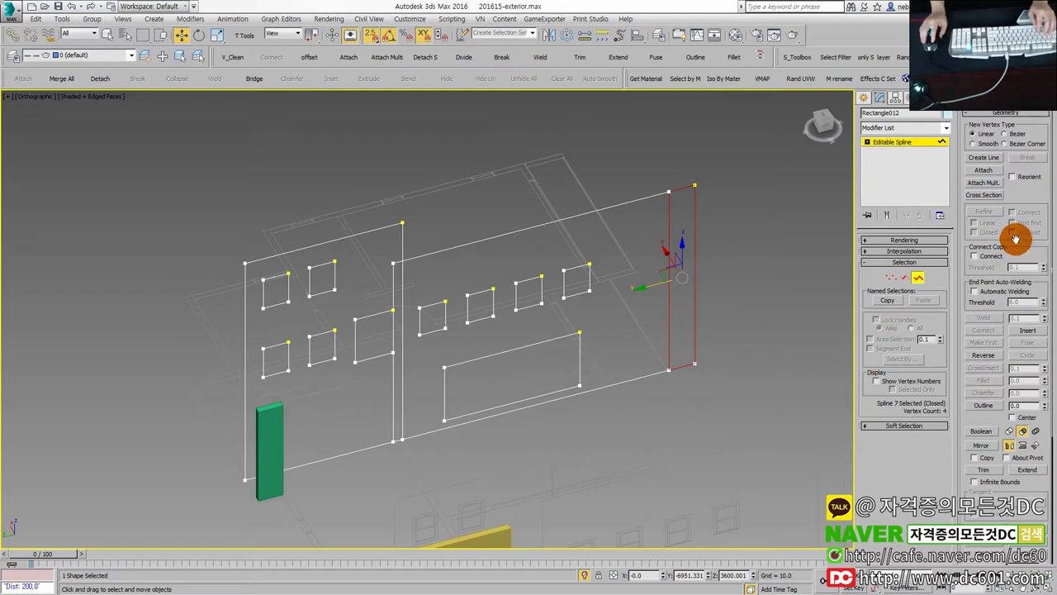
scroll(1020, 240, down, 2)
scroll(968, 304, down, 2)
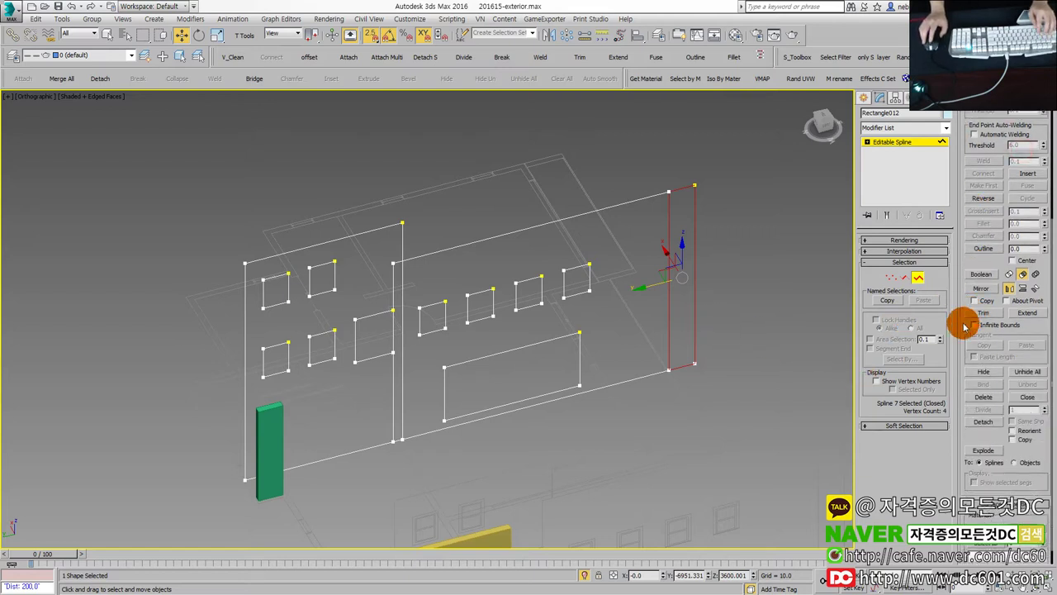
scroll(966, 320, down, 1)
click(974, 406)
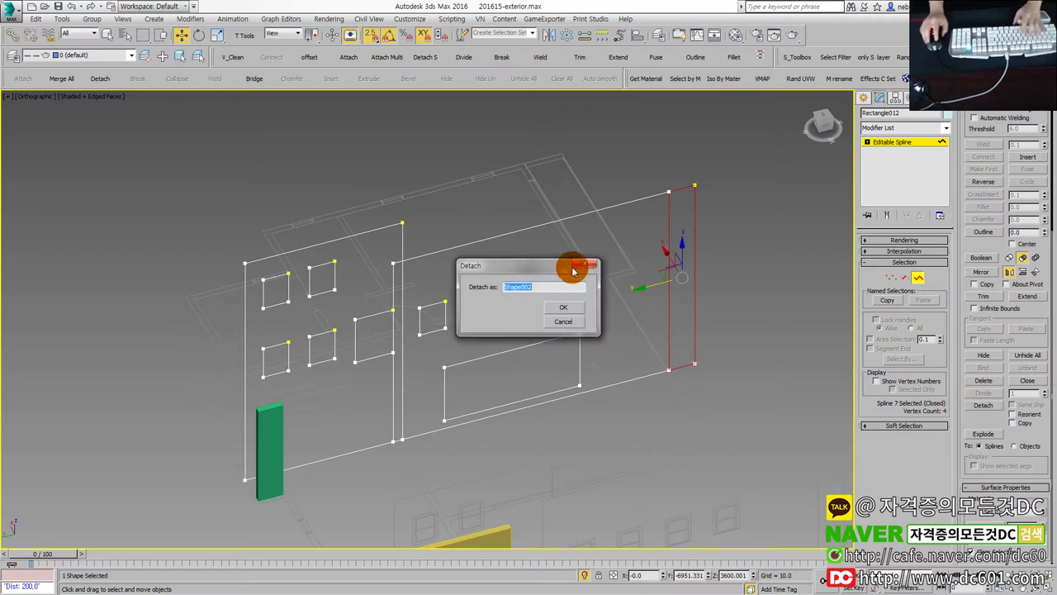
click(563, 306)
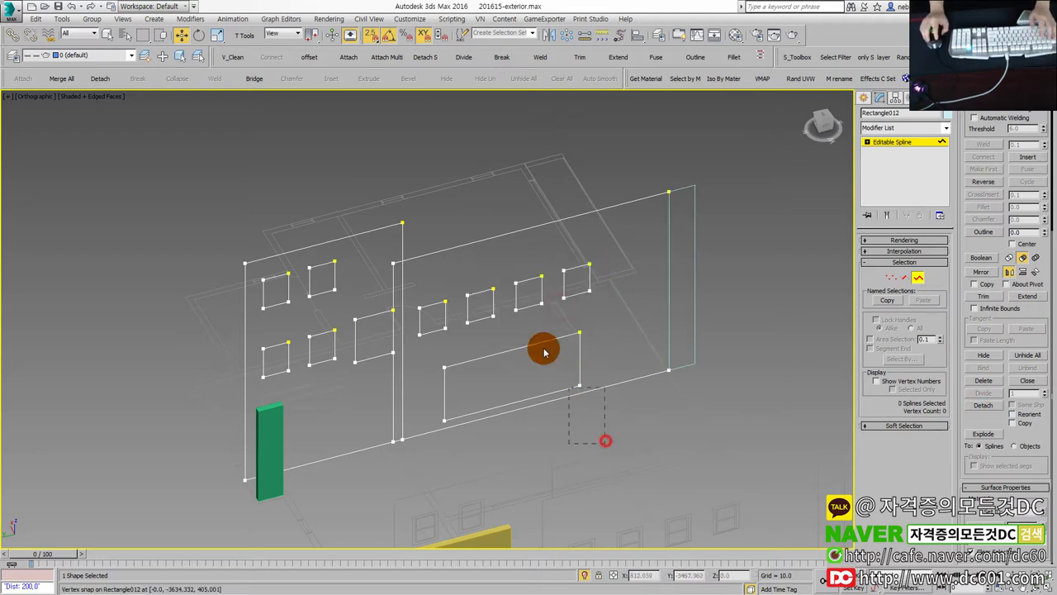
Window-select the right section's six splines and detach them as Shape003.
drag(419, 219, 435, 232)
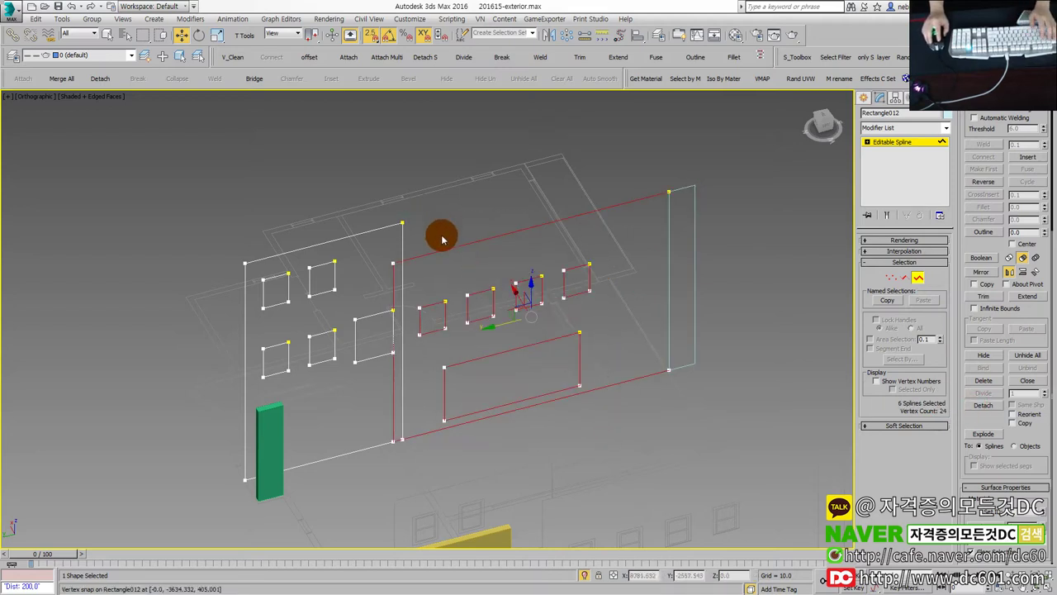
click(985, 406)
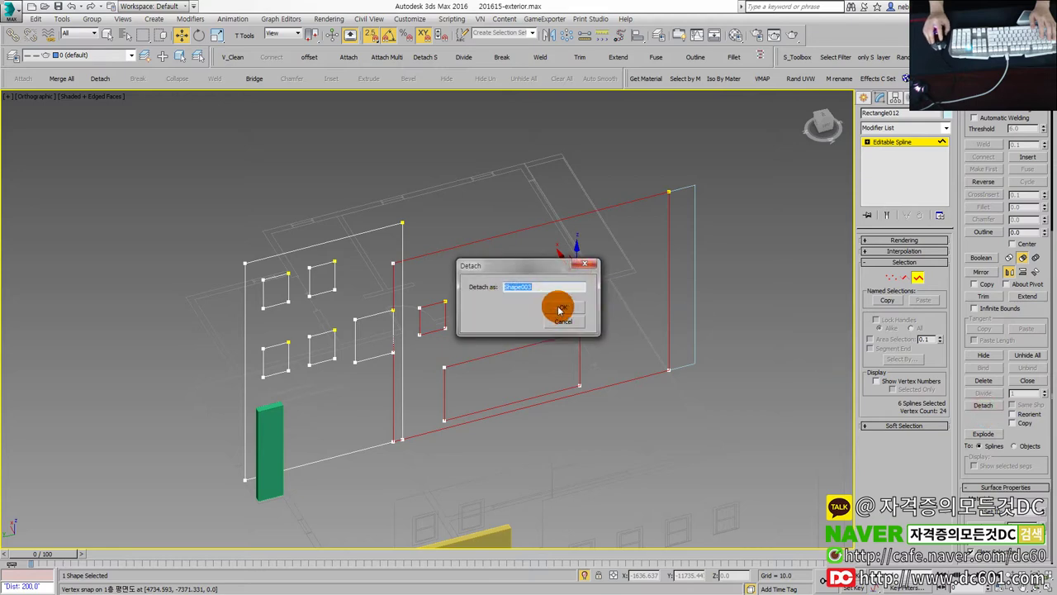
click(560, 309)
click(905, 277)
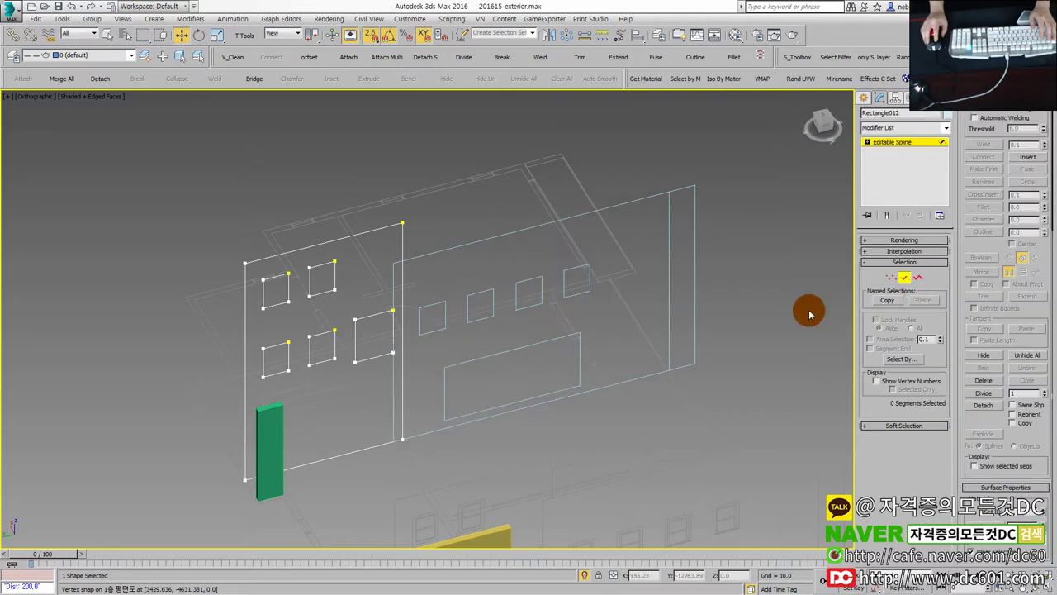
click(904, 278)
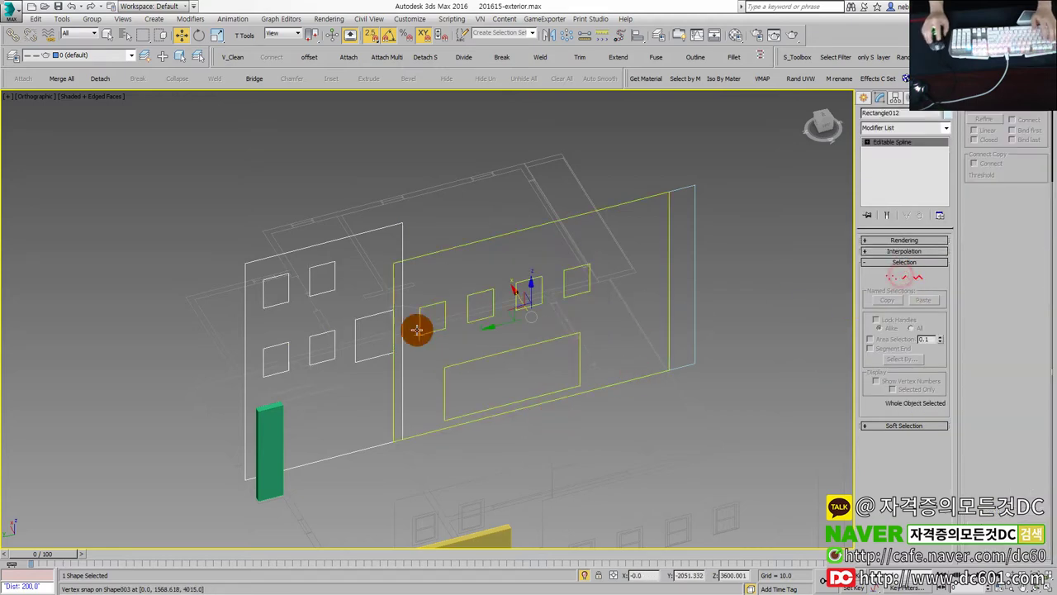
click(380, 320)
Extrude the left wall outline Rectangle012 with Amount 200.
click(365, 315)
key(alt+e)
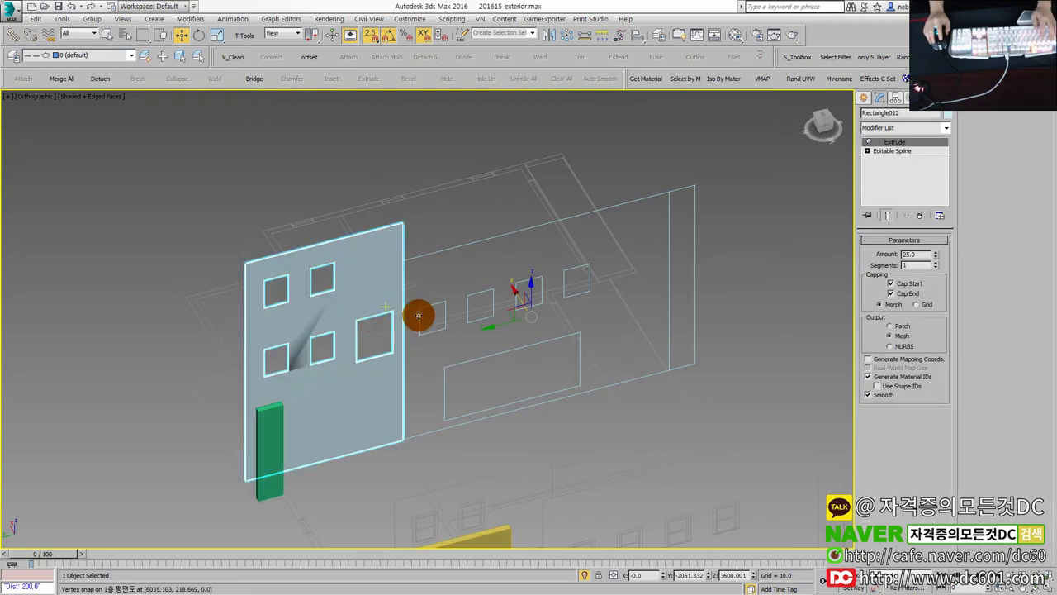
double_click(913, 255)
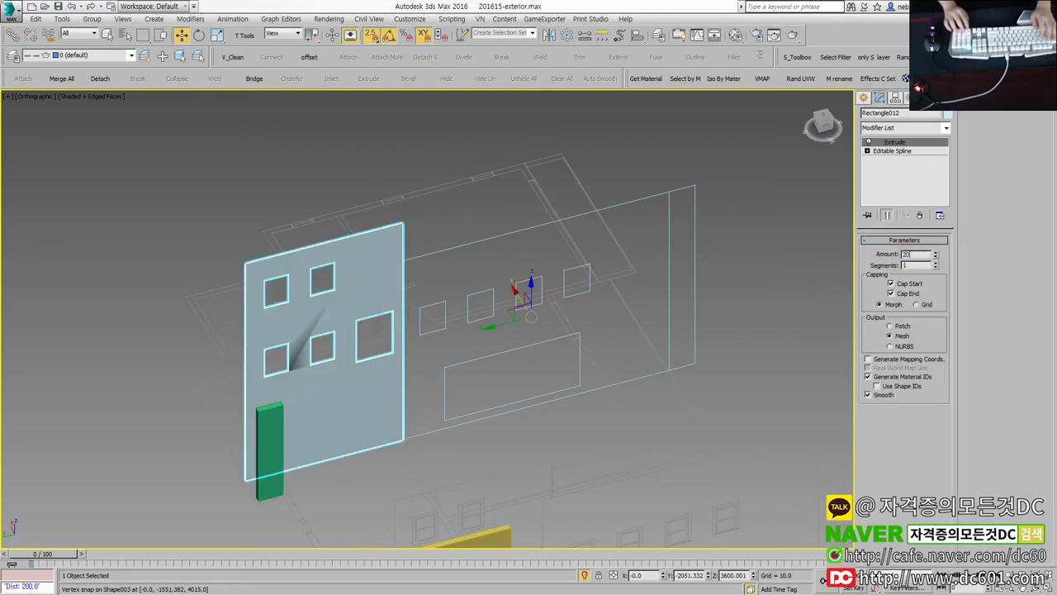
text(0)
key(Return)
Orbit around the extruded wall and collapse it to an editable mesh.
scroll(314, 302, up, 2)
scroll(283, 366, up, 2)
mouse_move(282, 366)
alt+middle_down()
mouse_move(325, 344)
mouse_move(448, 328)
mouse_move(272, 344)
mouse_move(245, 418)
mouse_move(321, 358)
mouse_move(325, 379)
alt+middle_up()
scroll(316, 376, up, 2)
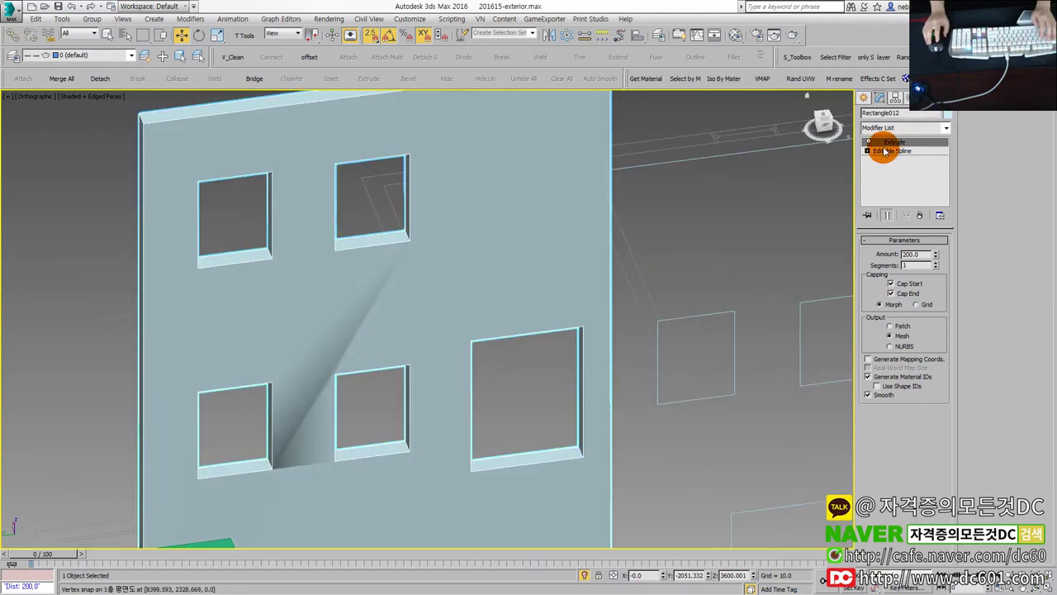
scroll(559, 264, down, 3)
scroll(550, 285, up, 2)
alt+middle_drag(546, 296, 528, 299)
key(alt+m)
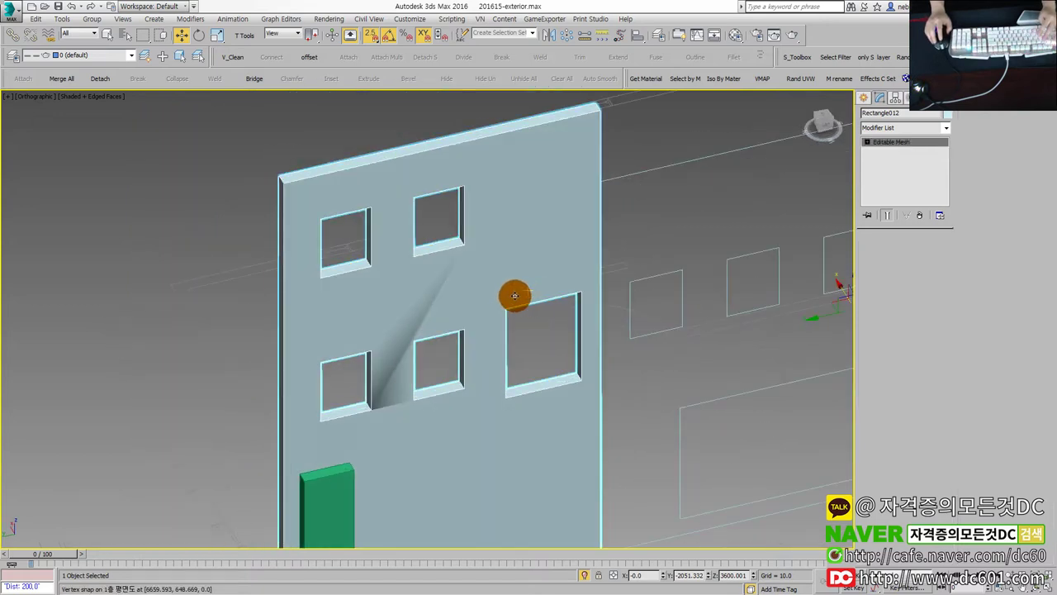
Undo the collapse and convert the wall to Editable Mesh via the quad menu.
key(ctrl+z)
right_click(493, 258)
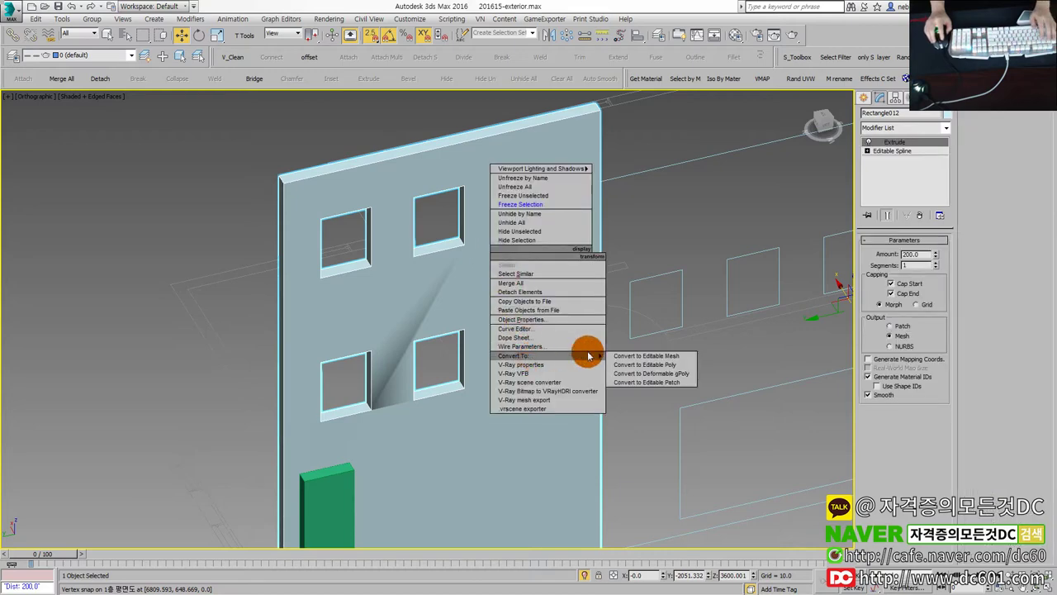
click(641, 356)
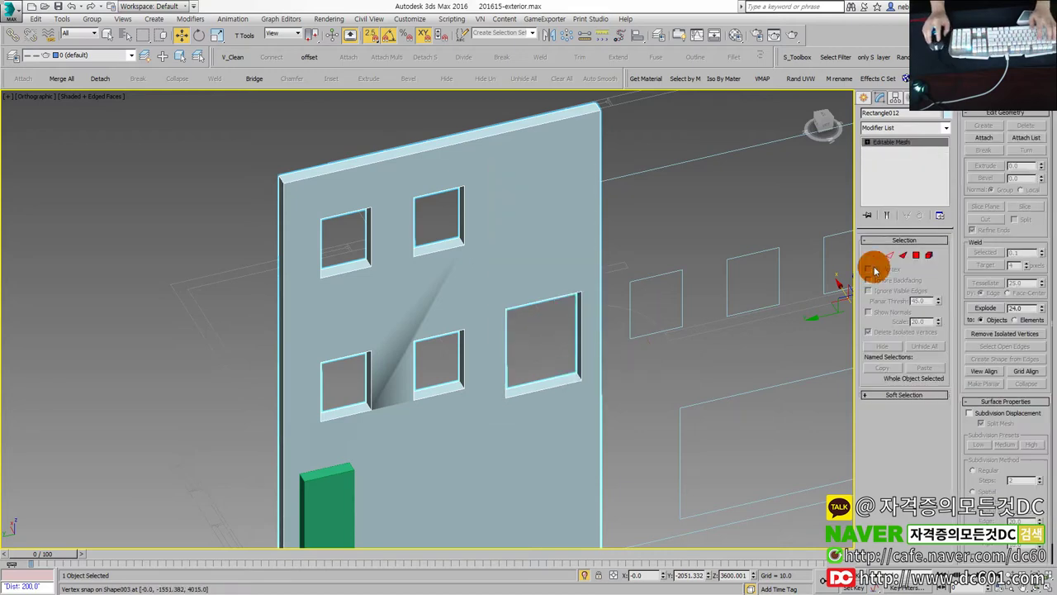
Select all wall elements and clear all smoothing groups, then exit sub-object mode.
click(930, 256)
click(473, 258)
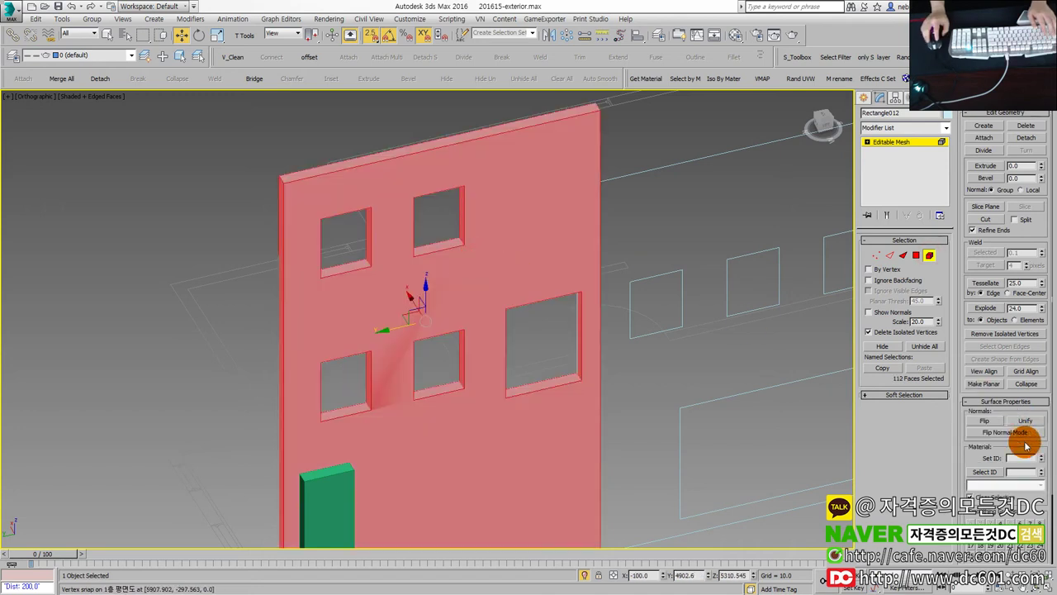
drag(1024, 516, 1004, 361)
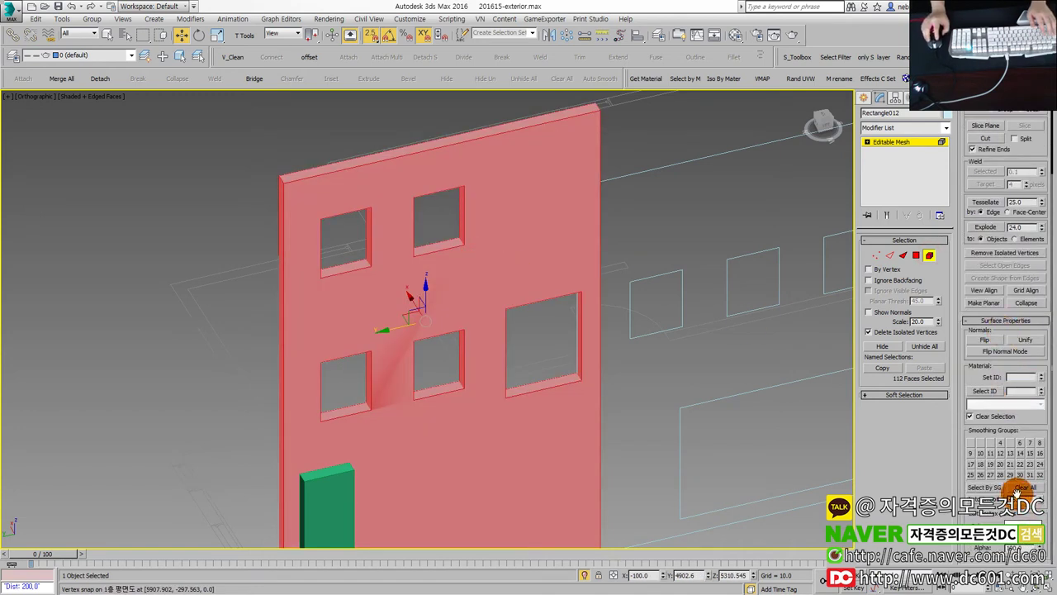
click(386, 263)
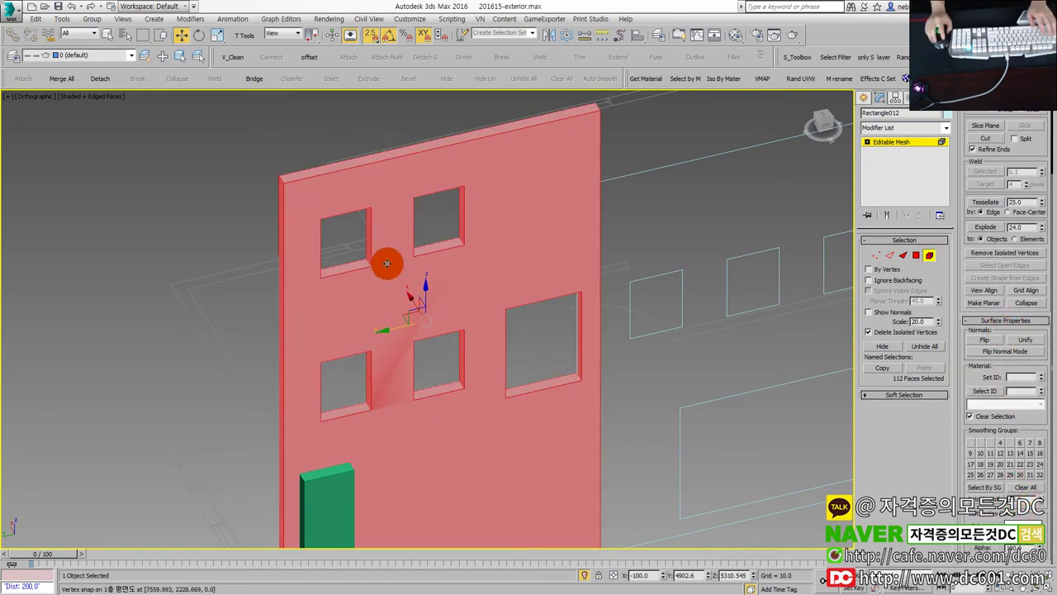
click(1029, 489)
click(930, 258)
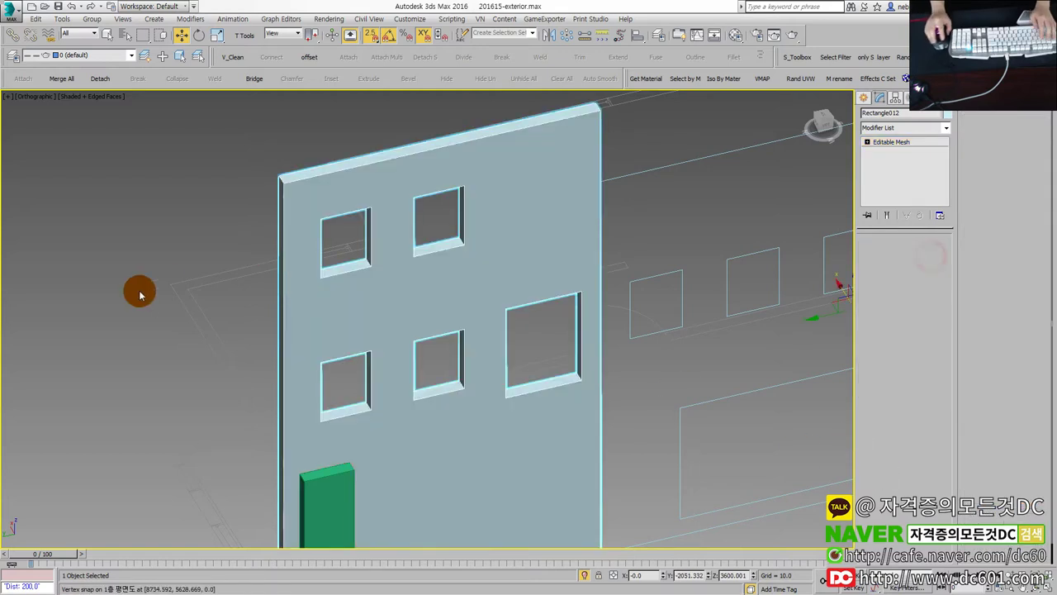
scroll(411, 322, down, 2)
mouse_move(410, 322)
alt+middle_down()
mouse_move(439, 359)
mouse_move(456, 358)
alt+middle_up()
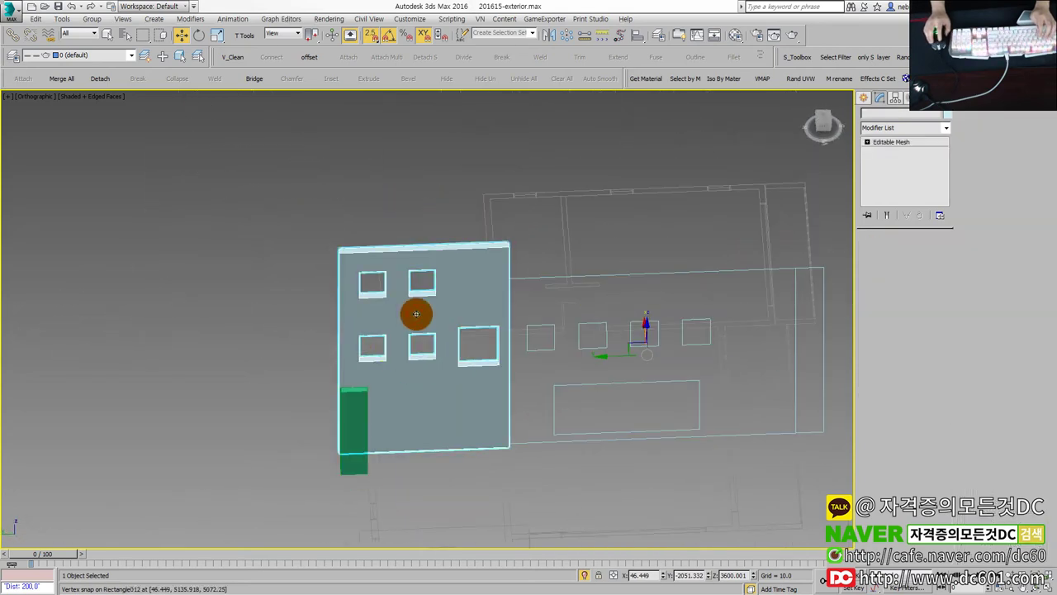
key(alt+w)
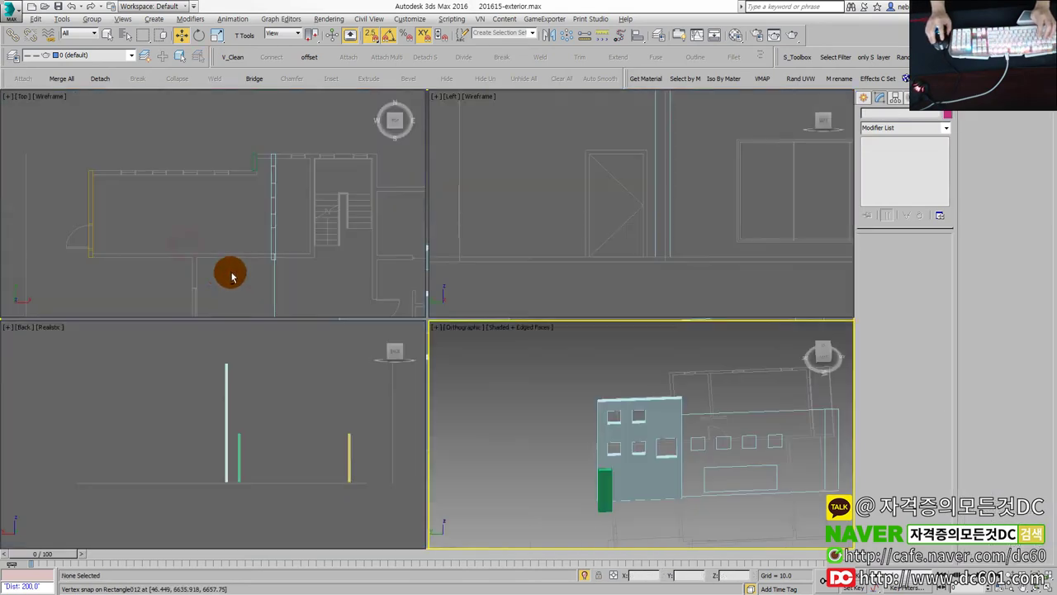
In the Top view, shift the new left front wall right onto its plan line.
key(alt+w)
click(556, 316)
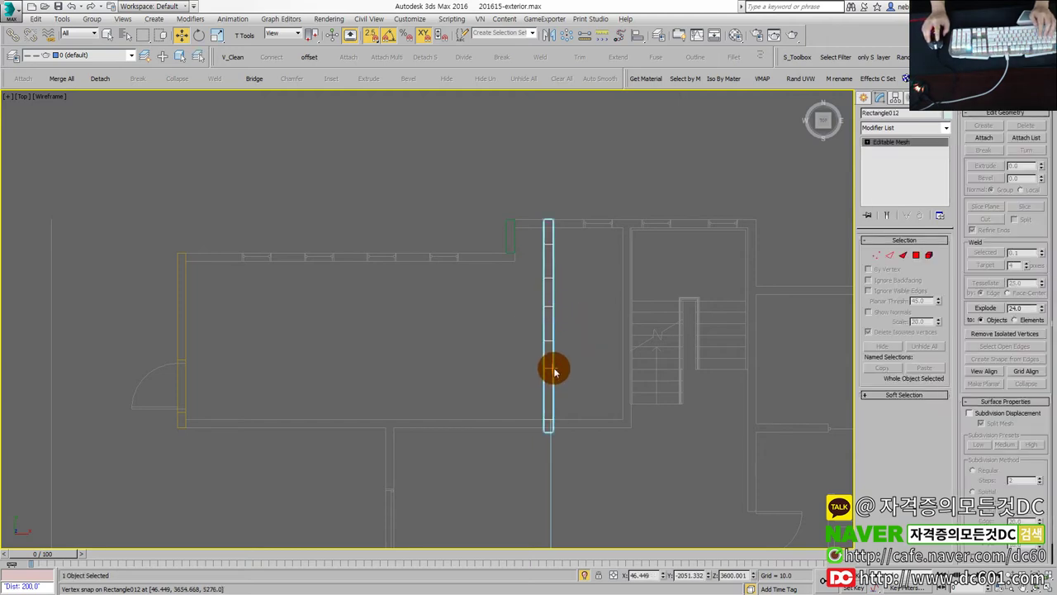
drag(554, 366, 630, 427)
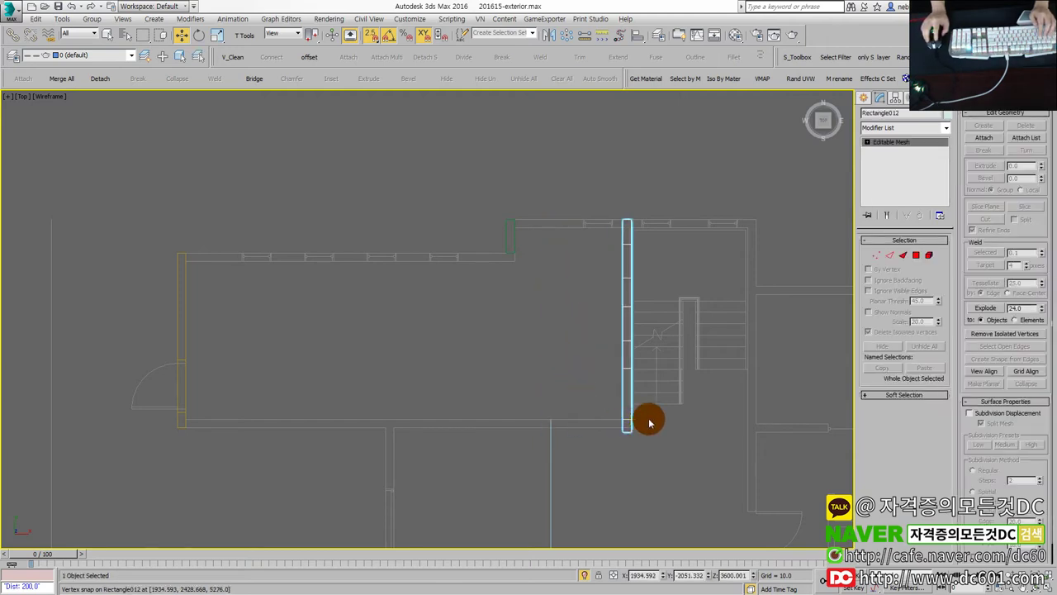
scroll(647, 420, up, 2)
scroll(647, 419, up, 1)
scroll(647, 421, up, 1)
scroll(642, 427, down, 2)
scroll(642, 424, down, 1)
click(543, 371)
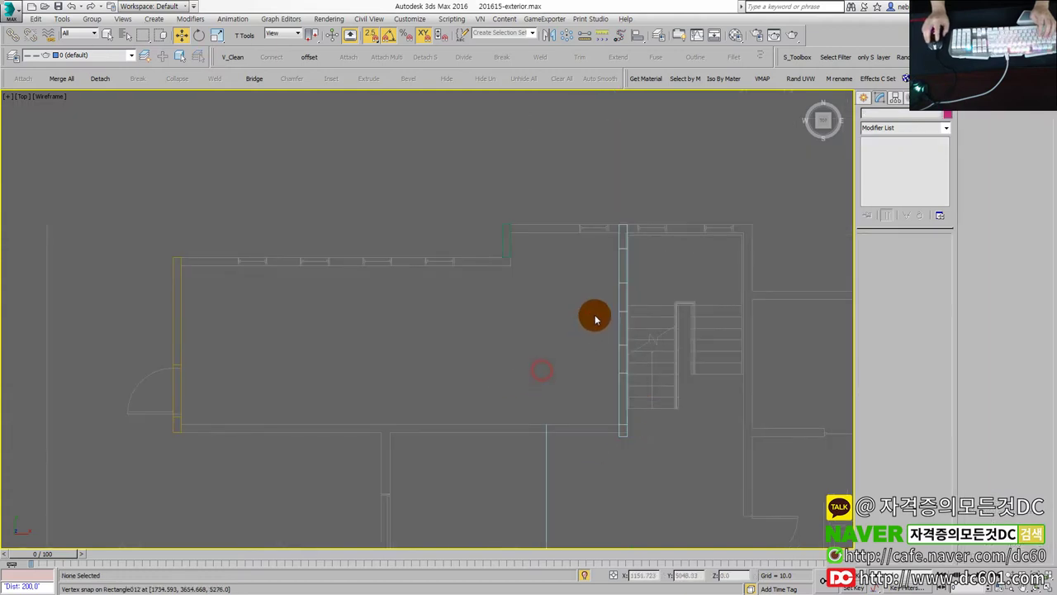
click(621, 283)
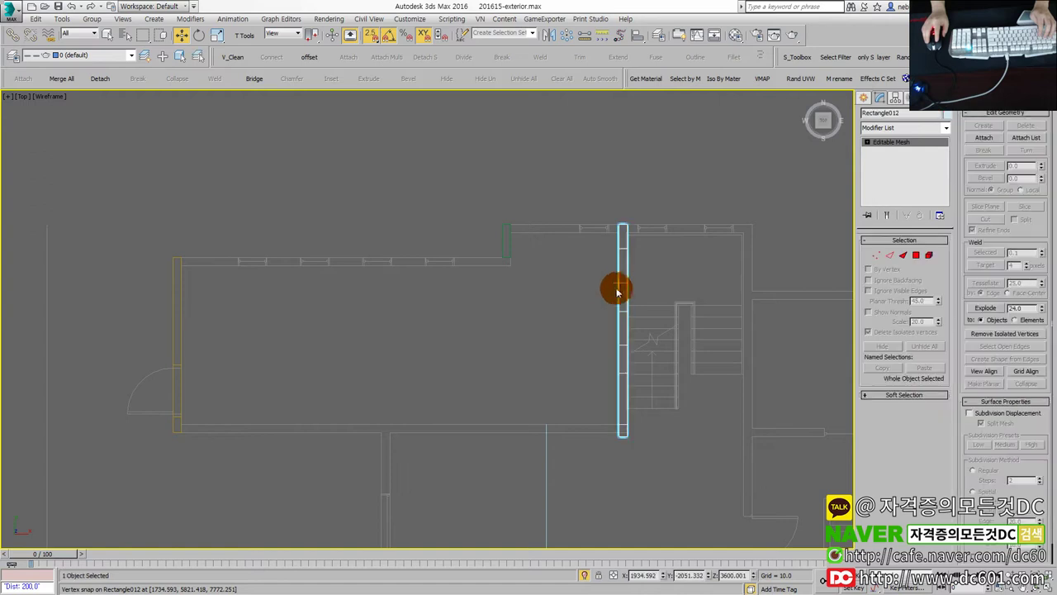
click(554, 343)
Check the wall in the maximized Left elevation view.
key(alt+w)
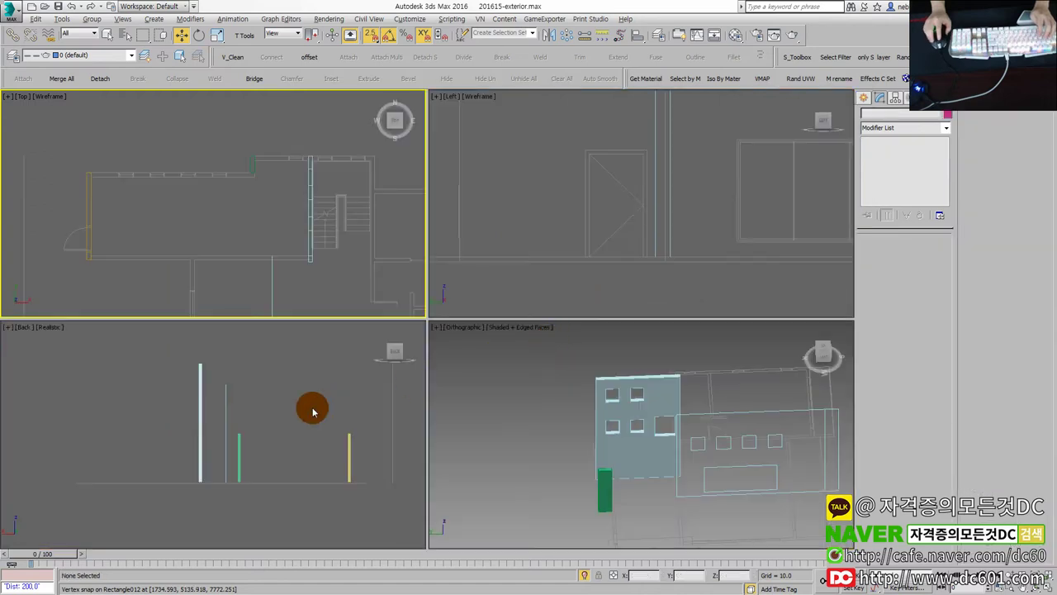
click(570, 252)
key(alt+w)
scroll(574, 252, up, 2)
scroll(672, 448, up, 2)
key(alt+w)
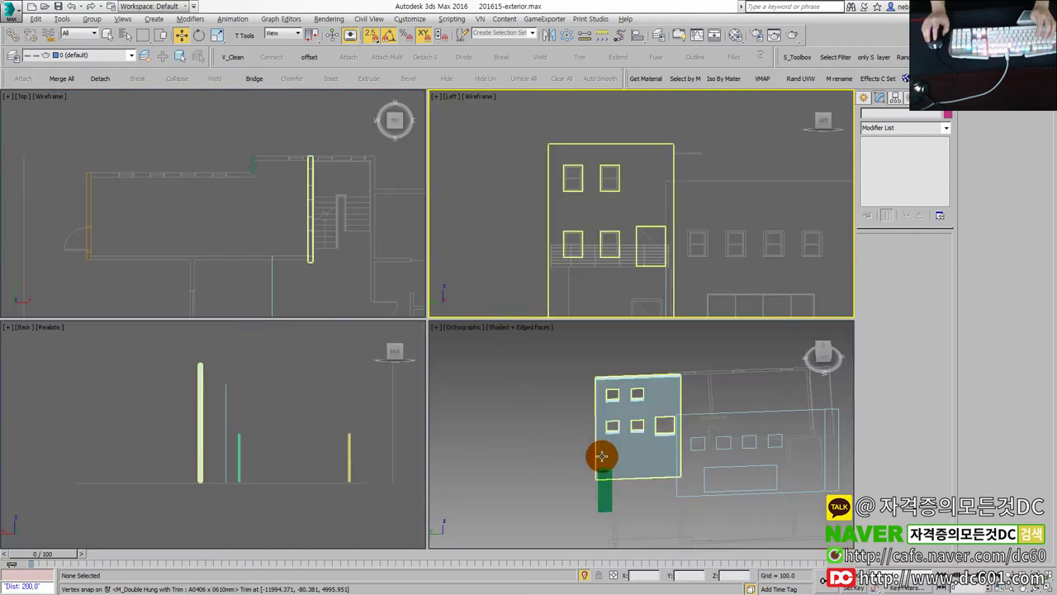
click(674, 199)
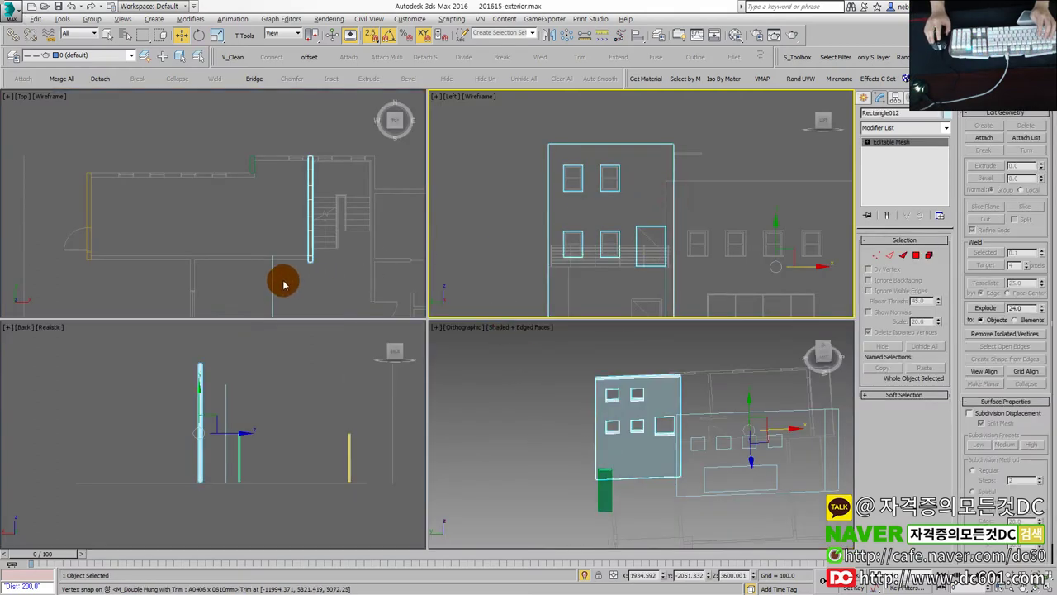
Maximize the Top view and orbit into a shaded 3D view of the walls with edges.
right_click(323, 265)
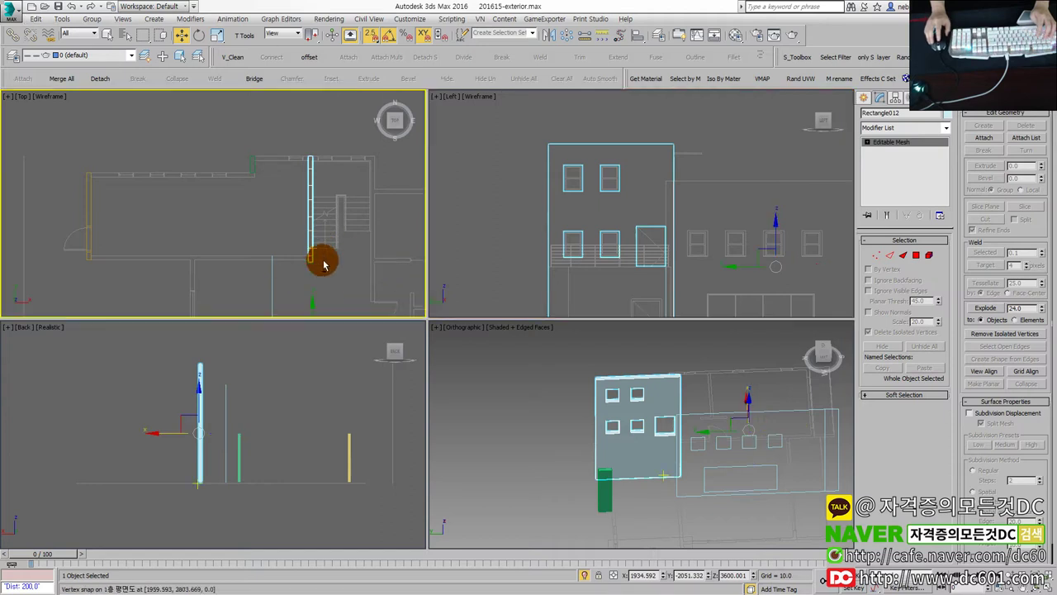
click(343, 268)
key(alt+w)
scroll(629, 413, down, 2)
scroll(578, 403, down, 2)
mouse_move(215, 312)
alt+middle_down()
mouse_move(601, 428)
mouse_move(455, 438)
mouse_move(466, 431)
mouse_move(448, 330)
alt+middle_up()
key(F3)
Unfreeze all objects and box-select the pieces to move in the Top view.
right_click(444, 331)
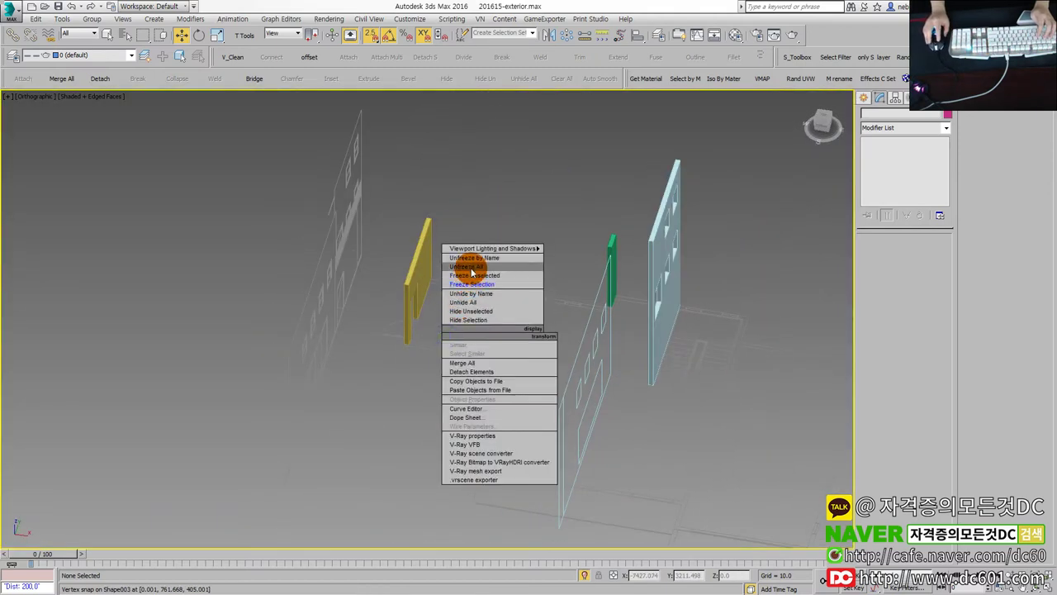
click(470, 269)
drag(373, 212, 273, 174)
drag(498, 299, 480, 267)
key(alt+w)
key(alt+w)
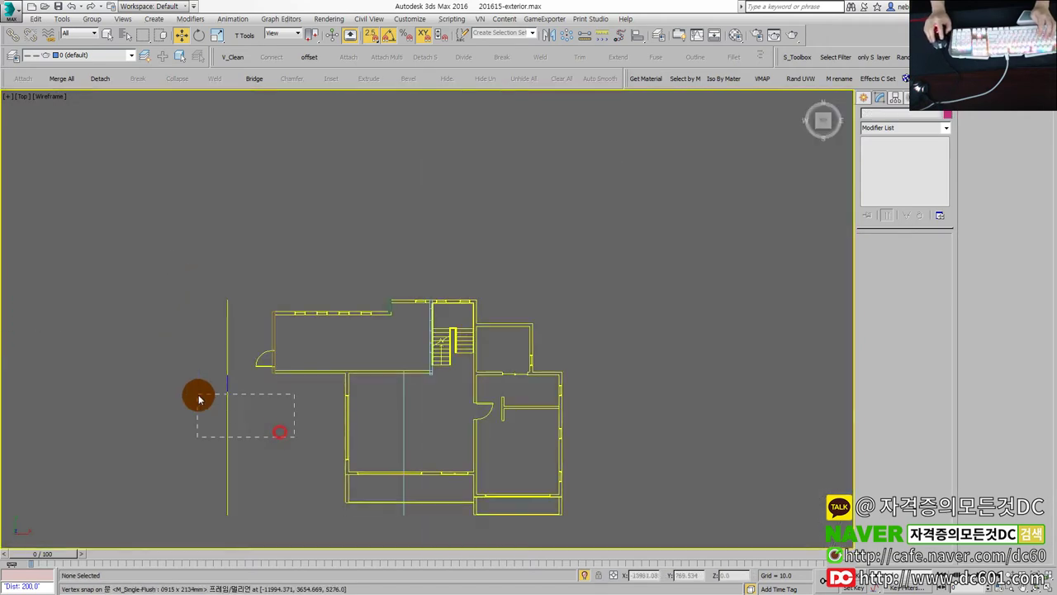
Snap-move the floor-plan group into line with the walls.
drag(252, 384, 451, 416)
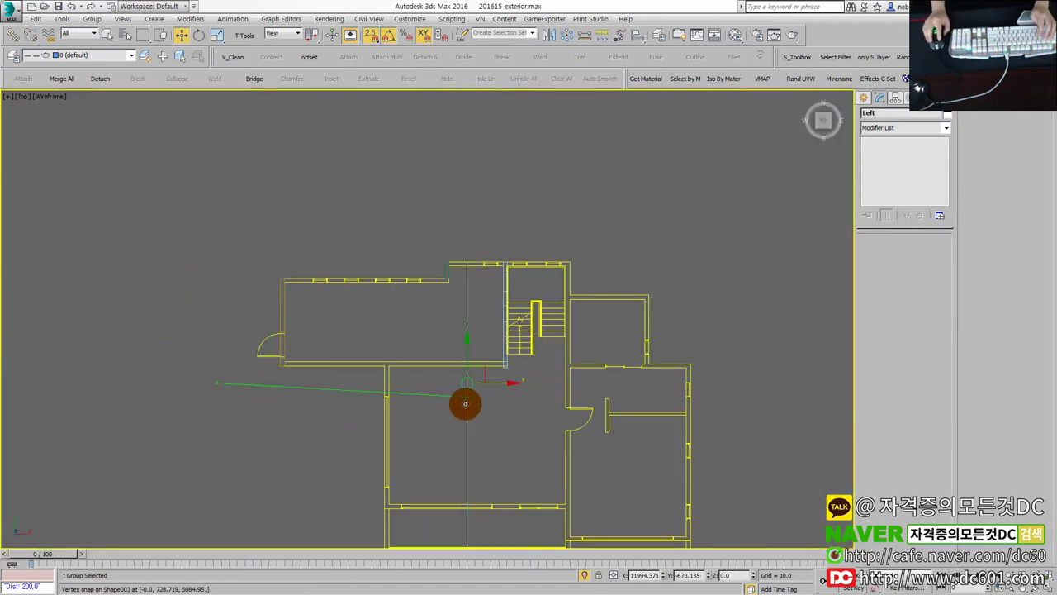
scroll(465, 405, up, 1)
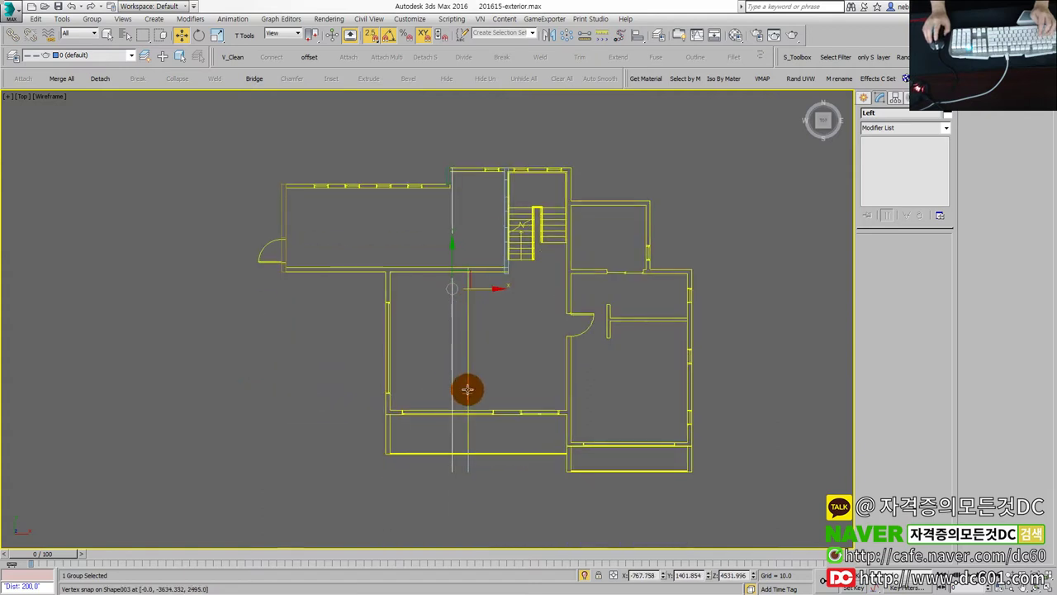
scroll(471, 412, up, 1)
drag(483, 248, 649, 307)
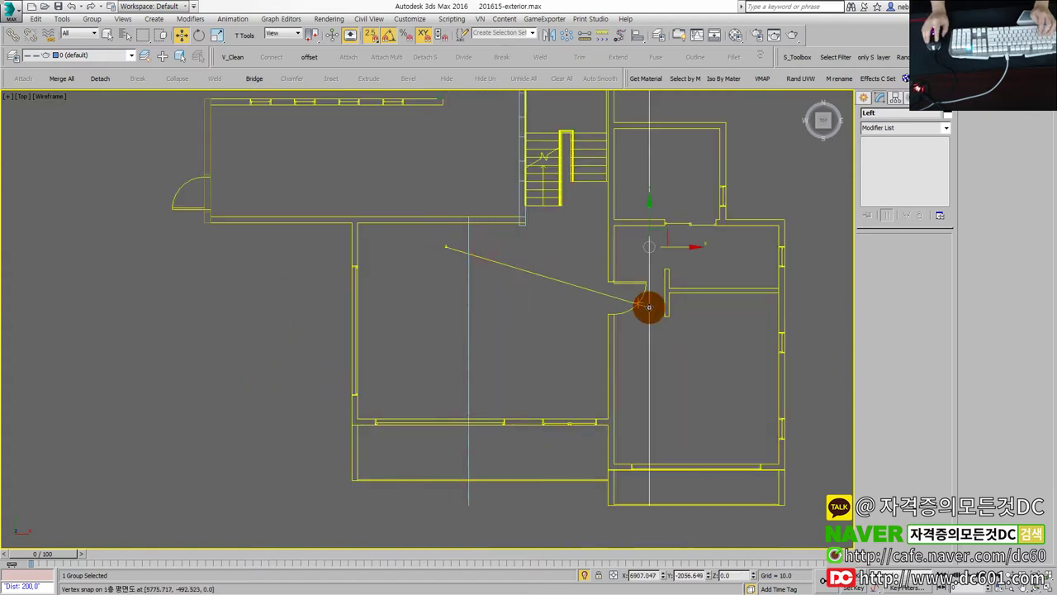
scroll(643, 396, up, 3)
scroll(620, 447, up, 1)
scroll(606, 430, up, 1)
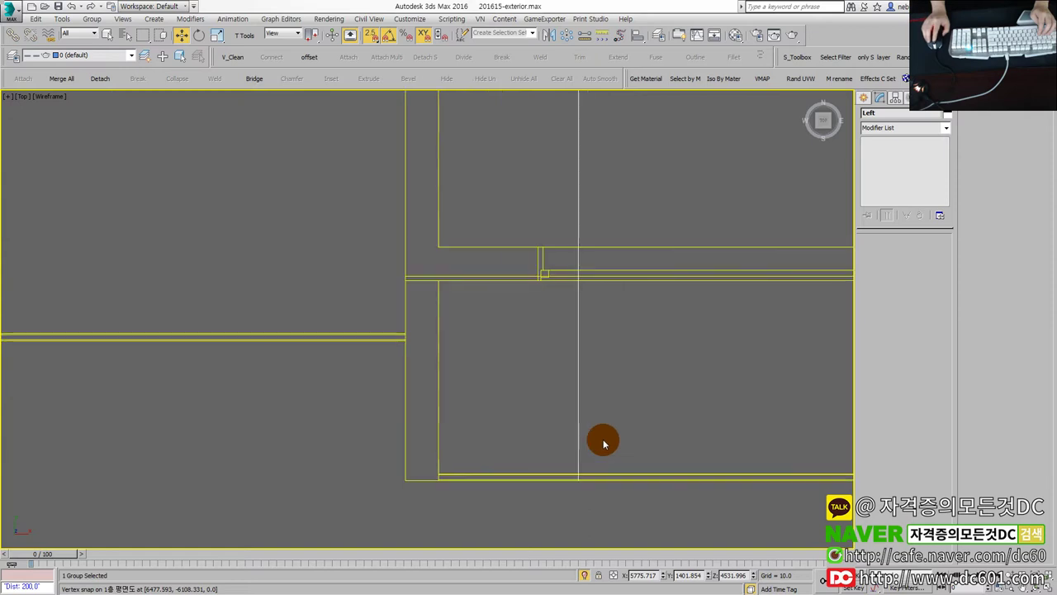
scroll(585, 473, up, 3)
scroll(655, 442, down, 2)
scroll(636, 413, down, 3)
scroll(611, 449, down, 2)
scroll(537, 322, up, 2)
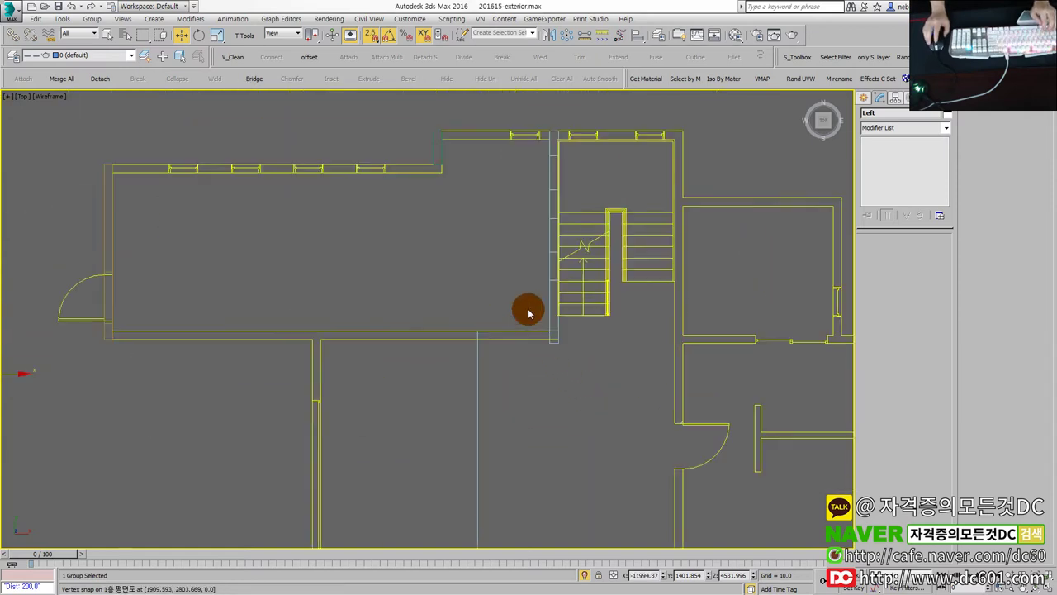
scroll(555, 354, up, 2)
Select the front wall to check its position against the plan.
click(531, 326)
scroll(555, 371, down, 4)
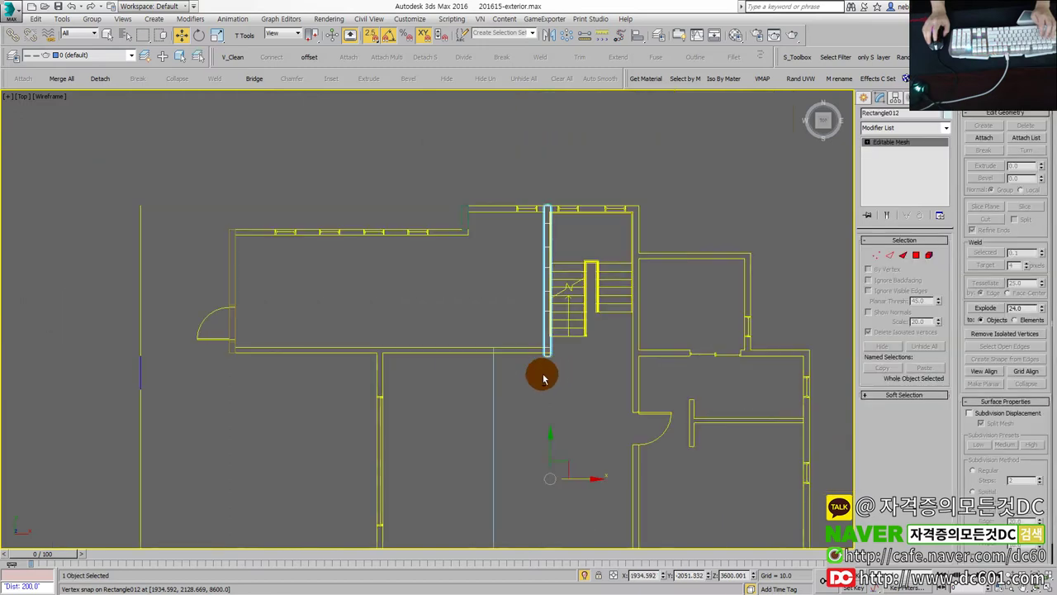
click(661, 255)
key(alt+w)
key(alt+w)
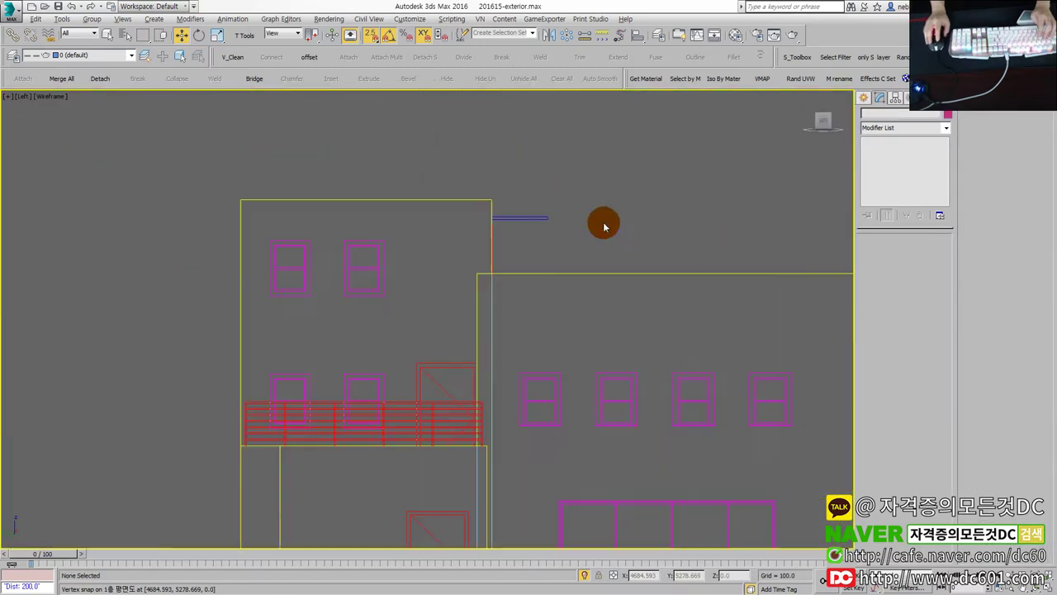
Inspect the wall's alignment in the shaded Left elevation view.
key(F3)
scroll(456, 248, up, 2)
click(456, 248)
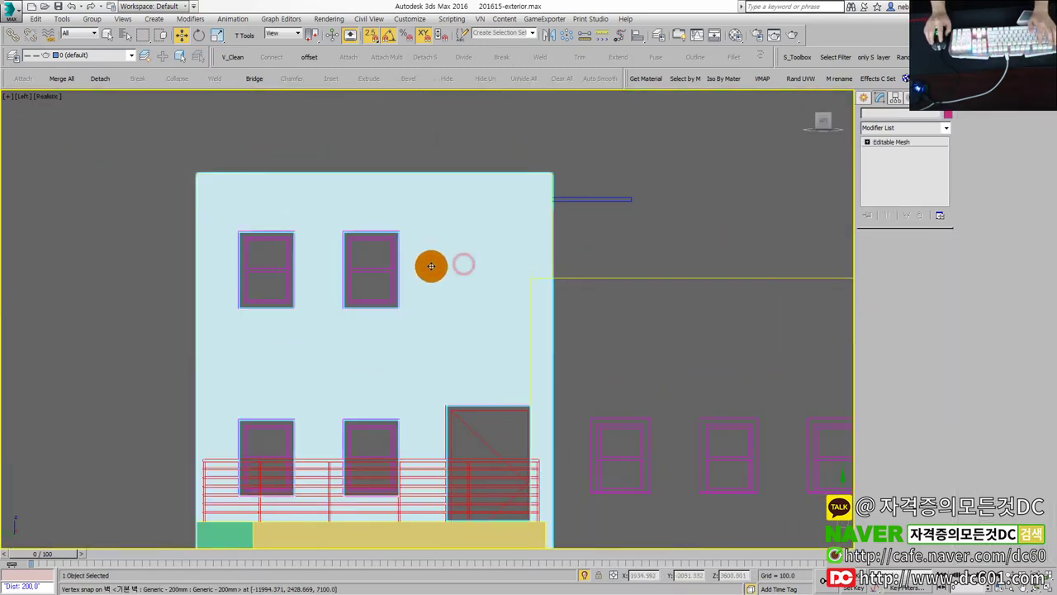
scroll(432, 261, down, 2)
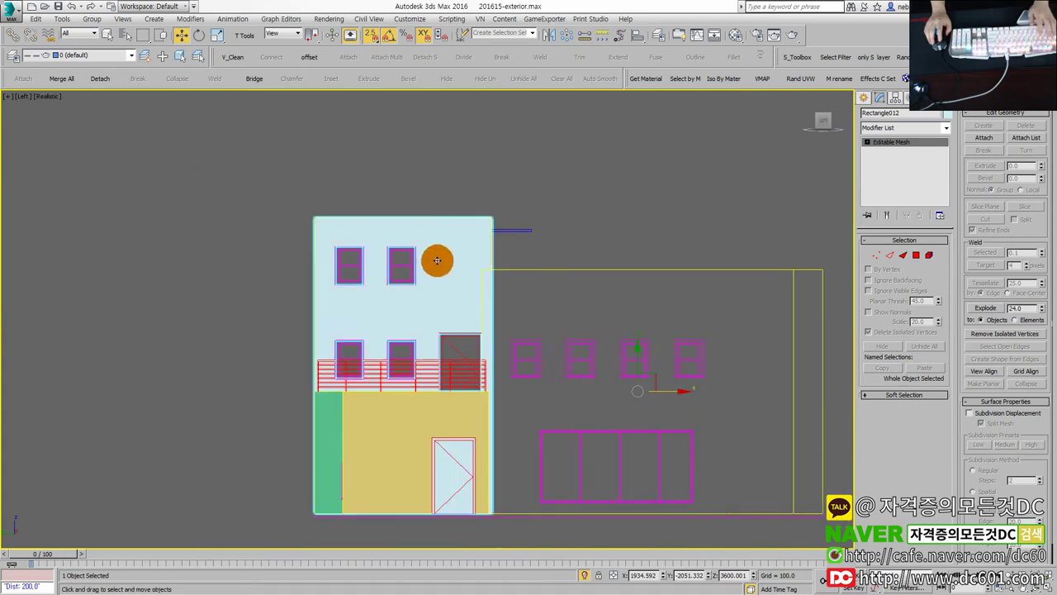
click(519, 237)
scroll(488, 233, up, 4)
scroll(500, 252, down, 3)
key(alt+w)
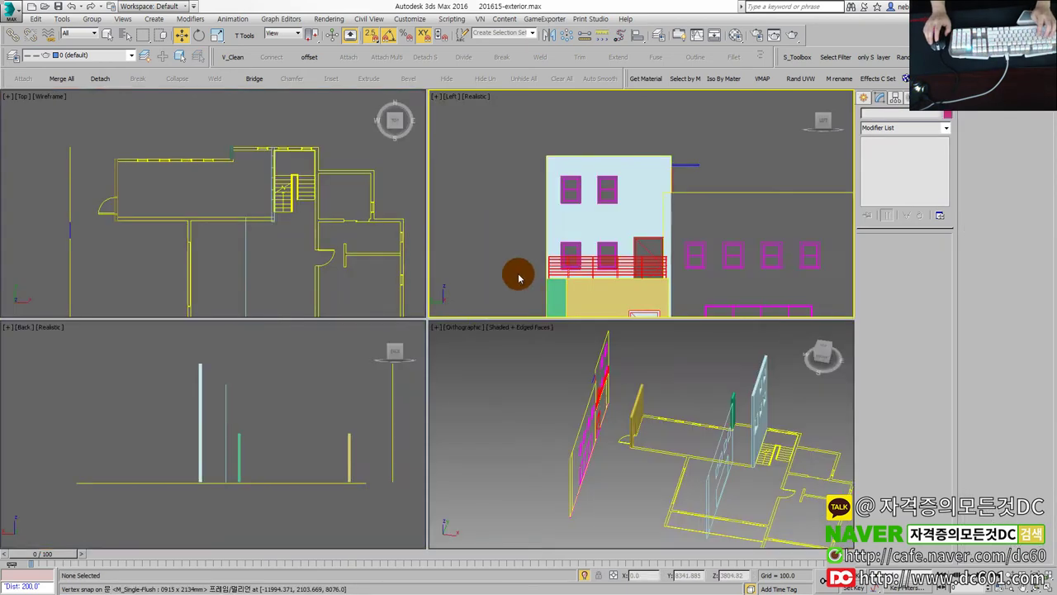
Select the floor-plan drawings in the Top view and freeze them.
click(302, 273)
key(alt+w)
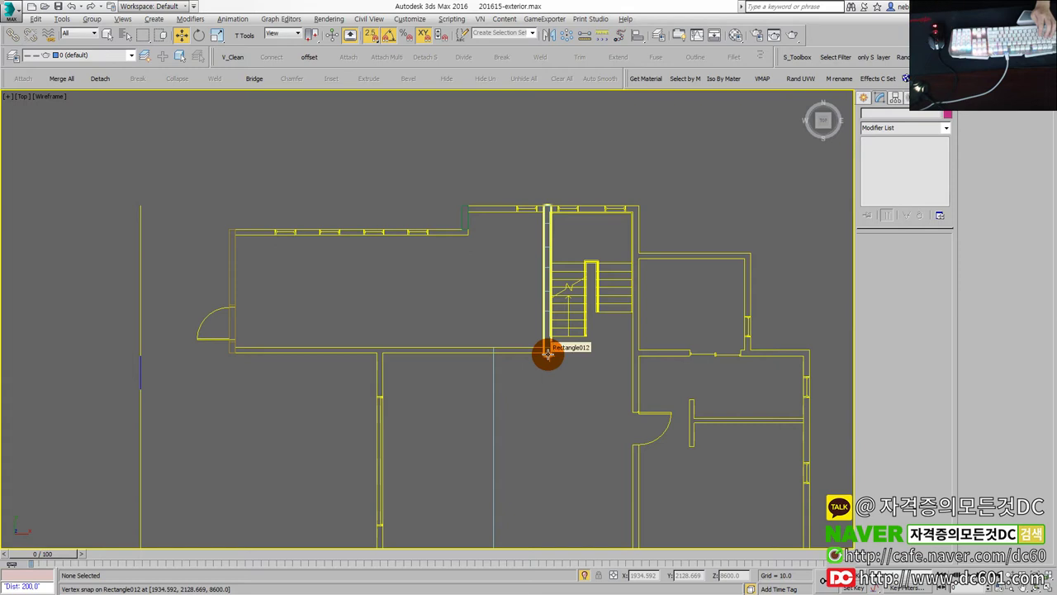
drag(297, 208, 314, 265)
click(309, 349)
drag(176, 289, 126, 260)
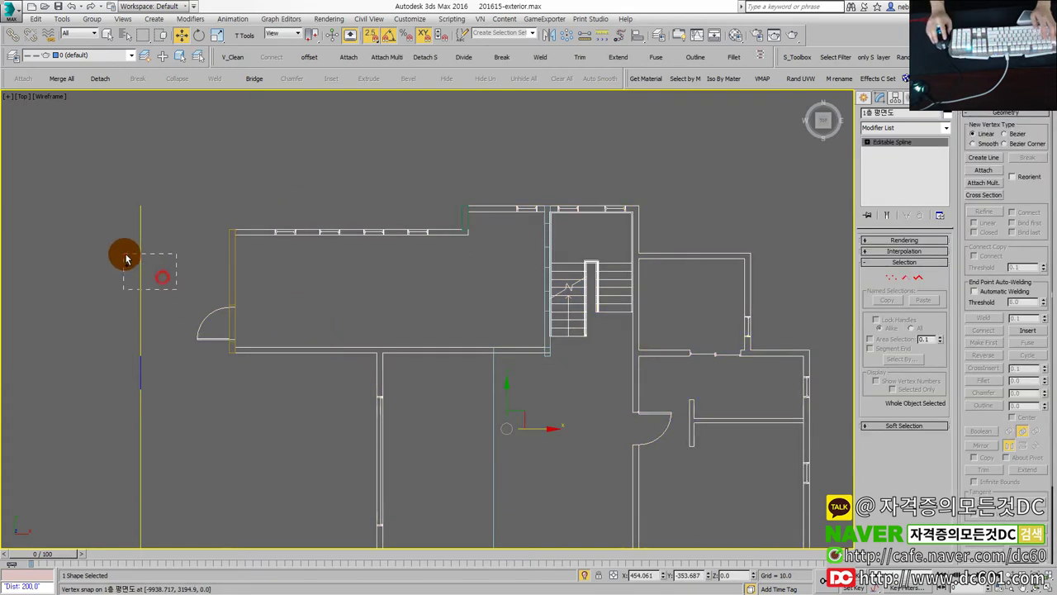
right_click(142, 253)
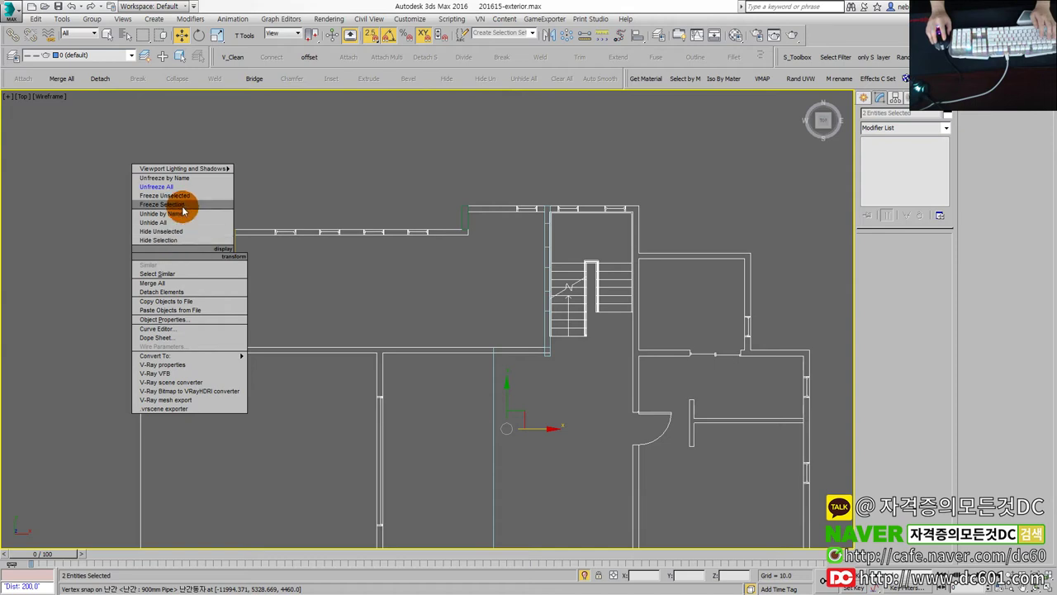
click(180, 204)
key(alt+w)
key(alt+w)
mouse_move(571, 358)
alt+middle_down()
mouse_move(573, 384)
mouse_move(571, 366)
mouse_move(641, 334)
mouse_move(570, 228)
alt+middle_up()
Snap the wireframe front wall shape onto its line in the top plan view.
click(571, 214)
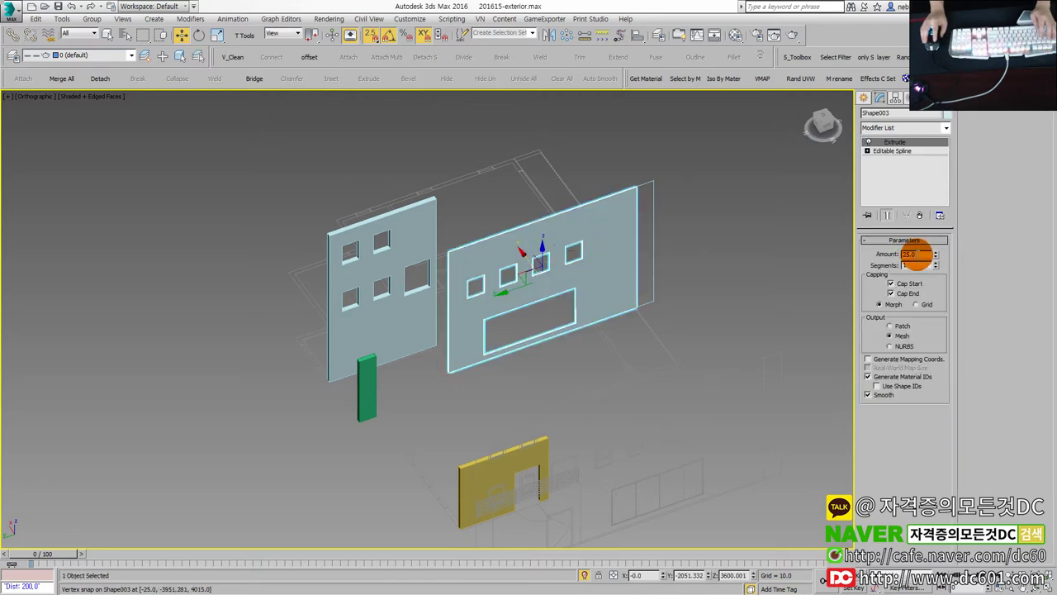
key(alt+w)
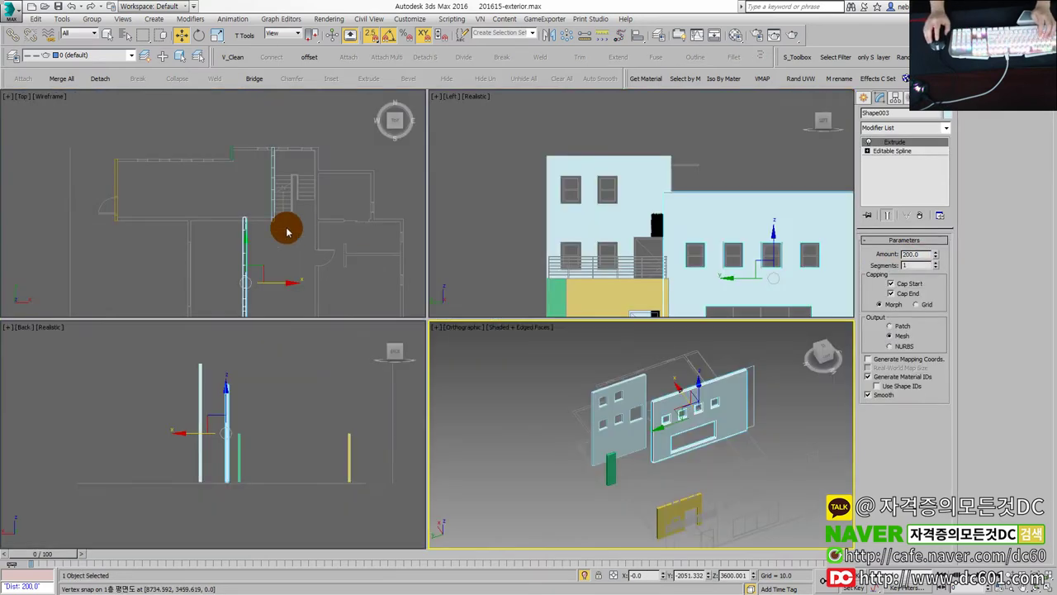
key(alt+w)
drag(562, 249, 451, 249)
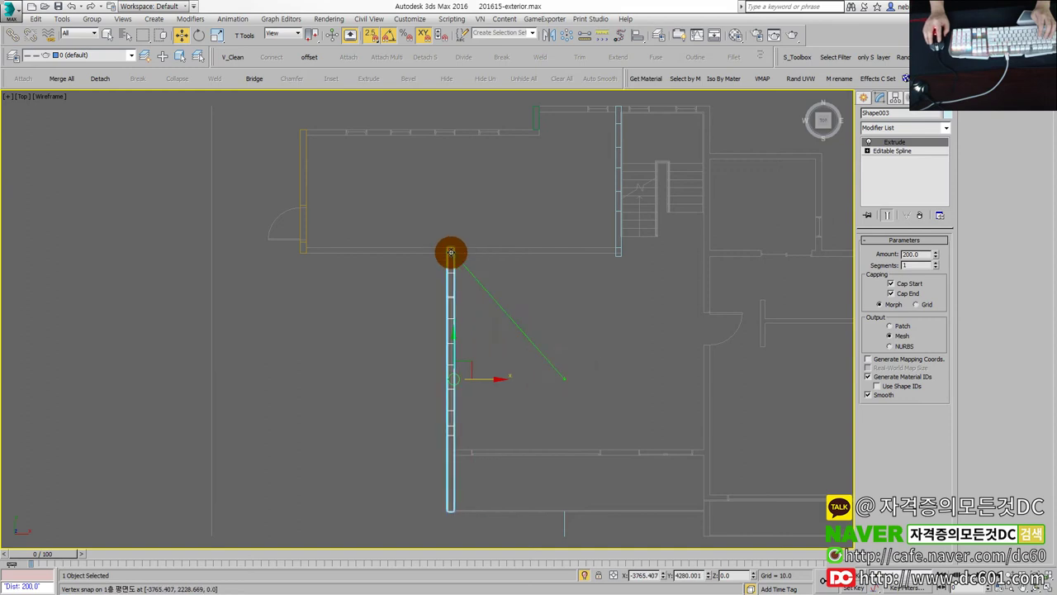
click(527, 329)
Extrude the small wall piece Shape002 by 200 and snap it to the plan's lower wall.
middle_drag(561, 423, 516, 308)
drag(465, 361, 559, 449)
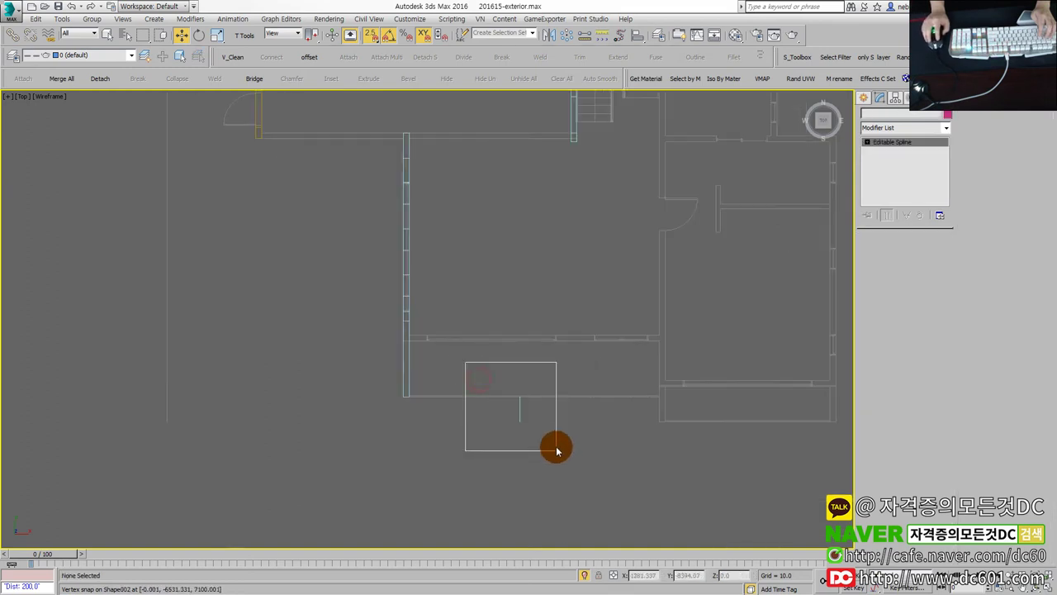
double_click(916, 253)
key(Return)
drag(557, 277, 669, 418)
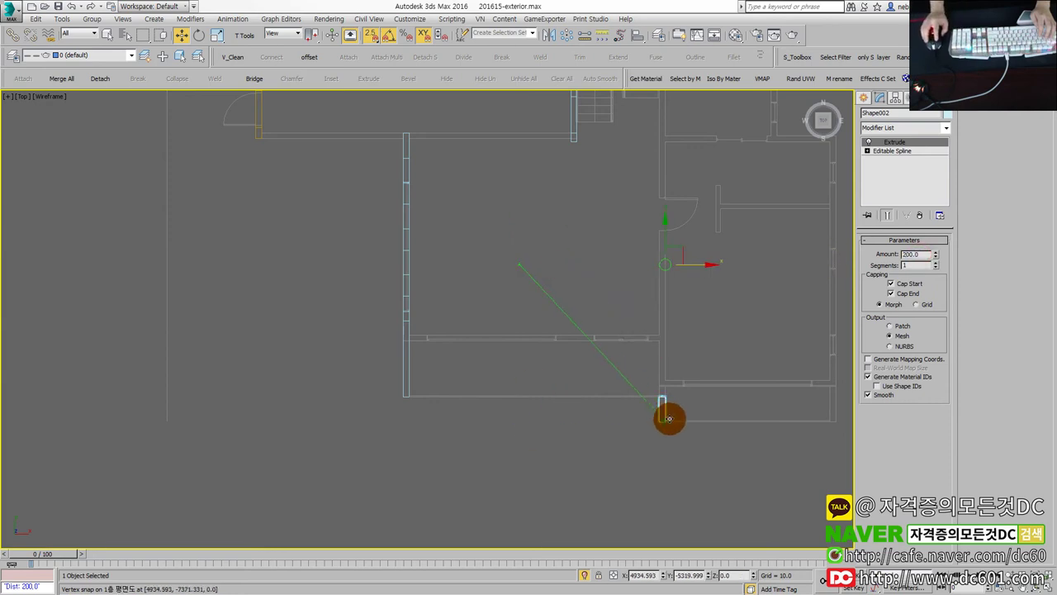
middle_drag(707, 312, 589, 334)
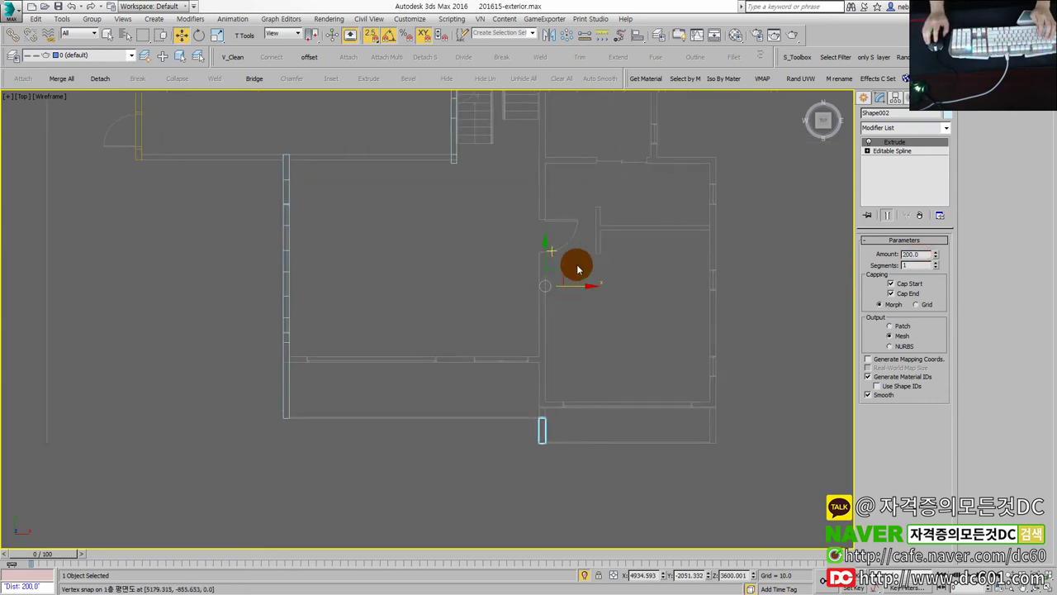
scroll(389, 265, down, 1)
scroll(432, 190, down, 2)
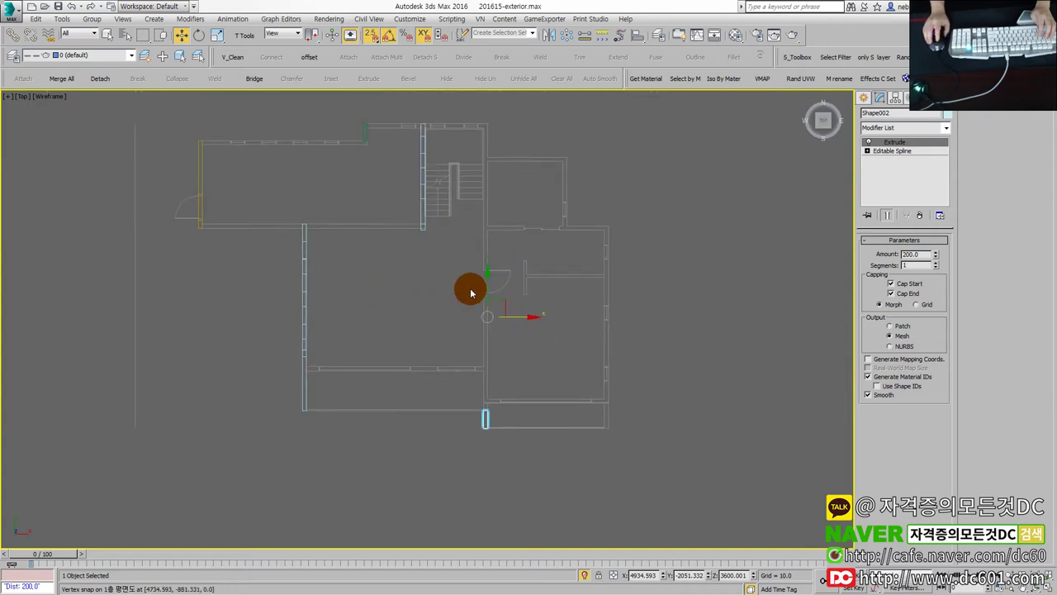
click(896, 98)
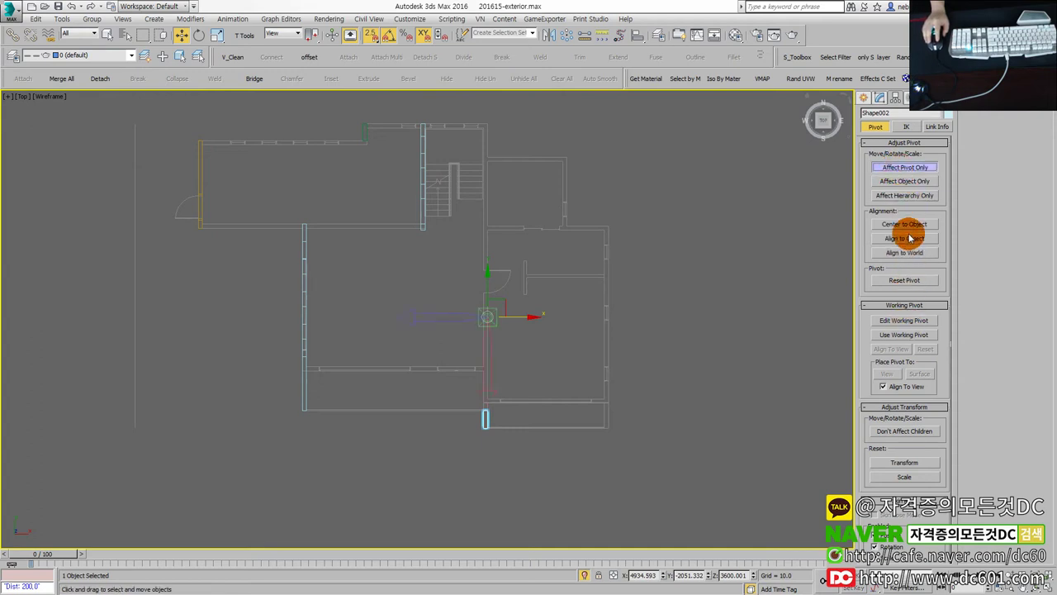
Leave pivot editing and end isolation so the whole building is visible.
click(904, 168)
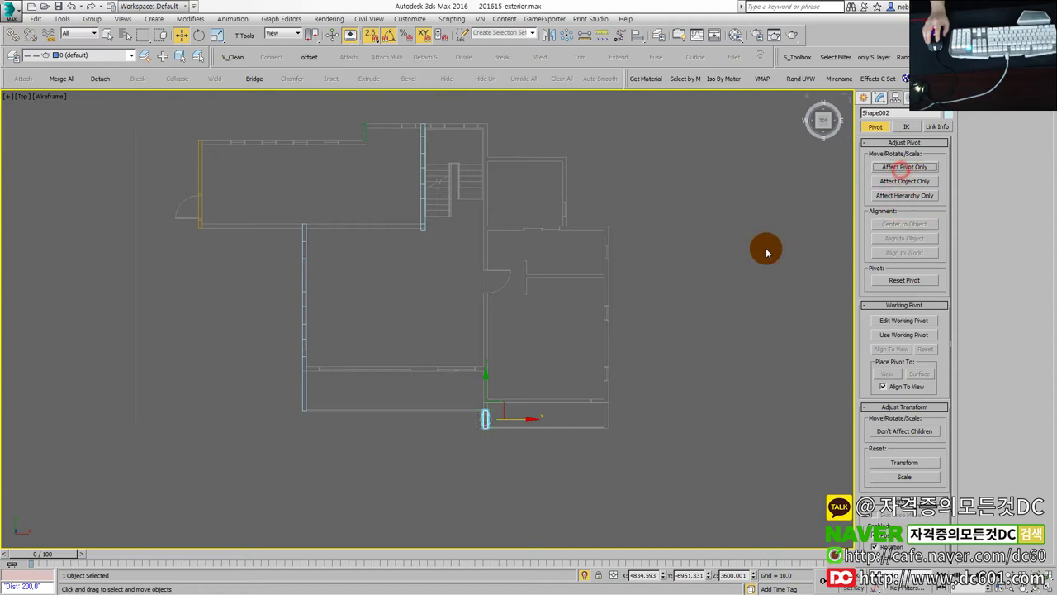
scroll(503, 415, up, 3)
key(alt+w)
key(alt+w)
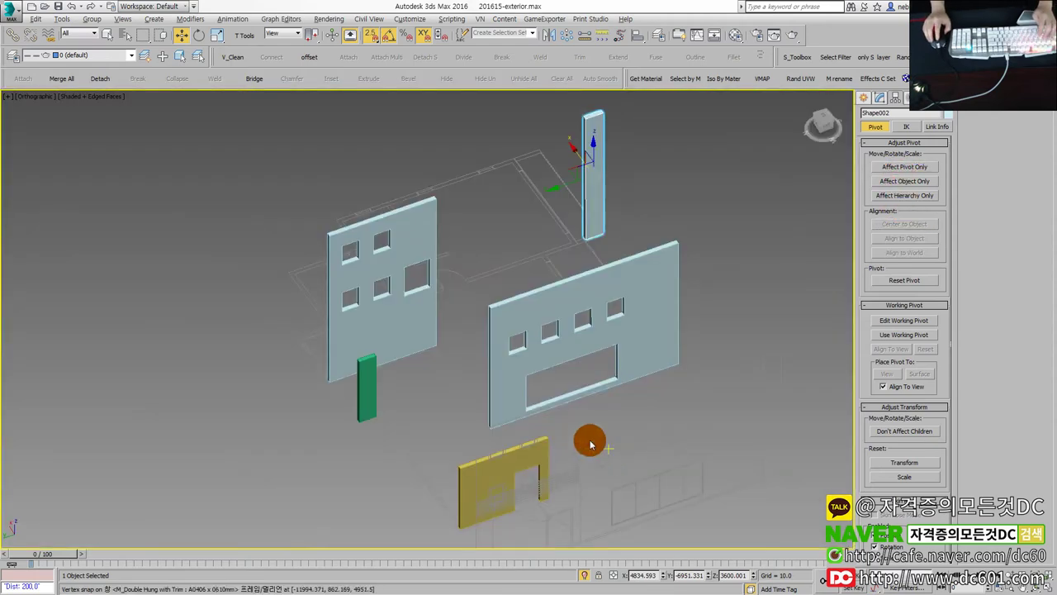
scroll(554, 420, down, 3)
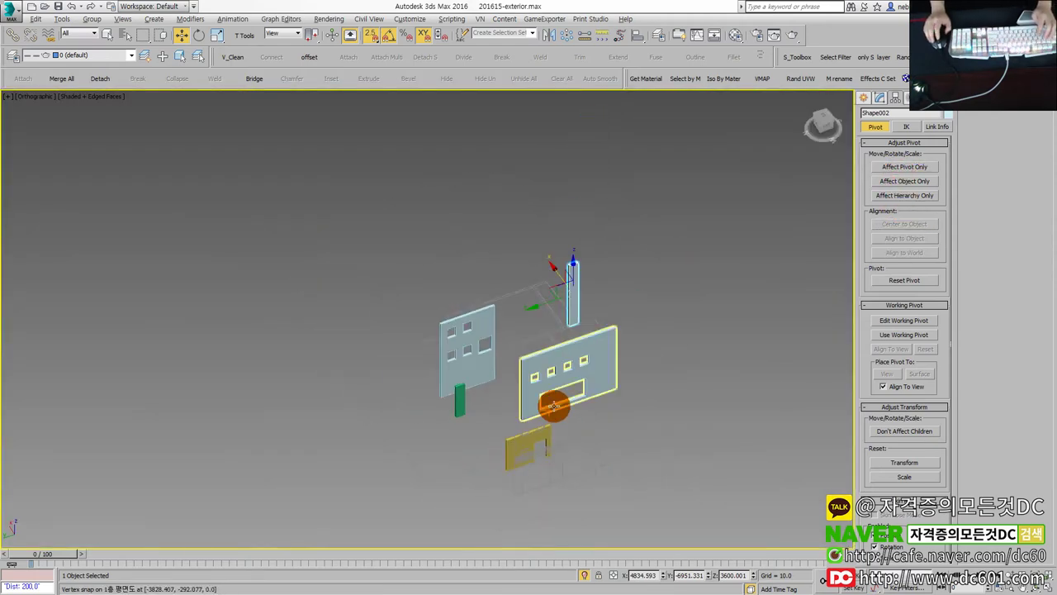
key(alt+q)
scroll(431, 408, up, 3)
scroll(474, 495, up, 3)
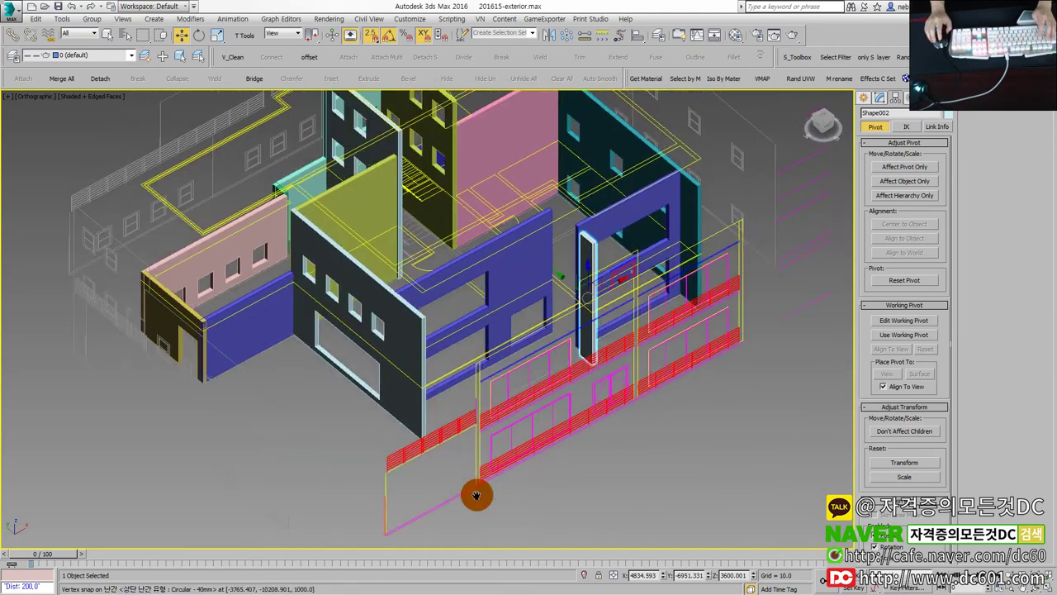
scroll(642, 232, up, 3)
Center the view on the column piece and show the top view full-size.
middle_drag(538, 291, 559, 323)
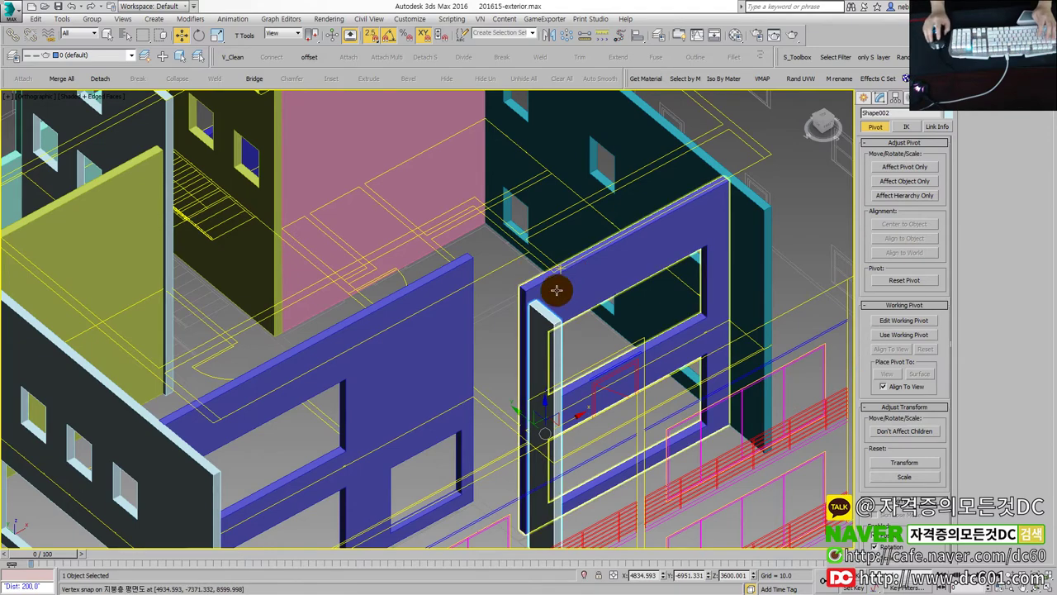
alt+middle_drag(567, 300, 541, 307)
key(alt+w)
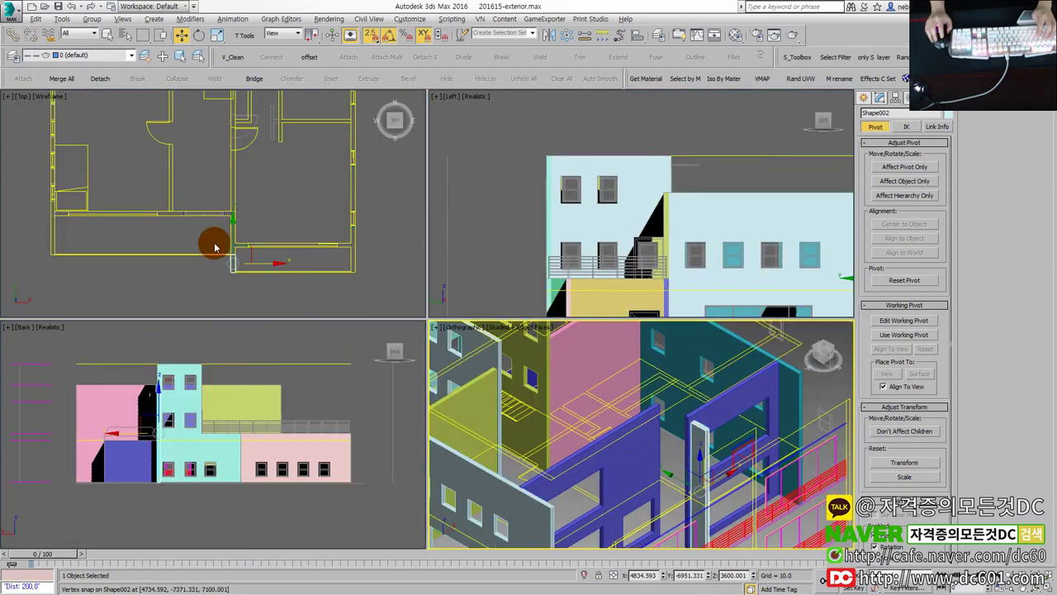
key(alt+w)
scroll(413, 331, up, 4)
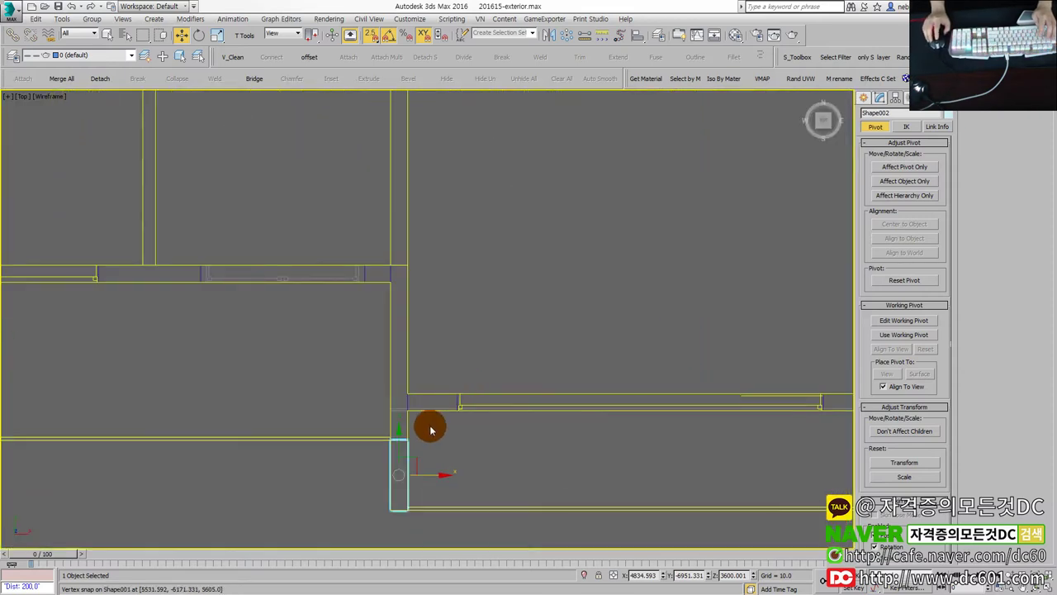
Convert column Shape002 to an Editable Mesh, select its four vertices, then reselect the whole column.
click(925, 153)
click(880, 99)
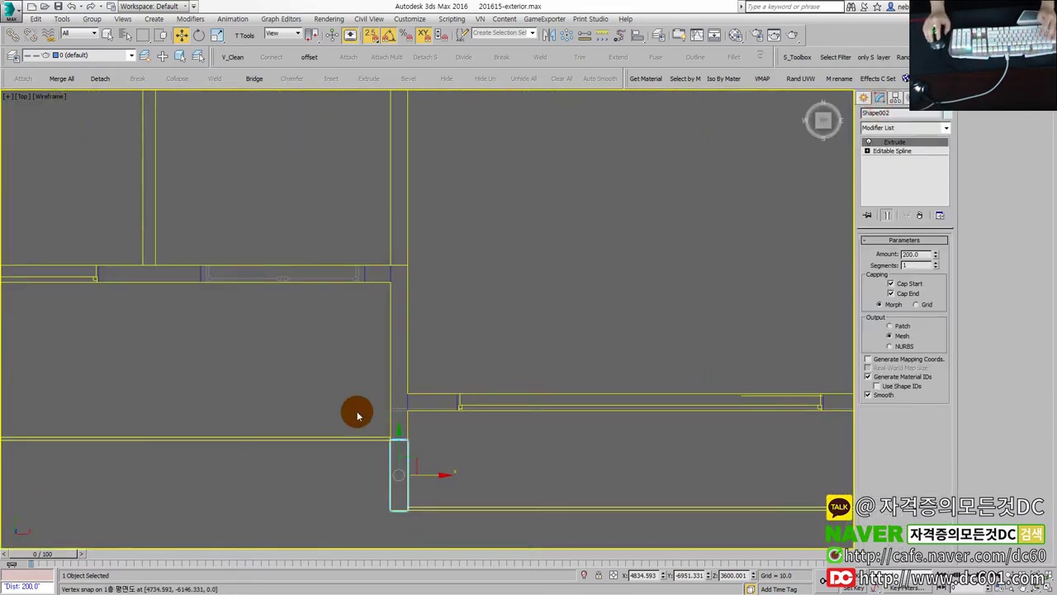
key(1)
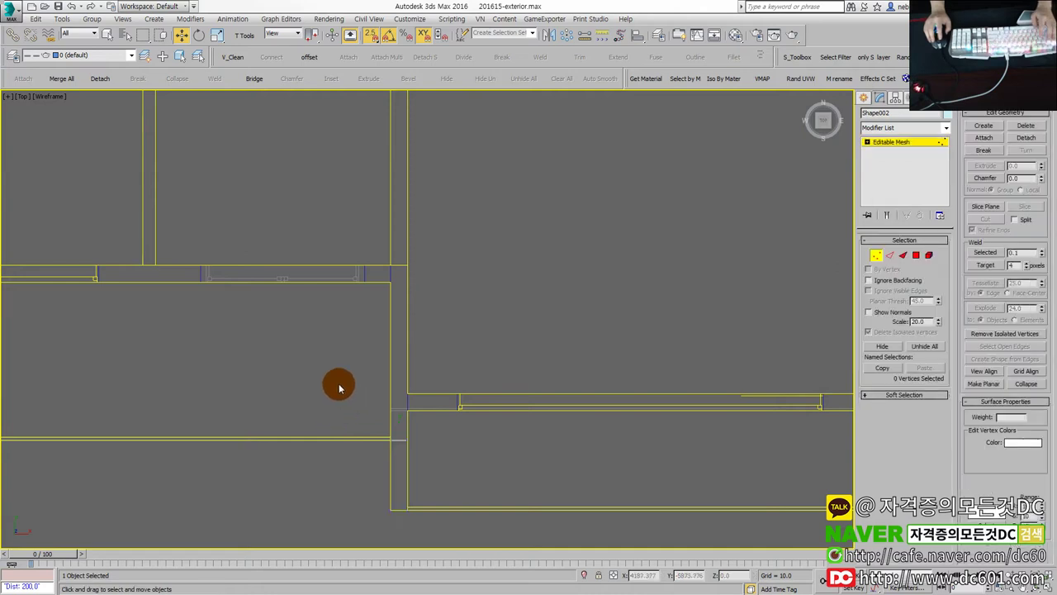
drag(337, 377, 502, 474)
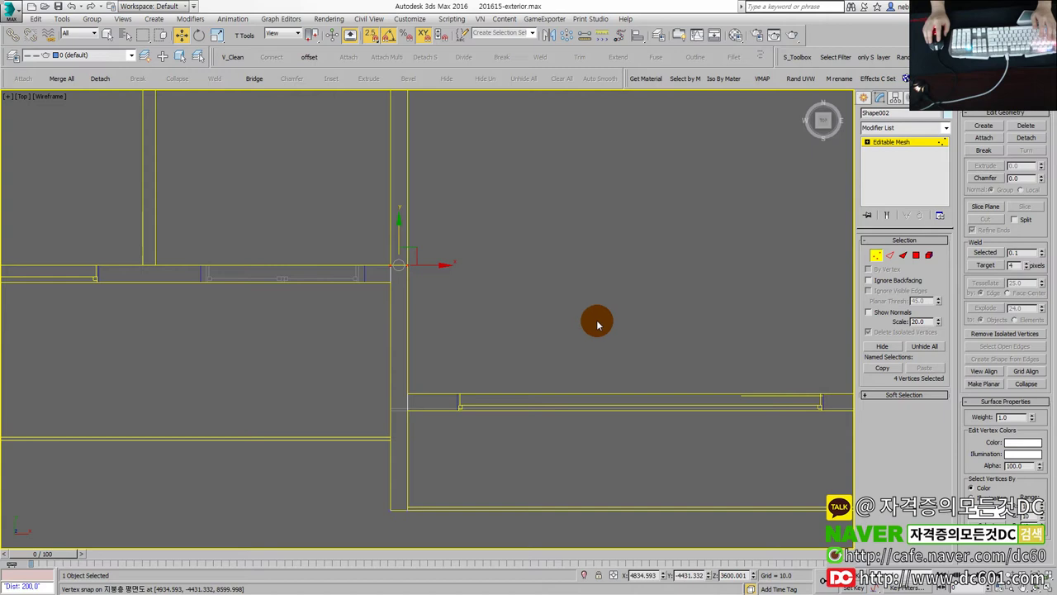
click(878, 257)
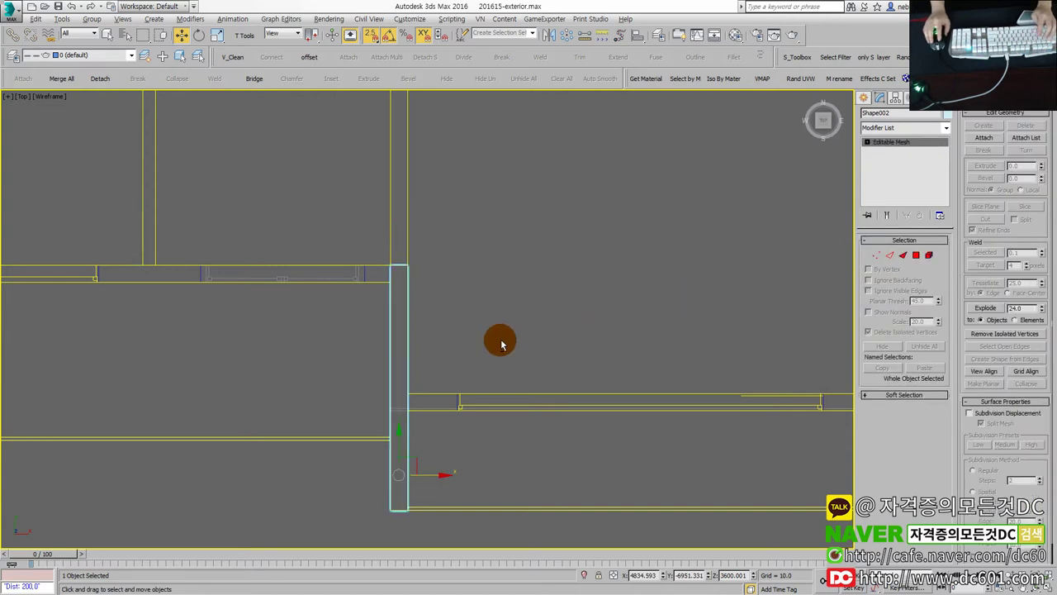
click(557, 460)
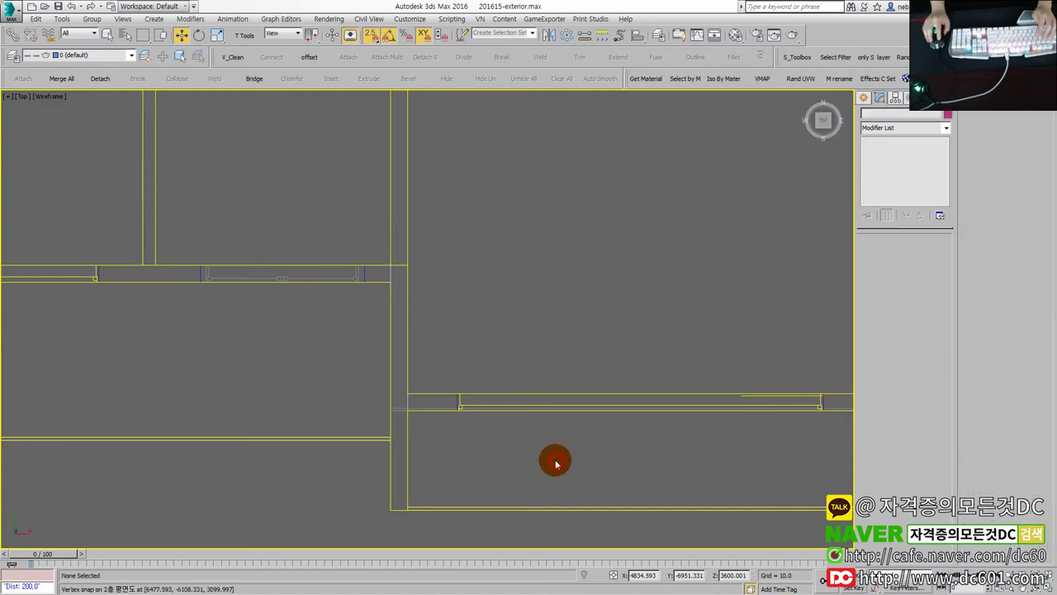
click(391, 272)
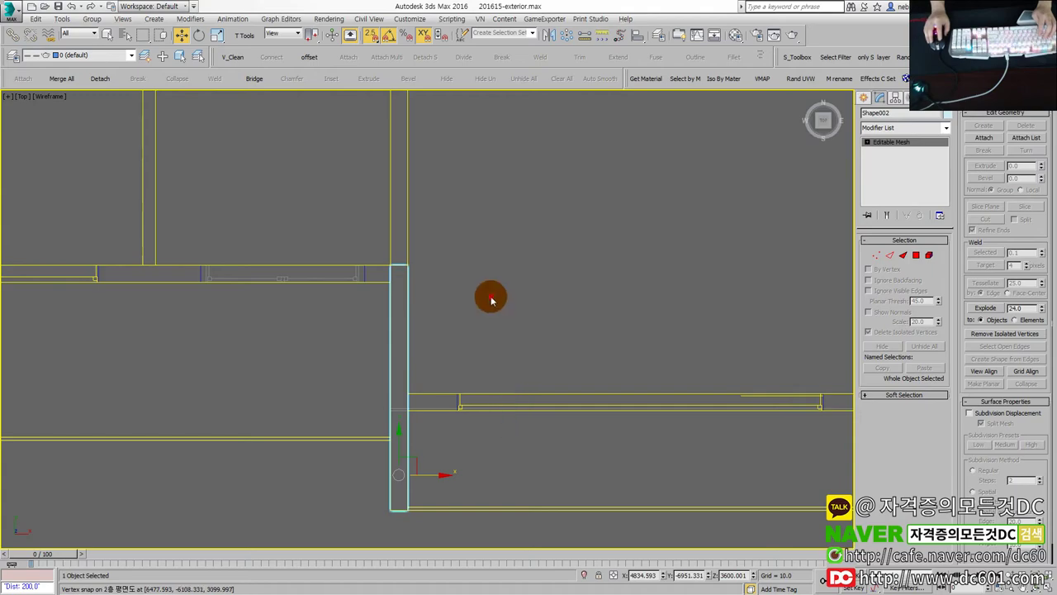
click(491, 294)
key(alt+w)
right_click(523, 404)
key(alt+w)
click(528, 405)
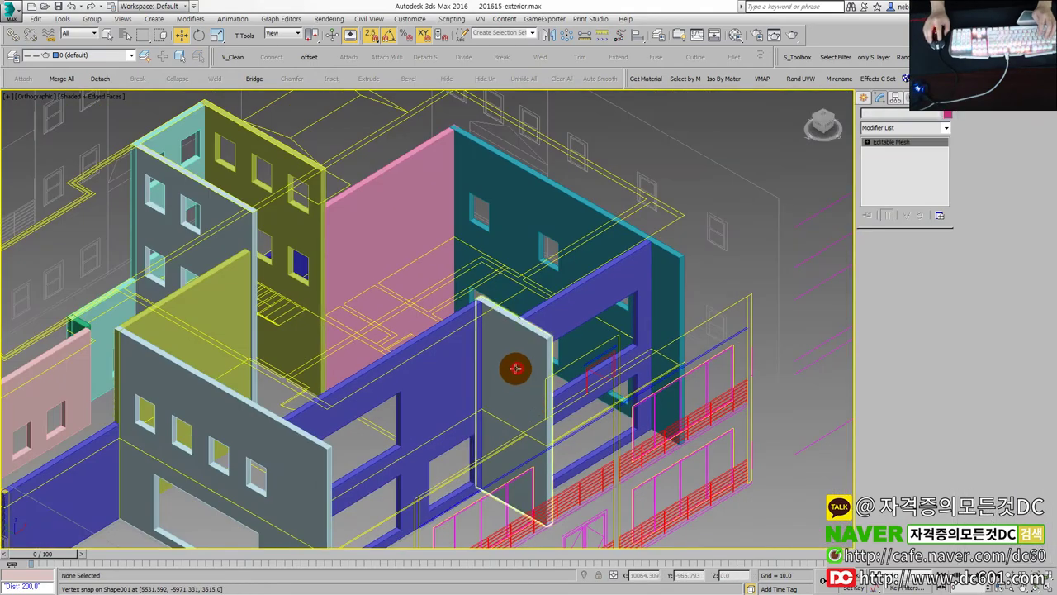
scroll(528, 405, down, 5)
scroll(507, 366, up, 2)
scroll(487, 378, up, 1)
mouse_move(493, 381)
alt+middle_down()
mouse_move(524, 371)
mouse_move(488, 378)
mouse_move(483, 364)
alt+middle_up()
scroll(484, 363, up, 2)
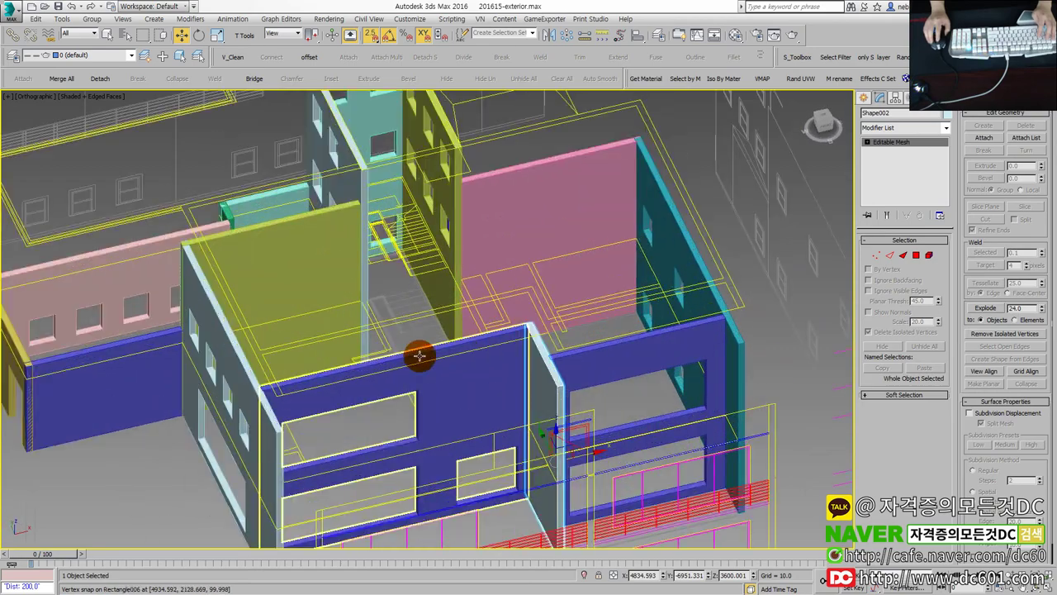
scroll(520, 382, up, 2)
scroll(455, 326, up, 2)
scroll(378, 426, up, 1)
scroll(377, 425, up, 1)
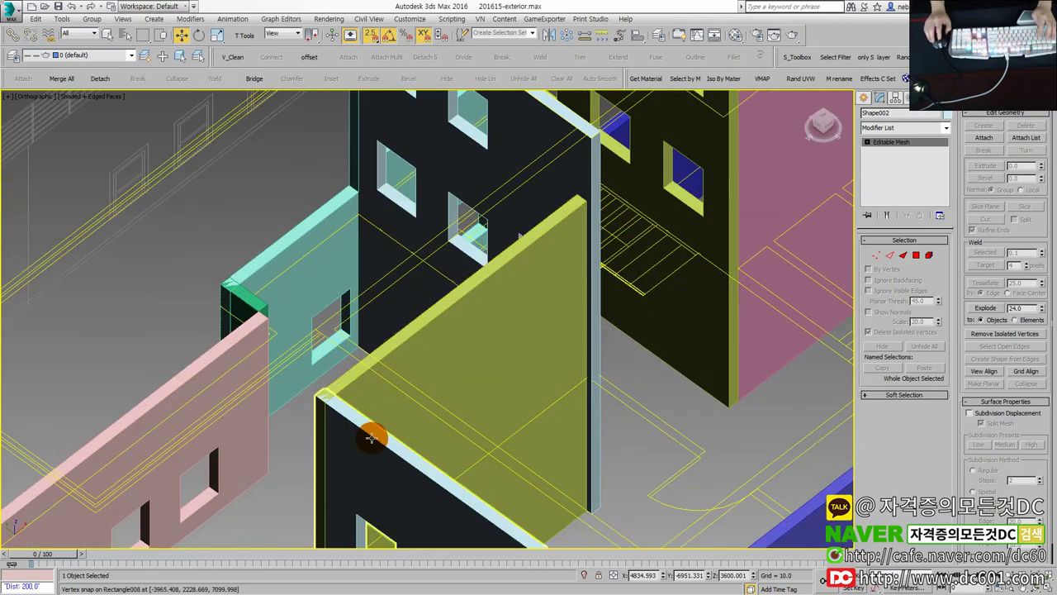
scroll(366, 378, up, 1)
scroll(366, 377, up, 1)
scroll(364, 380, down, 3)
scroll(364, 378, down, 3)
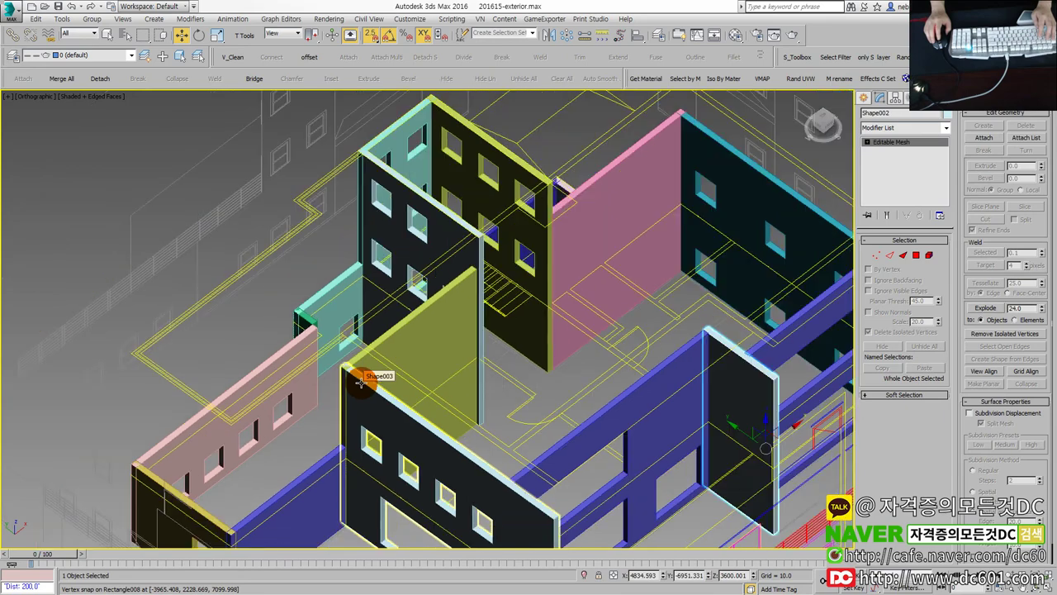
scroll(370, 373, down, 2)
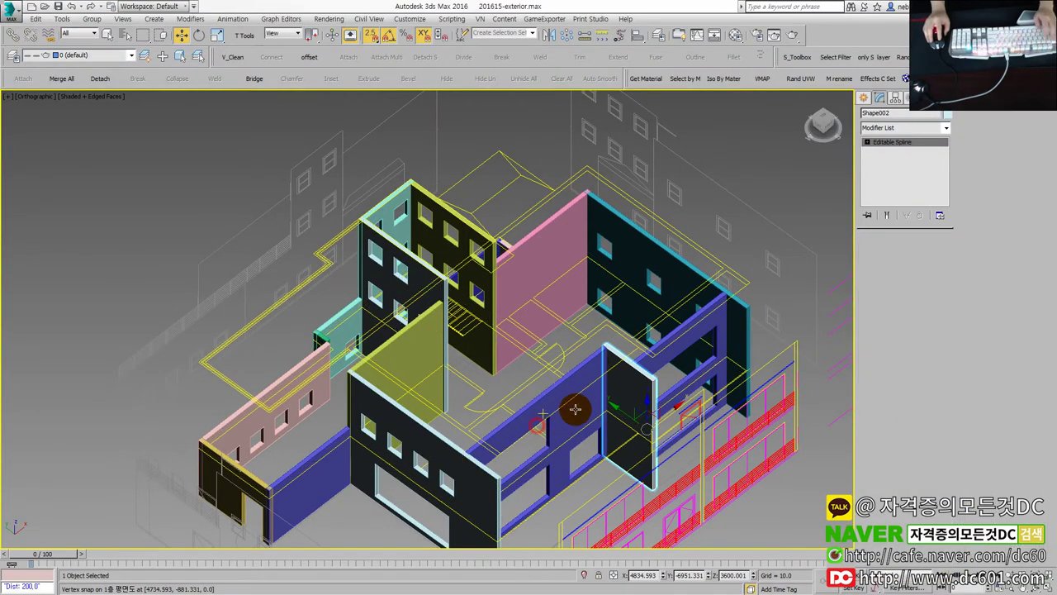
Select the front wall Rectangle002 and zoom in to inspect it.
click(570, 392)
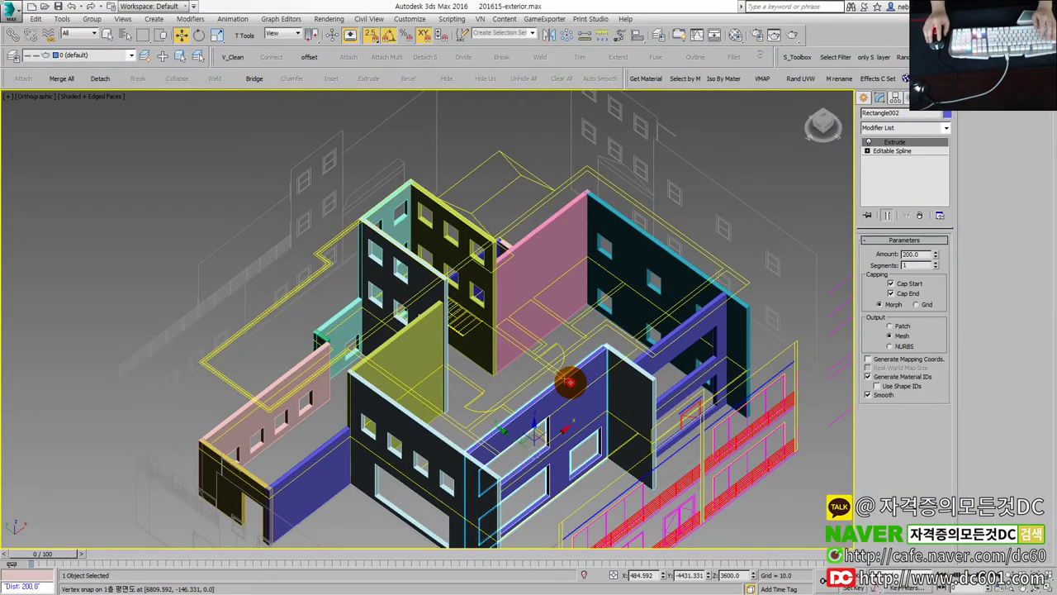
click(636, 378)
click(597, 377)
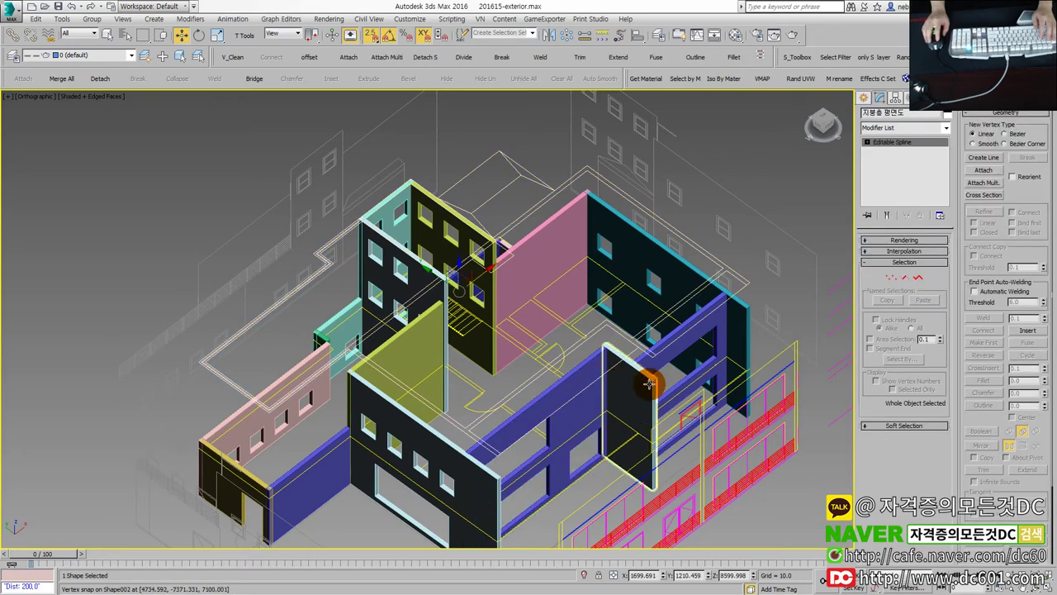
click(594, 373)
scroll(462, 449, up, 3)
scroll(472, 444, up, 3)
scroll(510, 439, up, 2)
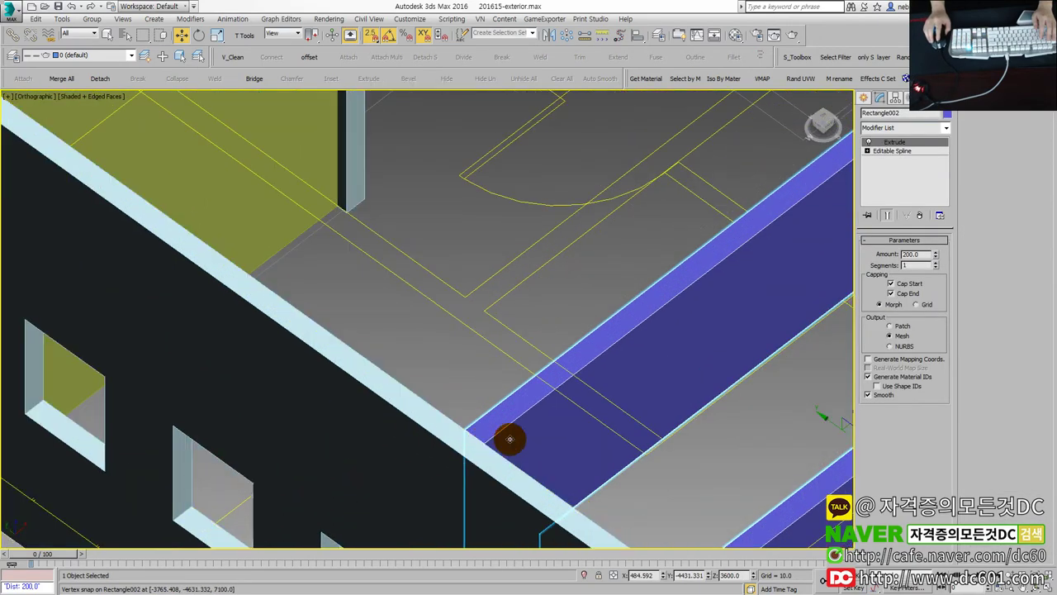
scroll(509, 438, down, 3)
scroll(529, 439, down, 3)
scroll(566, 437, down, 1)
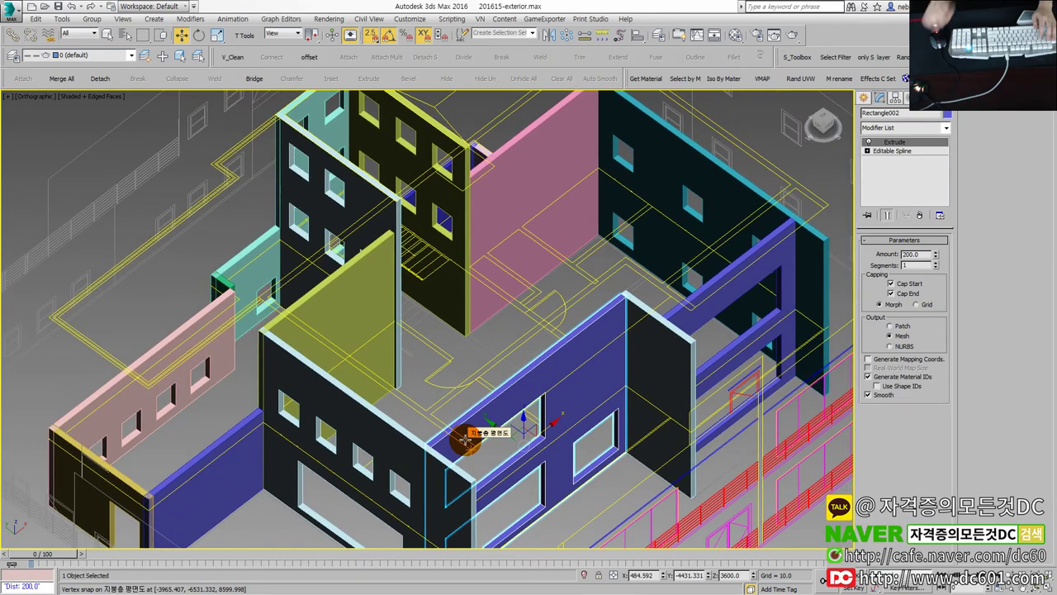
scroll(413, 304, up, 2)
scroll(425, 327, up, 2)
scroll(432, 342, up, 3)
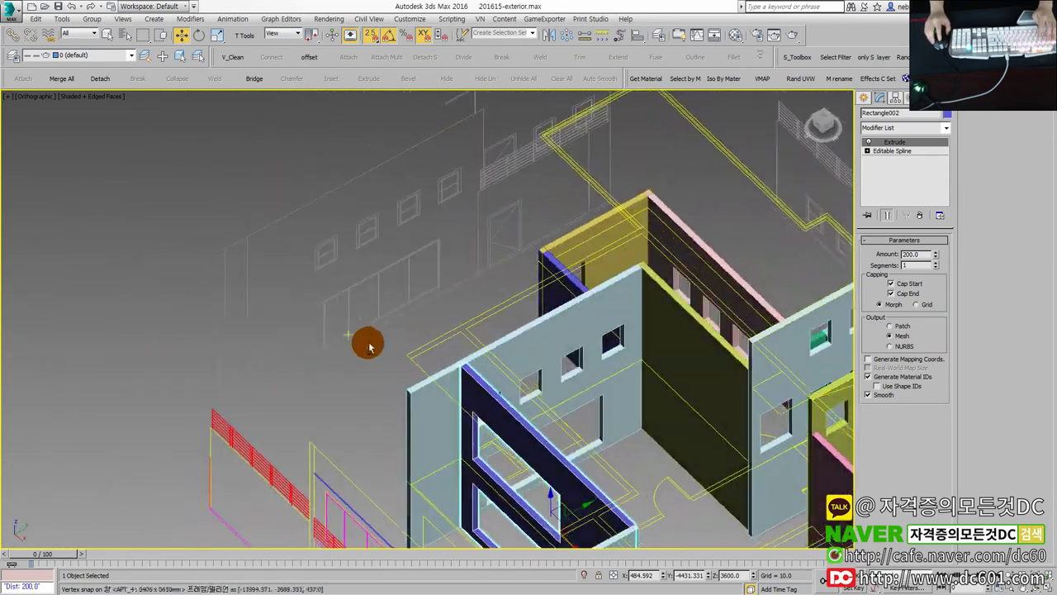
scroll(370, 347, down, 2)
scroll(640, 428, up, 3)
Clear the selection and orbit the full-size shaded 3D view of the building.
key(alt+w)
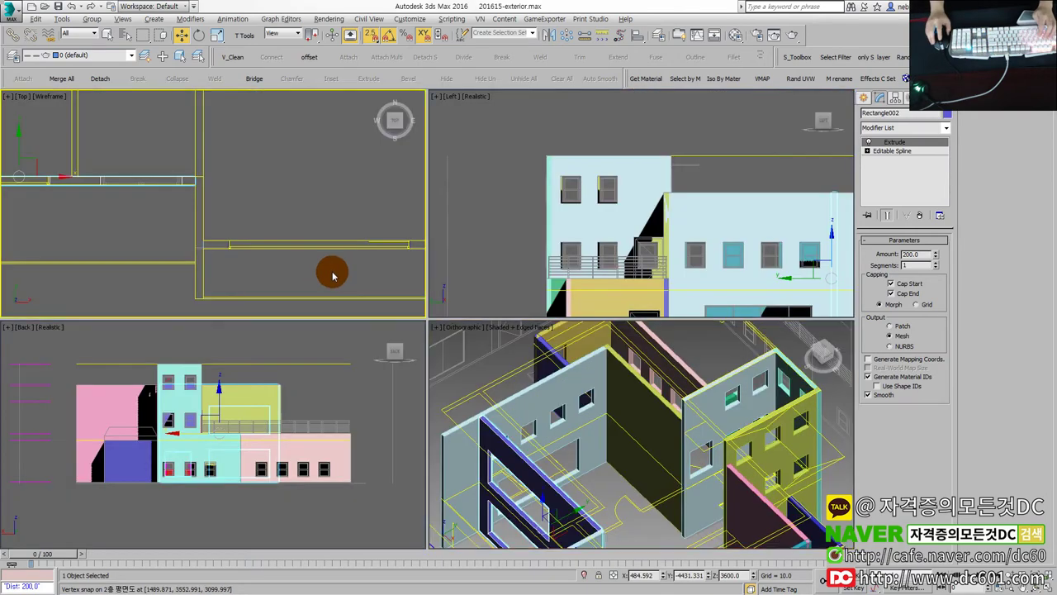
key(alt+w)
scroll(396, 301, down, 3)
scroll(402, 280, up, 3)
scroll(371, 309, up, 2)
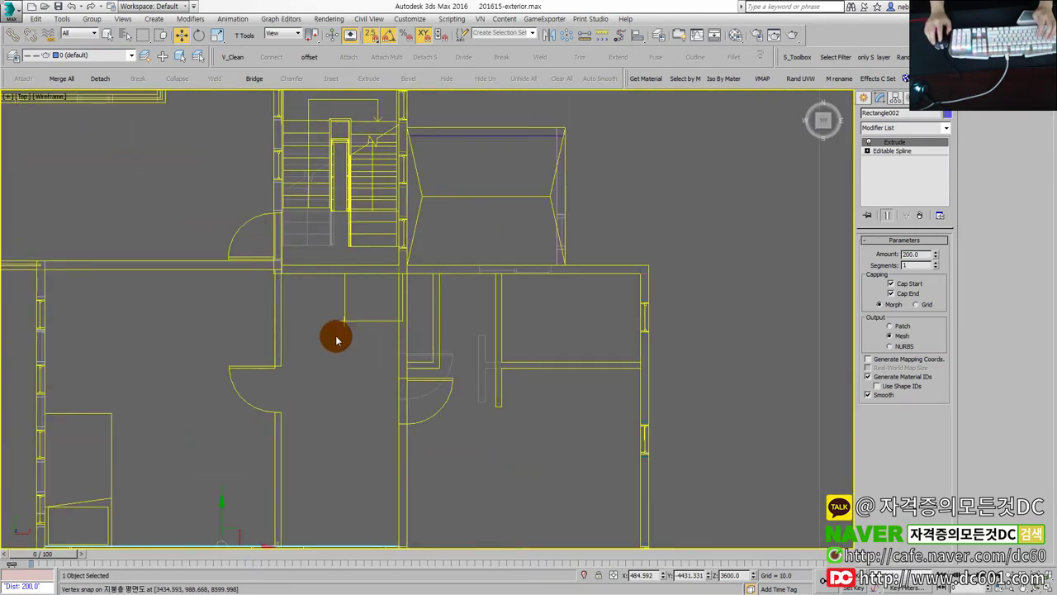
scroll(337, 335, up, 2)
click(337, 336)
key(alt+w)
key(alt+w)
scroll(487, 413, down, 2)
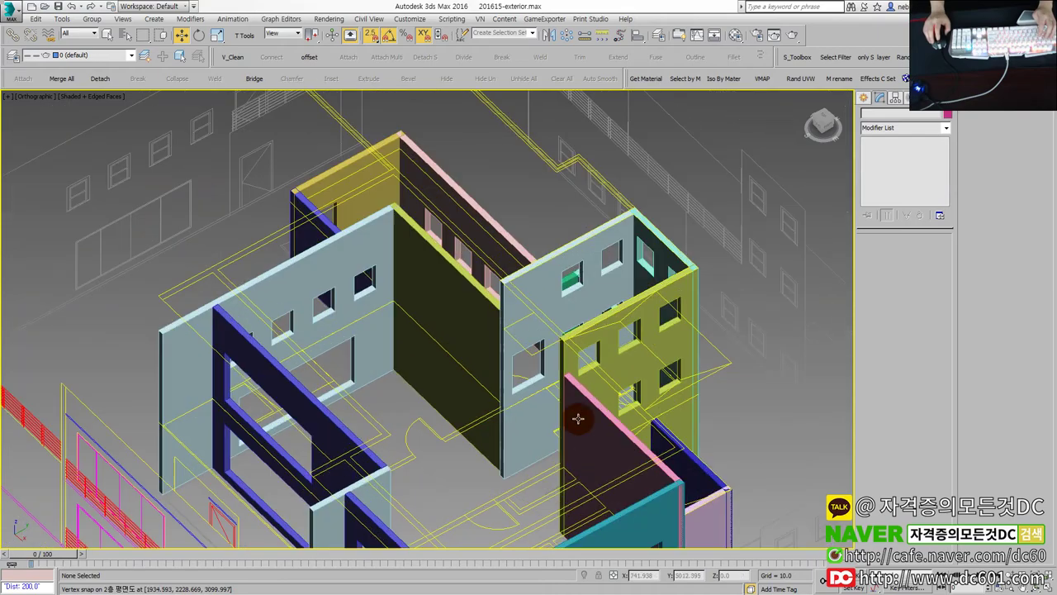
scroll(578, 418, down, 1)
scroll(554, 323, up, 4)
scroll(552, 334, up, 1)
scroll(553, 334, down, 4)
scroll(537, 343, down, 3)
alt+middle_drag(524, 354, 591, 364)
scroll(591, 363, up, 3)
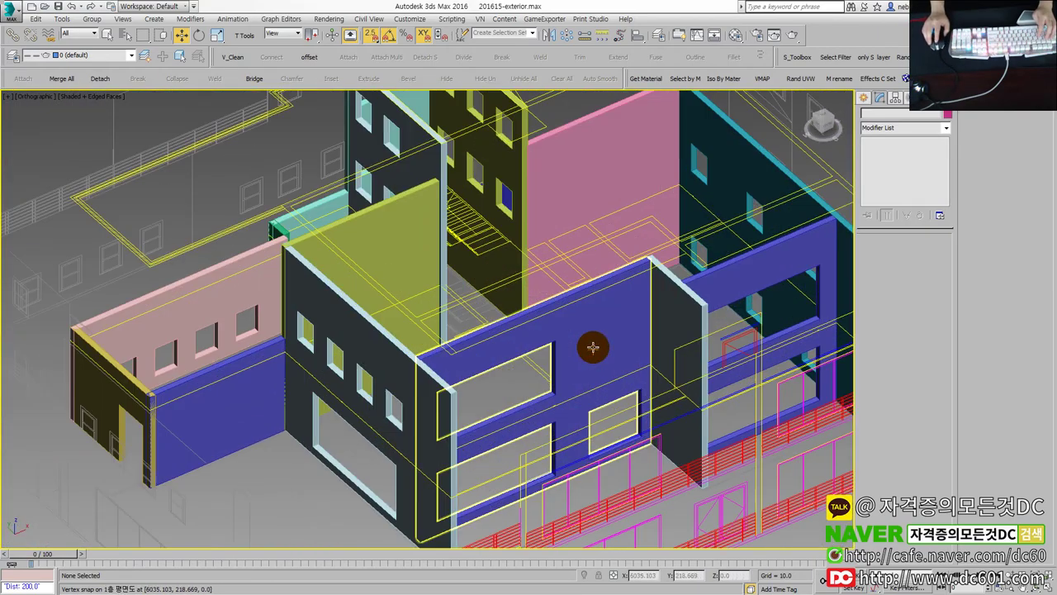
scroll(455, 306, up, 2)
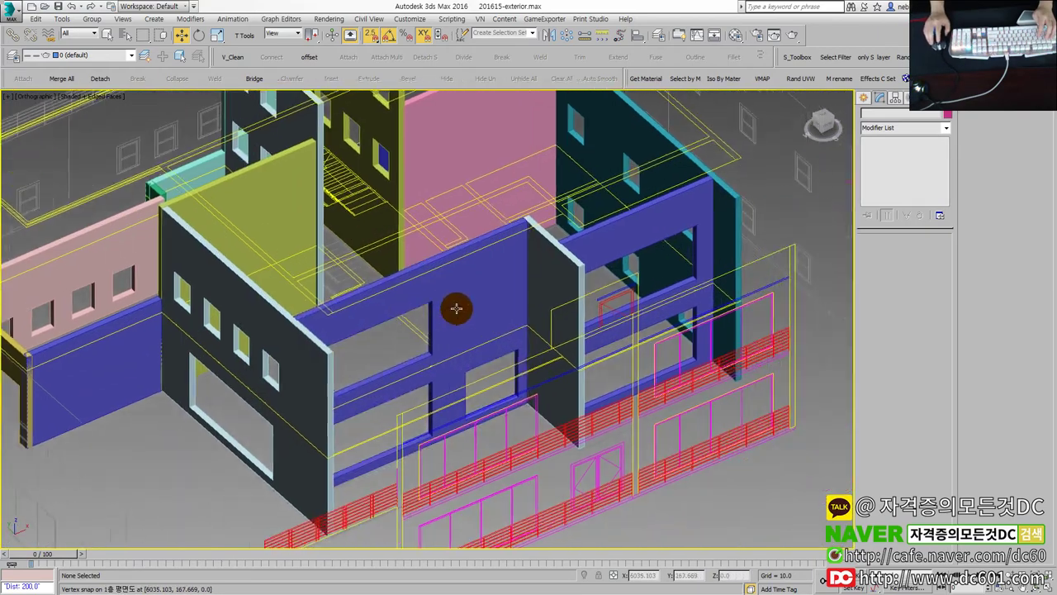
scroll(510, 354, down, 3)
Select the front railing group and bring up its display options menu.
click(522, 378)
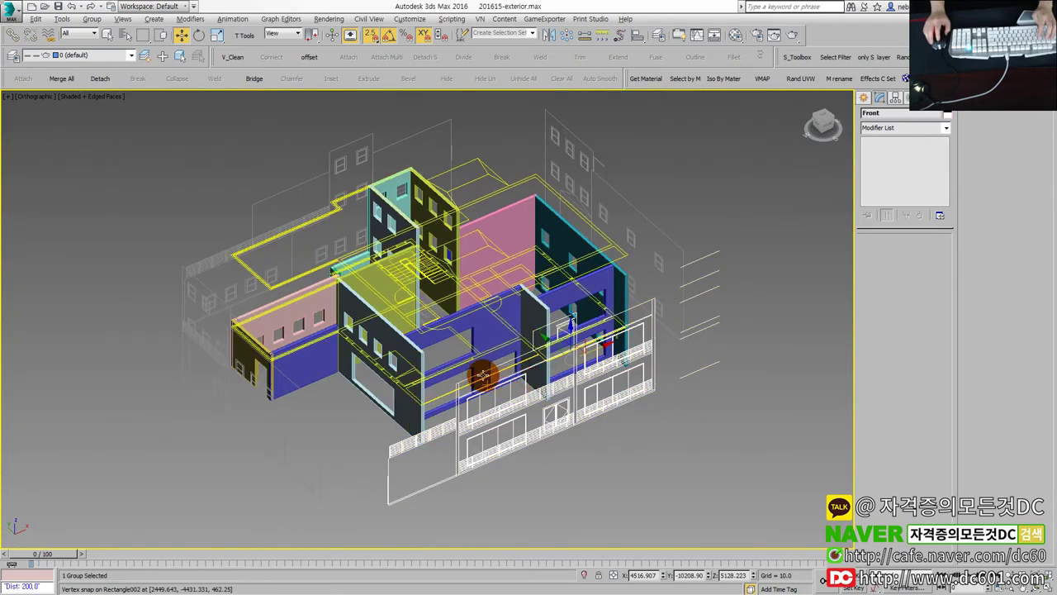
scroll(484, 396, up, 2)
scroll(503, 283, up, 2)
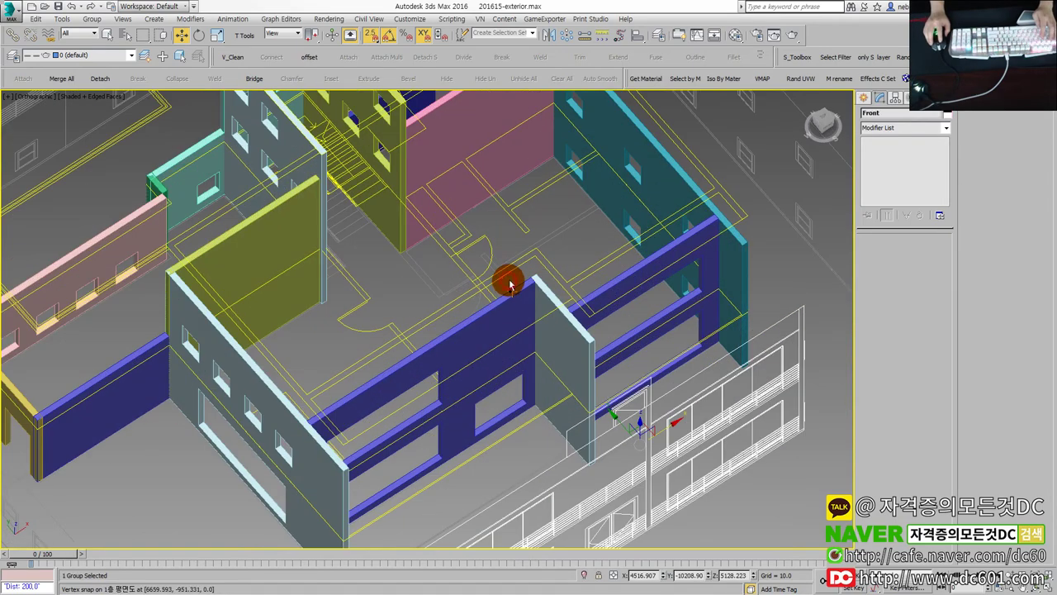
right_click(506, 287)
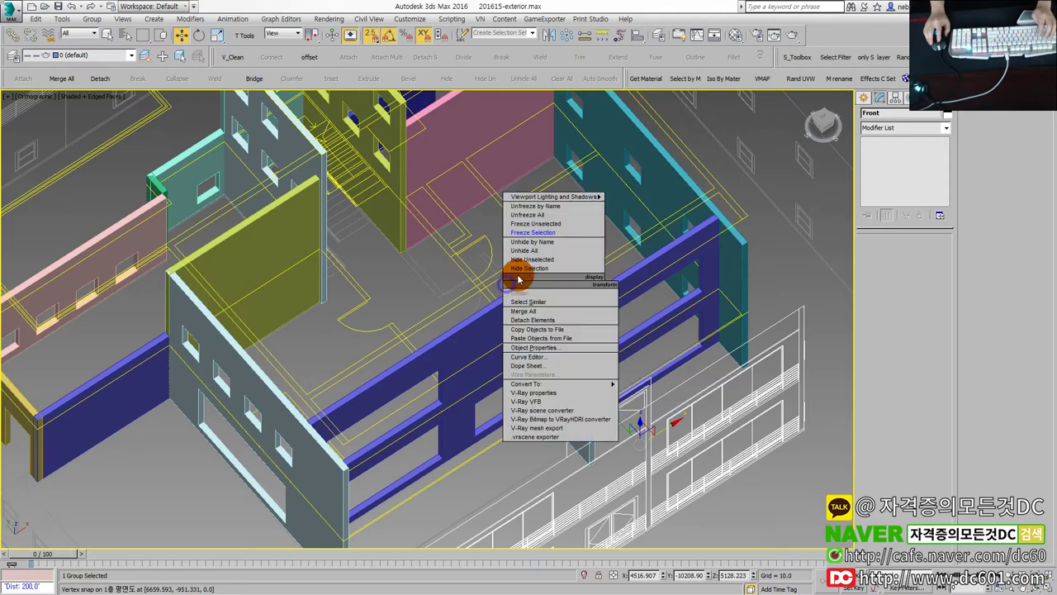
Hide the front railing group and isolate the selected floor-plan lines.
click(533, 229)
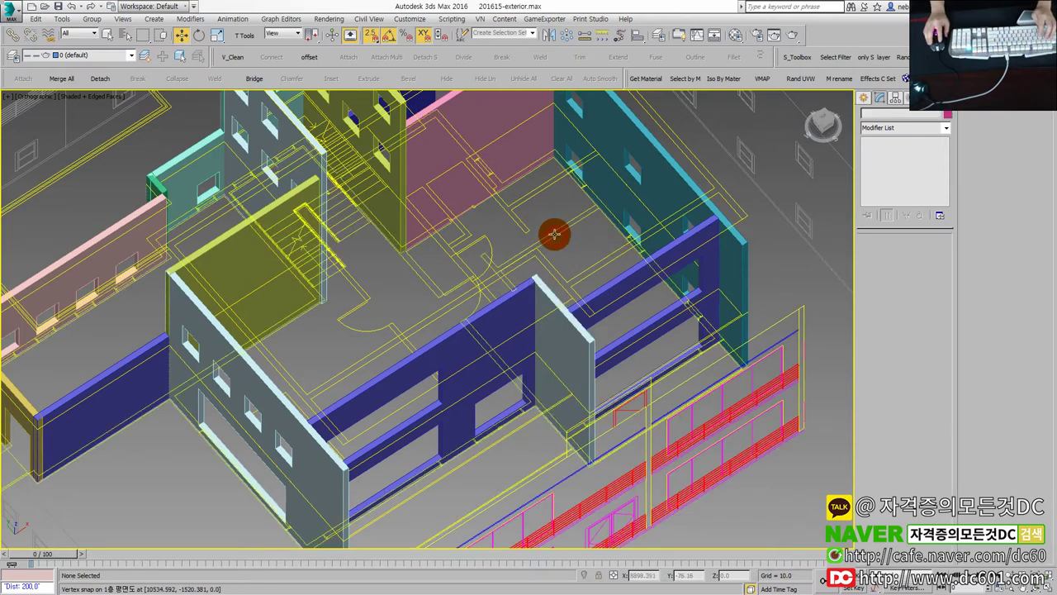
click(479, 284)
ctrl+click(567, 477)
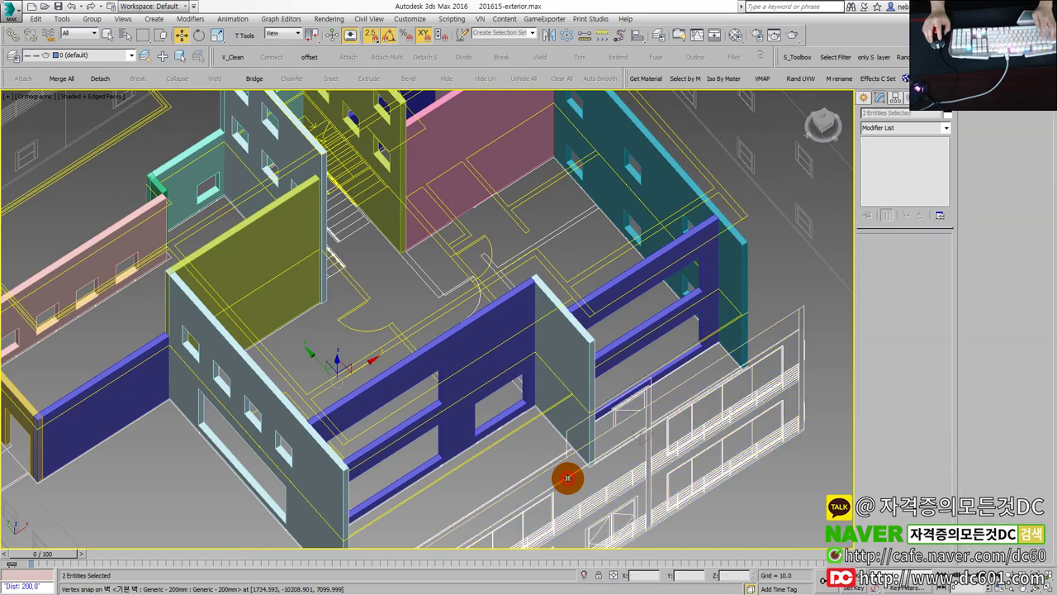
key(alt+q)
Show the top view full-size and frame the whole ground-floor plan.
scroll(595, 434, up, 3)
key(alt+w)
click(314, 287)
key(alt+w)
scroll(313, 306, down, 3)
key(ctrl+a)
right_click(306, 341)
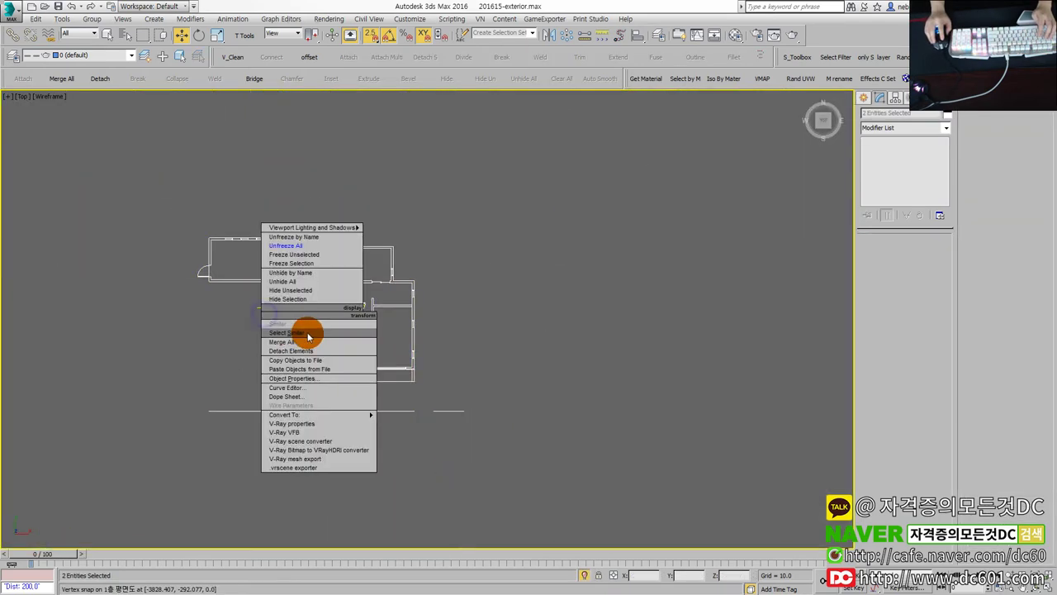
click(311, 300)
right_click(330, 318)
click(353, 280)
Deselect the plan and pick the Rectangle spline tool under Create > Shapes.
click(307, 331)
scroll(314, 332, up, 4)
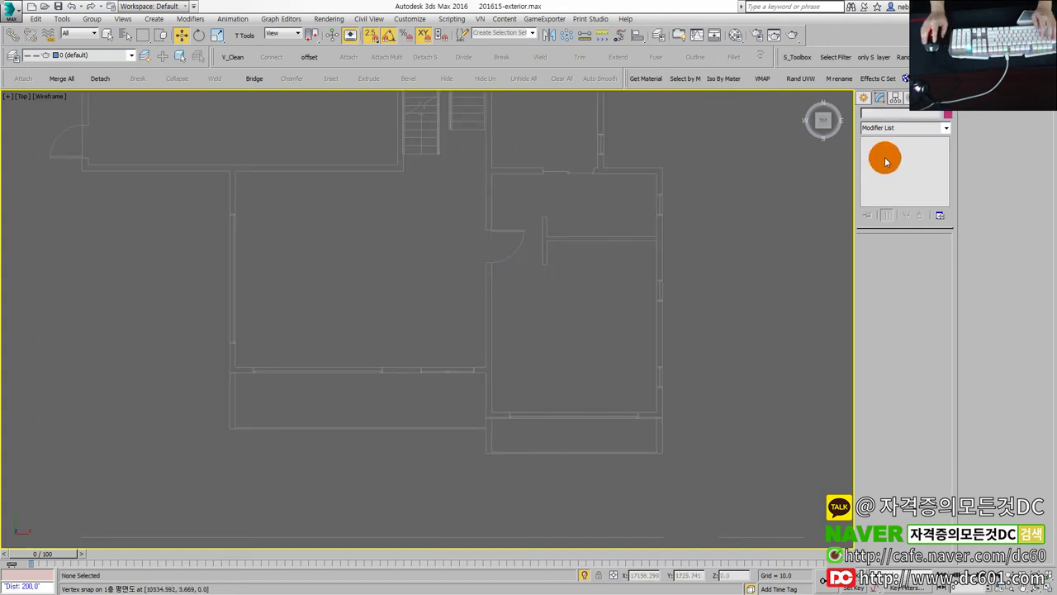
click(862, 98)
click(899, 117)
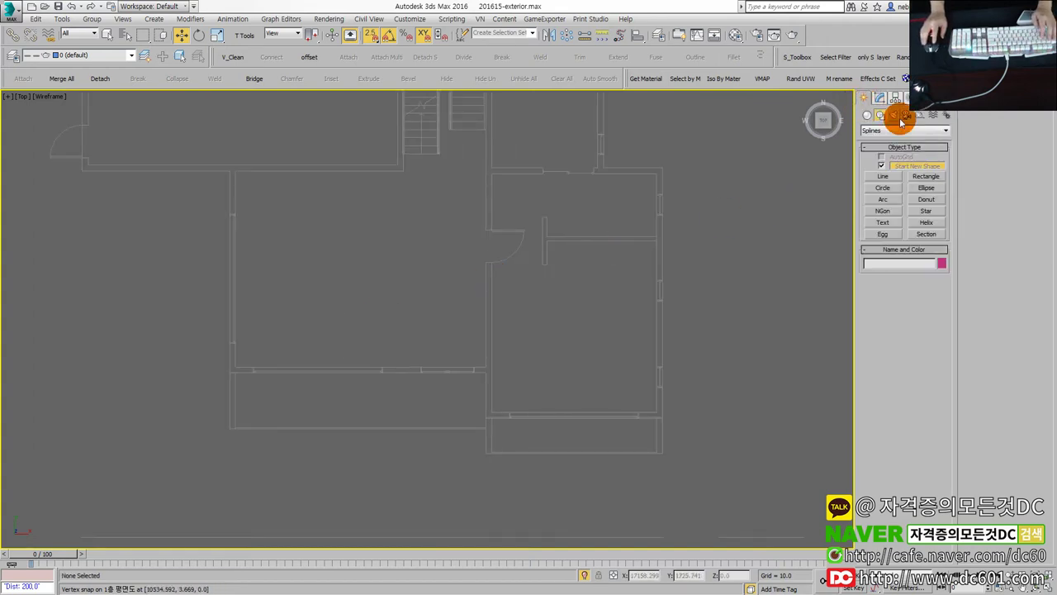
click(919, 178)
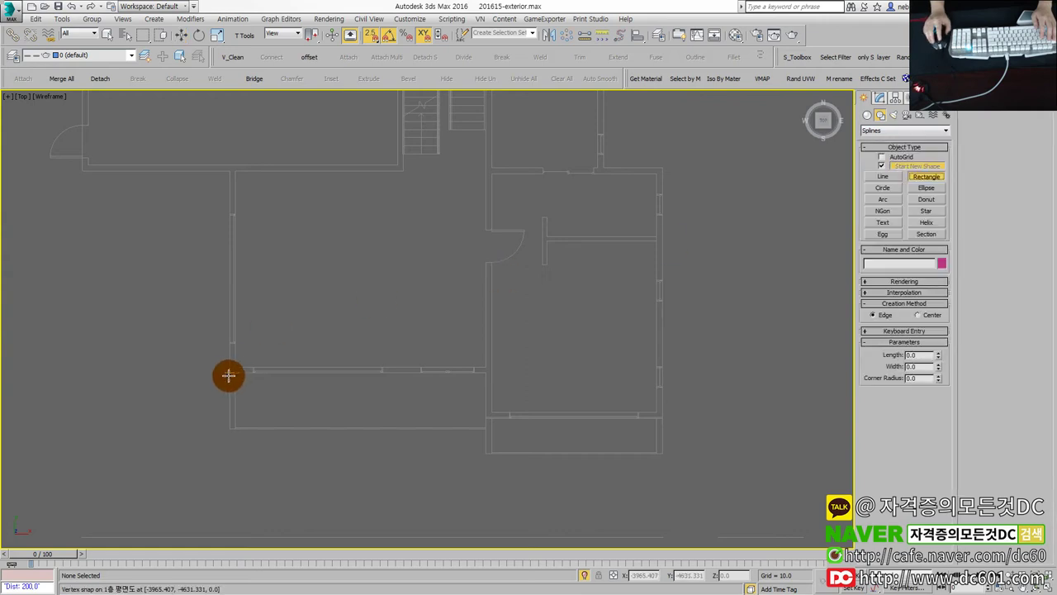
Draw Rectangle013 (5700 × 200) along the front wall line and extrude it 1685.
drag(230, 373, 501, 353)
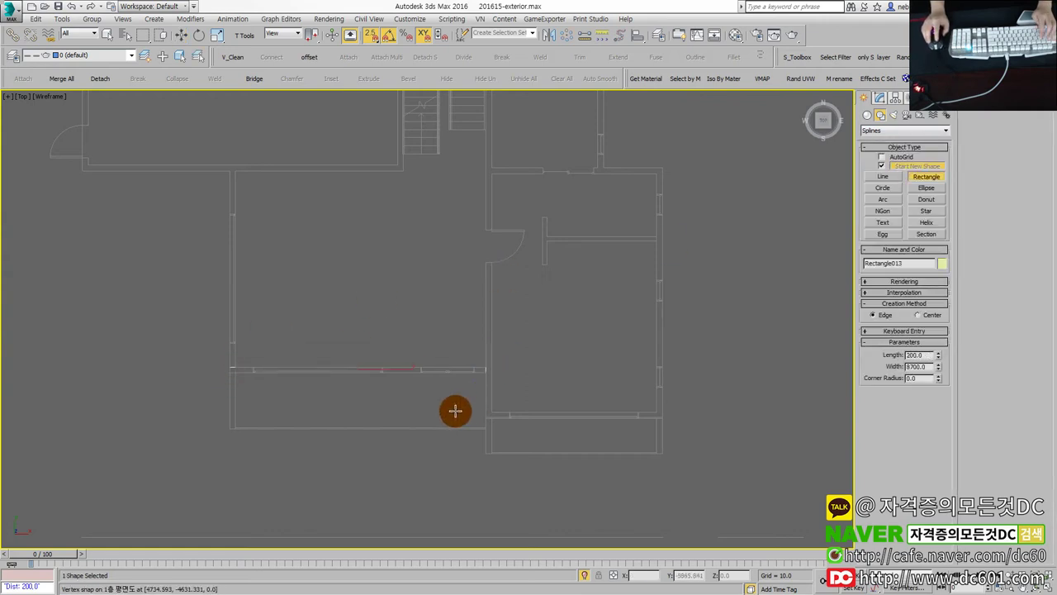
key(alt+w)
key(alt+w)
key(e)
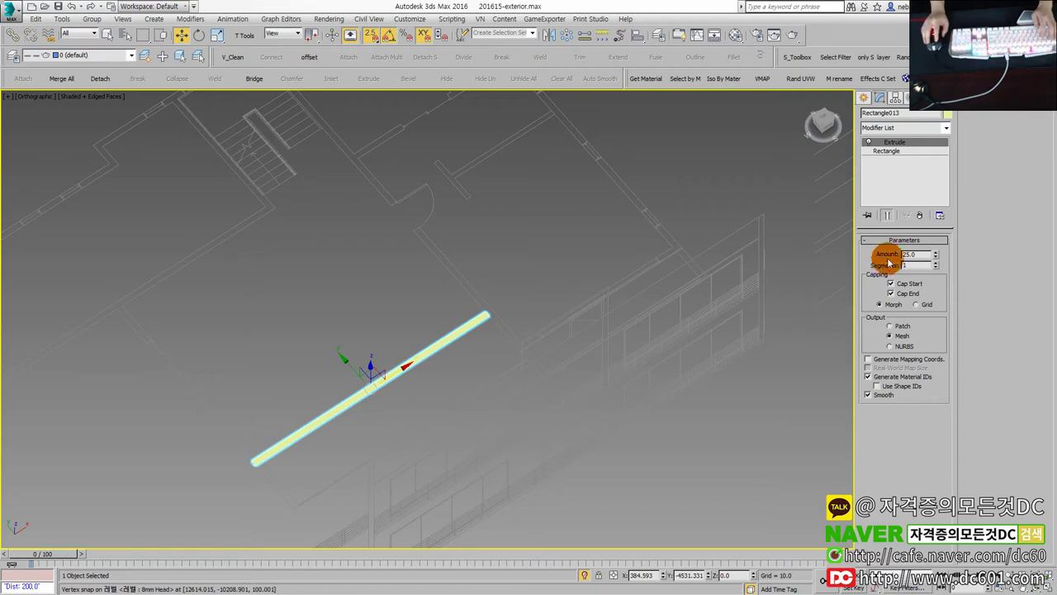
drag(936, 256, 936, 223)
In full front elevation, convert the slab to Editable Poly and select its four top vertices.
key(alt+w)
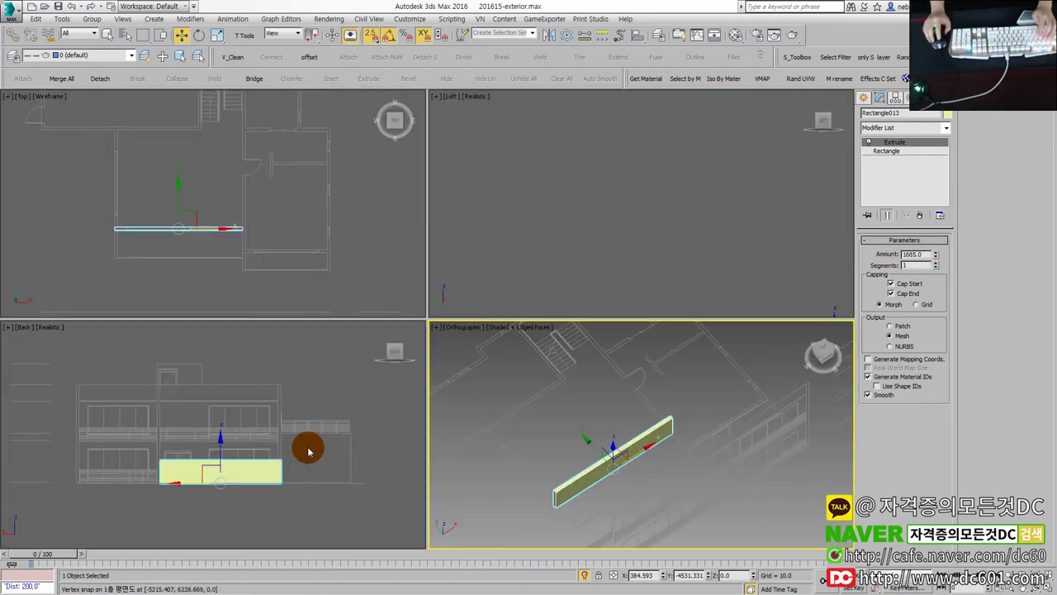
key(alt+w)
key(alt+w)
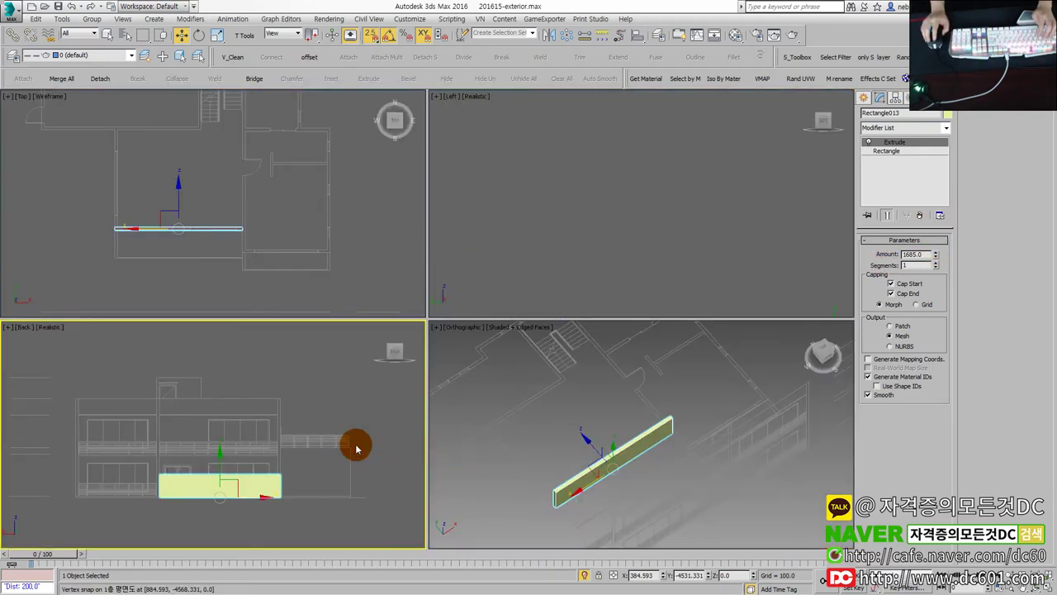
key(alt+w)
key(f)
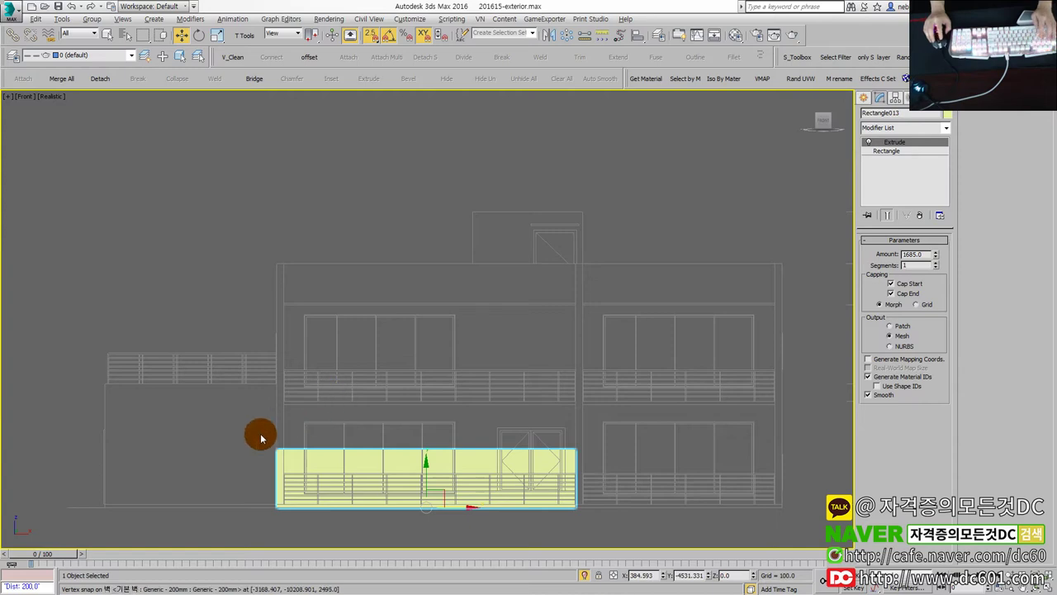
key(alt+c)
key(1)
drag(253, 432, 586, 460)
Snap the front wall's top vertices up to the roof line and return to object level.
drag(422, 406, 278, 266)
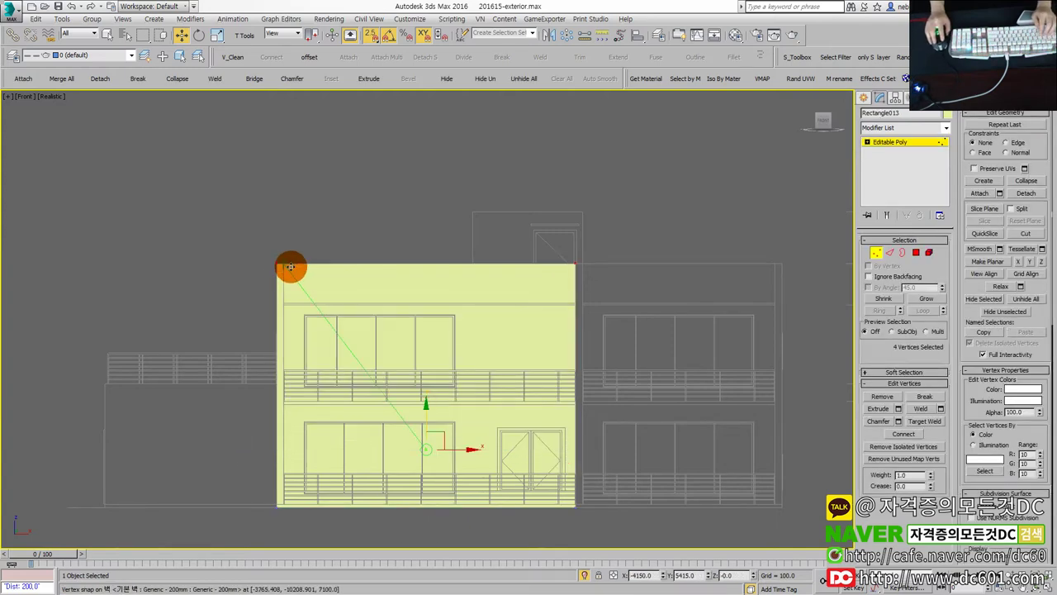
scroll(339, 290, up, 2)
key(1)
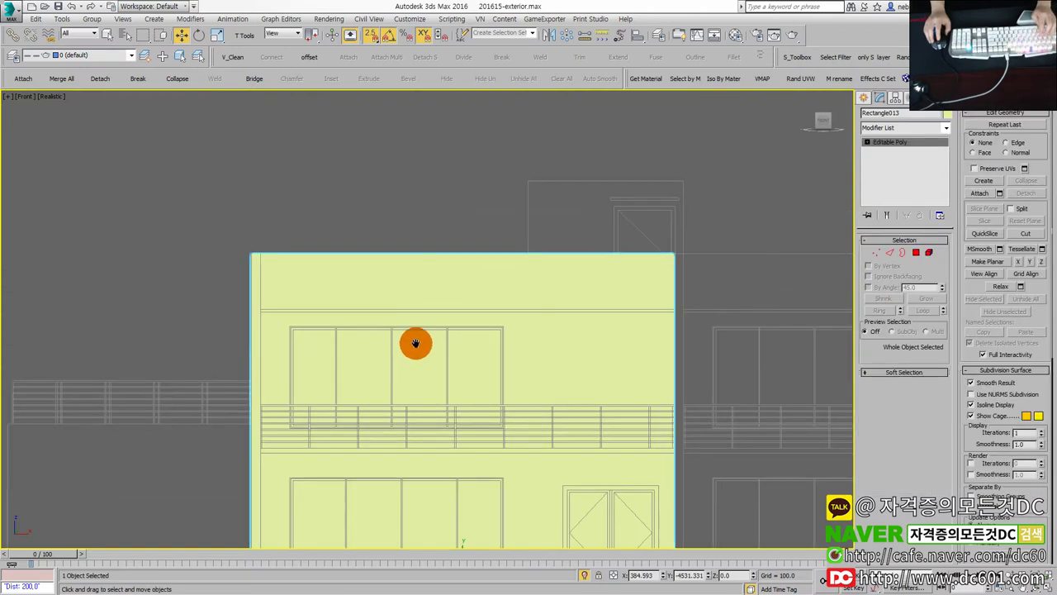
middle_drag(413, 347, 413, 298)
QuickSlice a vertical edge from the upper window corner down to the window edge, in wireframe.
key(ctrl+shift+q)
scroll(290, 282, up, 2)
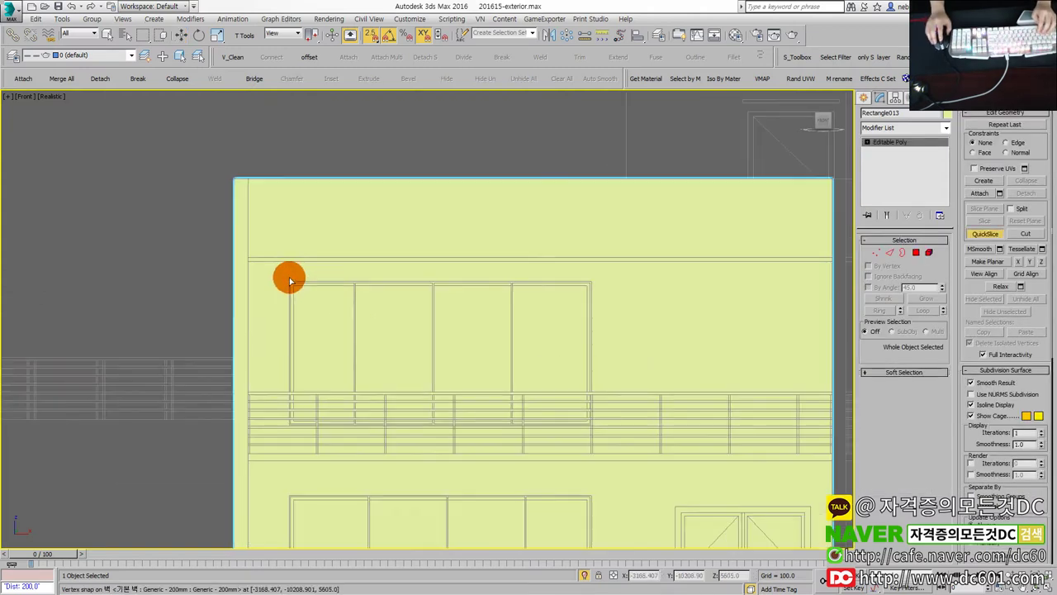
click(285, 280)
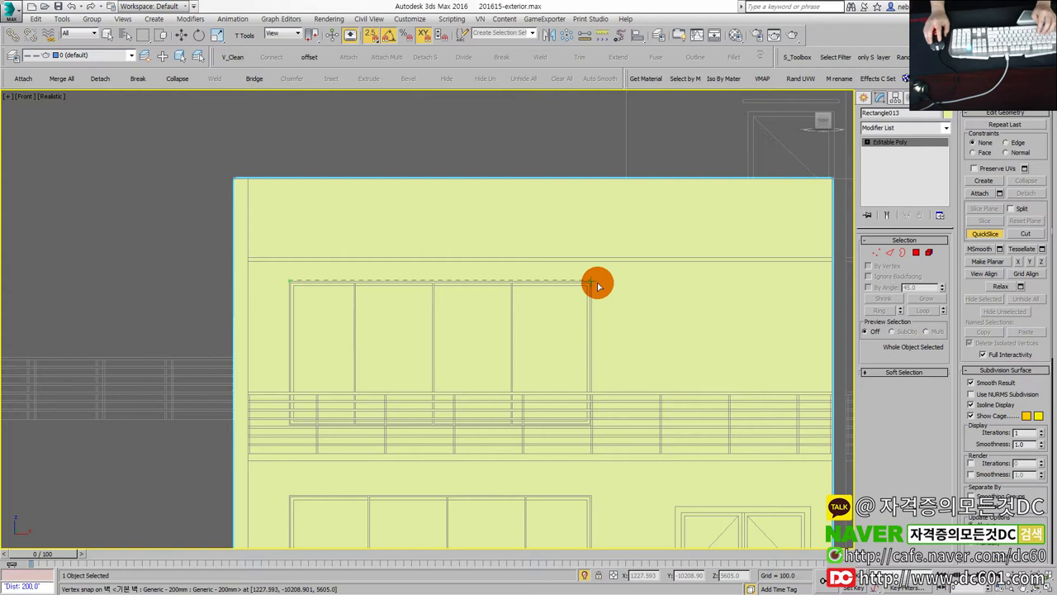
scroll(603, 293, up, 3)
key(F3)
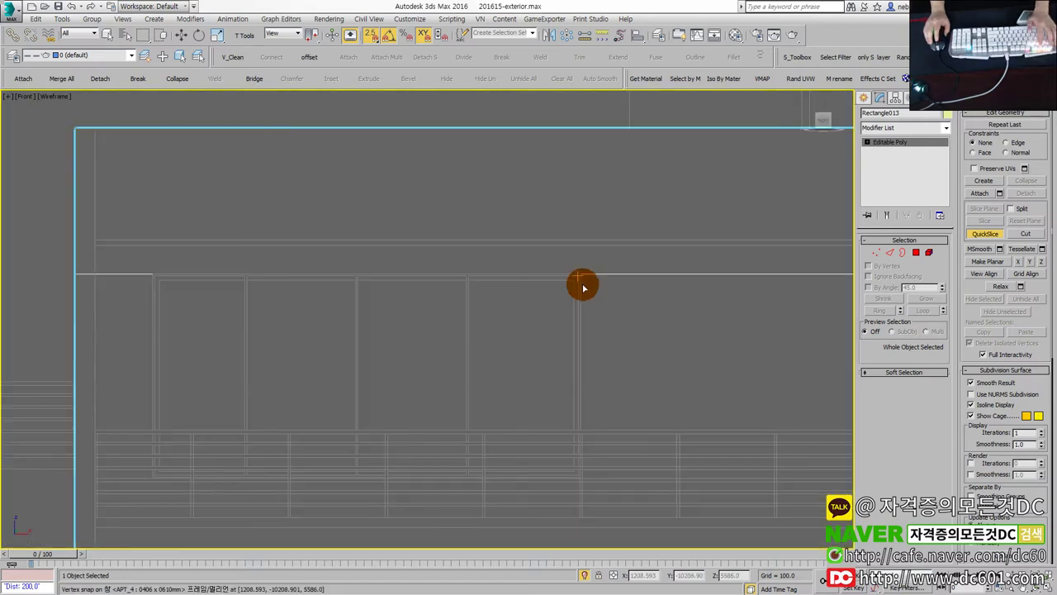
middle_drag(604, 430, 606, 369)
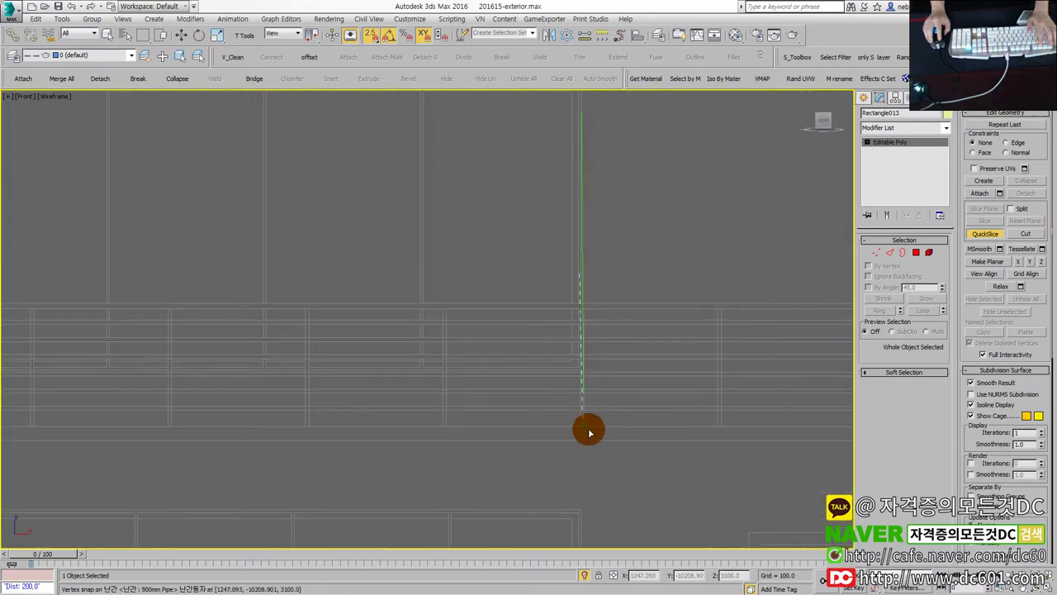
scroll(626, 303, up, 2)
scroll(595, 338, up, 1)
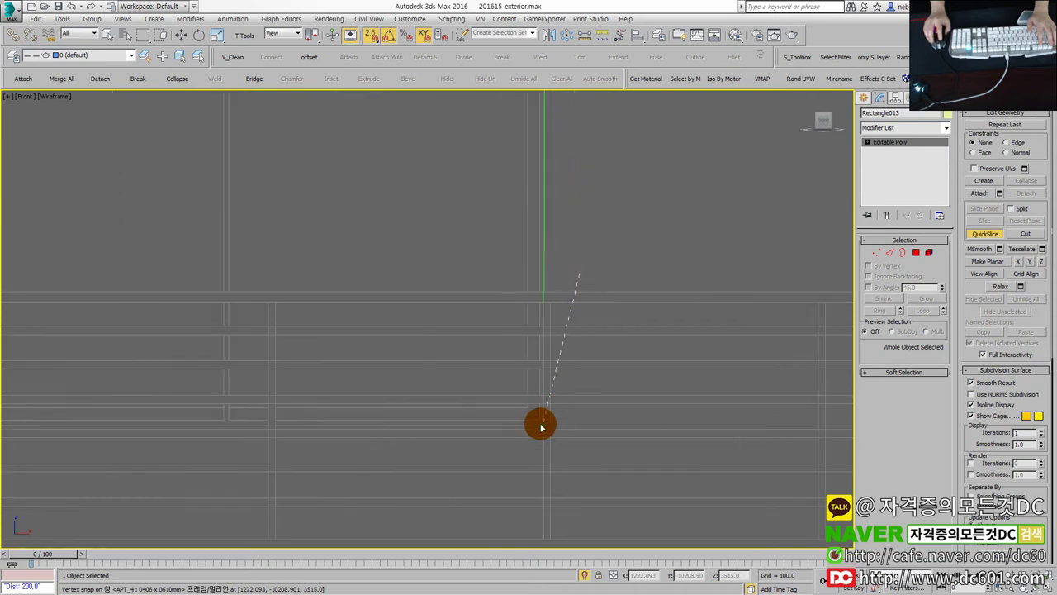
scroll(588, 279, down, 3)
scroll(308, 217, up, 3)
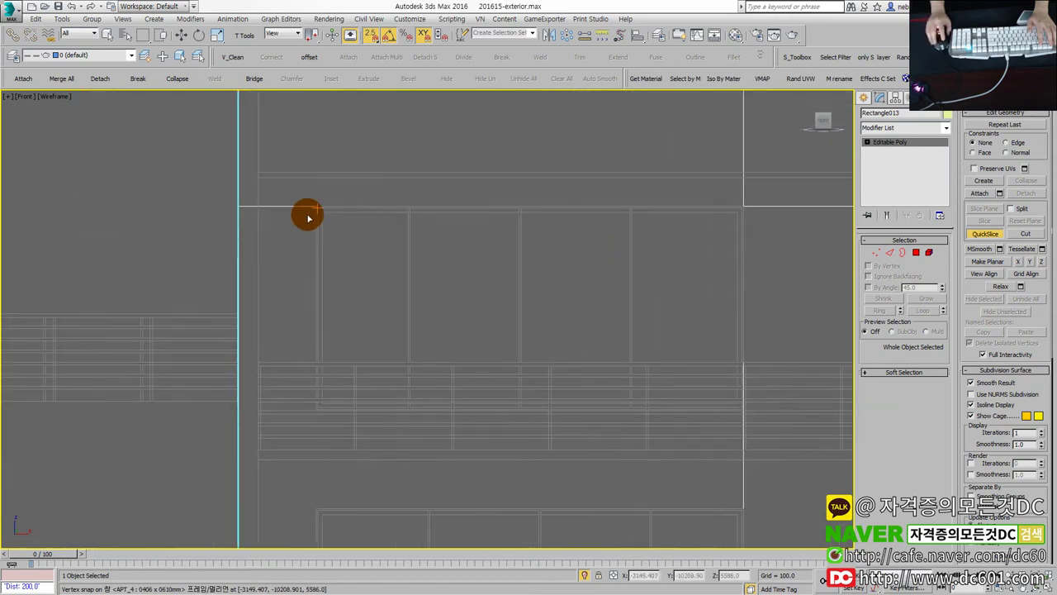
click(315, 360)
Slice a horizontal edge across the wall starting from its side edge.
scroll(310, 388, up, 2)
scroll(308, 426, up, 2)
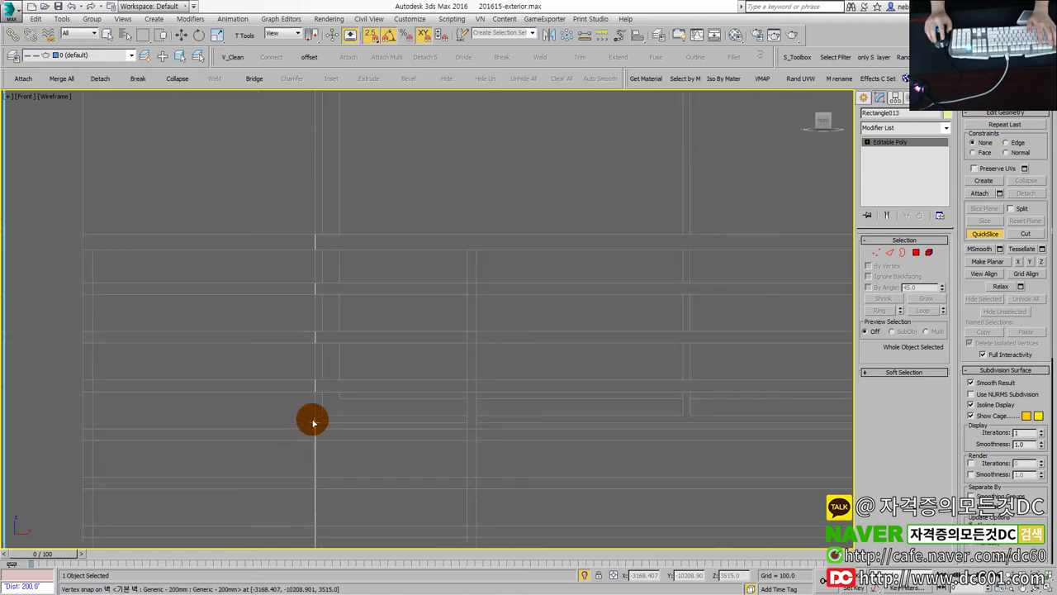
click(312, 419)
scroll(467, 427, down, 3)
scroll(347, 359, up, 3)
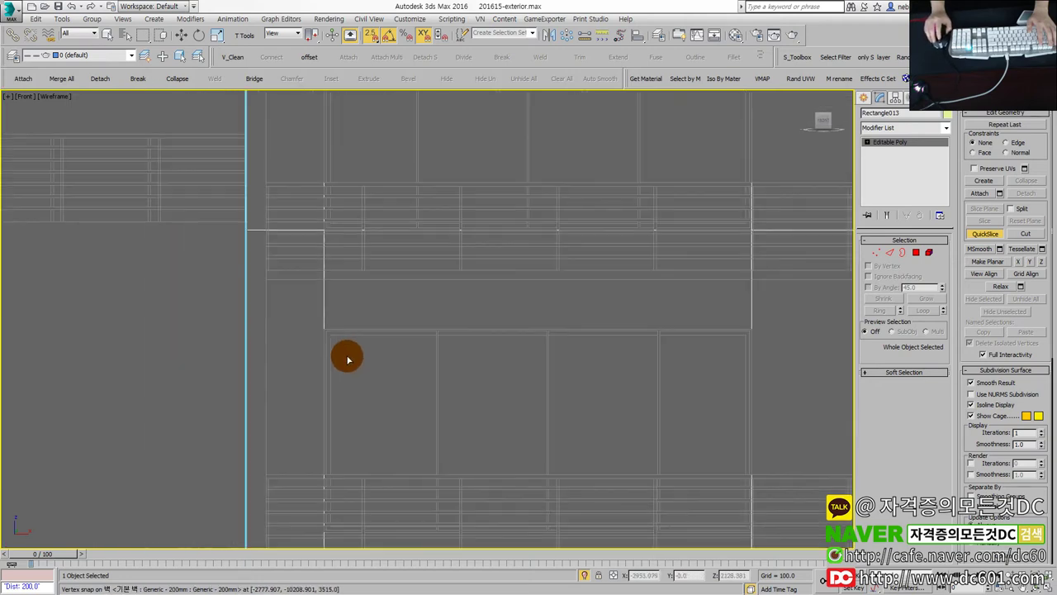
click(756, 320)
scroll(753, 323, down, 3)
scroll(343, 350, up, 1)
scroll(149, 380, up, 2)
scroll(182, 364, up, 2)
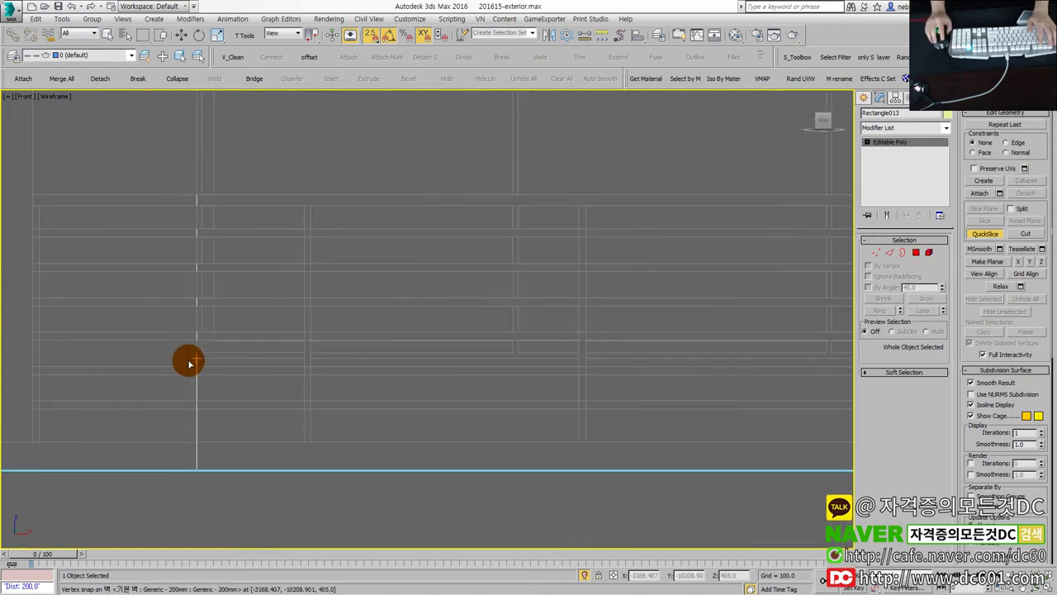
Slice a horizontal edge at the window top and a vertical edge beside the casement door.
click(186, 359)
scroll(306, 360, down, 2)
scroll(248, 363, down, 1)
scroll(550, 338, up, 1)
scroll(413, 246, up, 1)
click(395, 223)
click(661, 220)
click(396, 221)
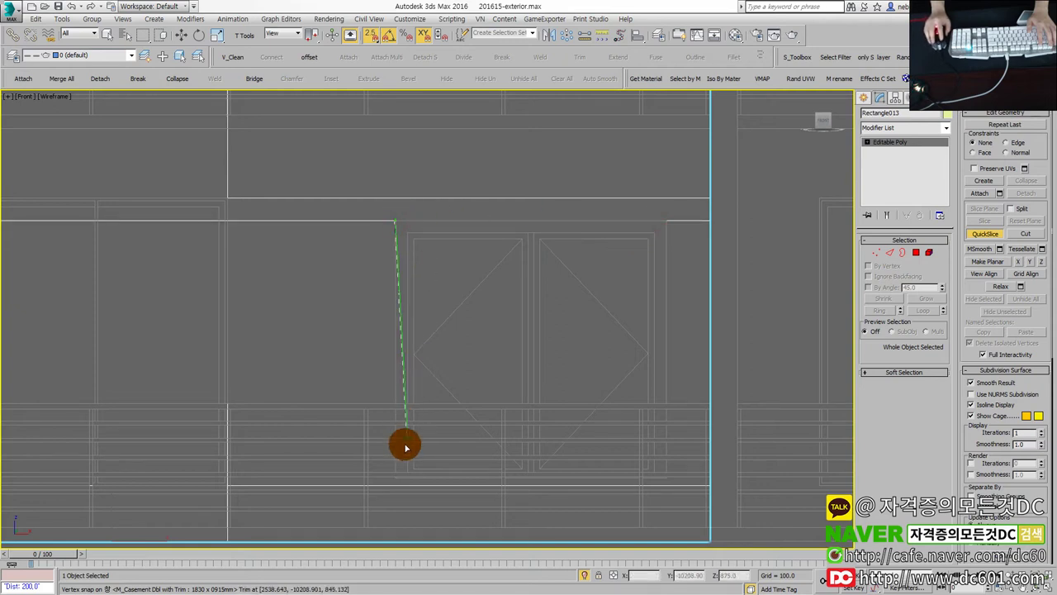
click(397, 473)
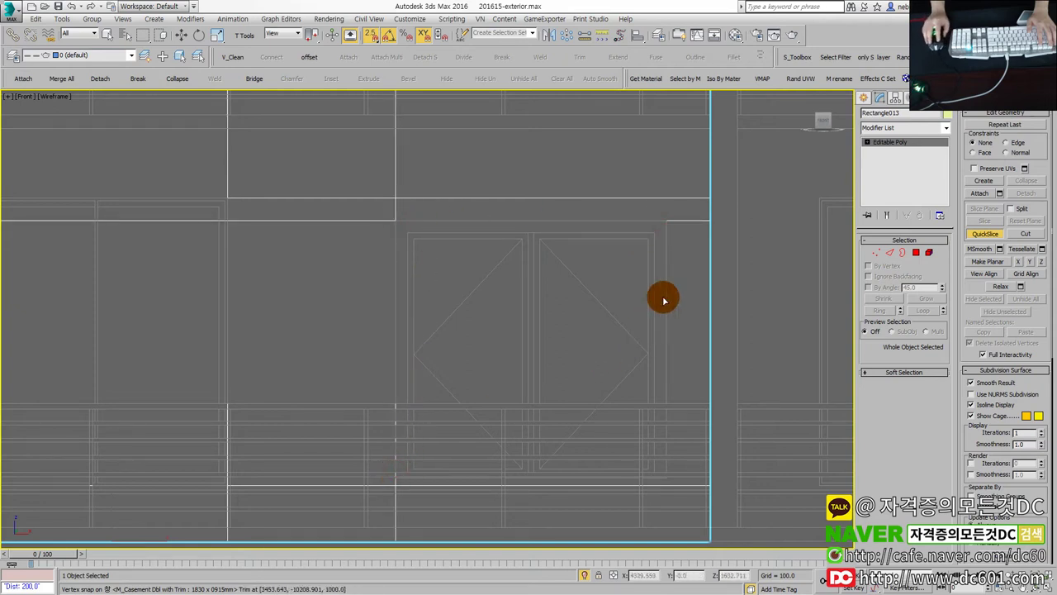
click(669, 401)
Stop slicing, return to the Move tool and deselect the sliced front wall.
scroll(667, 396, down, 3)
scroll(637, 427, down, 3)
key(alt+w)
key(alt+w)
key(alt+w)
right_click(340, 448)
key(alt+w)
key(4)
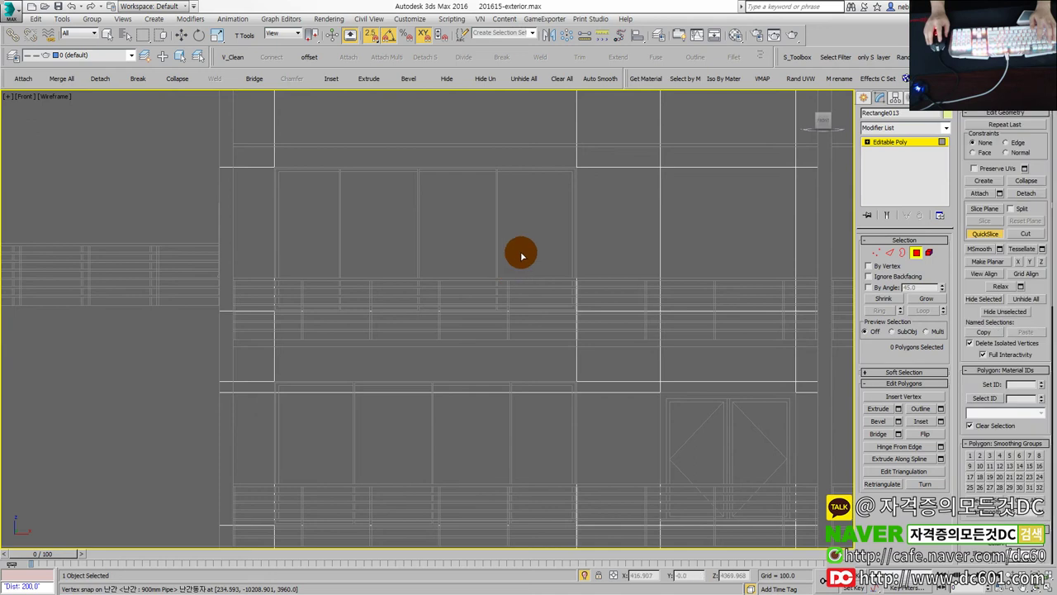
key(w)
click(390, 211)
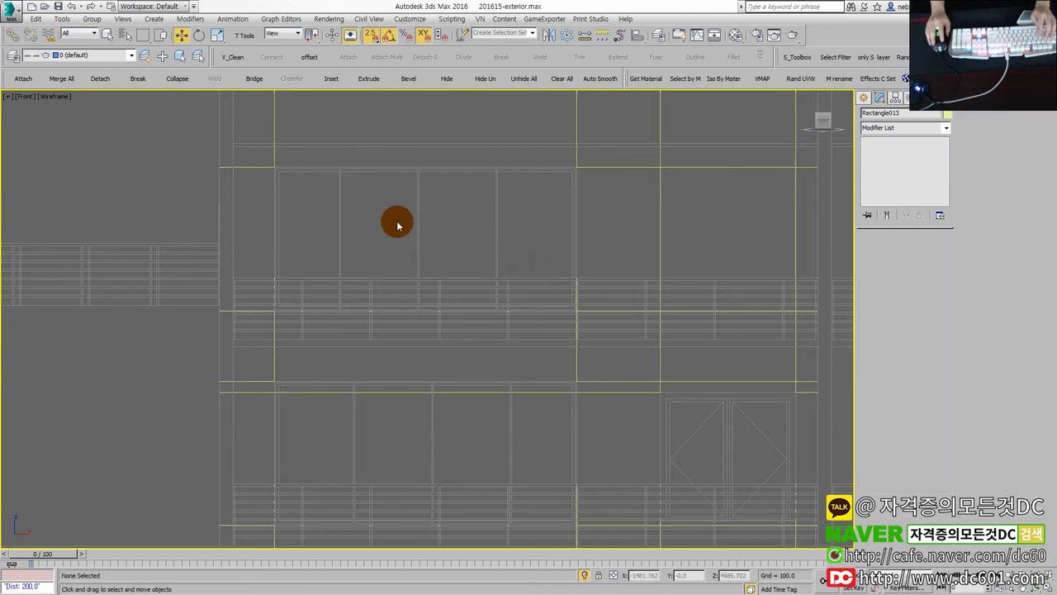
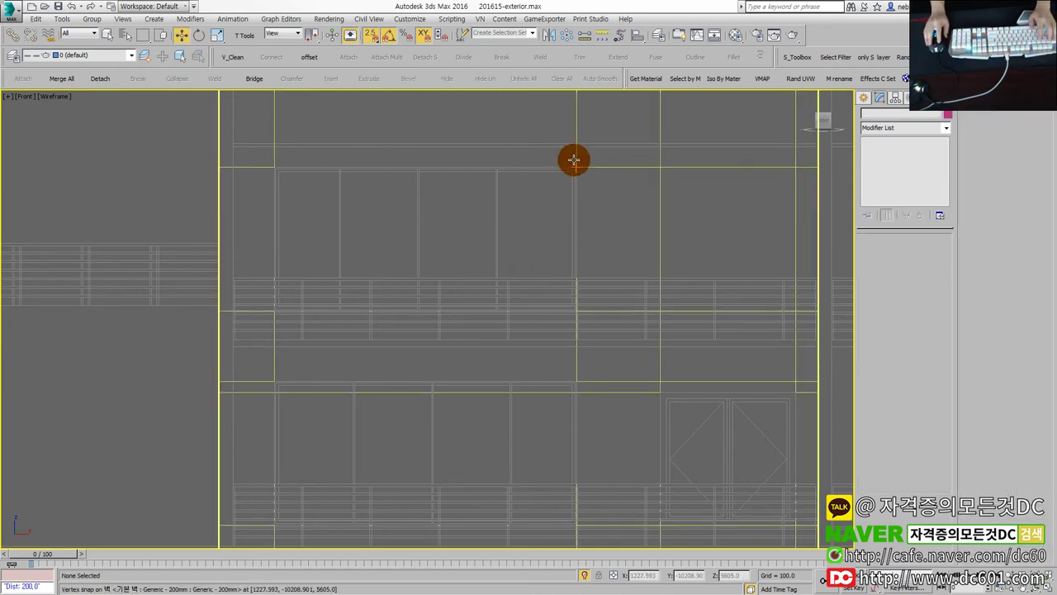
Select the Rectangle013 wall and pick its window pane polygons in Polygon mode.
middle_drag(572, 211, 555, 284)
drag(583, 196, 509, 178)
click(479, 262)
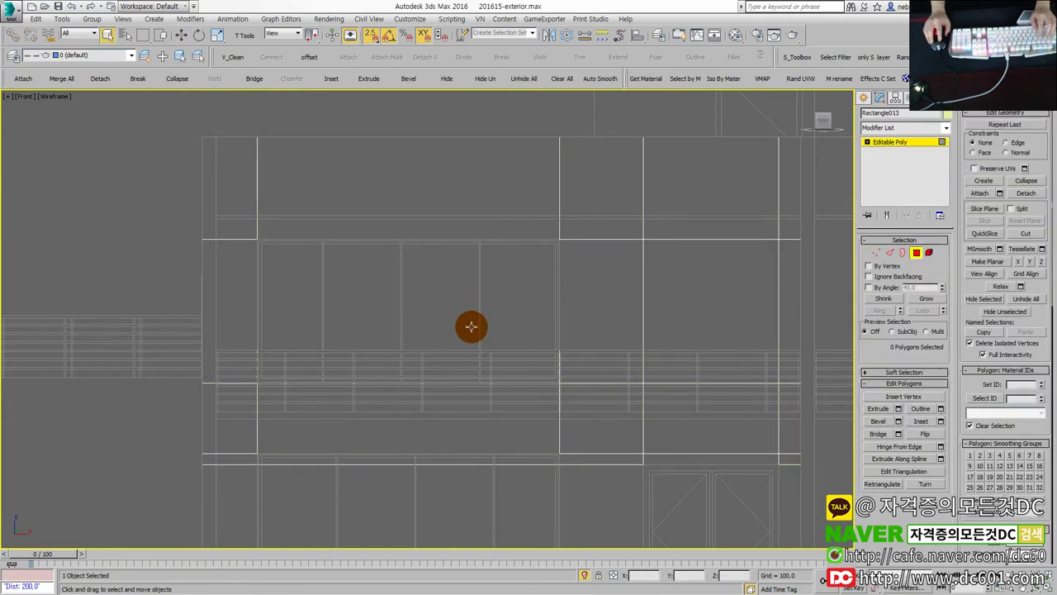
middle_drag(378, 283, 434, 238)
scroll(434, 238, down, 2)
ctrl+click(446, 362)
Bridge the selected panes into open holes through the wall thickness in the 3D view.
key(alt+w)
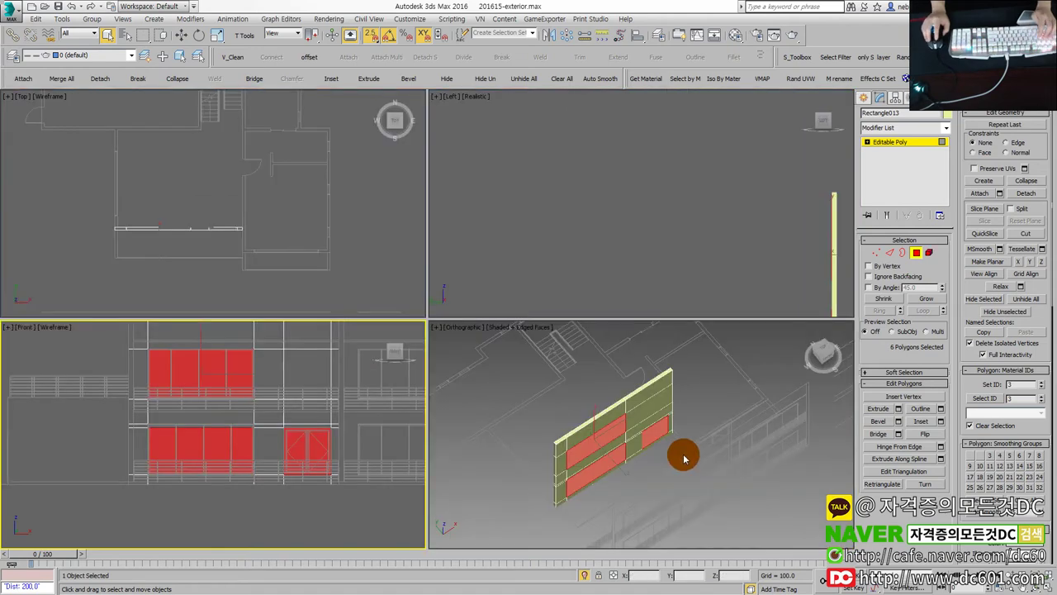
right_click(684, 454)
key(alt+w)
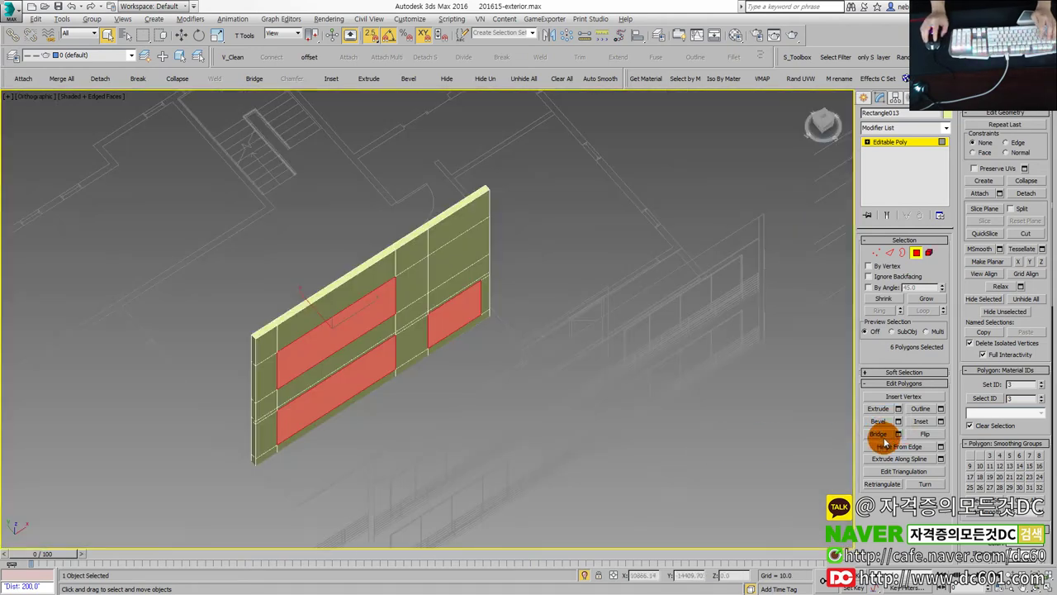
click(884, 443)
scroll(366, 371, up, 3)
scroll(418, 366, up, 3)
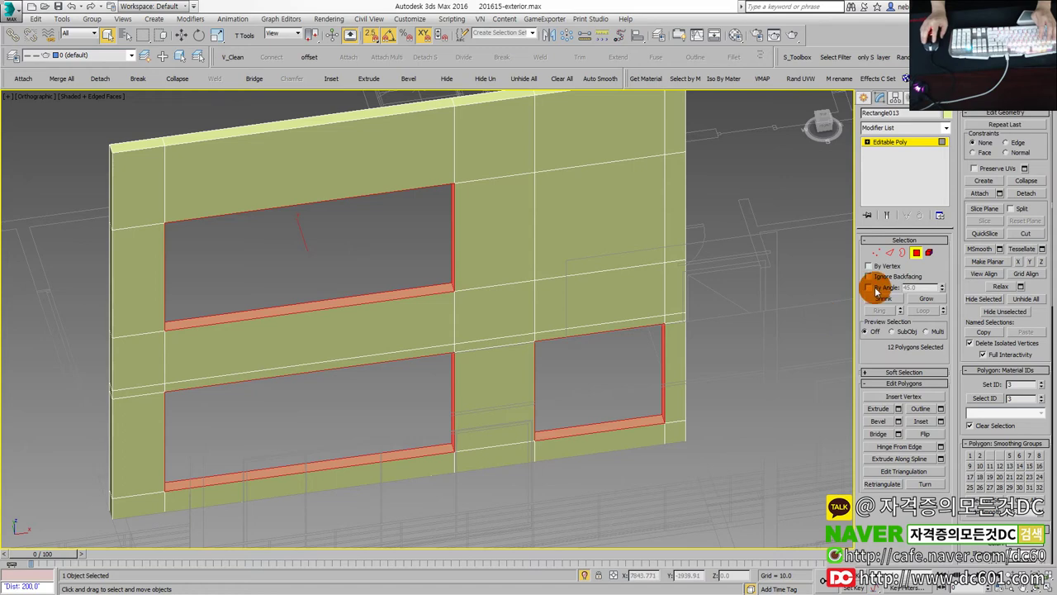
scroll(595, 361, down, 3)
Check the openings edge-on, then clear the polygon selection in the Top view.
mouse_move(632, 366)
alt+middle_down()
mouse_move(592, 383)
mouse_move(597, 401)
alt+middle_up()
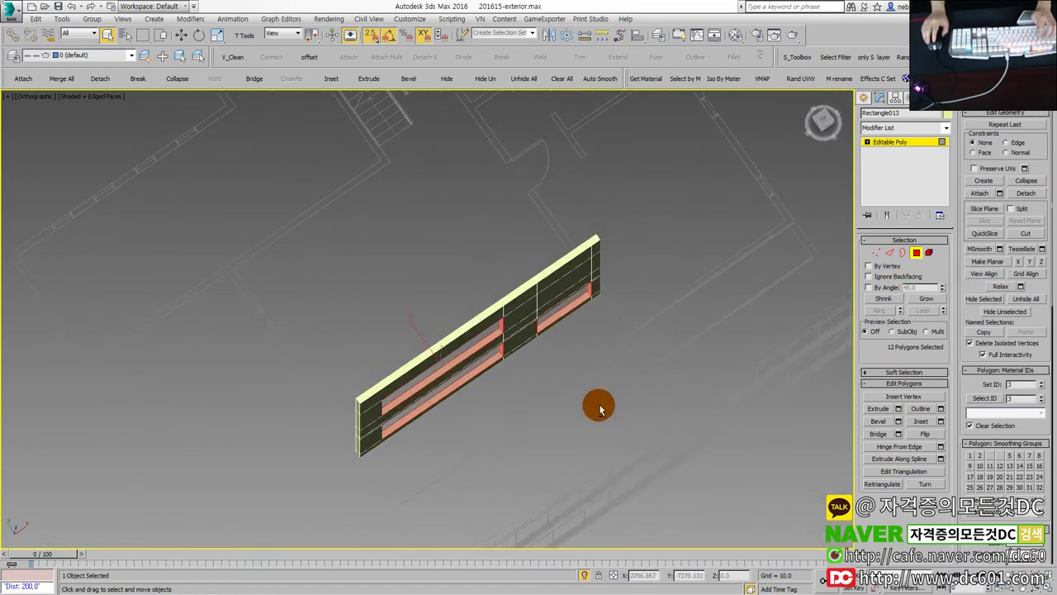
key(alt+w)
right_click(269, 260)
key(alt+w)
click(488, 429)
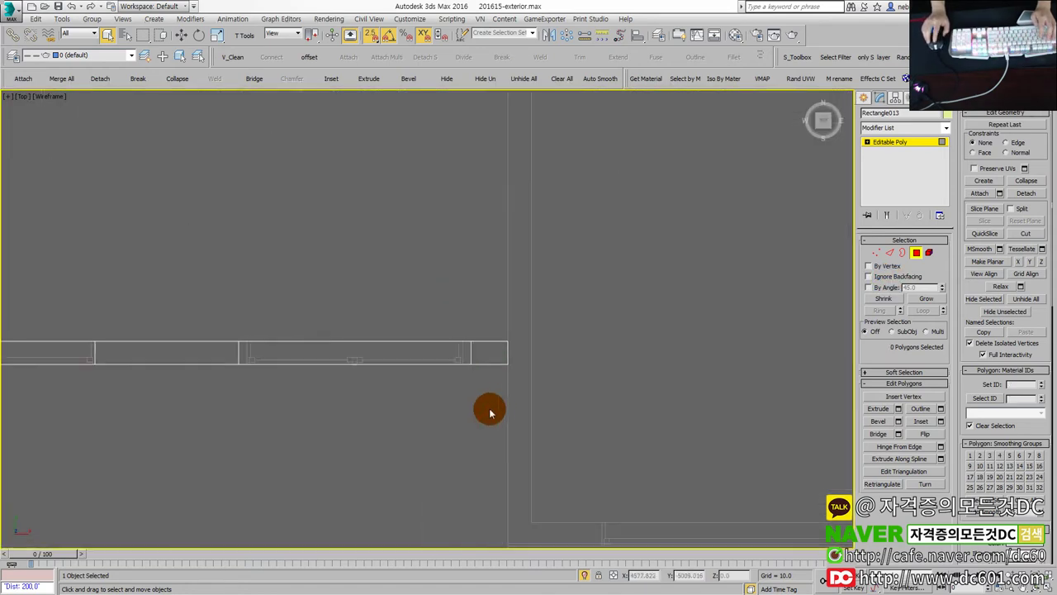
Snap-move the wall's right-end vertices onto the building corner line and adjust the end edges.
mouse_move(488, 405)
middle_down()
mouse_move(513, 362)
mouse_move(514, 373)
mouse_move(496, 380)
mouse_move(449, 335)
middle_up()
key(1)
drag(453, 332, 512, 410)
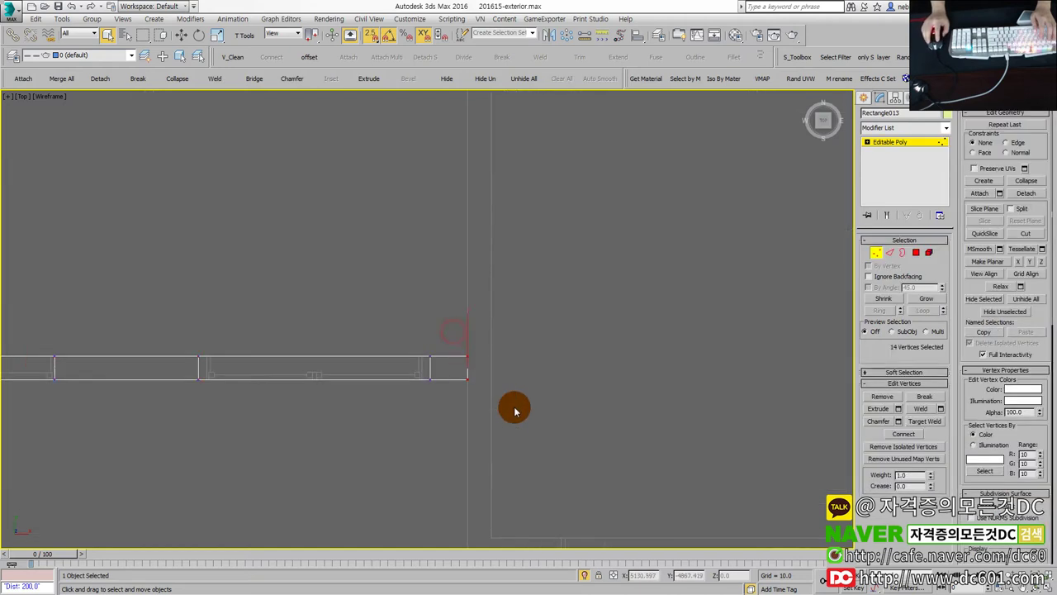
key(w)
middle_drag(494, 421, 485, 347)
drag(484, 347, 490, 461)
key(2)
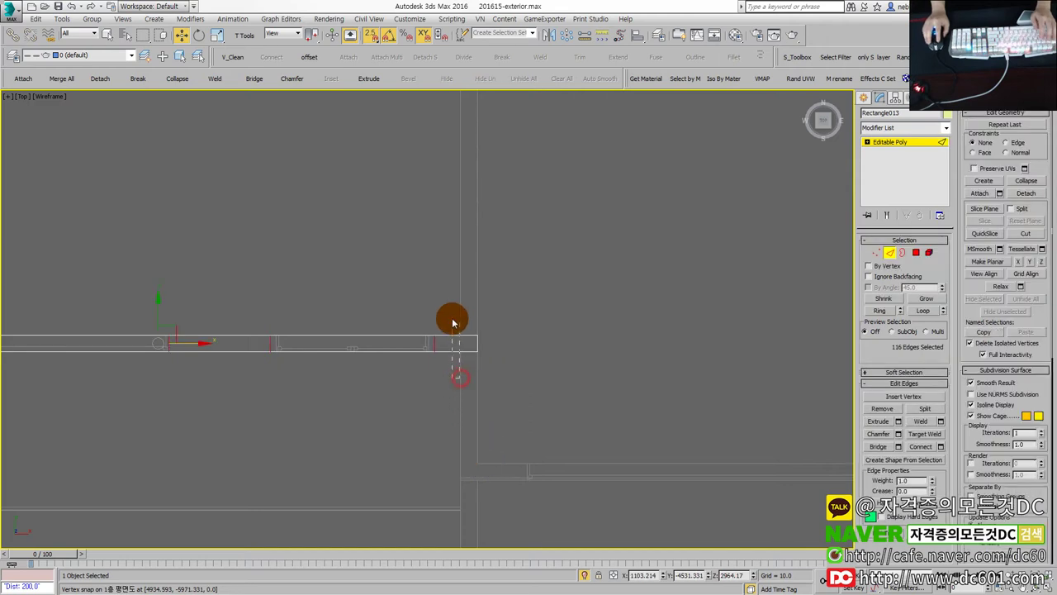
mouse_move(465, 327)
shift+mouse_down()
mouse_move(499, 359)
mouse_move(490, 342)
shift+mouse_up()
click(661, 314)
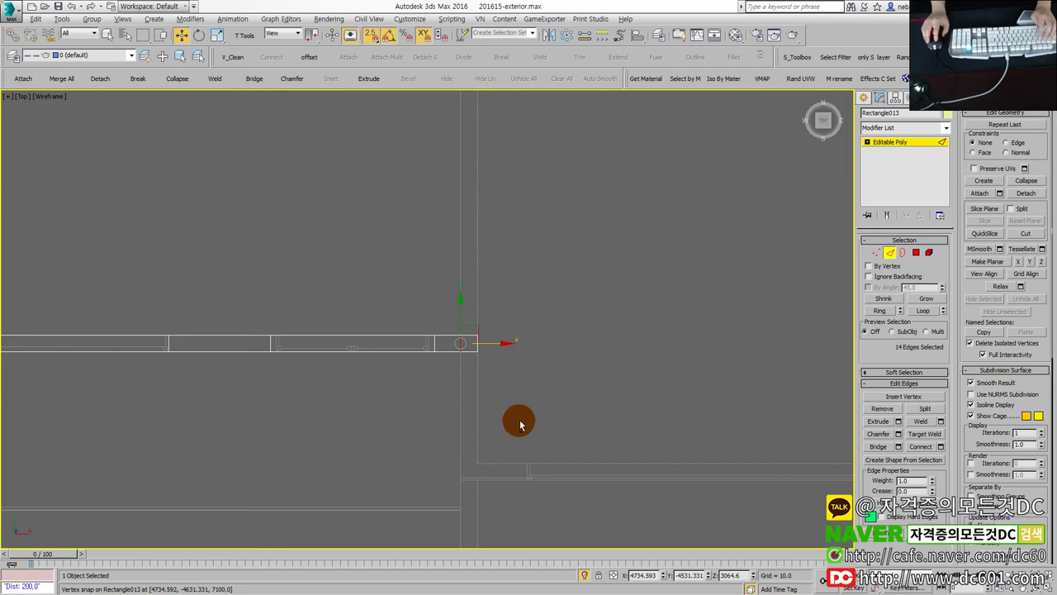
Select the wall's right-end face strip and extrude it outward.
key(alt+w)
key(alt+w)
alt+middle_drag(628, 439, 578, 494)
scroll(573, 430, up, 2)
key(4)
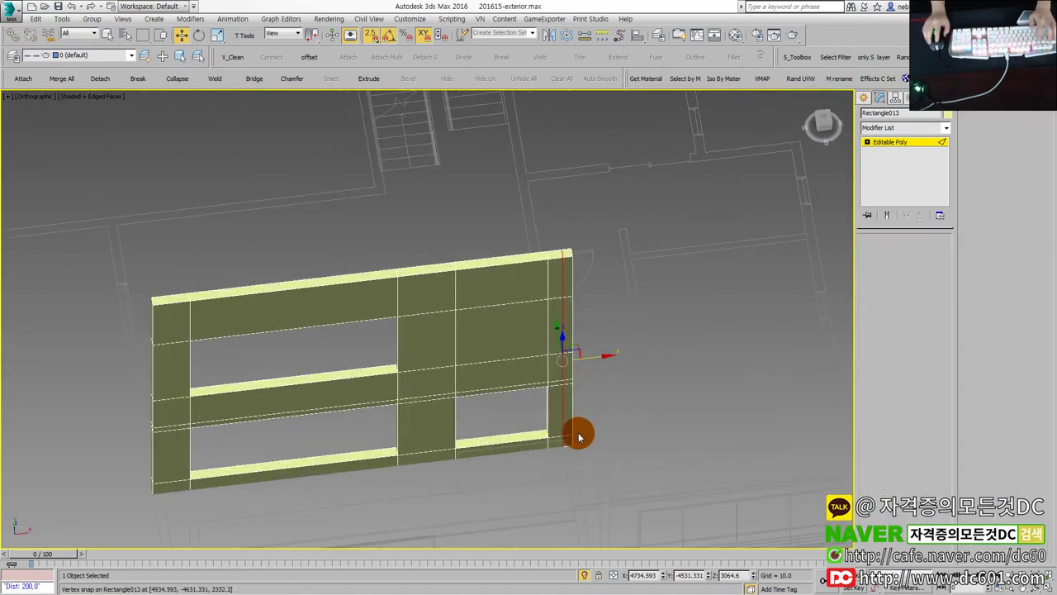
scroll(568, 442, up, 3)
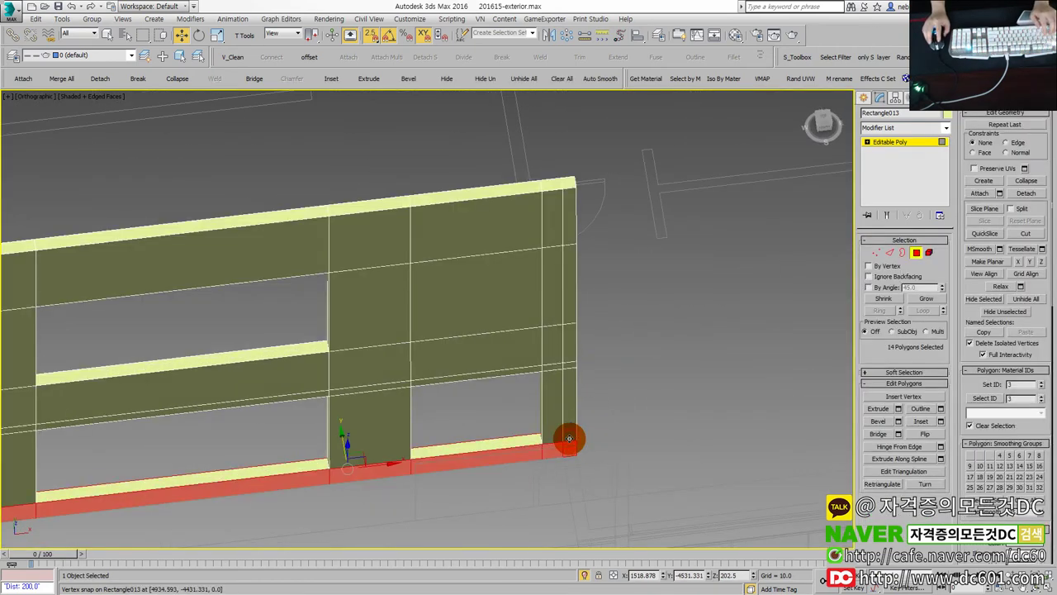
scroll(576, 442, up, 3)
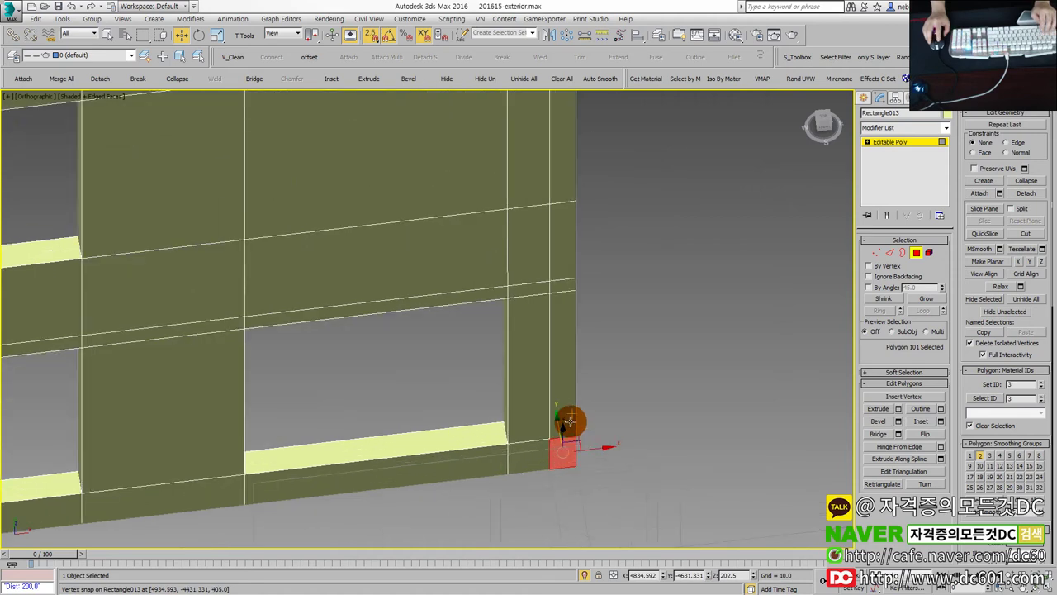
shift+click(570, 421)
scroll(568, 420, down, 3)
scroll(570, 418, down, 2)
key(shift+e)
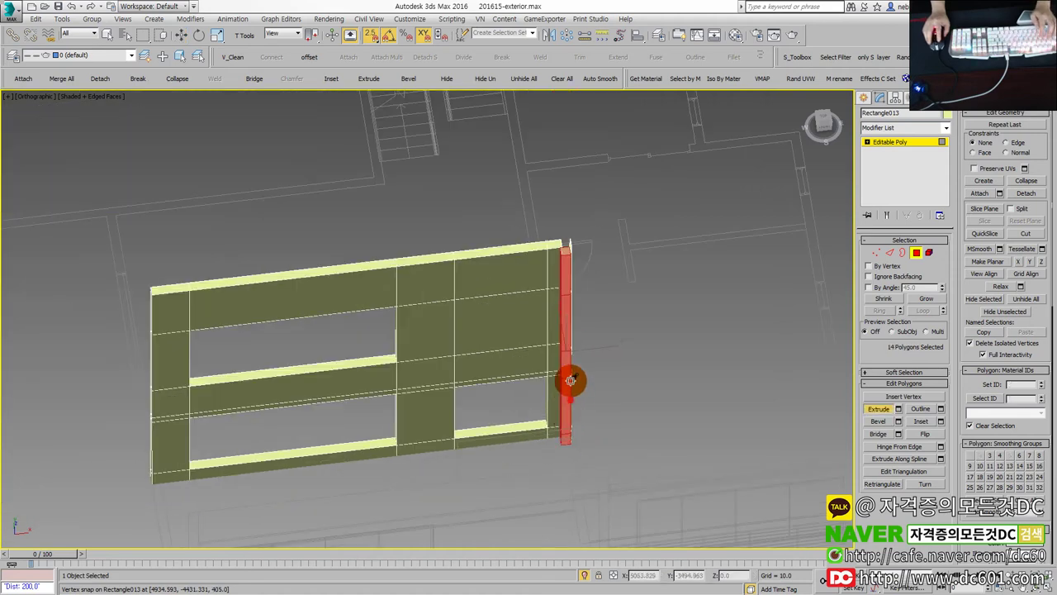
drag(566, 383, 583, 283)
Inspect the wall's right edge up close, keeping the end-strip face selection.
alt+middle_drag(590, 361, 571, 306)
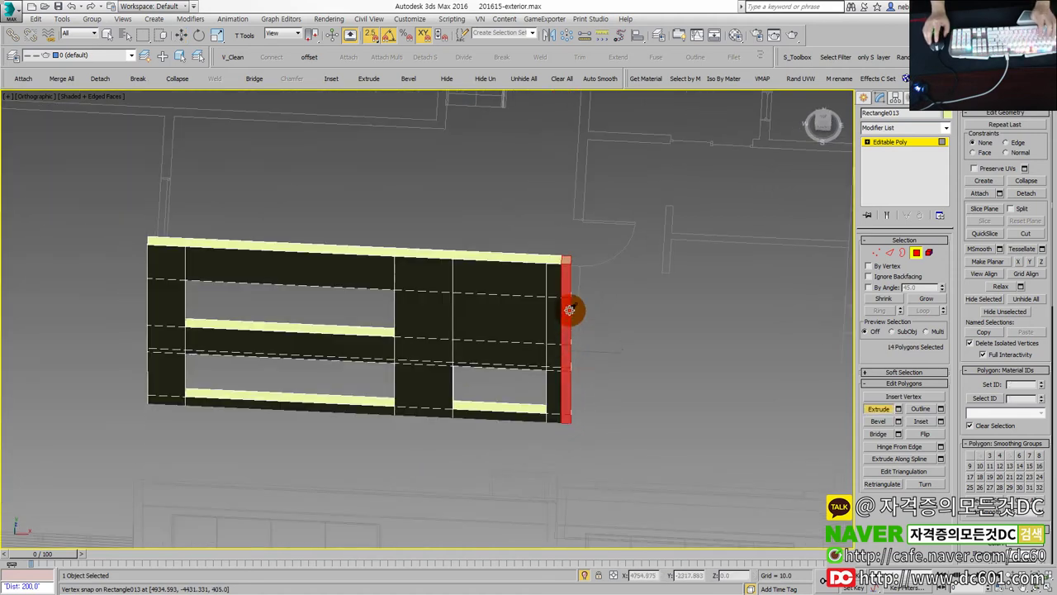
scroll(566, 278, up, 3)
click(560, 282)
key(4)
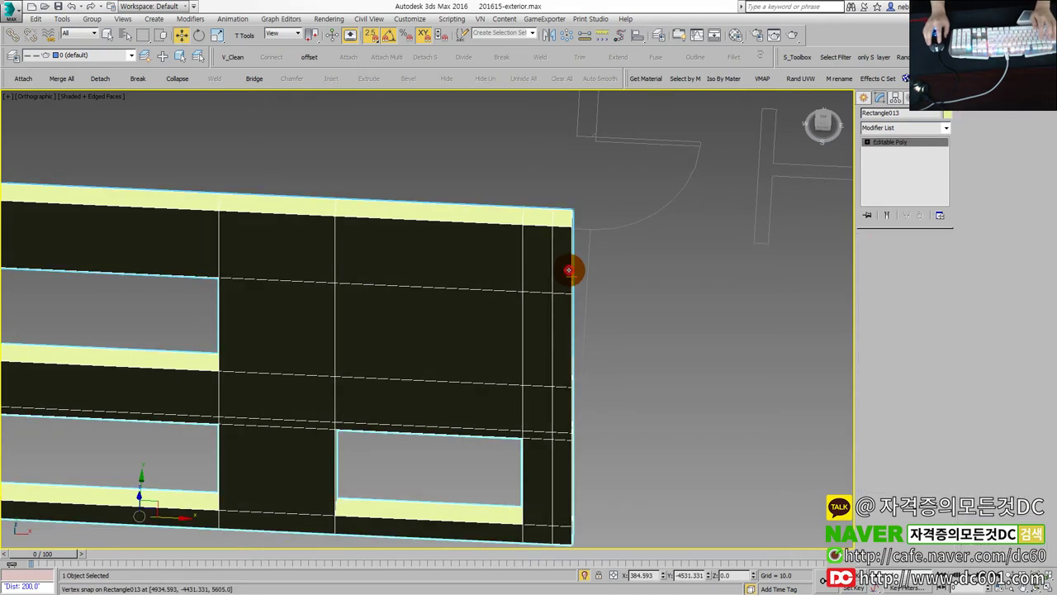
key(4)
key(ctrl+z)
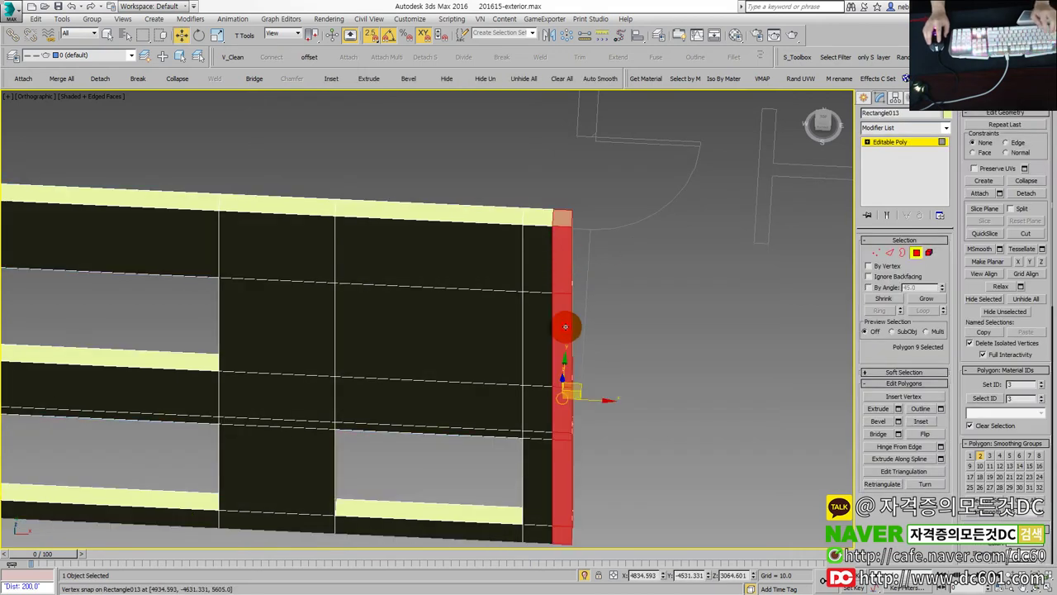
scroll(569, 363, down, 2)
alt+middle_drag(573, 361, 505, 359)
key(alt+w)
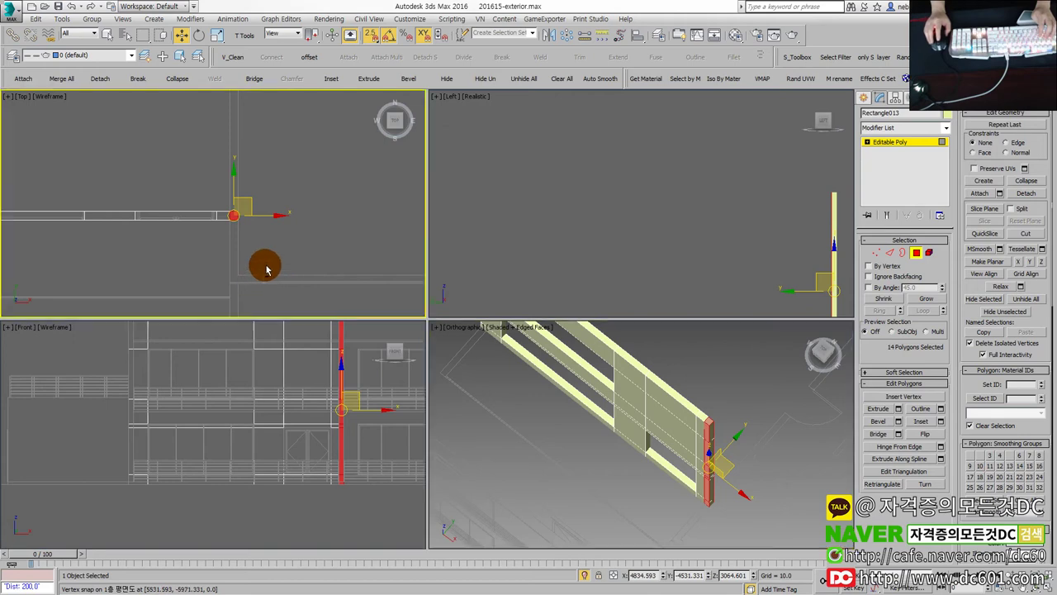
Extrude the six end faces of the wall into a side wall.
key(alt+w)
drag(479, 337, 448, 323)
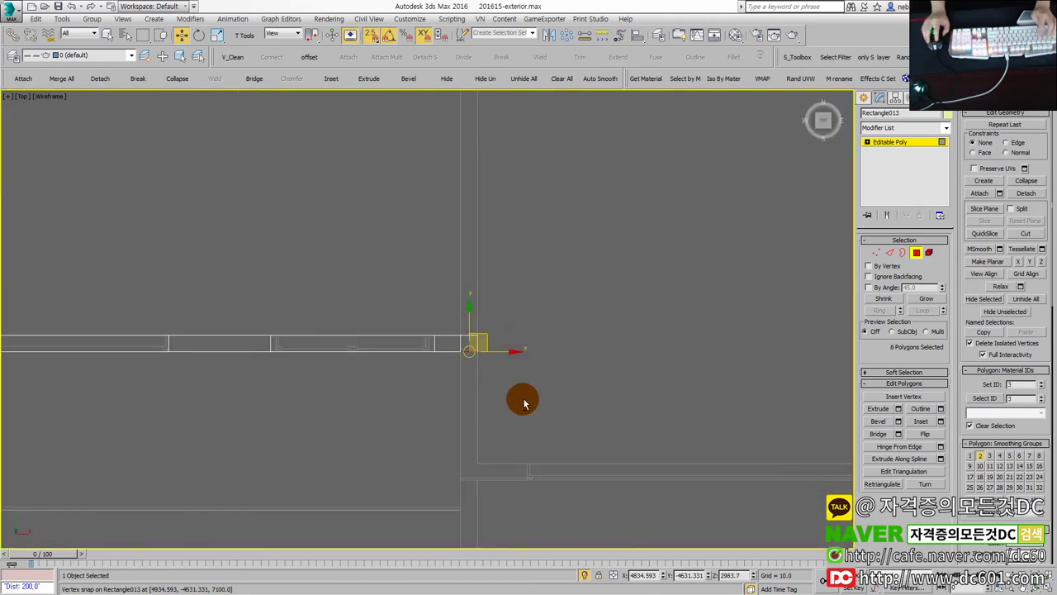
key(alt+w)
key(alt+w)
key(shift+e)
drag(559, 366, 565, 281)
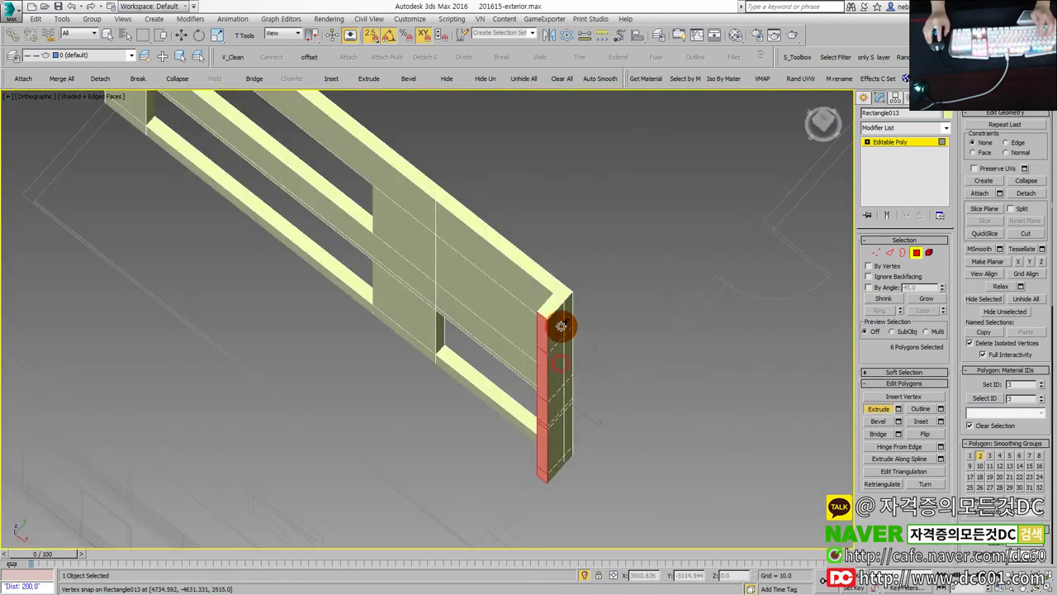
Snap the side wall's bottom vertices down to the lower wall line.
key(alt+w)
key(alt+w)
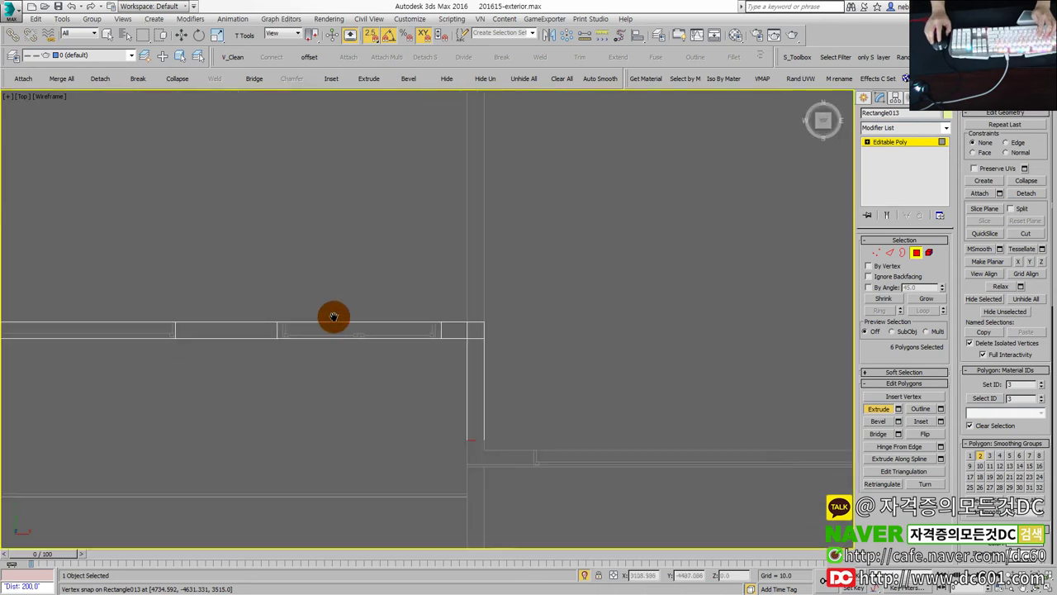
scroll(419, 356, up, 2)
key(w)
click(492, 385)
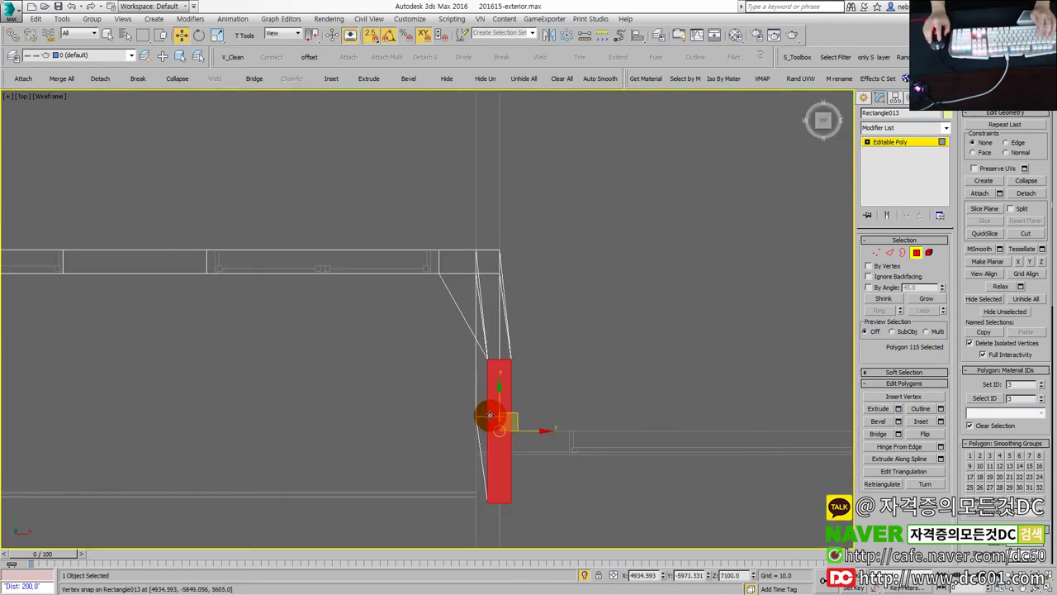
key(1)
drag(452, 400, 542, 427)
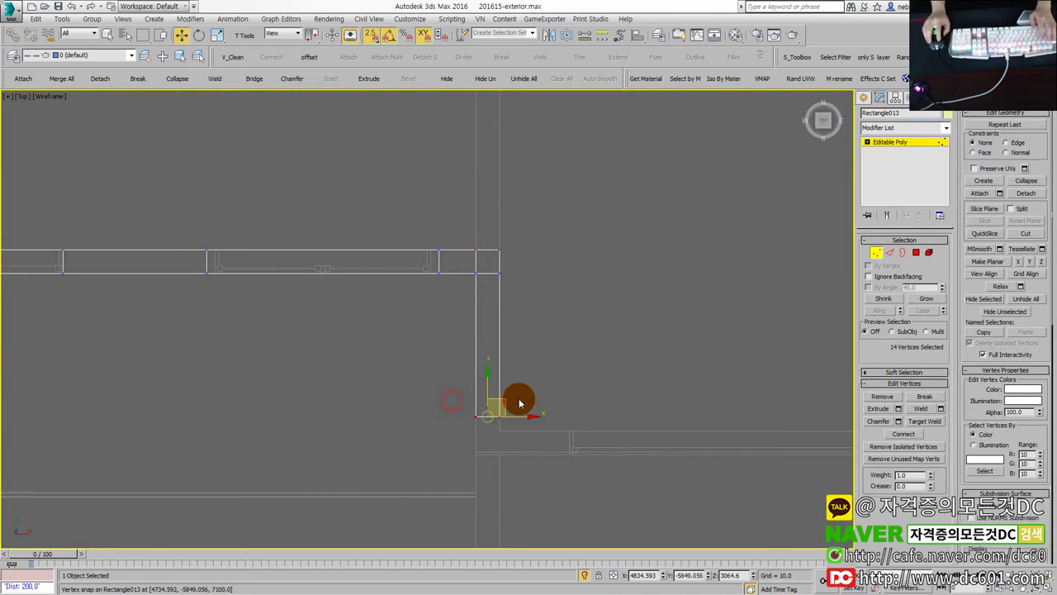
drag(489, 382, 472, 444)
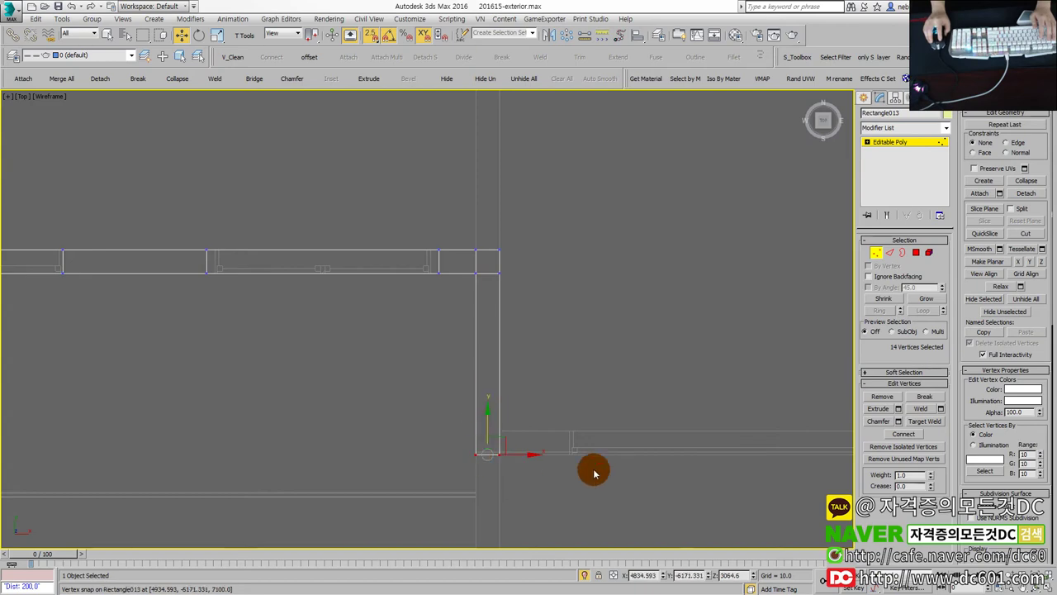
Orbit around the new return wall and review it in the Left view.
key(alt+w)
key(alt+w)
alt+middle_drag(549, 473, 415, 374)
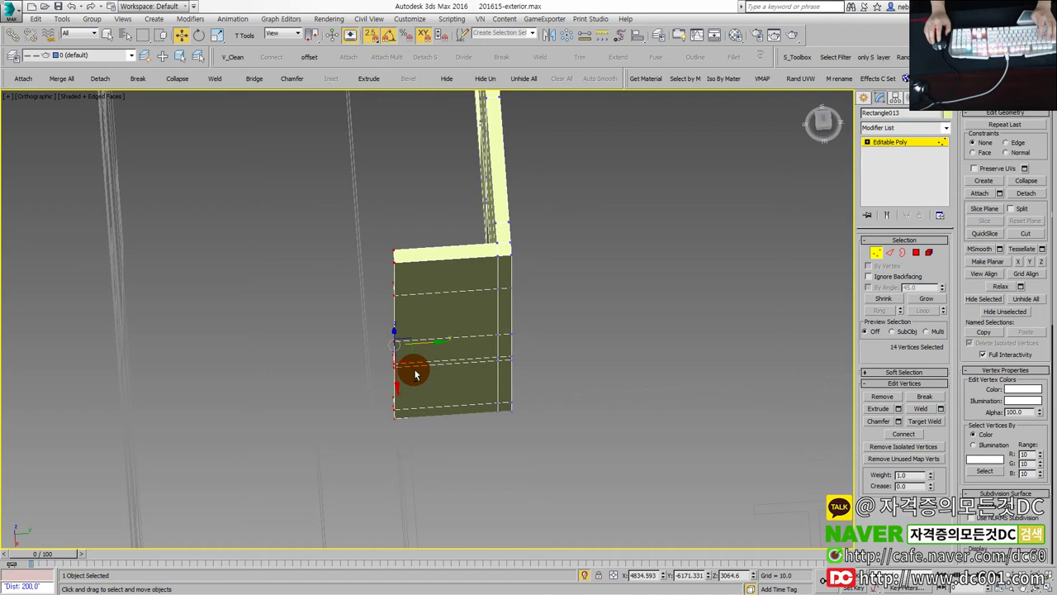
key(alt+w)
right_click(731, 291)
key(alt+w)
key(alt+w)
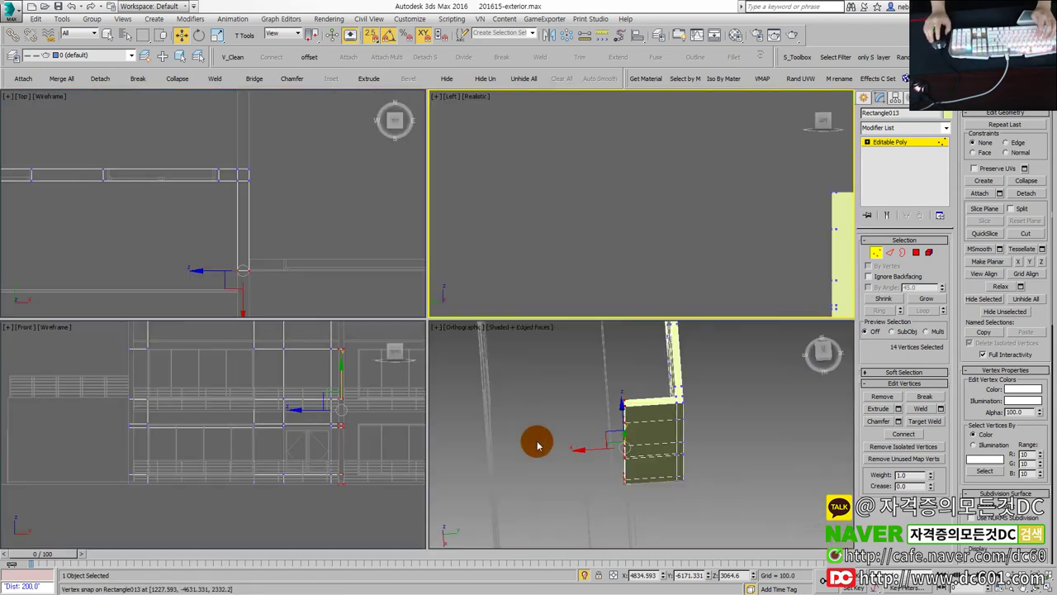
In Edge mode with wireframe display, select the window frame's horizontal edges.
right_click(529, 444)
key(alt+w)
alt+middle_drag(626, 444, 472, 385)
key(2)
key(F3)
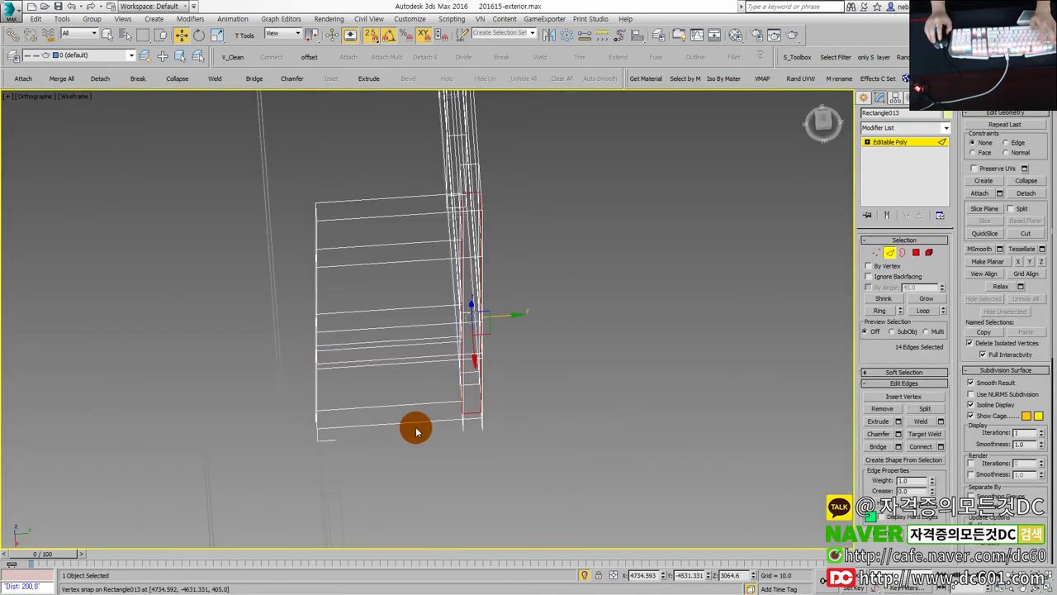
click(397, 334)
key(alt+r)
alt+middle_drag(378, 265, 378, 253)
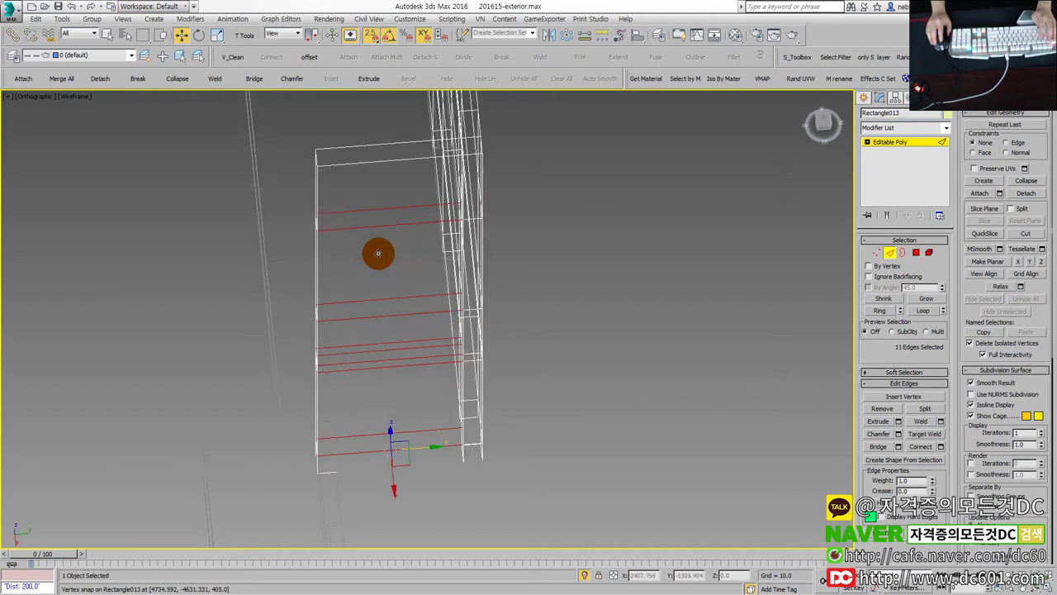
click(379, 259)
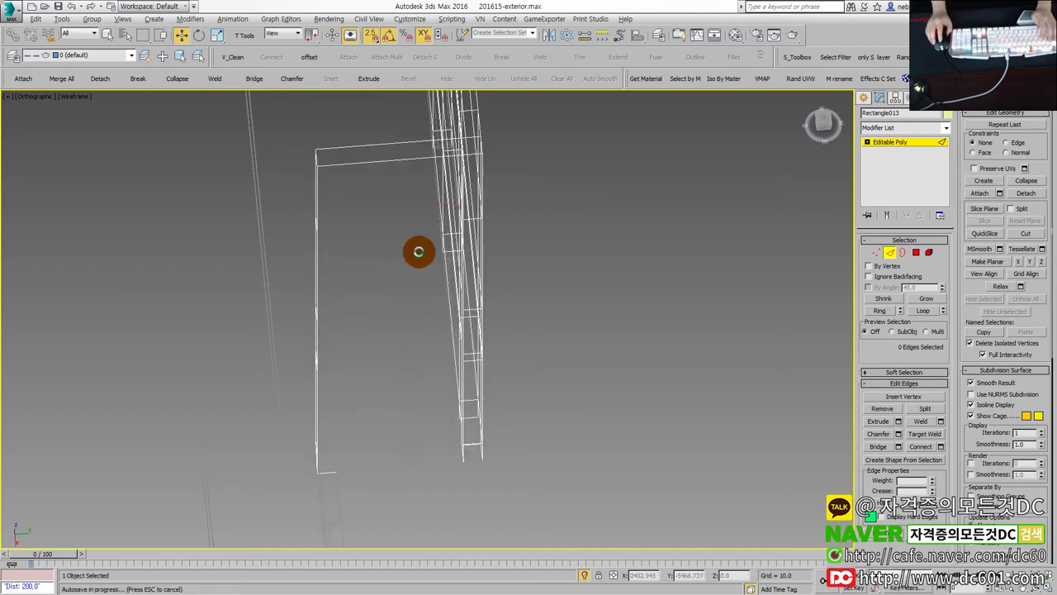
mouse_move(380, 295)
alt+middle_down()
mouse_move(396, 267)
mouse_move(422, 269)
alt+middle_up()
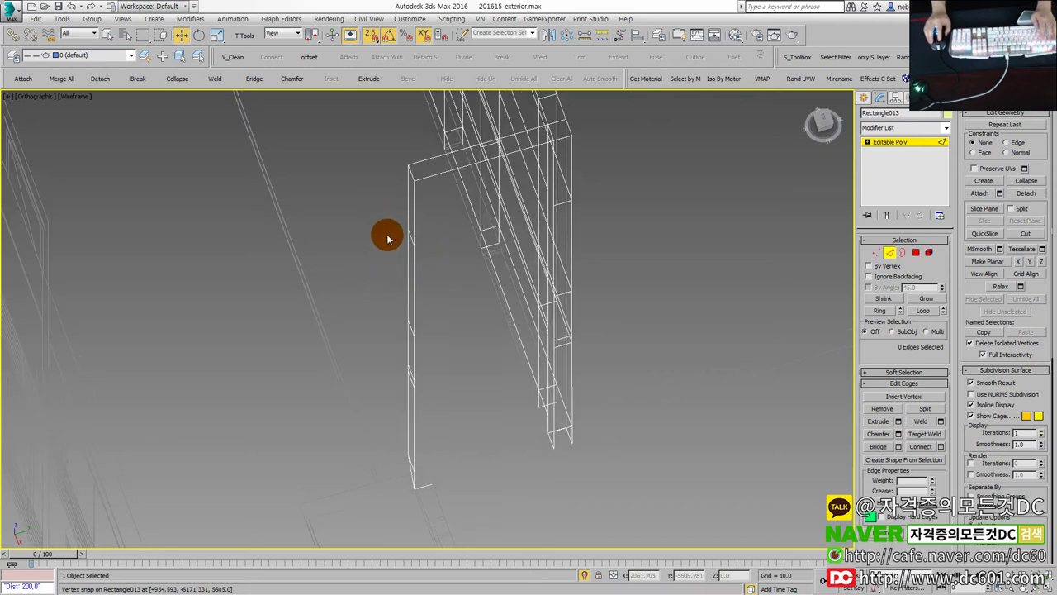
mouse_move(418, 462)
alt+middle_down()
mouse_move(438, 474)
mouse_move(437, 455)
mouse_move(397, 448)
alt+middle_up()
alt+click(404, 459)
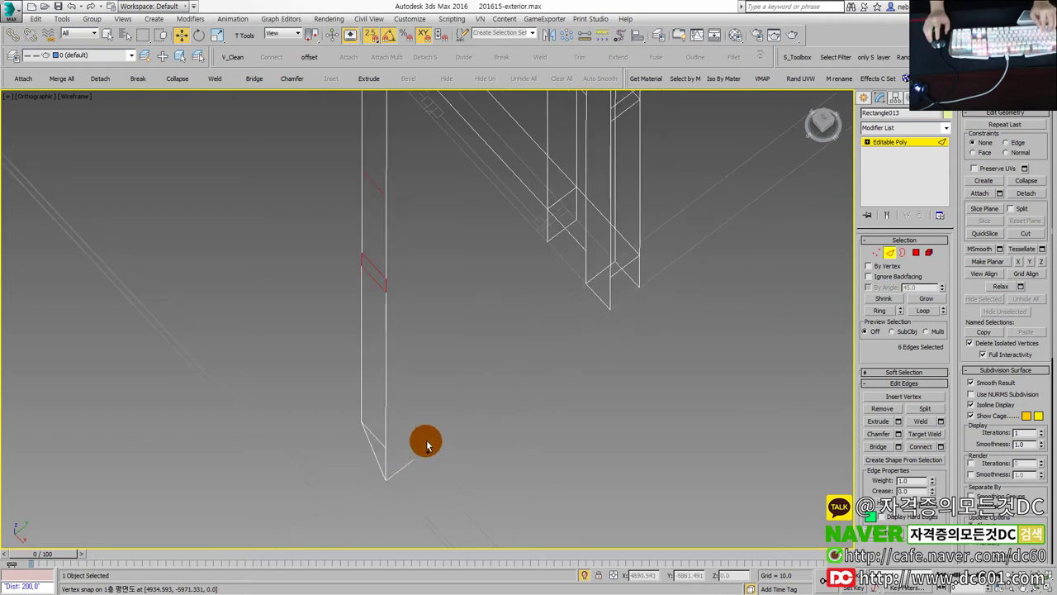
Select the frame's bottom edges and nudge one to reshape the frame leg.
key(shift+z)
key(shift+z)
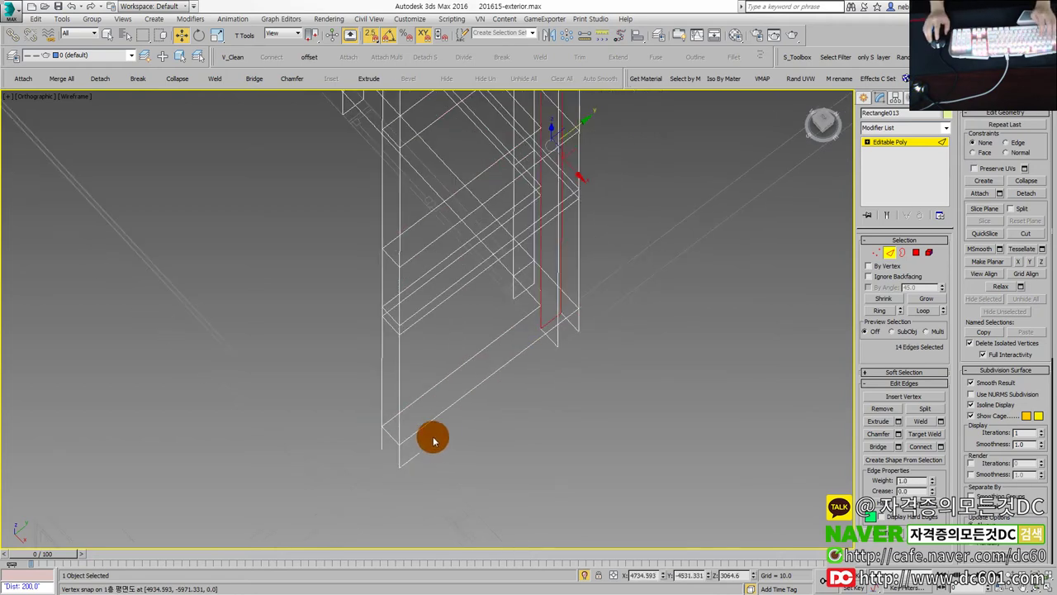
key(shift+z)
key(shift+z)
drag(426, 409, 399, 364)
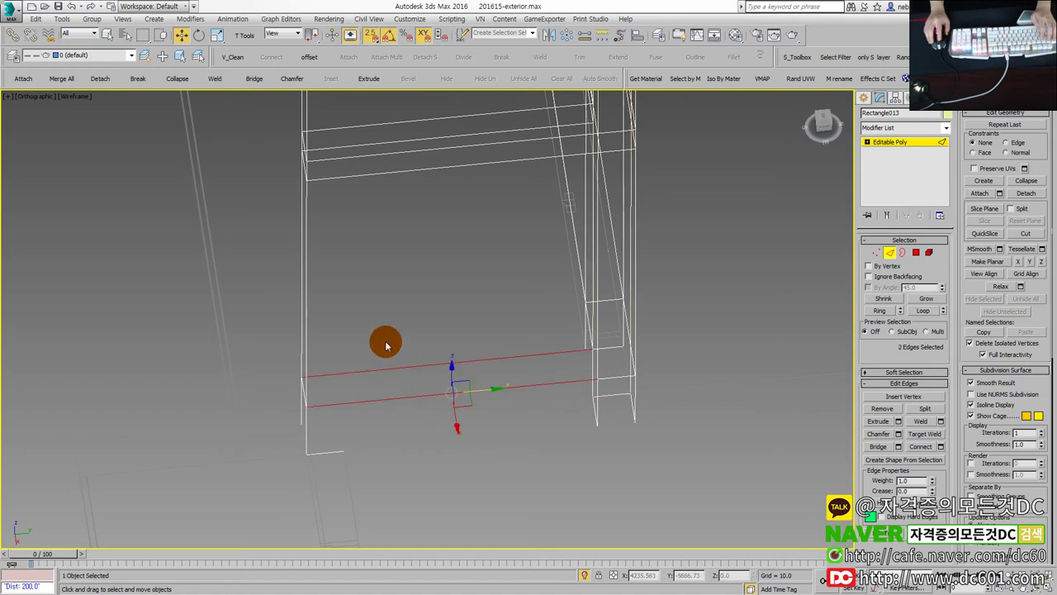
ctrl+drag(264, 364, 322, 423)
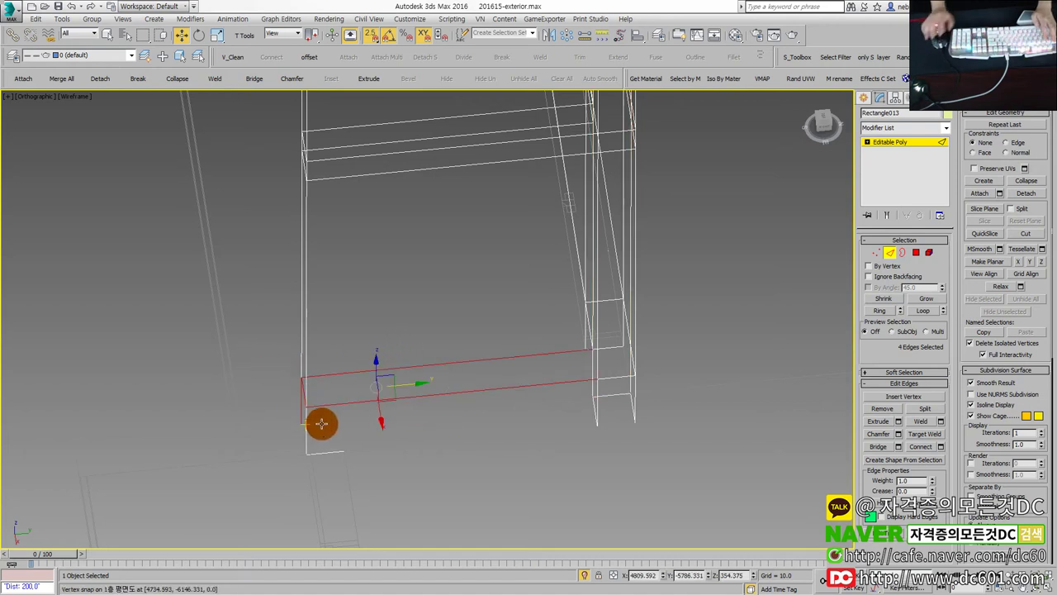
alt+middle_drag(321, 423, 354, 421)
click(355, 421)
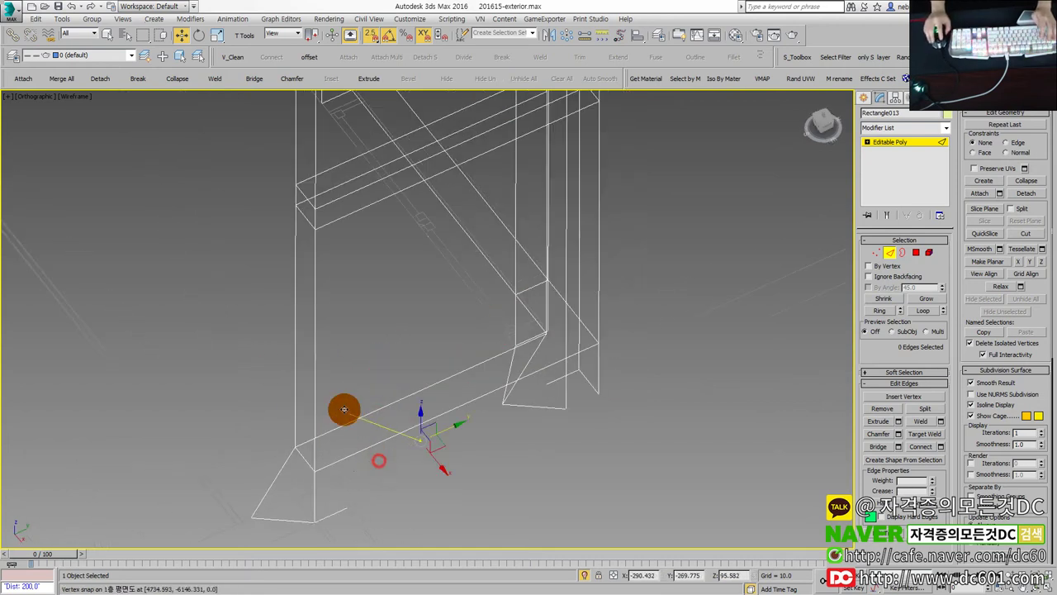
drag(353, 420, 359, 419)
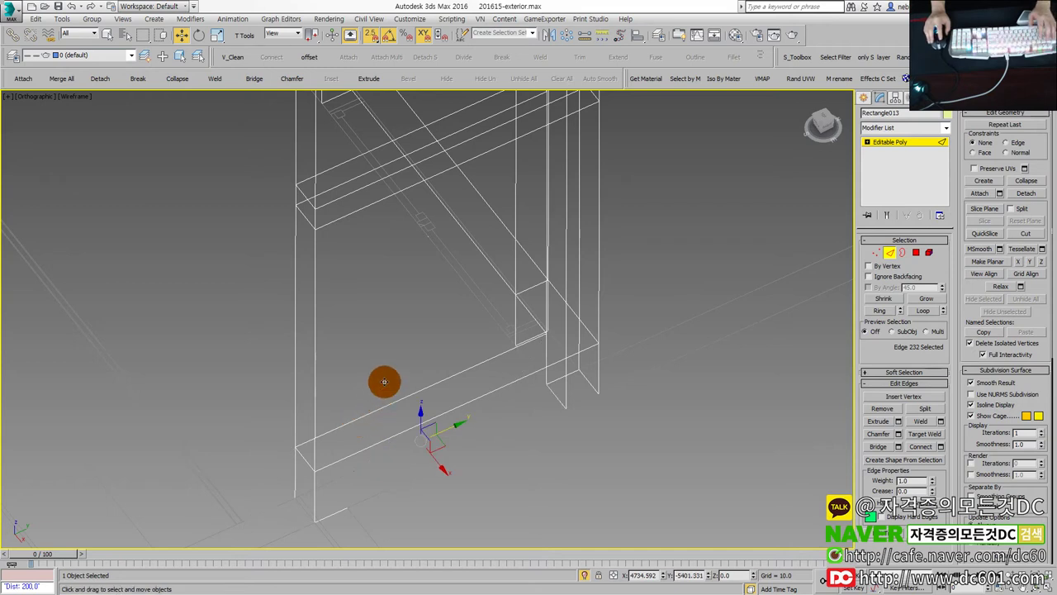
click(399, 450)
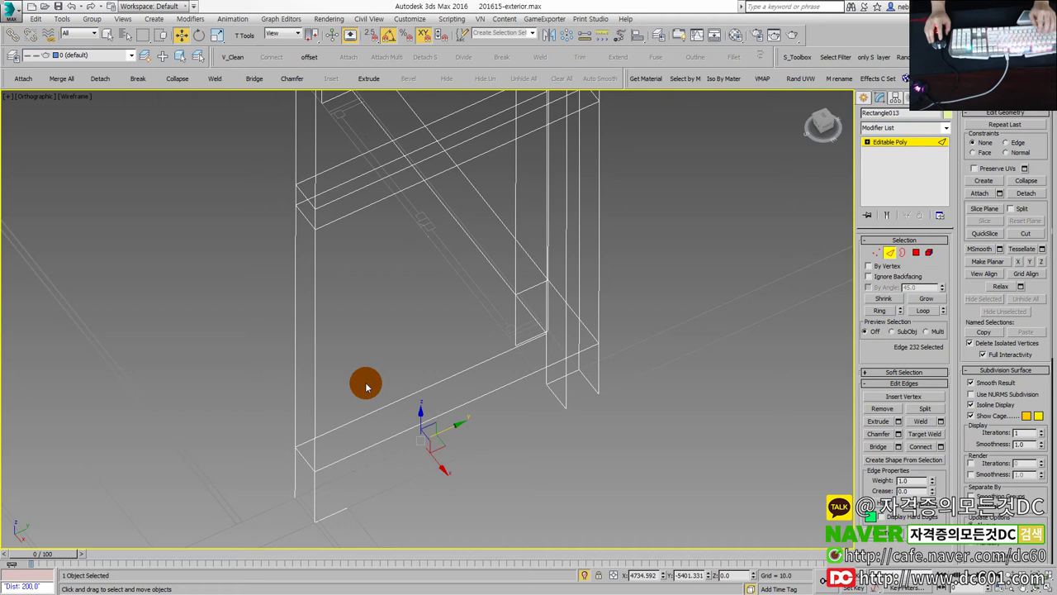
key(2)
key(2)
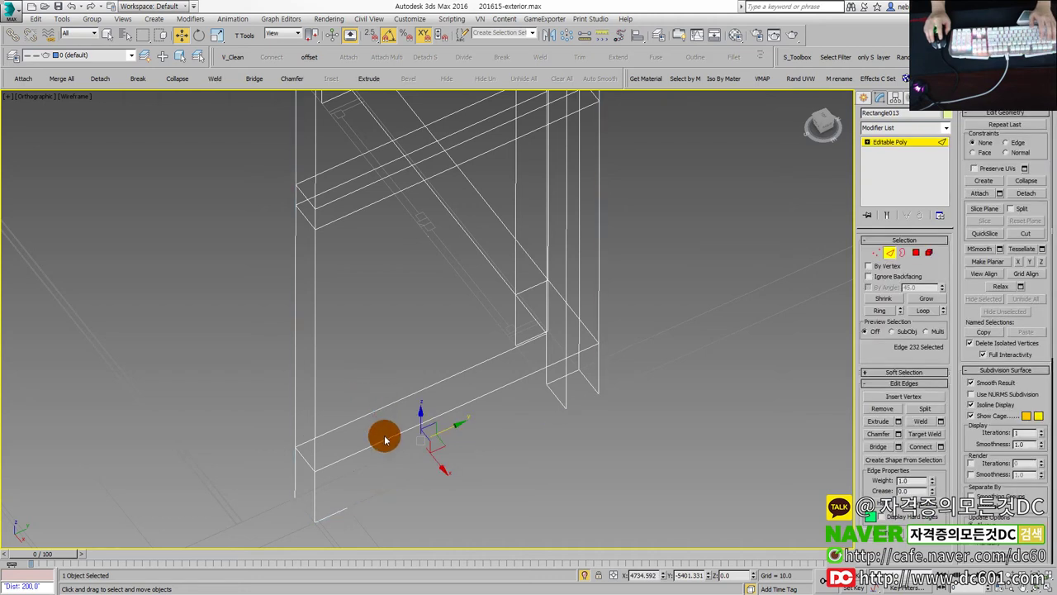
key(q)
ctrl+click(361, 404)
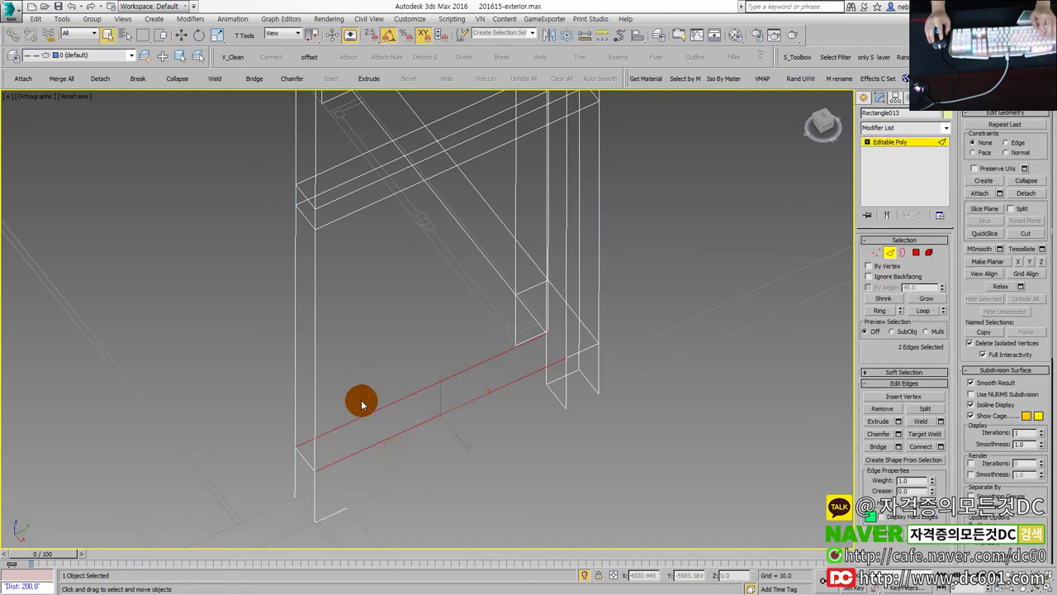
Try edge selections across the frame from several angles, ending with nothing selected.
mouse_move(312, 467)
alt+middle_down()
mouse_move(405, 408)
mouse_move(408, 371)
mouse_move(318, 381)
mouse_move(289, 459)
alt+middle_up()
drag(258, 275, 258, 275)
mouse_move(258, 275)
alt+middle_down()
mouse_move(309, 373)
mouse_move(241, 425)
mouse_move(232, 411)
alt+middle_up()
drag(206, 345, 261, 397)
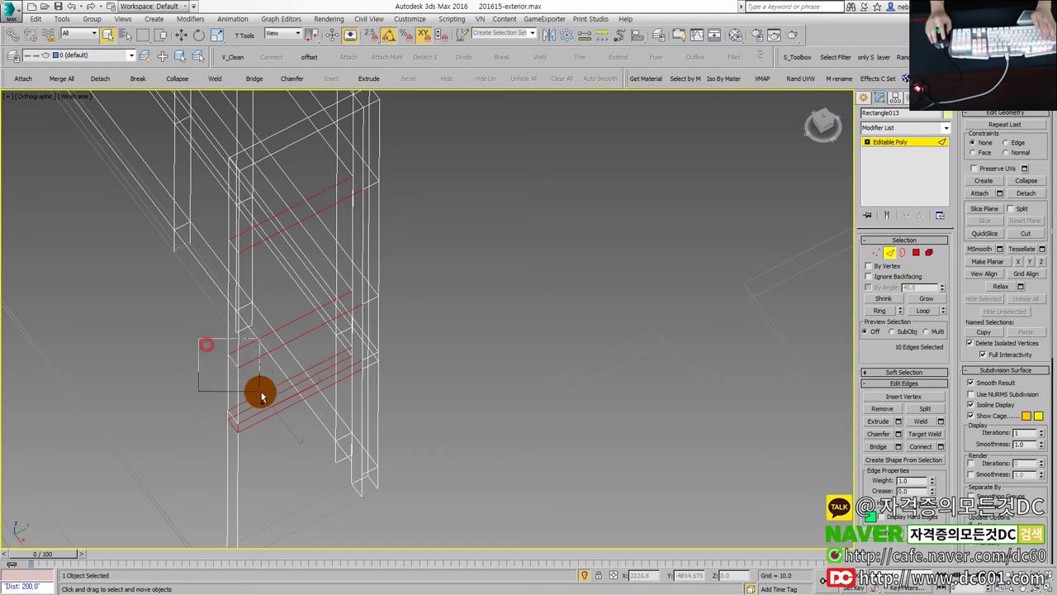
click(256, 444)
mouse_move(256, 445)
alt+middle_down()
mouse_move(248, 434)
mouse_move(207, 452)
mouse_move(262, 452)
alt+middle_up()
drag(262, 451, 222, 276)
mouse_move(236, 431)
alt+middle_down()
mouse_move(286, 430)
mouse_move(219, 359)
mouse_move(207, 300)
alt+middle_up()
ctrl+click(209, 295)
mouse_move(213, 391)
alt+middle_down()
mouse_move(220, 418)
mouse_move(254, 395)
mouse_move(245, 413)
mouse_move(215, 406)
alt+middle_up()
drag(253, 480, 241, 341)
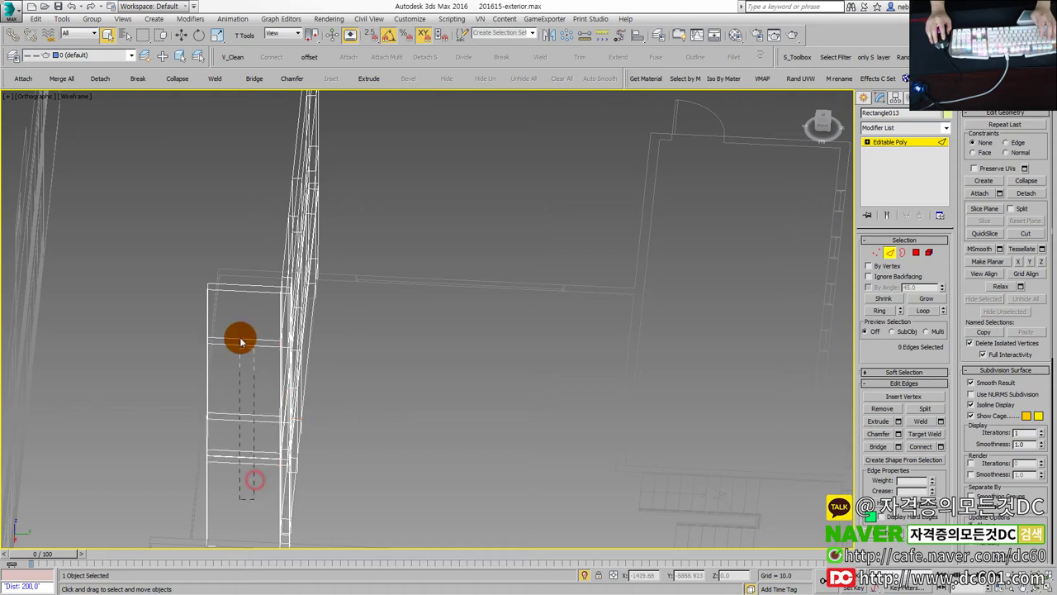
click(238, 329)
alt+middle_drag(256, 342, 255, 300)
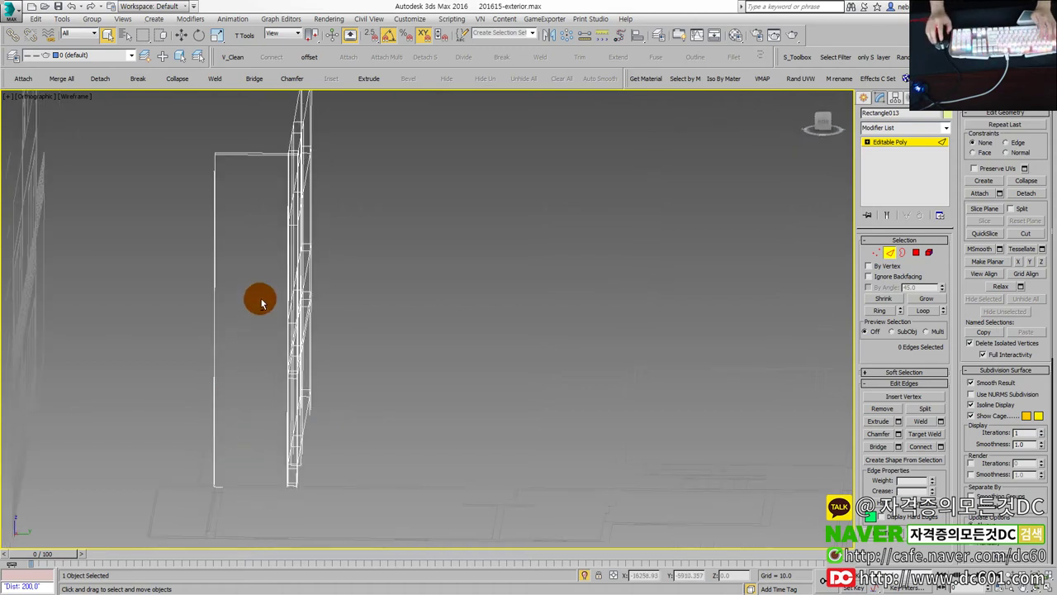
Review the wall in the Left view in wireframe and shaded display.
key(alt+w)
click(524, 283)
key(alt+w)
scroll(493, 271, down, 3)
key(F3)
scroll(550, 290, up, 2)
scroll(492, 288, up, 3)
key(F3)
key(alt+w)
click(542, 421)
key(alt+w)
Select edges on the wall's left part and orbit around the frame in shaded view.
alt+middle_drag(263, 254, 327, 283)
drag(239, 205, 321, 454)
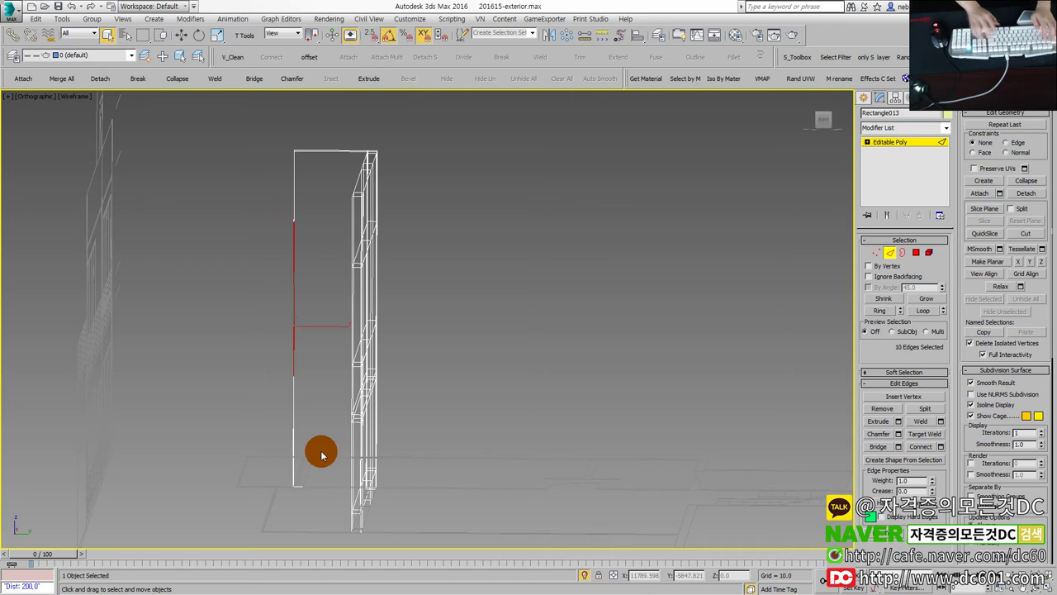
mouse_move(361, 290)
alt+middle_down()
mouse_move(405, 311)
mouse_move(359, 337)
alt+middle_up()
click(392, 297)
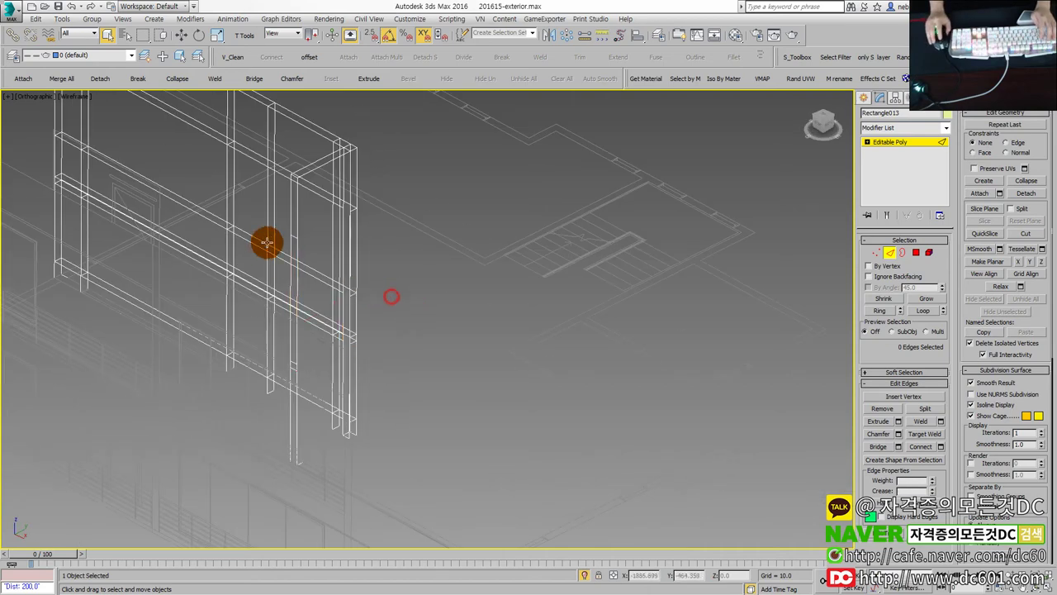
scroll(325, 231, up, 3)
mouse_move(321, 388)
alt+middle_down()
mouse_move(347, 363)
mouse_move(348, 447)
mouse_move(482, 371)
alt+middle_up()
key(F3)
alt+middle_drag(507, 333, 484, 366)
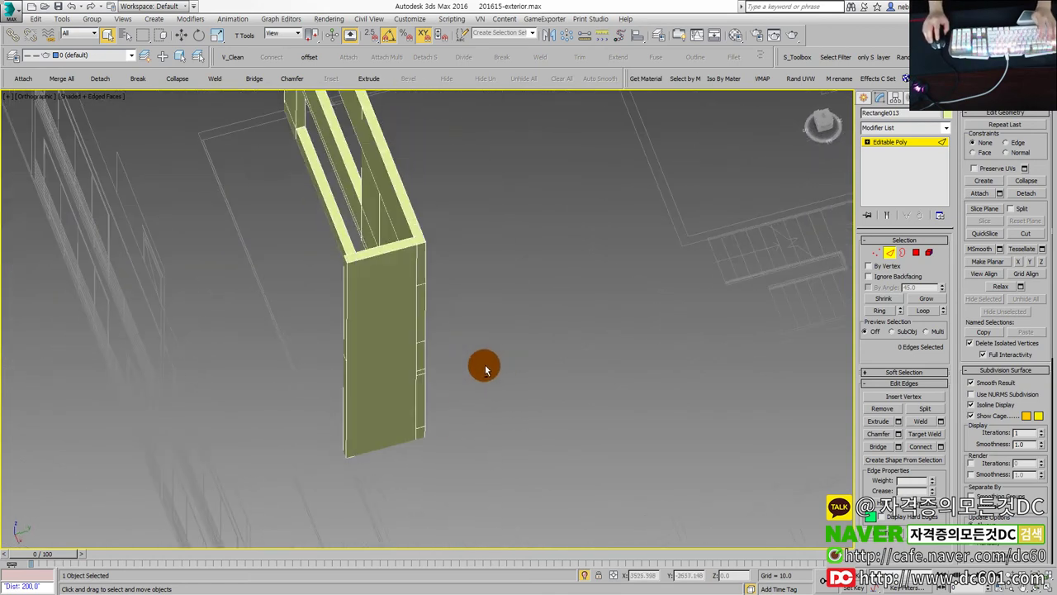
In the Top view, Connect the four vertical end edges to add new edge divisions.
key(alt+w)
click(295, 295)
key(alt+w)
click(570, 389)
mouse_move(565, 388)
mouse_down()
mouse_move(390, 353)
mouse_move(457, 367)
mouse_up()
key(2)
drag(527, 370, 380, 349)
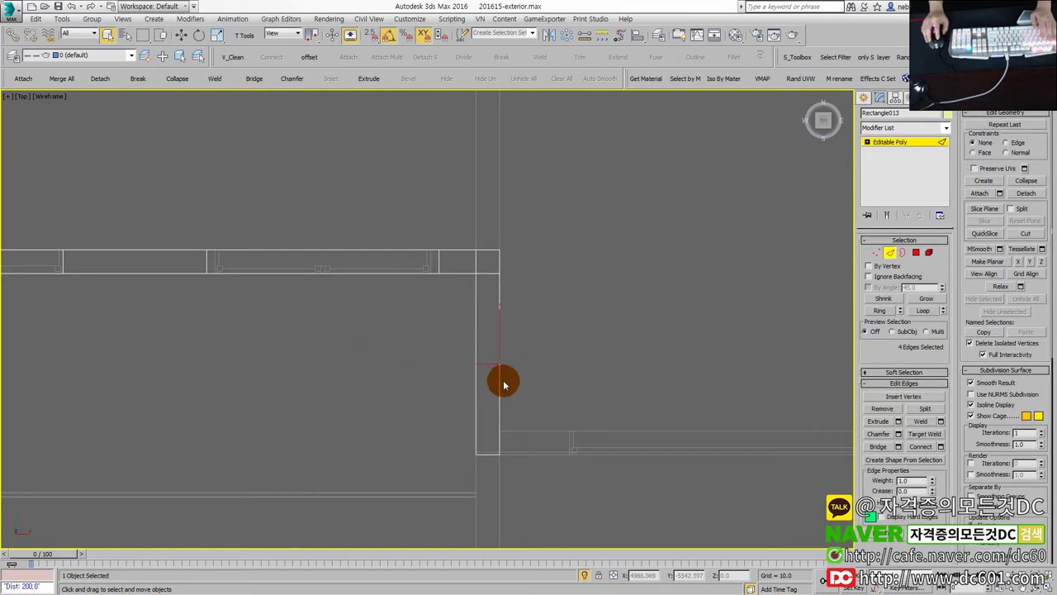
key(ctrl+shift+e)
click(674, 317)
scroll(488, 373, up, 3)
key(w)
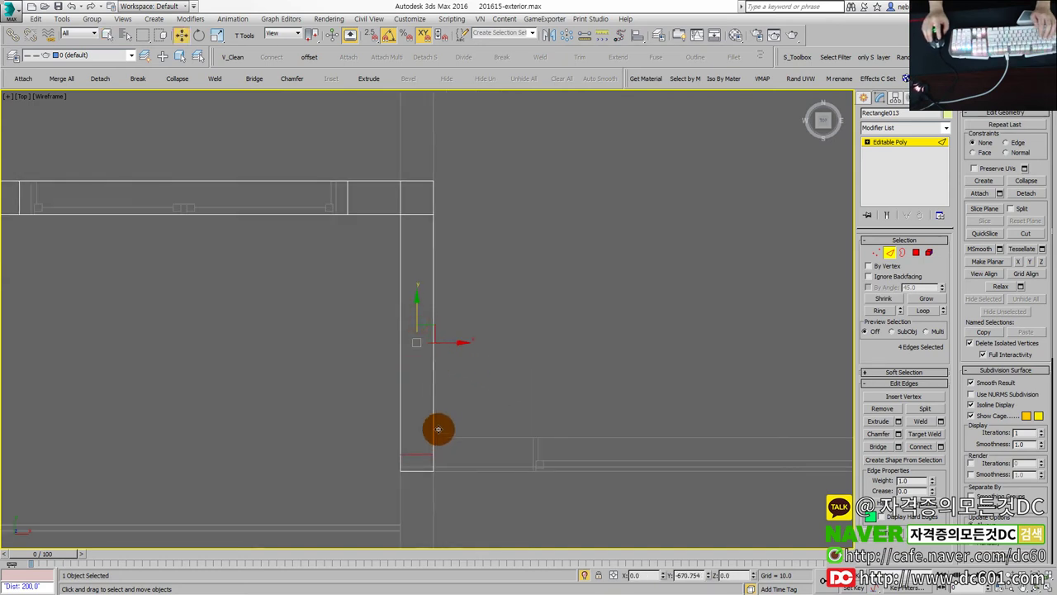
key(alt+w)
key(alt+w)
Select Rectangle013's end face and move it along X in Top view to extend the wall.
key(4)
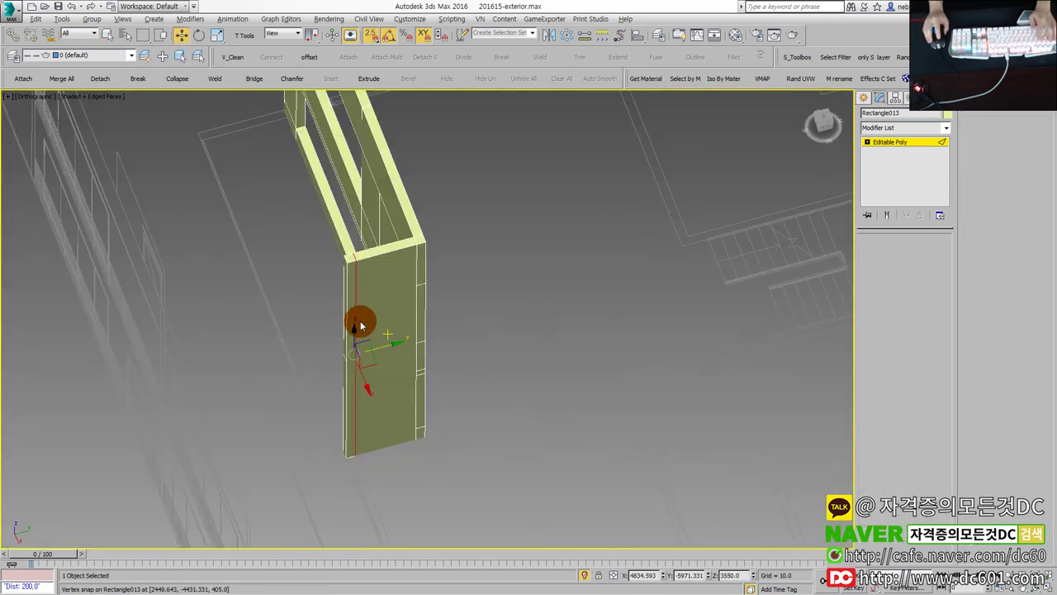
click(347, 304)
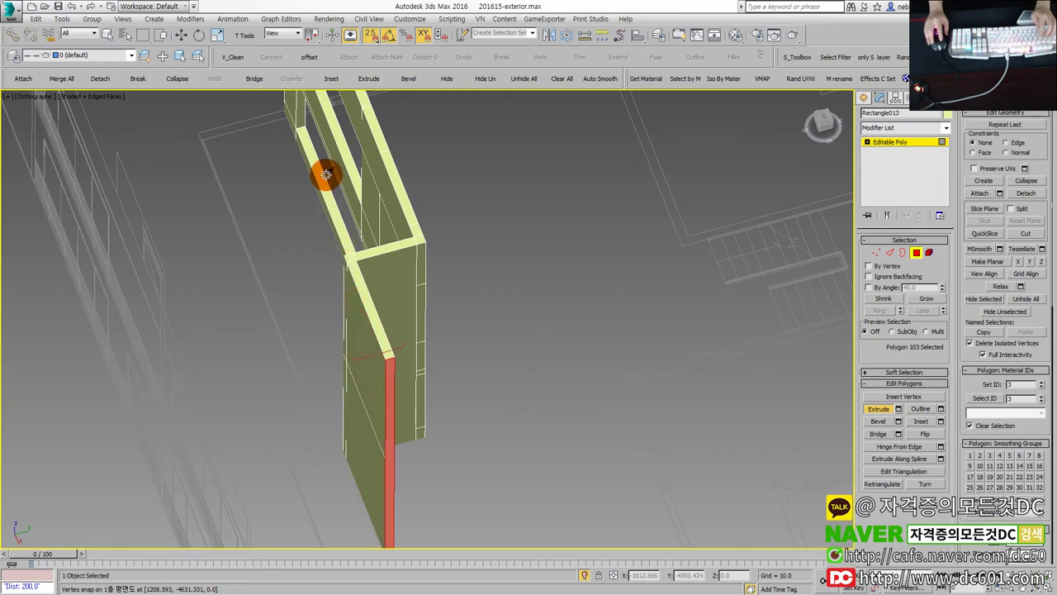
key(alt+w)
key(alt+w)
scroll(539, 372, down, 3)
scroll(539, 371, up, 2)
key(w)
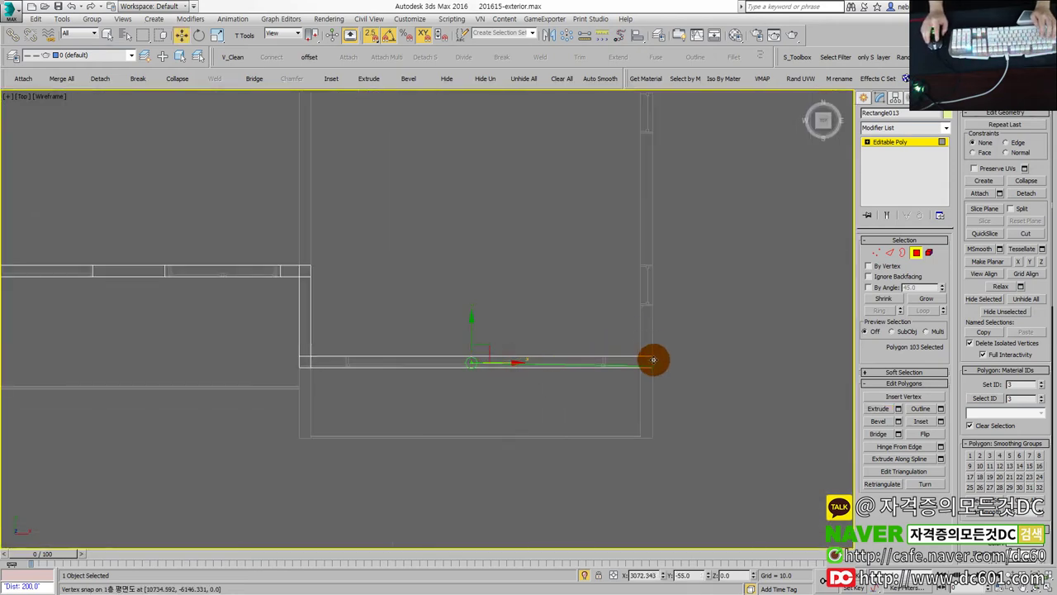
key(alt+w)
Inspect the extended wall in Perspective, selecting and then clearing a horizontal edge.
key(alt+w)
scroll(513, 347, up, 3)
scroll(513, 347, down, 3)
scroll(562, 380, up, 3)
key(alt+w)
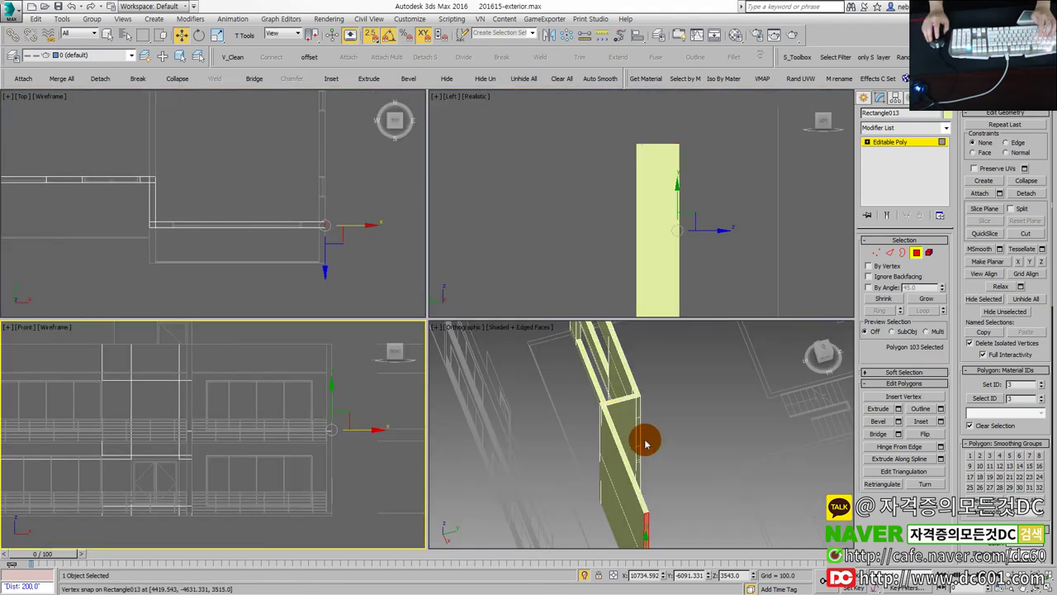
key(alt+w)
mouse_move(578, 450)
alt+middle_down()
mouse_move(509, 463)
mouse_move(432, 396)
alt+middle_up()
key(4)
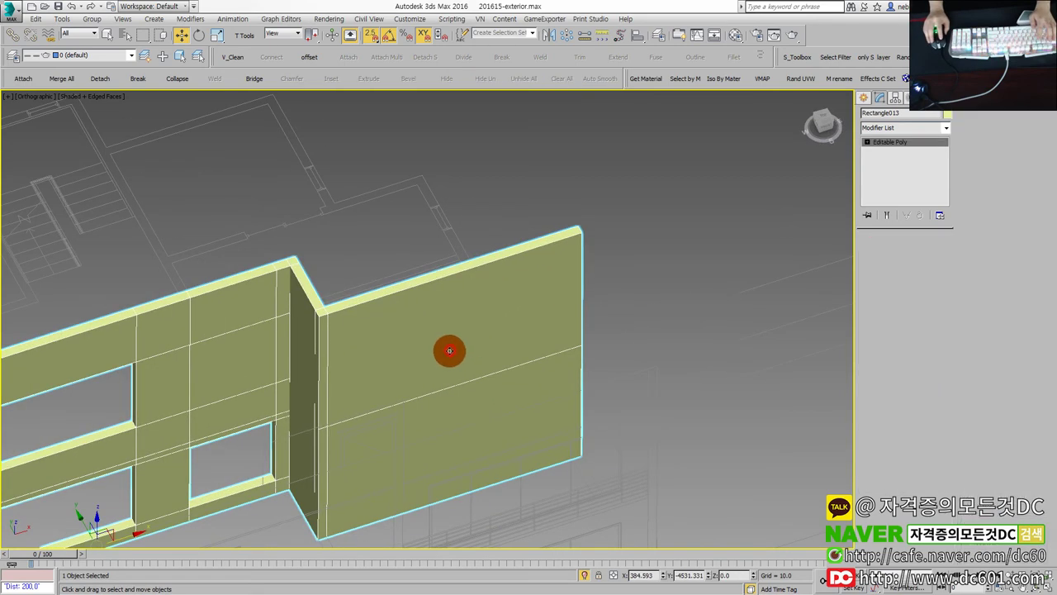
key(2)
click(402, 410)
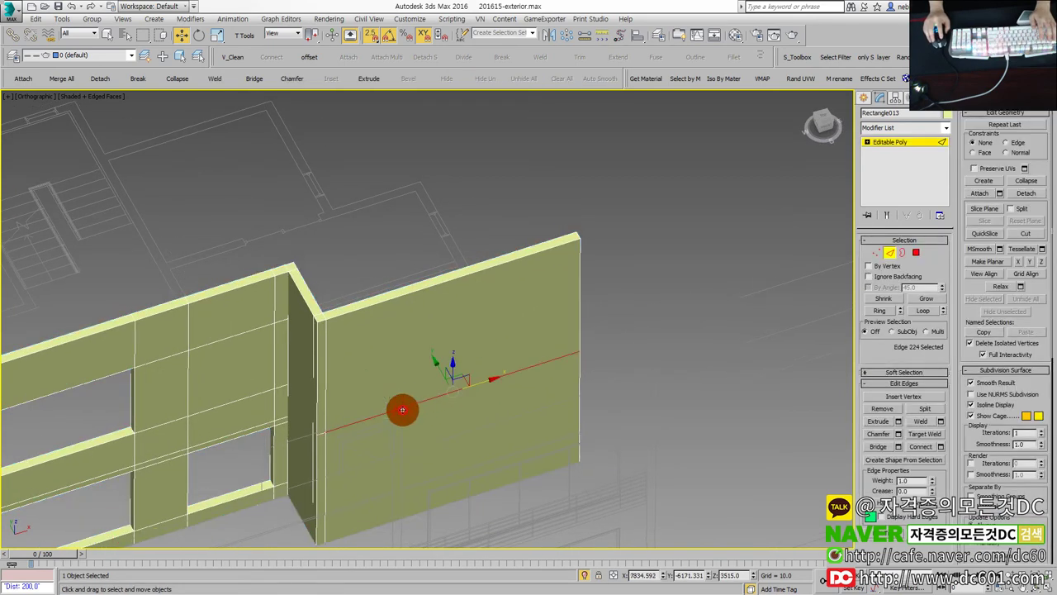
key(BackSpace)
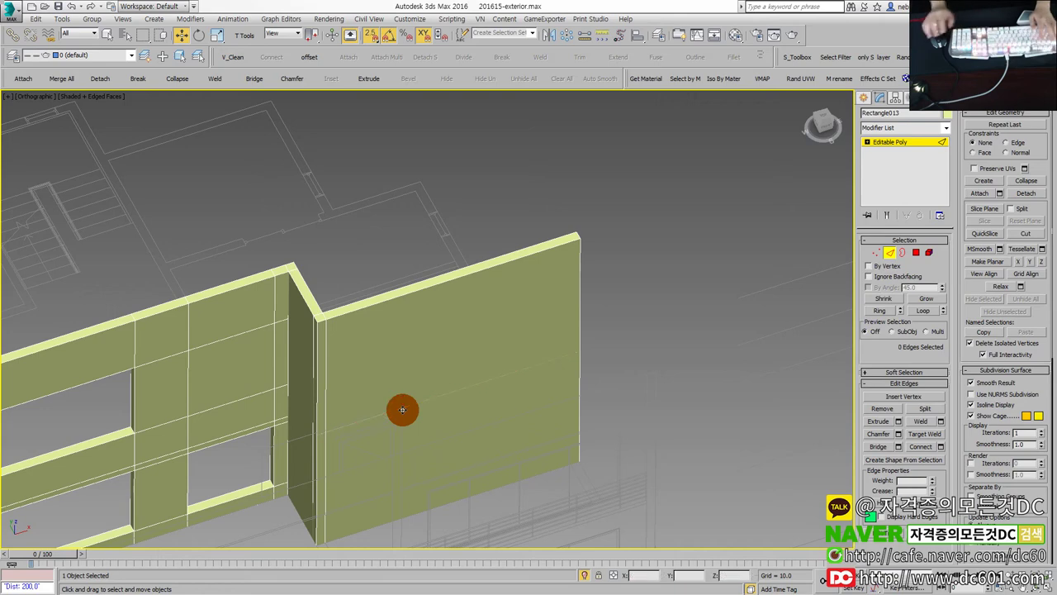
Select the extended wall face and QuickSlice a horizontal cut along the window top in Front view.
key(4)
click(453, 366)
key(alt+w)
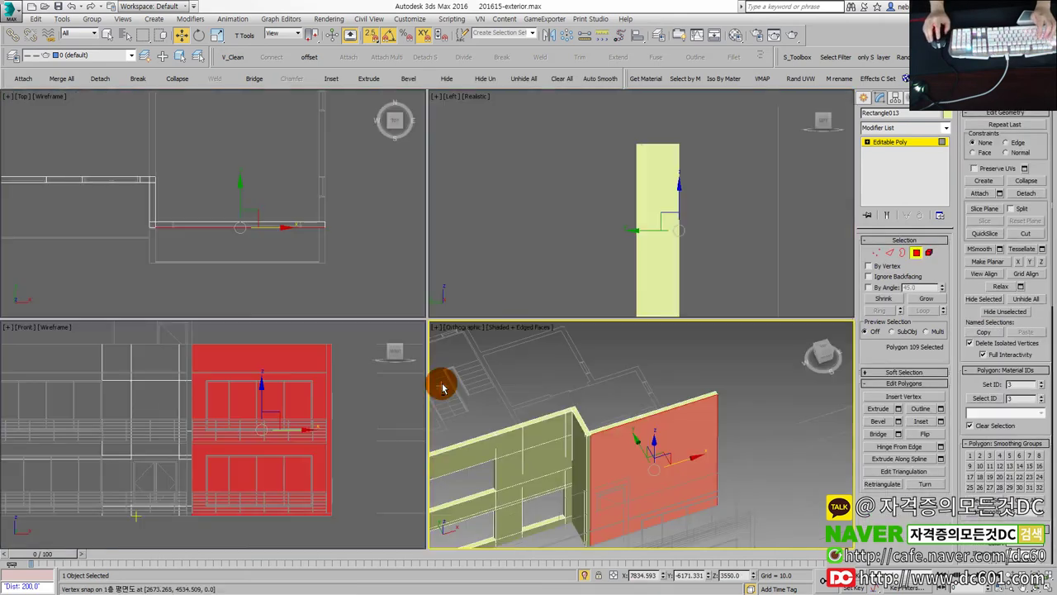
key(alt+w)
scroll(490, 299, up, 3)
middle_drag(489, 300, 417, 333)
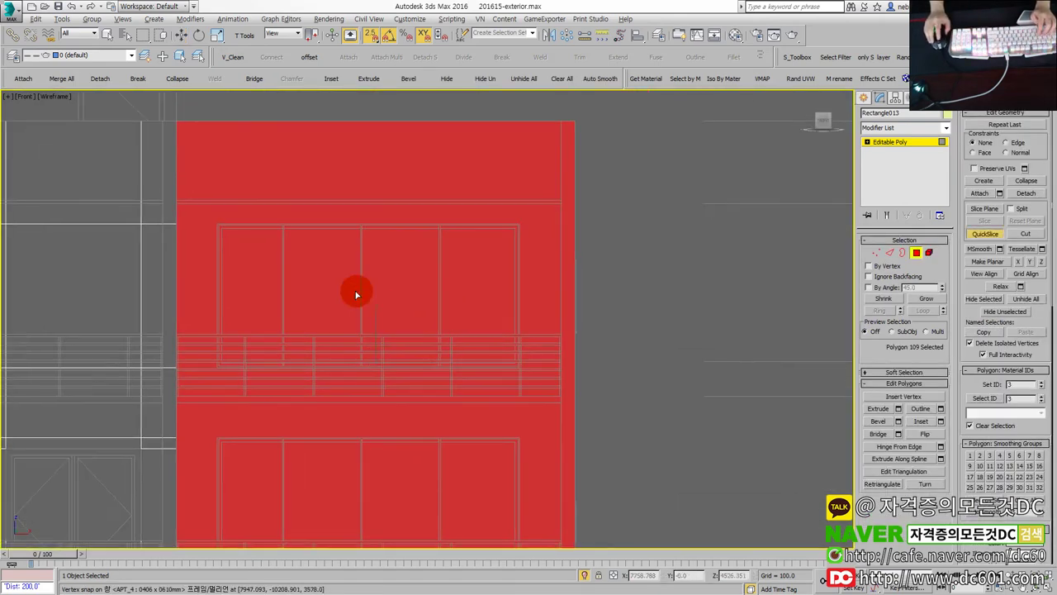
key(ctrl+shift+q)
scroll(217, 213, up, 2)
click(217, 221)
click(647, 228)
click(645, 231)
Slice the remaining cuts along the window corners and lower window edge, then stop QuickSlice.
scroll(639, 376, up, 2)
scroll(643, 384, up, 2)
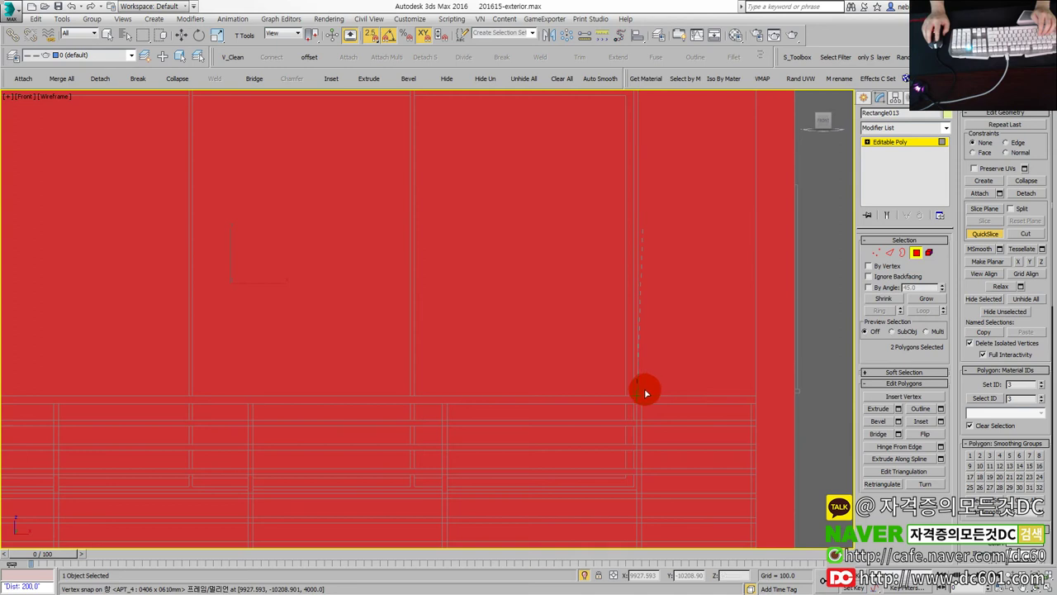
scroll(647, 393, down, 4)
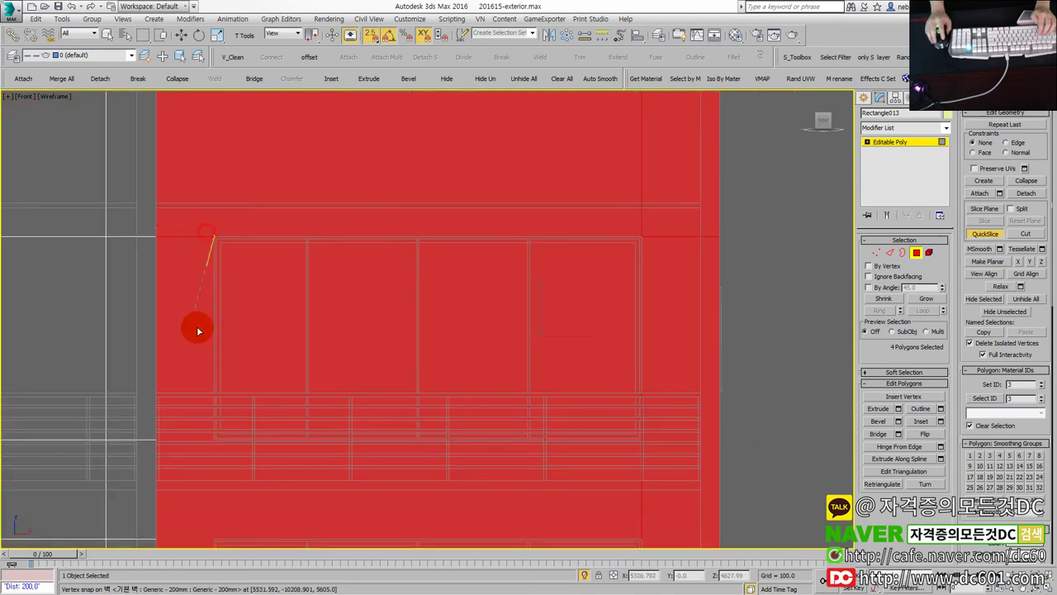
scroll(213, 445, up, 3)
click(223, 450)
scroll(331, 446, down, 2)
scroll(290, 349, up, 1)
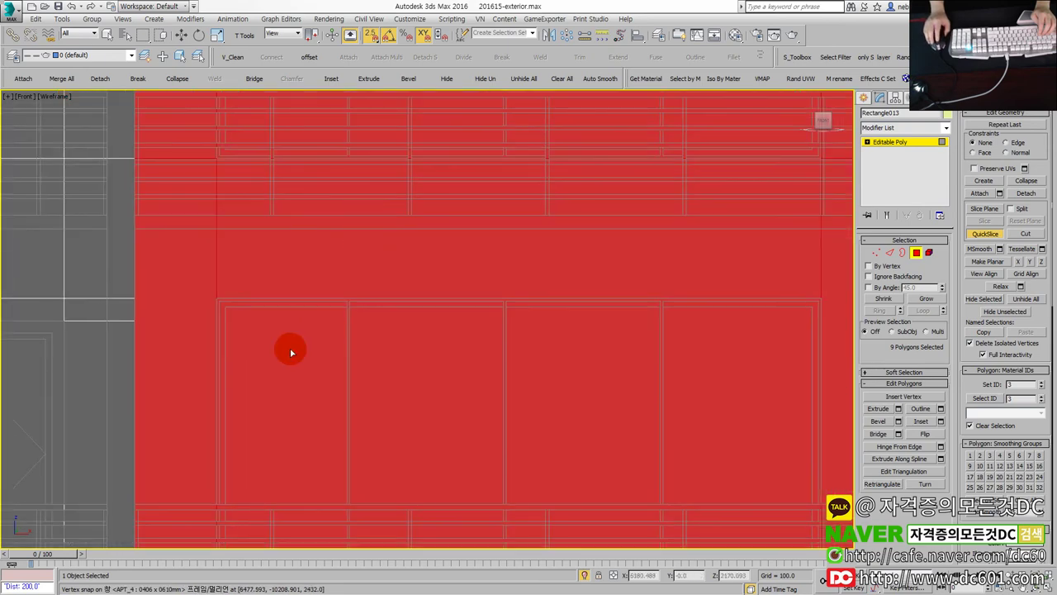
click(818, 301)
scroll(484, 330, down, 2)
scroll(184, 413, up, 1)
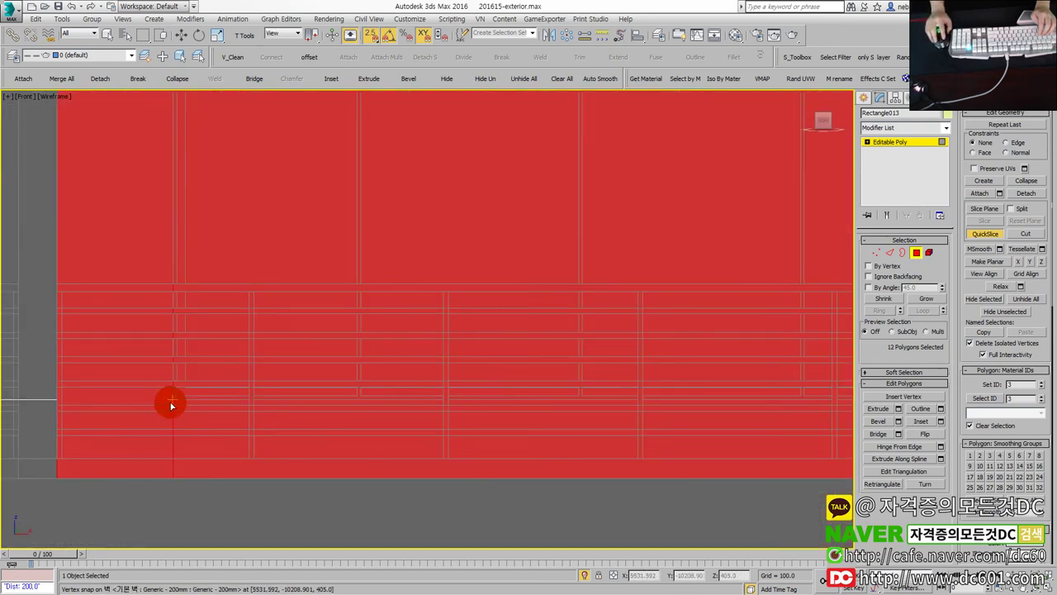
click(246, 406)
scroll(256, 407, down, 2)
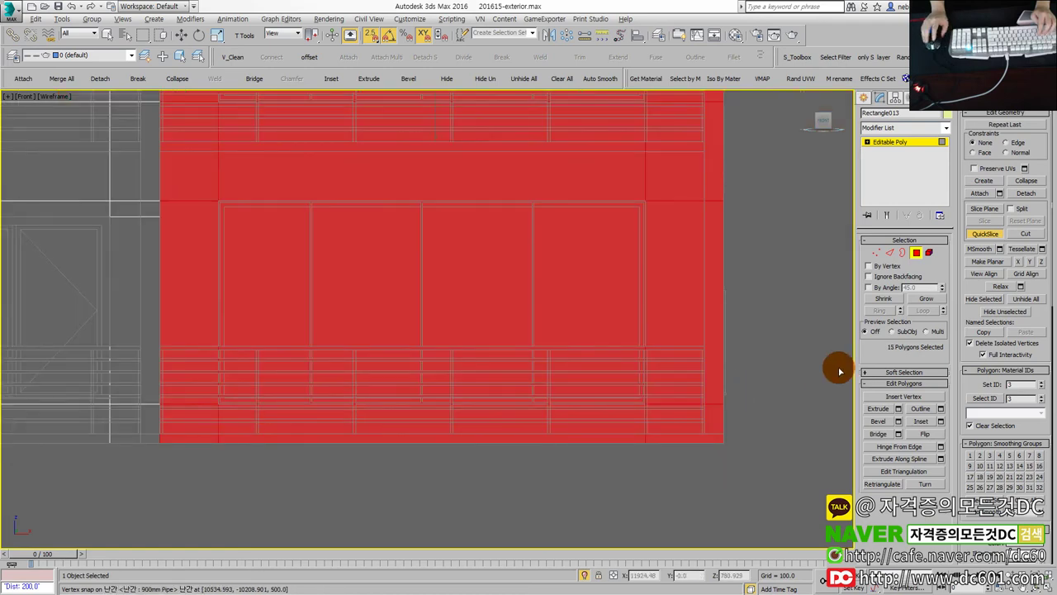
click(984, 235)
key(alt+w)
key(alt+w)
Exit sub-object mode, reselect the wall, and select its back face in Perspective.
key(6)
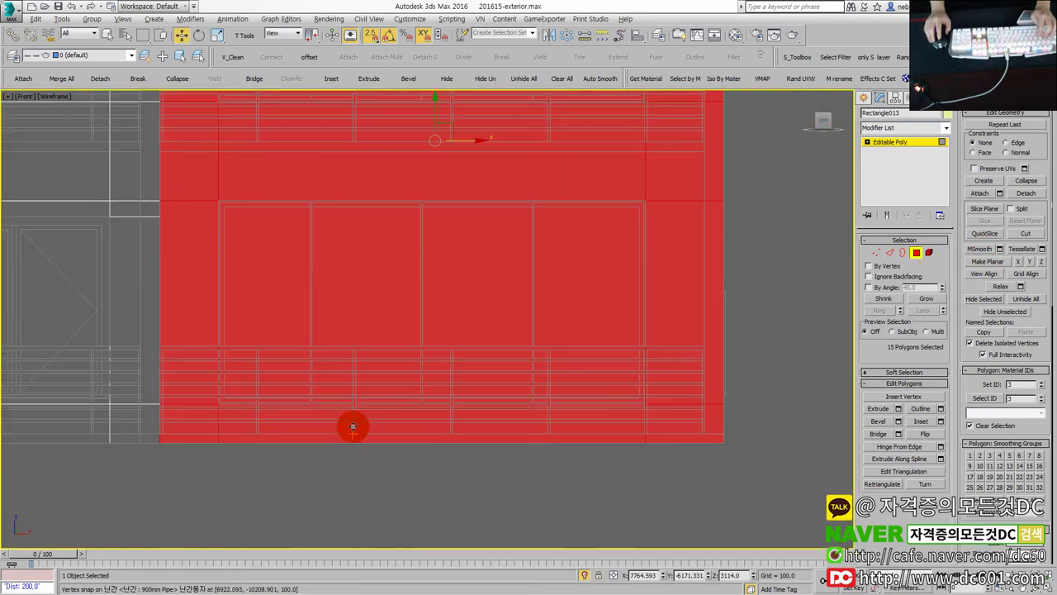
middle_drag(472, 358, 436, 390)
click(443, 372)
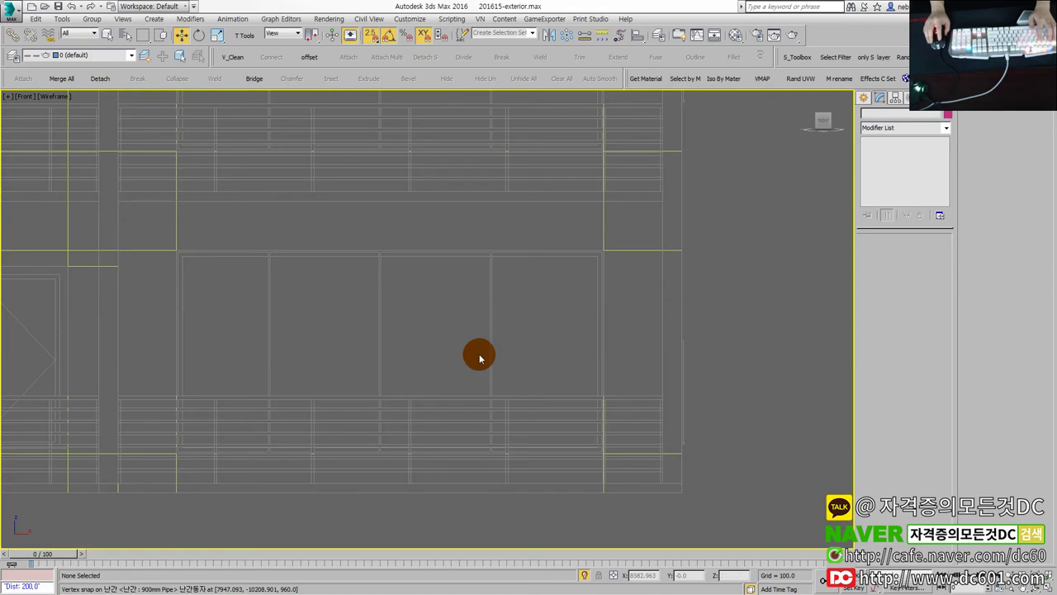
click(637, 251)
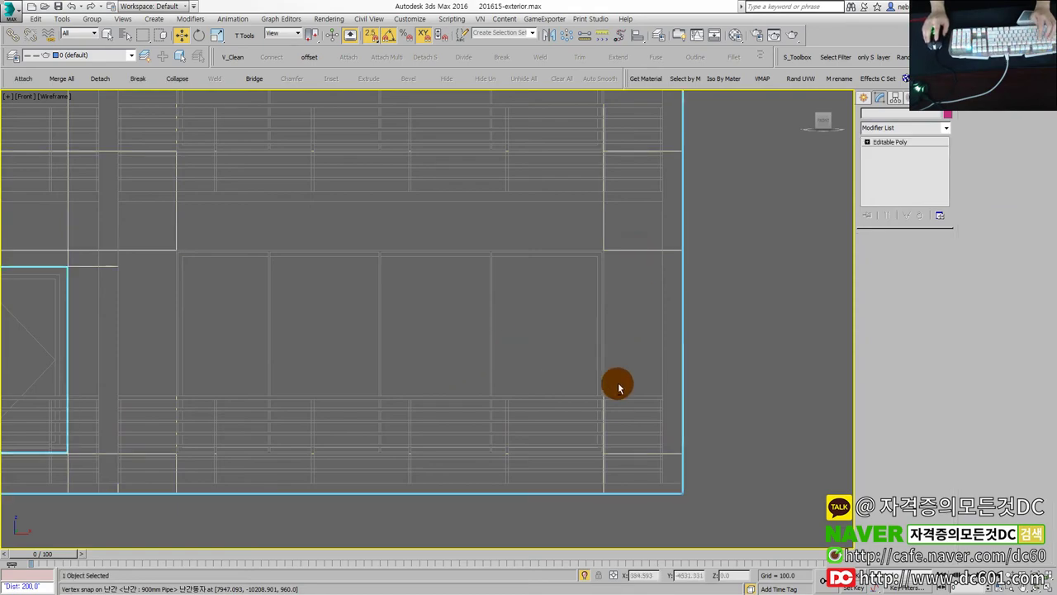
key(alt+w)
key(alt+w)
mouse_move(638, 467)
alt+middle_down()
mouse_move(694, 455)
mouse_move(455, 455)
mouse_move(474, 418)
mouse_move(408, 443)
mouse_move(227, 441)
mouse_move(349, 406)
mouse_move(484, 420)
mouse_move(293, 411)
alt+middle_up()
key(4)
click(327, 414)
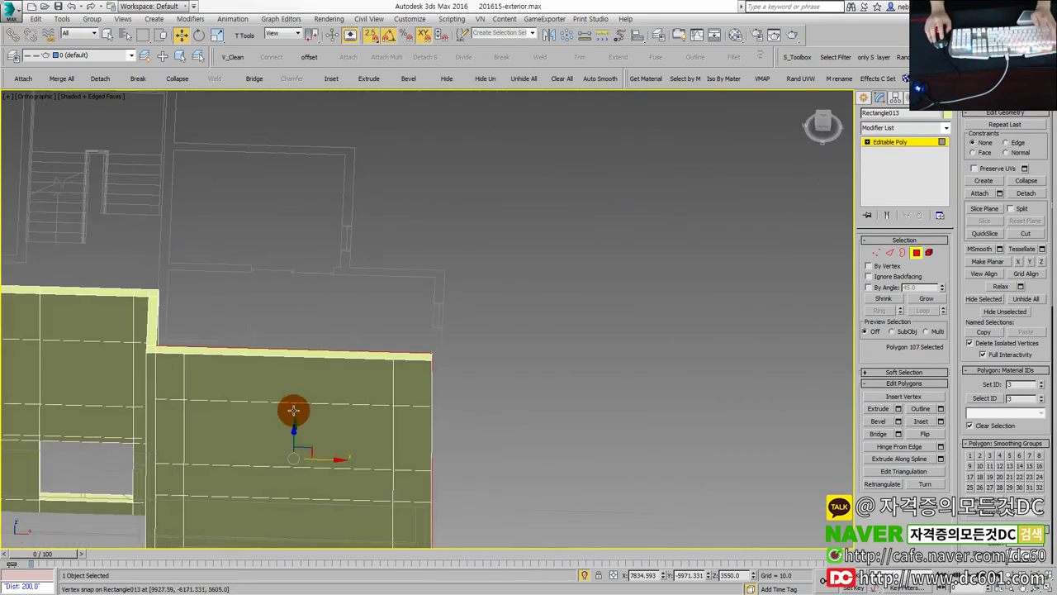
QuickSlice the back face in Front view along the window's top edge and corners.
key(alt+w)
right_click(396, 382)
key(alt+w)
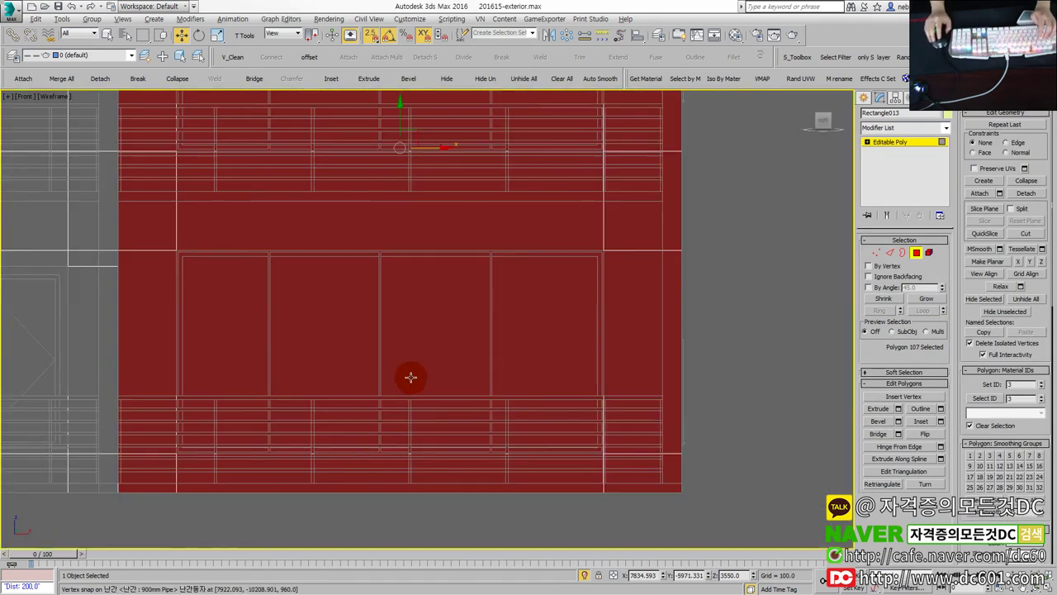
scroll(293, 339, down, 3)
scroll(204, 272, up, 2)
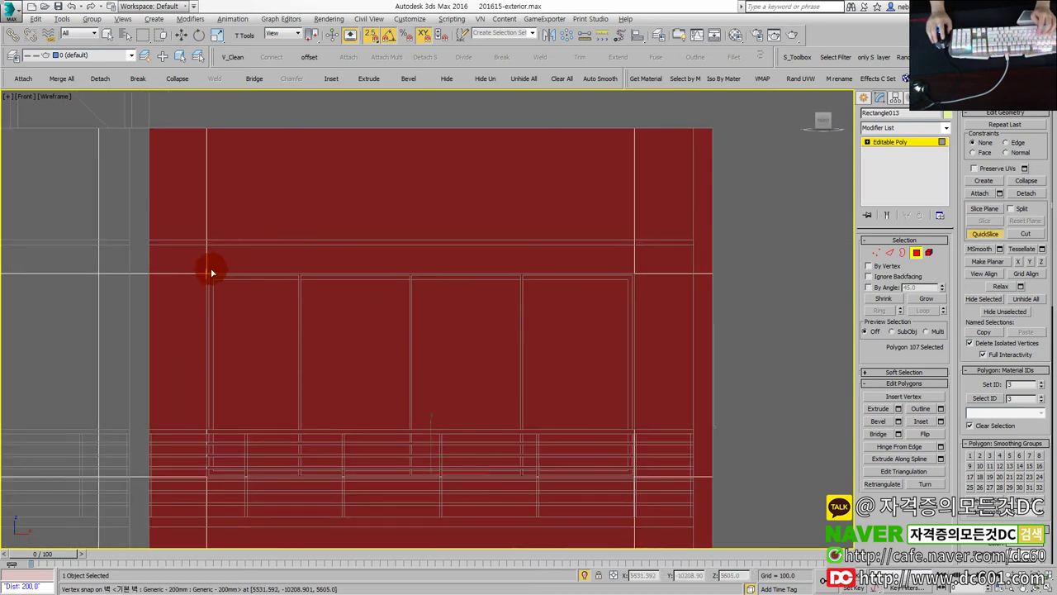
click(207, 273)
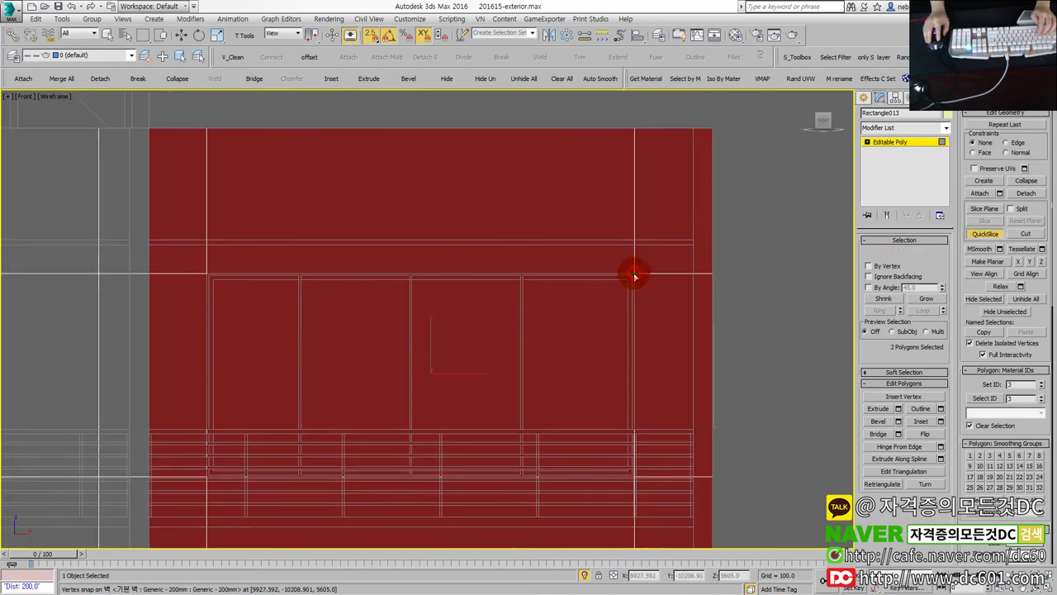
scroll(496, 347, down, 2)
scroll(284, 259, up, 4)
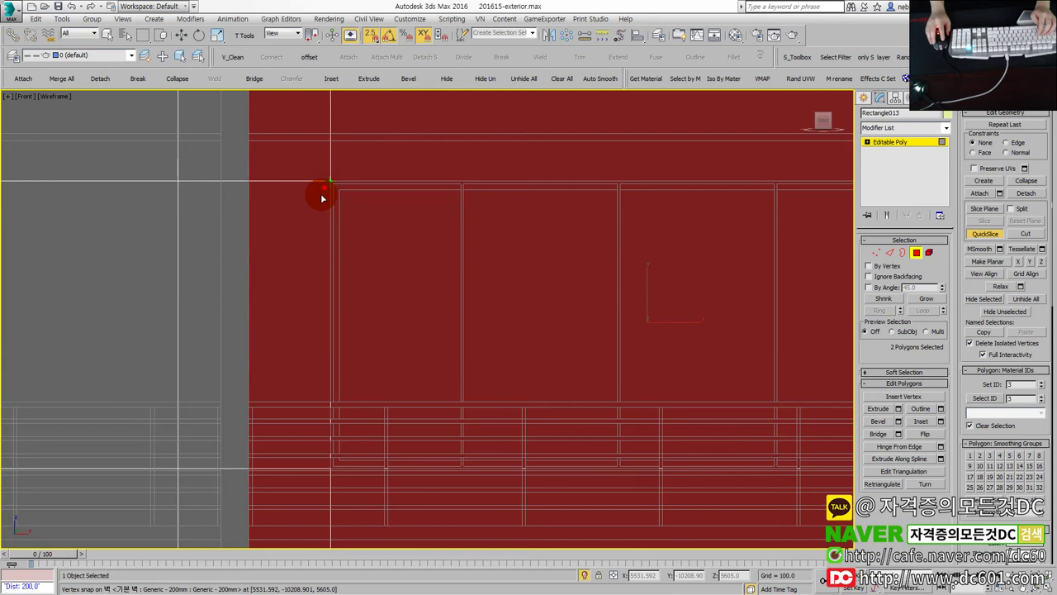
click(331, 399)
scroll(355, 417, up, 1)
scroll(338, 402, up, 2)
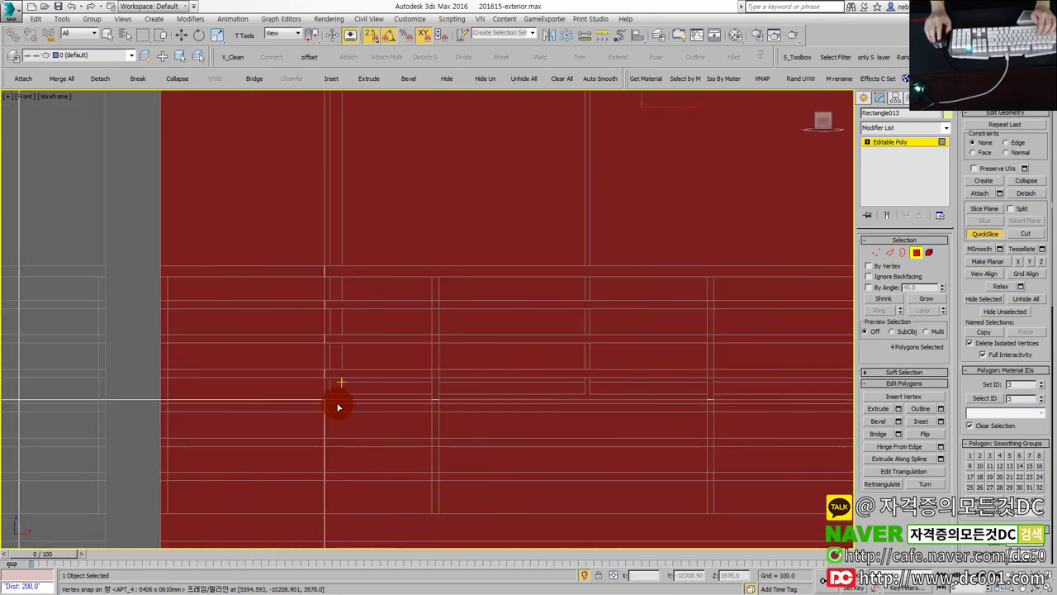
click(325, 400)
click(428, 403)
Bring the lower window edges into view and select the face inside the lower window.
scroll(448, 465, down, 2)
scroll(355, 248, up, 2)
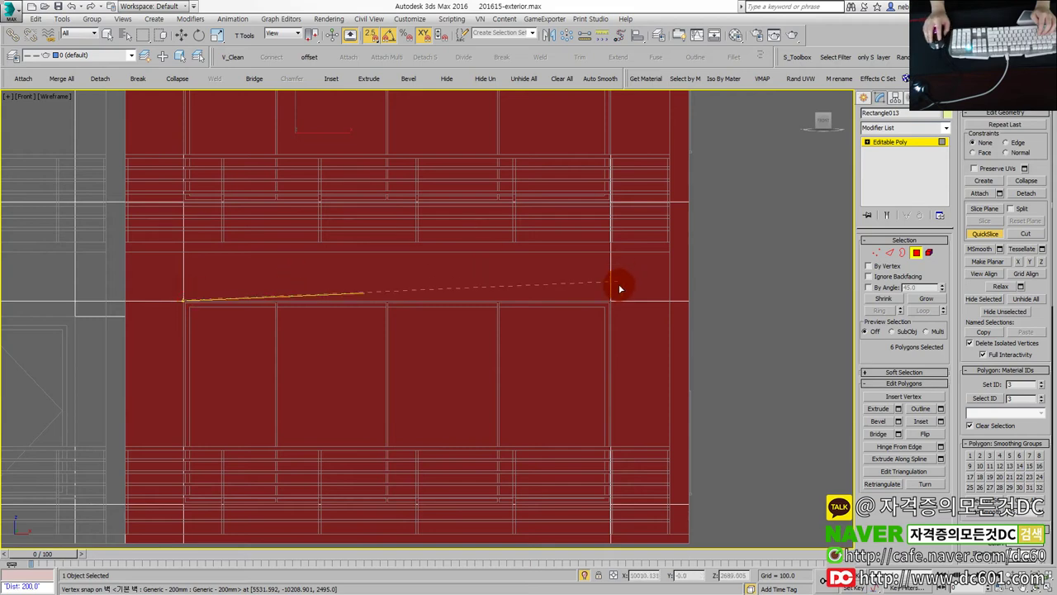
scroll(635, 437, up, 2)
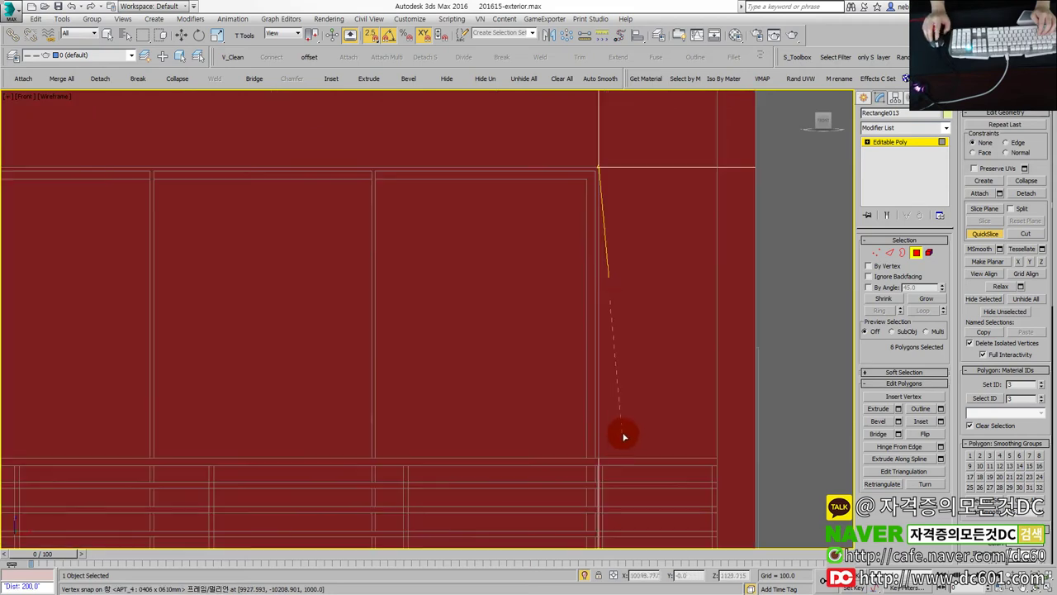
scroll(621, 432, up, 1)
middle_drag(600, 463, 590, 243)
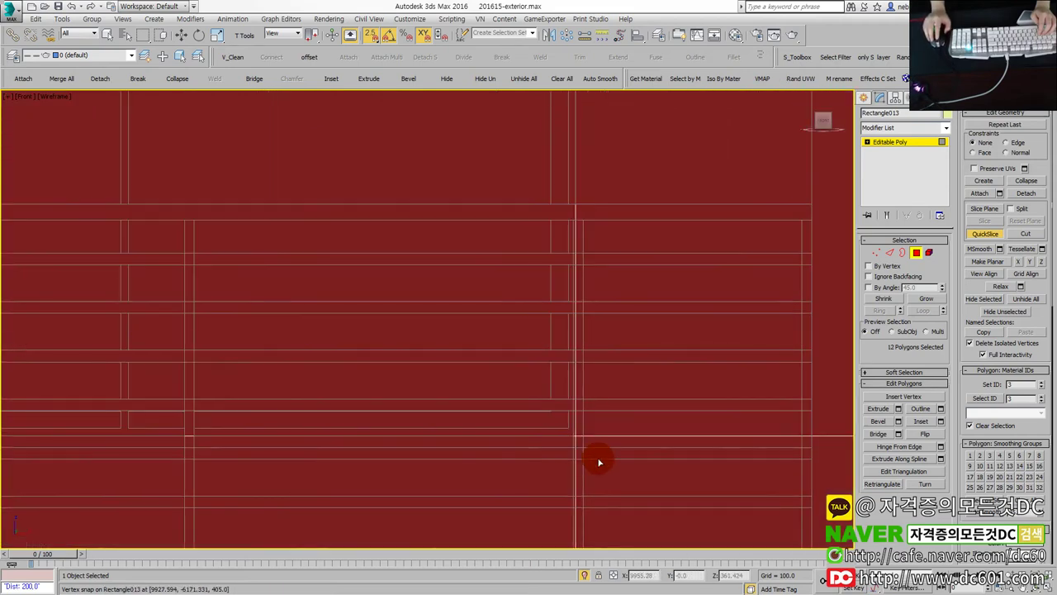
middle_drag(602, 458, 584, 449)
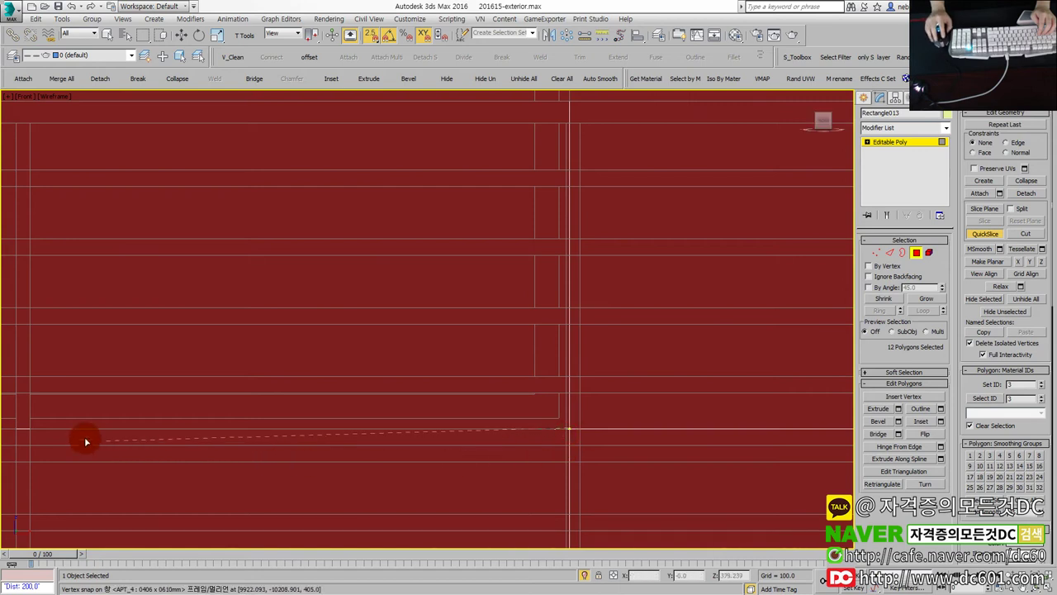
scroll(111, 446, down, 5)
middle_drag(349, 405, 597, 472)
key(4)
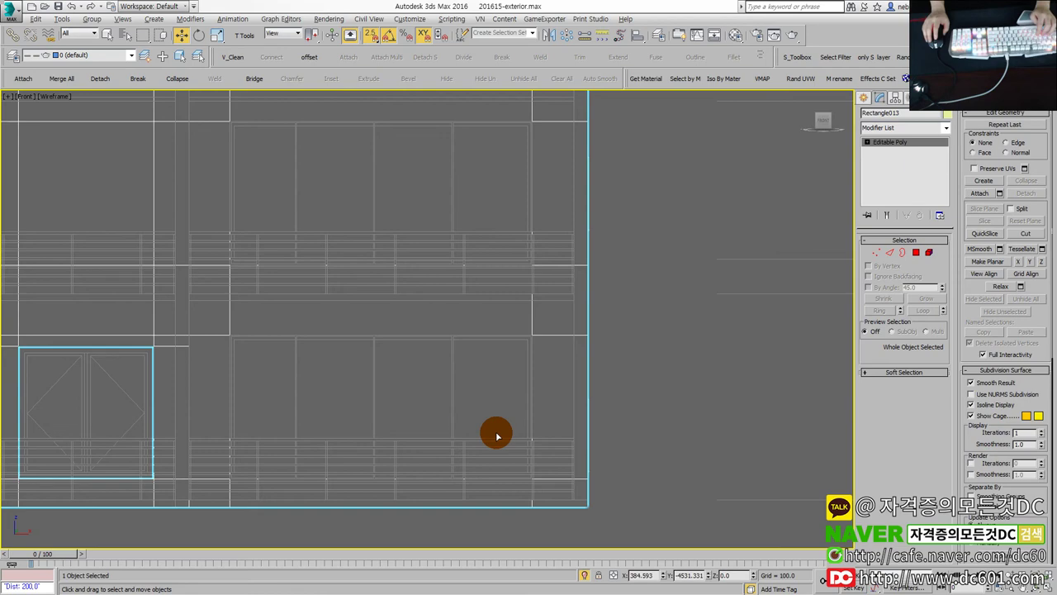
key(4)
click(471, 422)
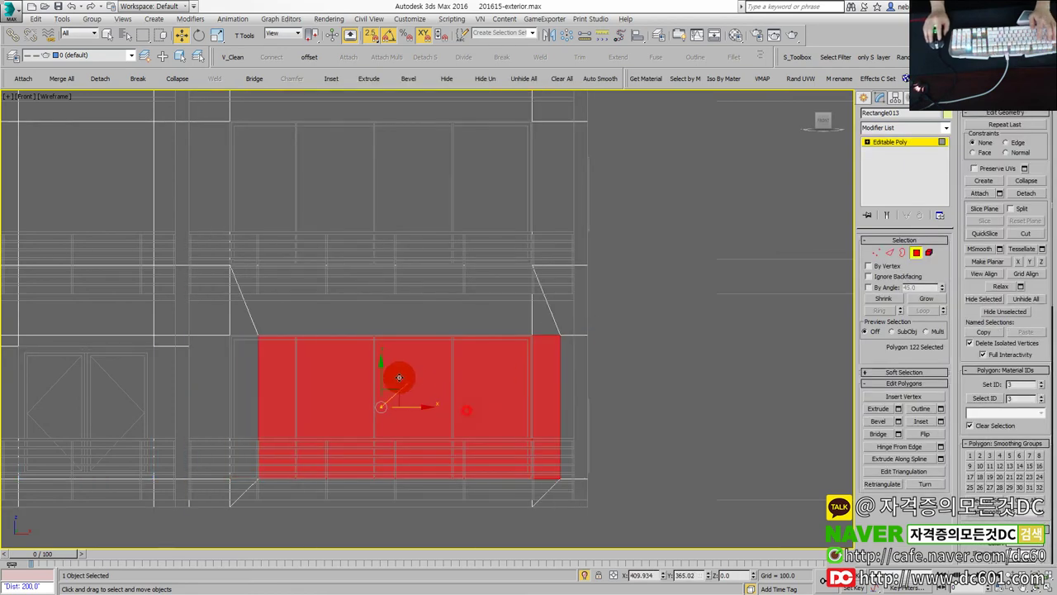
Join the opposite window faces to punch openings through the wall, then view it shaded.
middle_drag(442, 202, 469, 279)
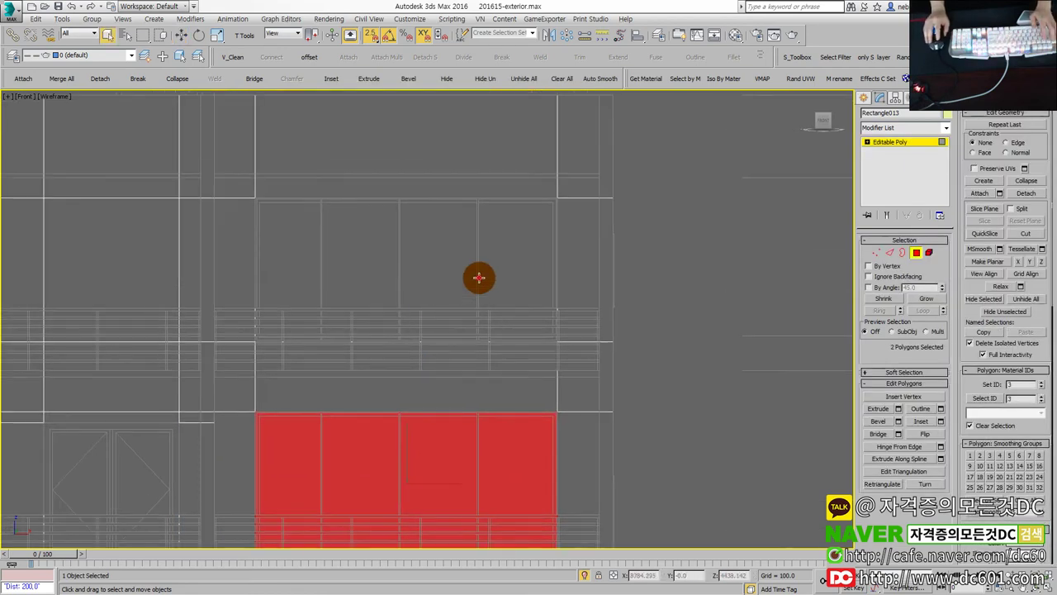
key(alt+w)
right_click(696, 507)
key(alt+w)
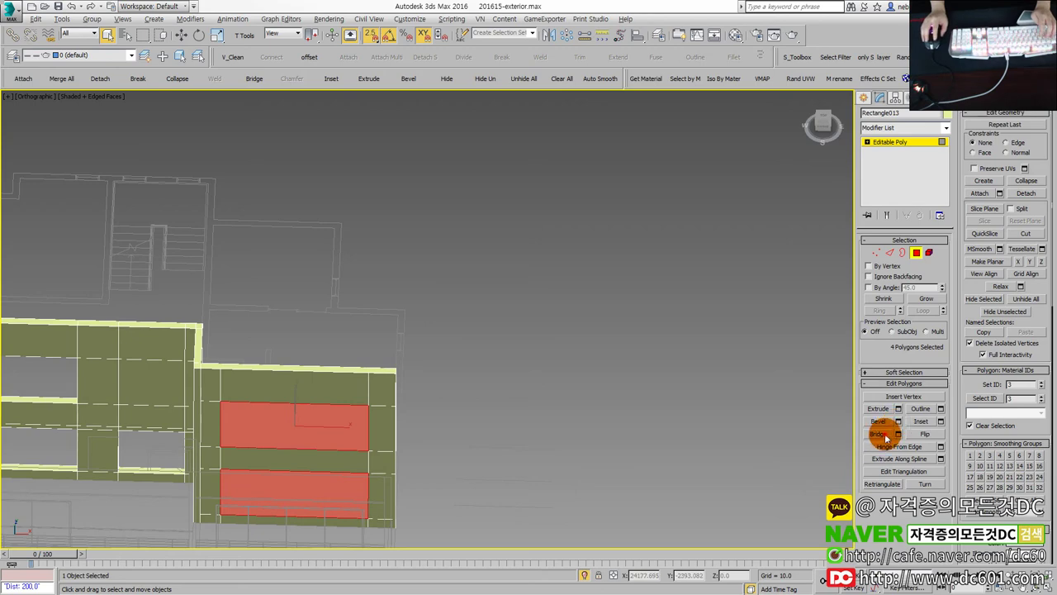
click(879, 434)
middle_drag(383, 465, 449, 423)
click(913, 251)
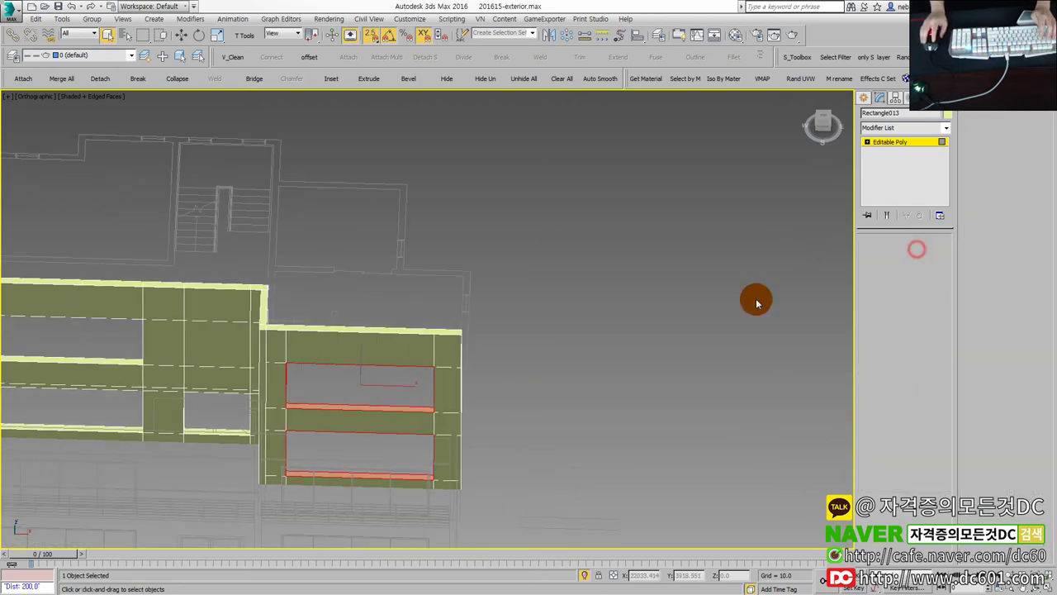
key(F4)
mouse_move(314, 419)
alt+middle_down()
mouse_move(602, 389)
mouse_move(502, 385)
mouse_move(370, 418)
mouse_move(317, 416)
mouse_move(427, 420)
mouse_move(491, 333)
mouse_move(472, 404)
mouse_move(506, 400)
mouse_move(477, 335)
alt+middle_up()
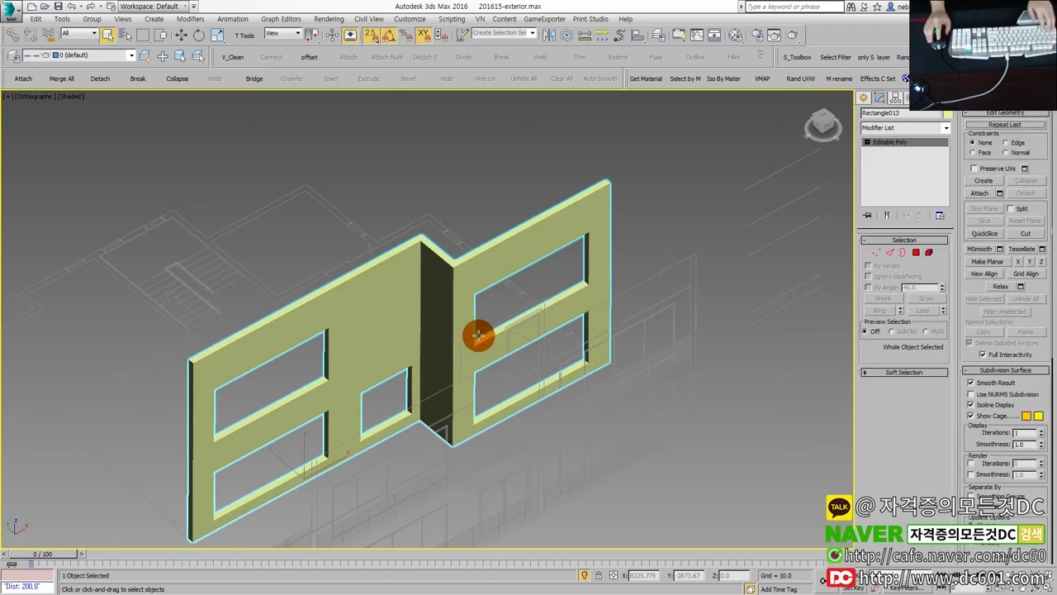
Undo the right-wall openings, hide the wall, and choose Unhide All.
key(ctrl+z)
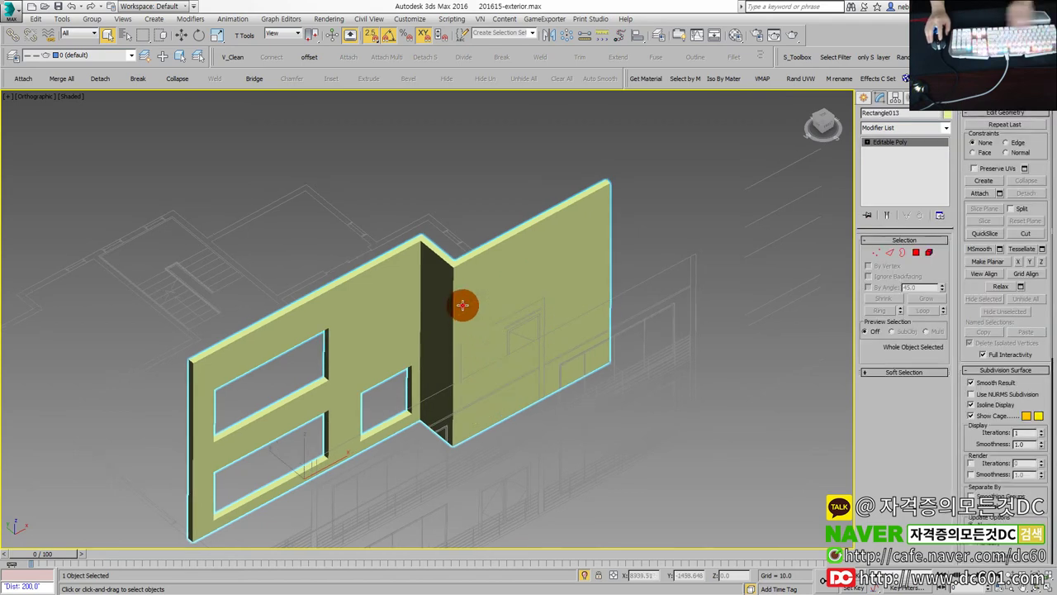
key(alt+h)
right_click(463, 302)
click(484, 268)
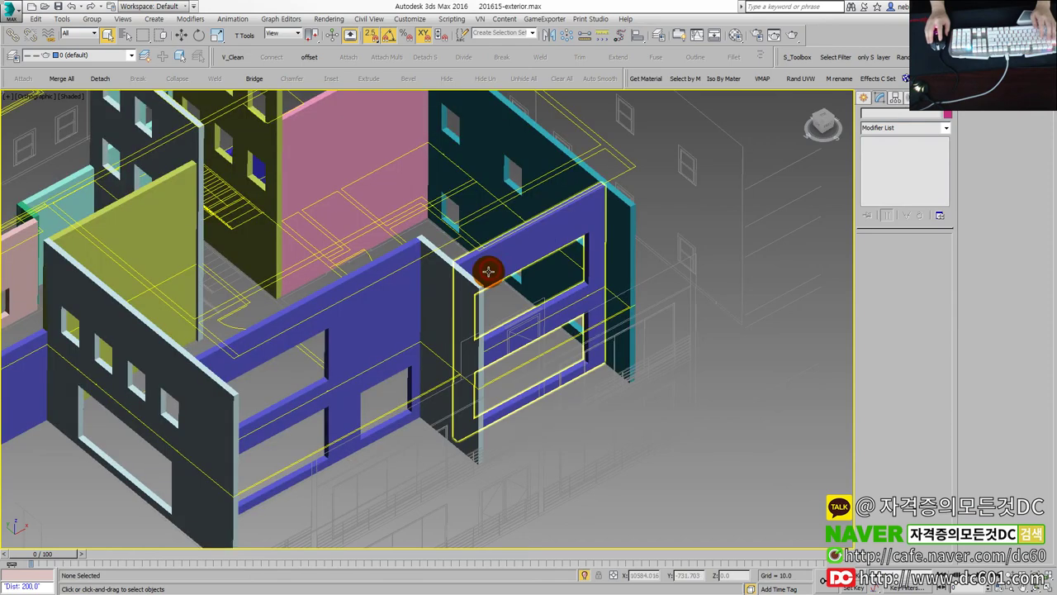
scroll(414, 348, down, 3)
scroll(424, 349, up, 3)
scroll(463, 404, up, 3)
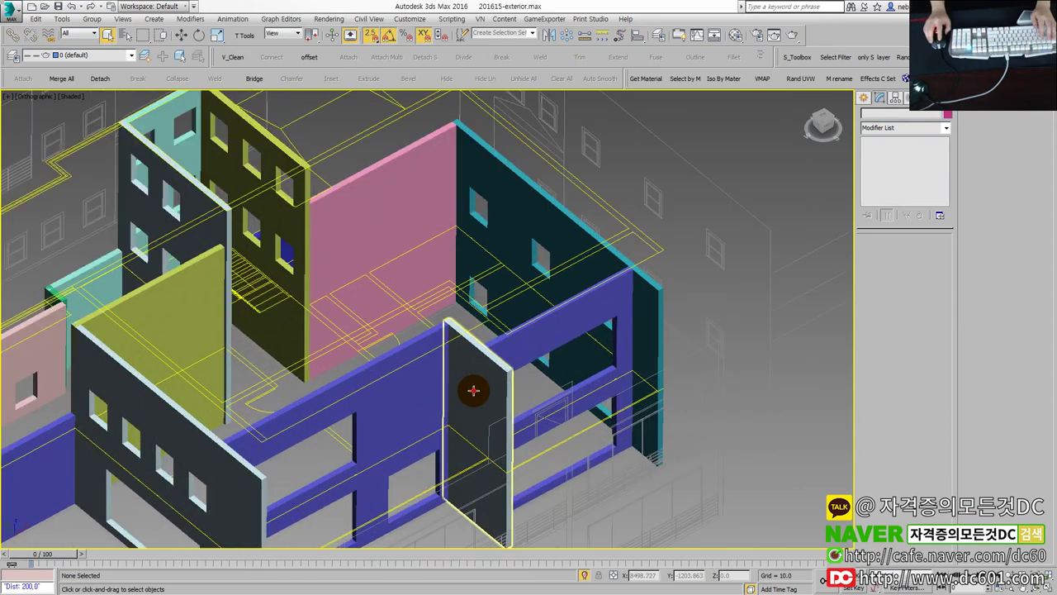
click(472, 389)
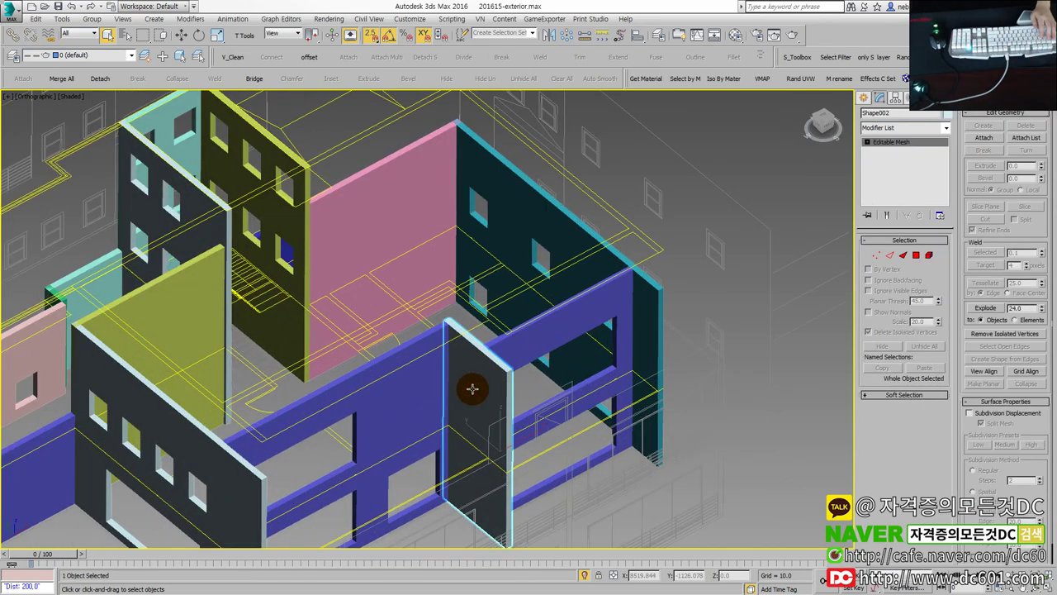
key(w)
drag(472, 427, 791, 575)
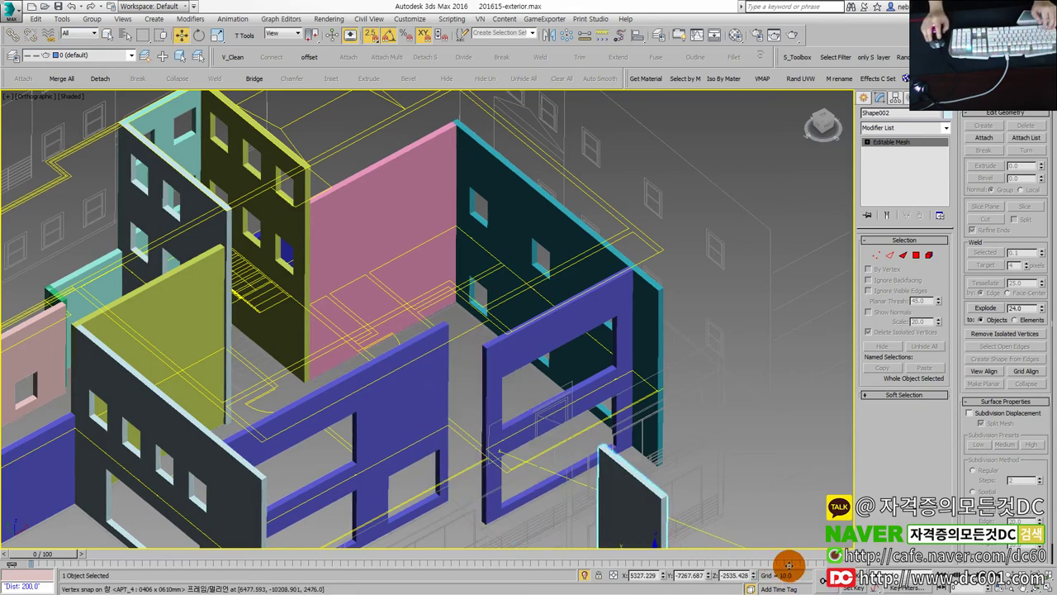
drag(791, 576, 472, 449)
scroll(746, 382, down, 6)
click(735, 346)
scroll(725, 314, up, 2)
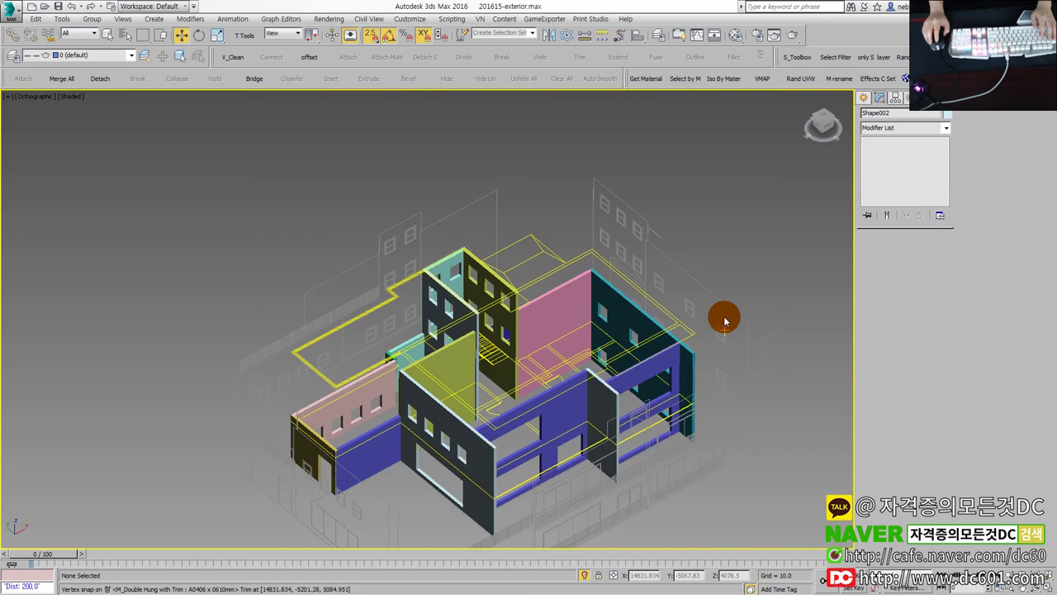
scroll(515, 307, up, 4)
scroll(575, 272, up, 2)
scroll(710, 396, down, 1)
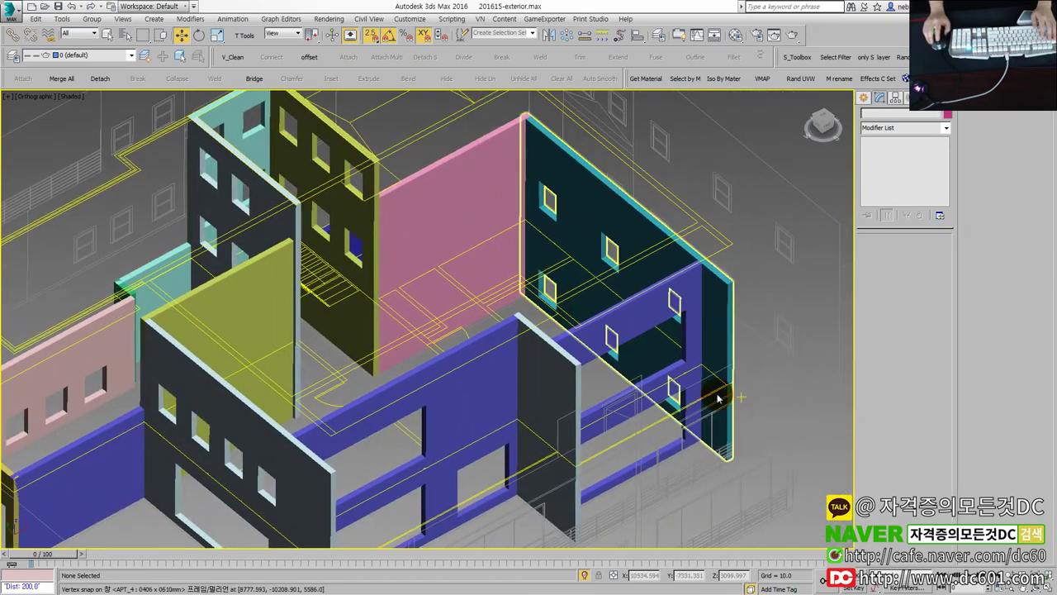
scroll(557, 350, down, 2)
mouse_move(516, 353)
alt+middle_down()
mouse_move(515, 342)
mouse_move(405, 365)
mouse_move(535, 366)
mouse_move(401, 361)
mouse_move(533, 344)
mouse_move(484, 356)
alt+middle_up()
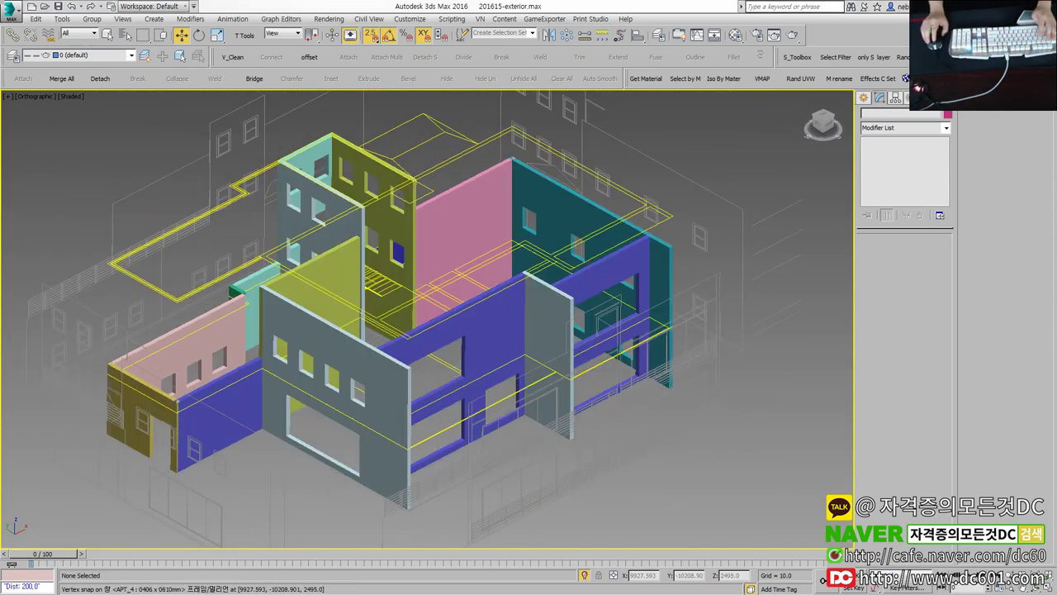
scroll(283, 349, up, 2)
scroll(253, 360, up, 2)
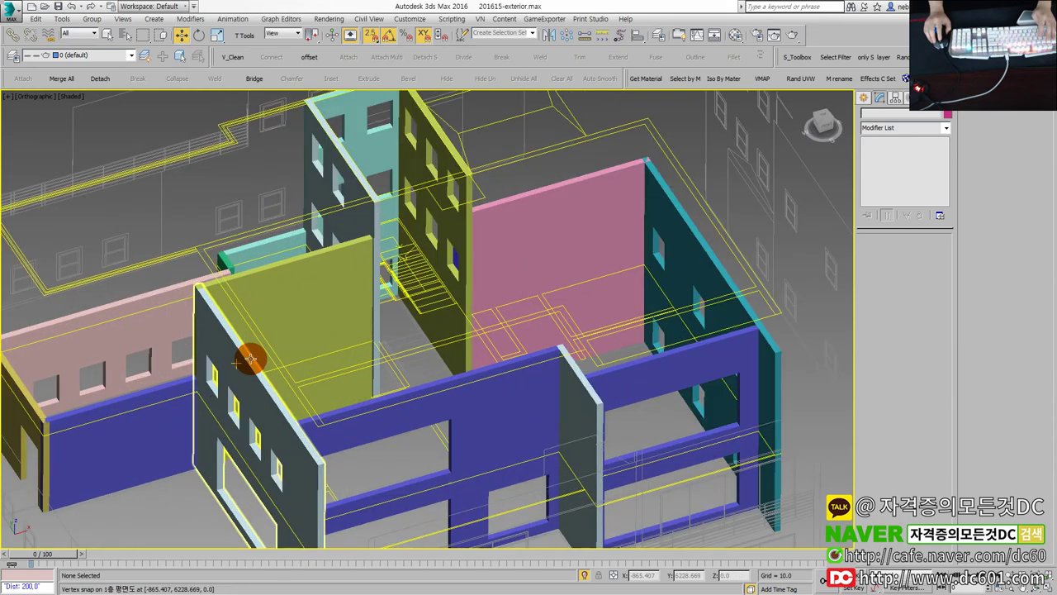
Select walls Rectangle002, Shape003 and Rectangle008, test-moving Shape003 sideways and back.
scroll(249, 359, up, 2)
scroll(349, 326, up, 2)
click(441, 396)
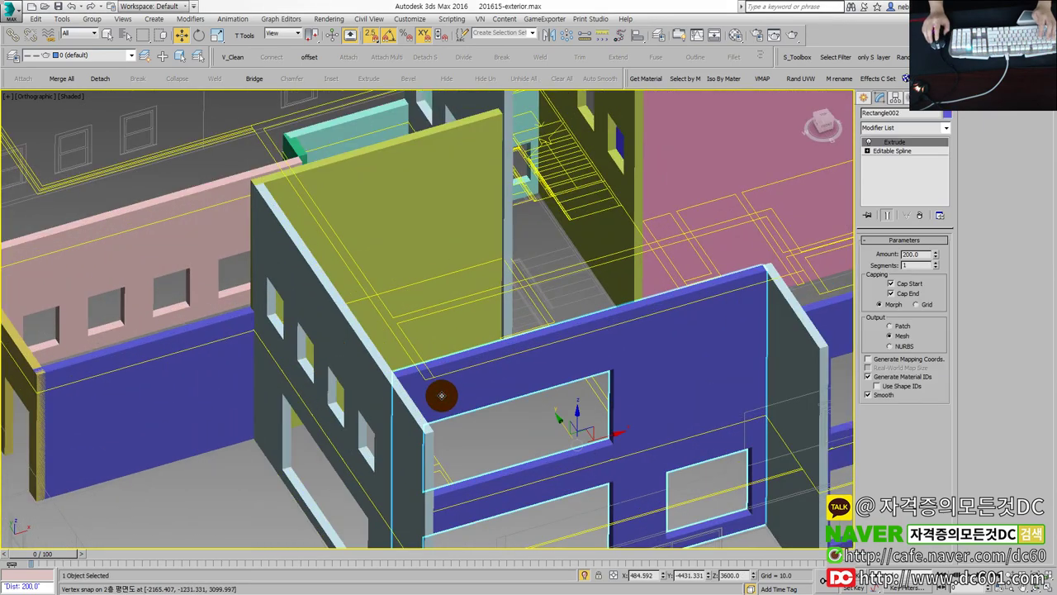
scroll(441, 396, down, 3)
scroll(422, 387, up, 1)
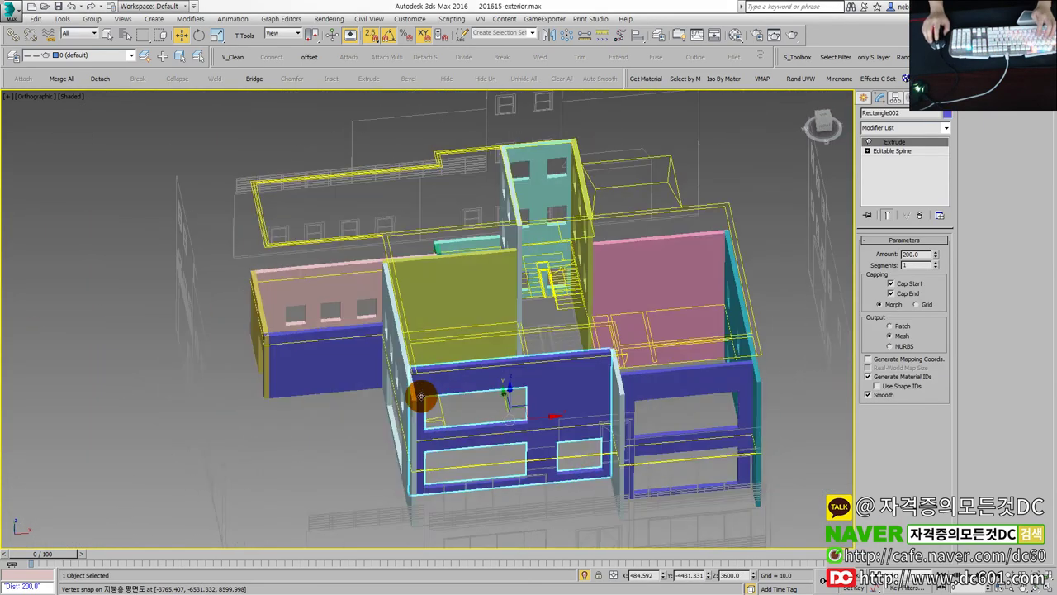
scroll(424, 395, up, 2)
scroll(444, 371, up, 3)
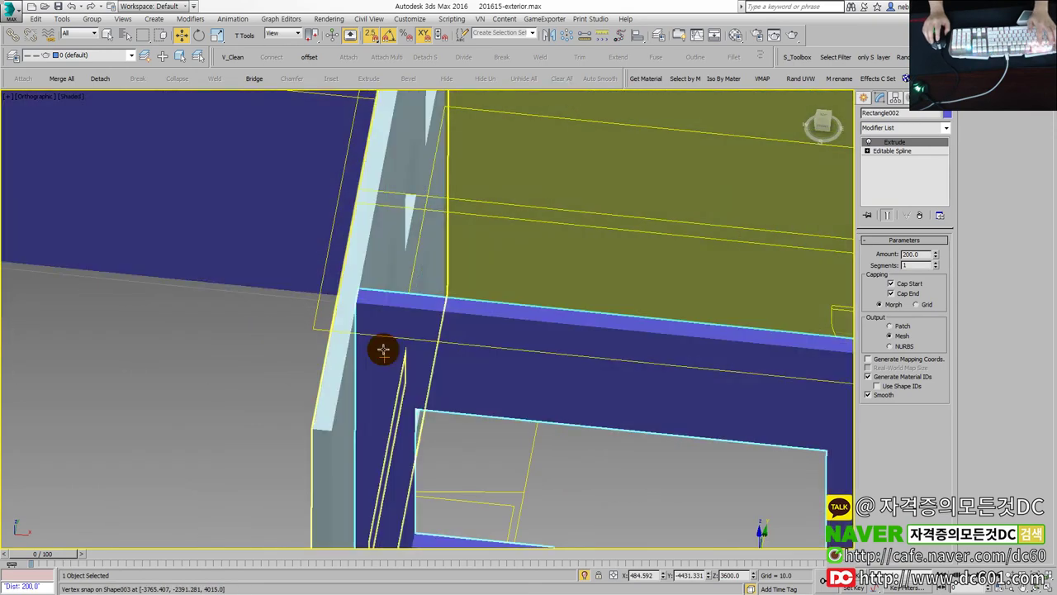
scroll(384, 356, down, 3)
scroll(397, 330, up, 3)
click(419, 253)
scroll(432, 253, down, 1)
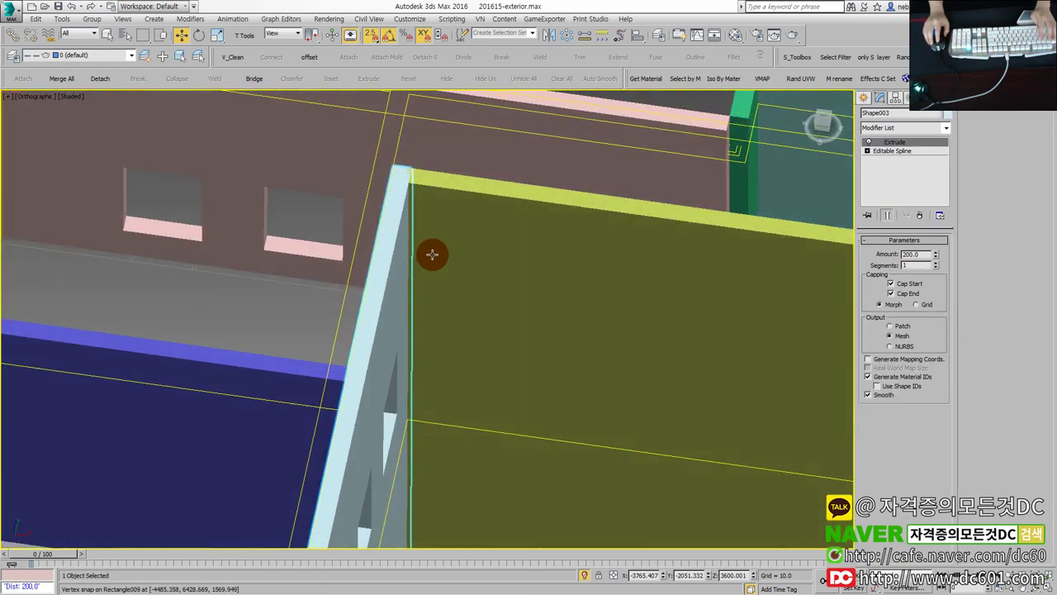
scroll(427, 316, down, 1)
click(449, 316)
scroll(449, 316, down, 2)
scroll(547, 349, up, 1)
mouse_move(578, 362)
mouse_down()
mouse_move(576, 377)
mouse_move(569, 371)
mouse_up()
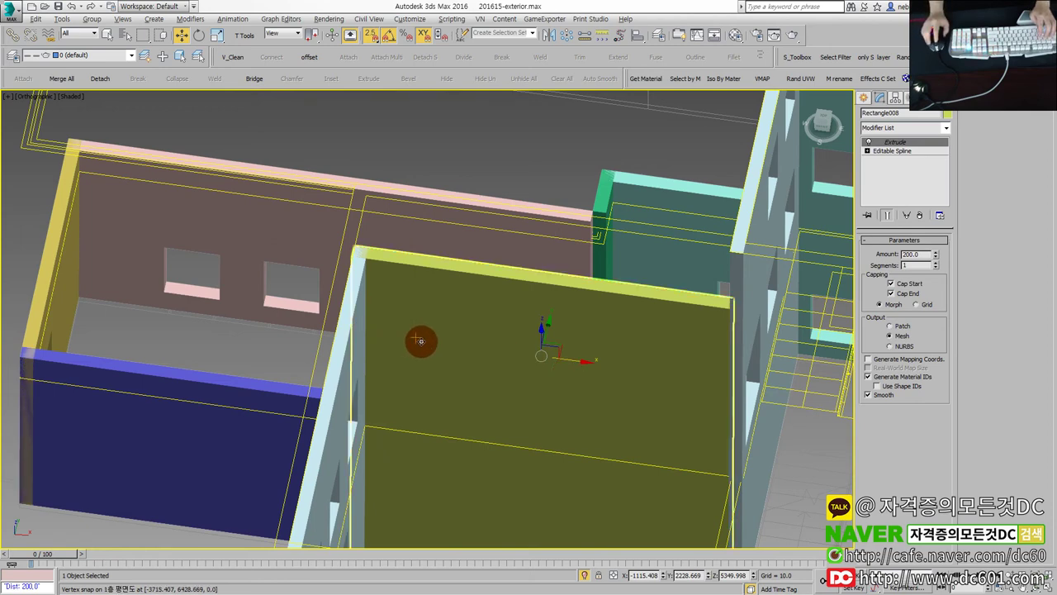
Check the Top view and select Shape003 and a floor-plan outline shape.
key(alt+w)
key(alt+w)
key(alt+w)
key(alt+w)
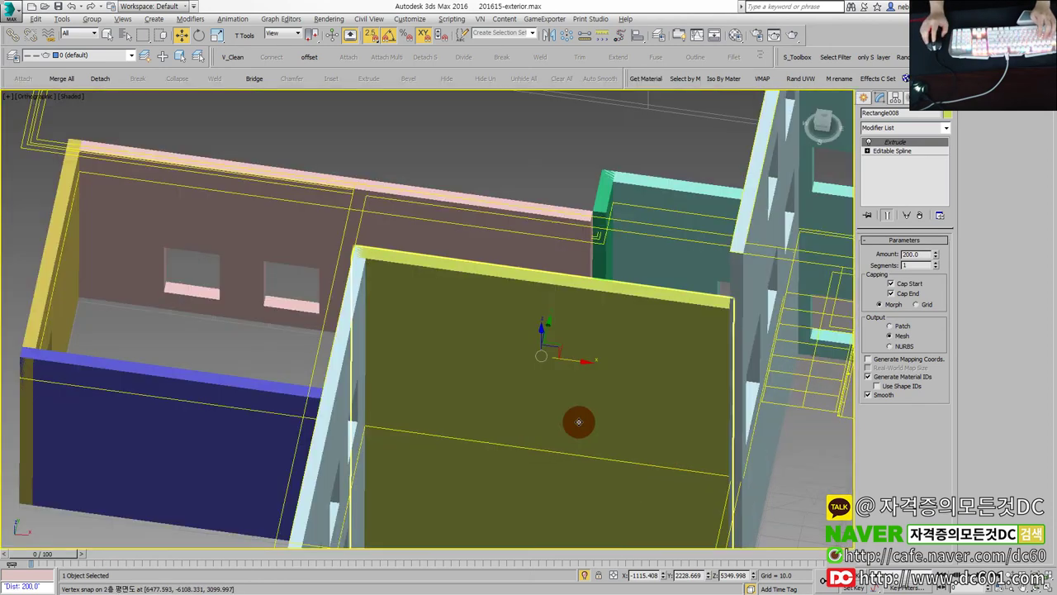
scroll(573, 420, down, 3)
scroll(531, 401, down, 3)
scroll(626, 418, down, 2)
scroll(612, 405, up, 2)
click(483, 413)
mouse_move(487, 430)
alt+middle_down()
mouse_move(531, 430)
mouse_move(502, 366)
alt+middle_up()
click(522, 335)
alt+middle_drag(567, 371, 520, 430)
alt+middle_drag(594, 418, 659, 419)
Box-select both floor-plan outlines and hide them with Hide Selection.
drag(657, 413, 548, 381)
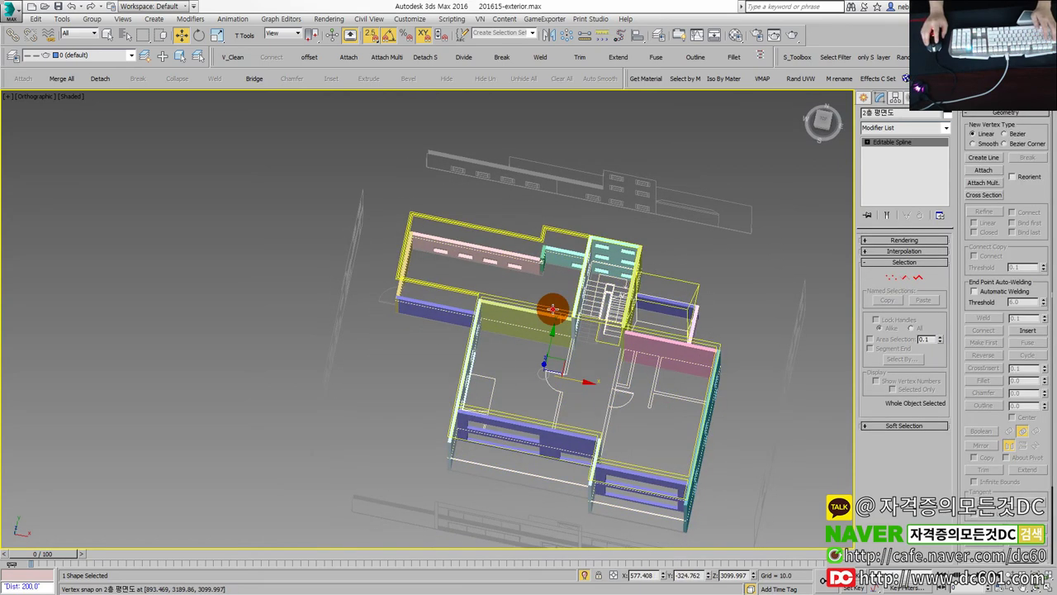
right_click(569, 310)
click(578, 294)
alt+middle_drag(579, 388, 583, 331)
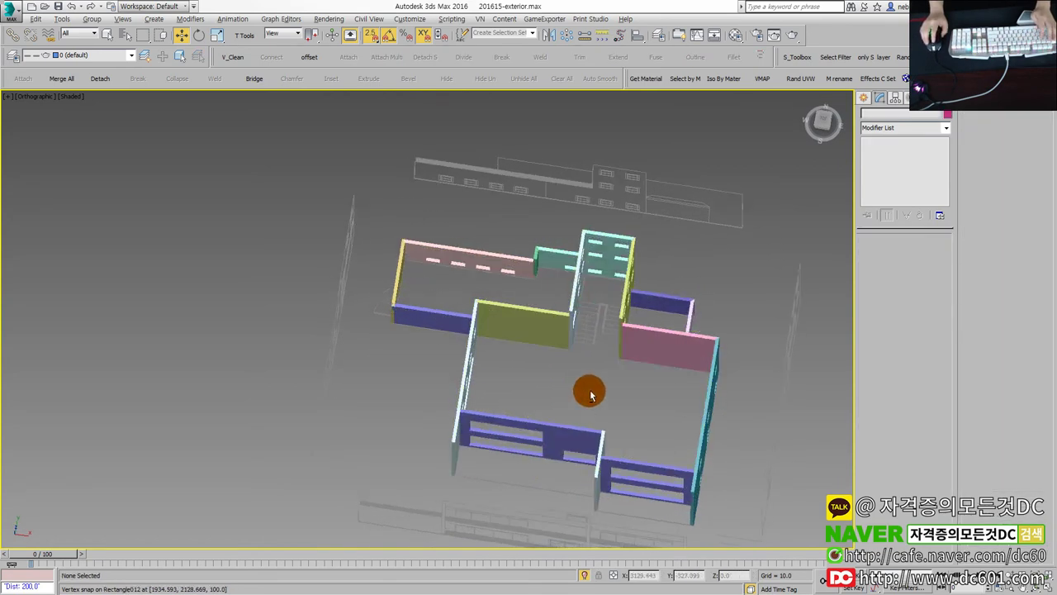
Maximize the top wireframe view, then select and clear all 16 walls in the plan.
key(alt+w)
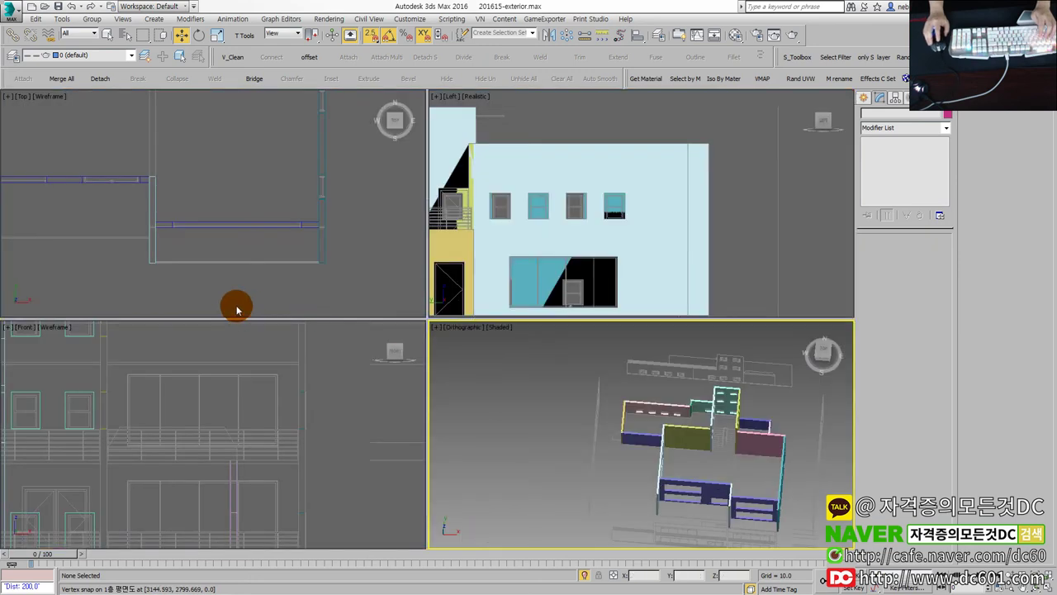
key(alt+w)
scroll(262, 309, down, 5)
scroll(290, 347, up, 2)
scroll(304, 330, up, 2)
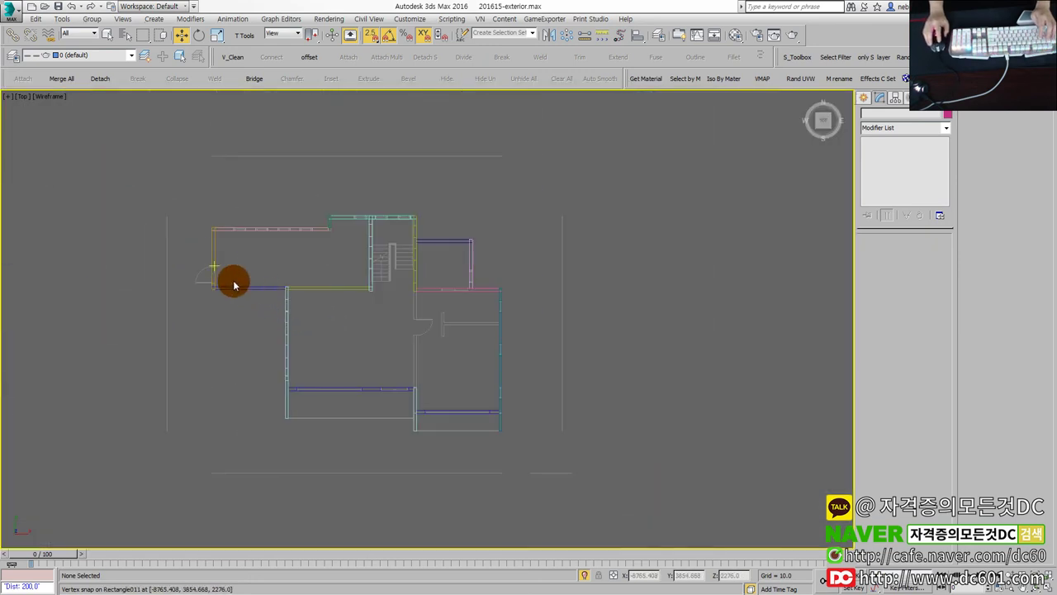
click(241, 287)
drag(237, 229, 520, 440)
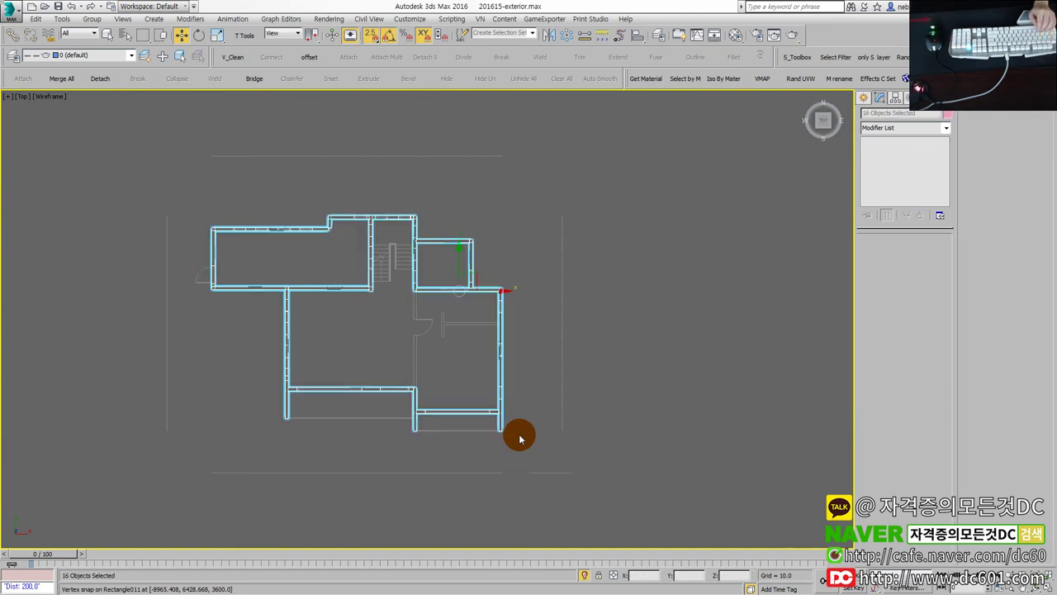
click(229, 316)
scroll(234, 305, up, 1)
Convert one wall to an editable poly and select the four vertices at its left end.
click(236, 273)
scroll(297, 347, up, 1)
scroll(298, 347, up, 1)
scroll(307, 347, up, 1)
key(ctrl+e)
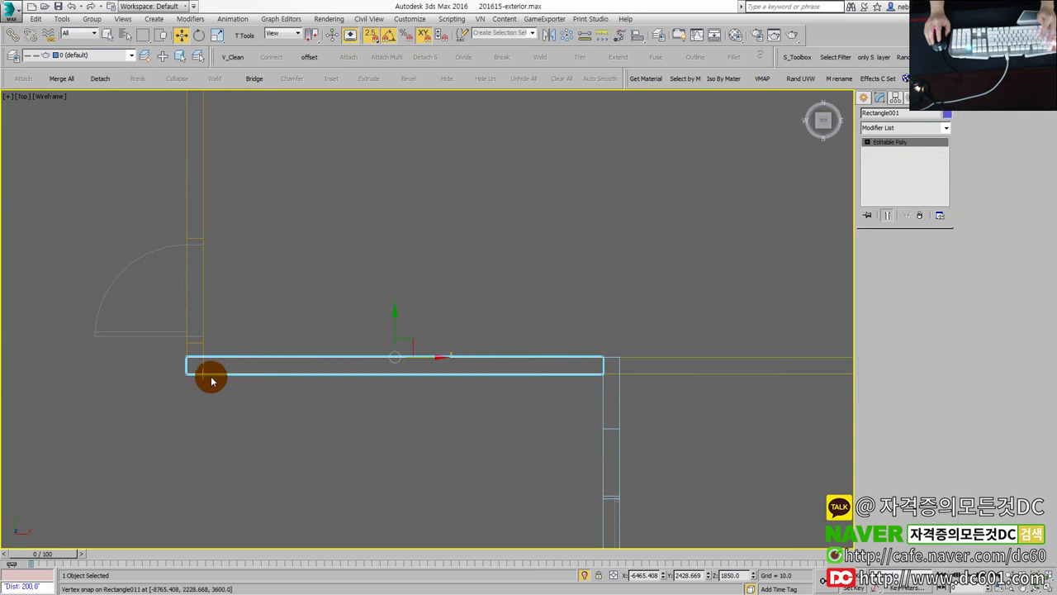
key(1)
drag(159, 351, 233, 415)
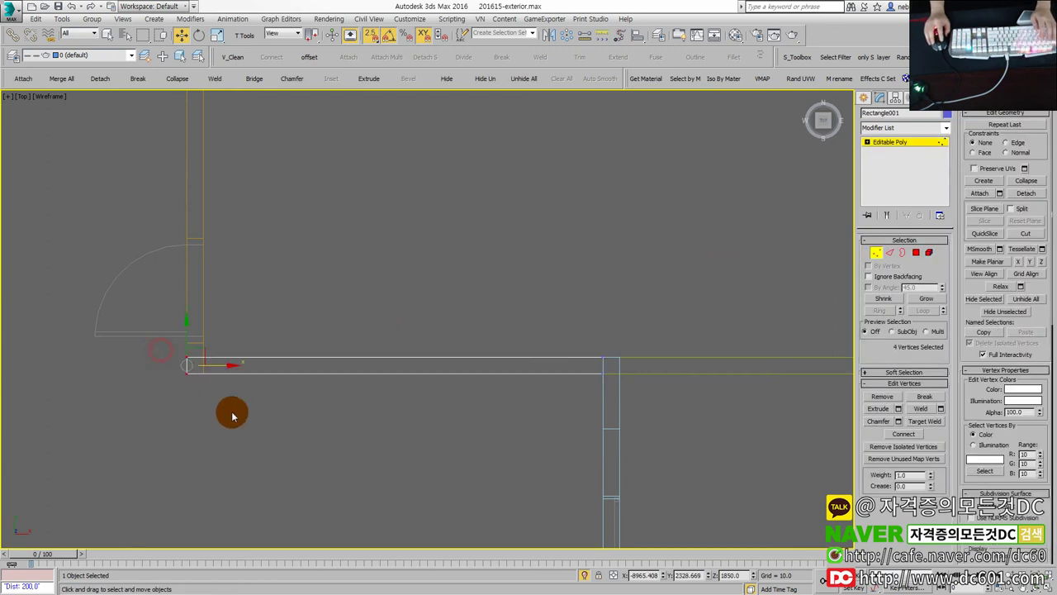
scroll(206, 378, down, 2)
scroll(279, 377, down, 3)
scroll(364, 347, up, 1)
scroll(413, 342, up, 1)
scroll(439, 415, up, 1)
key(1)
Convert wall Rectangle008 to an editable poly and check its vertices.
mouse_move(499, 428)
mouse_down()
mouse_move(459, 354)
mouse_move(454, 363)
mouse_up()
scroll(446, 380, up, 2)
key(alt+c)
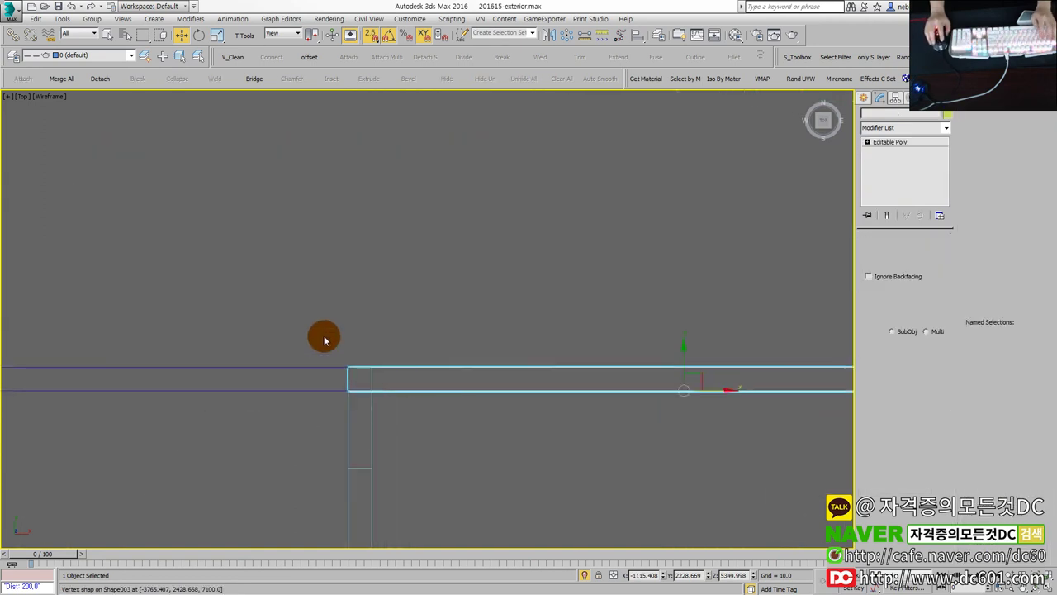
key(1)
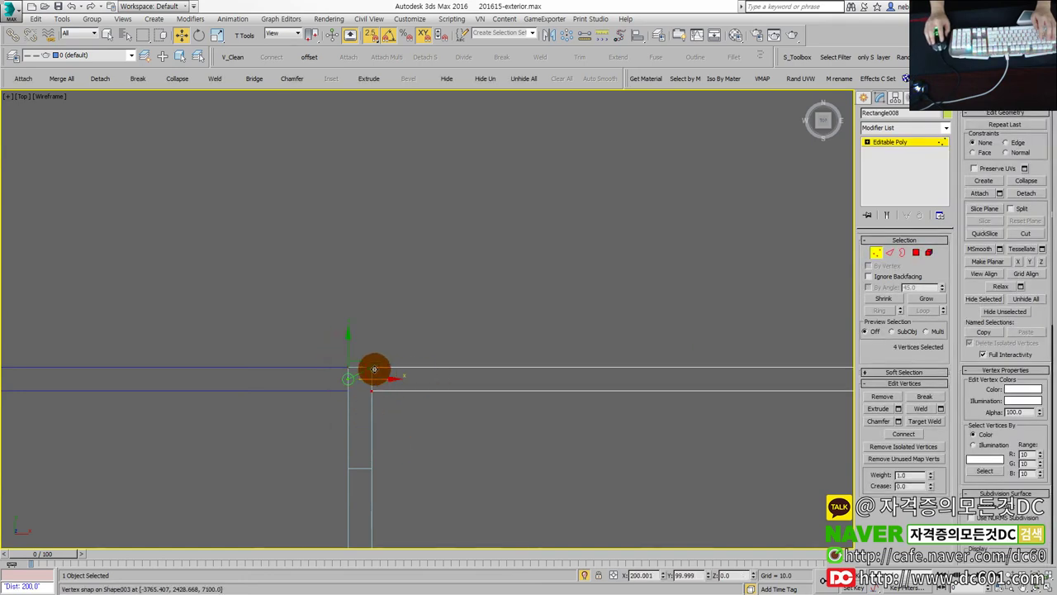
key(1)
Inspect the blue wall in the 3D view, then return to the full-size top view.
key(alt+w)
key(alt+w)
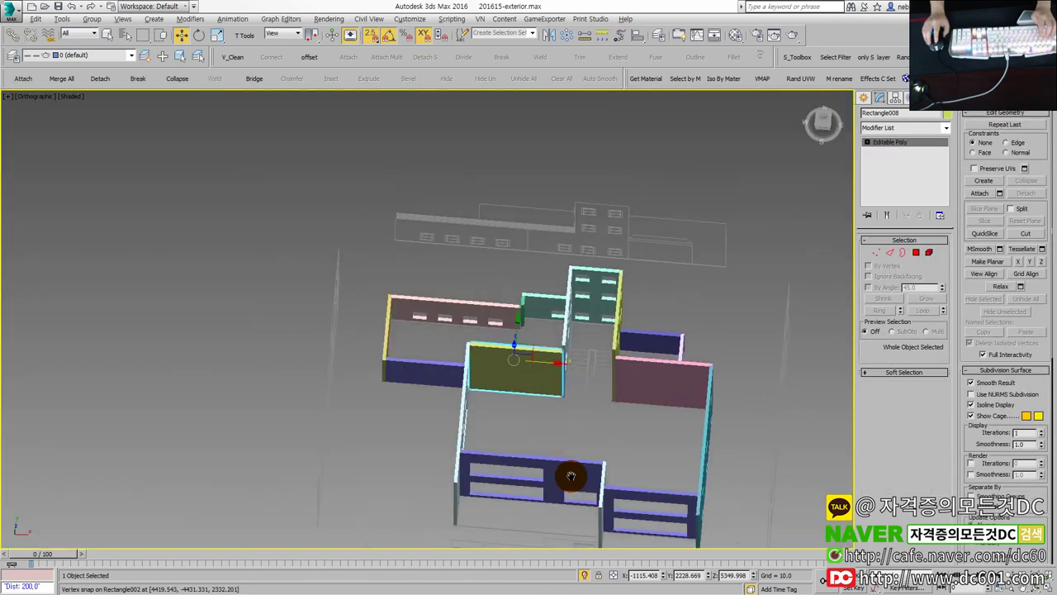
scroll(574, 474, up, 3)
scroll(454, 355, up, 3)
scroll(434, 367, down, 5)
mouse_move(566, 457)
middle_down()
mouse_move(462, 389)
mouse_move(370, 397)
mouse_move(484, 353)
mouse_move(508, 426)
mouse_move(465, 347)
middle_up()
scroll(463, 389, up, 2)
scroll(596, 436, down, 3)
scroll(484, 354, up, 2)
scroll(507, 361, up, 2)
key(alt+w)
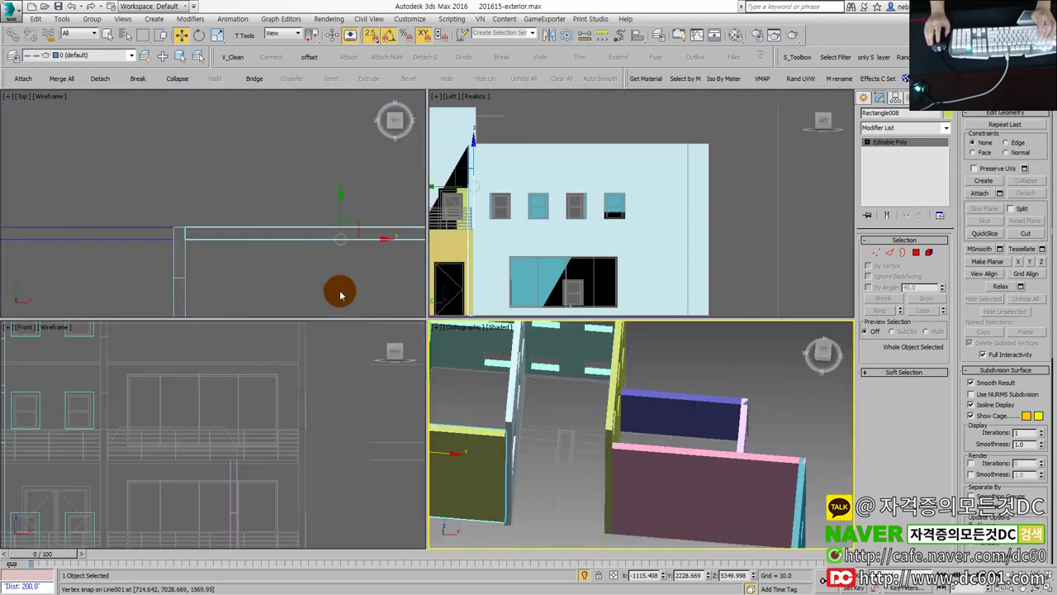
key(alt+w)
scroll(342, 354, down, 3)
scroll(474, 311, up, 3)
Convert Rectangle004 to an editable poly and select the four vertices at its top end.
click(471, 318)
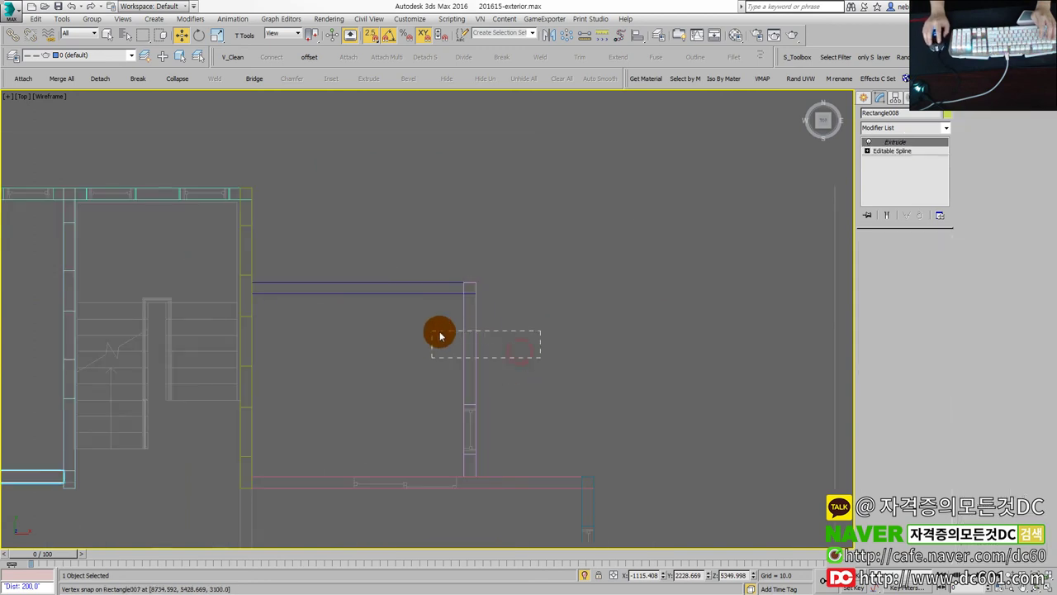
scroll(486, 325, up, 1)
key(ctrl+e)
key(1)
drag(430, 231, 487, 277)
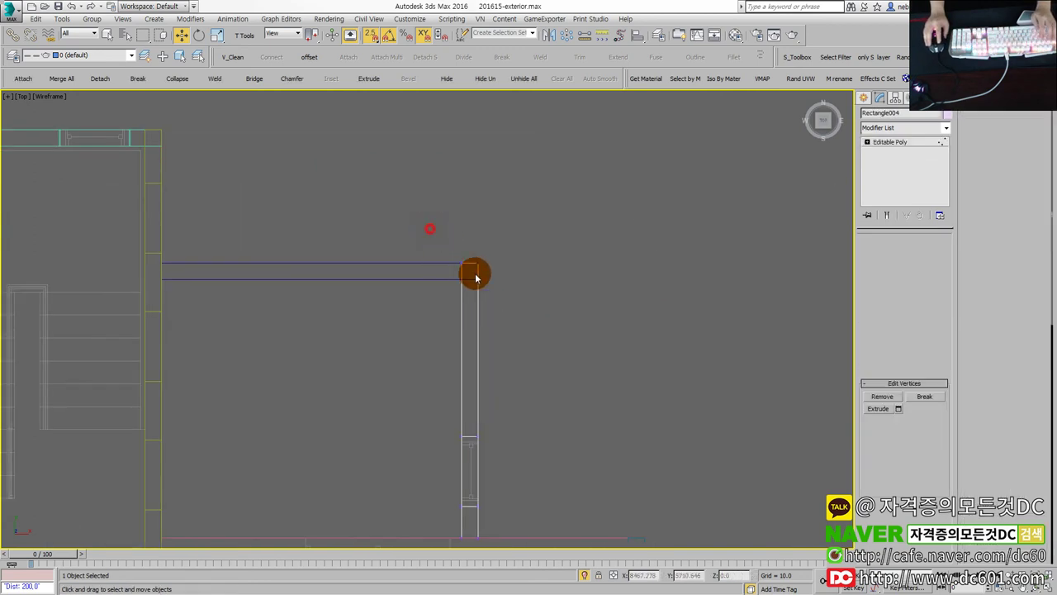
scroll(474, 286, down, 2)
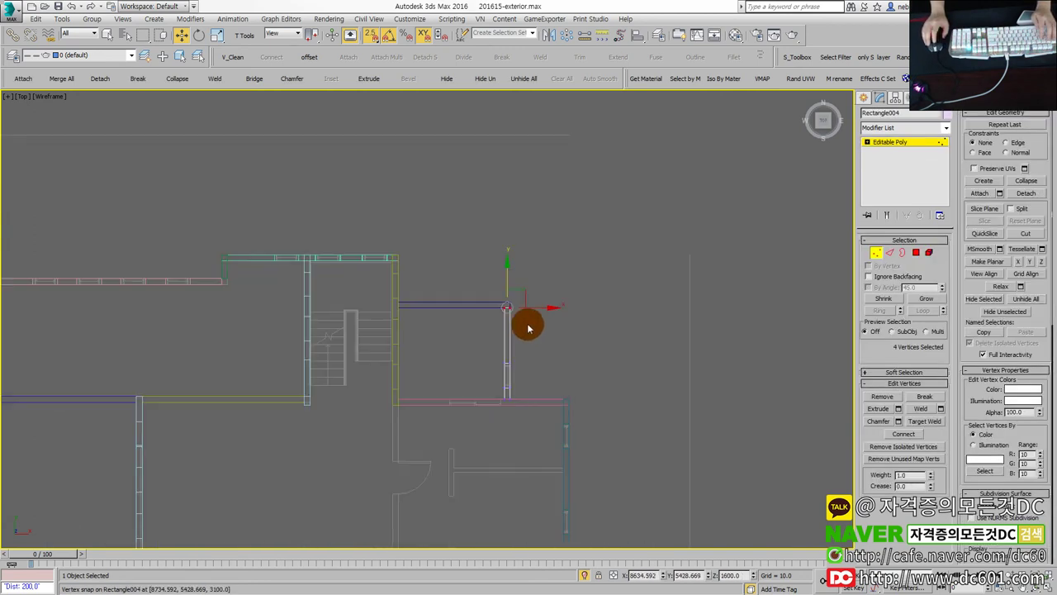
scroll(496, 318, up, 1)
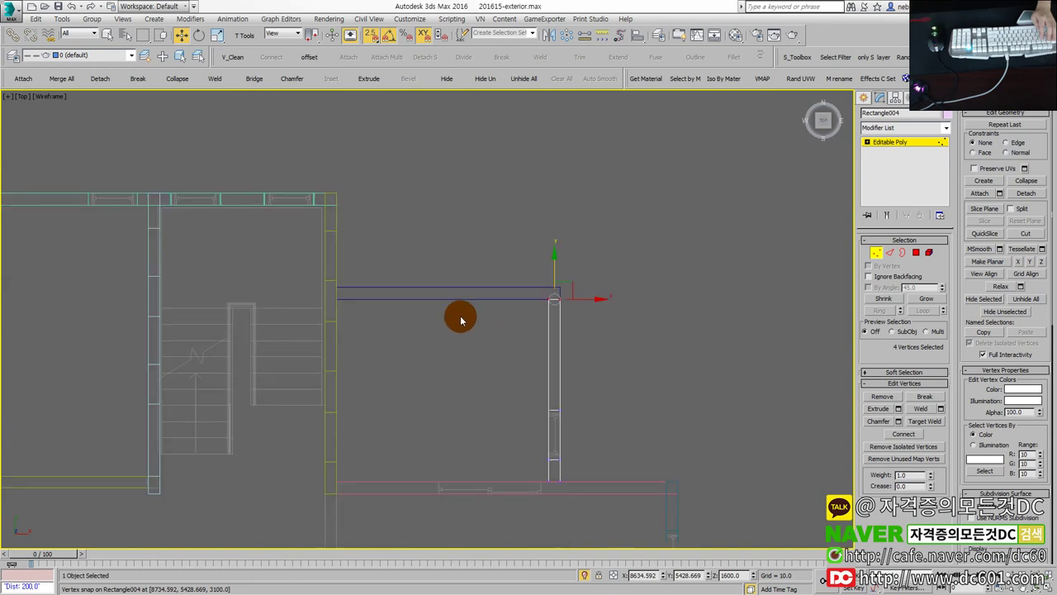
key(6)
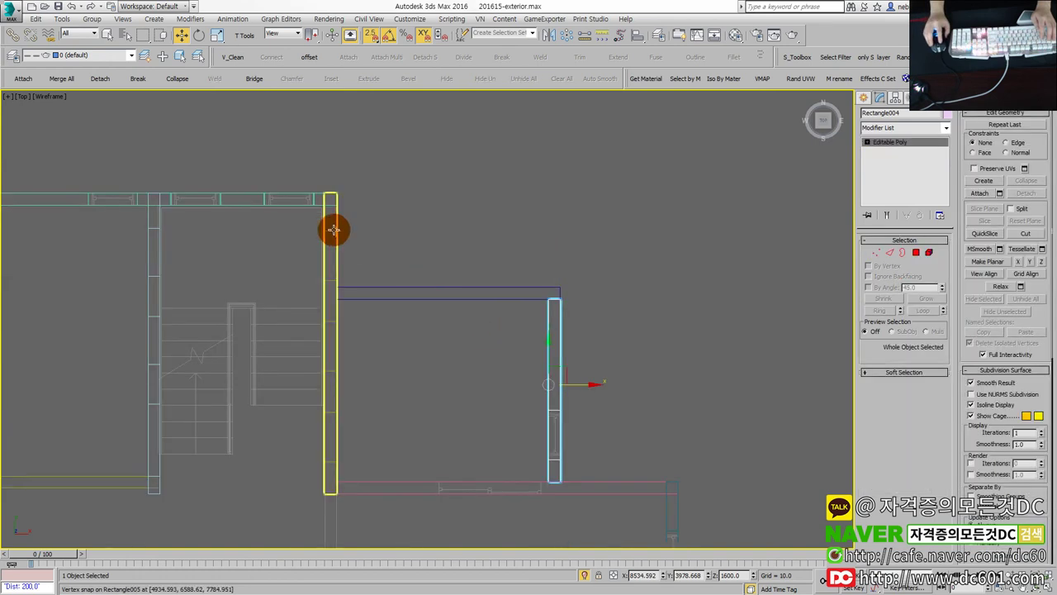
Convert Rectangle005 to an editable poly and snap its end vertices onto the adjacent wall corner.
click(339, 230)
scroll(342, 232, up, 1)
middle_drag(343, 231, 443, 300)
key(ctrl+e)
key(1)
drag(395, 260, 486, 336)
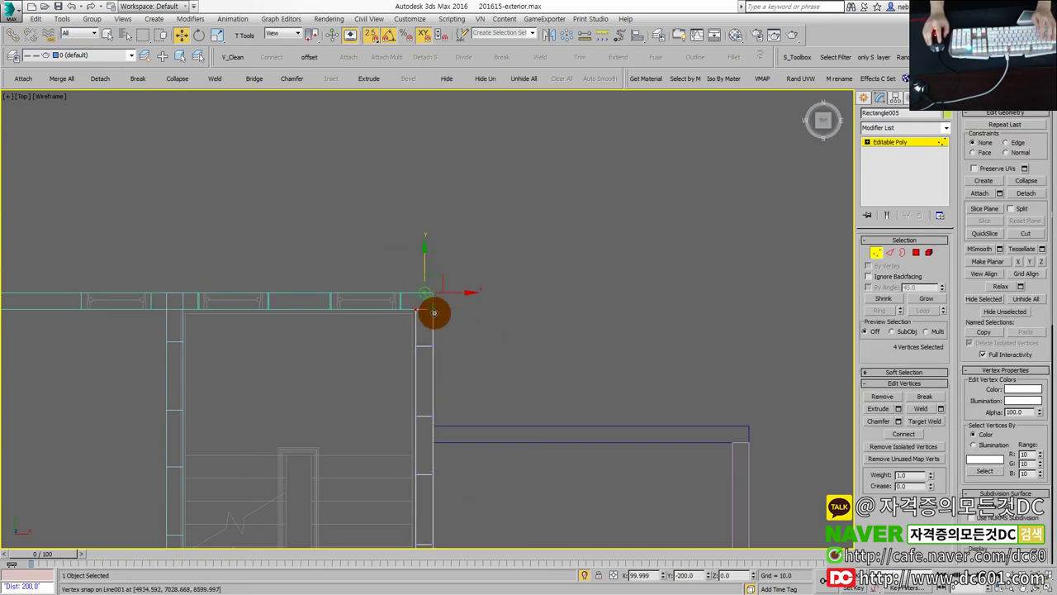
key(1)
Orbit a maximized shaded 3D view of the walls and select the front panel Shape001.
key(alt+w)
key(alt+w)
scroll(551, 408, down, 3)
alt+middle_drag(524, 389, 510, 354)
scroll(510, 354, up, 3)
mouse_move(548, 406)
alt+middle_down()
mouse_move(429, 356)
mouse_move(556, 431)
alt+middle_up()
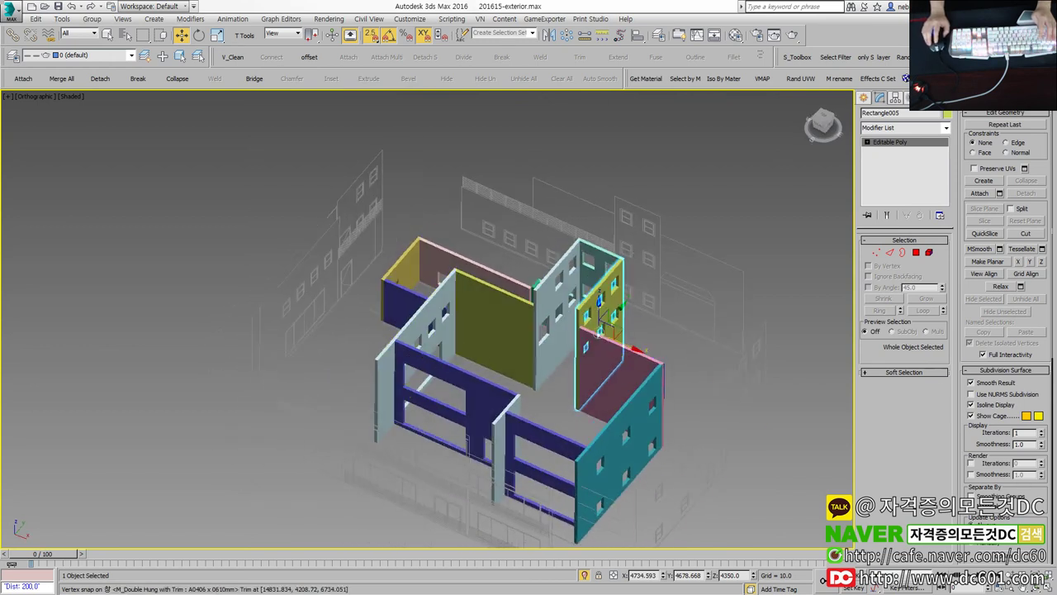
click(546, 435)
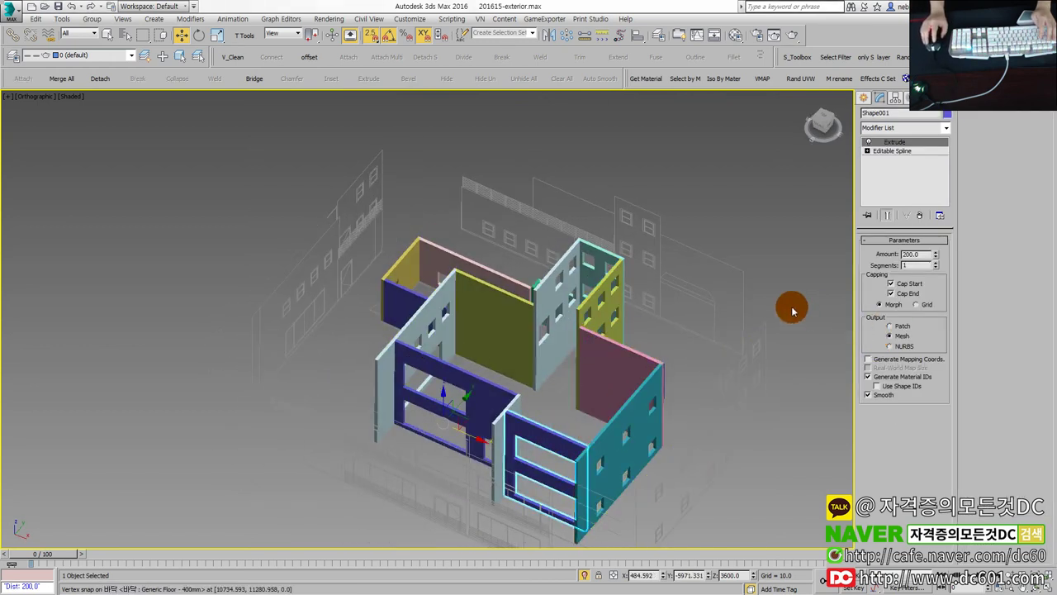
Convert Shape001 to an editable mesh and attach the teal, light-blue, olive and tower walls.
click(669, 320)
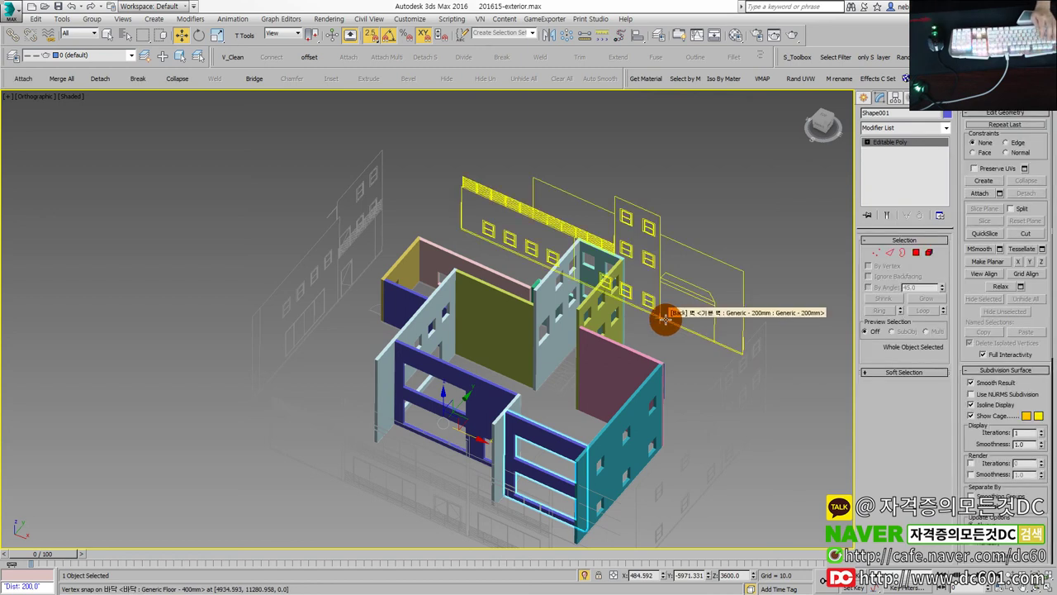
right_click(665, 320)
click(702, 307)
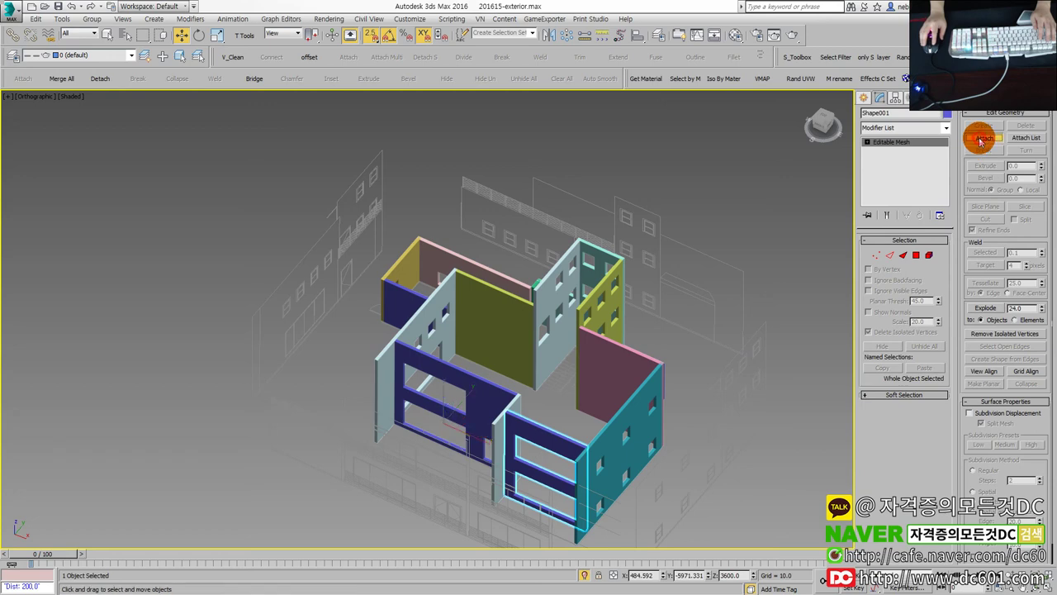
click(639, 413)
scroll(560, 419, up, 3)
click(487, 404)
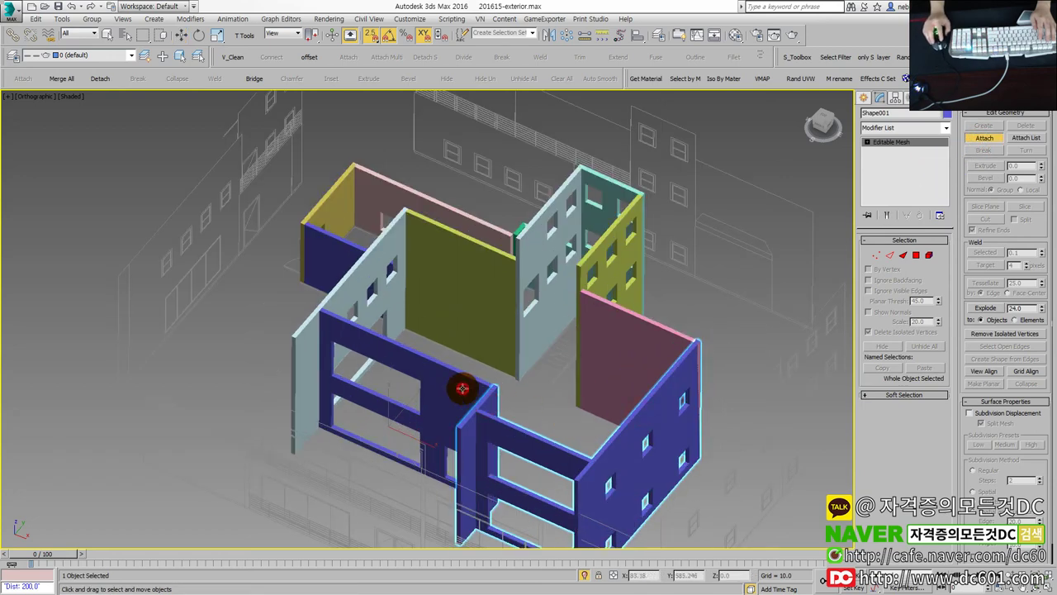
click(309, 350)
click(462, 287)
click(542, 233)
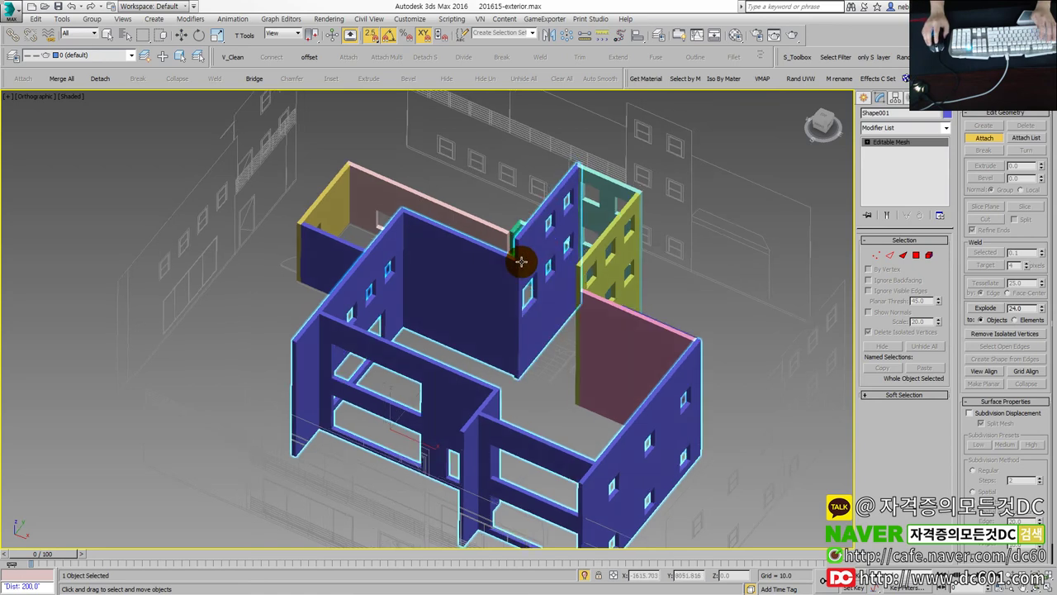
Attach the olive end wall, the pink left wall and the small teal piece.
alt+middle_drag(519, 259, 241, 307)
click(257, 249)
click(316, 219)
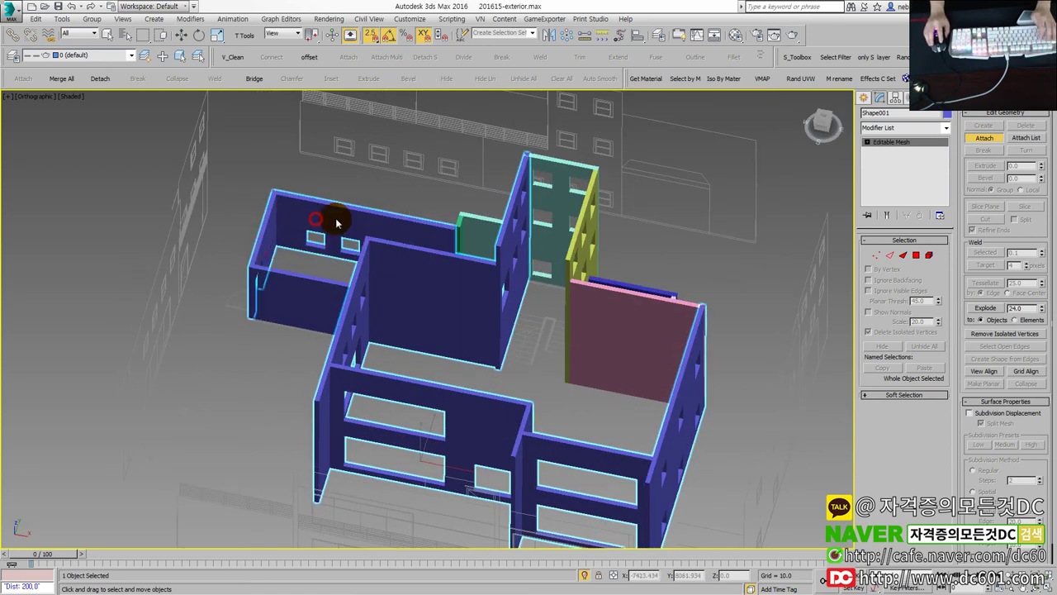
click(463, 227)
scroll(473, 229, up, 3)
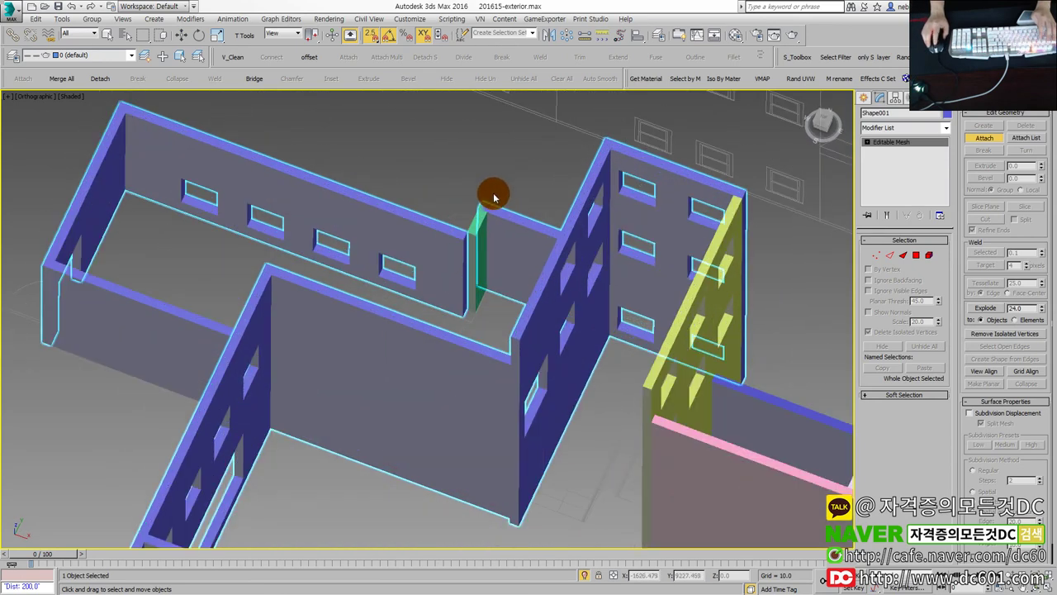
scroll(475, 239, up, 3)
scroll(562, 250, down, 5)
scroll(592, 288, up, 3)
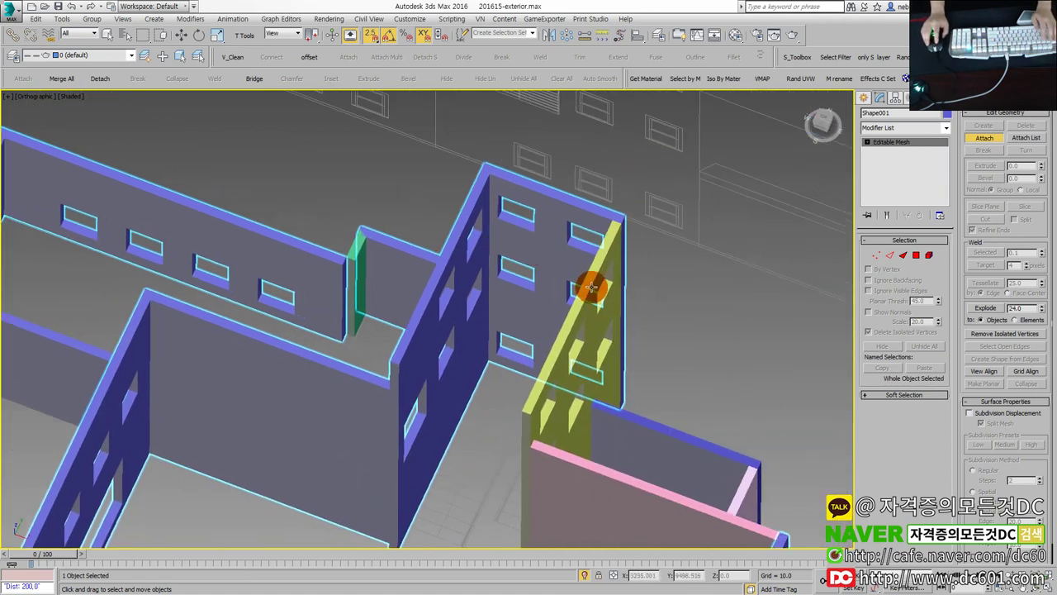
Attach the yellow and two pink walls, finish attaching, and reselect the combined mesh.
click(592, 288)
scroll(609, 396, down, 3)
alt+middle_drag(609, 394, 594, 314)
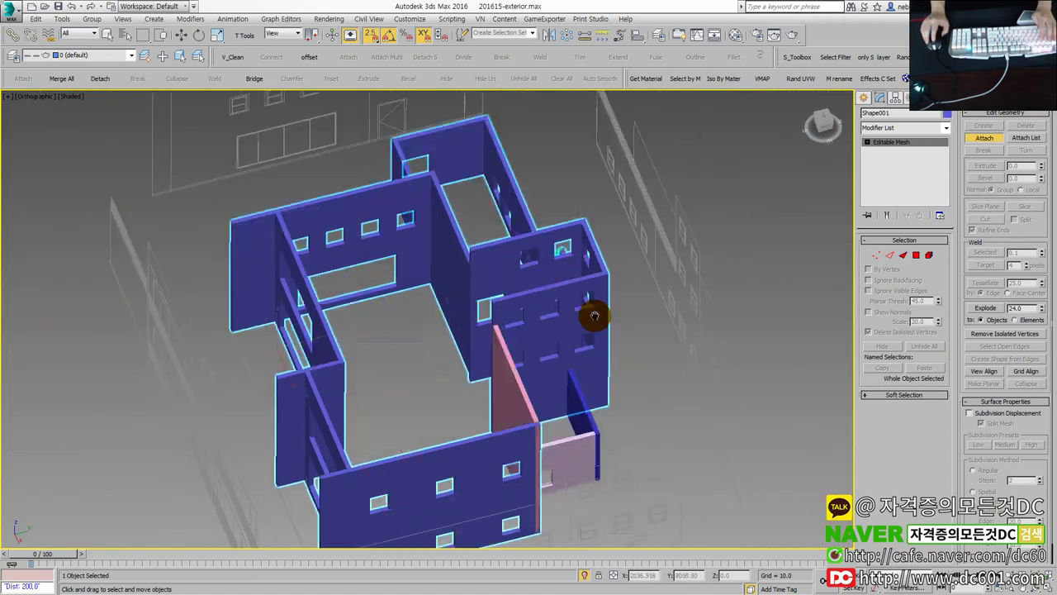
scroll(510, 353, up, 3)
click(510, 353)
click(566, 396)
scroll(573, 366, down, 3)
right_click(579, 364)
click(652, 320)
click(607, 334)
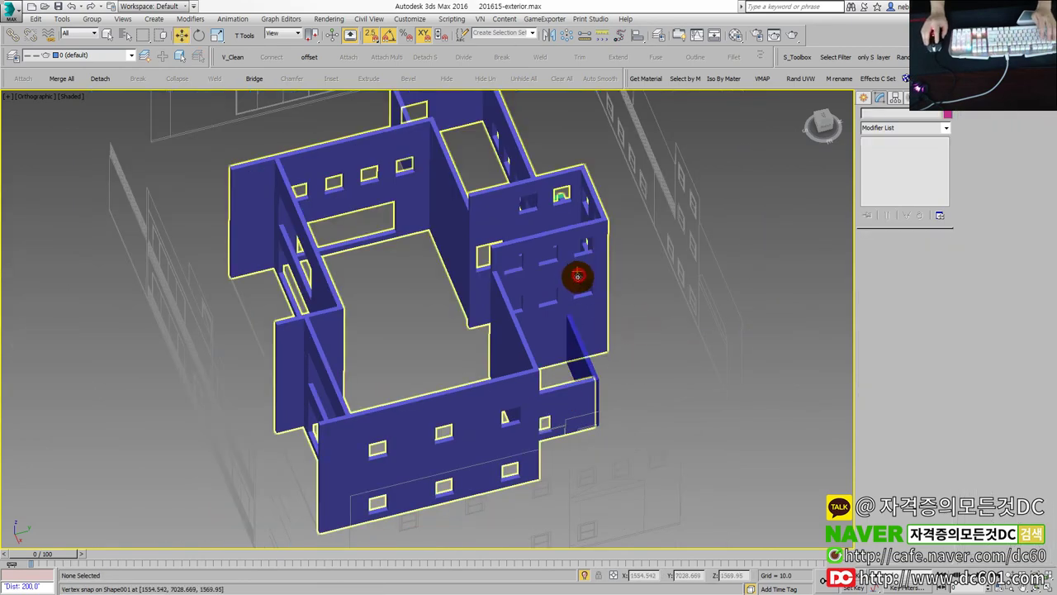
mouse_move(592, 370)
alt+middle_down()
mouse_move(538, 309)
mouse_move(405, 245)
alt+middle_up()
scroll(358, 283, up, 3)
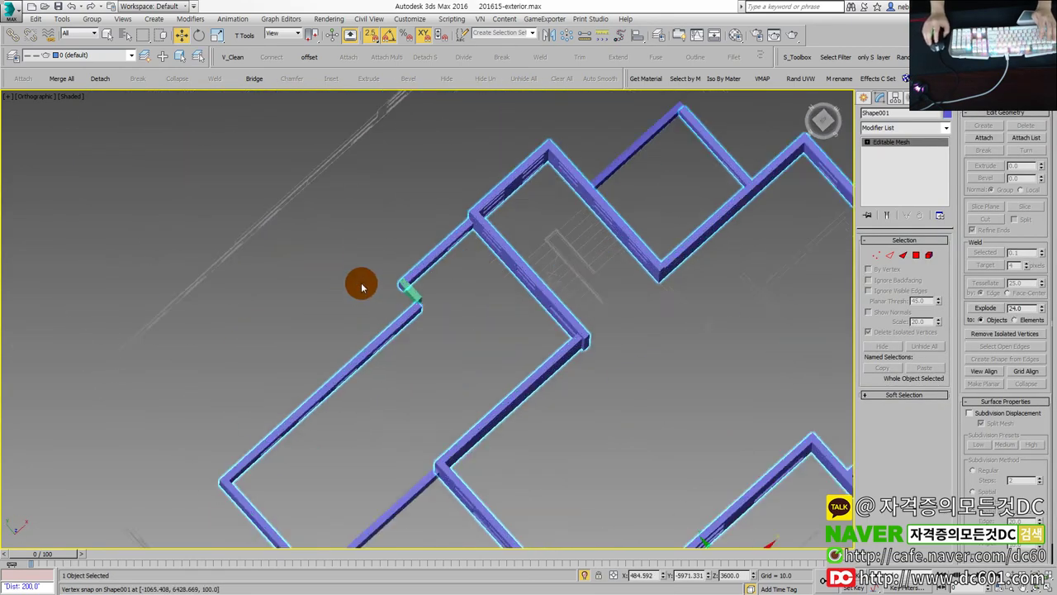
Convert corner wall Rectangle010 to an editable poly and adjust its four end vertices in the Top view.
scroll(434, 299, up, 2)
click(433, 299)
key(alt+w)
right_click(267, 224)
key(alt+w)
scroll(400, 338, up, 3)
right_click(333, 353)
click(281, 349)
key(1)
drag(427, 432, 337, 368)
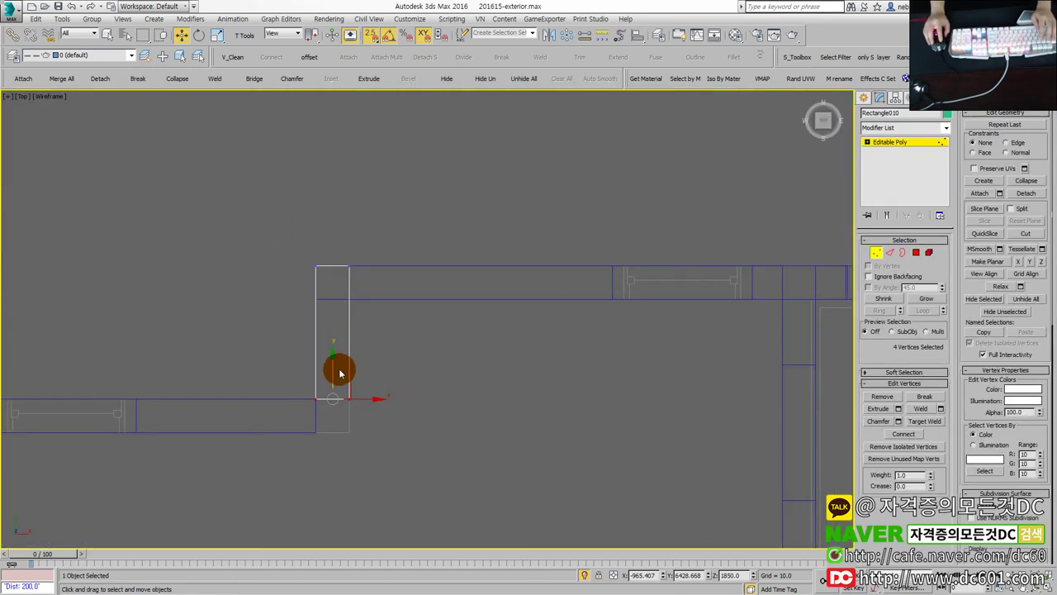
key(1)
In a shaded angled view, select Shape001 and turn on Attach.
alt+middle_drag(427, 437, 529, 447)
key(F3)
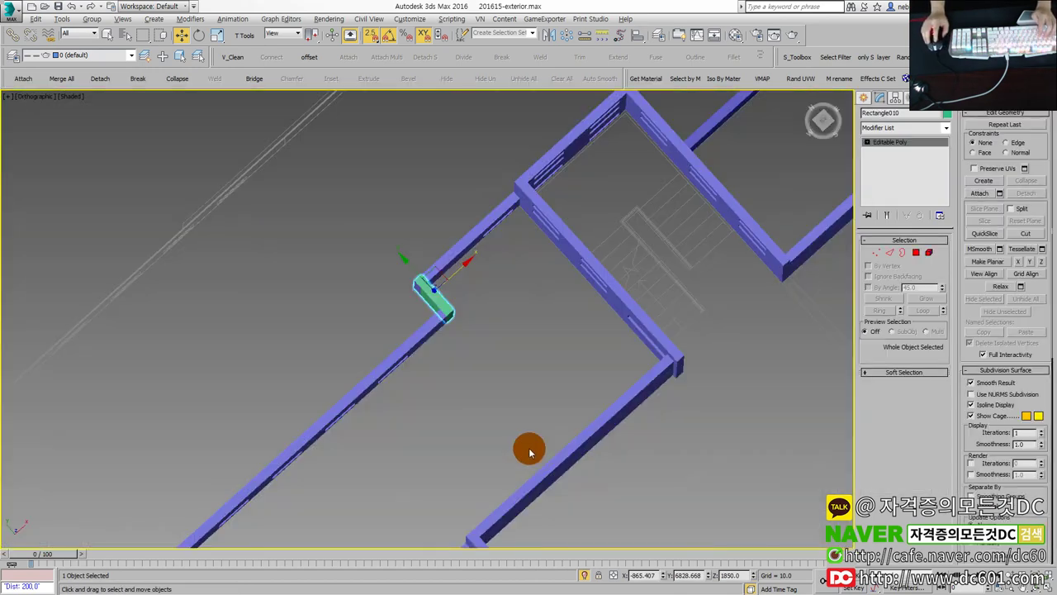
click(578, 441)
scroll(772, 343, up, 2)
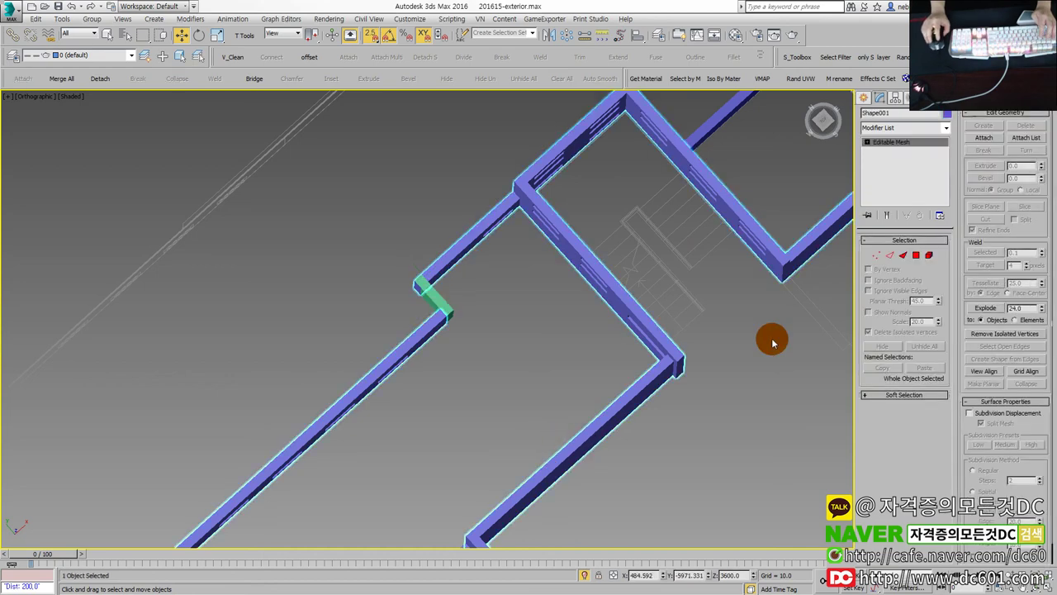
click(984, 138)
scroll(437, 297, down, 4)
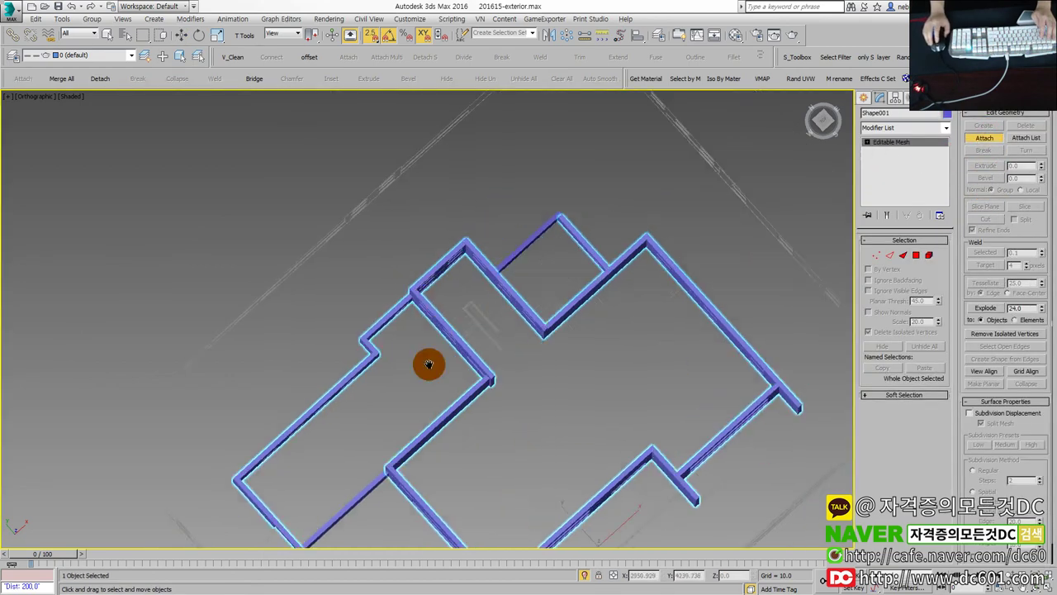
Leave Attach mode for Move and orbit and pan to see the whole building.
scroll(427, 309, up, 3)
mouse_move(428, 366)
alt+middle_down()
mouse_move(427, 309)
mouse_move(449, 323)
alt+middle_up()
key(w)
scroll(458, 372, down, 3)
alt+middle_drag(465, 421, 437, 373)
scroll(447, 336, up, 2)
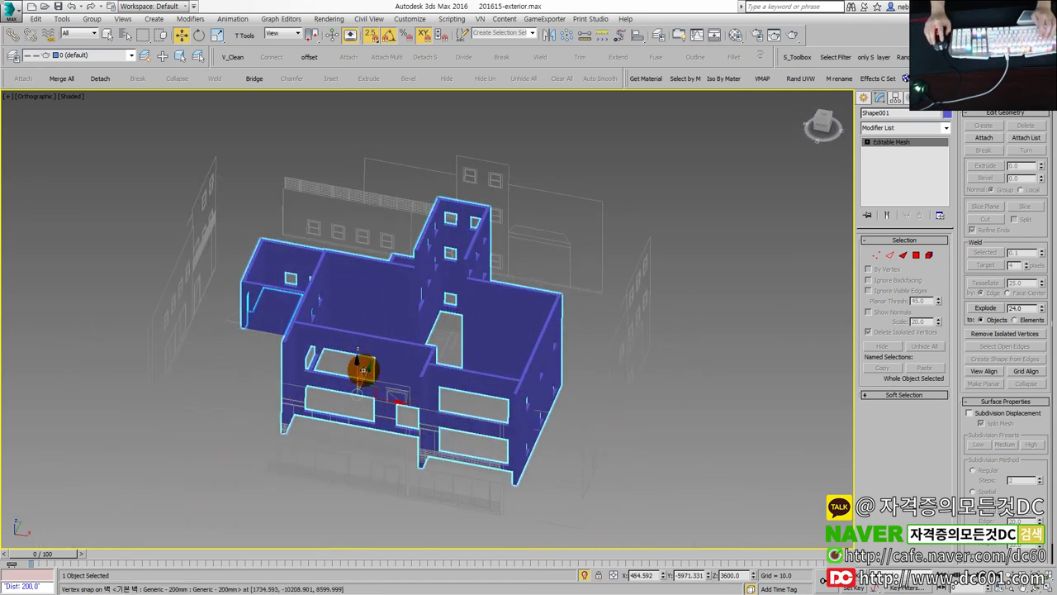
middle_drag(378, 394, 468, 430)
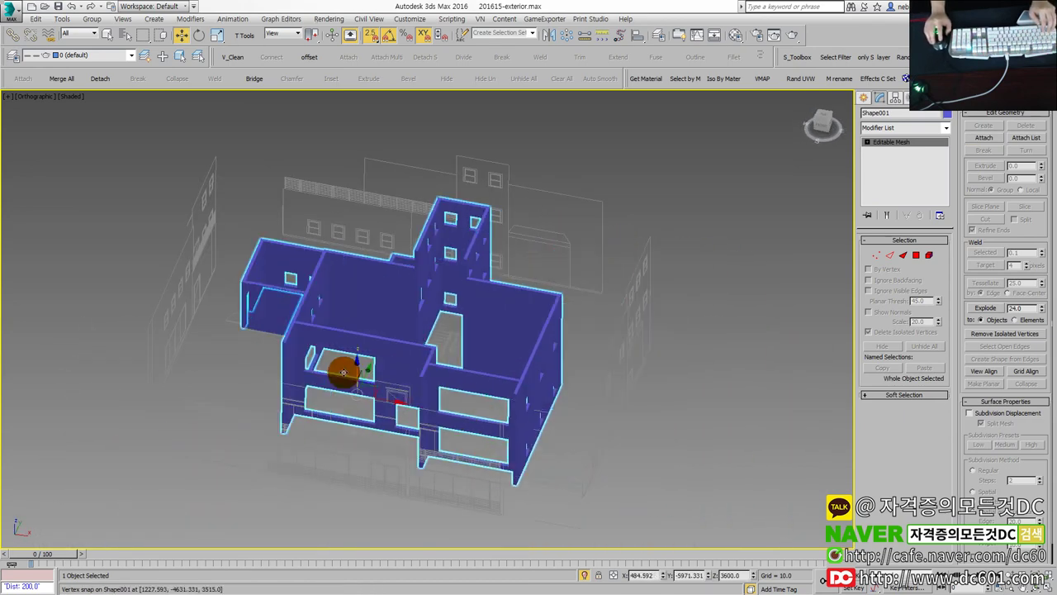
scroll(402, 359, up, 3)
scroll(438, 361, up, 2)
scroll(438, 361, up, 2)
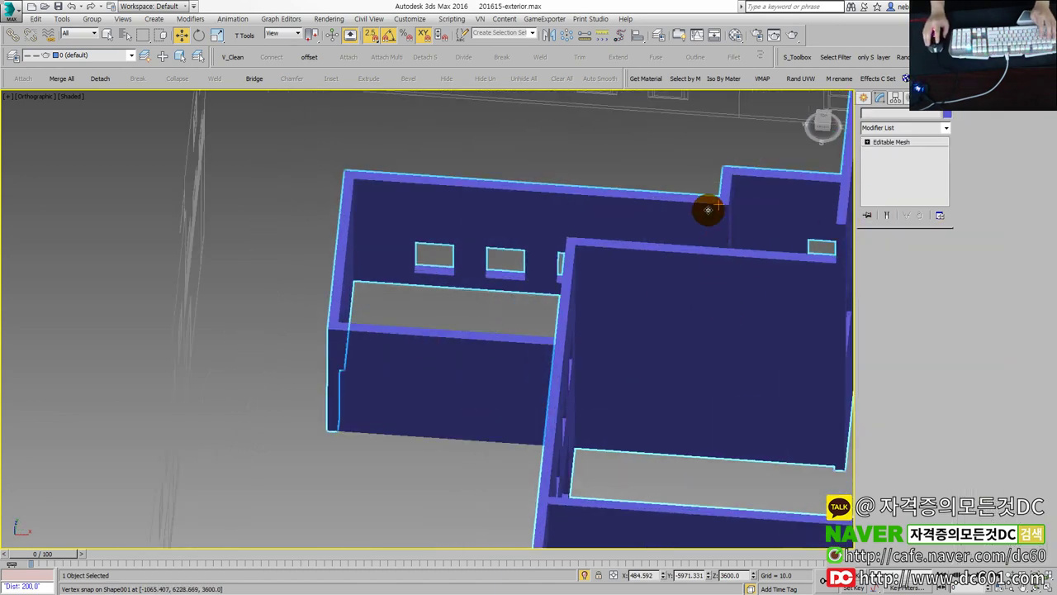
Attach the remaining pieces and confirm all walls move together as one object.
click(983, 139)
scroll(438, 377, down, 5)
right_click(441, 371)
scroll(575, 450, down, 3)
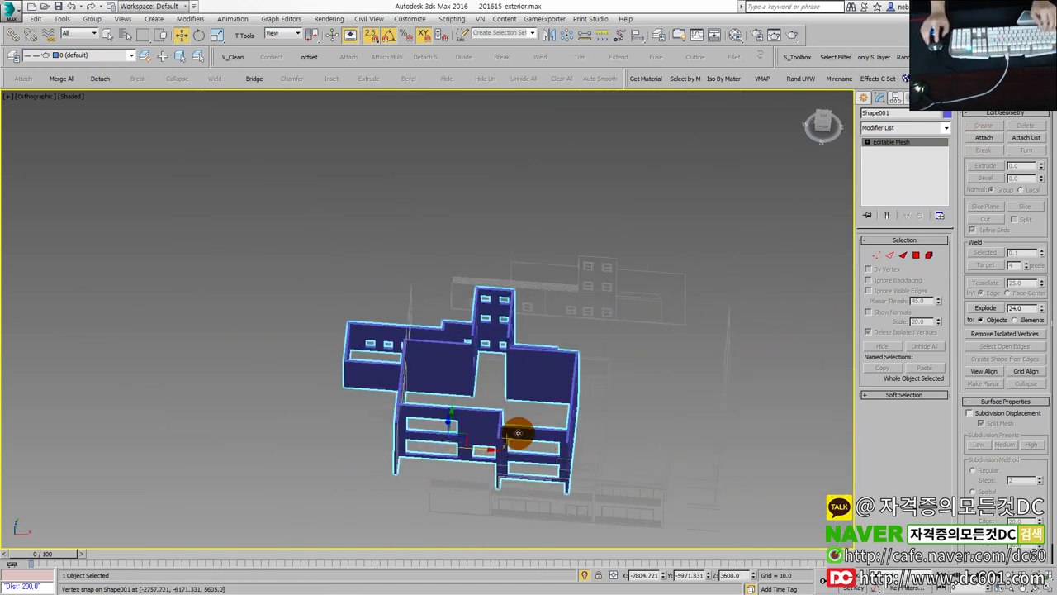
drag(574, 456, 576, 455)
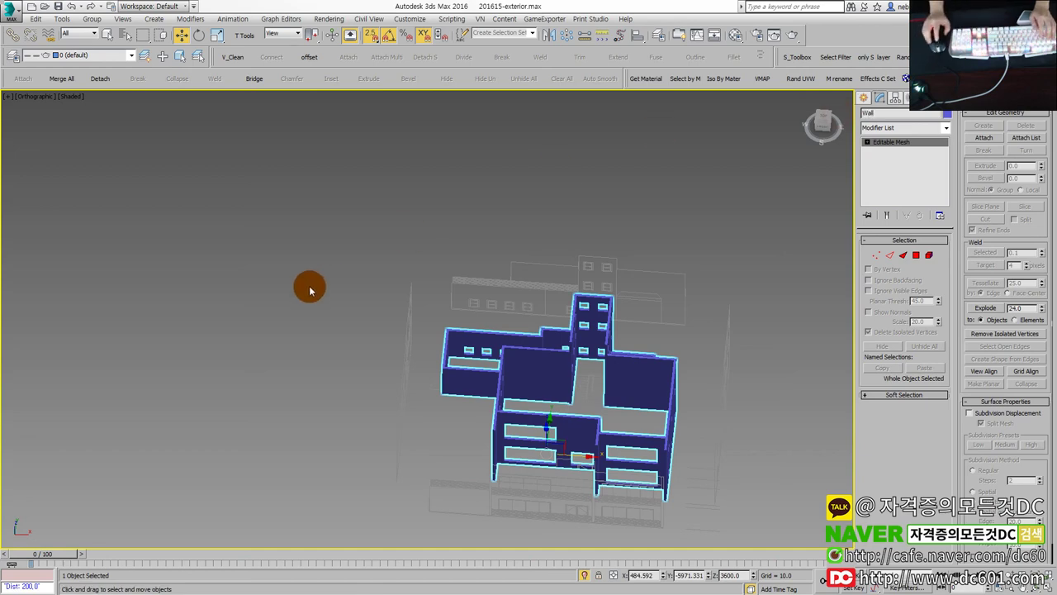
scroll(534, 427, up, 3)
scroll(494, 442, up, 2)
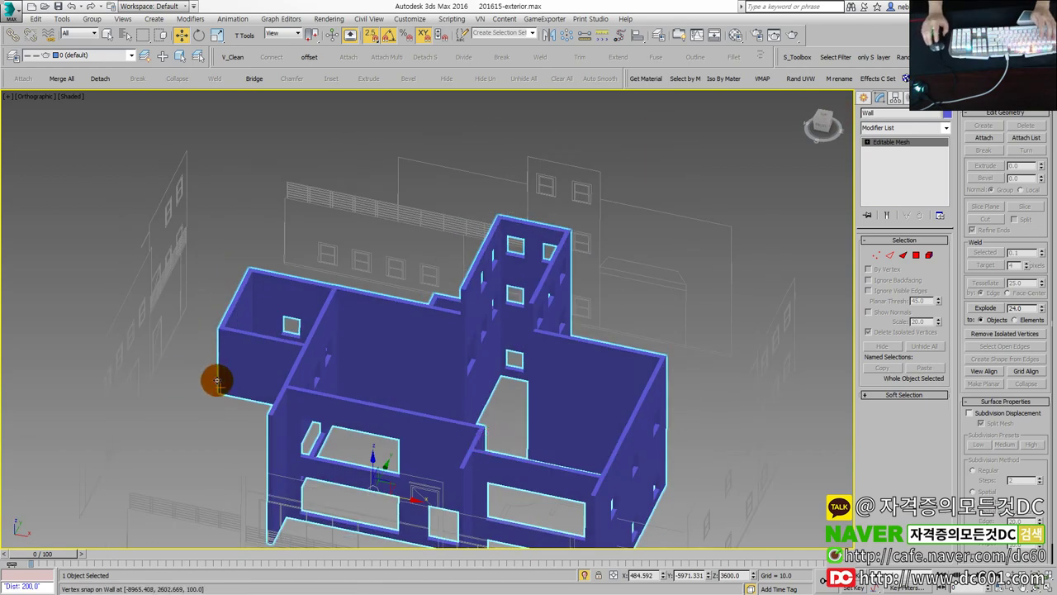
Show edged faces on the shaded walls and orbit around the building to inspect them.
key(F4)
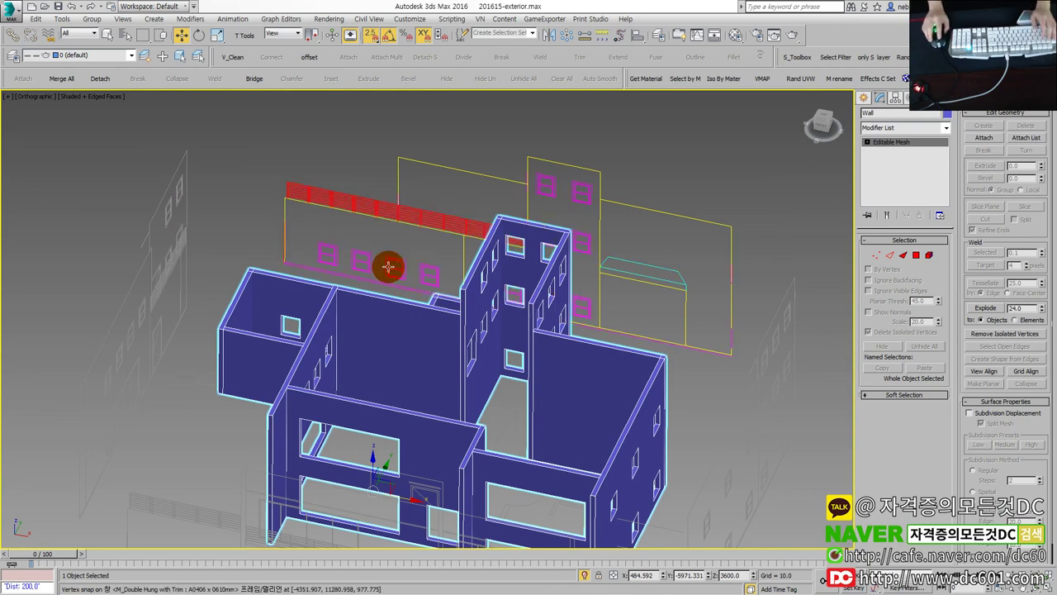
click(413, 250)
scroll(413, 250, down, 2)
alt+middle_drag(398, 260, 248, 242)
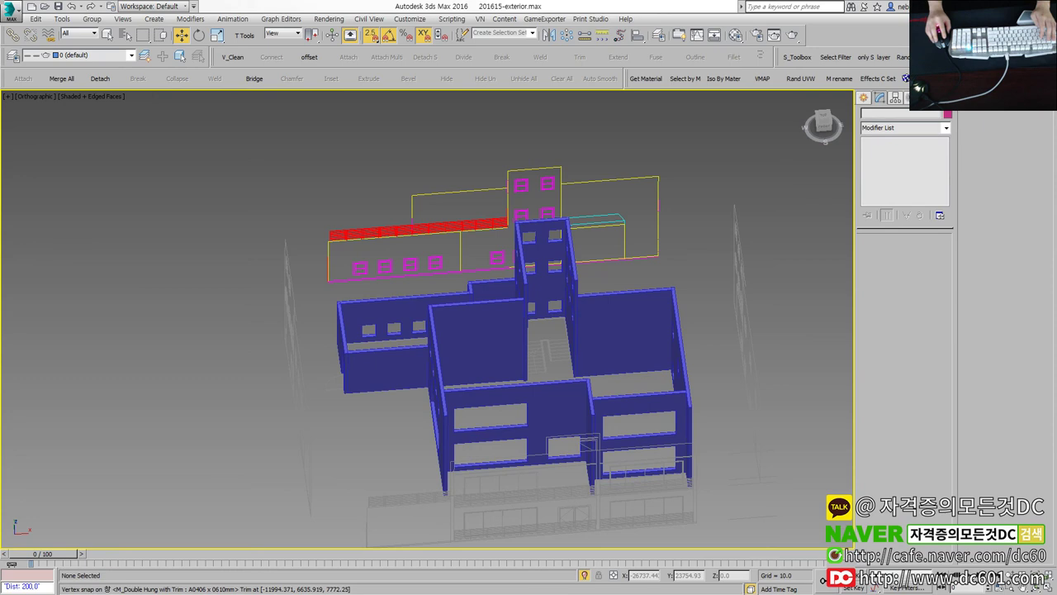
Return to the Design Center site in Chrome and browse DC무료강좌 > [DC]무료교재.
key(alt+Tab)
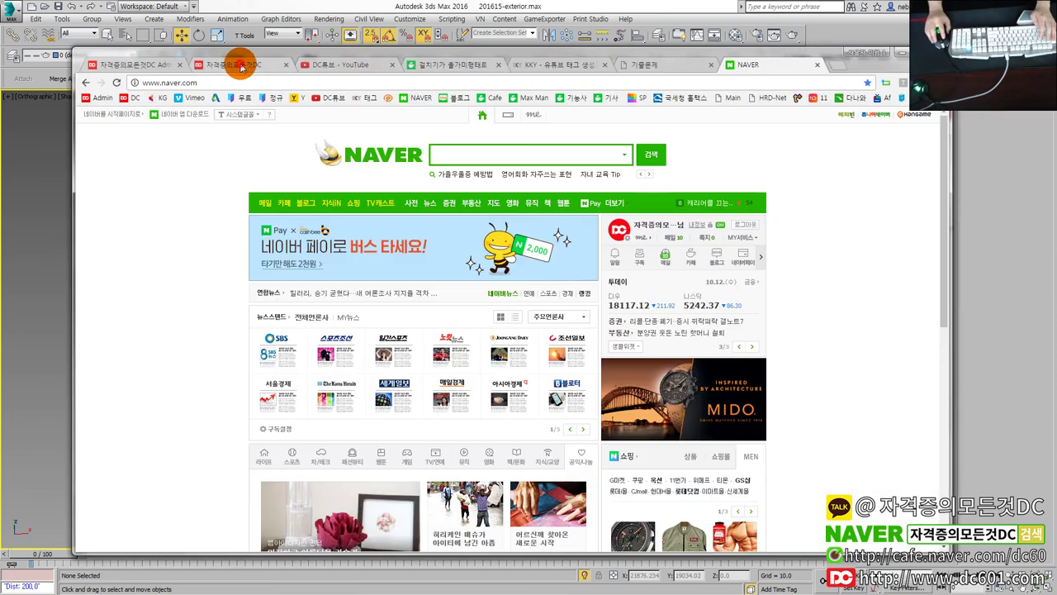
click(241, 67)
scroll(625, 314, up, 4)
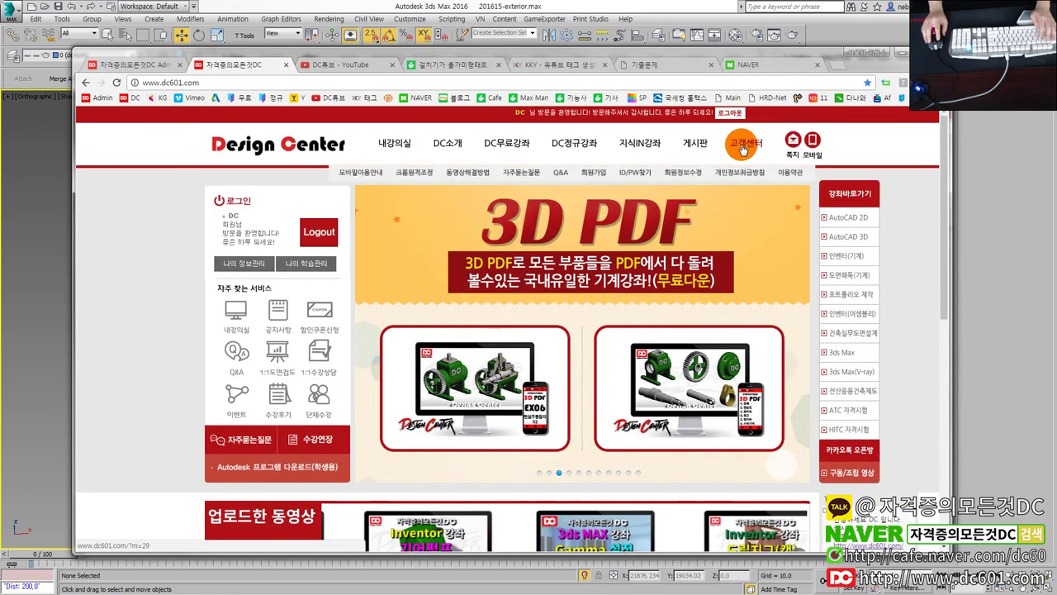
mouse_move(694, 143)
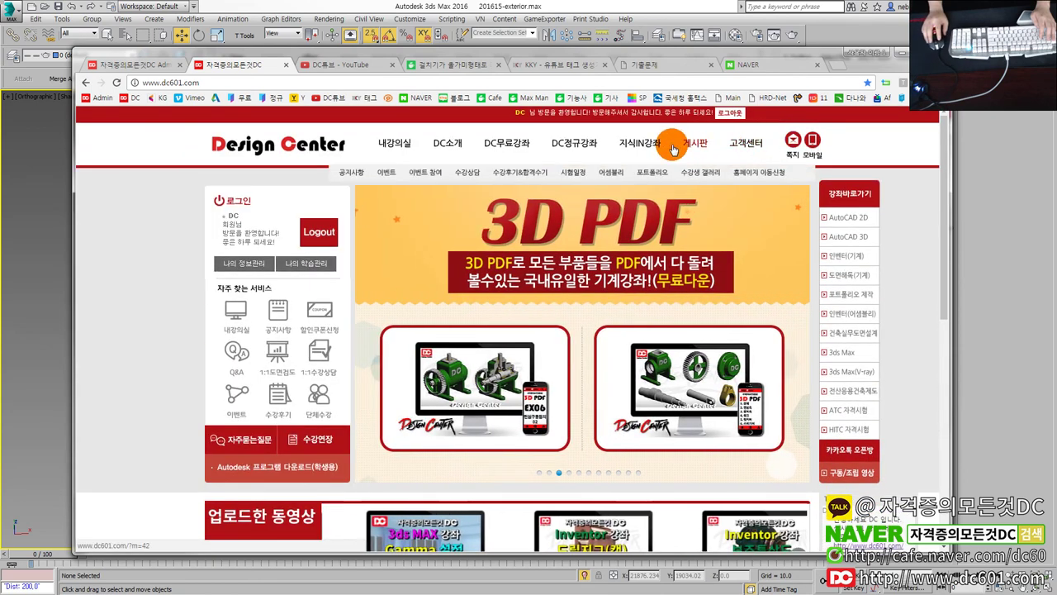
click(511, 141)
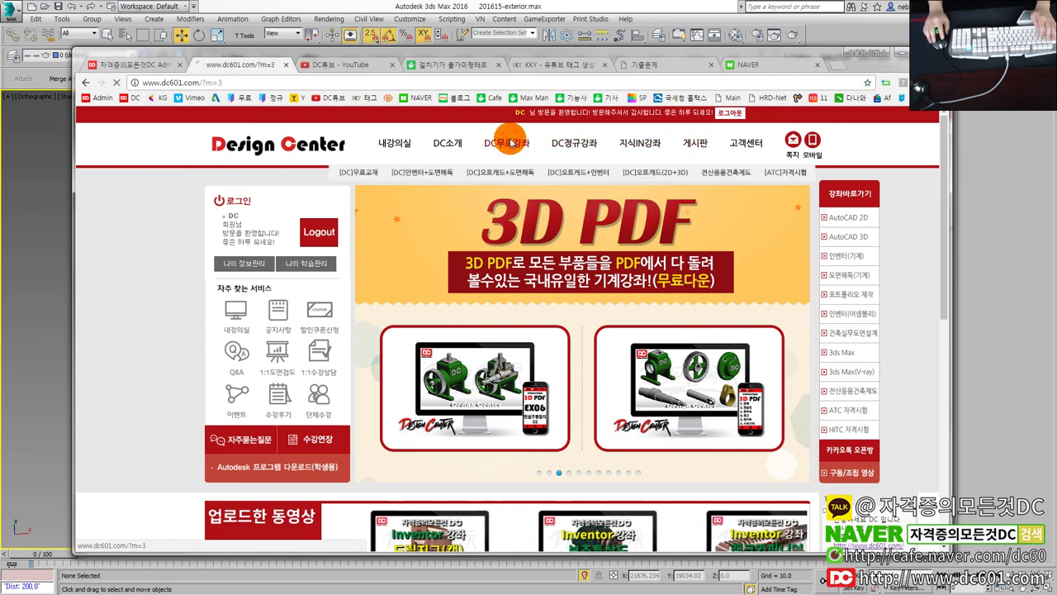
click(272, 251)
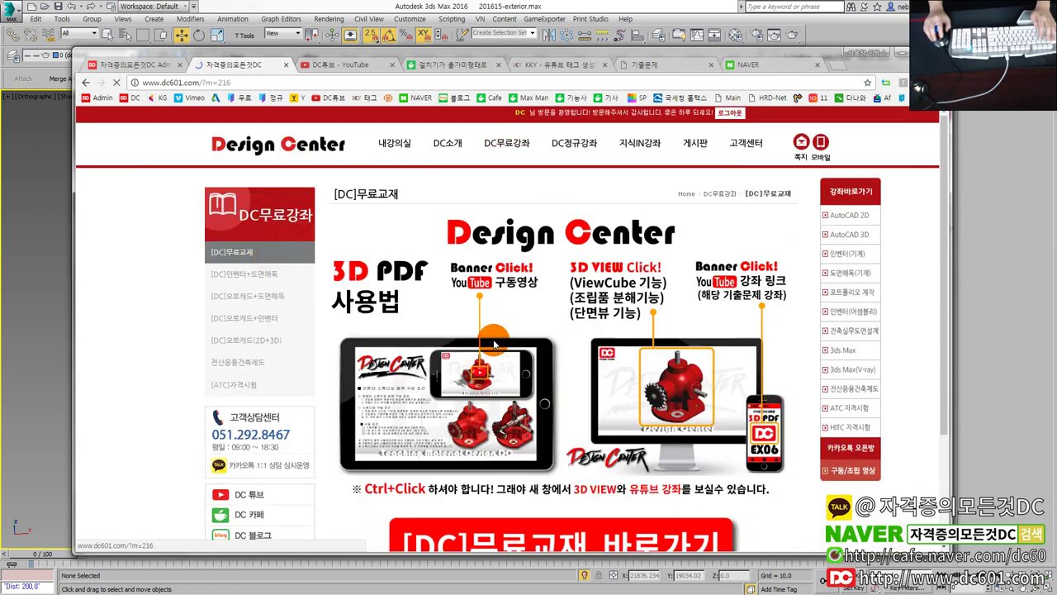
scroll(623, 400, down, 3)
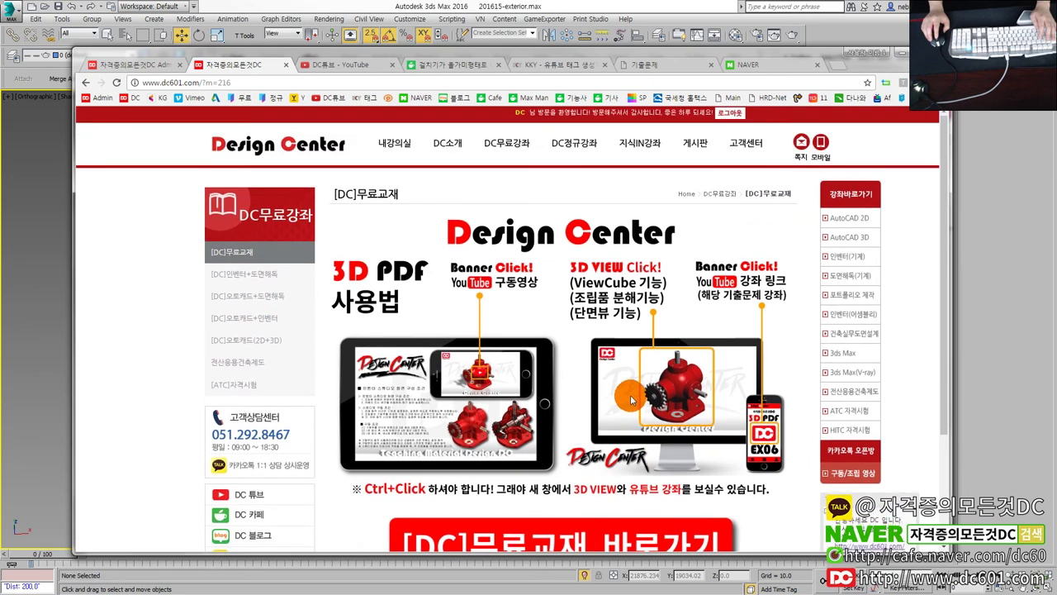
scroll(591, 450, down, 3)
scroll(591, 451, up, 3)
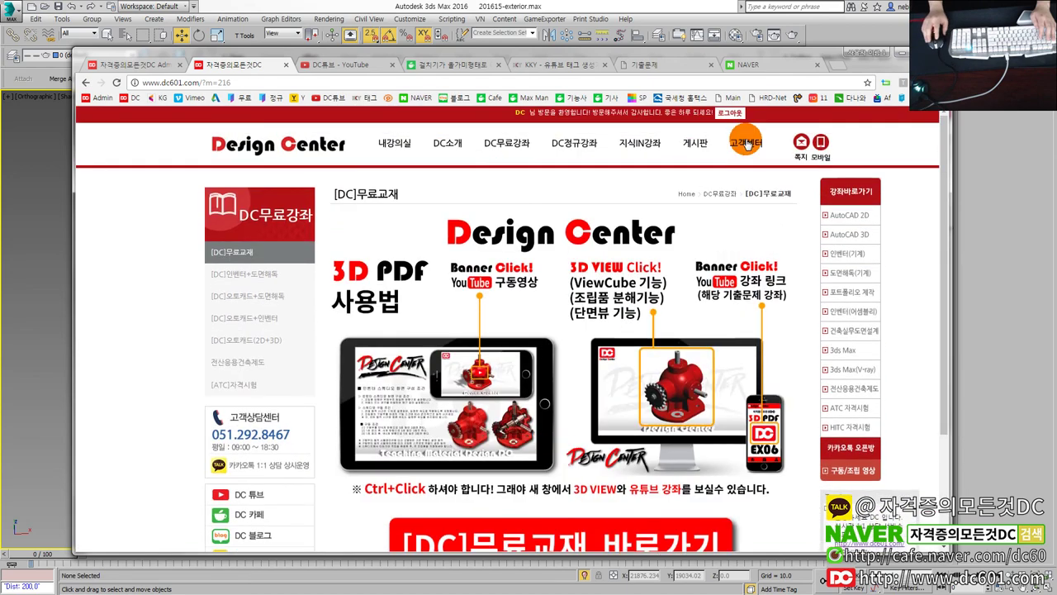
Open the 게시판 board's 공지사항 notice list.
click(693, 144)
scroll(613, 311, down, 3)
scroll(613, 310, up, 3)
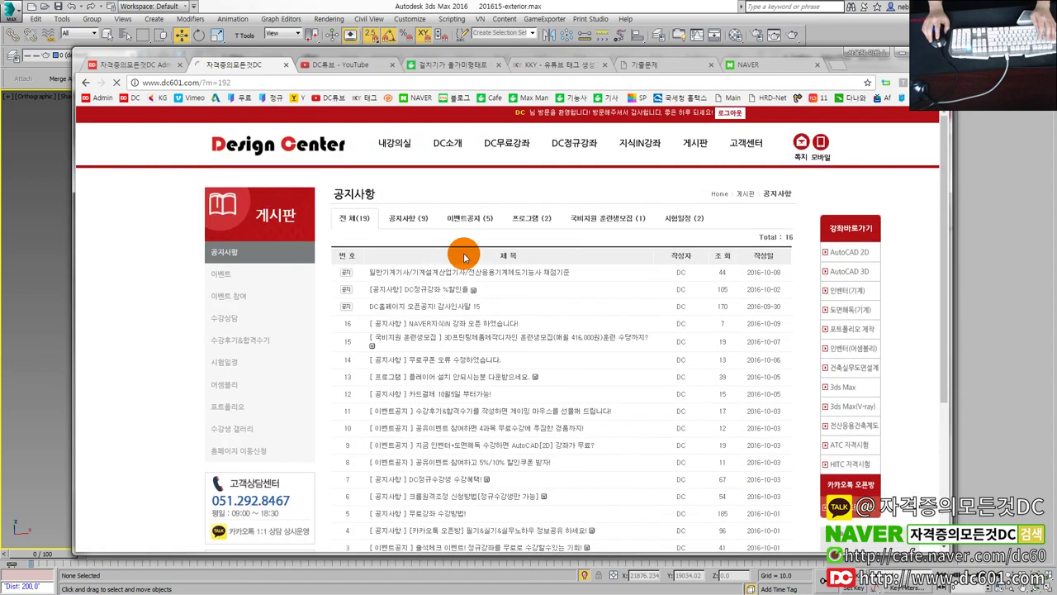
Open the 이벤트 events board on dc601.com and browse its list of posts.
click(232, 273)
scroll(550, 301, down, 2)
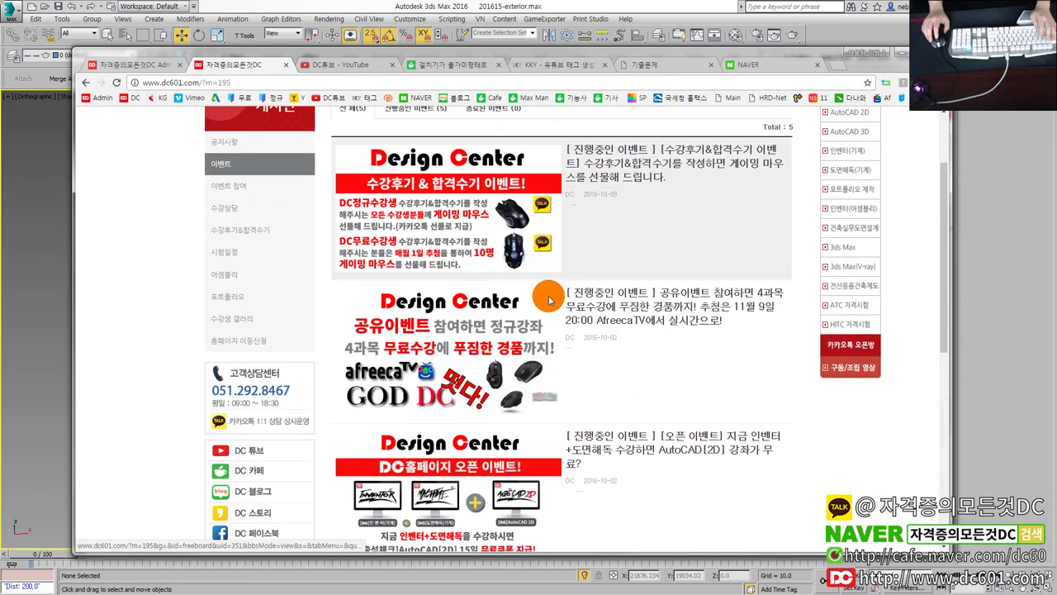
scroll(550, 302, down, 2)
scroll(549, 302, down, 1)
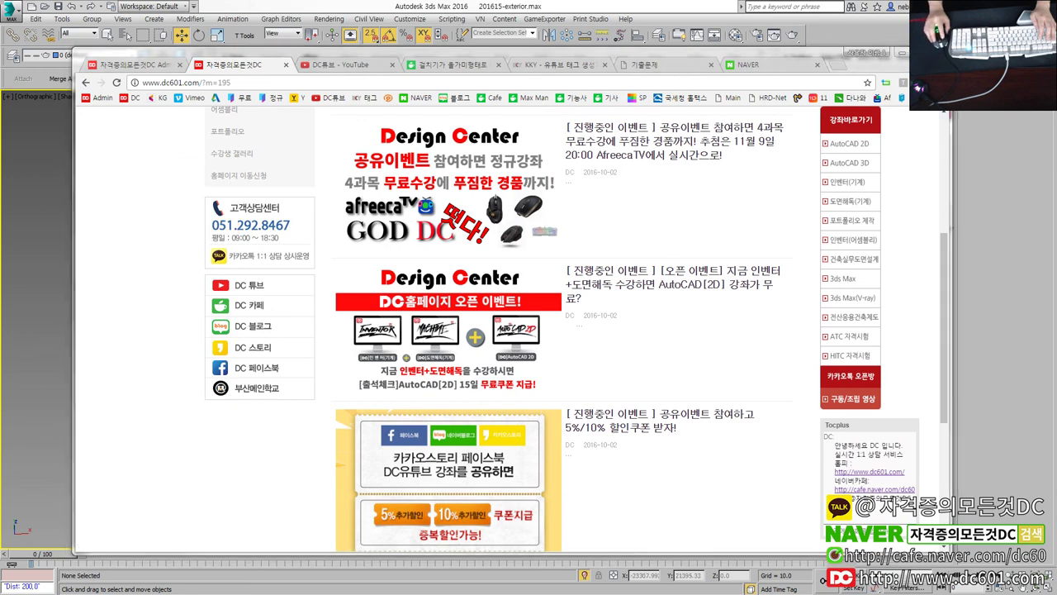
click(478, 271)
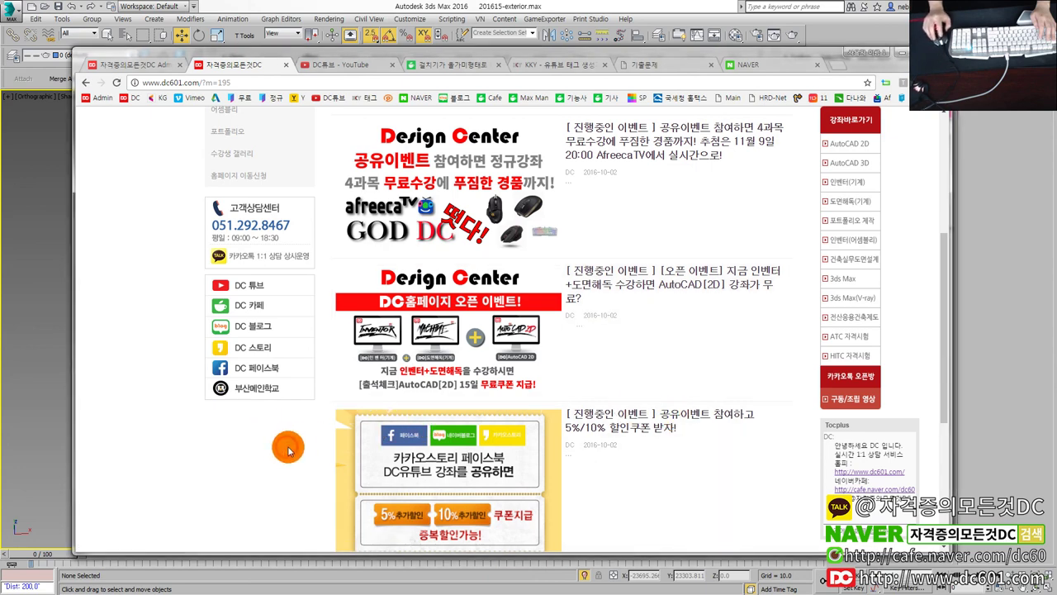
scroll(379, 430, up, 1)
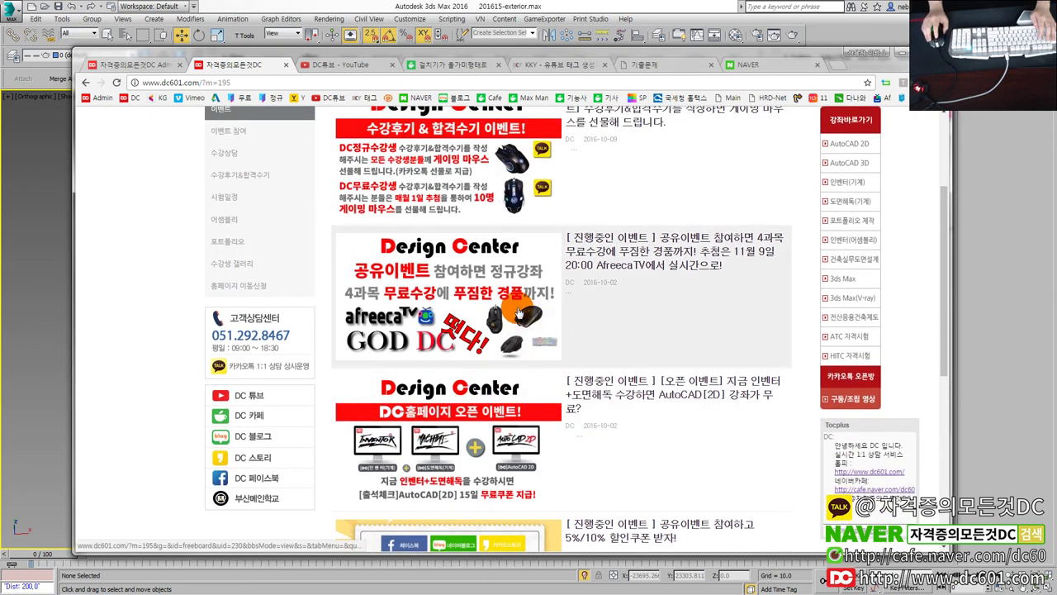
Open the 공유이벤트 event post and read through its full details.
click(529, 303)
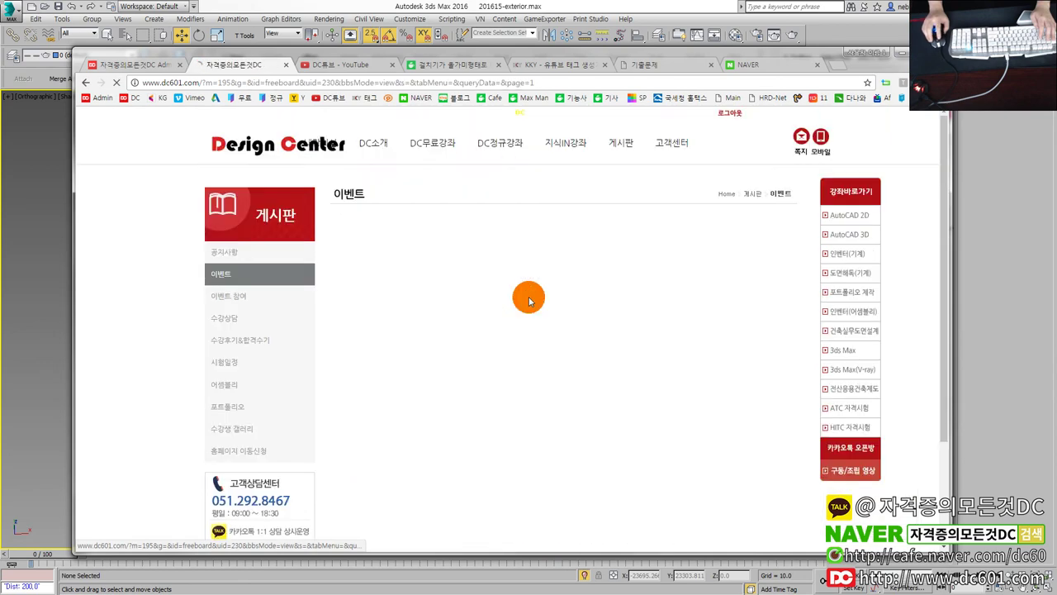
scroll(606, 314, down, 5)
scroll(606, 314, down, 4)
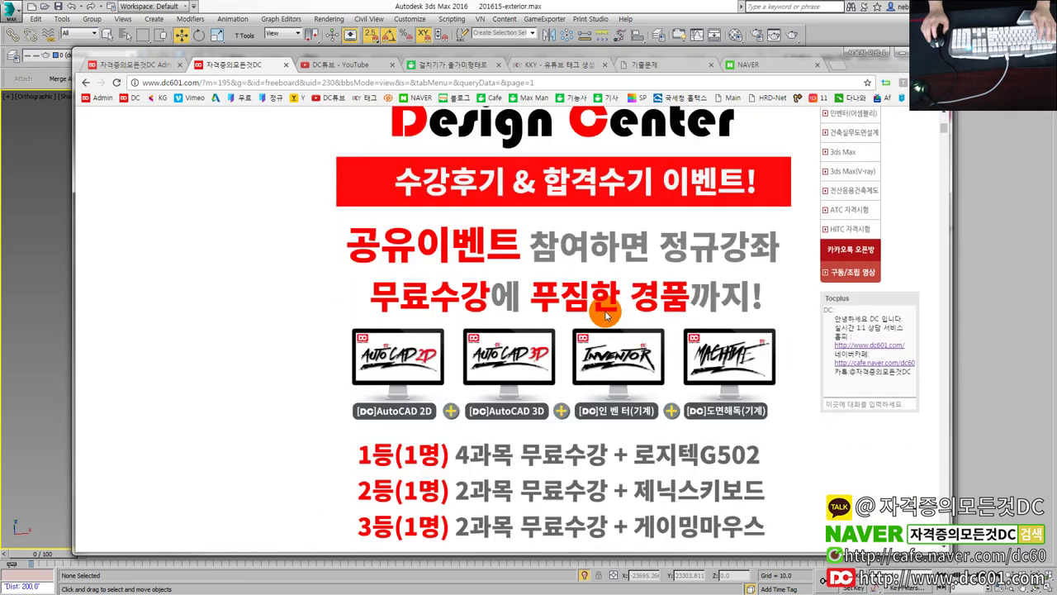
scroll(594, 314, down, 2)
scroll(582, 315, down, 2)
scroll(578, 315, down, 3)
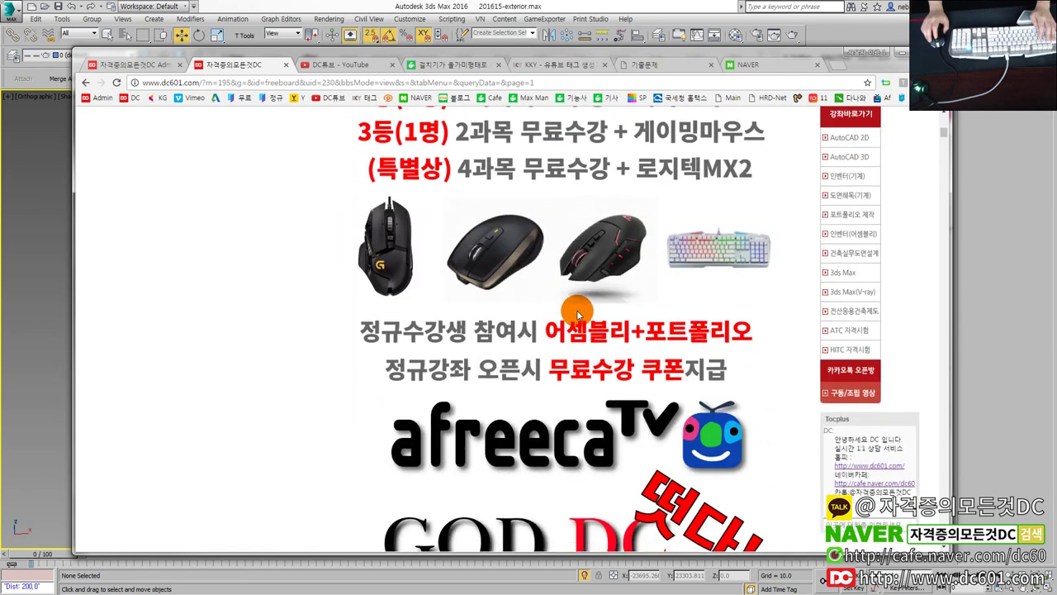
scroll(578, 316, up, 3)
scroll(578, 316, up, 1)
scroll(594, 307, down, 1)
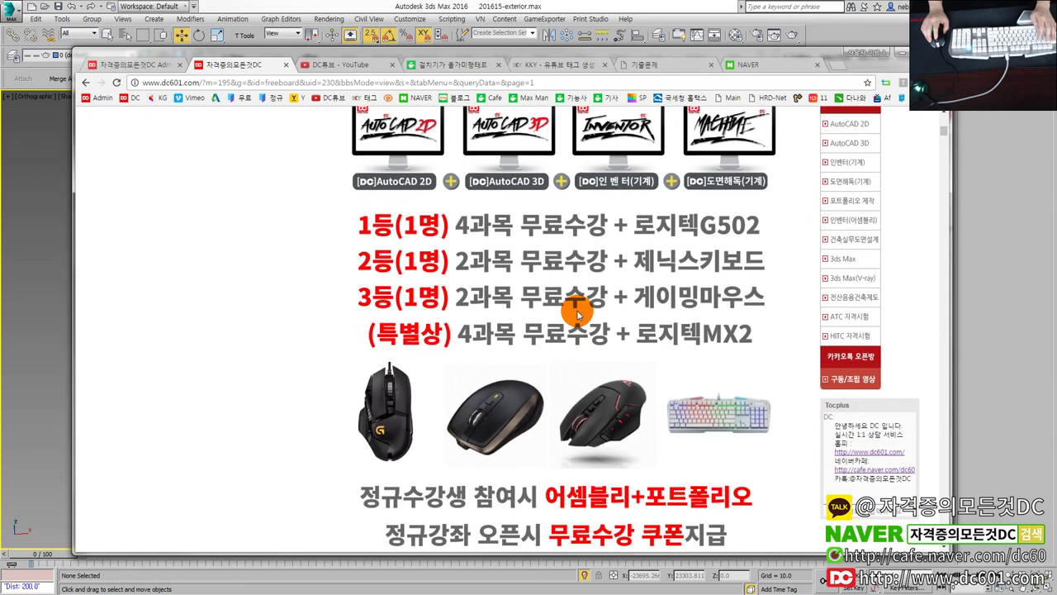
scroll(378, 334, down, 1)
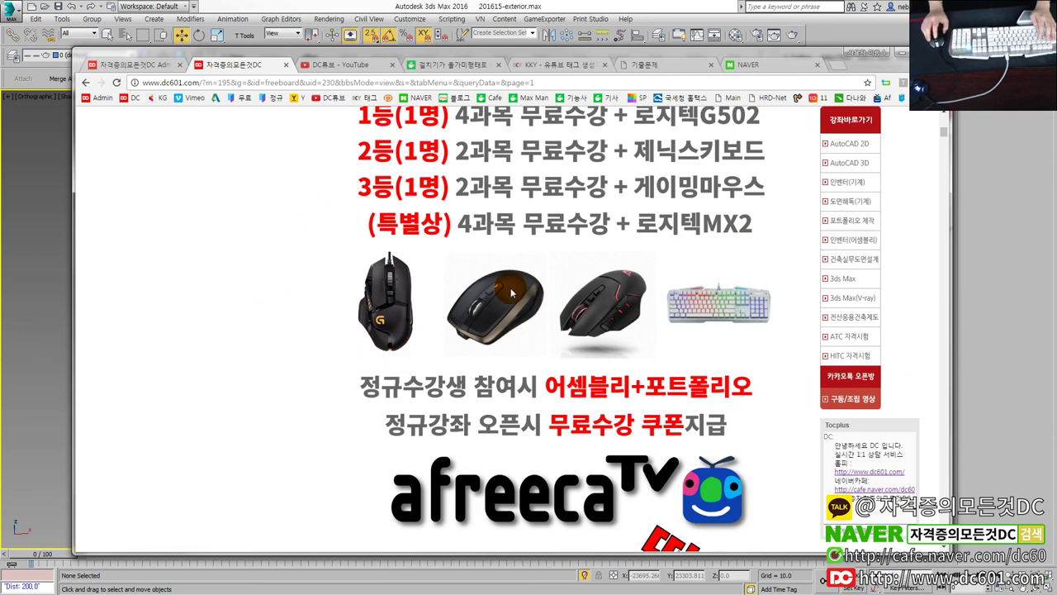
scroll(480, 283, up, 2)
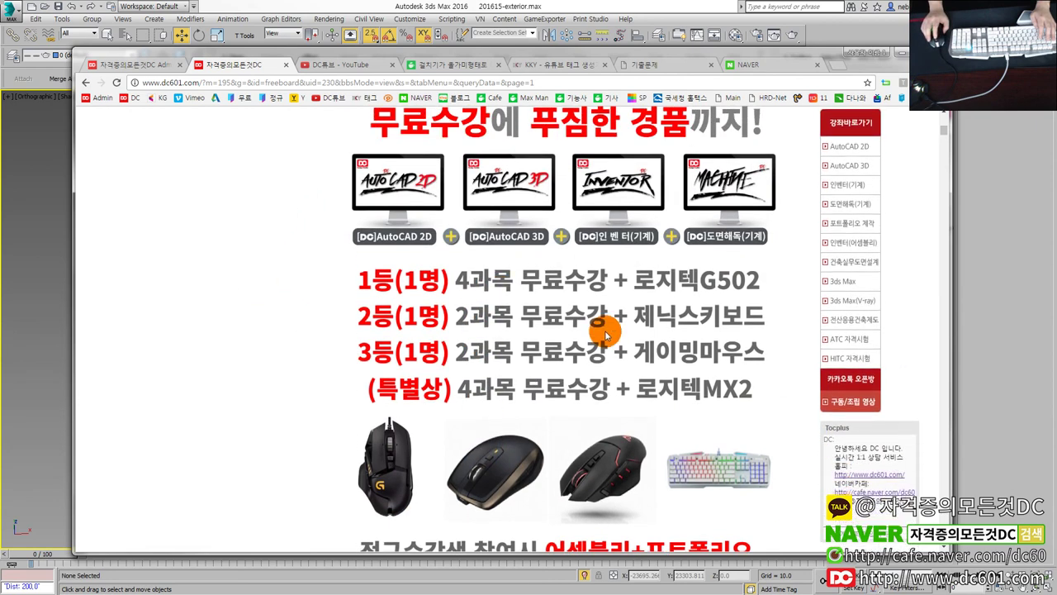
scroll(336, 207, up, 2)
scroll(578, 264, down, 1)
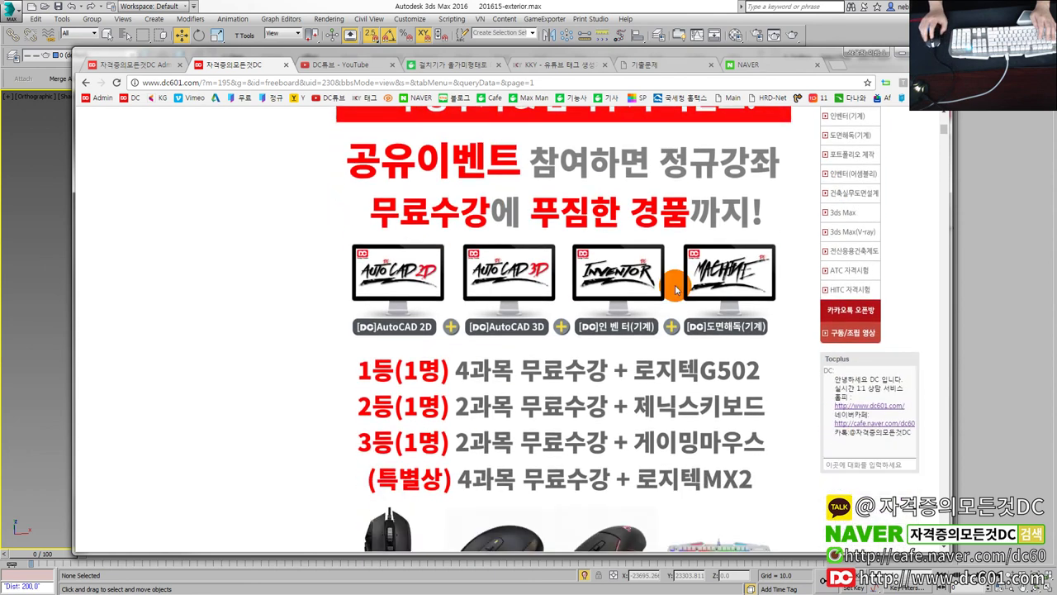
scroll(675, 284, down, 1)
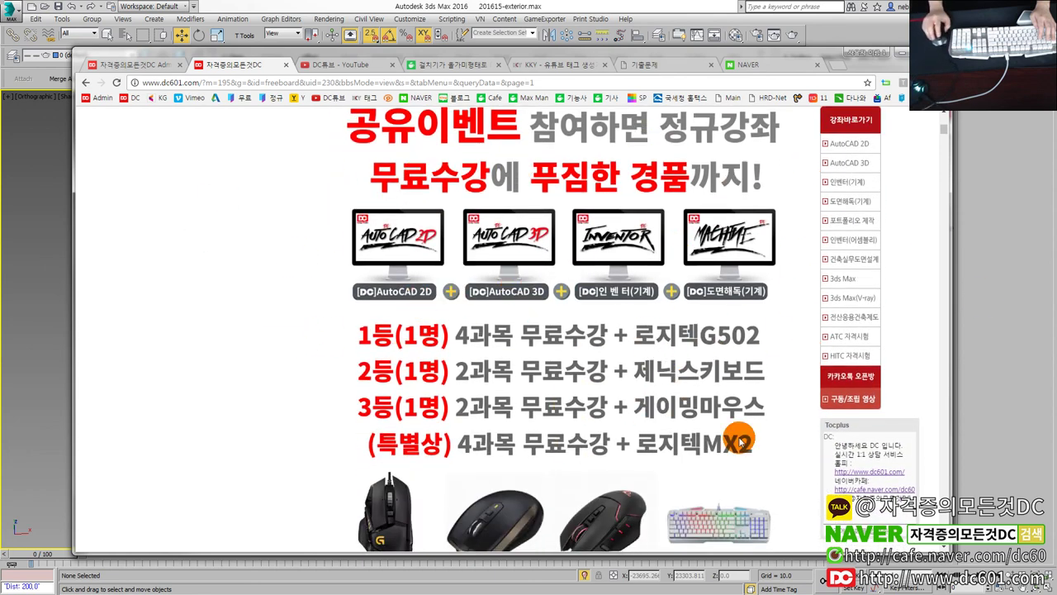
scroll(735, 430, down, 2)
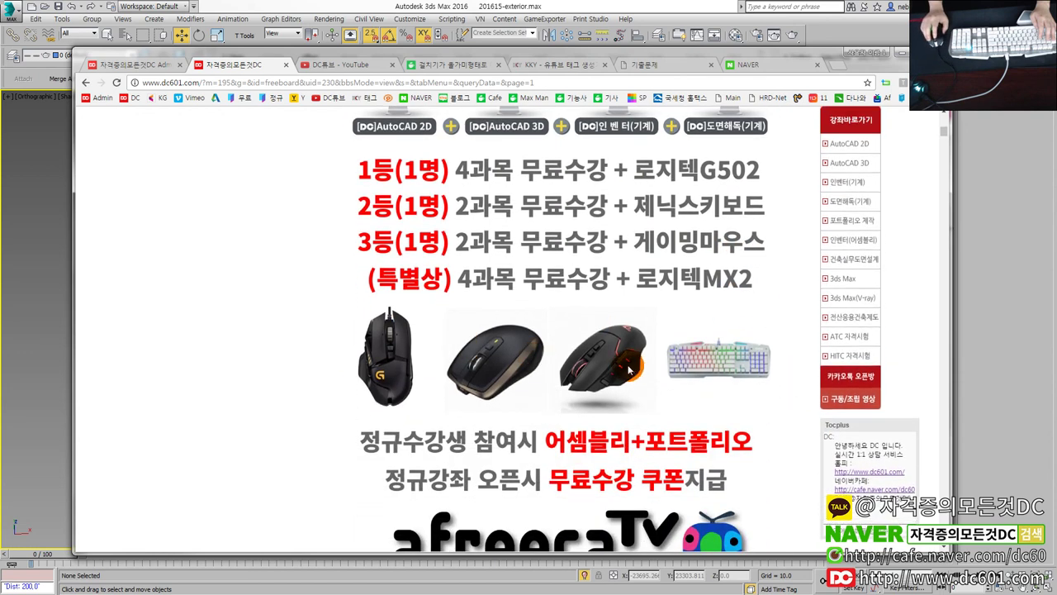
scroll(611, 364, up, 1)
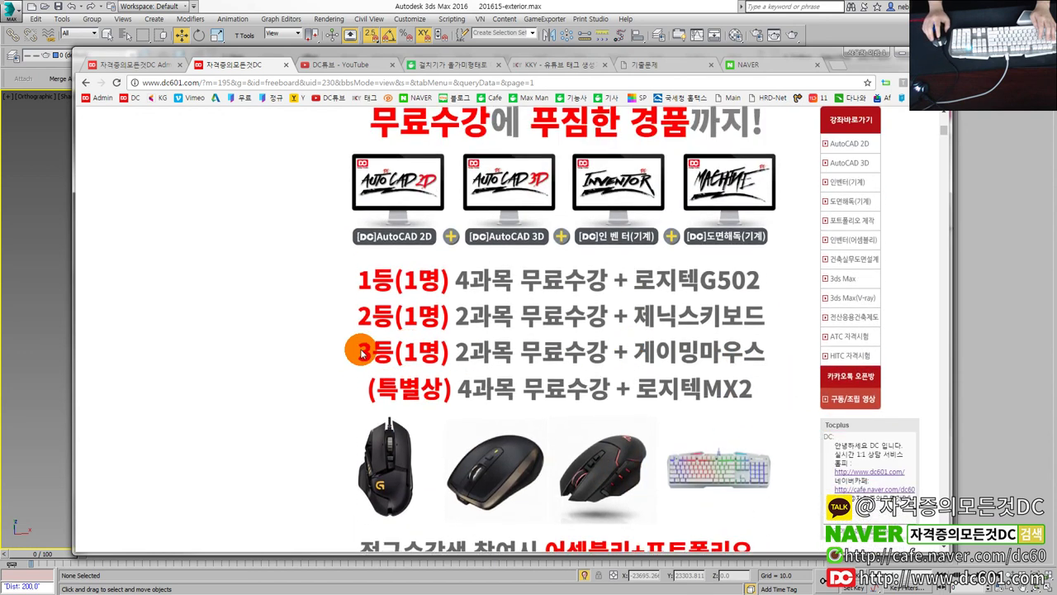
scroll(578, 384, down, 1)
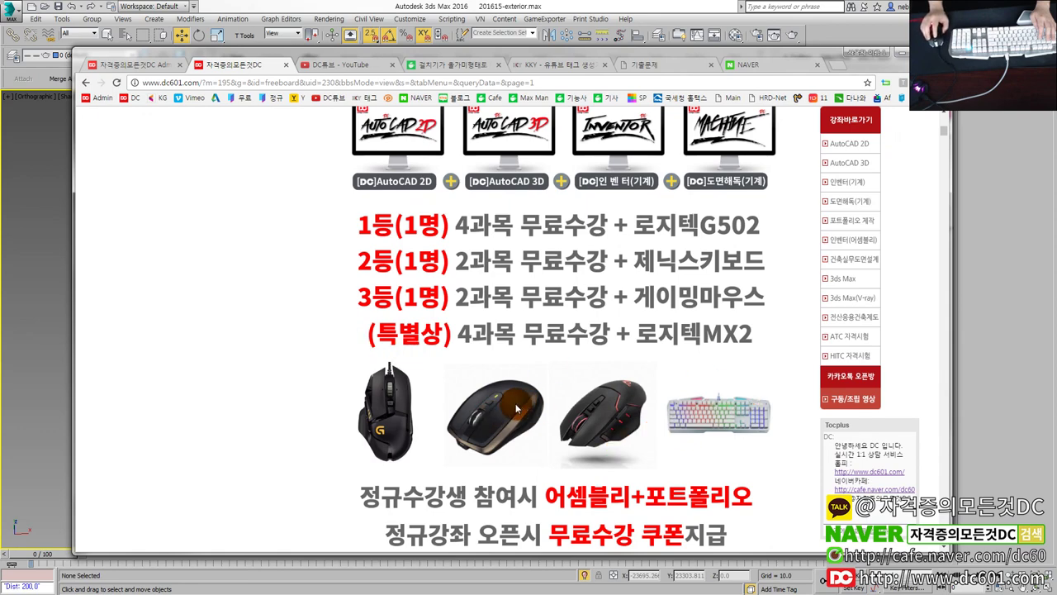
scroll(469, 405, up, 3)
scroll(463, 331, down, 2)
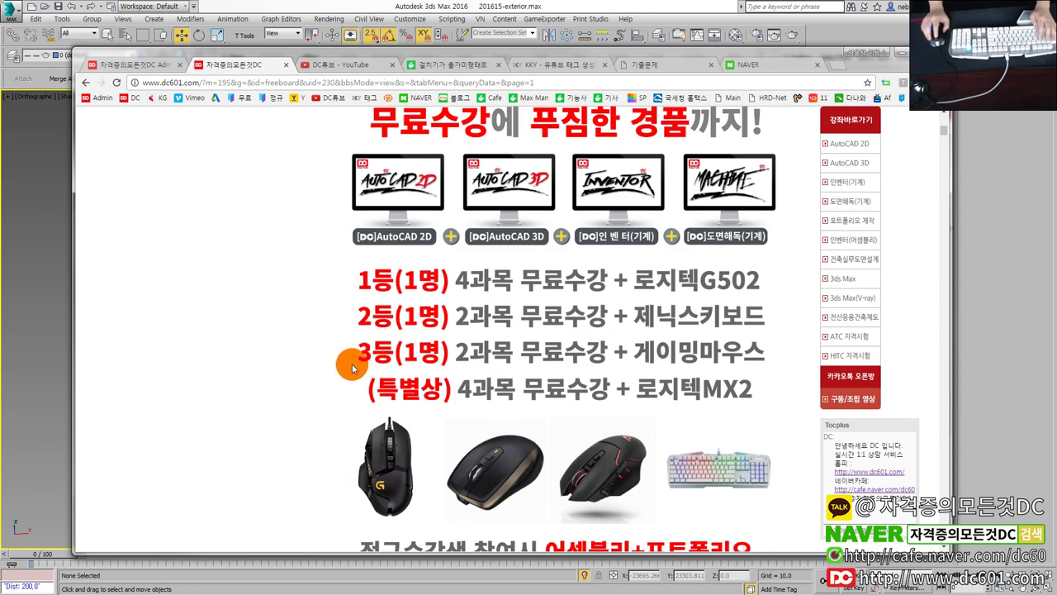
scroll(495, 361, up, 2)
scroll(500, 347, up, 2)
scroll(505, 322, up, 4)
scroll(512, 296, up, 3)
scroll(513, 296, up, 2)
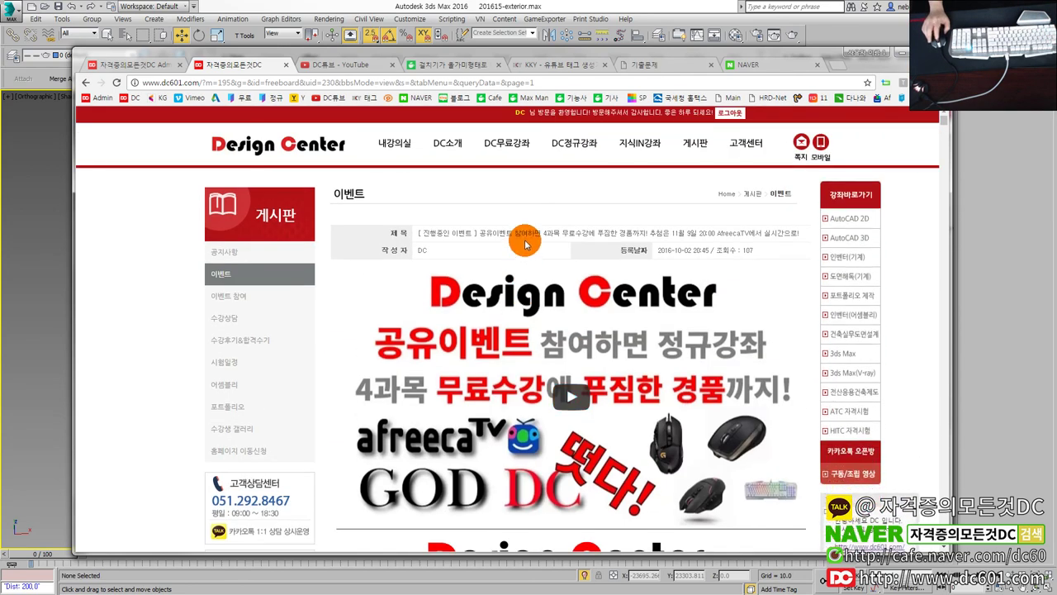
Go to the 이벤트 참여 sidebar board and look over its share-event entries.
click(273, 302)
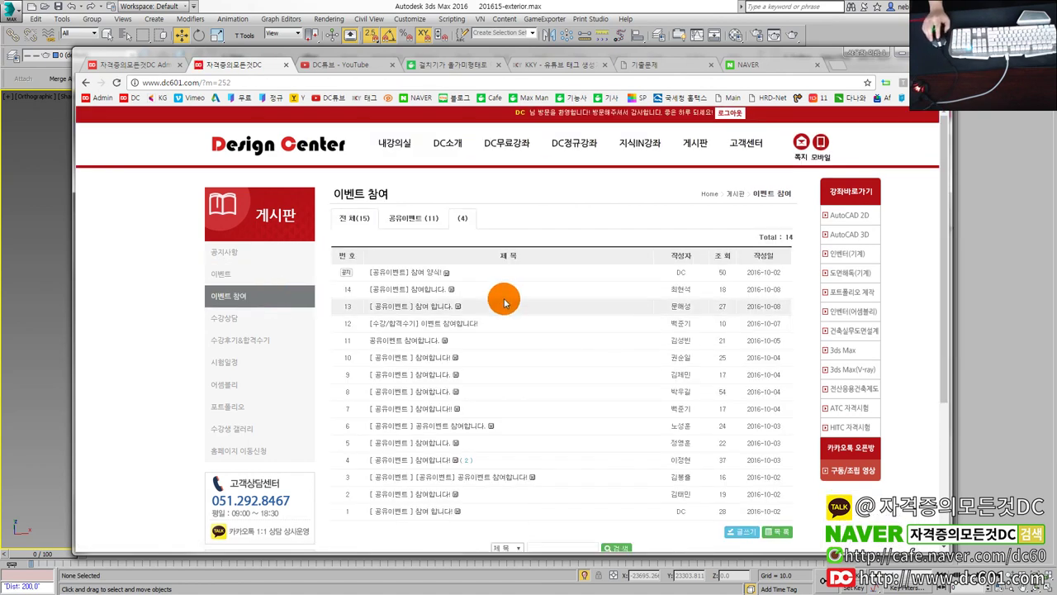
scroll(496, 302, down, 2)
scroll(408, 231, up, 1)
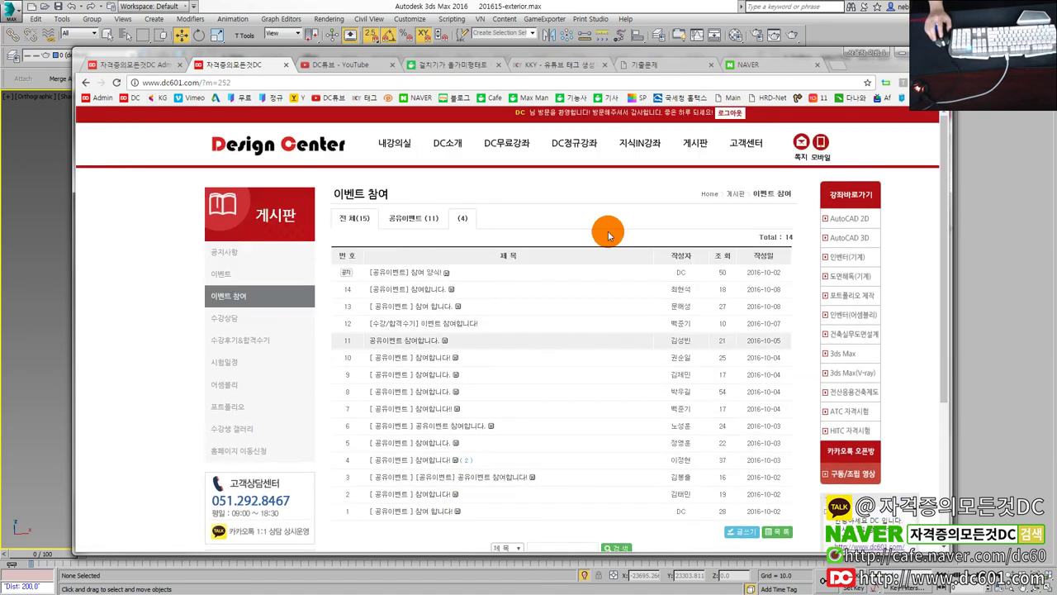